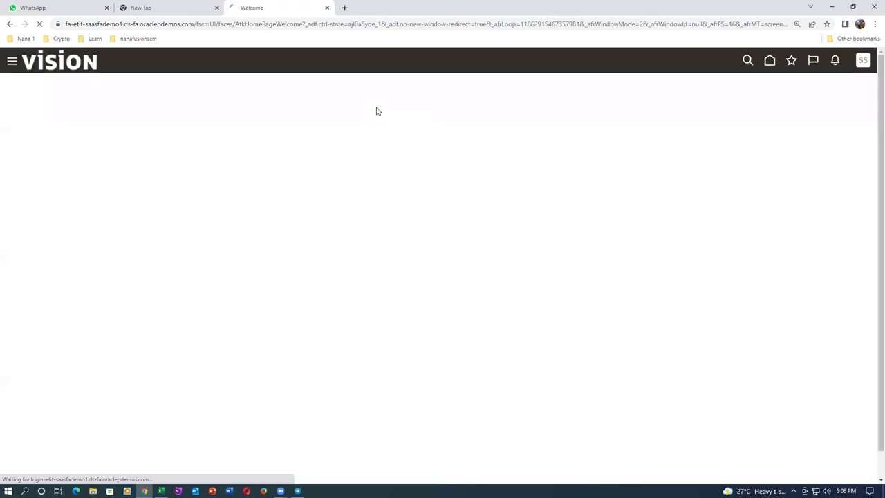
- Once the Vision Welcome page loads, bring up the context menu of its browser tab
right_click(277, 7)
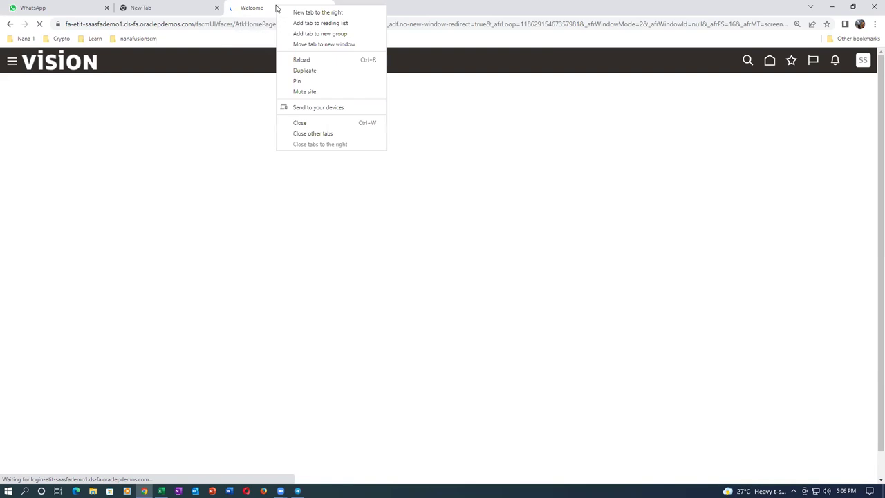
- Duplicate the Welcome tab three times, then return to the original Vision dashboard tab
click(301, 71)
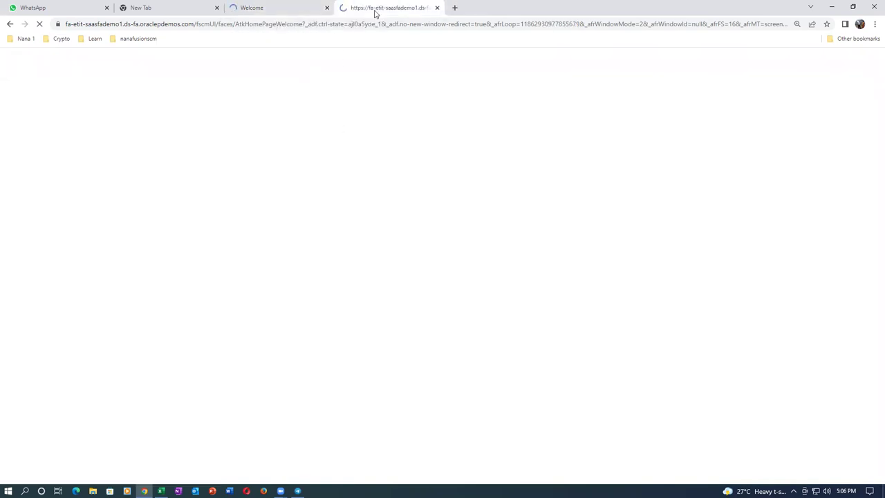
right_click(377, 10)
click(406, 76)
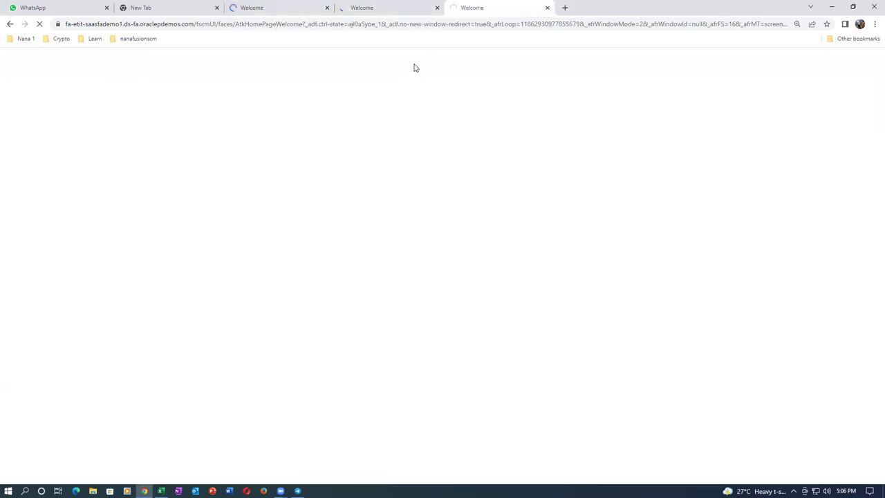
right_click(483, 14)
click(502, 82)
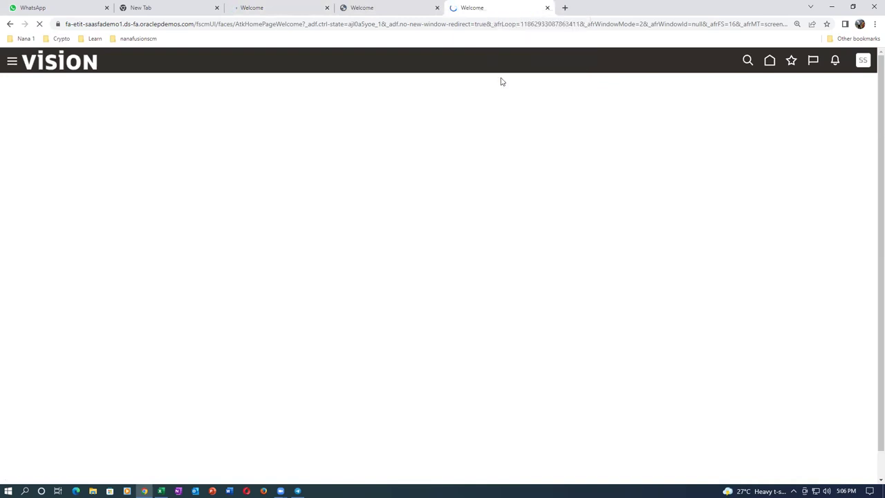
click(245, 9)
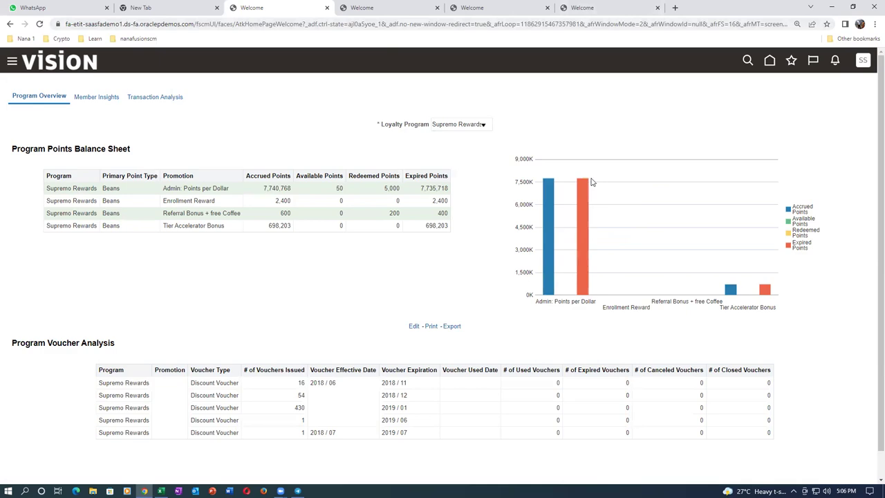
key(alt+Tab)
key(alt+Tab)
key(alt+Tab)
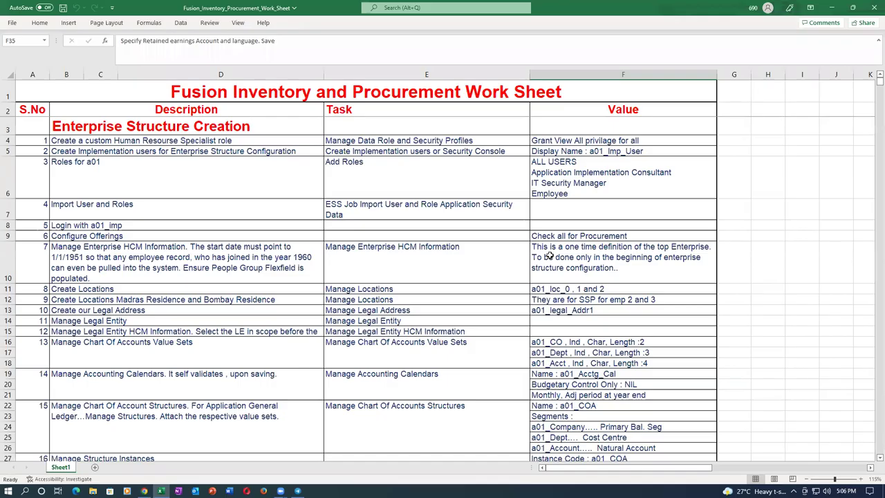
- Copy the 'Manage Locations' task name from Excel cell E11 and go back to Chrome
click(431, 290)
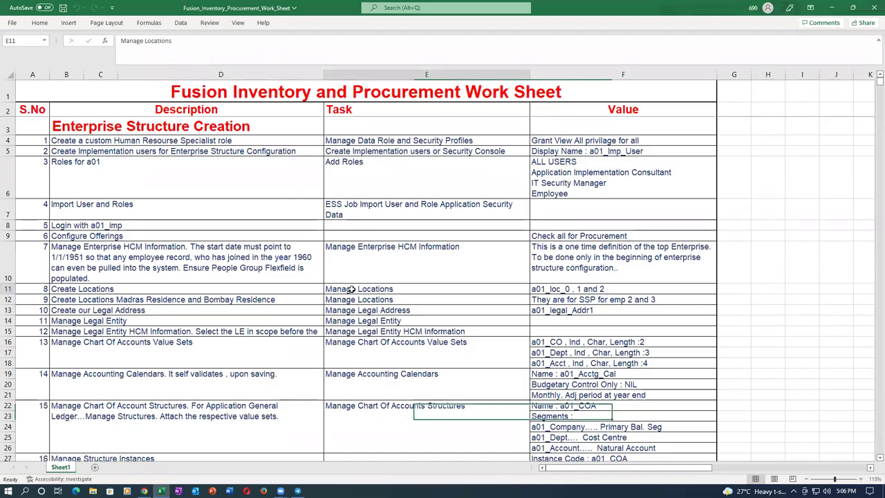
key(ctrl+c)
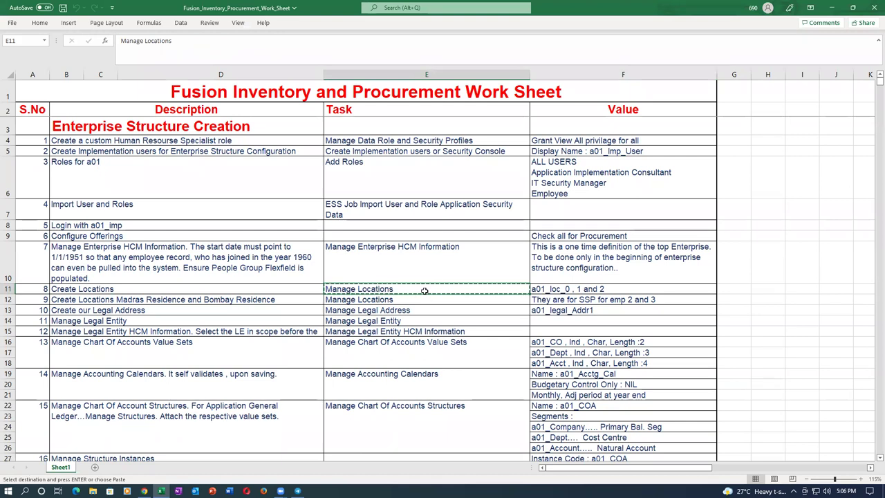
key(alt+Tab)
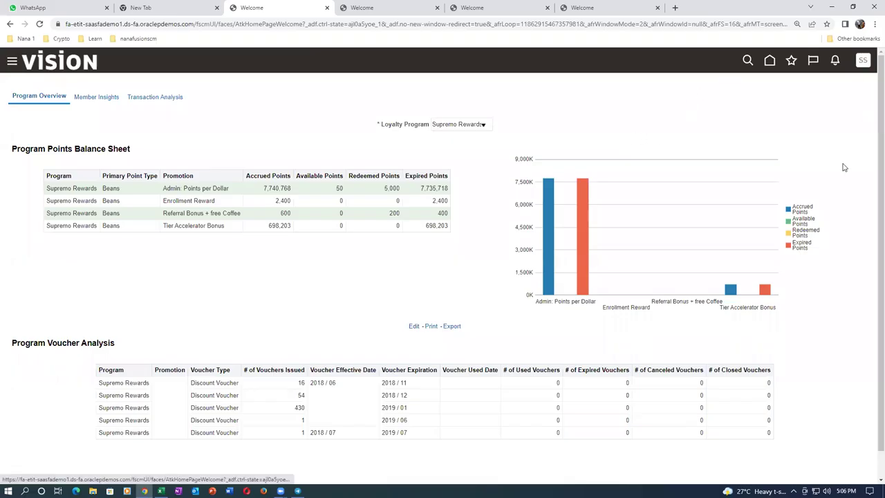
click(863, 60)
- Search Setup and Maintenance for 'Manage Locations', open the task and start a new location
click(691, 214)
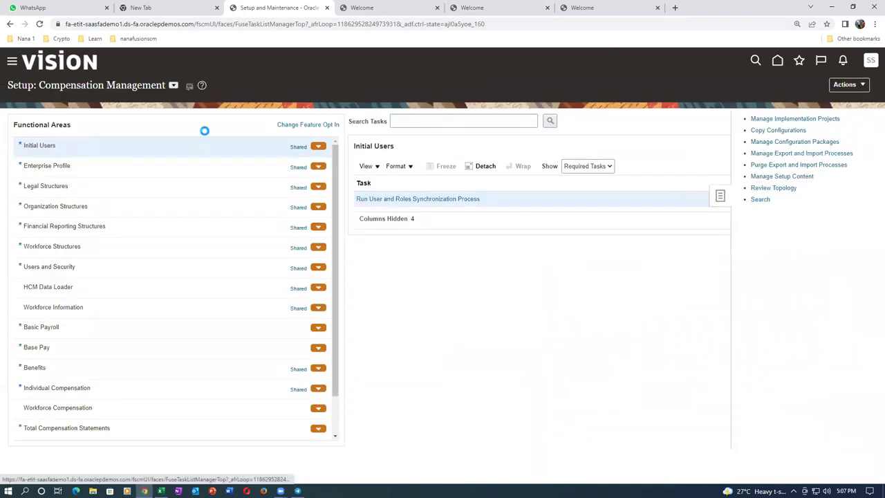
click(244, 122)
key(ctrl+v)
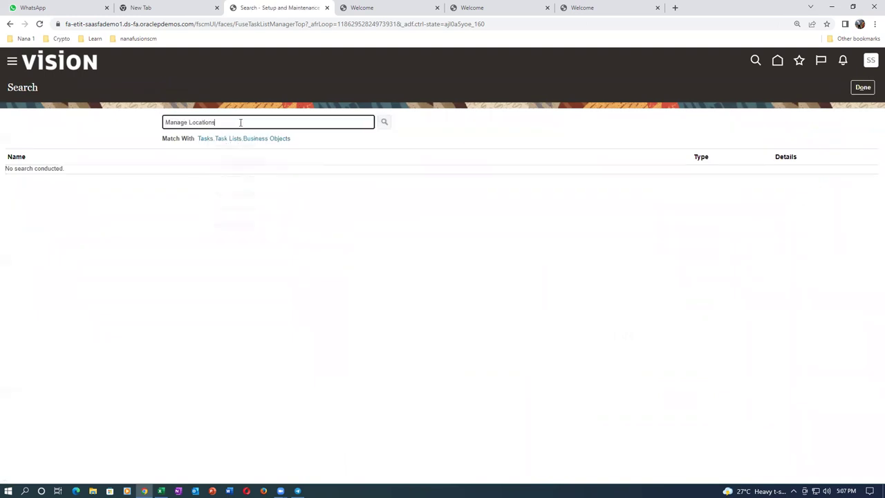
key(Return)
click(35, 172)
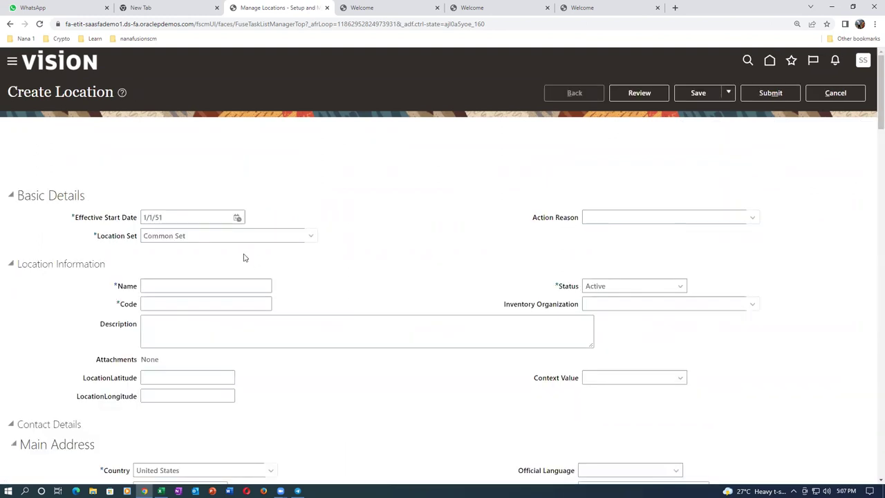
click(199, 282)
- Name the location k01_loc_0 and reuse that name as its Code and Description
text(k01_loc_0)
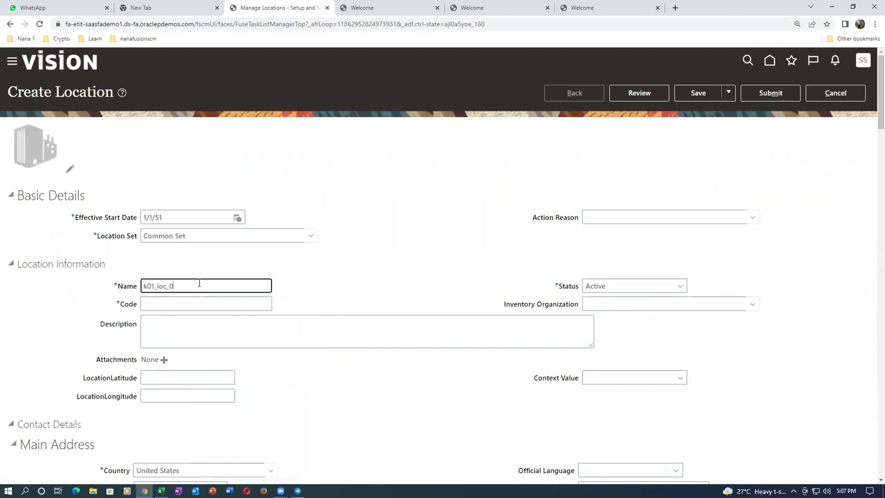
drag(189, 285, 2, 283)
click(154, 304)
key(ctrl+v)
click(160, 324)
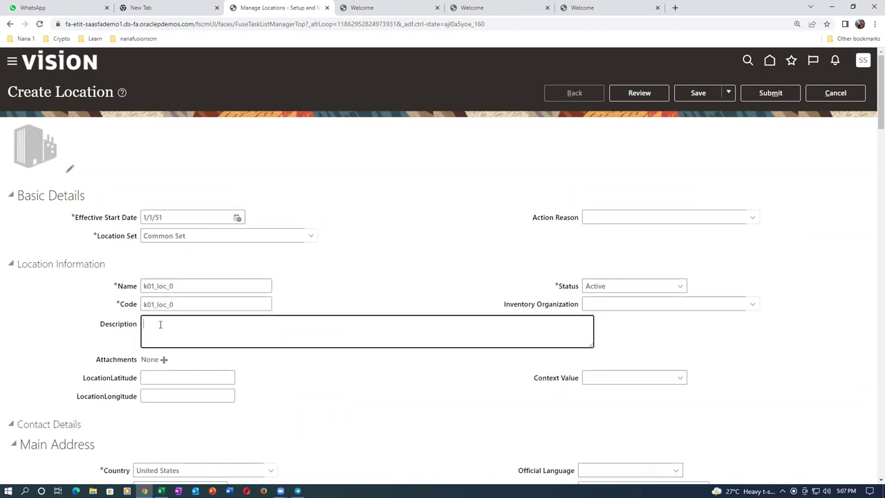
key(ctrl+v)
- Set the ZIP code to 10020 and select the Manhattan, New York, NY match
scroll(190, 345, down, 4)
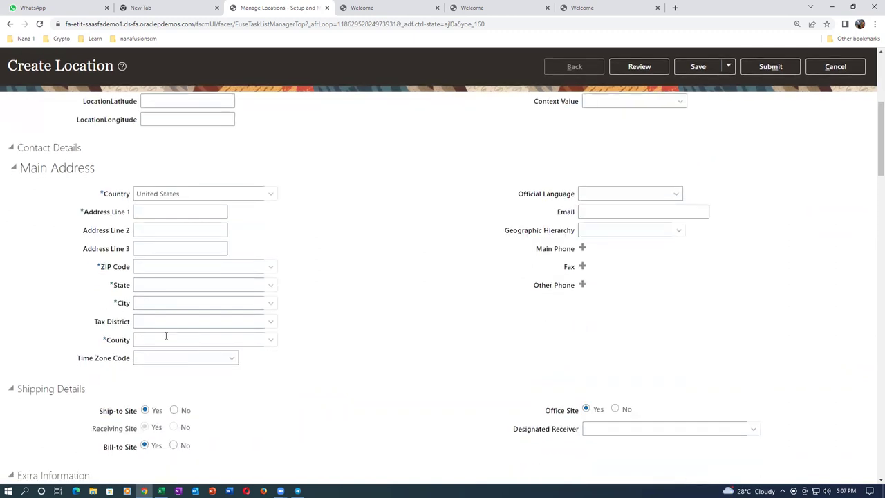
click(163, 268)
text(10020)
key(Tab)
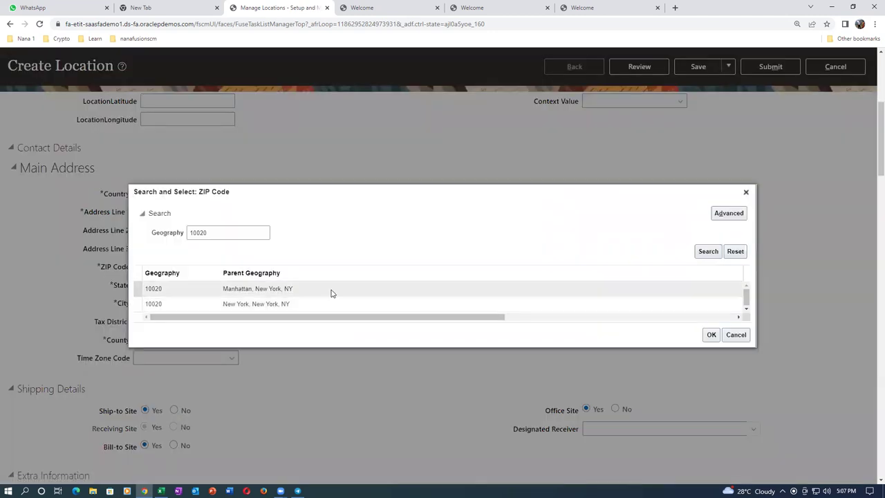
click(333, 291)
click(711, 334)
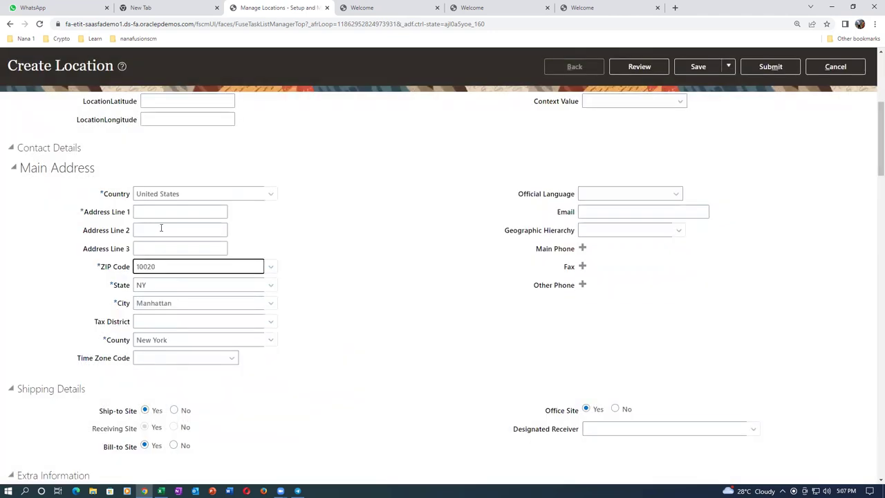
- Enter Address Line 1 as 'k01 addr 0' and submit the location
click(159, 211)
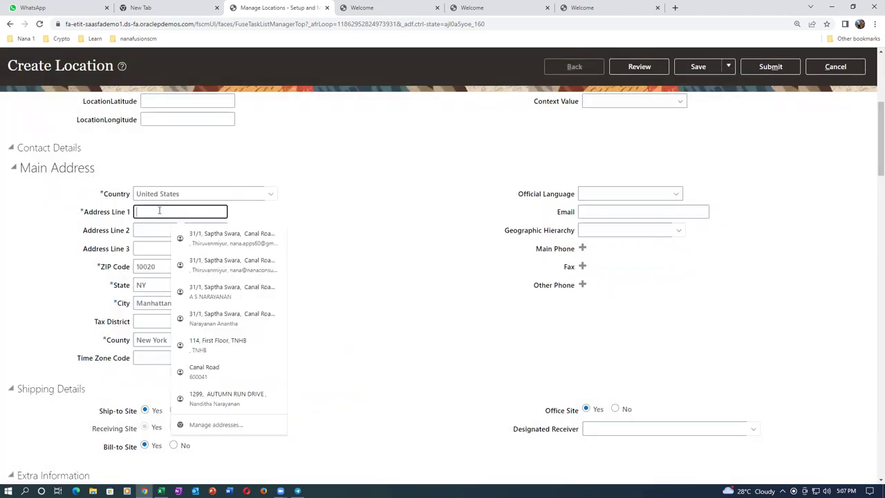
text(k01 addr 0)
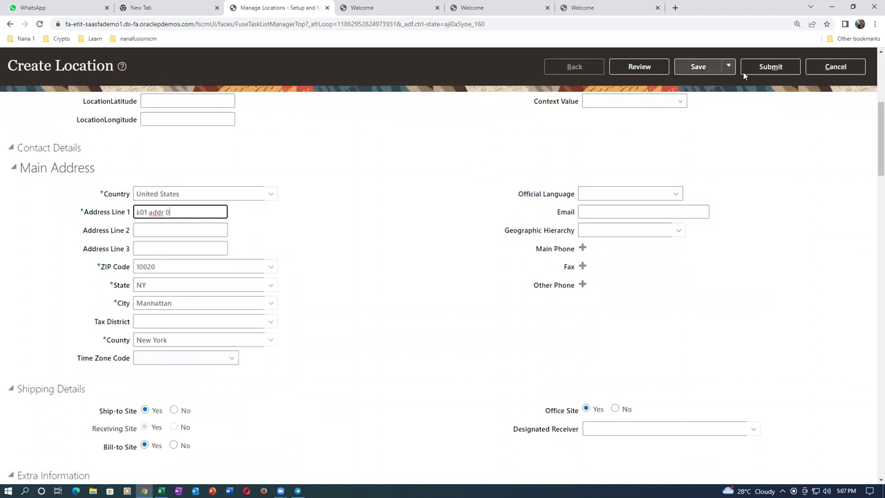
click(770, 66)
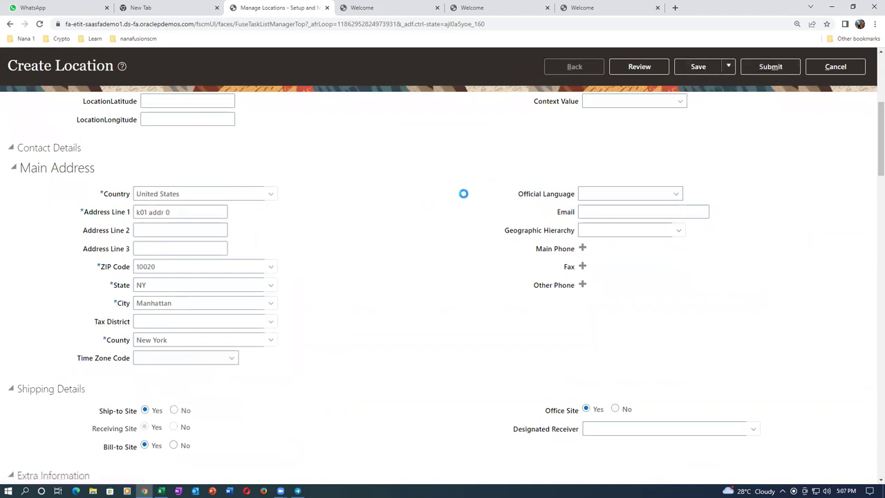
scroll(464, 194, up, 2)
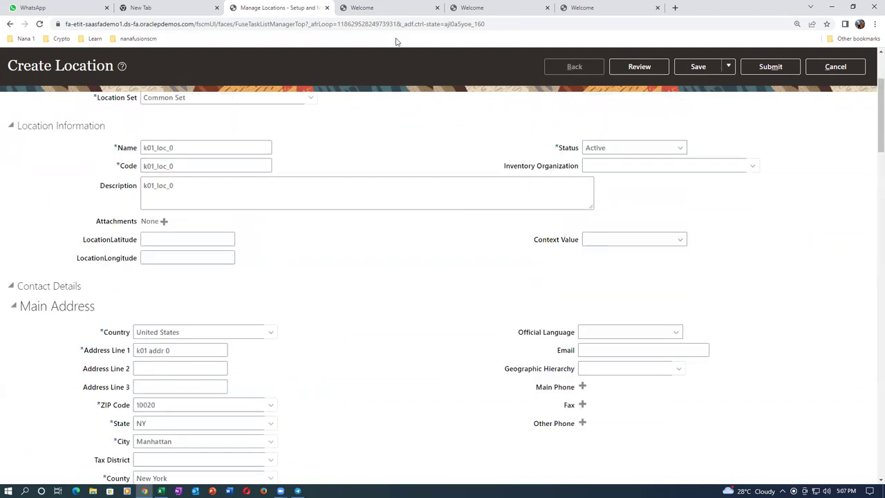
click(363, 8)
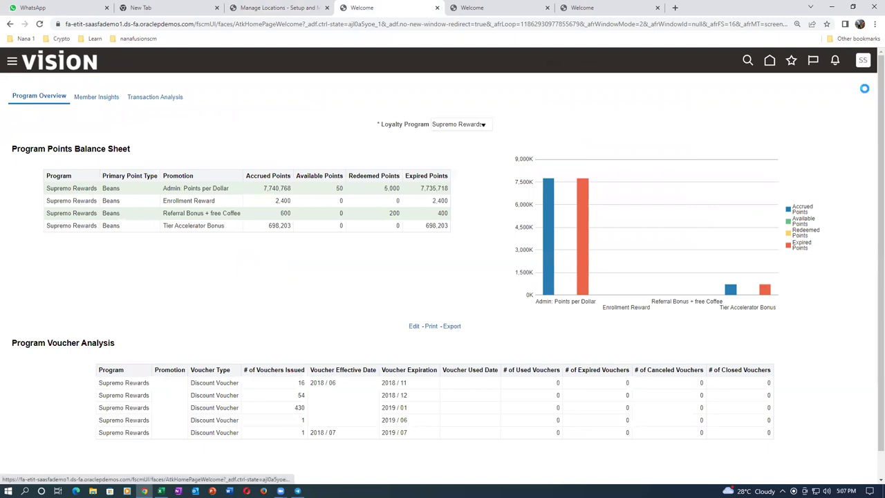
- In the Welcome tab, open the Setup and Maintenance task search page, then return to the Create Location tab
click(867, 62)
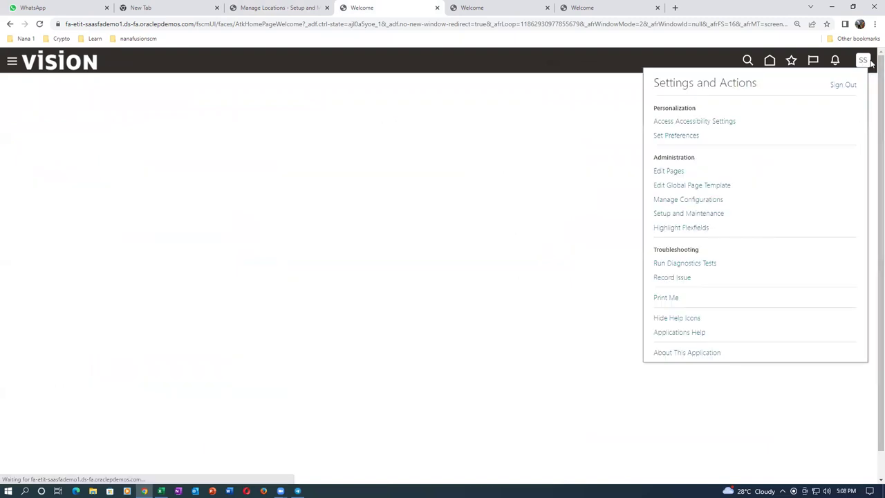
click(688, 214)
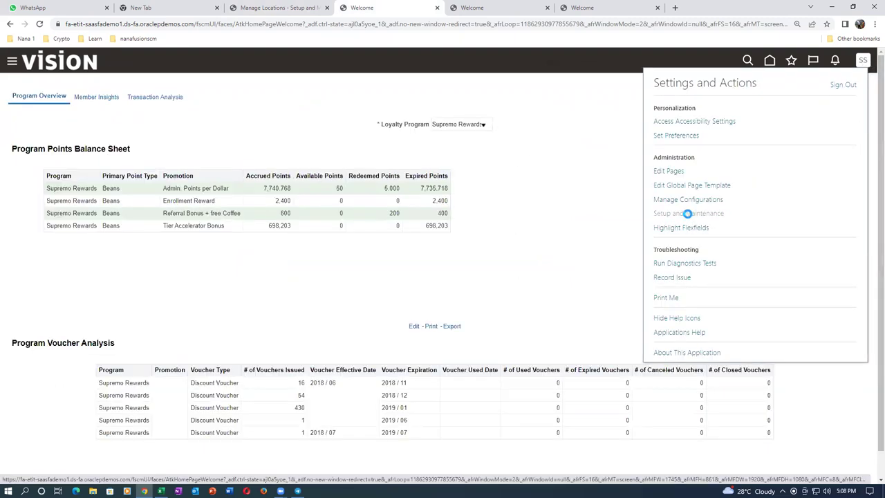
click(873, 198)
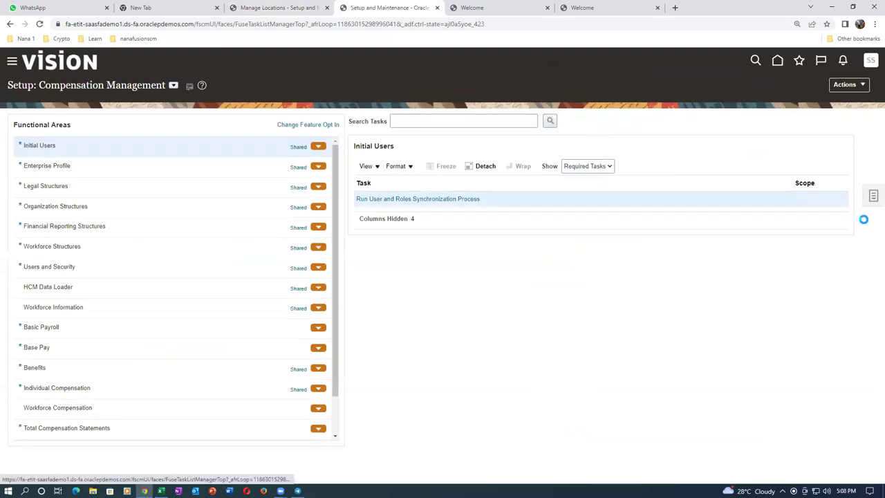
click(760, 200)
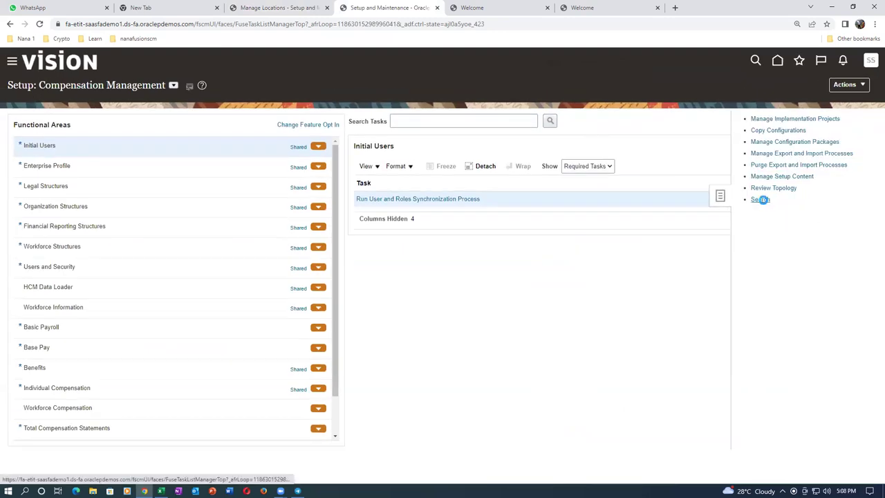
click(255, 7)
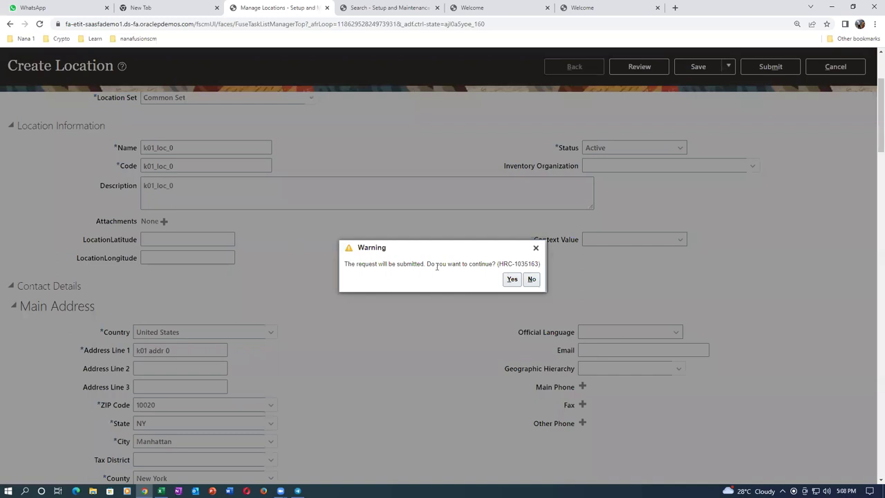
- Confirm the k01_loc_0 submission, then run a setup task search on the pasted k01_loc_0 text
click(513, 278)
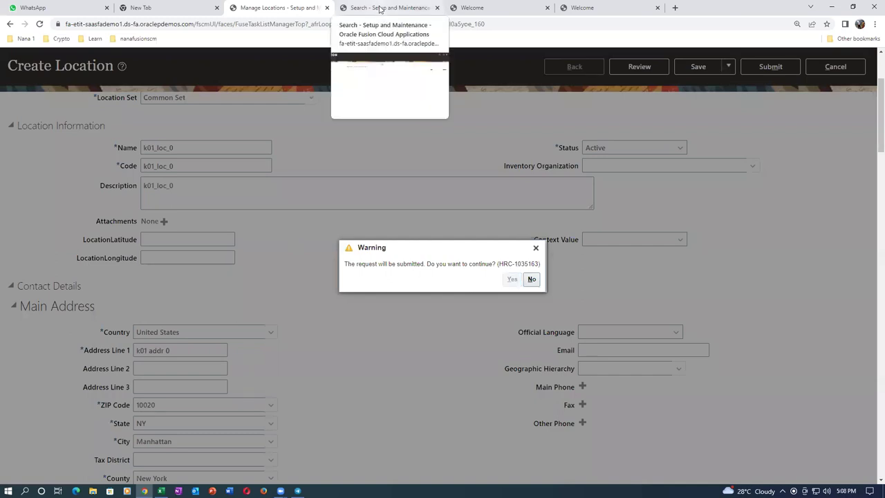
click(380, 8)
click(264, 123)
key(ctrl+v)
key(Return)
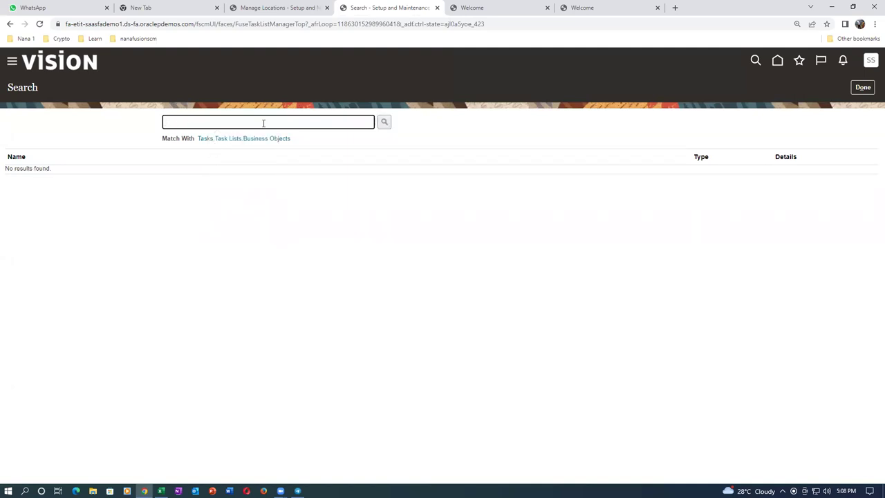
- Copy 'Manage Locations' from the Excel worksheet and search for that task in Setup and Maintenance
key(alt+Tab)
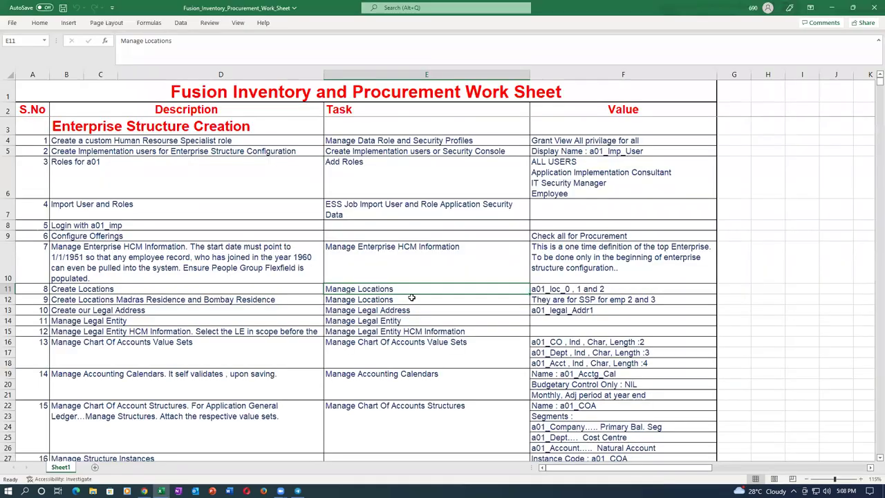
key(ctrl+c)
key(alt+Tab)
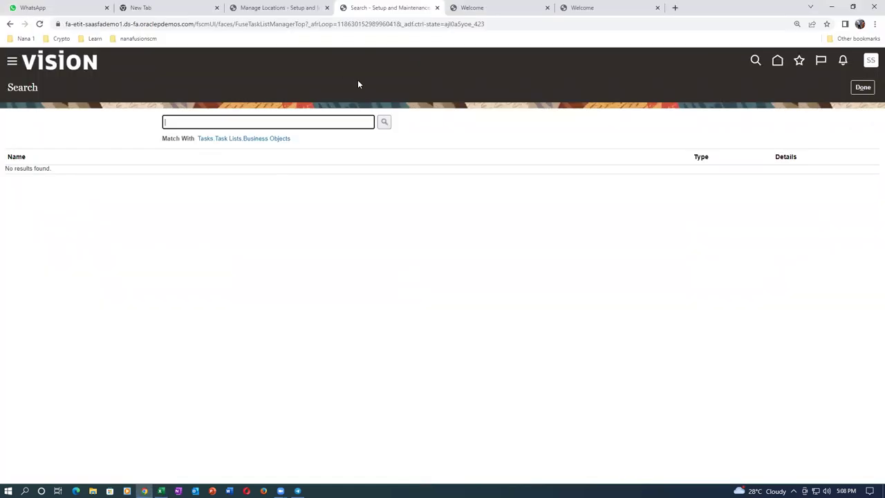
click(317, 123)
key(ctrl+v)
key(Return)
click(269, 8)
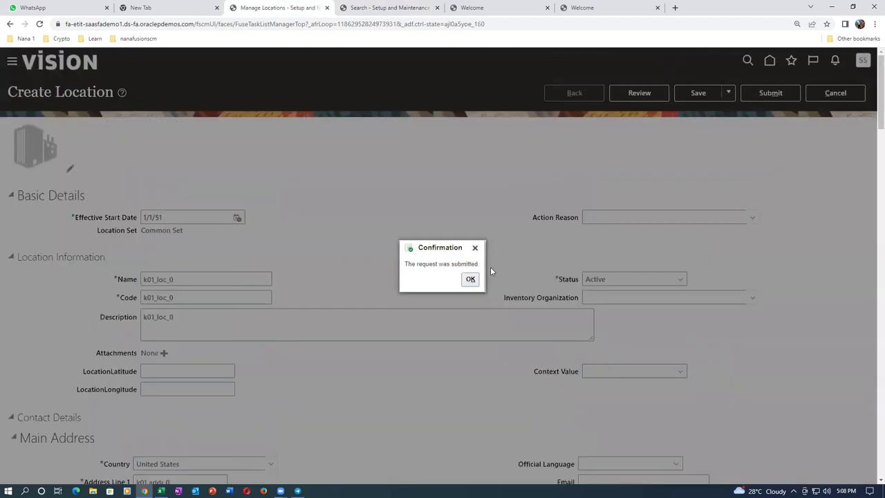
- Open the Manage Locations task from the search results and create a new blank location
click(387, 8)
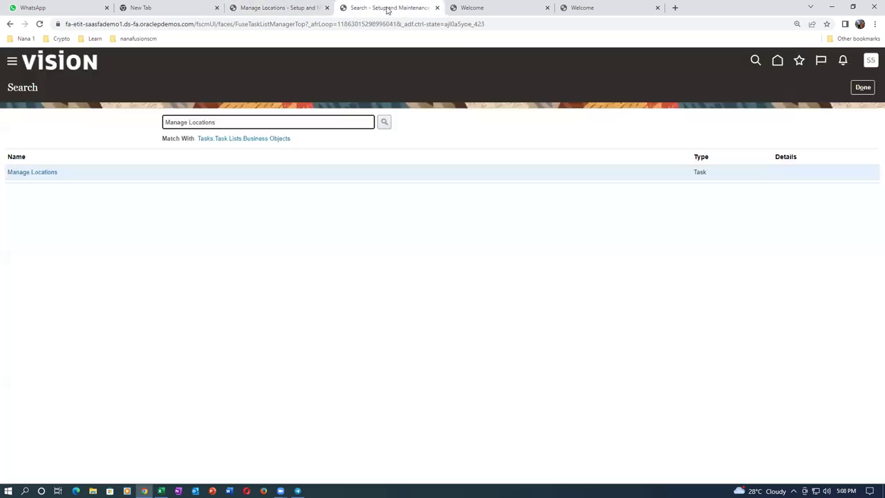
click(40, 172)
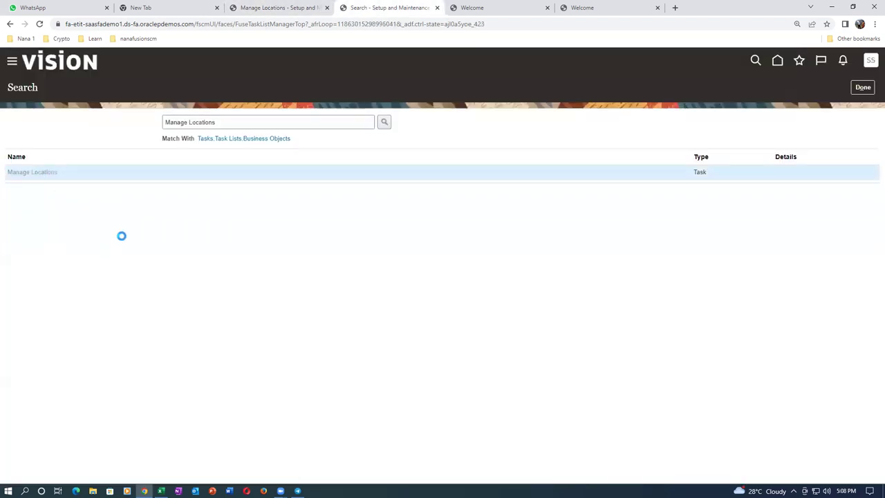
click(106, 329)
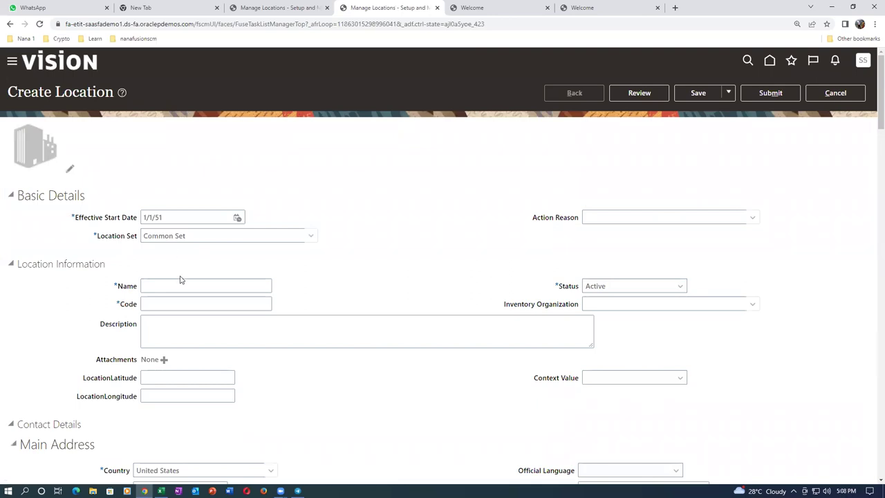
- Name the location k01_loc_1 and copy that name into Code and Description
click(179, 281)
text(K01_LOC_)
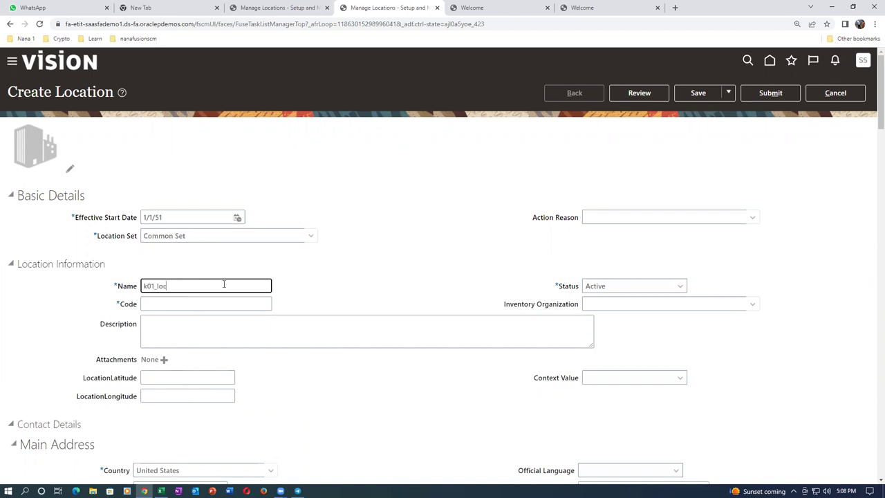
key(ctrl+a)
click(167, 304)
key(ctrl+v)
click(172, 325)
key(ctrl+v)
- Set ZIP code 10020 and confirm the Manhattan, NY match
scroll(166, 345, down, 4)
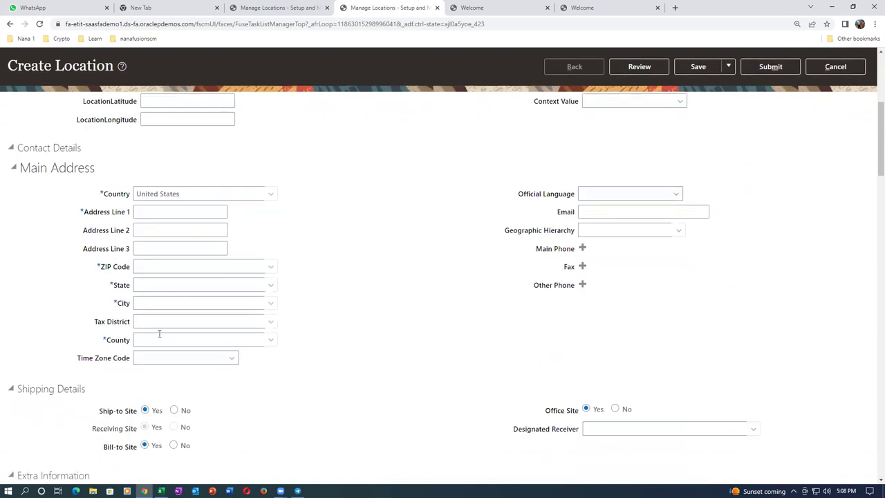
click(165, 266)
text(10020)
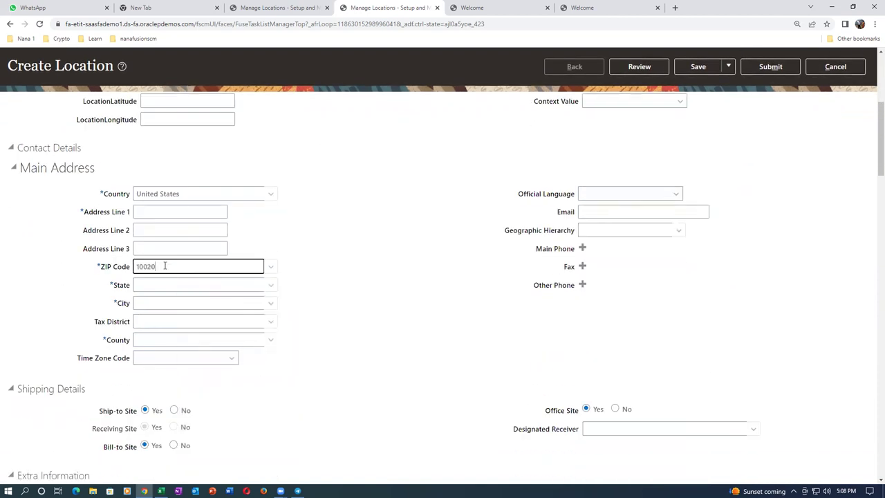
key(Tab)
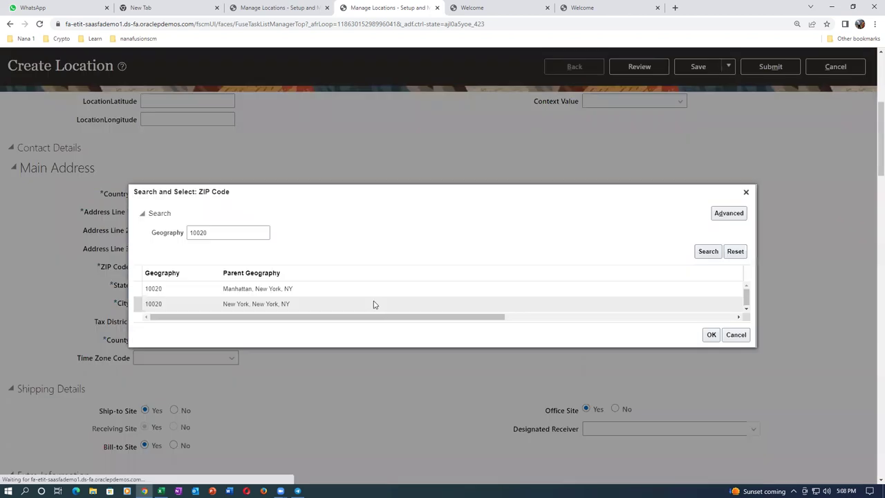
click(370, 291)
click(709, 336)
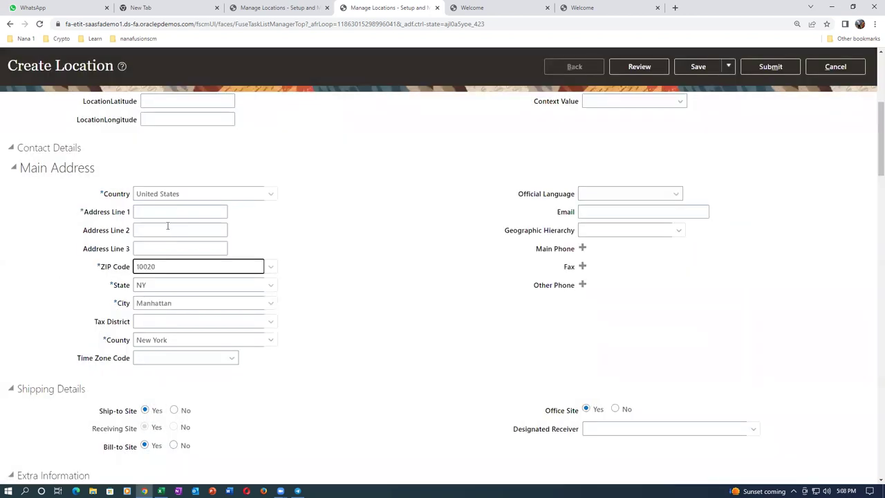
- Enter Address Line 1 'k01 addr 1', submit, and start another location in the other tab
click(167, 211)
text(k01)
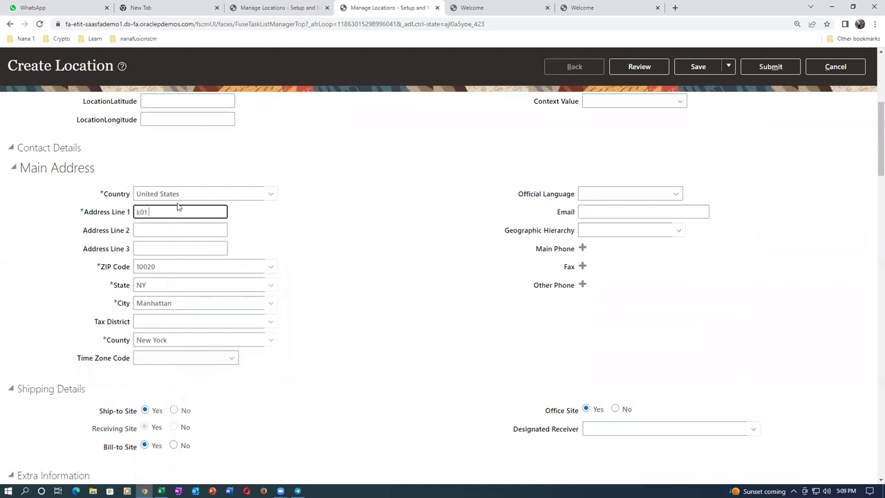
text( addr 1)
click(786, 69)
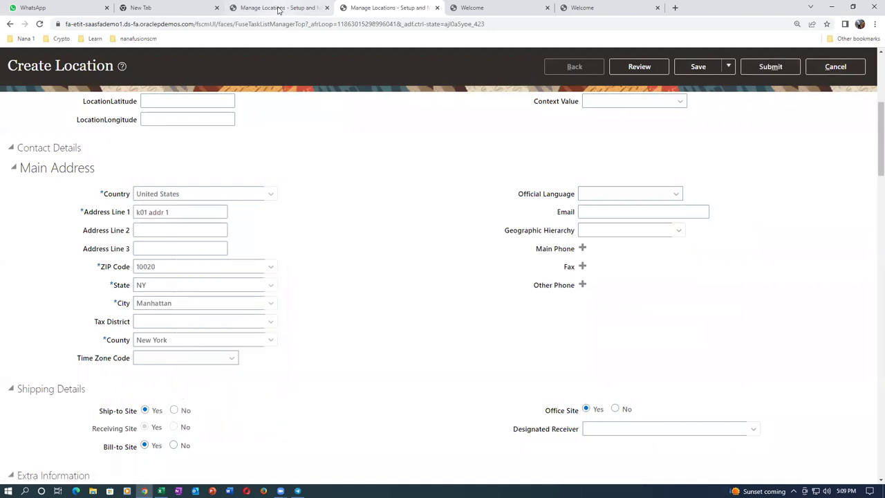
click(276, 8)
click(105, 329)
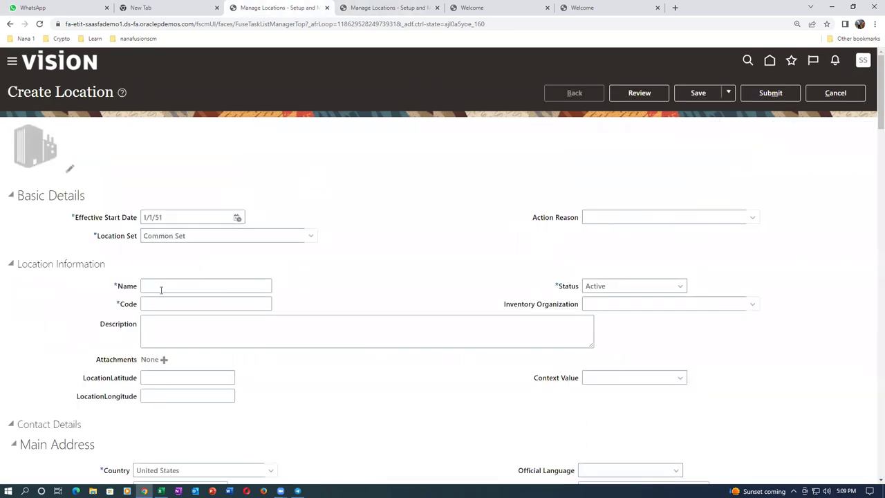
- Name the location k01_loc_2 and paste that name into Code and Description
click(163, 286)
text(k01_loc_2)
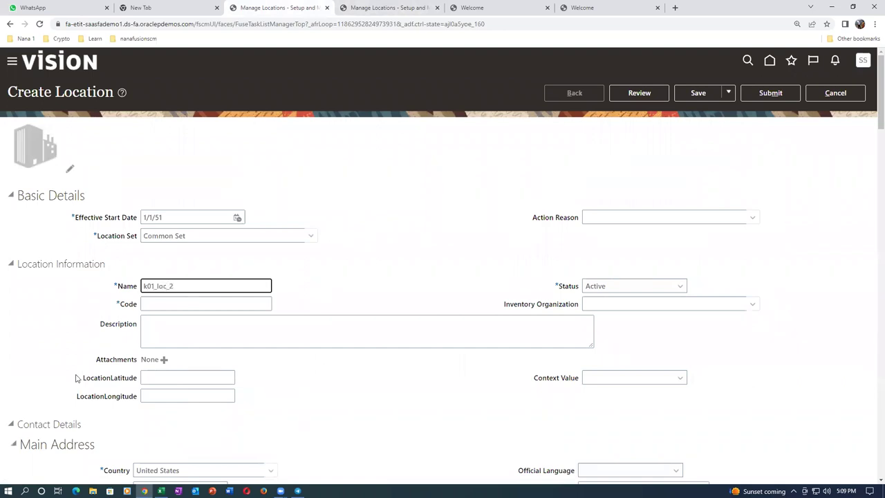
key(ctrl+a)
click(152, 303)
key(ctrl+v)
click(160, 337)
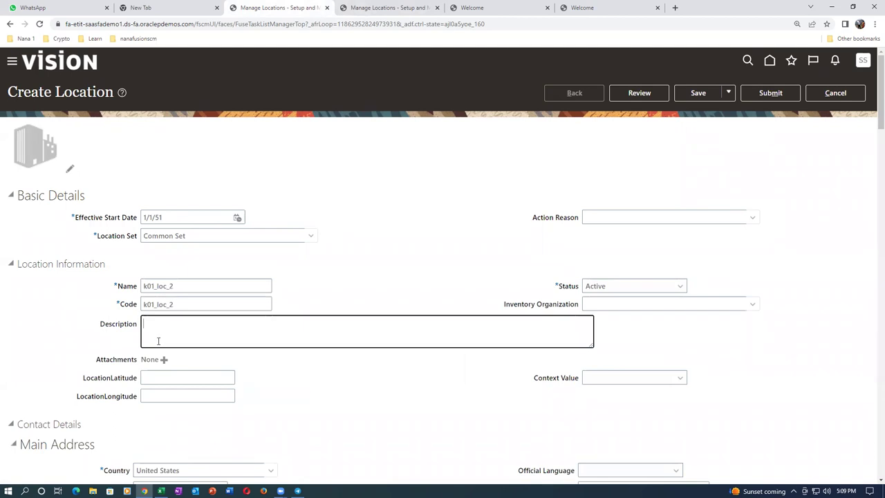
key(ctrl+v)
- Enter ZIP code 10020 and confirm the Manhattan, NY match
scroll(159, 318, down, 3)
click(156, 356)
text(10020)
key(Tab)
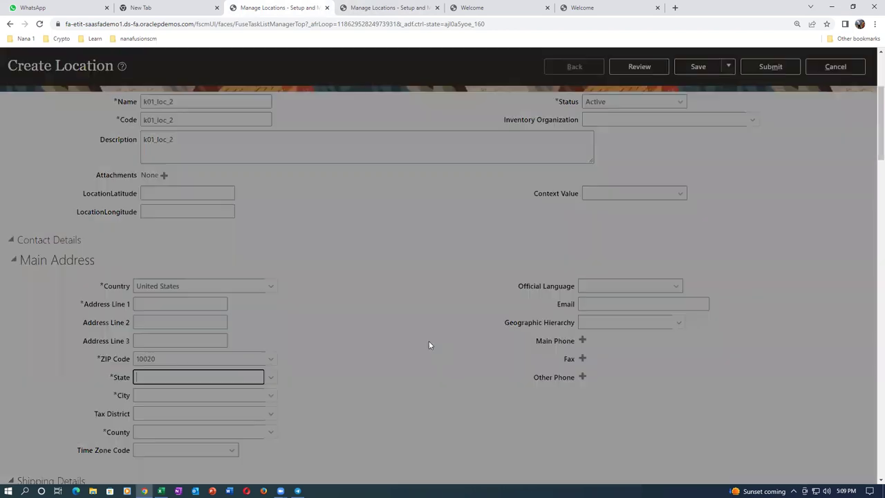
click(360, 289)
click(710, 335)
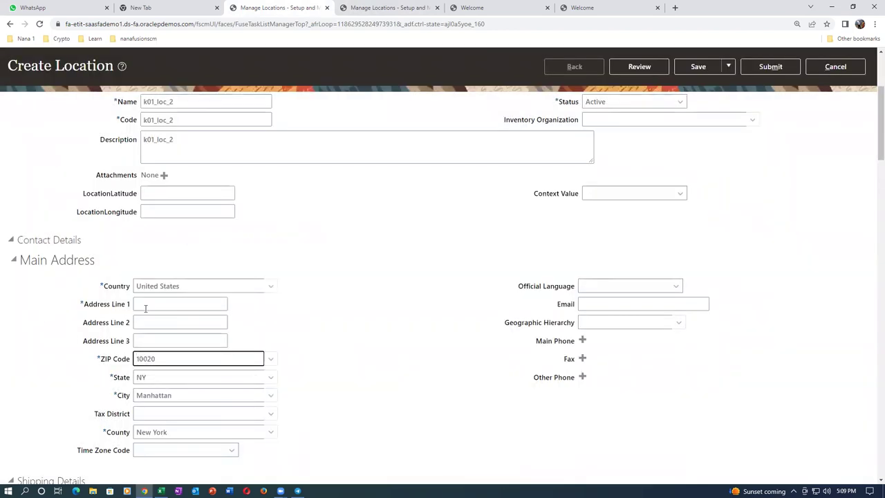
- Enter Address Line 1 as 'k01 addr 2' and submit location k01_loc_2
click(153, 305)
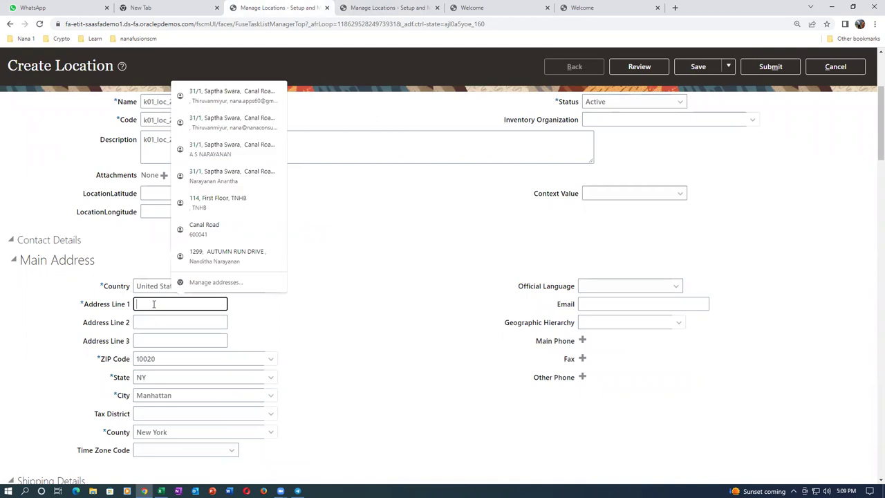
text(k01 addr 2)
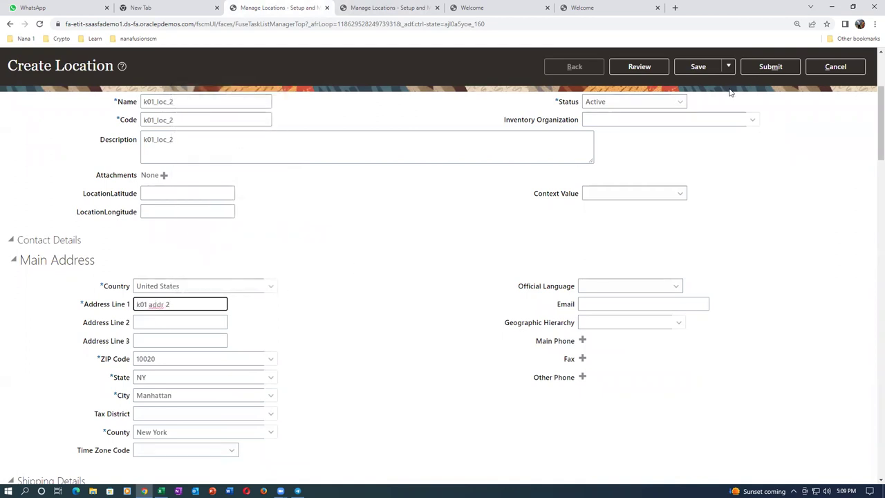
click(759, 70)
- Confirm the submit warnings for k01_loc_1 and k01_loc_2, then return to the Excel worksheet
click(387, 8)
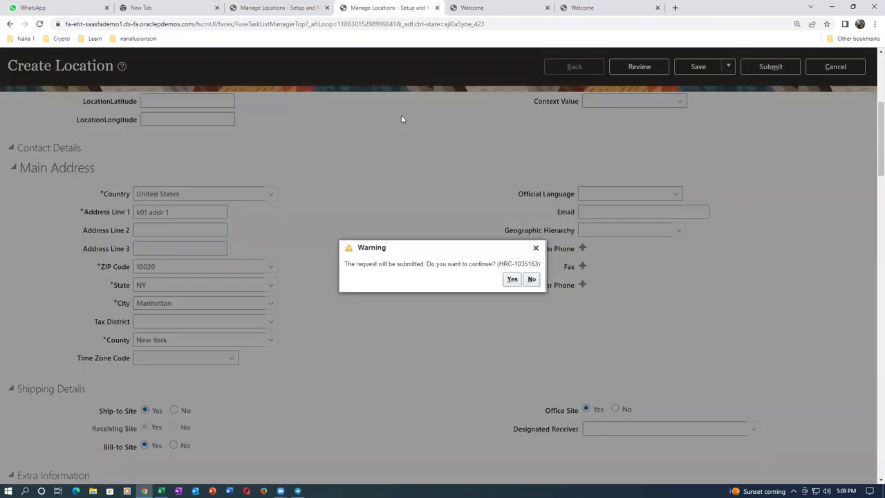
click(512, 279)
click(263, 11)
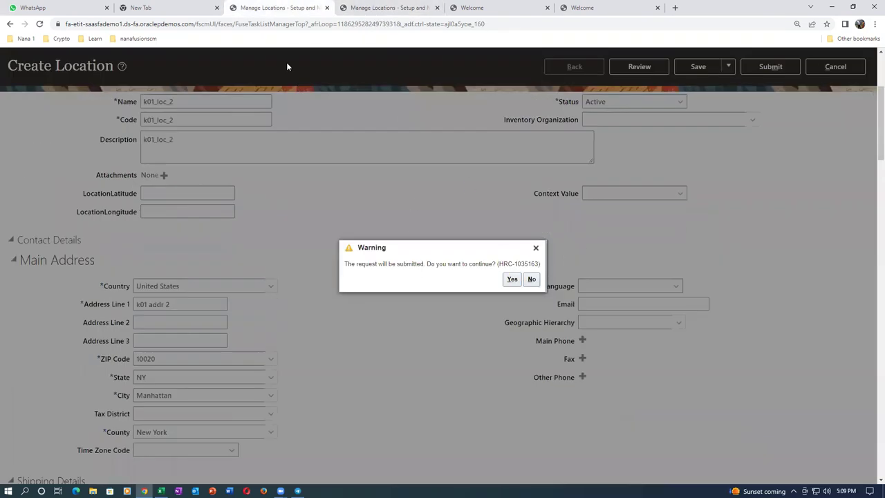
click(512, 279)
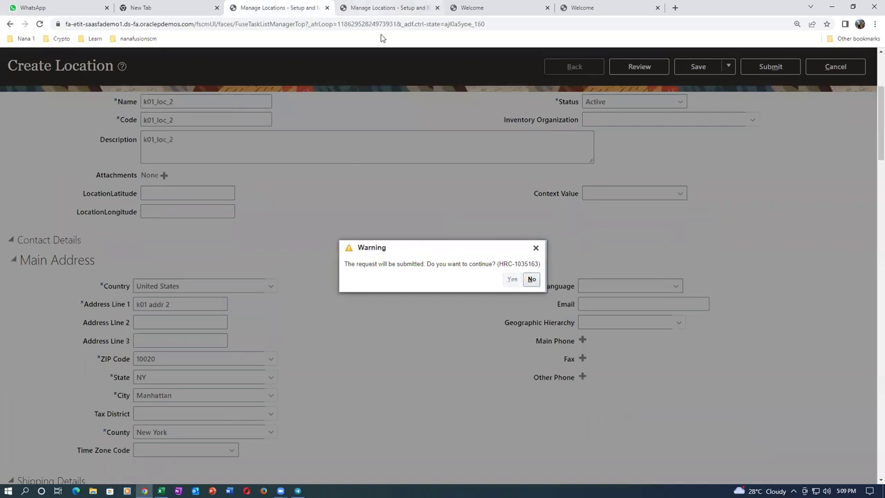
key(alt+Tab)
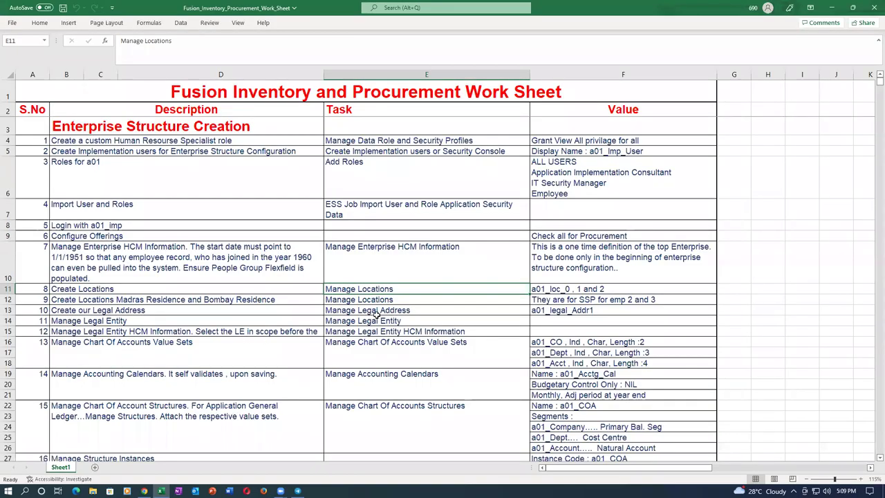
- Select the Manage Legal Address task (cell E13) in the worksheet and return to the browser
click(8, 300)
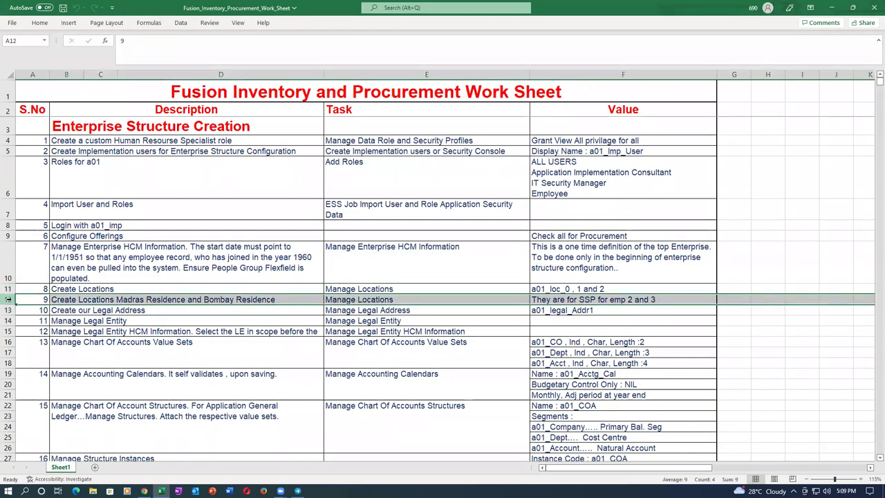
click(90, 312)
click(353, 311)
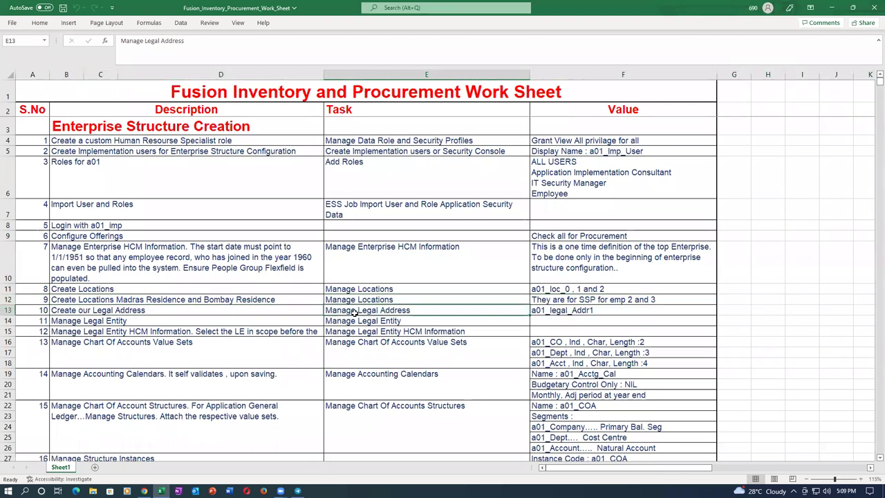
key(alt+Tab)
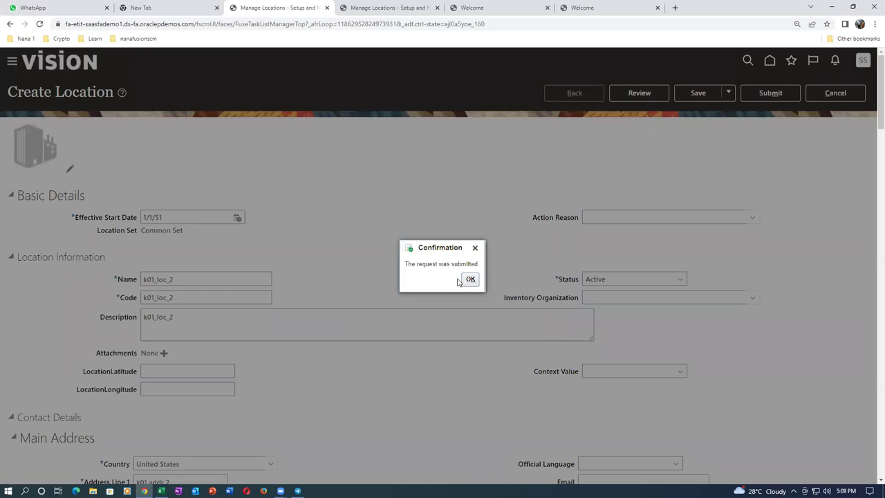
- Dismiss both location submission confirmations and close the Manage Locations task
click(468, 281)
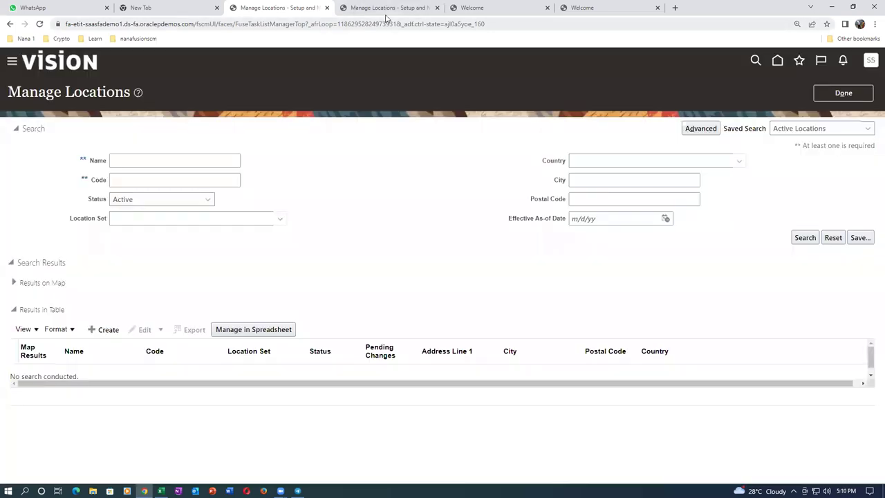
click(387, 8)
click(471, 279)
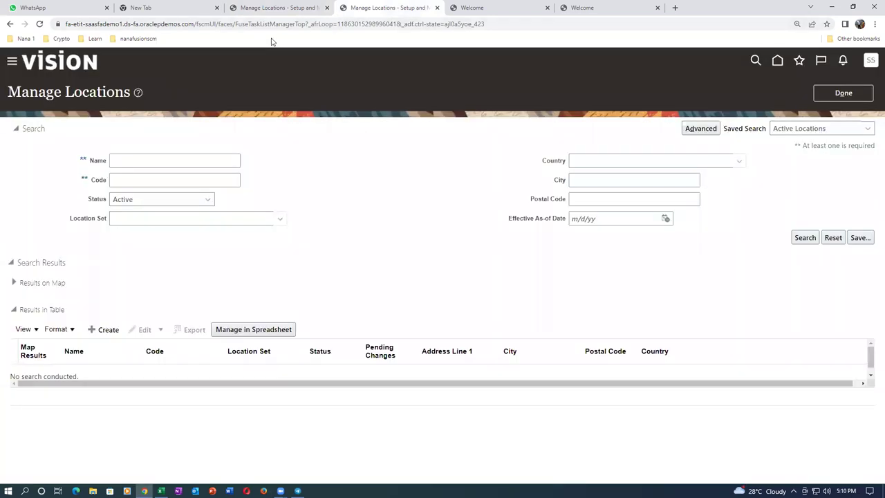
click(840, 95)
- Search setup tasks for 'Manage Legal Address' and open Manage Legal Addresses
text(Manage Legal Address)
key(Return)
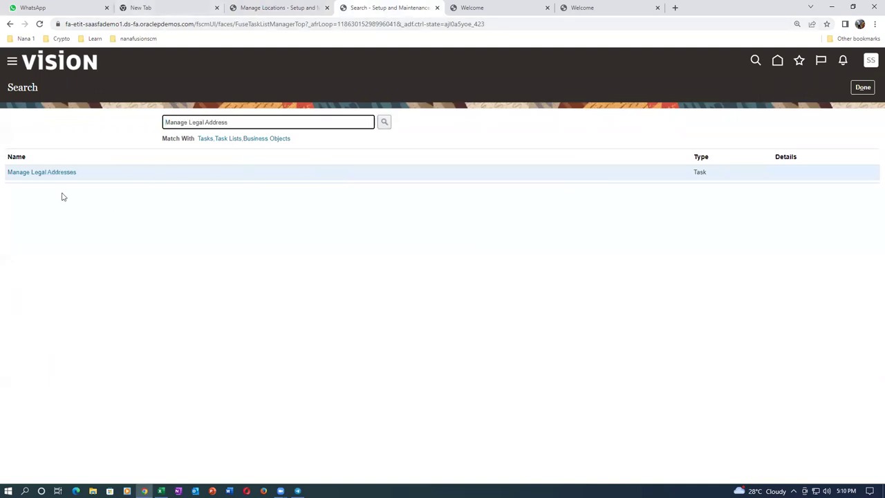
click(41, 174)
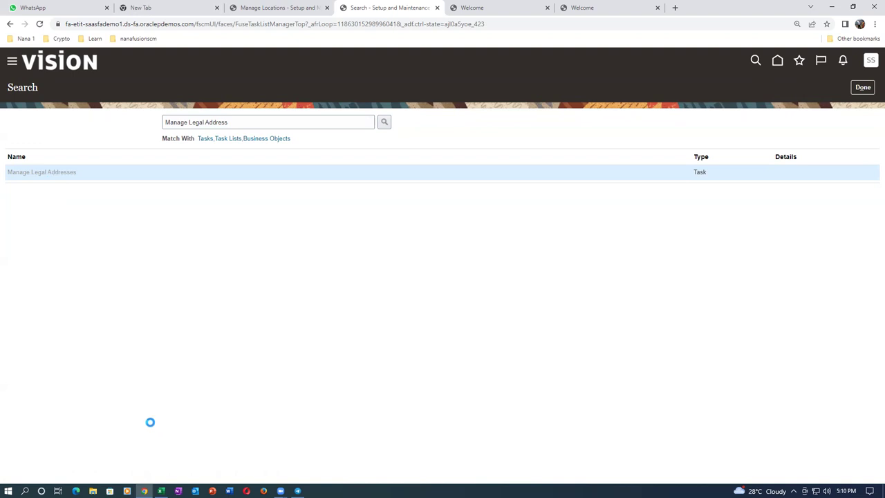
- From the Welcome home page, open Setup and Maintenance and its task search page
click(521, 10)
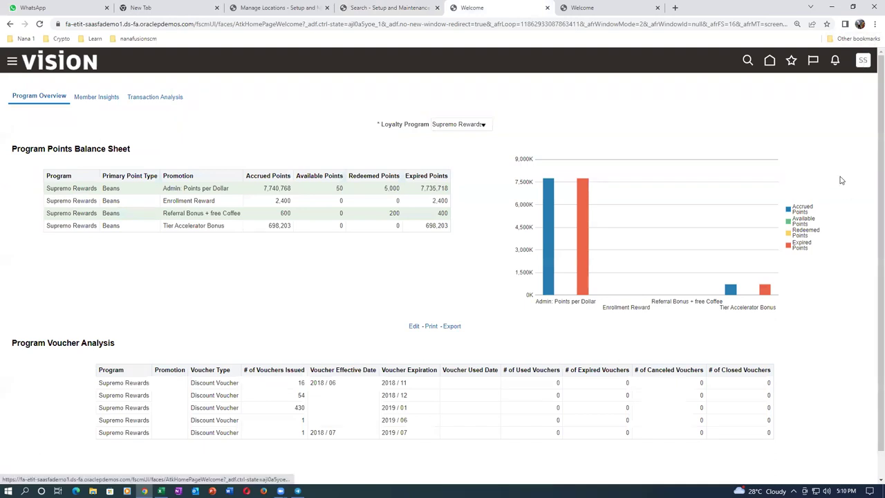
click(700, 217)
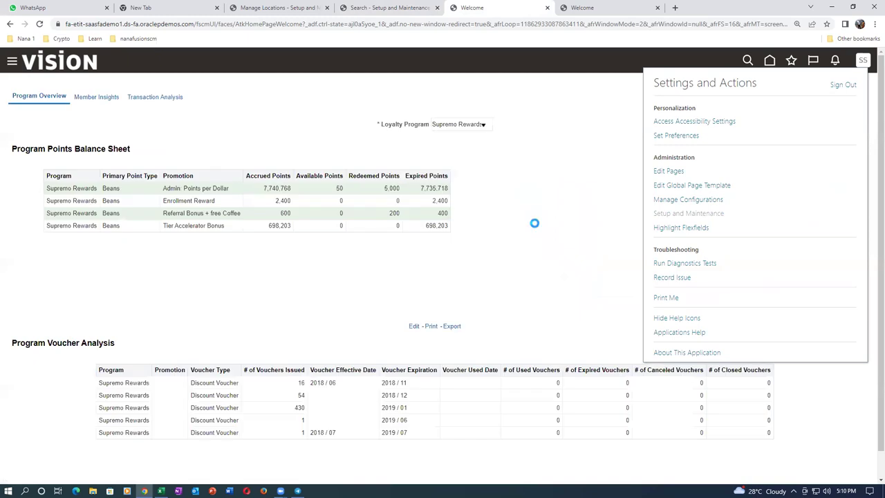
click(872, 198)
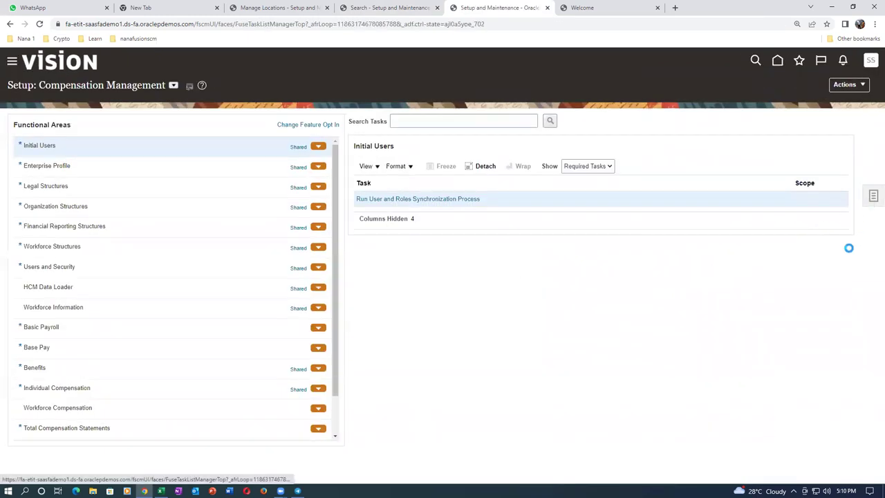
click(761, 201)
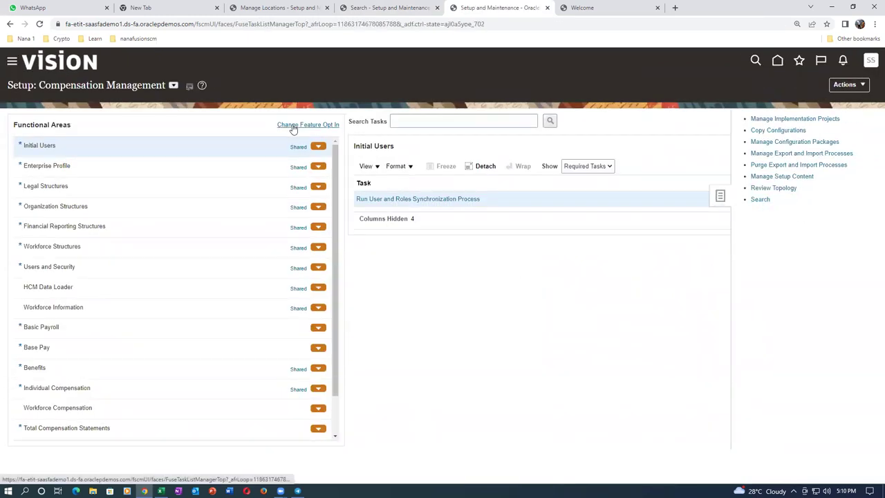
- Finish the Manage Locations task and return to the Manage Legal Address search tab
click(280, 7)
click(844, 95)
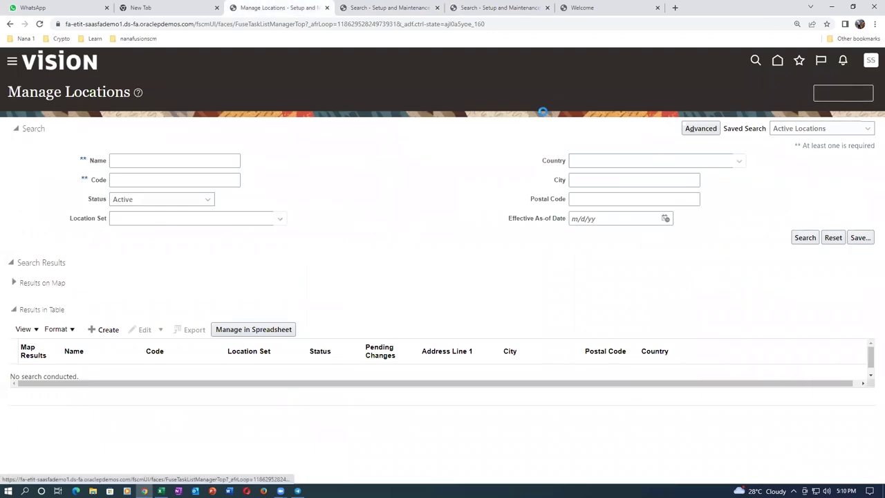
click(398, 10)
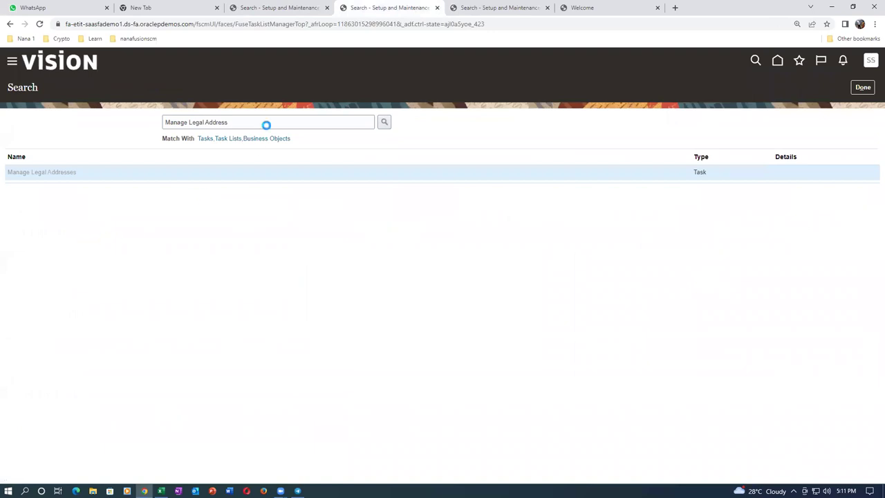
click(282, 9)
click(507, 8)
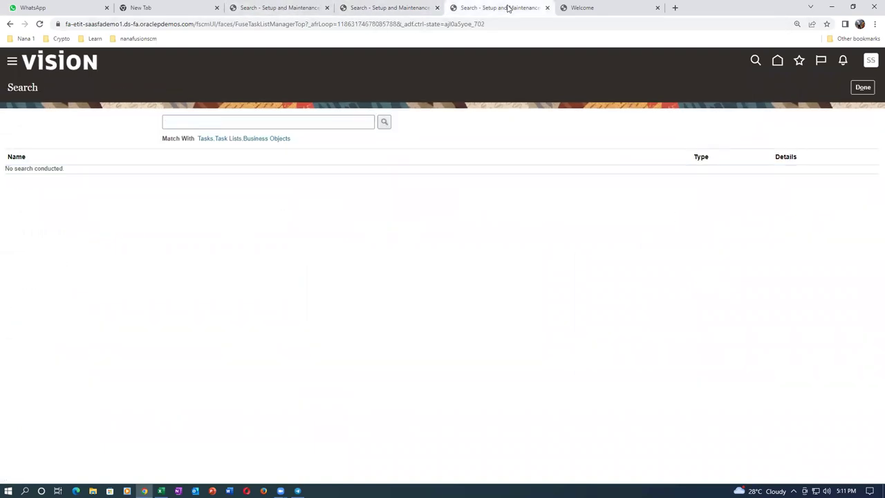
click(358, 10)
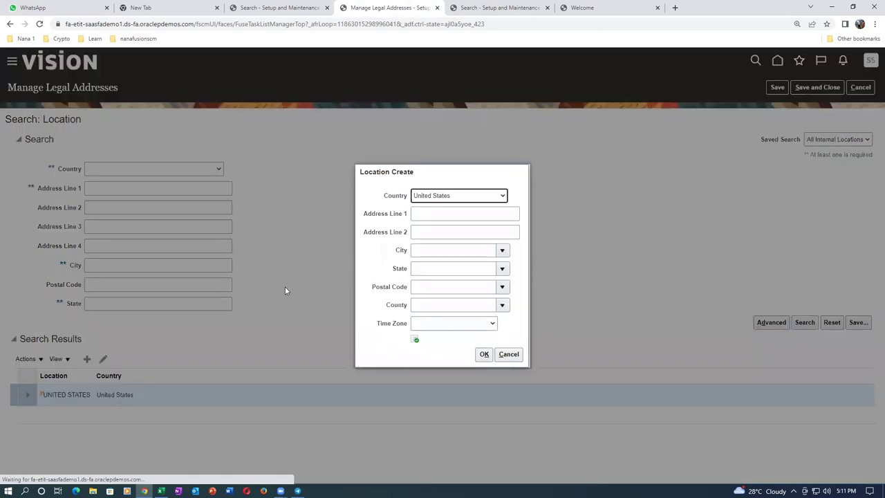
- Enter Address Line 1 'k01_legal_address' and choose postal code 10020, Manhattan, New York
click(419, 214)
text(k01)
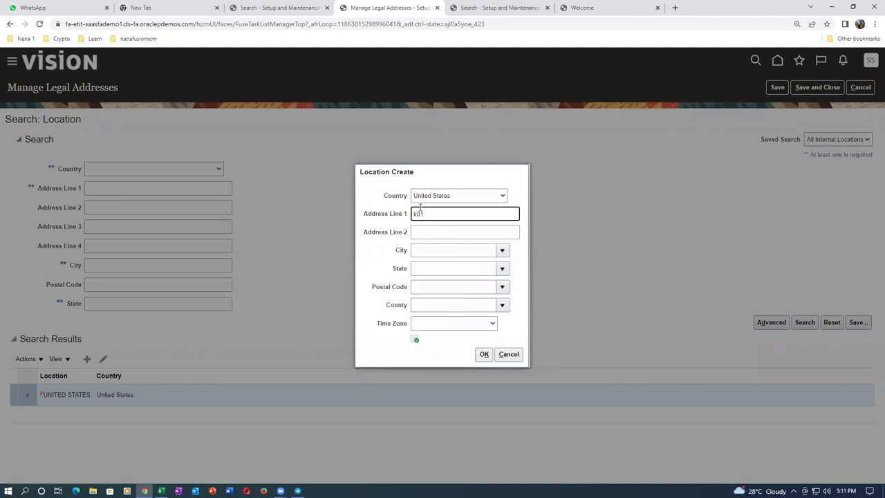
text(_legal_address)
click(429, 288)
text(10020)
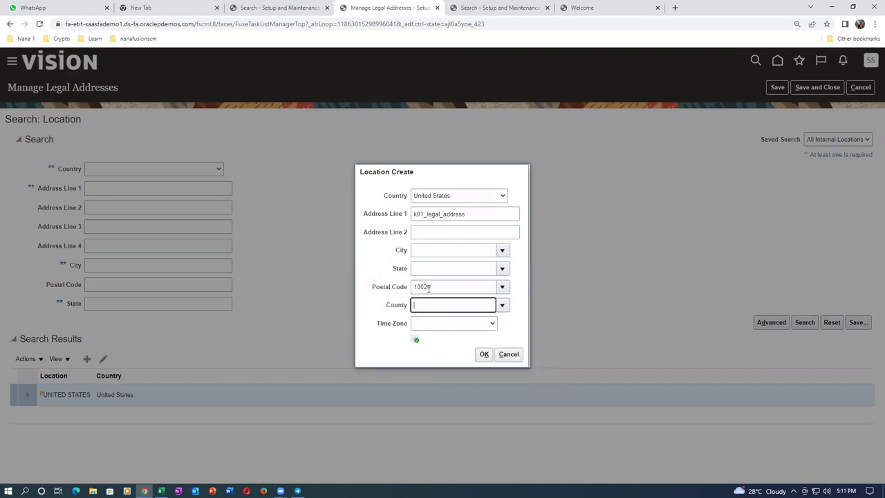
click(538, 296)
click(457, 247)
text(10020)
click(491, 282)
click(474, 308)
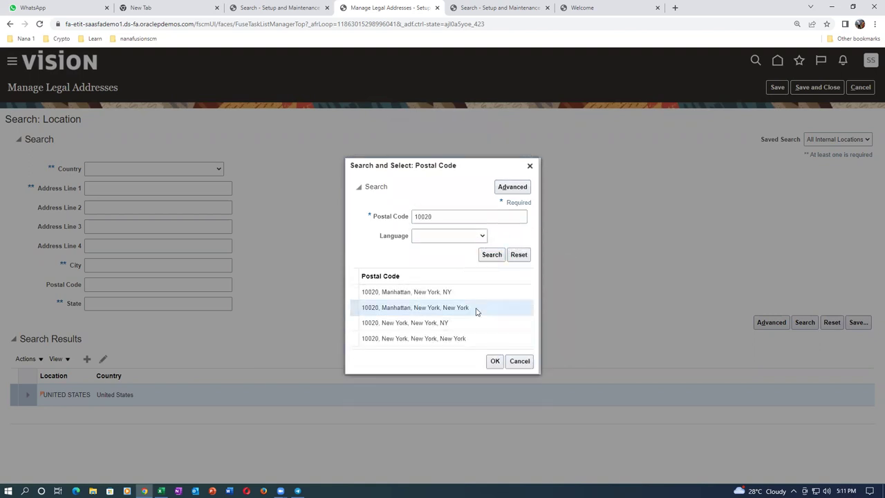
click(493, 362)
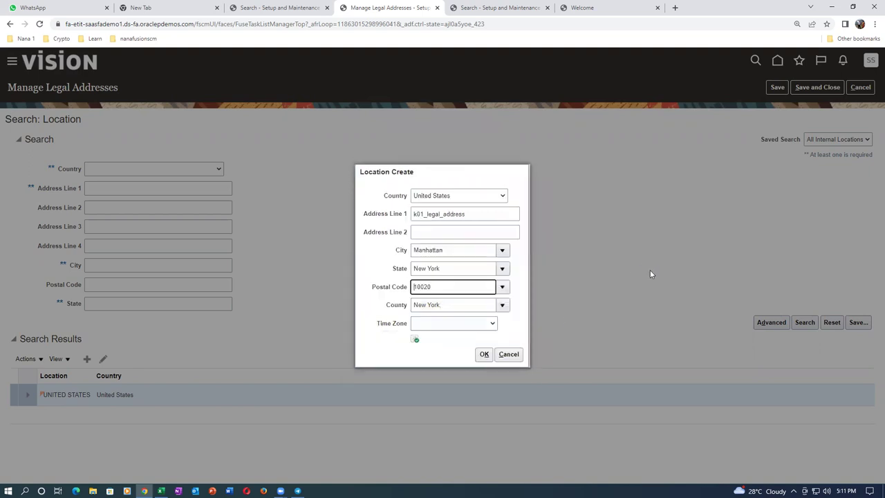
- Create and save the legal address location, then check the Excel workbook and come back
click(483, 355)
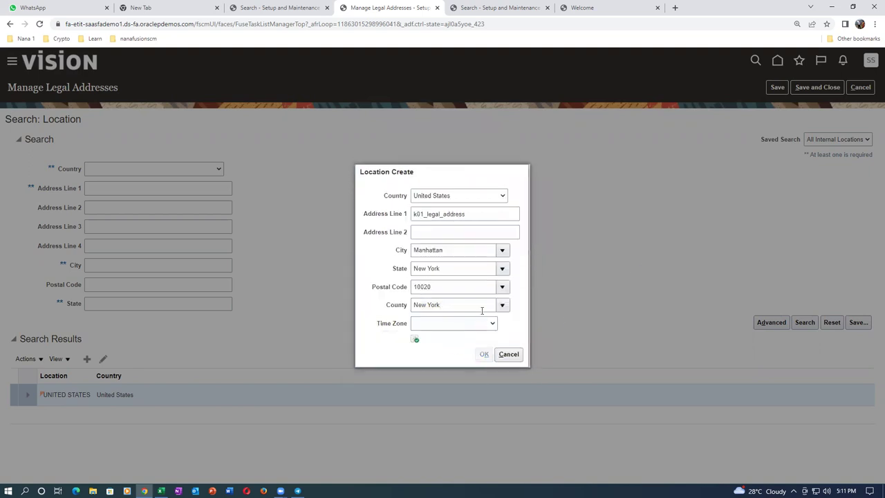
click(818, 88)
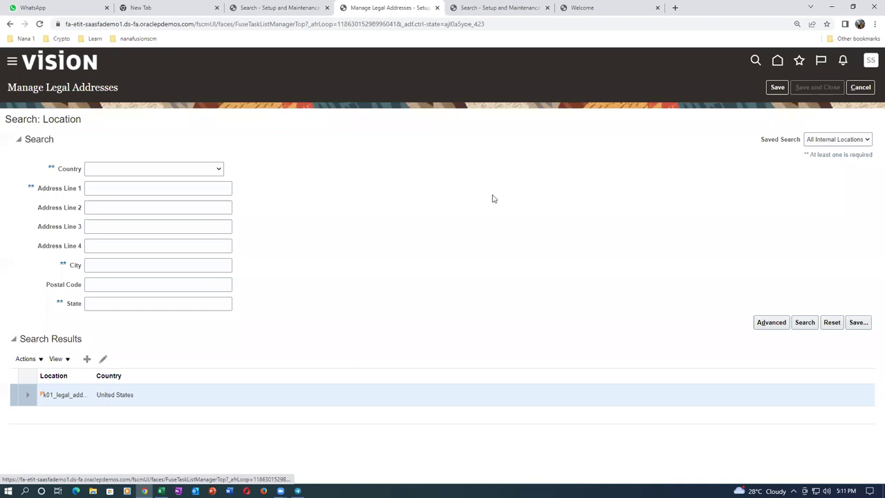
key(alt+Tab)
click(362, 321)
key(alt+Tab)
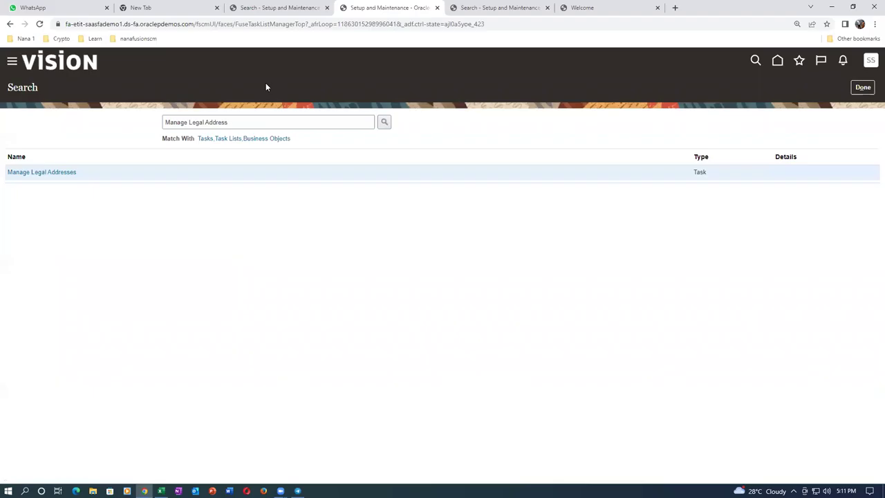
- Search for and open the Manage Legal Entity task
triple_click(233, 122)
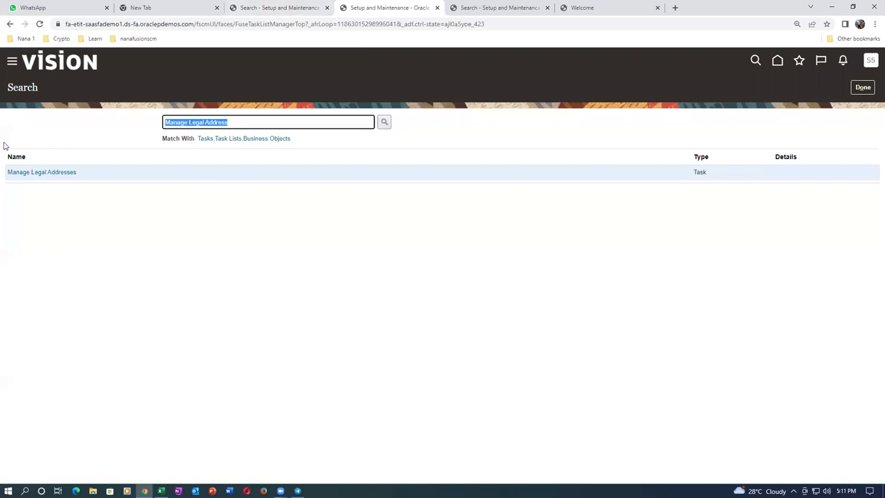
text(Manage Legal Entity)
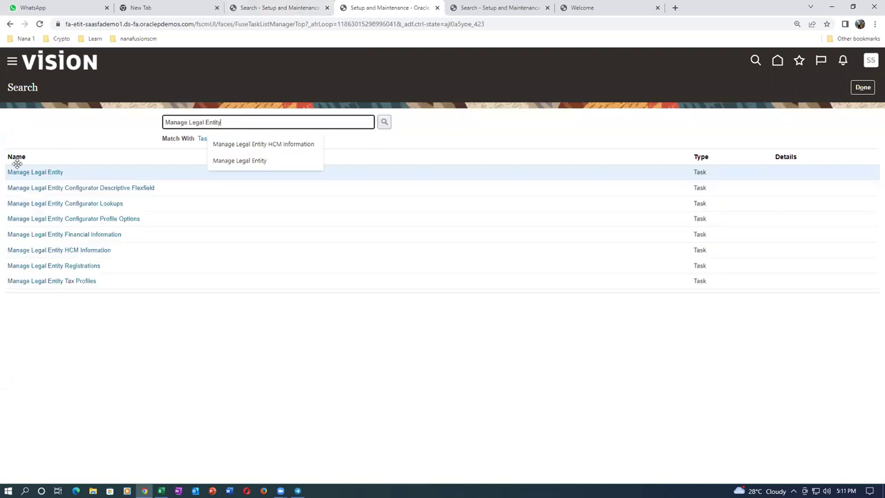
click(35, 172)
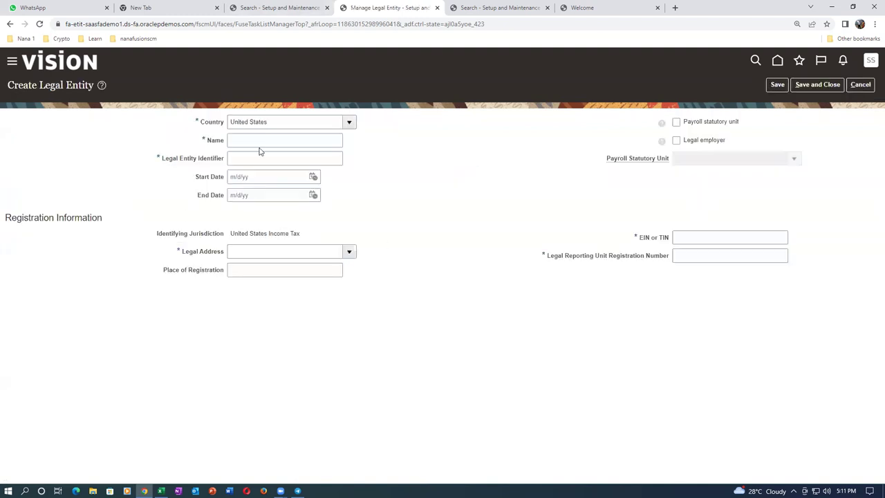
- Enter name k01_legal_entity, identifier k01, the k01 legal address and registration place New York
click(267, 142)
text(k01_legal_enit)
click(333, 157)
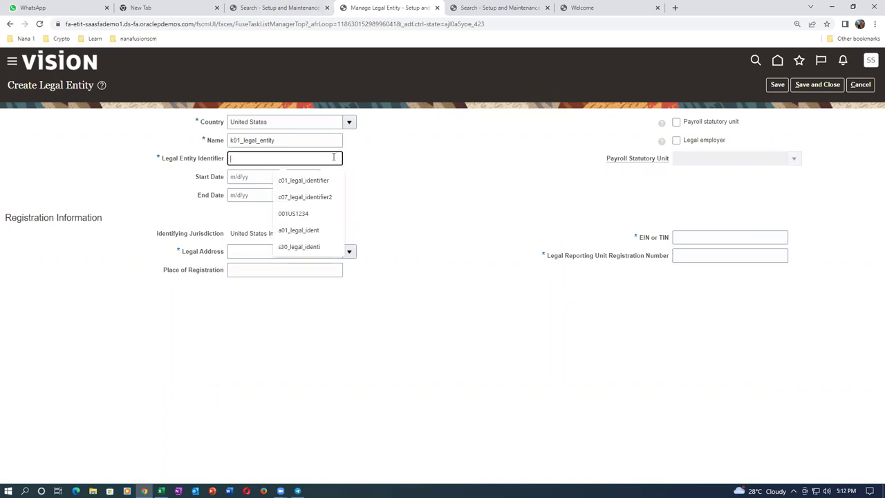
text(k01_legal_ident)
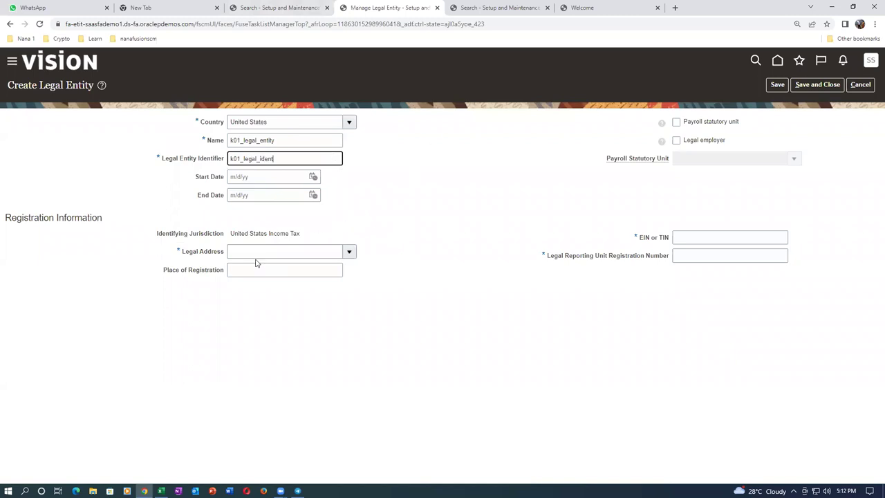
click(260, 251)
text(k01)
key(Tab)
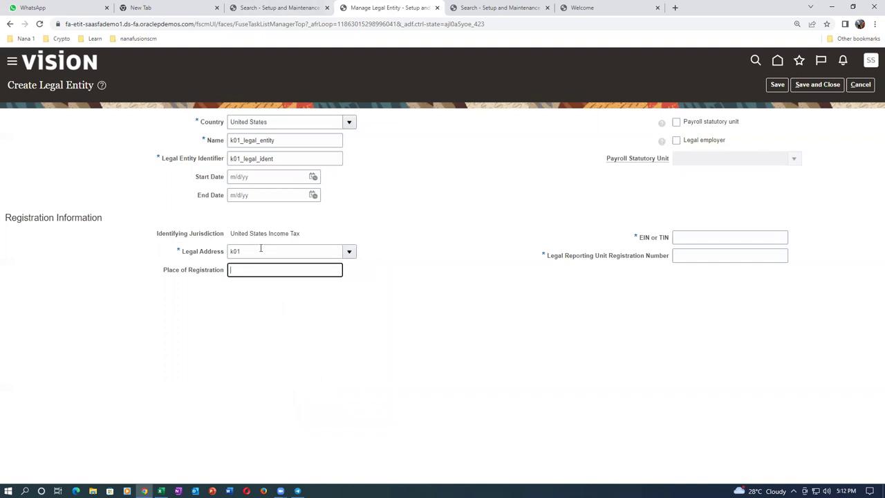
click(257, 274)
text(New York)
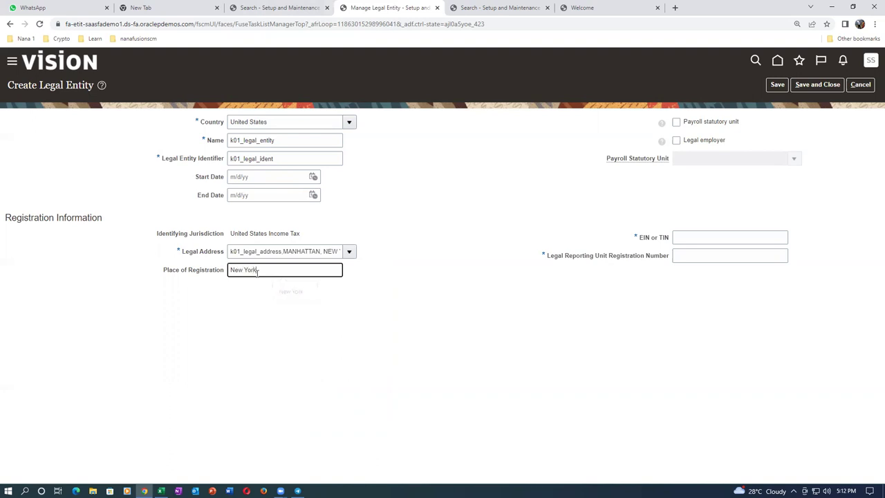
key(Tab)
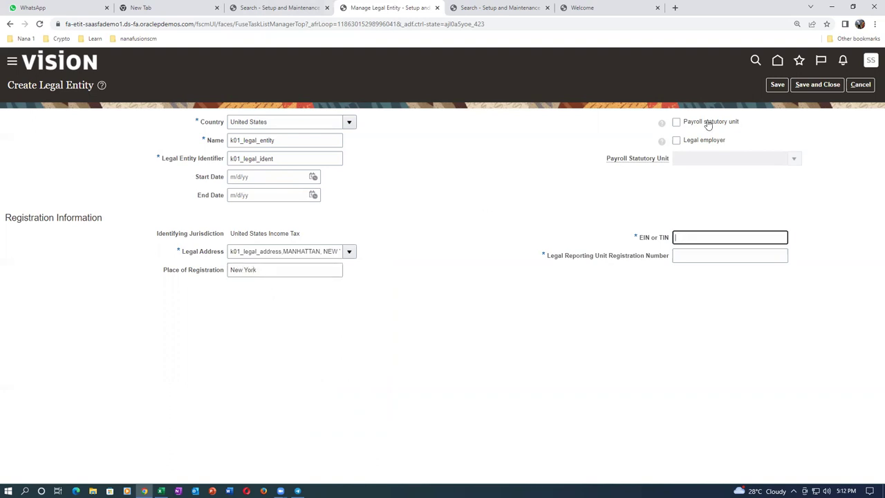
- Mark it payroll statutory unit and legal employer, enter EIN k01_123 and registration k01_456, and save
click(676, 123)
click(678, 142)
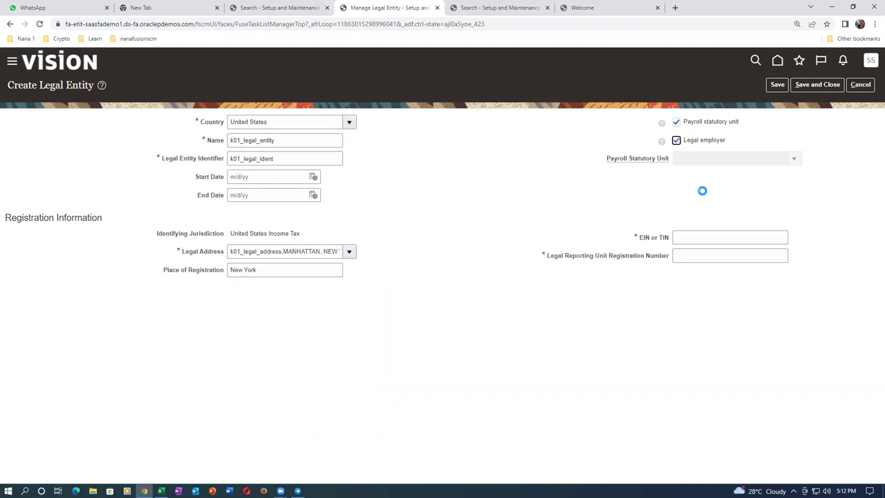
click(691, 237)
text(k01_123)
key(Tab)
text(k01)
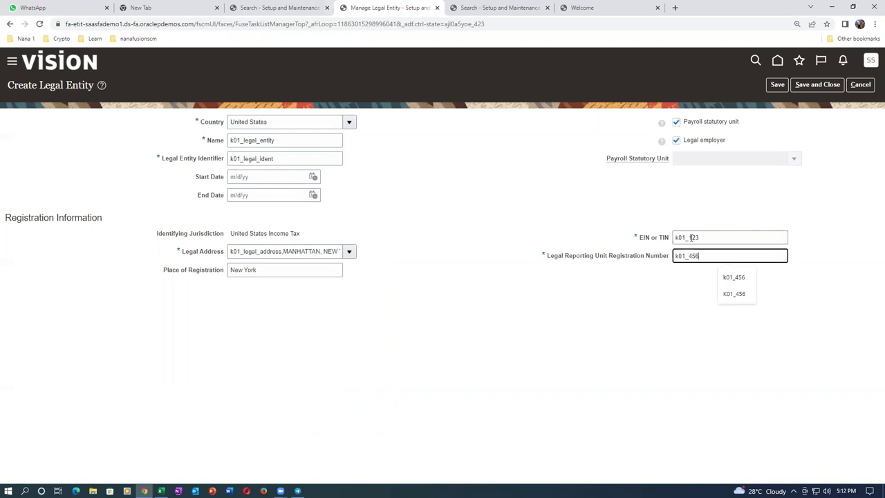
text(_456)
click(824, 85)
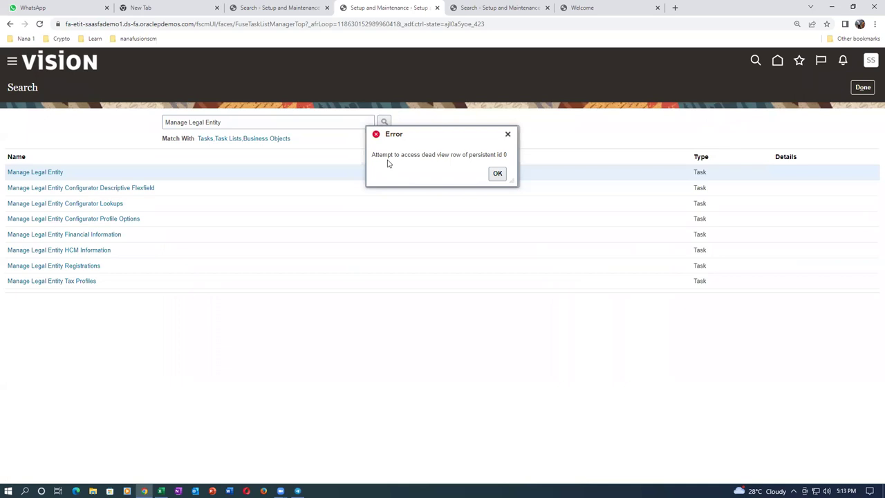
- Dismiss the save error, reopen k01_legal_entity to verify it, then close its edit page
click(497, 173)
click(35, 173)
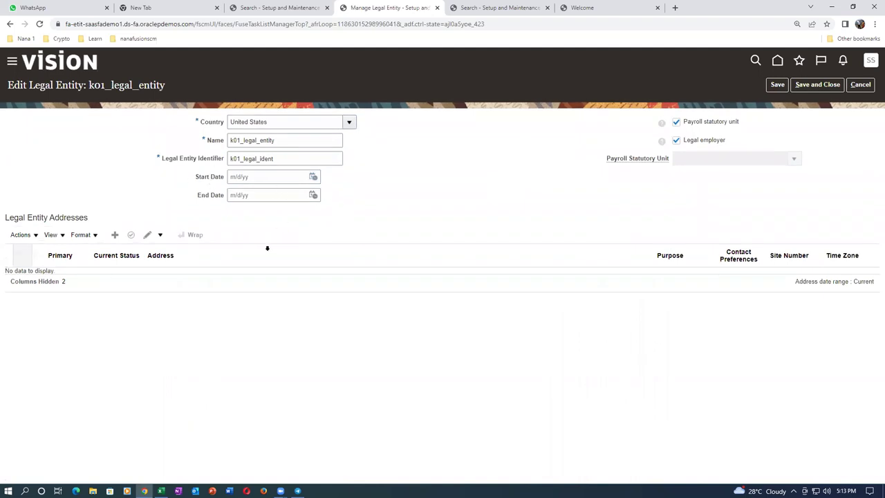
click(860, 84)
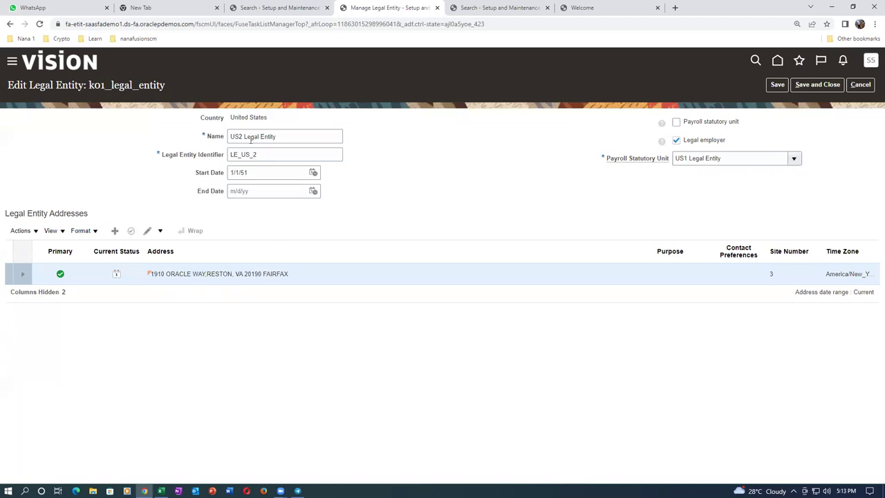
click(860, 84)
click(817, 85)
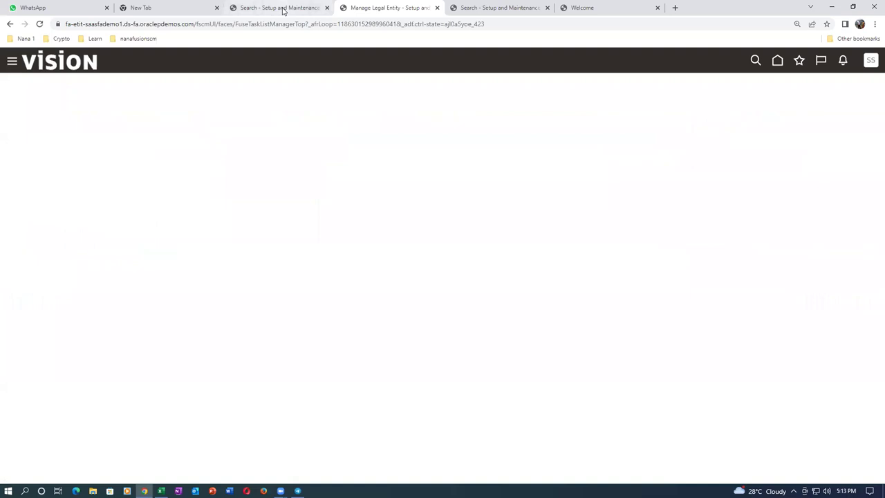
click(286, 6)
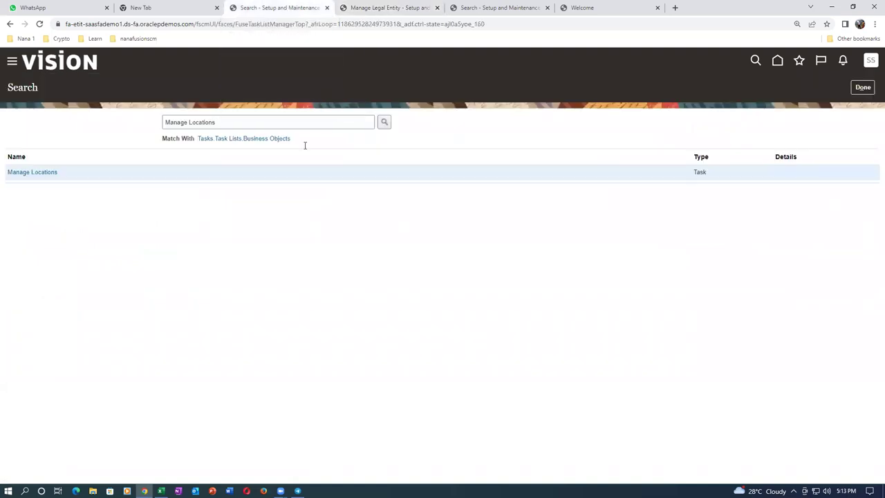
- Search setup tasks for 'Manage Legal Entity' and open the task
key(ctrl+a)
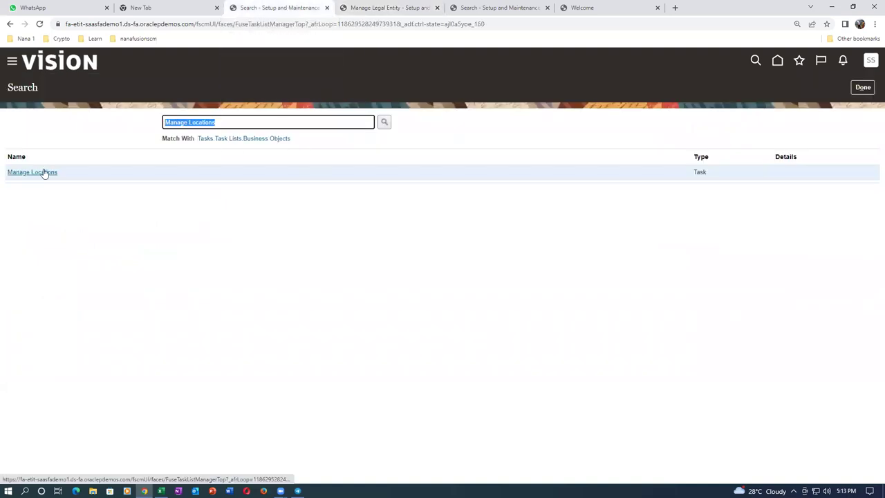
text(Manage Legal Entity)
key(Return)
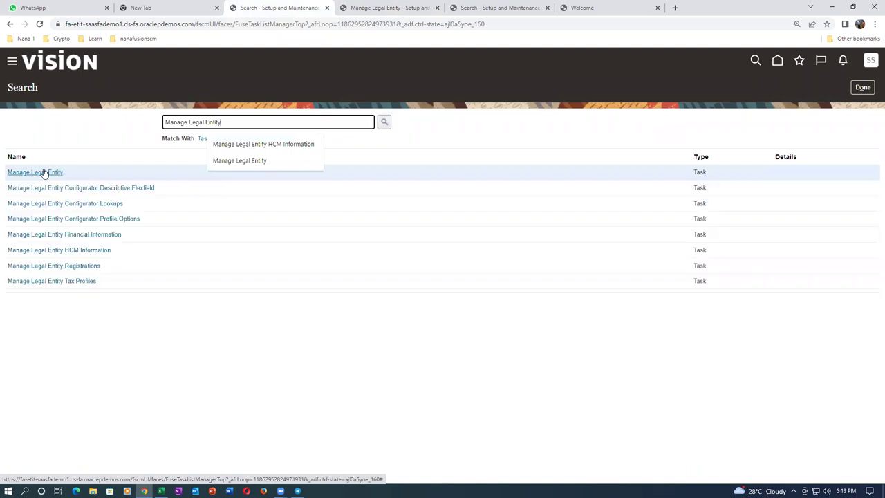
click(53, 175)
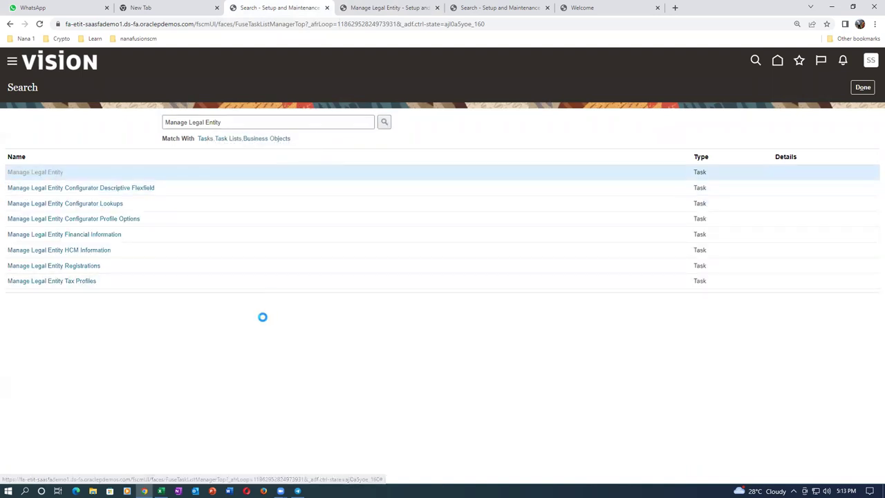
- Enter identifier k01_legal_ident_1, the k01 legal address, and place of registration New York
click(235, 139)
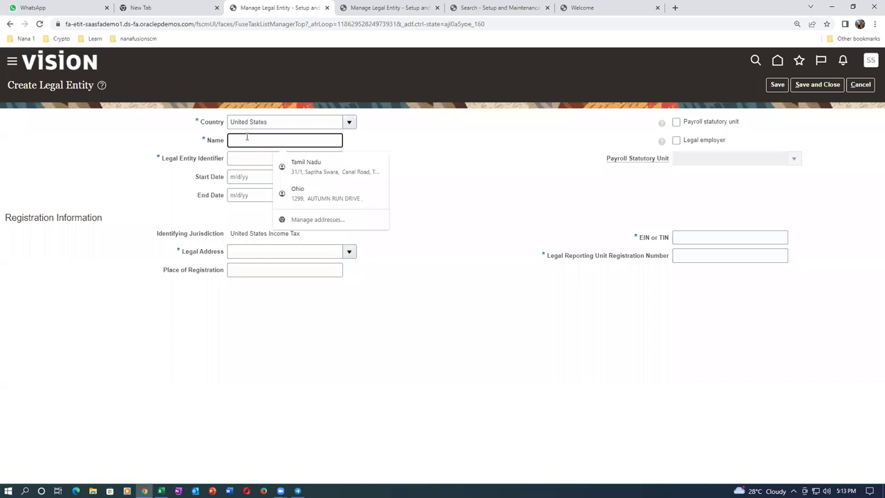
text(ko)
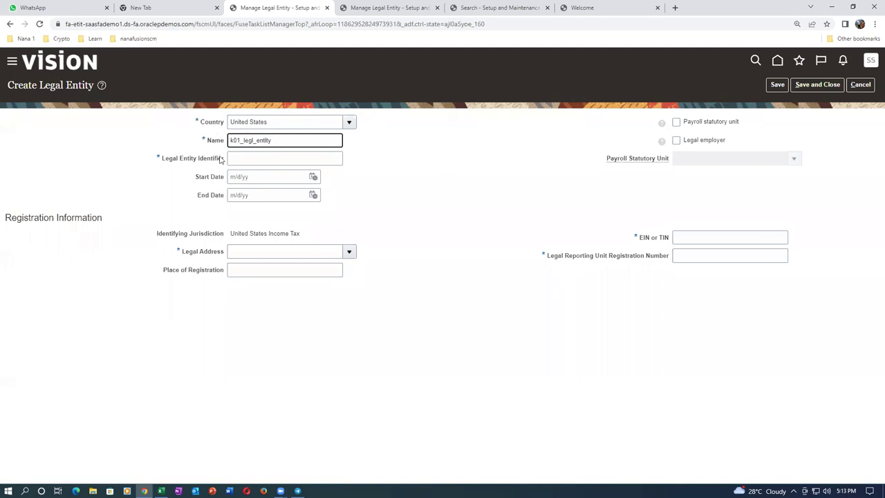
click(262, 161)
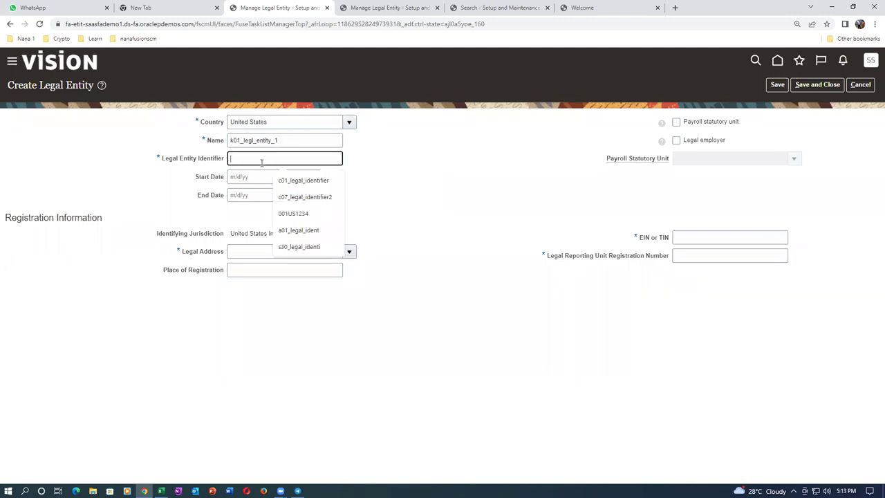
text(k01_legal_)
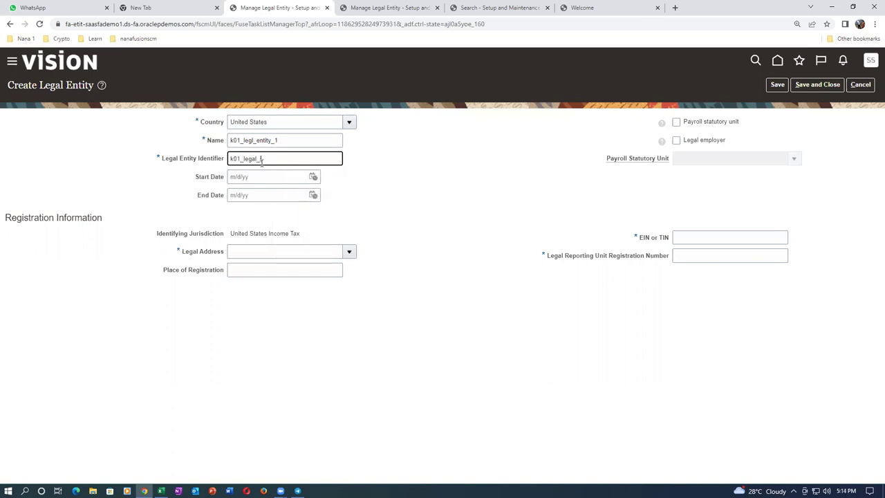
text(ident_1)
click(259, 250)
text(k01)
key(Tab)
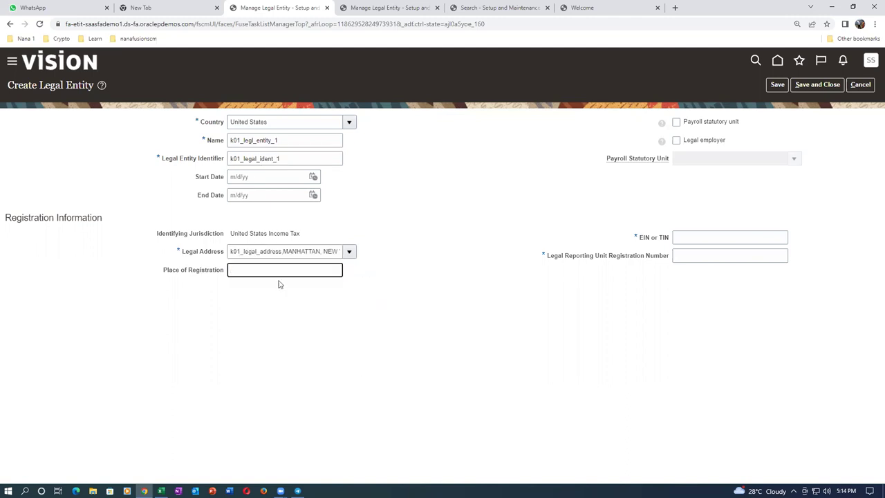
text(New York)
key(Tab)
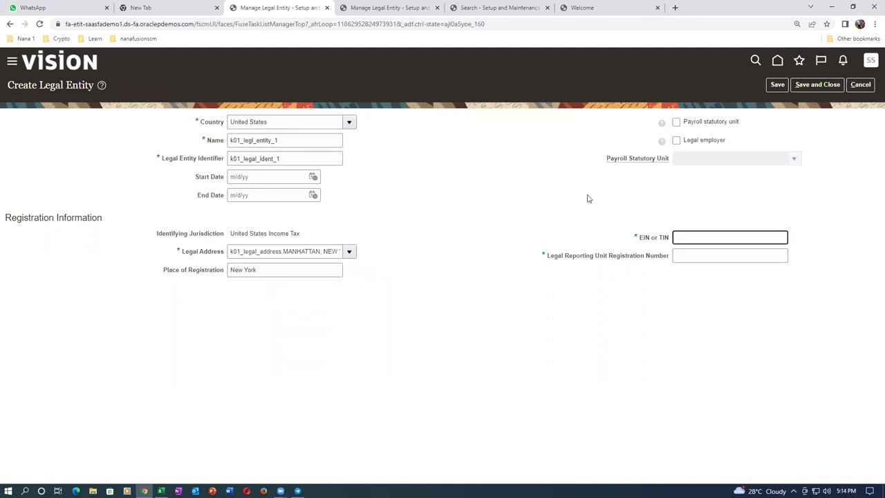
- Tick payroll statutory unit and legal employer, enter EIN k01_123 and registration k01_4566, fix the name, and save
click(677, 122)
click(677, 140)
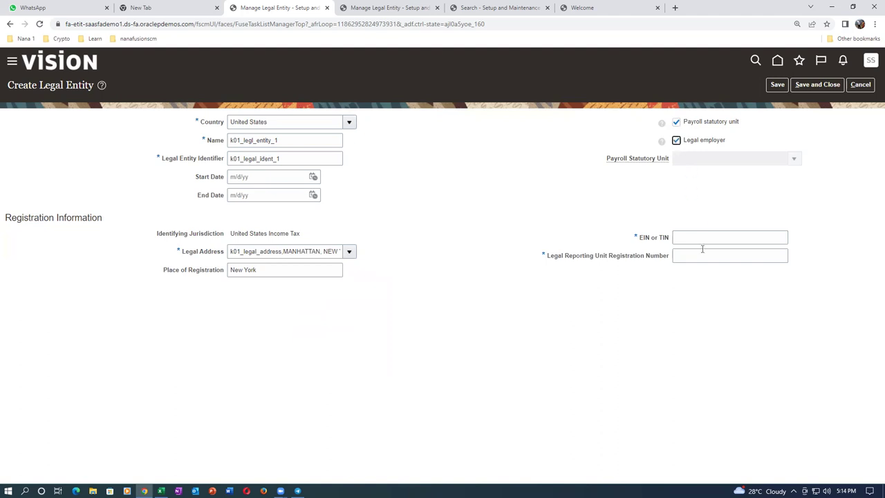
click(716, 238)
text(k)
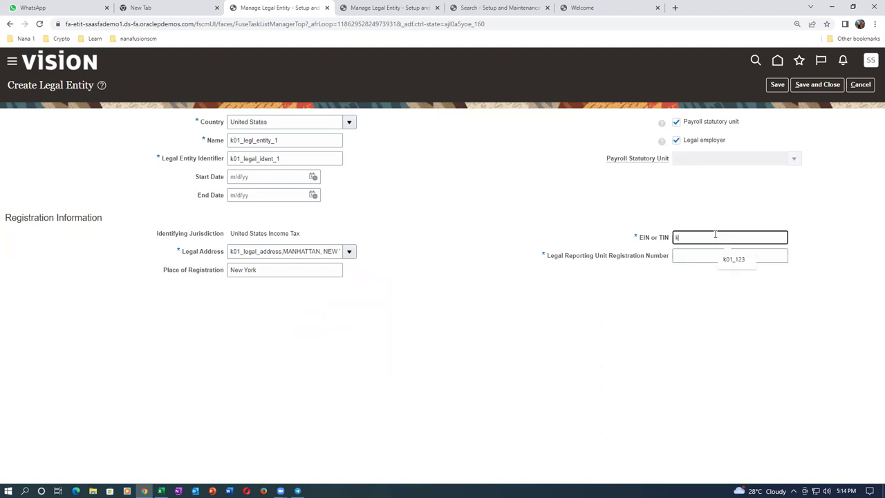
text(01_1233)
key(Tab)
text(k)
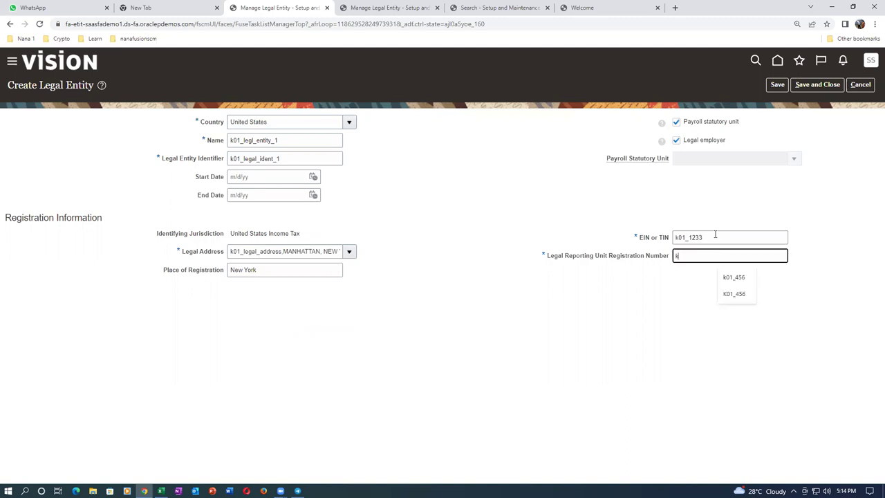
text(01_4566)
click(251, 143)
click(421, 193)
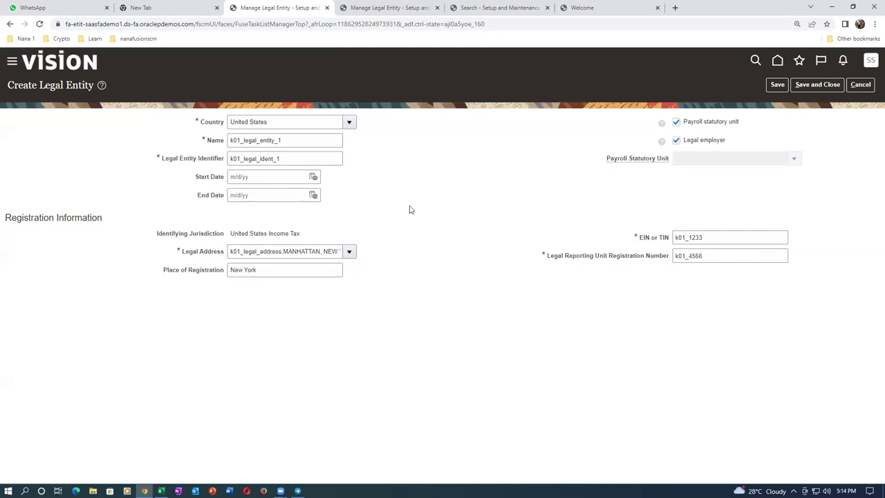
click(826, 86)
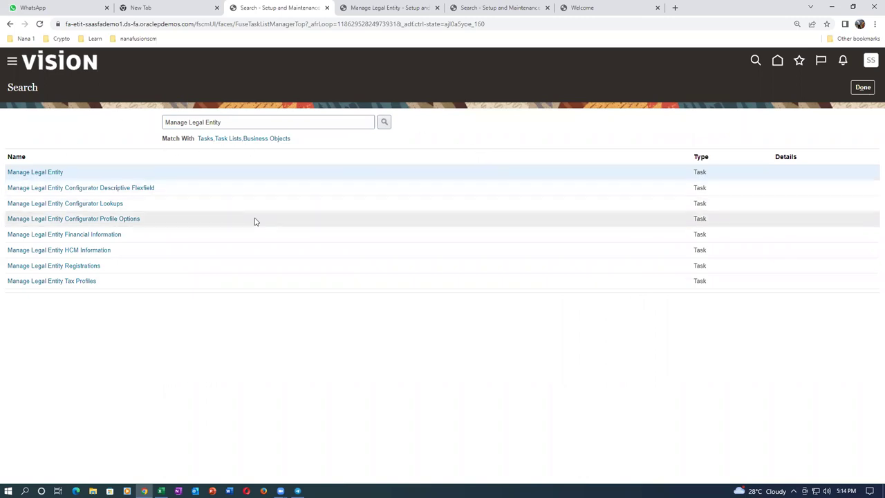
- Copy the Manage Legal Entity HCM Information task from Excel and open it via setup search
key(alt+Tab)
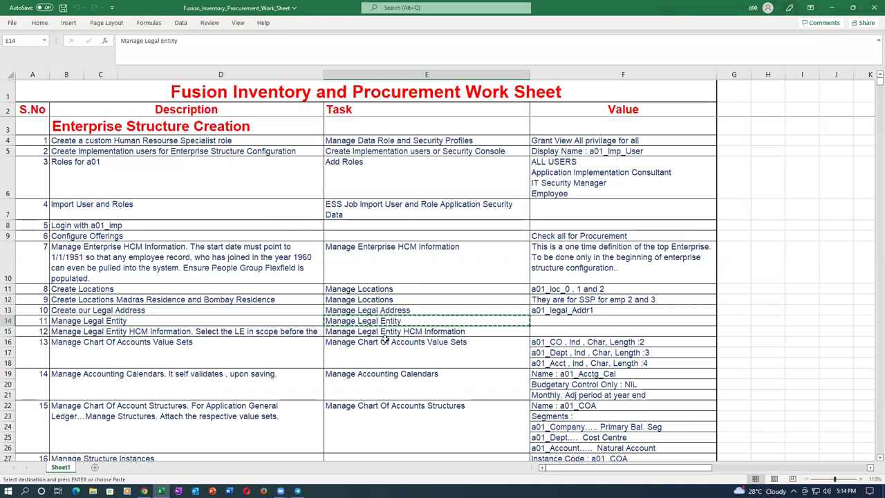
click(385, 332)
key(ctrl+c)
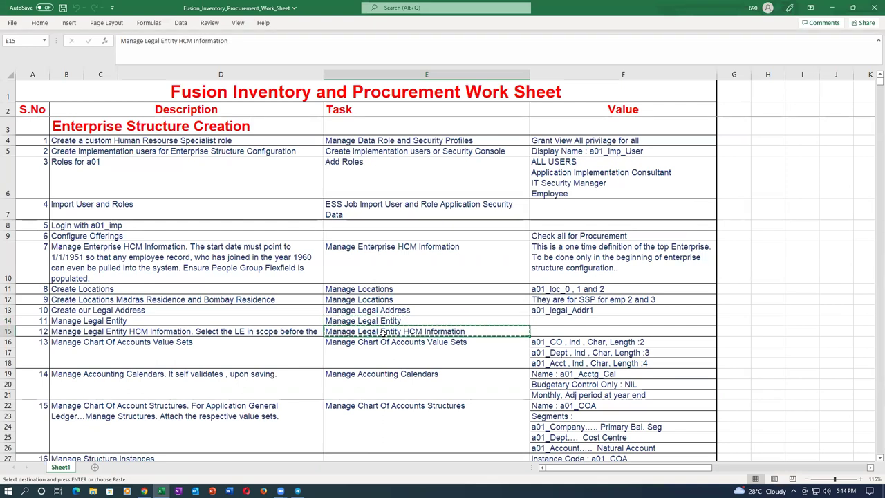
key(alt+Tab)
triple_click(241, 123)
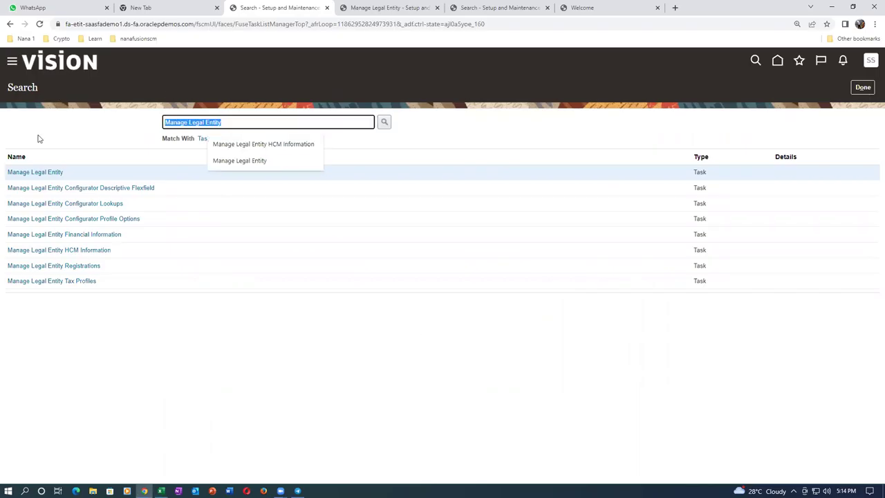
key(ctrl+v)
key(Return)
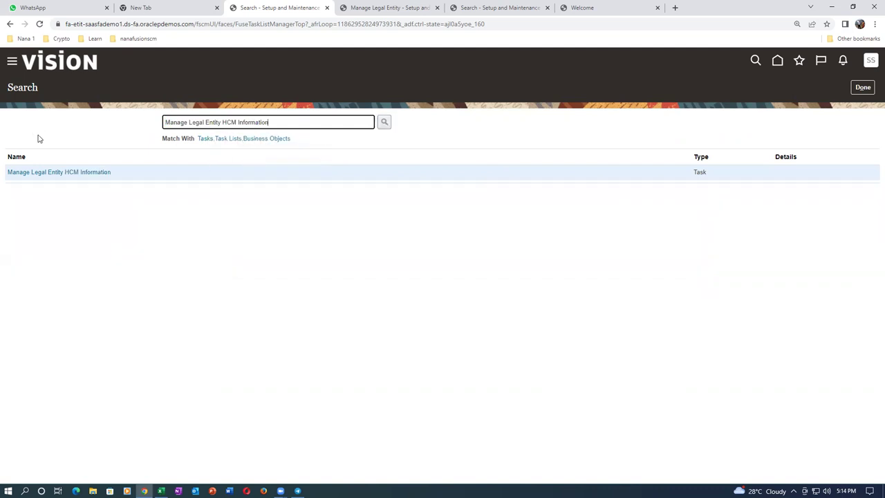
click(61, 172)
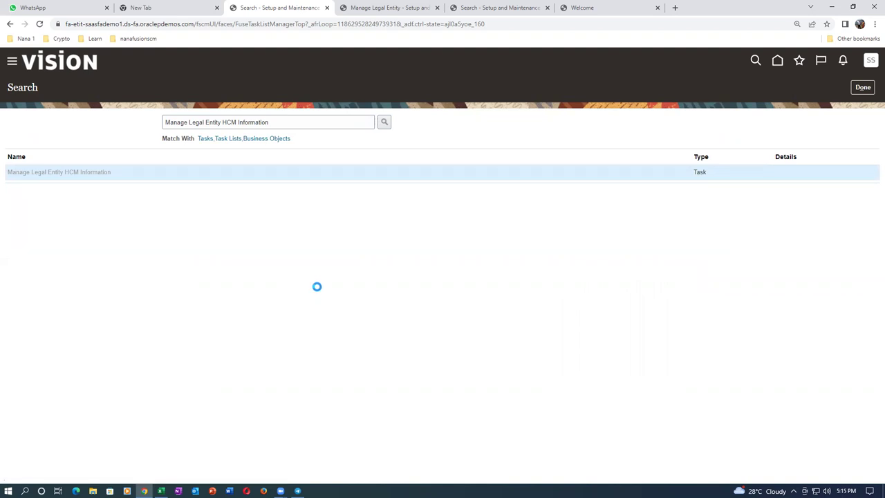
- Search legal entities by name k01 and open k01_legal_entity_1's details
click(212, 161)
text(k01)
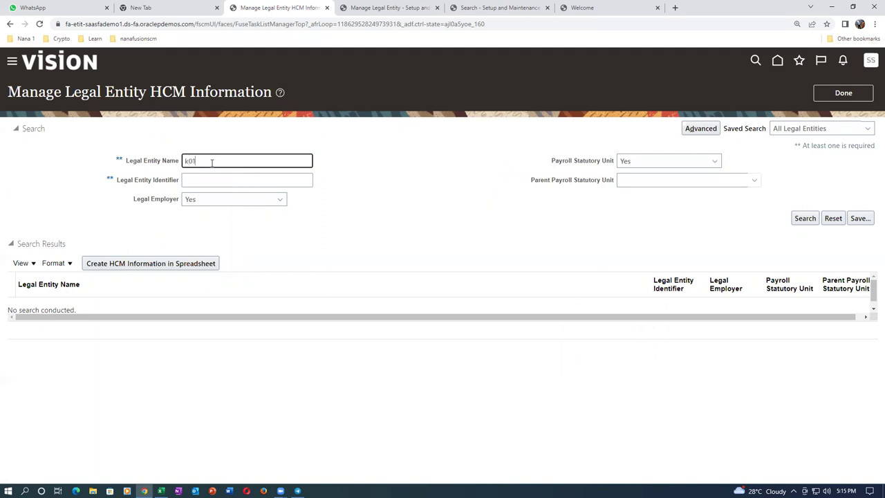
key(Return)
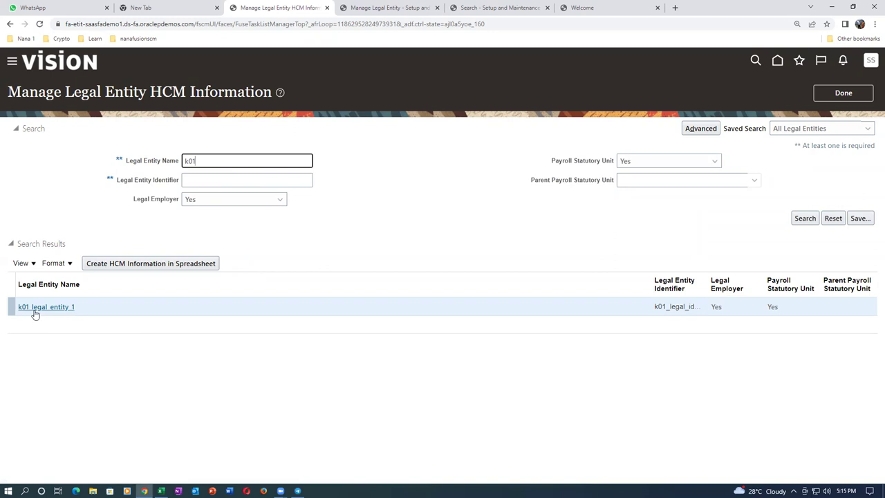
click(36, 307)
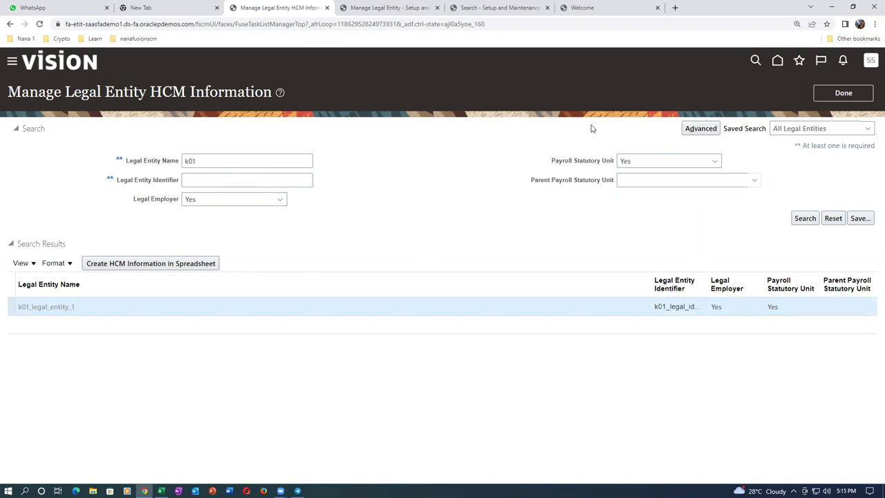
click(38, 306)
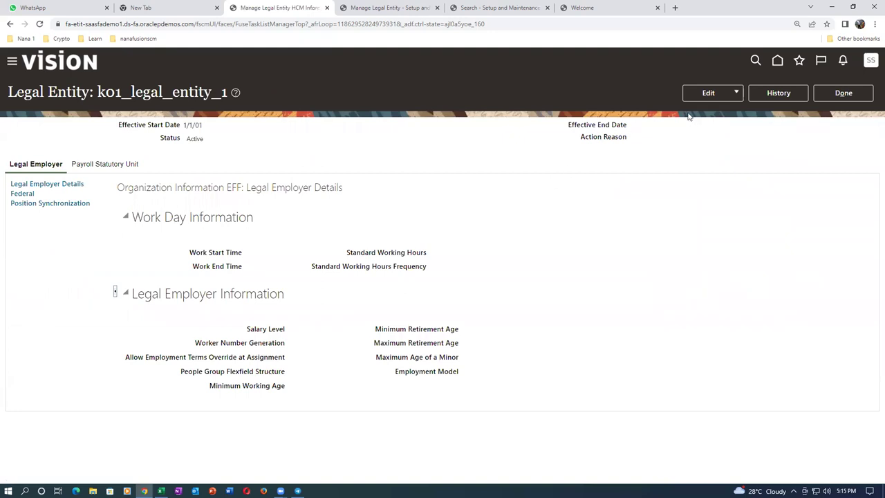
- Update k01_legal_entity_1 with the US Legislative Data Group and submit the change
click(712, 93)
click(708, 110)
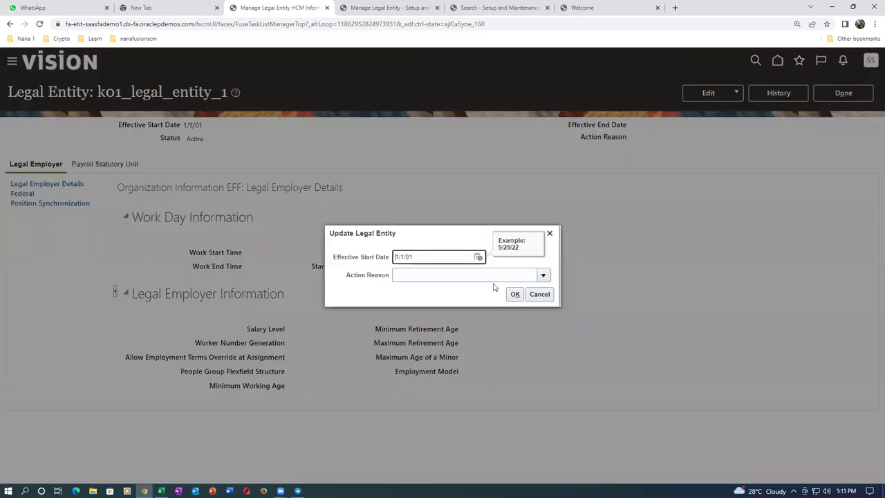
click(522, 295)
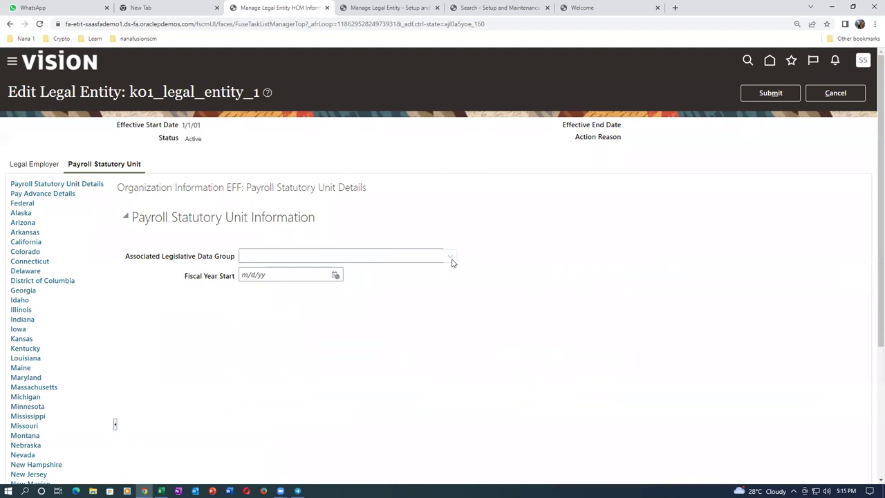
click(449, 257)
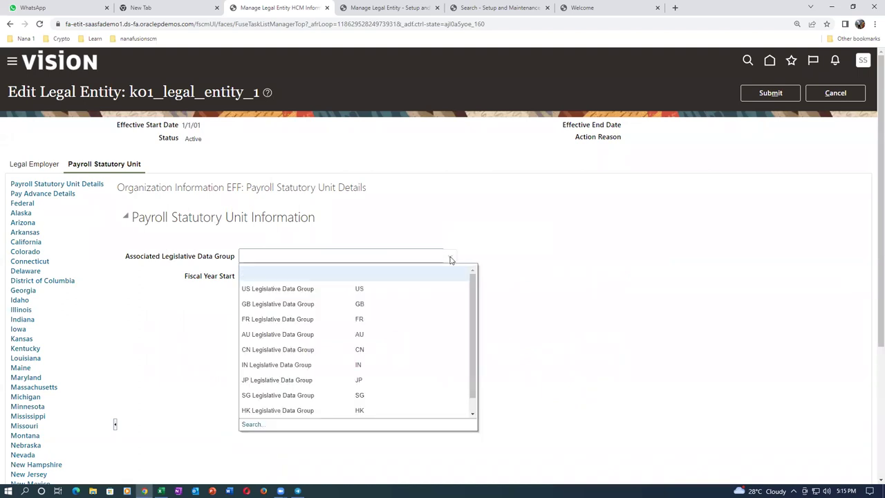
click(318, 290)
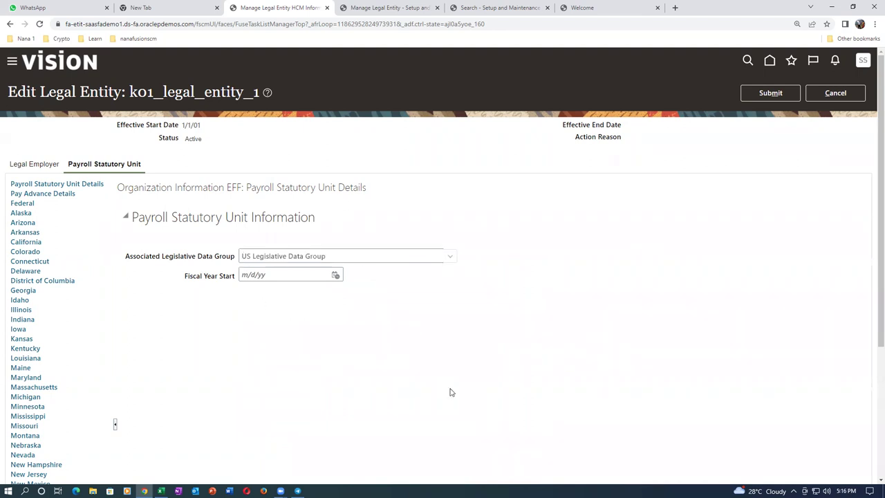
click(770, 93)
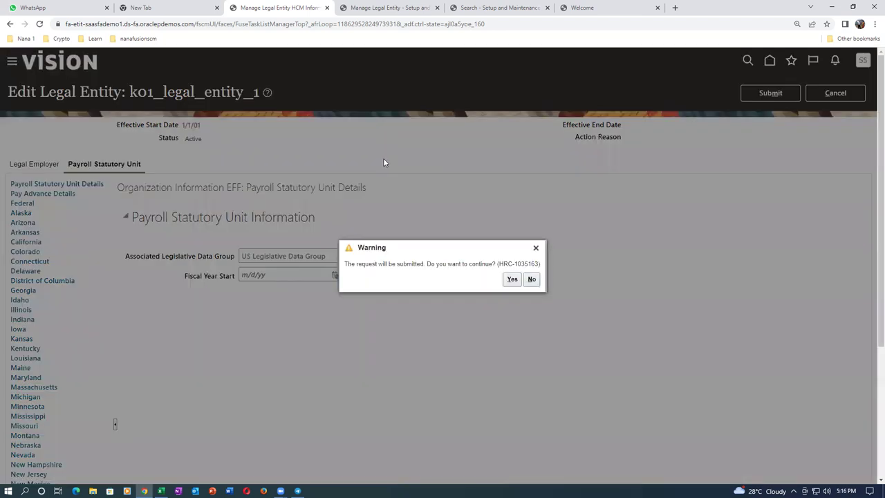
click(512, 279)
- Take the Manage Chart Of Accounts Value Sets task from Excel and run it in setup search
key(alt+Tab)
click(436, 351)
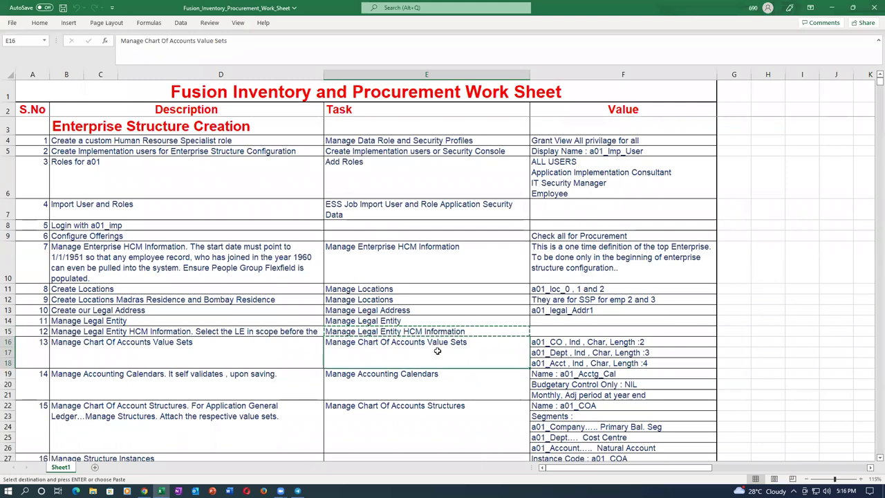
key(alt+Tab)
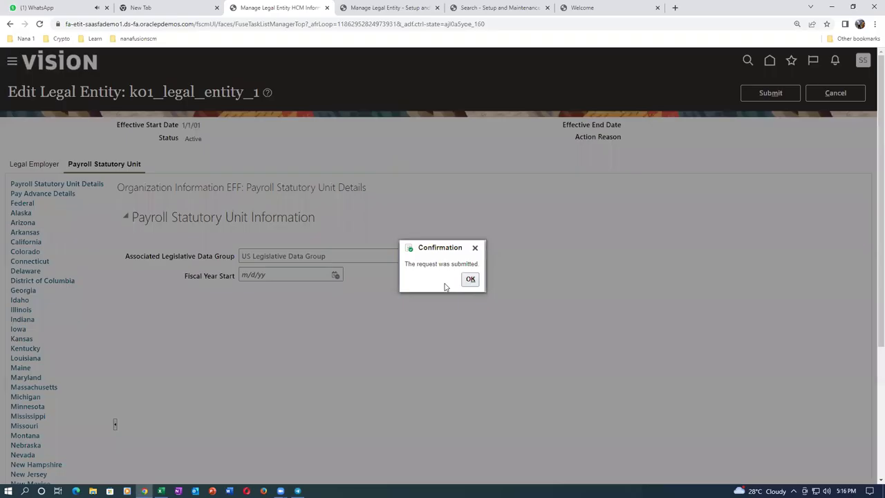
click(391, 10)
click(488, 10)
click(337, 123)
key(ctrl+v)
key(Return)
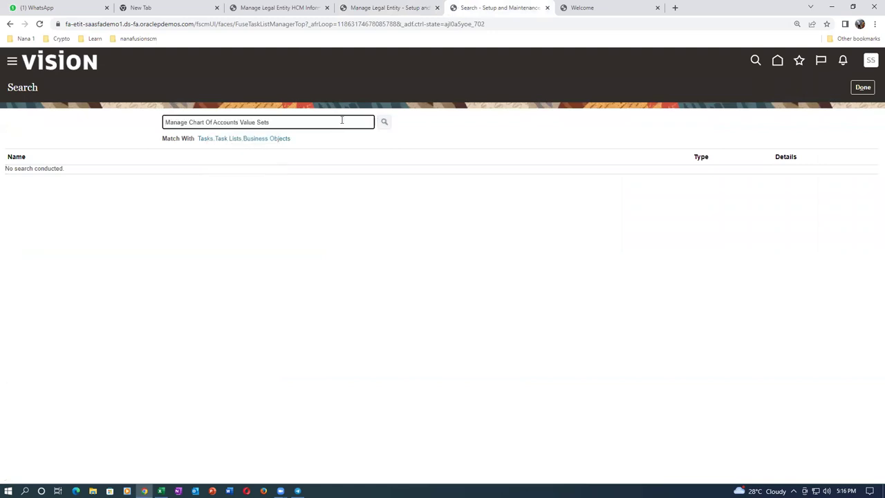
- Open Manage Chart of Accounts Value Sets and start value set k01_company7_VS_1, reusing the code as its description
click(80, 174)
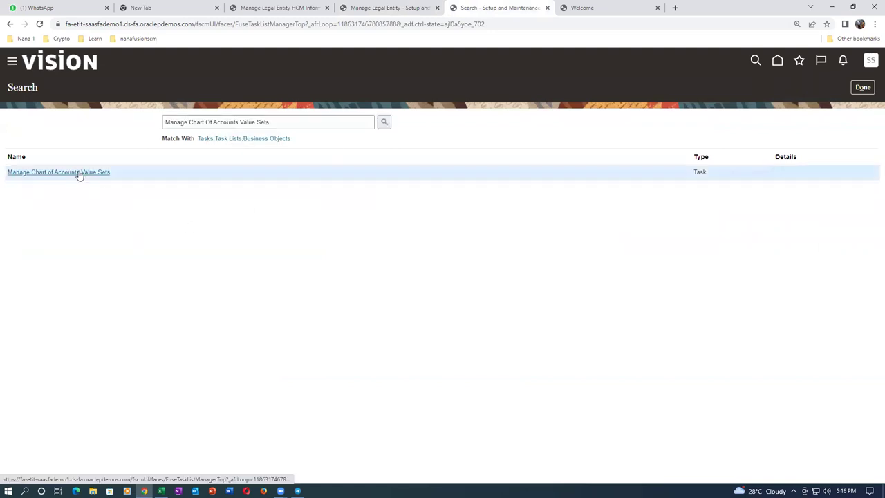
click(285, 8)
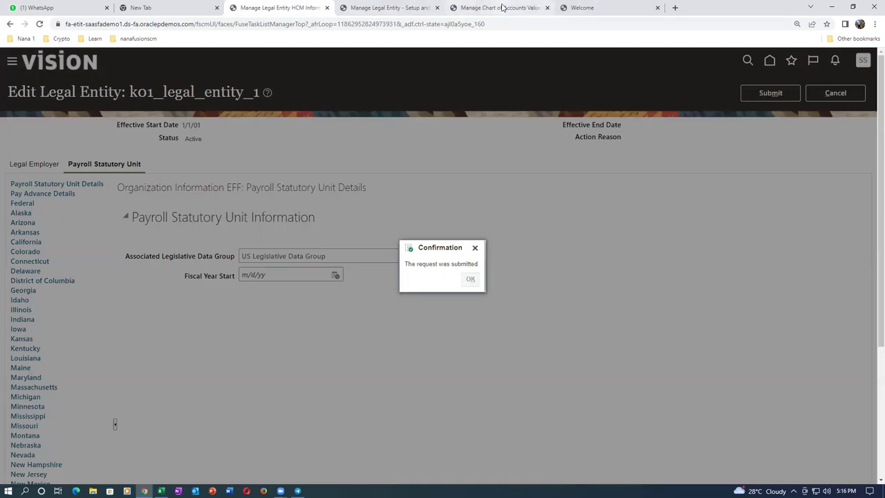
click(499, 8)
click(116, 274)
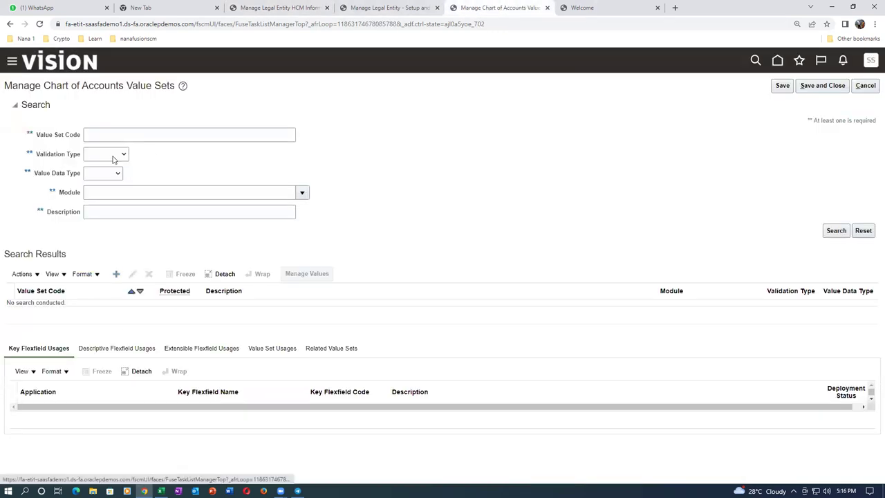
text(k01_company7_VS_1)
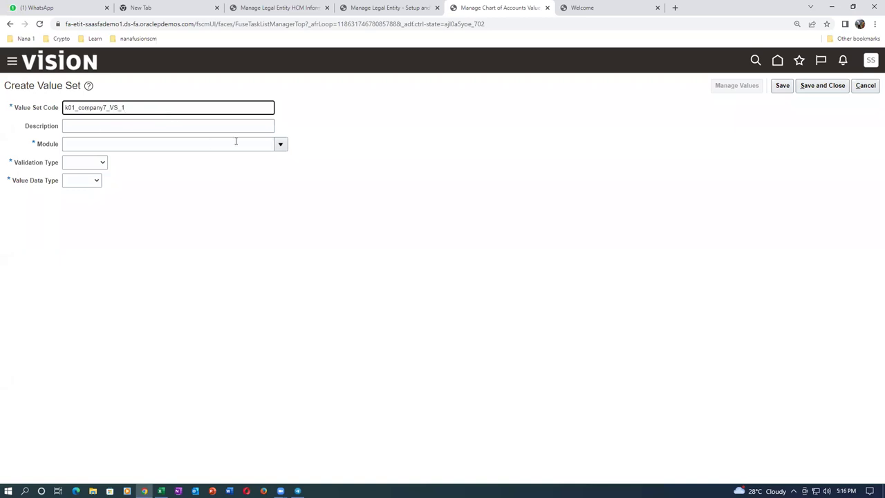
drag(133, 102, 5, 123)
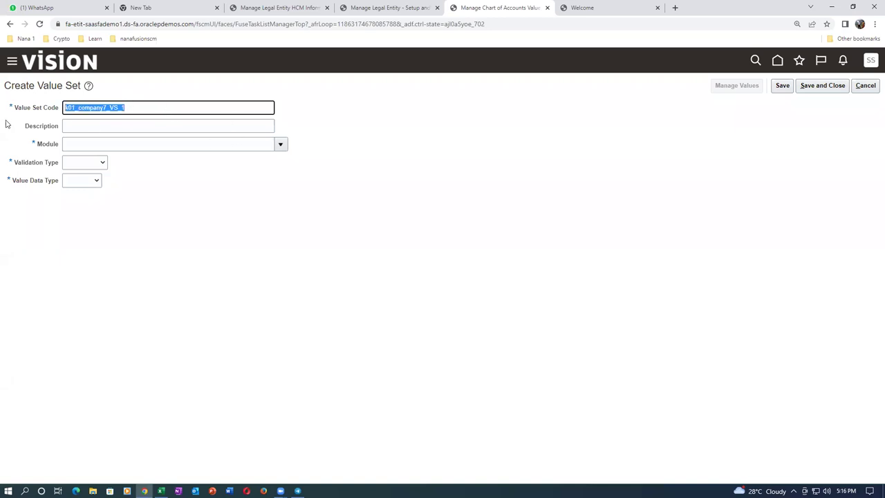
click(97, 128)
key(ctrl+v)
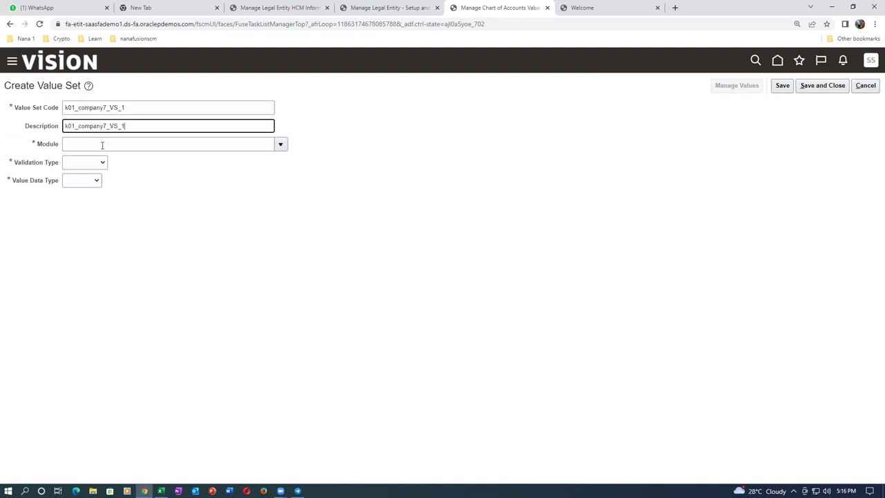
- Make it a General Ledger, Independent, Character Text value set with maximum length 2 and save
click(282, 144)
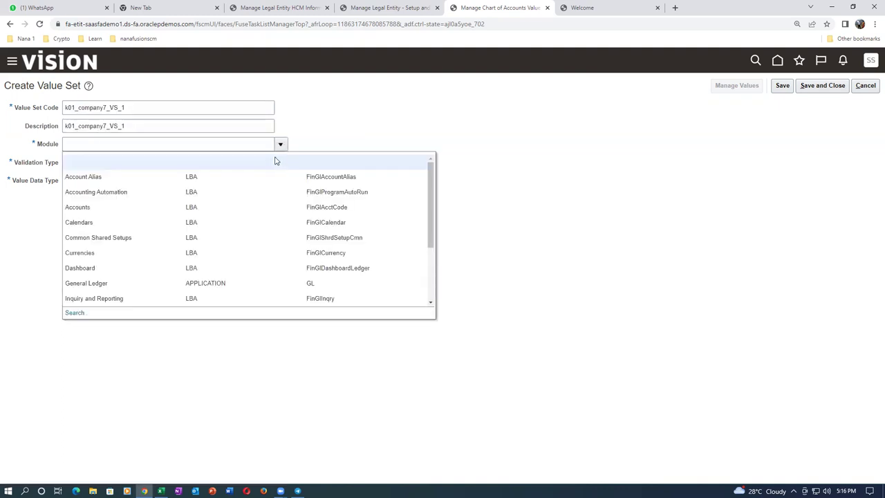
click(166, 284)
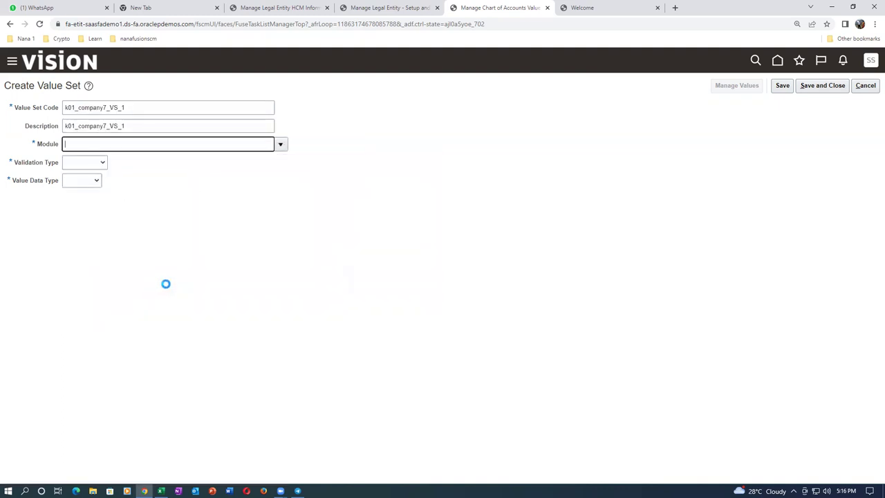
click(81, 163)
click(81, 189)
click(106, 181)
click(112, 199)
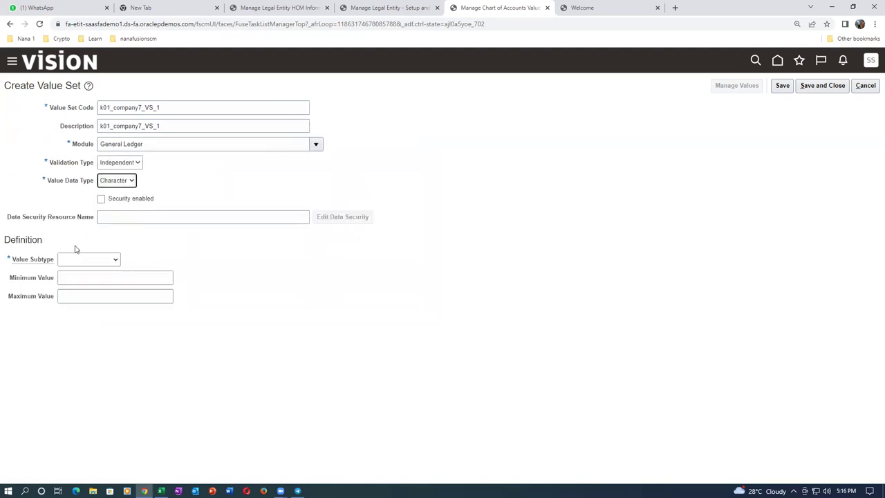
click(79, 261)
click(80, 278)
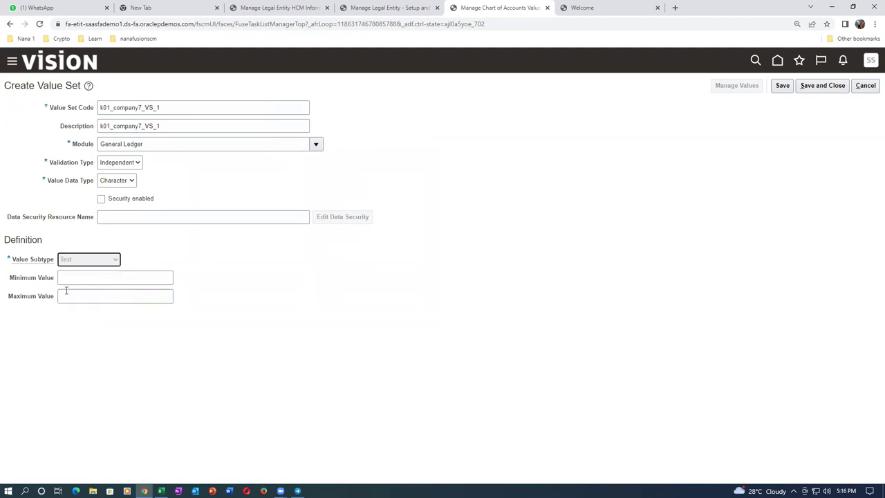
click(93, 279)
text(2)
click(821, 86)
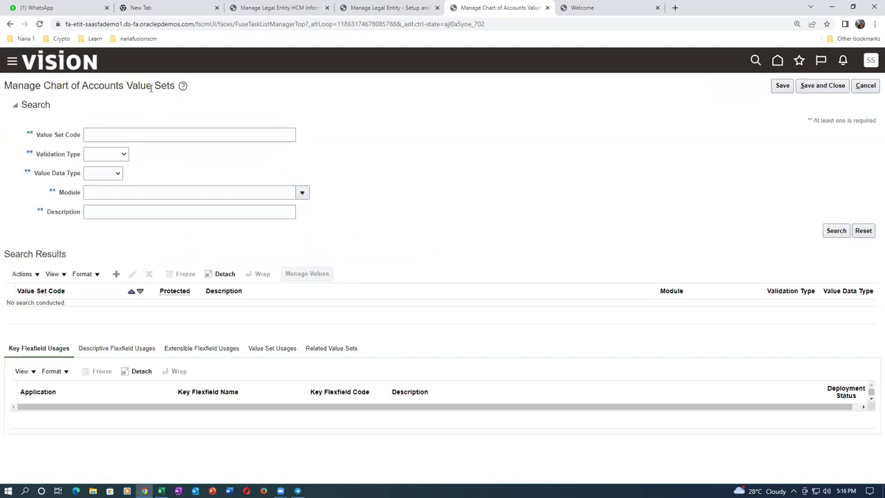
click(124, 134)
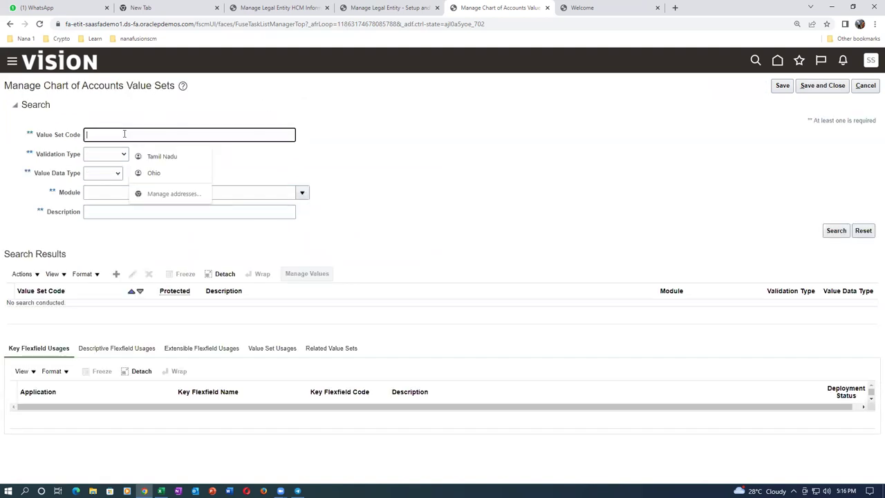
- Start a new value set k01_department_VS_2, copying the code into the description
click(114, 274)
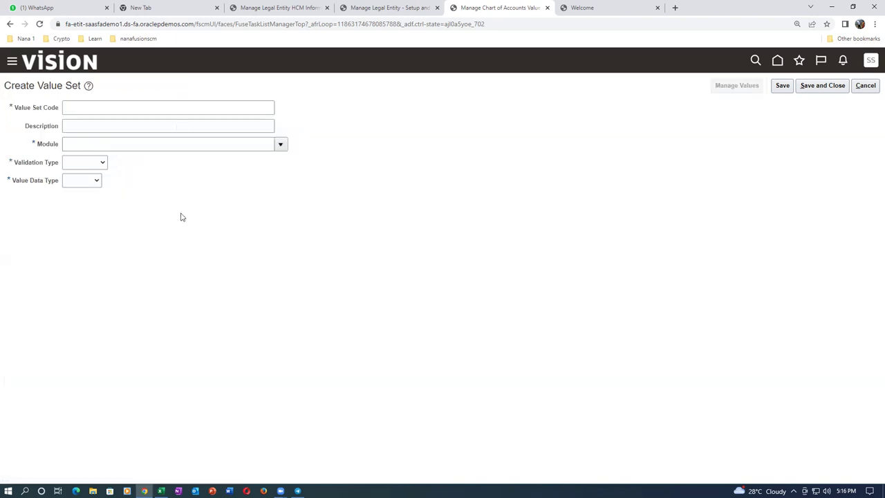
click(94, 109)
text(k01_department_VS_2)
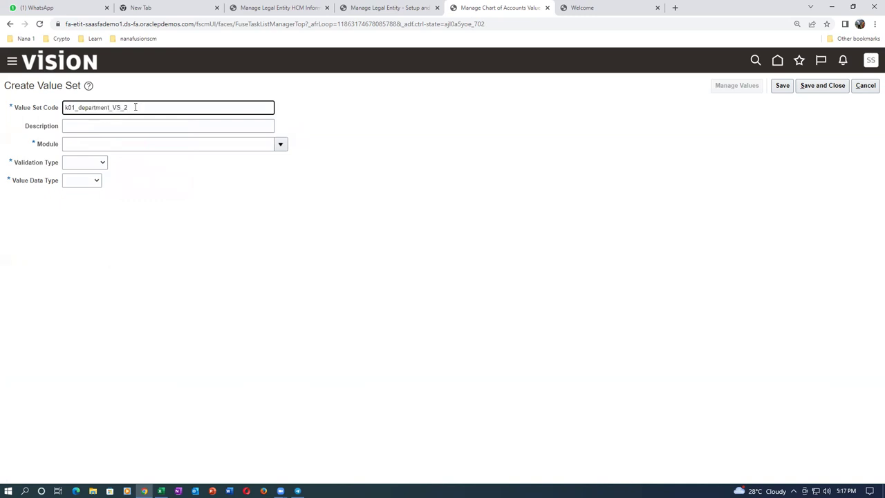
drag(157, 105, 7, 138)
key(ctrl+c)
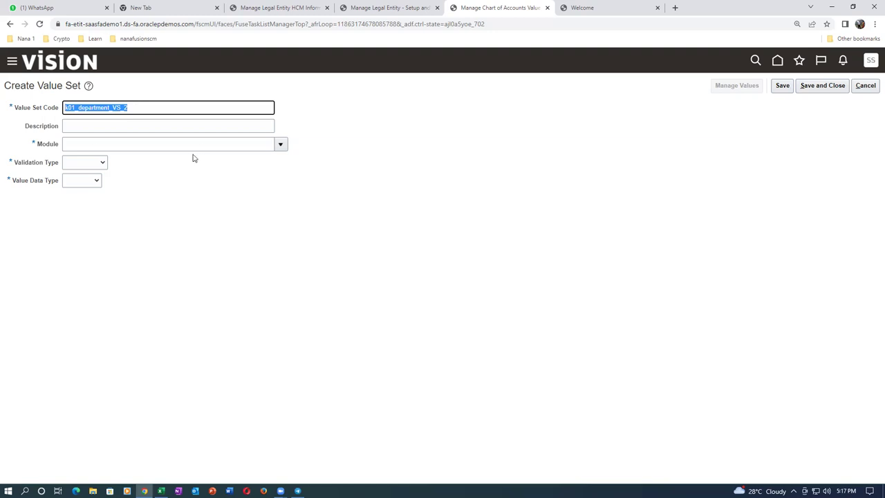
click(174, 125)
key(ctrl+v)
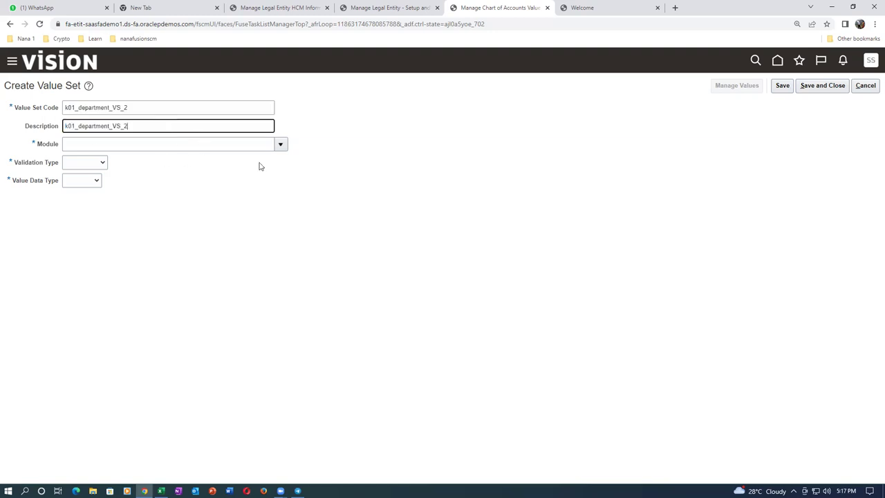
- Set it to General Ledger, Independent, Character Text with maximum length 3 and save it
click(281, 144)
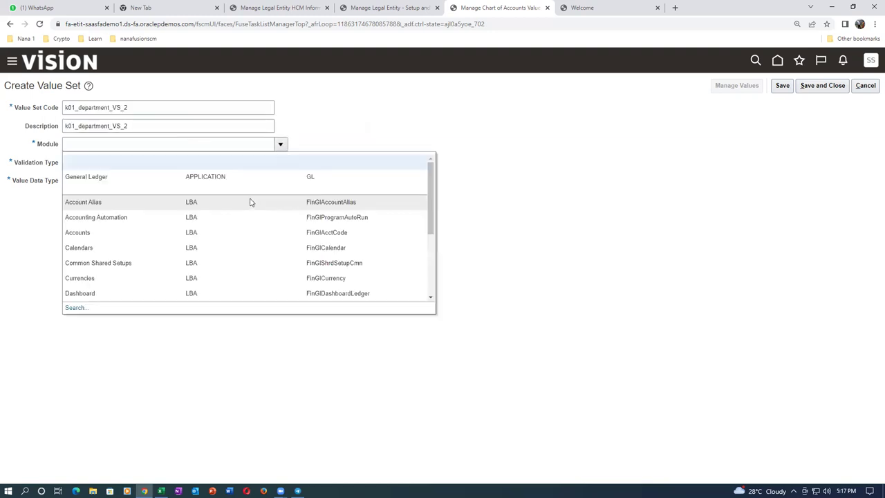
click(238, 187)
click(83, 164)
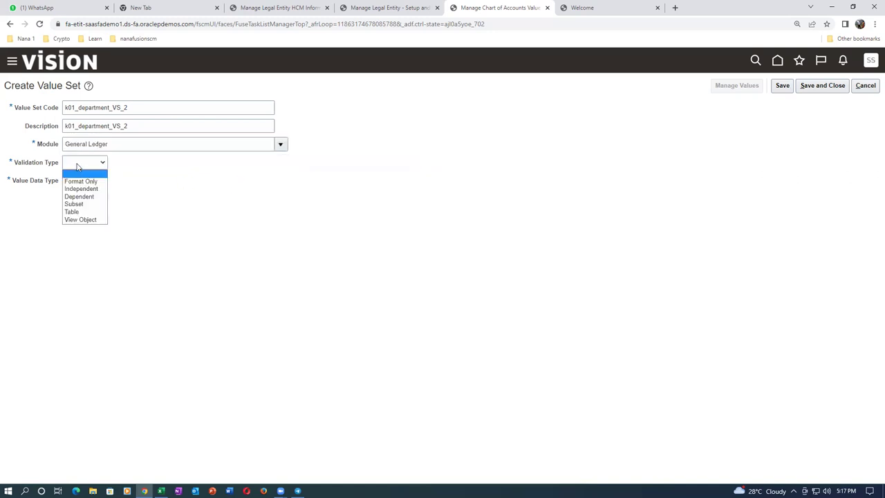
click(79, 189)
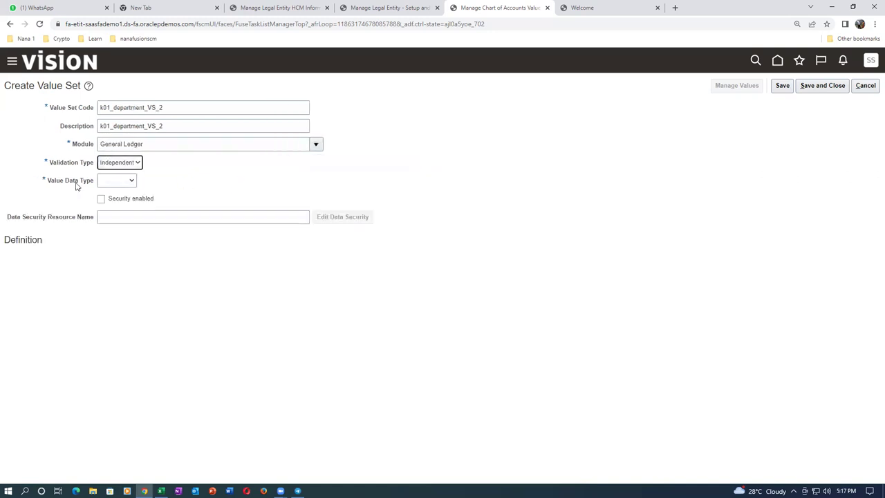
click(115, 182)
click(110, 197)
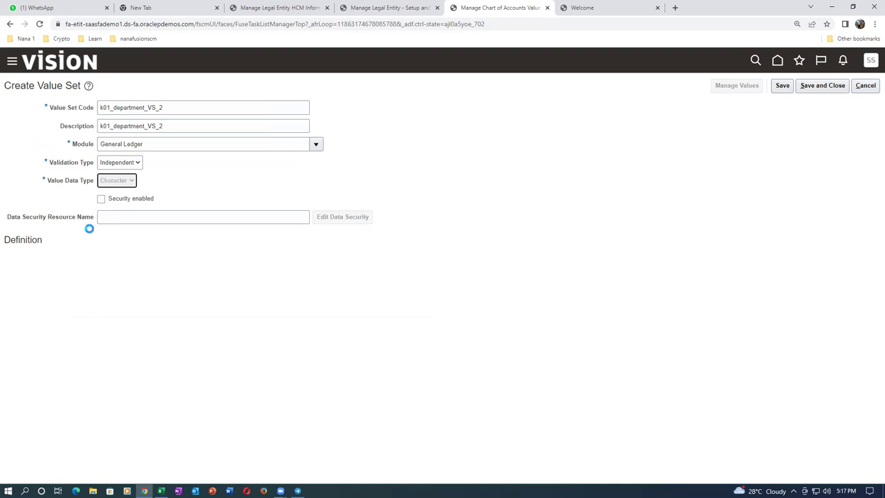
click(69, 262)
click(67, 277)
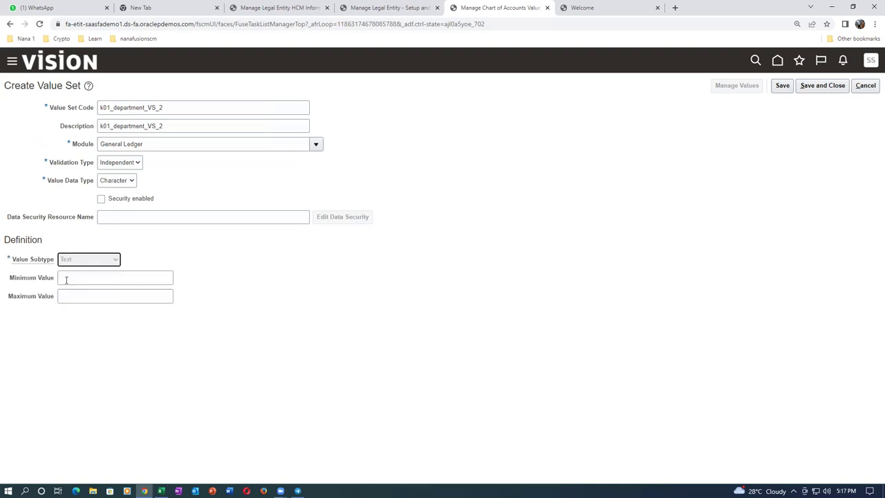
click(69, 279)
text(3)
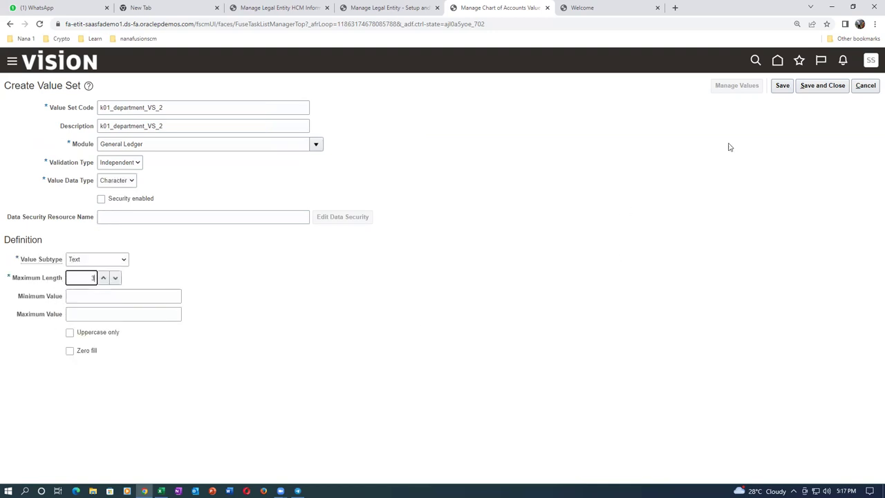
click(823, 85)
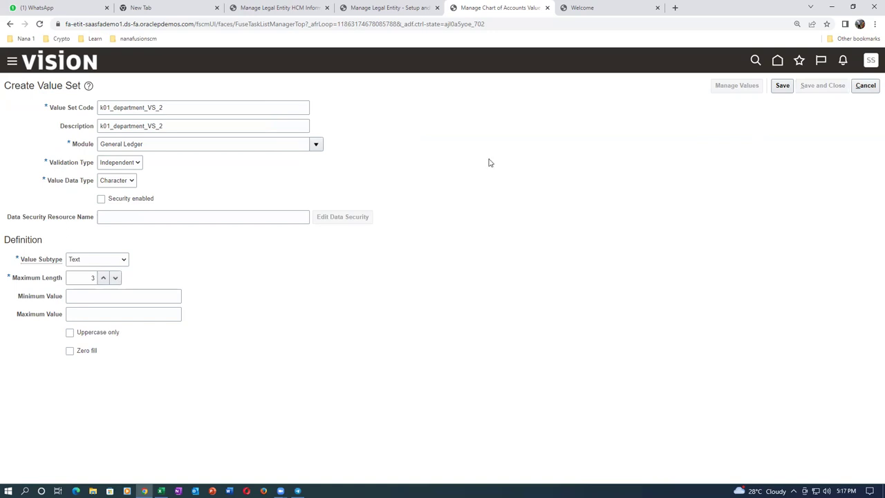
click(116, 274)
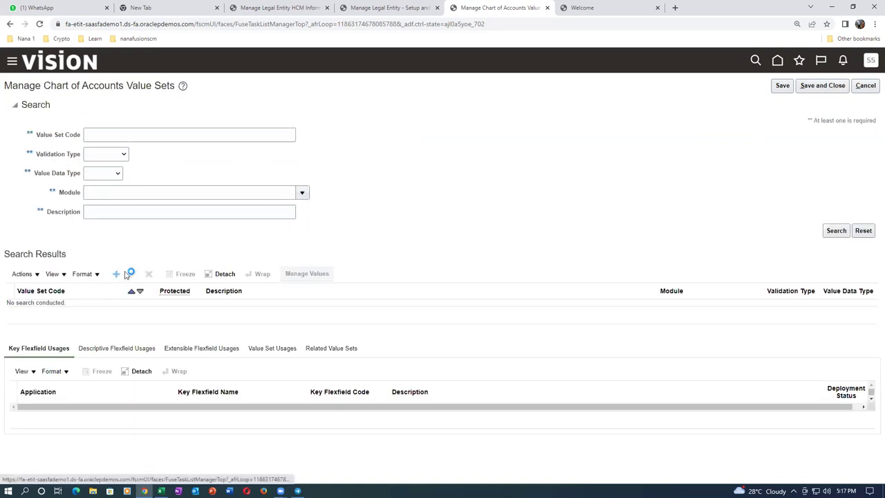
- Enter value set code k01_accounting_VS_3 and reuse it as the description
click(122, 106)
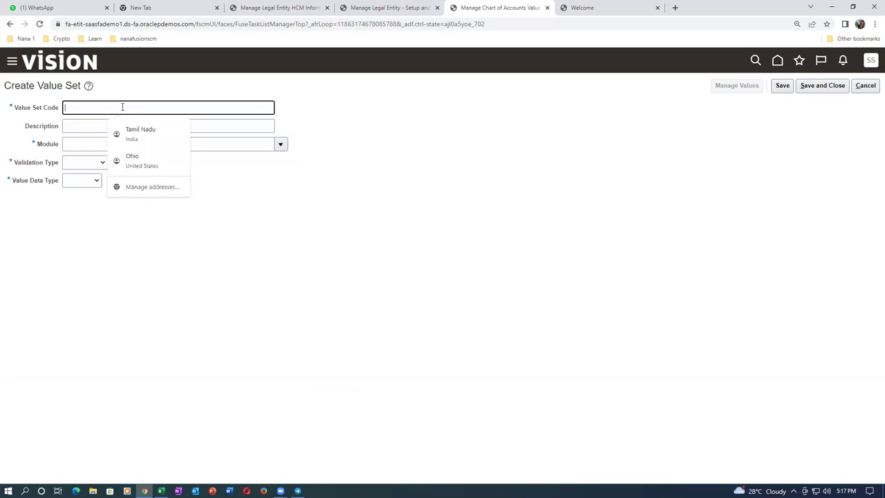
text(k01_accounting_VS_3)
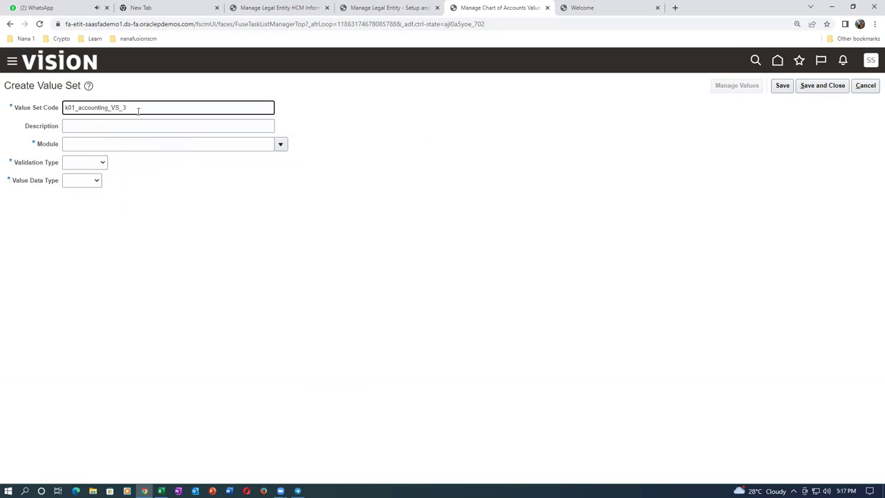
drag(138, 111, 1, 135)
key(ctrl+c)
click(120, 127)
key(ctrl+v)
- Set module General Ledger, Independent validation, Character Text type, maximum length 4, and save
click(280, 144)
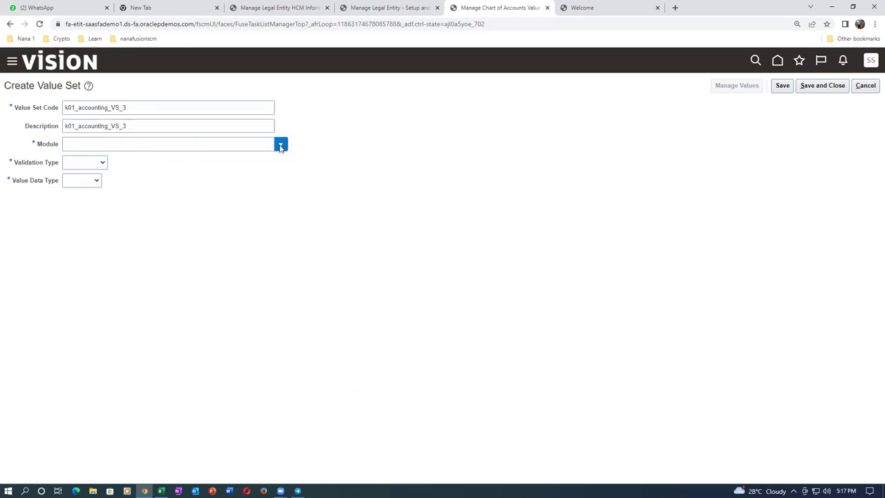
click(175, 179)
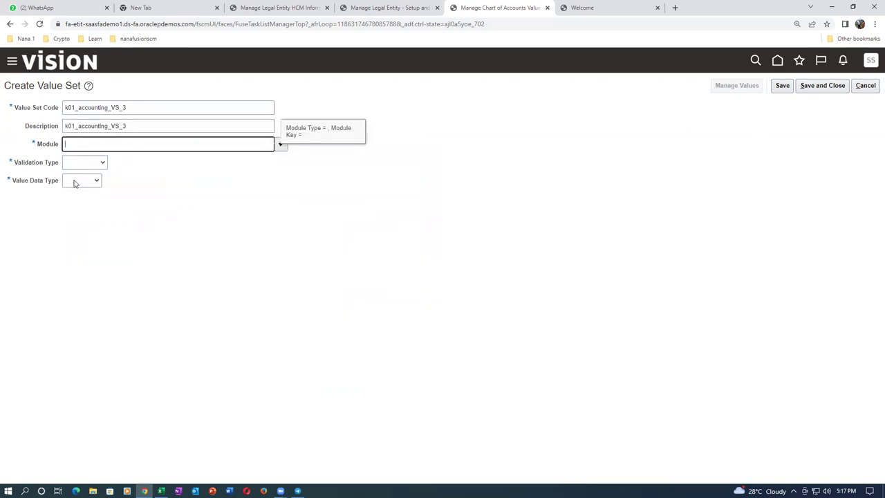
click(85, 162)
click(83, 190)
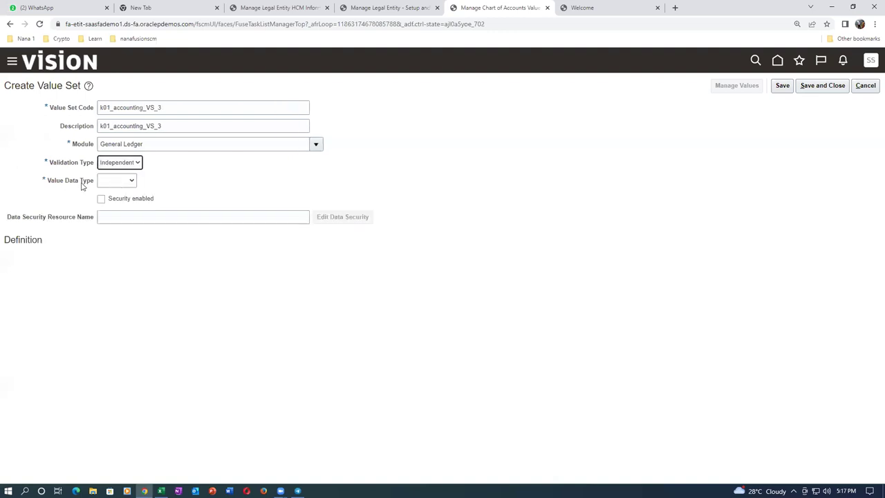
click(109, 181)
click(111, 200)
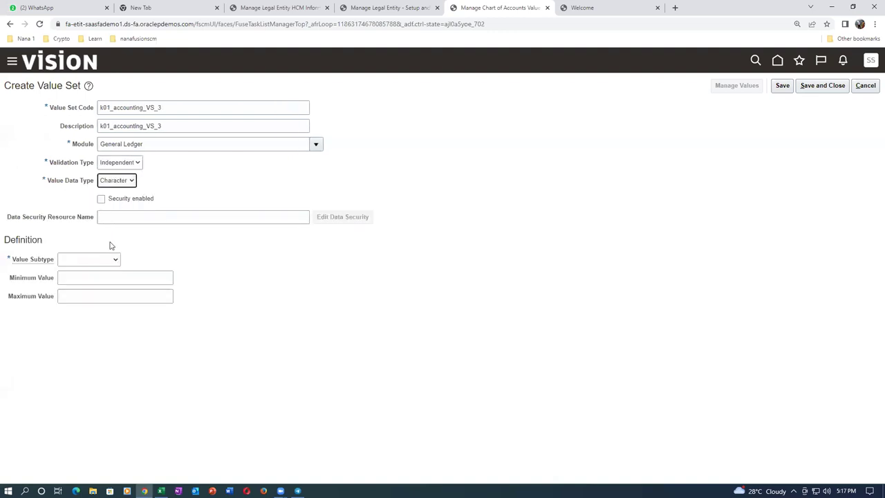
click(96, 260)
click(95, 276)
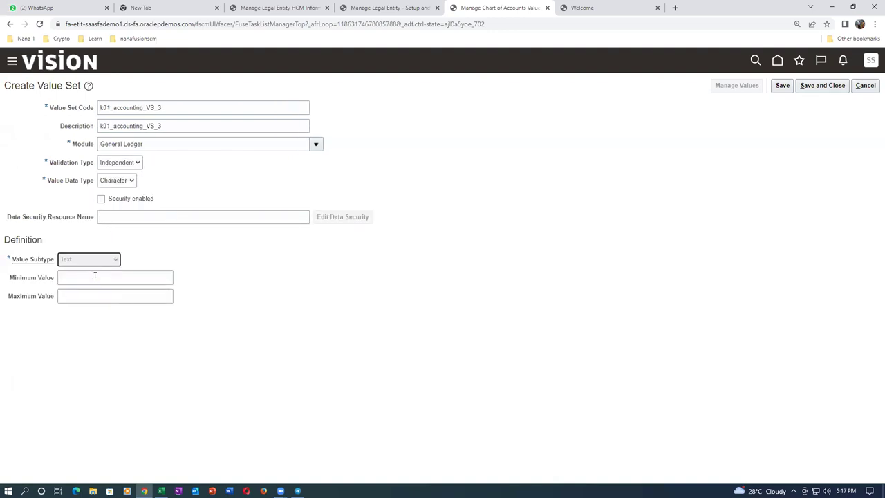
click(75, 278)
text(4)
click(822, 87)
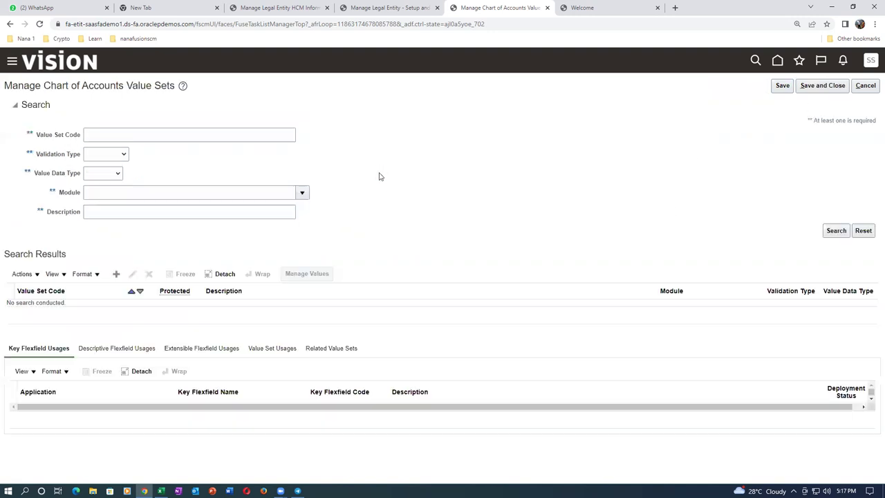
- Search value sets by code k01 to list all three new value sets
click(38, 8)
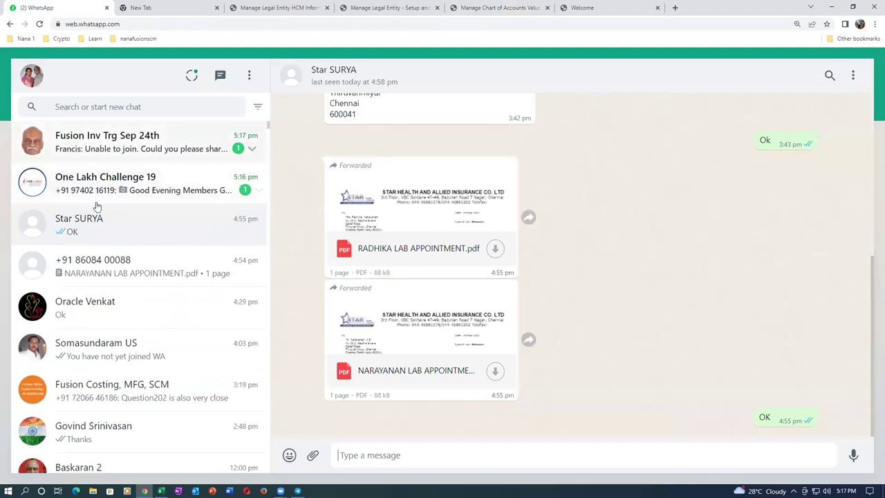
click(601, 9)
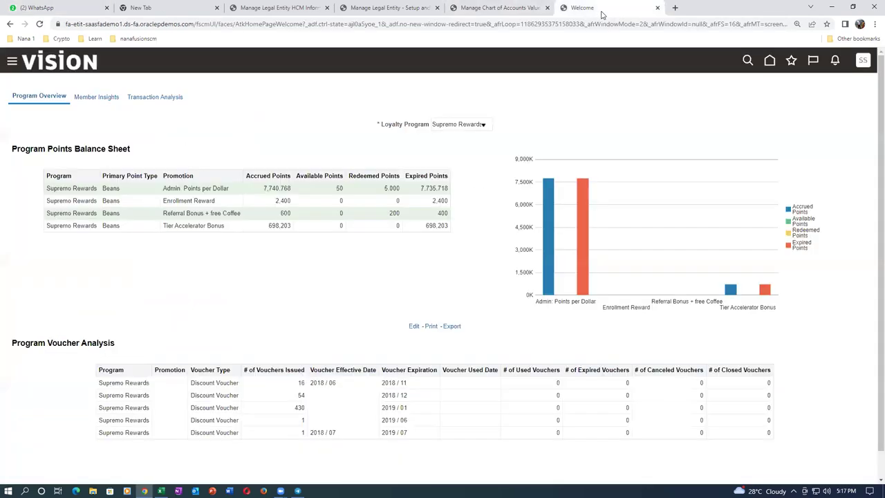
click(499, 10)
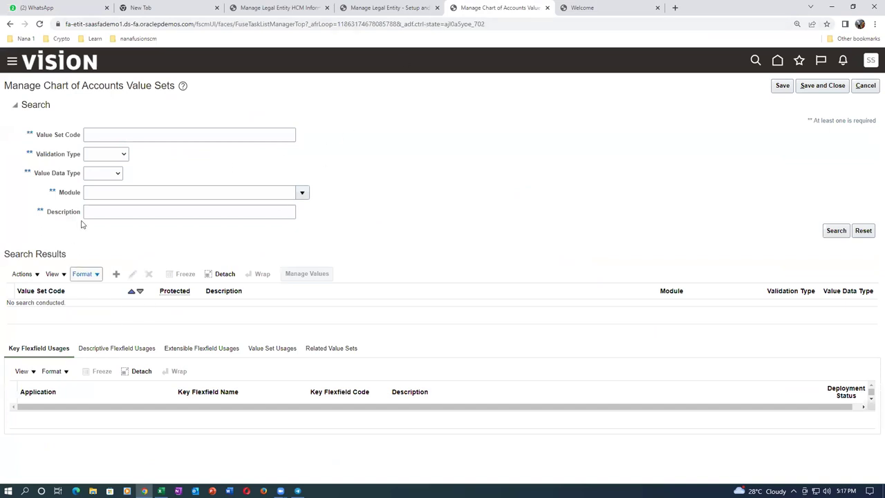
click(105, 135)
text(k01)
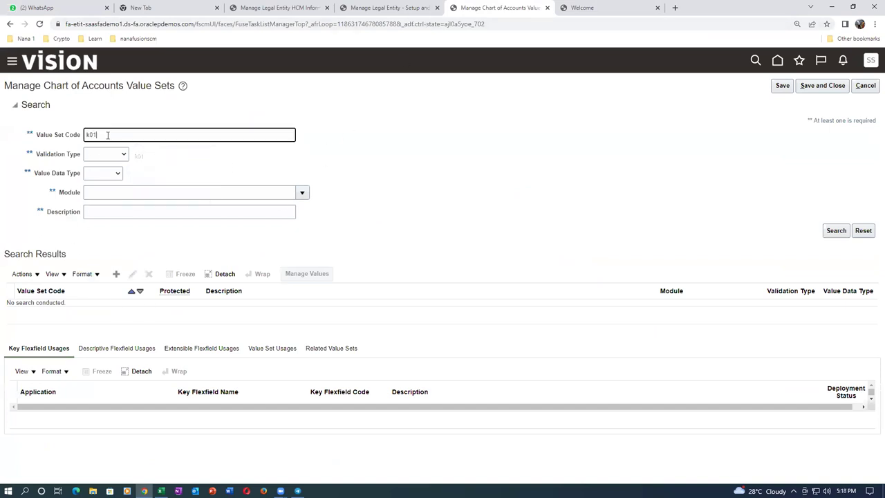
key(Return)
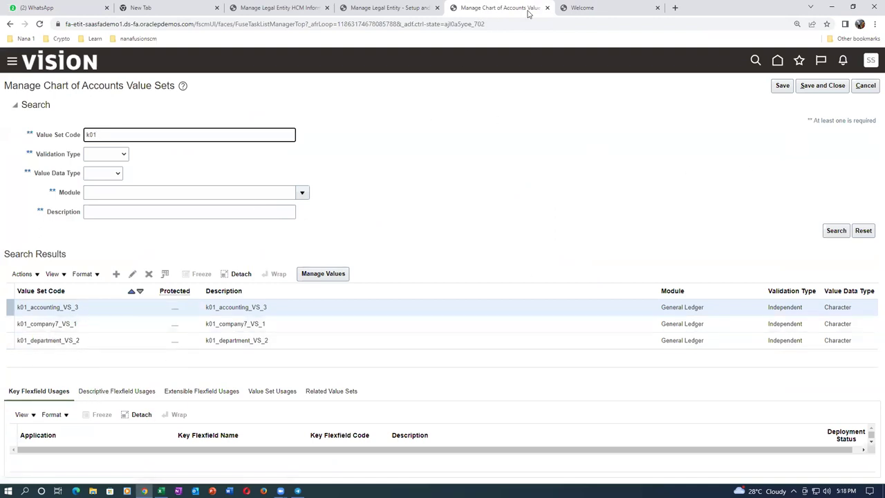
- Close the duplicate Manage Legal Entity setup tab and return to the legal entity HCM page
click(381, 8)
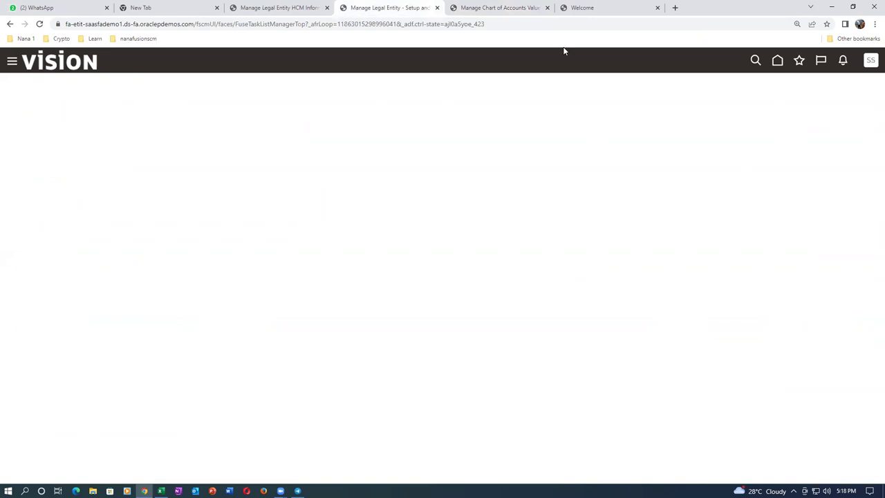
click(437, 8)
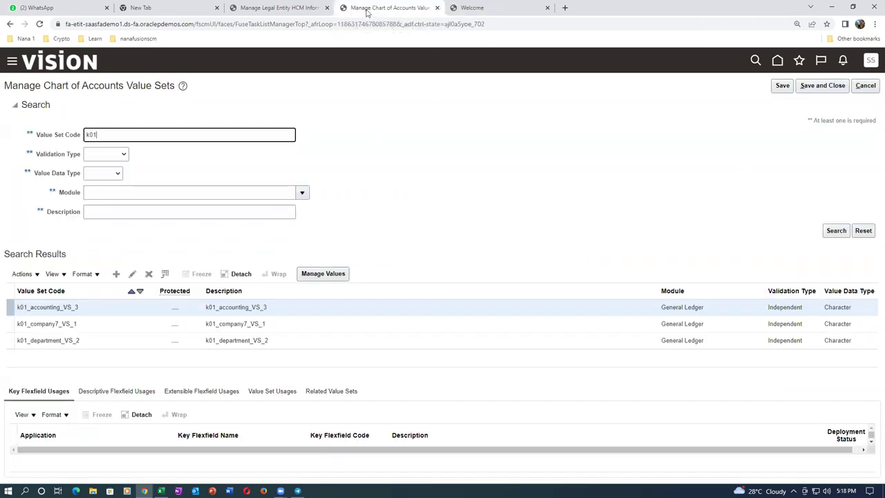
click(277, 7)
click(835, 94)
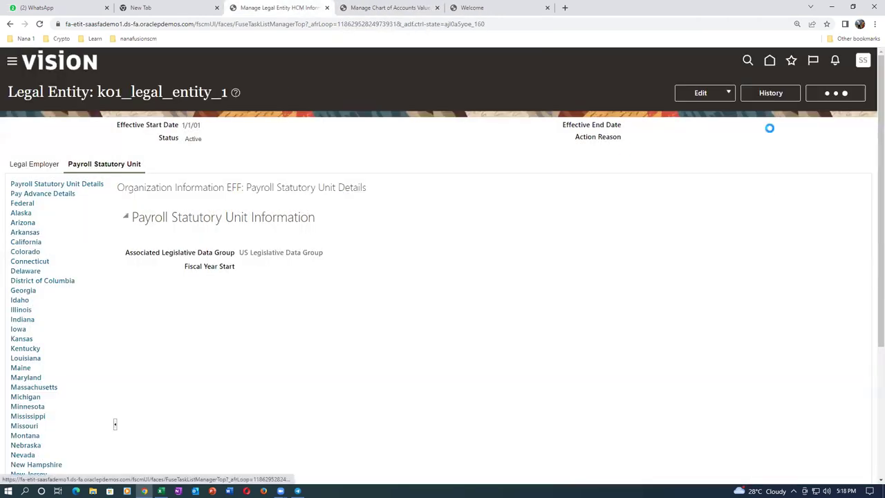
- Go to Setup and Maintenance from the Welcome page's settings menu
click(519, 9)
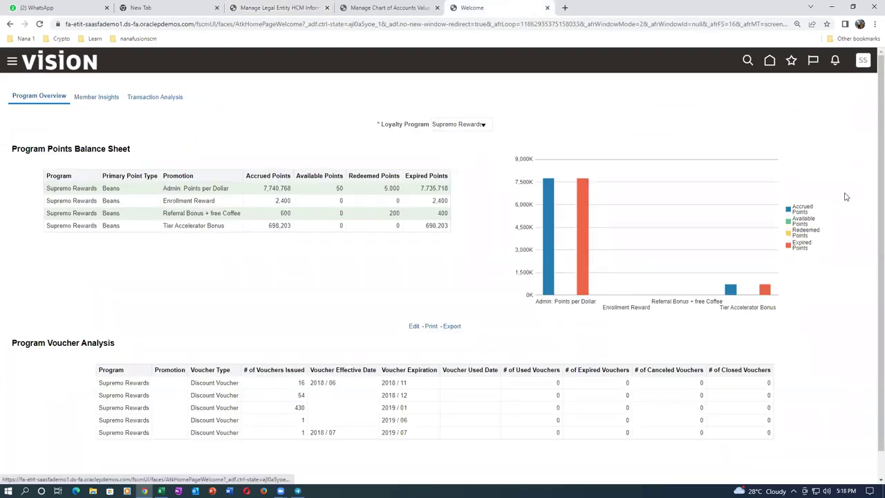
click(862, 60)
click(704, 215)
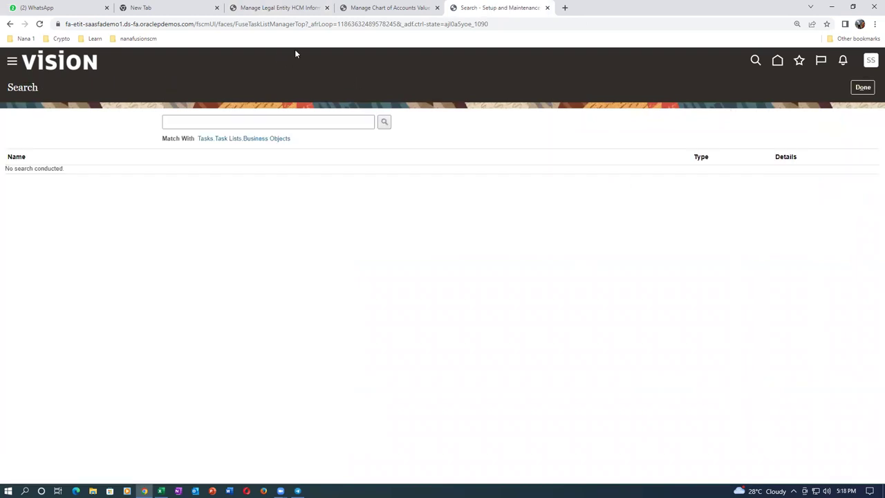
- Search for the 'Manage Accounting Calendars' task copied from Excel cell E19 and open it
key(alt+Tab)
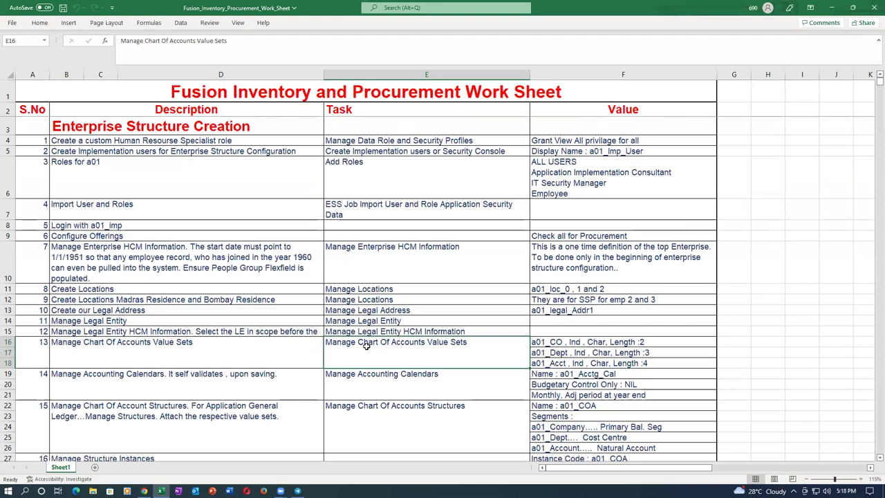
click(380, 379)
key(ctrl+c)
key(alt+Tab)
click(265, 122)
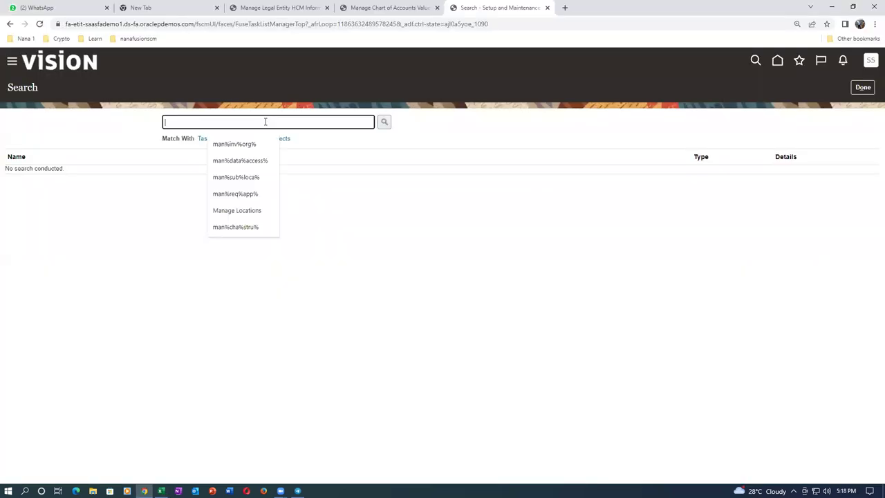
key(ctrl+v)
key(Return)
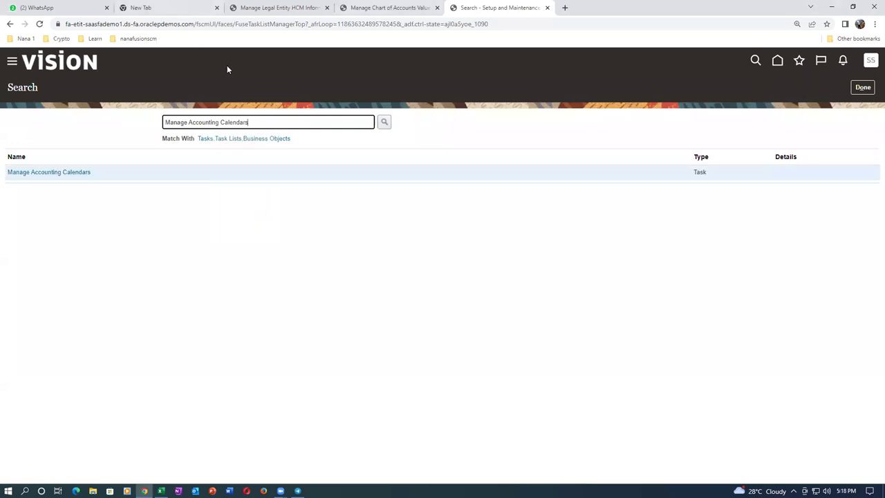
click(48, 172)
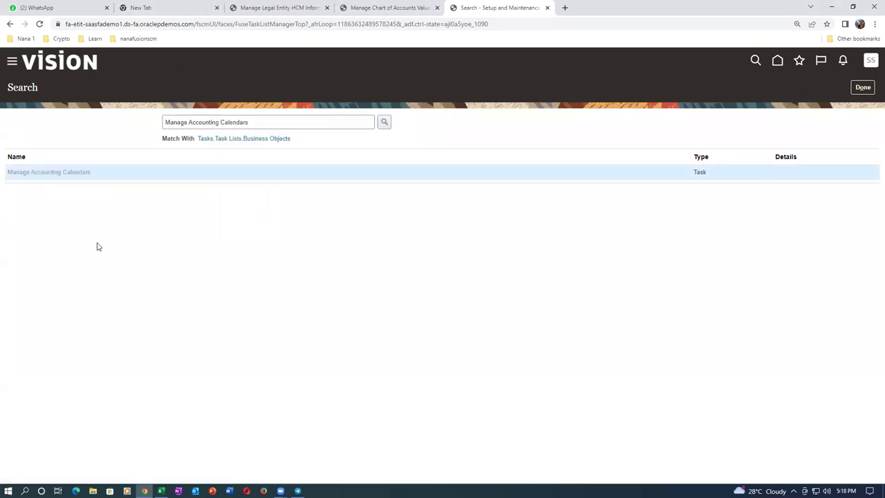
- Create calendar k01_acct_cal with matching description, start date 1/1/22, generate its periods and save
click(49, 119)
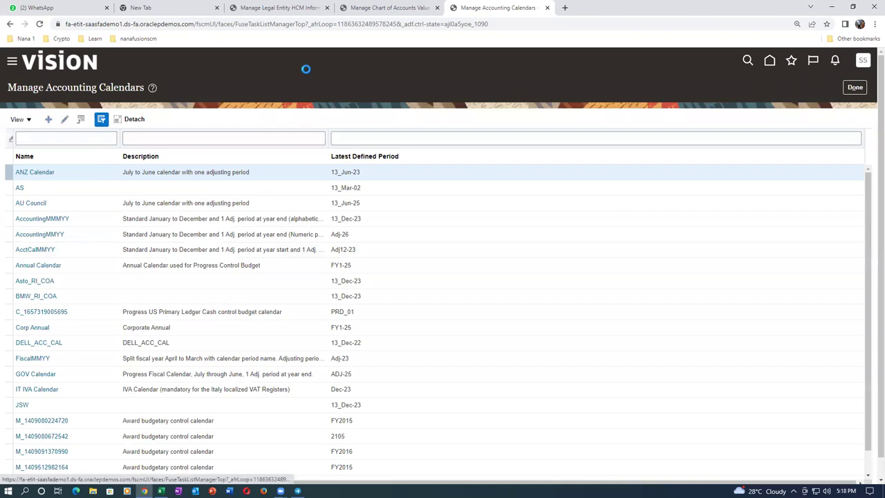
click(291, 130)
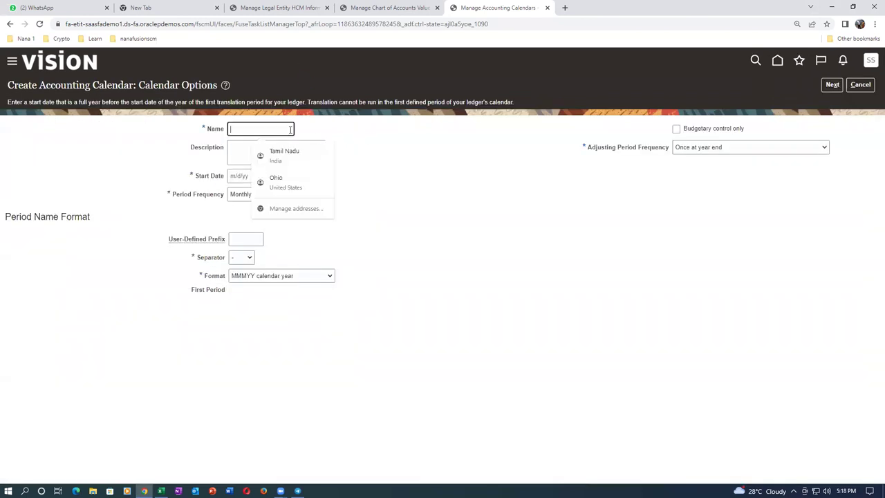
text(k01_acct_cal)
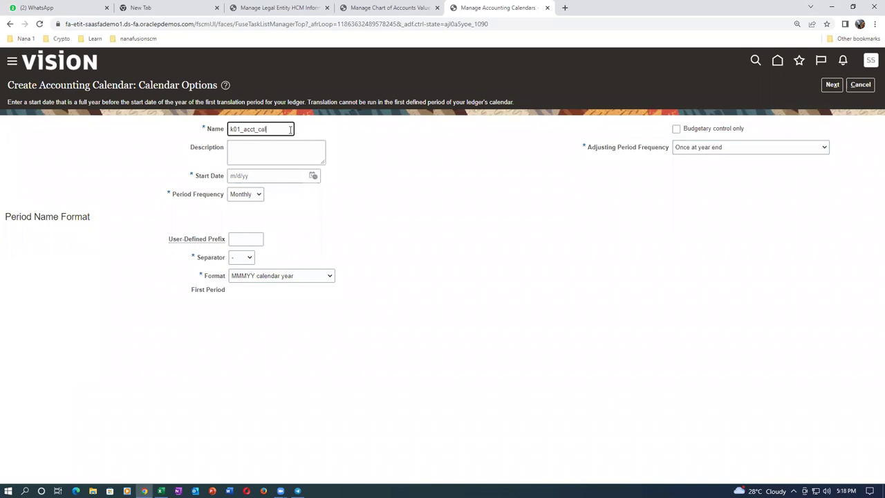
drag(275, 125, 209, 137)
click(307, 148)
key(ctrl+v)
click(288, 177)
text(1/1/22)
key(Tab)
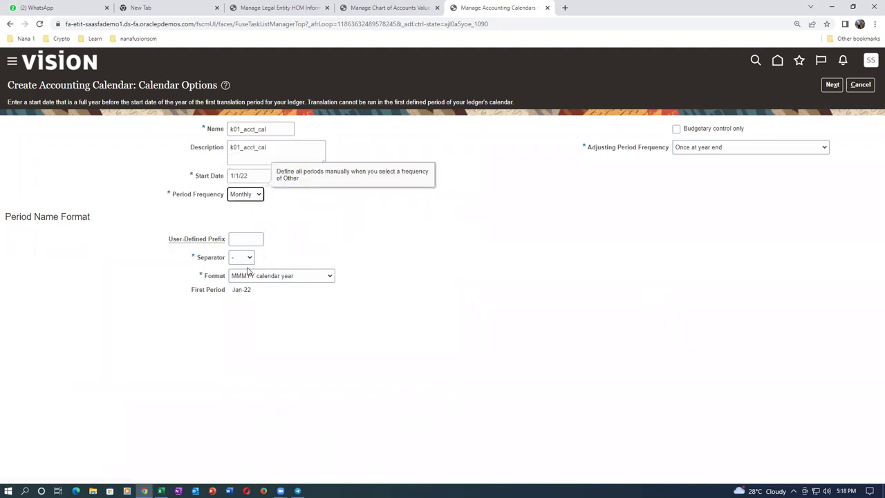
click(832, 84)
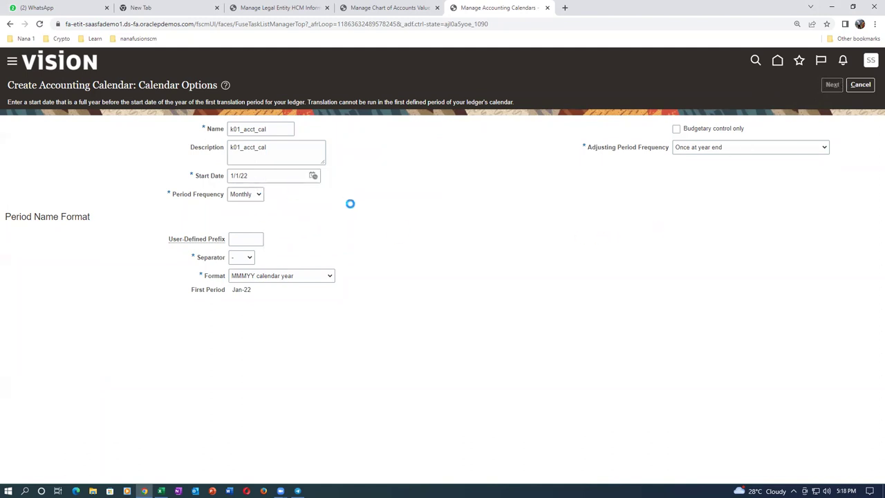
click(806, 87)
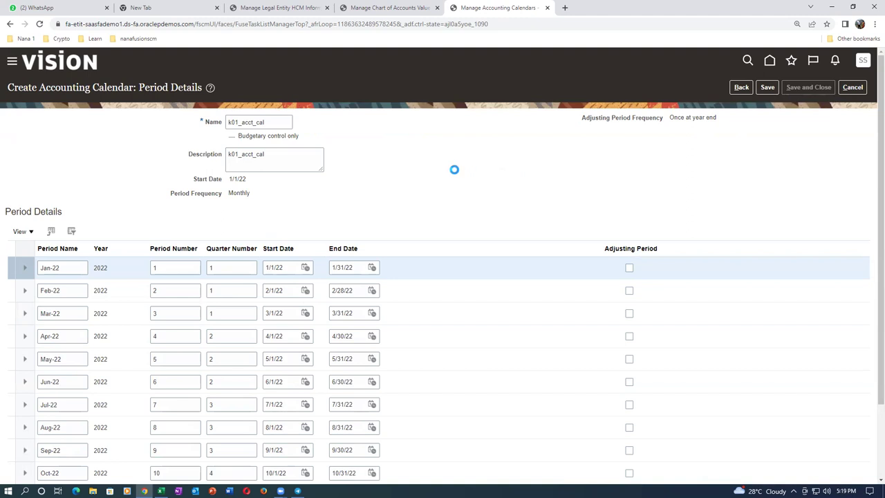
- Copy the 'Manage Chart Of Accounts Structures' task name from Excel cell E22
key(alt+Tab)
scroll(424, 381, down, 3)
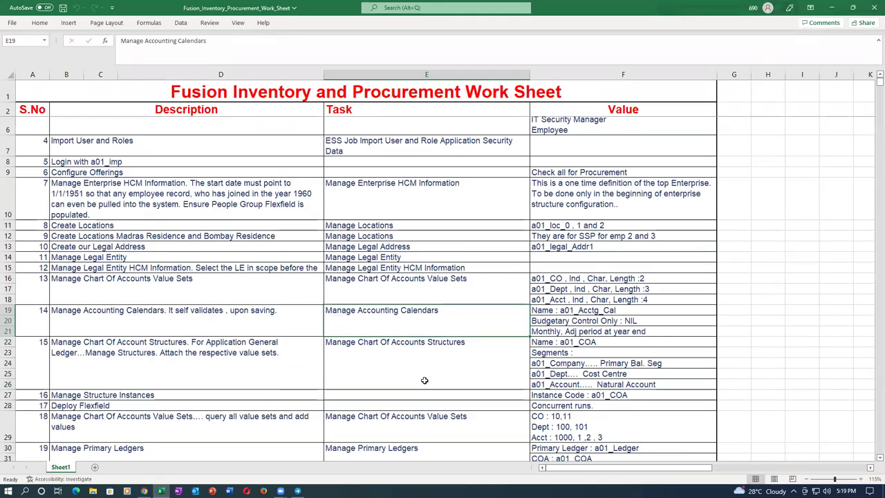
scroll(424, 380, down, 1)
click(406, 323)
key(ctrl+c)
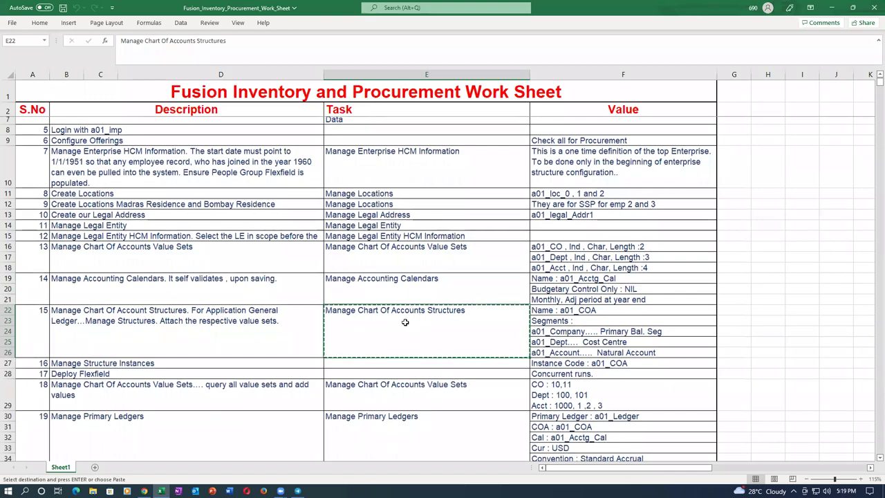
key(alt+Tab)
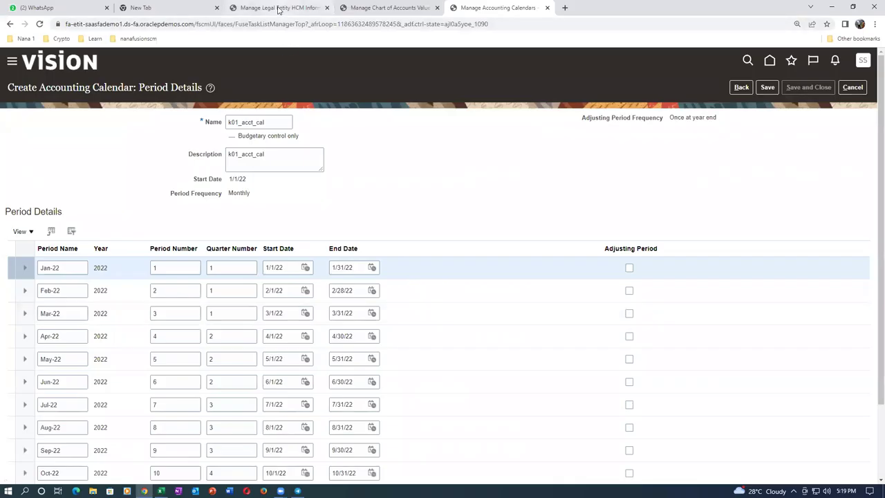
- Mark the legal entity HCM and accounting calendars tasks done, back to the task search
click(278, 8)
click(843, 92)
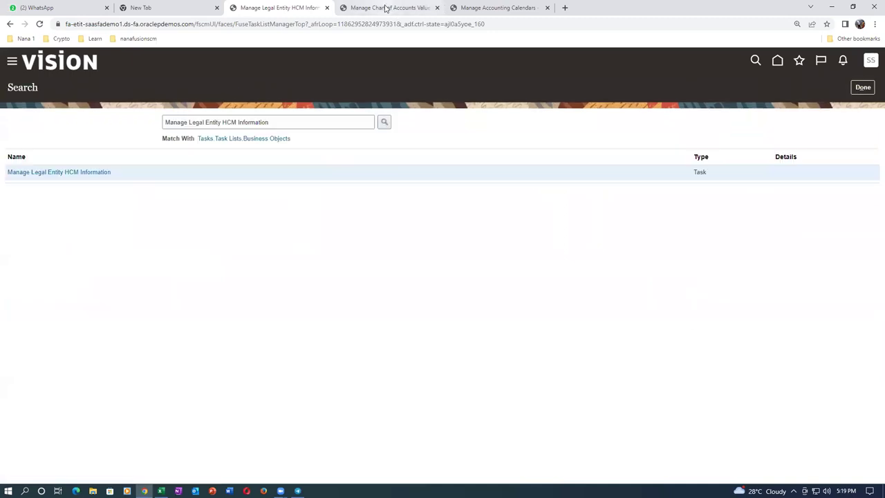
click(501, 8)
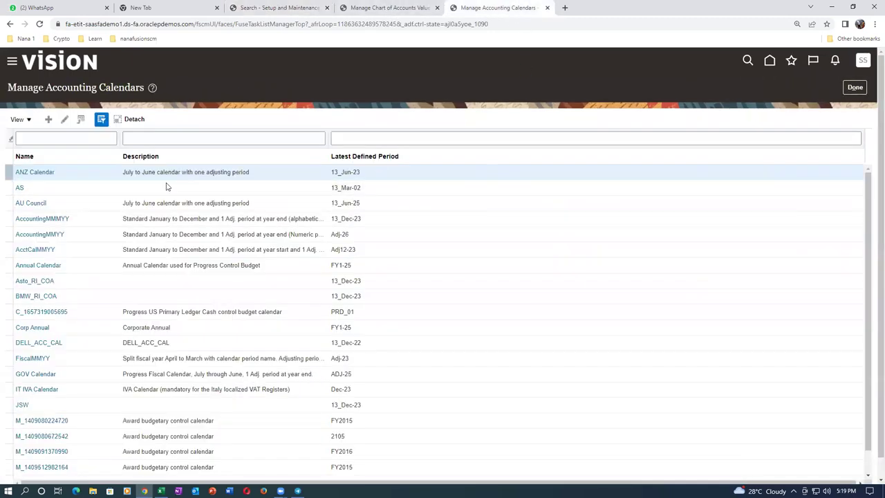
click(854, 87)
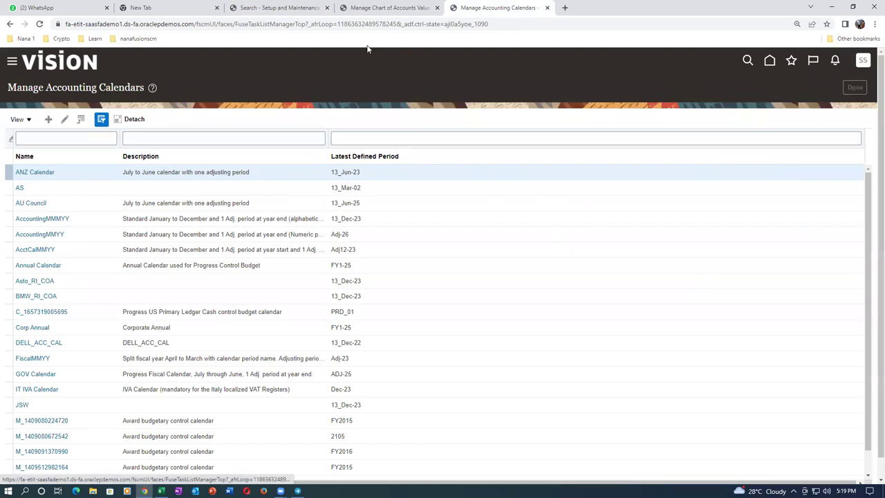
triple_click(266, 122)
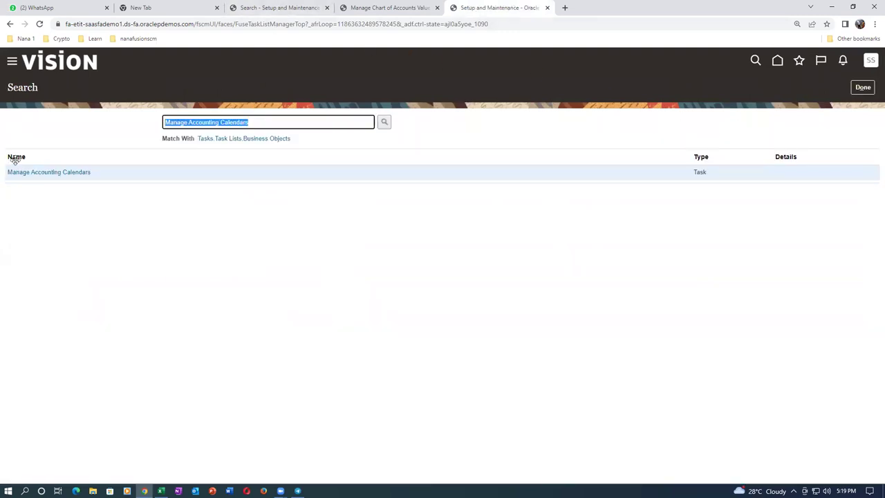
- Open Manage Chart of Accounts Structures, pick the GL# Accounting Flexfield and create a new structure
key(ctrl+v)
key(Return)
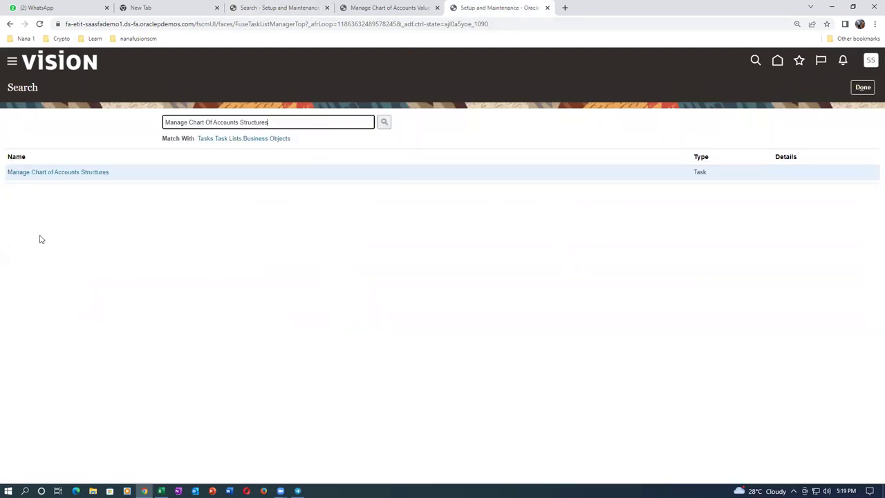
click(64, 175)
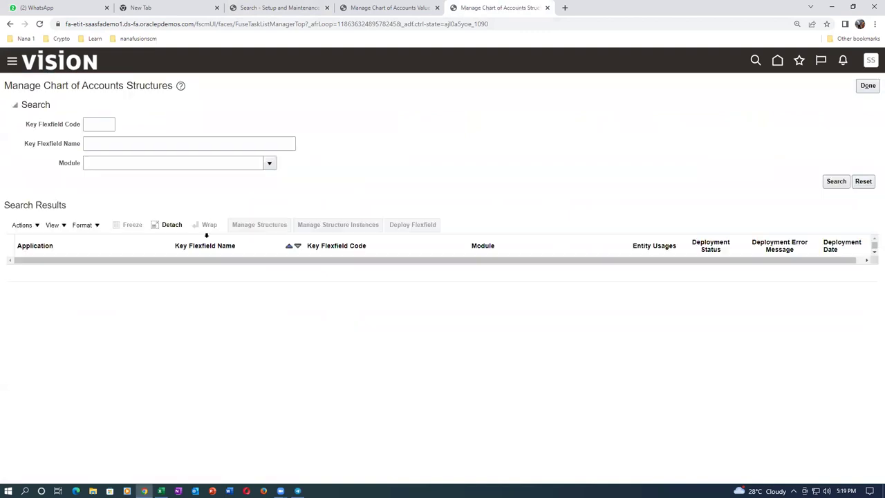
click(835, 181)
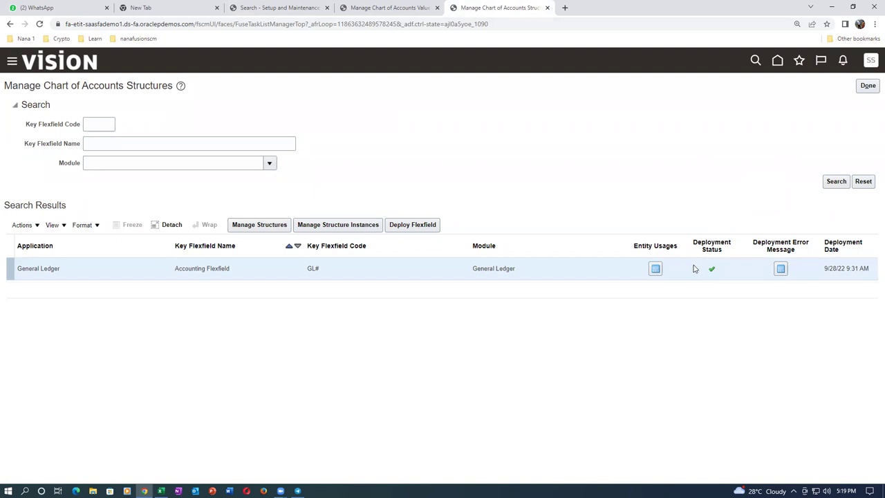
click(247, 227)
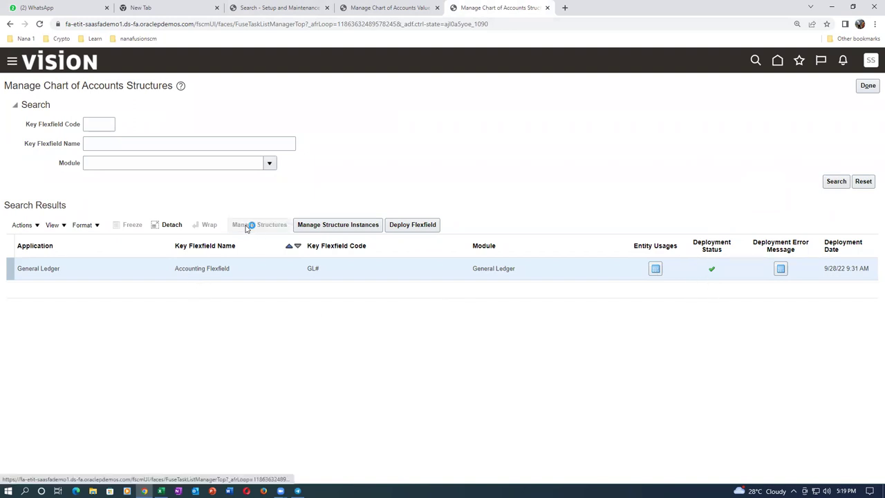
click(116, 212)
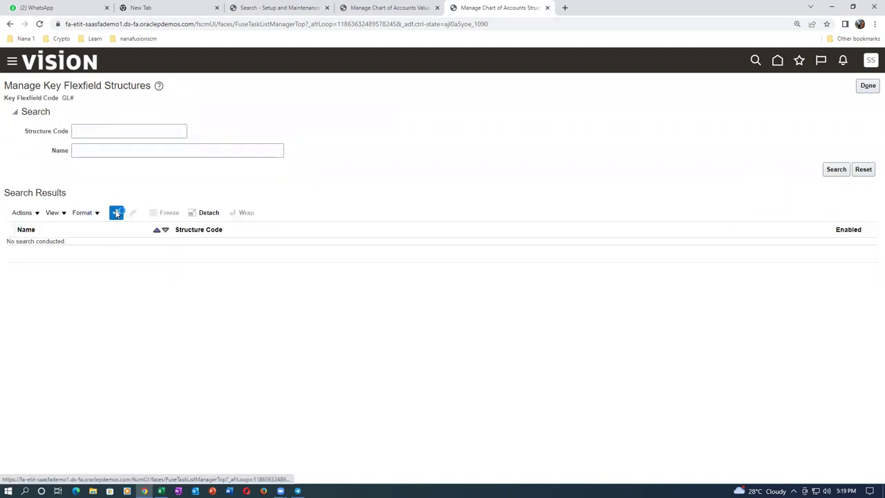
click(143, 114)
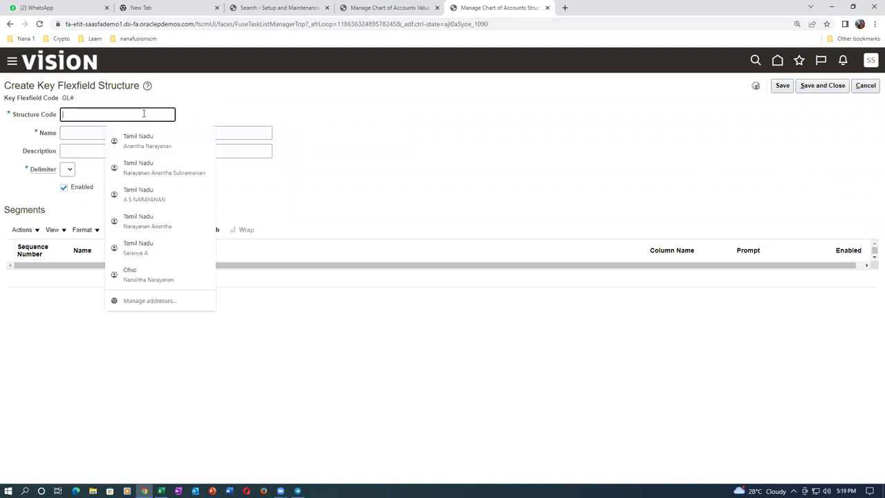
- Enter k01_str as structure code, name and description with a hyphen '-' delimiter
text(k01_s)
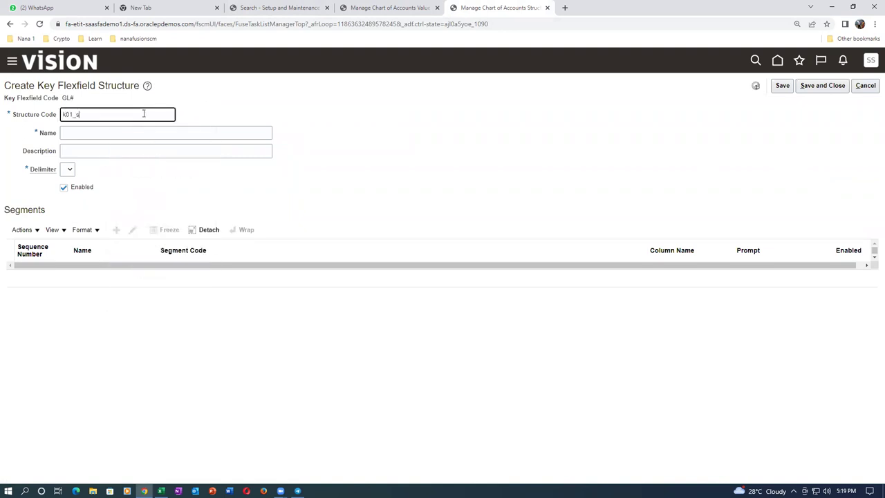
key(ctrl+a)
click(71, 135)
key(ctrl+v)
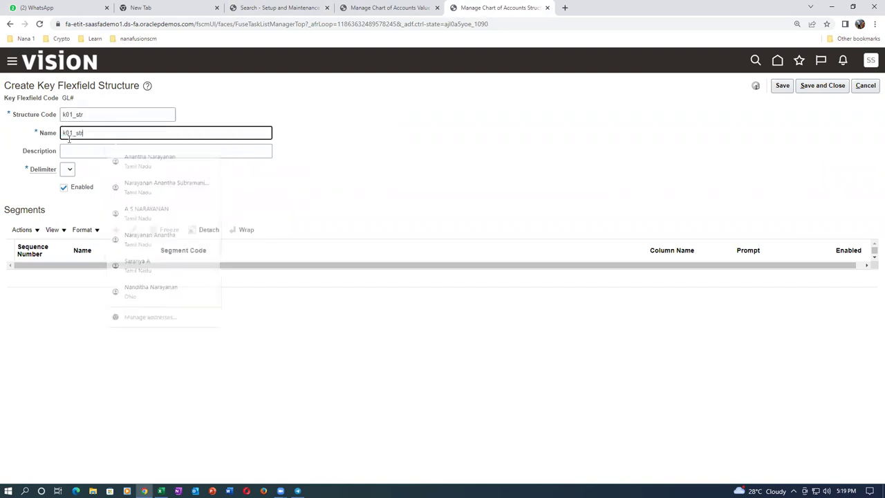
click(71, 150)
key(ctrl+v)
click(67, 169)
click(66, 212)
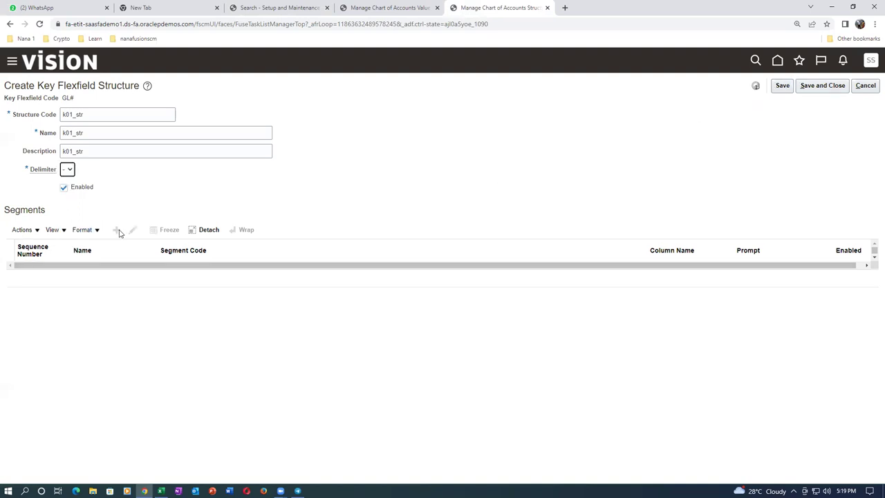
- Save the k01_str structure and start adding a new segment
click(782, 85)
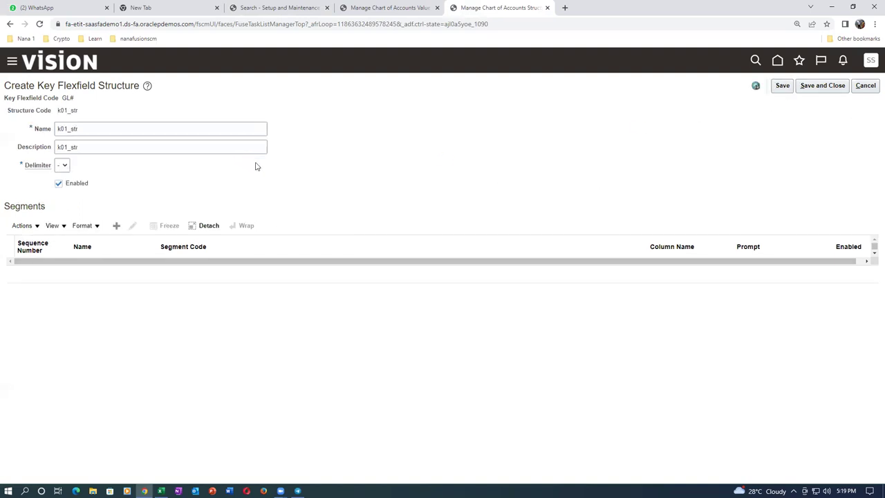
click(119, 228)
click(133, 137)
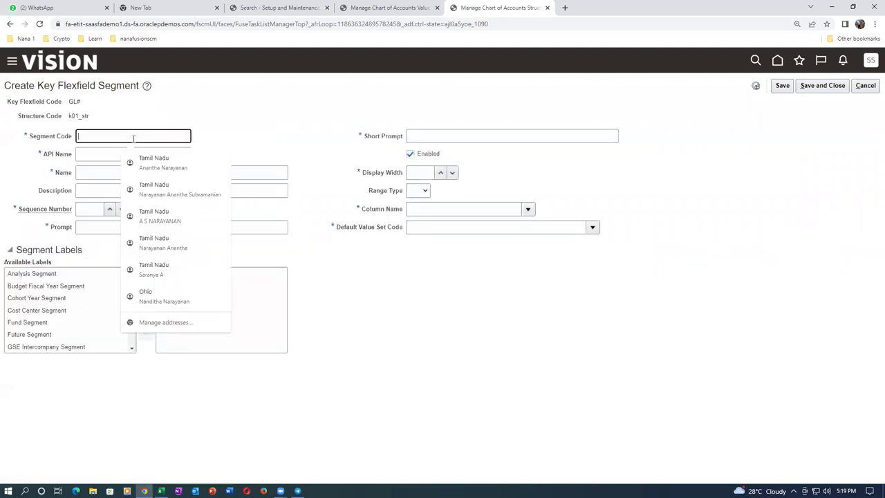
- Enter k01_company as segment code, API name, name, description, prompt and short prompt, keeping sequence 1
text(k01_company)
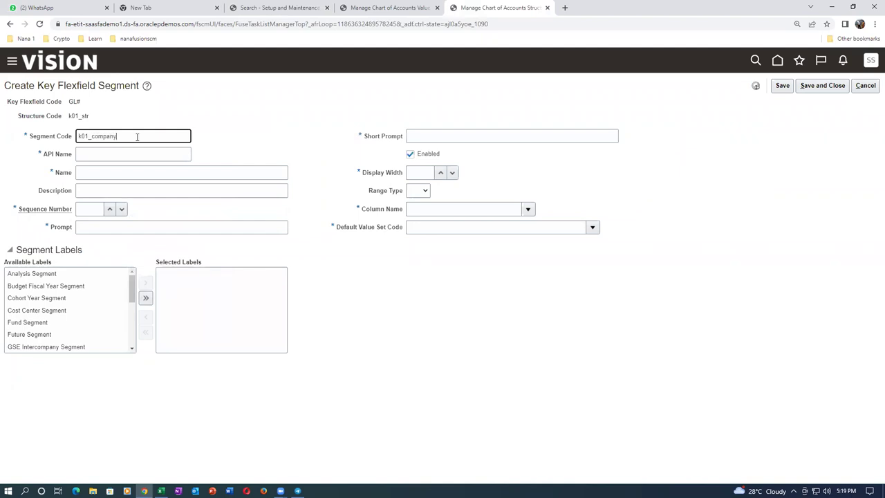
drag(124, 136, 5, 168)
click(98, 154)
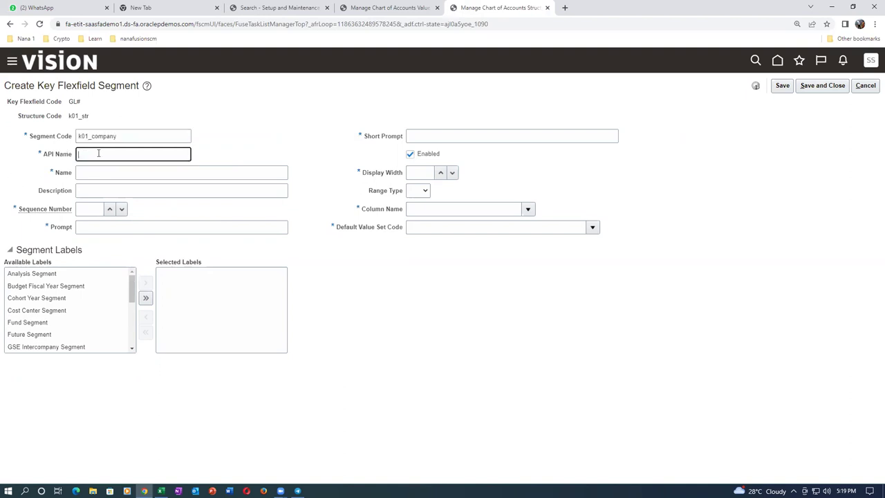
click(89, 174)
key(ctrl+v)
click(85, 187)
key(ctrl+v)
click(81, 210)
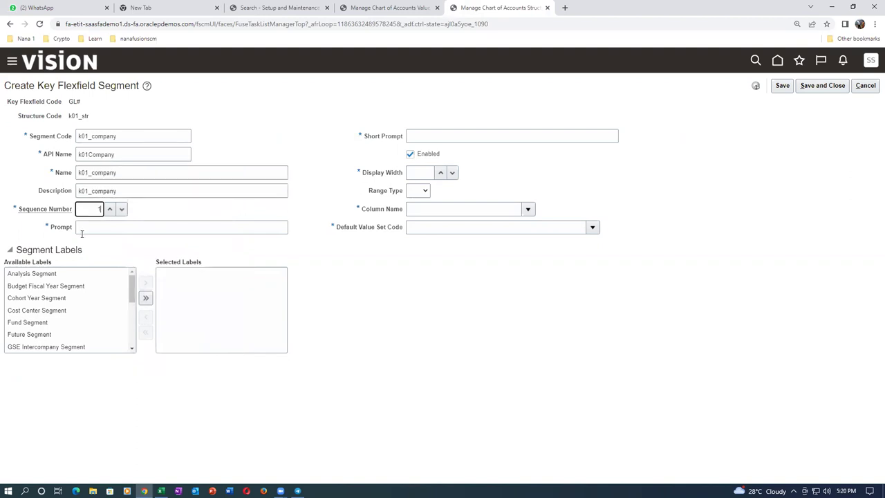
click(81, 230)
key(ctrl+v)
click(474, 134)
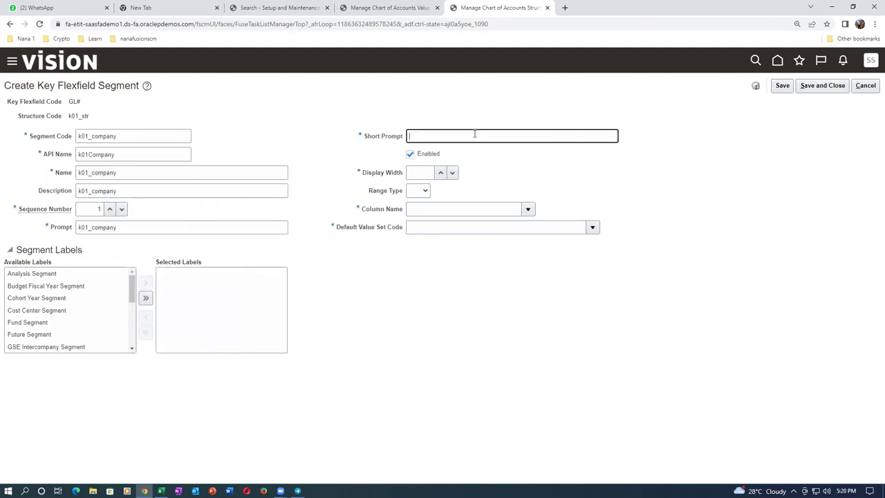
key(ctrl+v)
- Set display width 20 and column SEGMENT1, then search the full list for a default value set
click(420, 172)
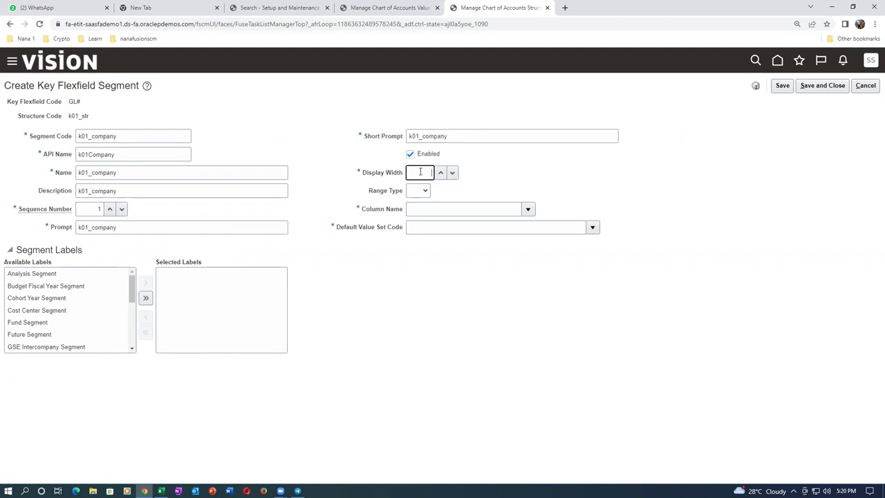
text(20)
key(Tab)
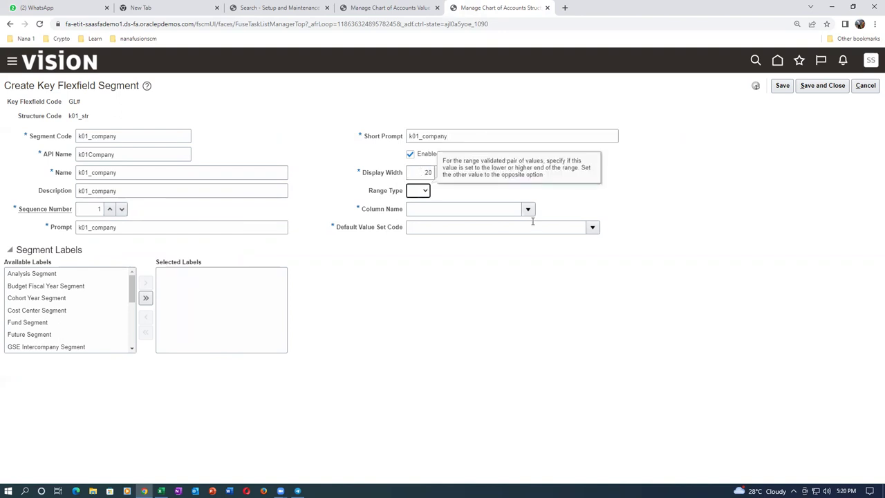
click(528, 208)
click(450, 248)
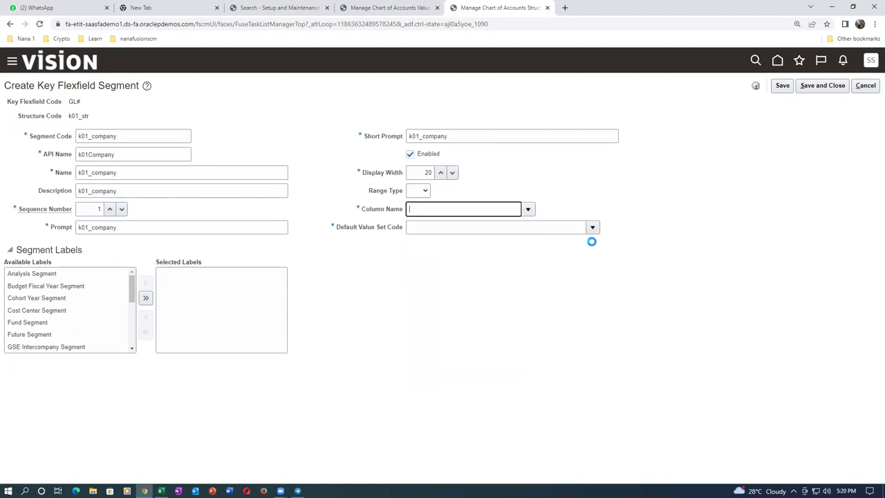
click(592, 227)
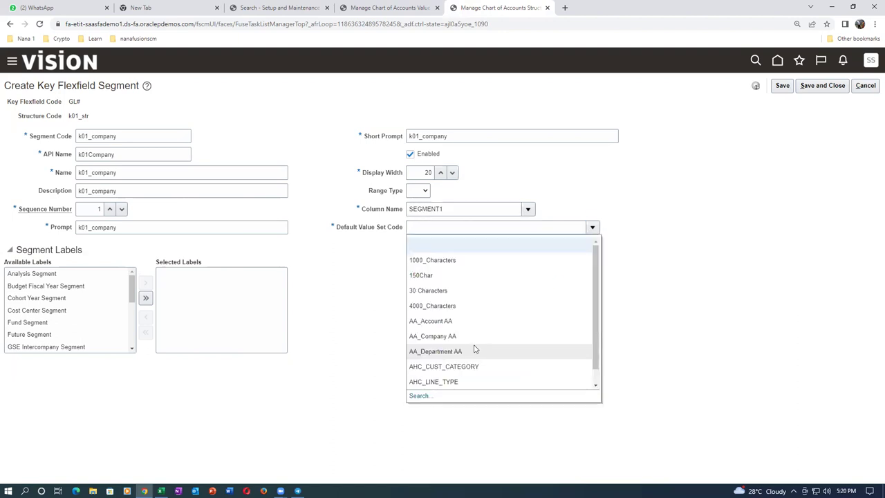
click(419, 396)
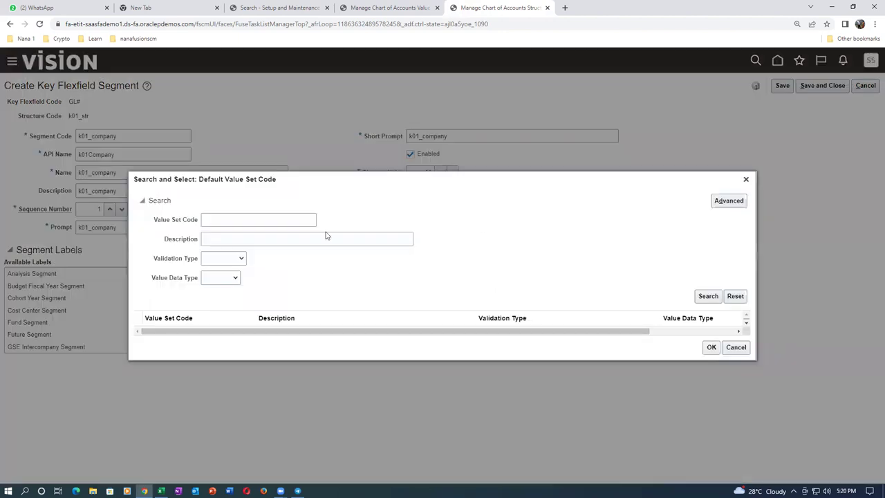
- Search value sets for k01 and assign k01_company7_VS_1 to the k01_company segment
click(246, 220)
key(Return)
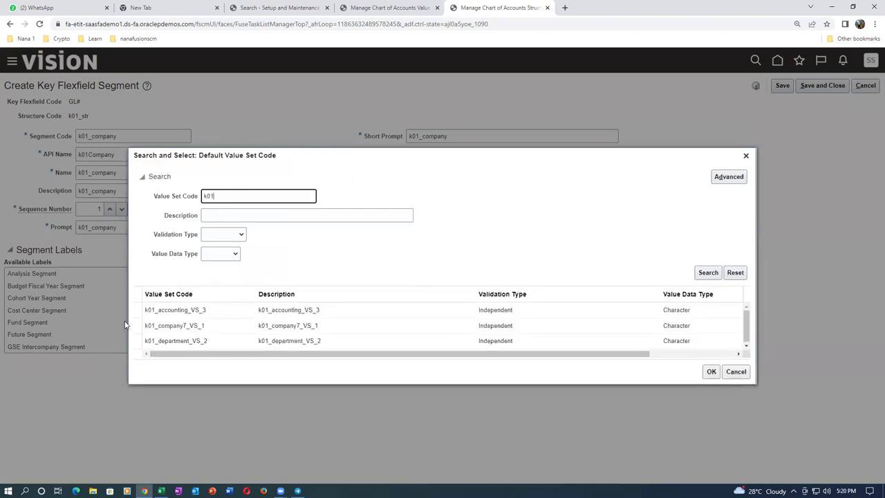
click(137, 325)
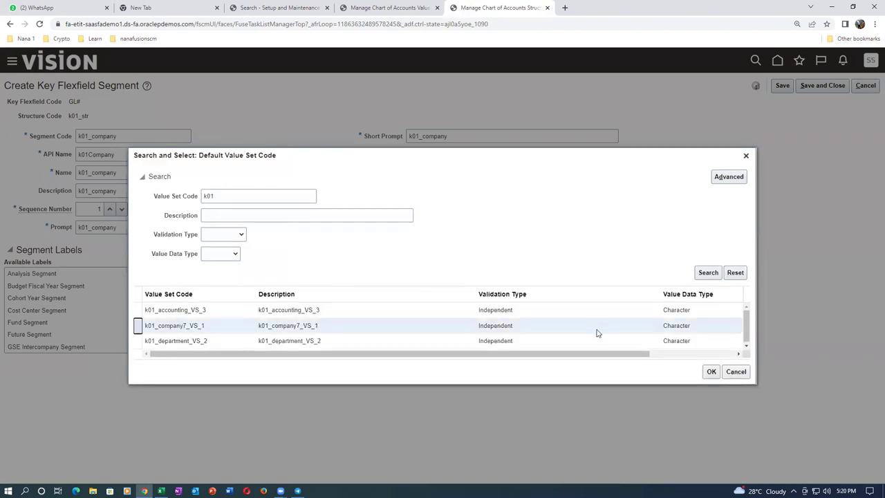
click(711, 372)
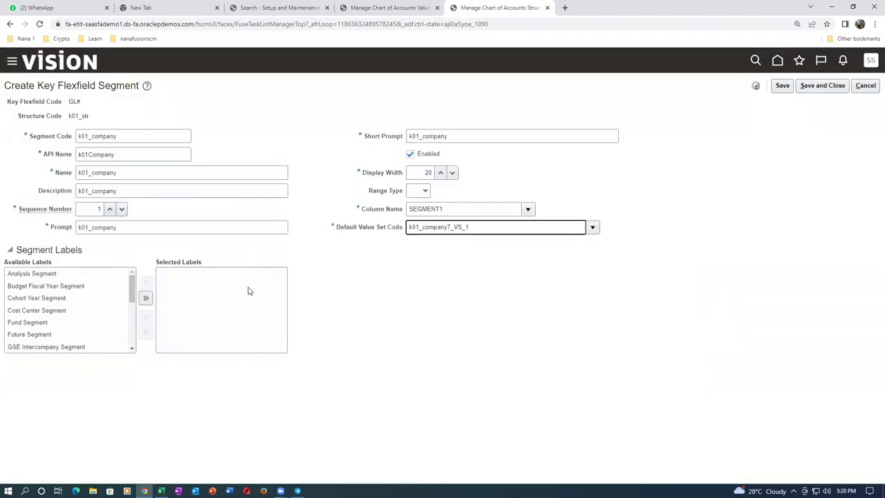
- Give the segment the Primary Balancing Segment label and save it to the structure
drag(131, 300, 141, 342)
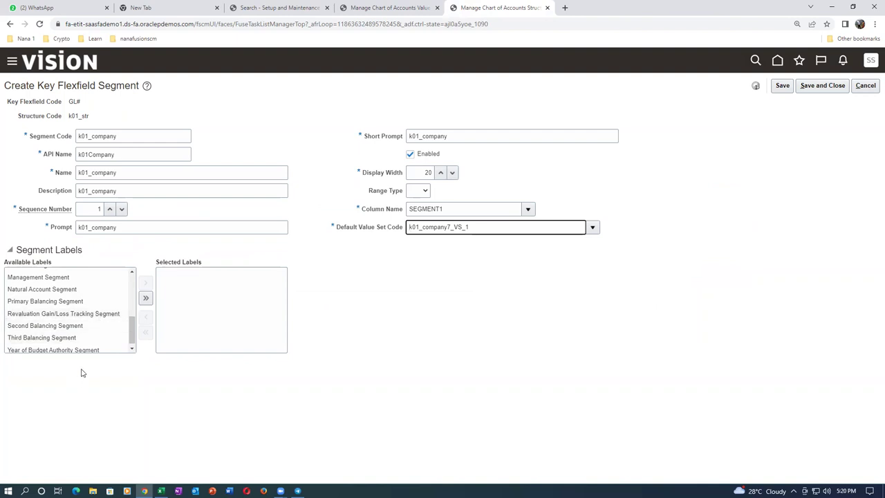
scroll(87, 325, up, 2)
click(87, 324)
click(145, 283)
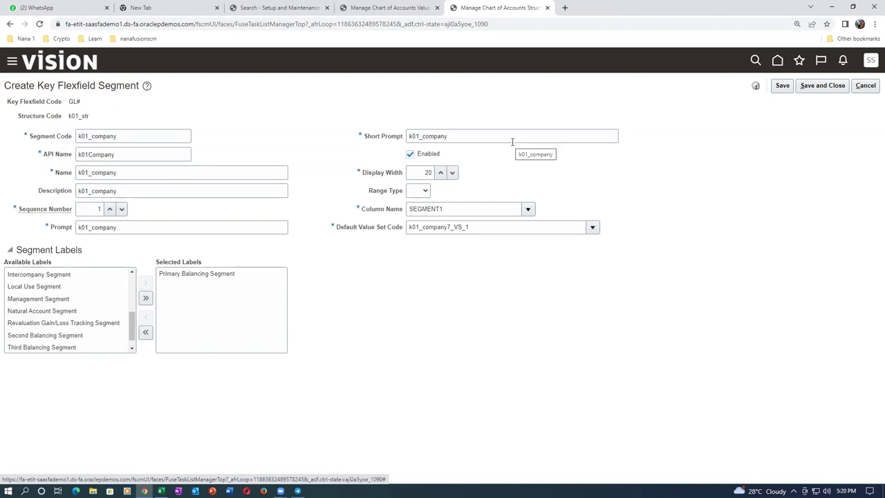
click(829, 85)
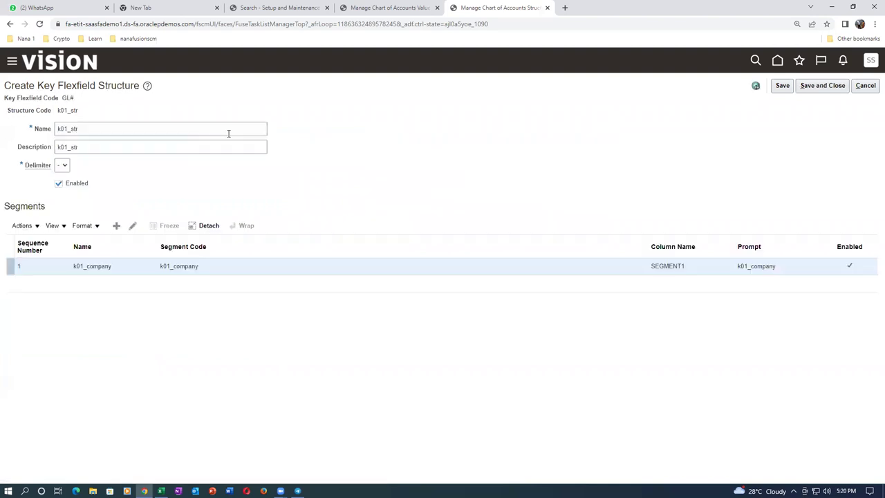
- Add a new segment to k01_str and begin its segment code with 'k01'
click(116, 225)
click(108, 133)
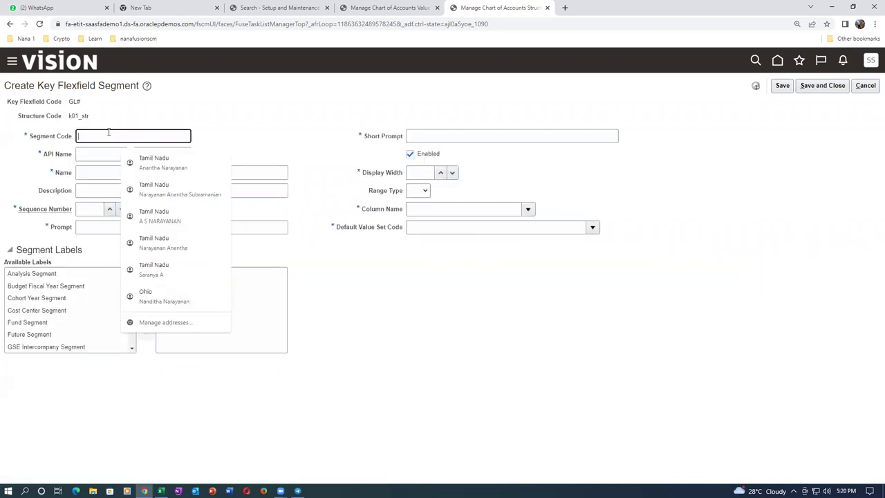
text(k01_d)
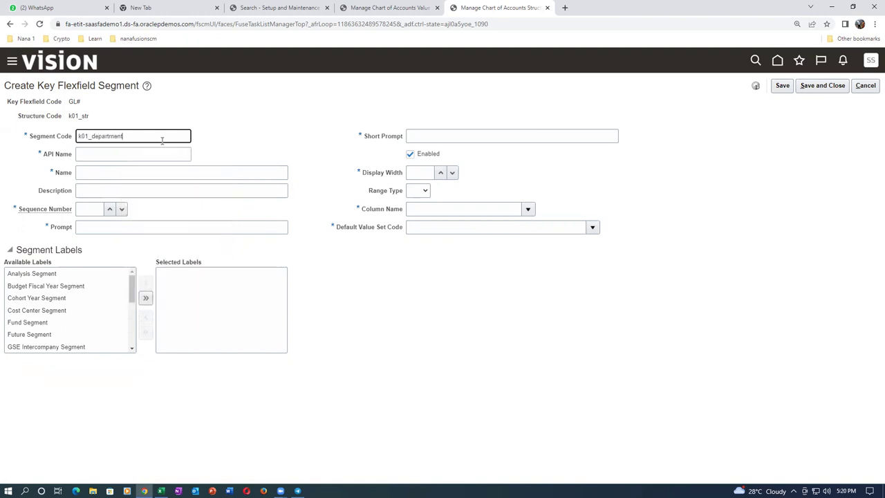
- Use k01_department as the segment's name, description and prompts, with sequence 2 and display width 20
key(ctrl+a)
key(ctrl+c)
click(123, 153)
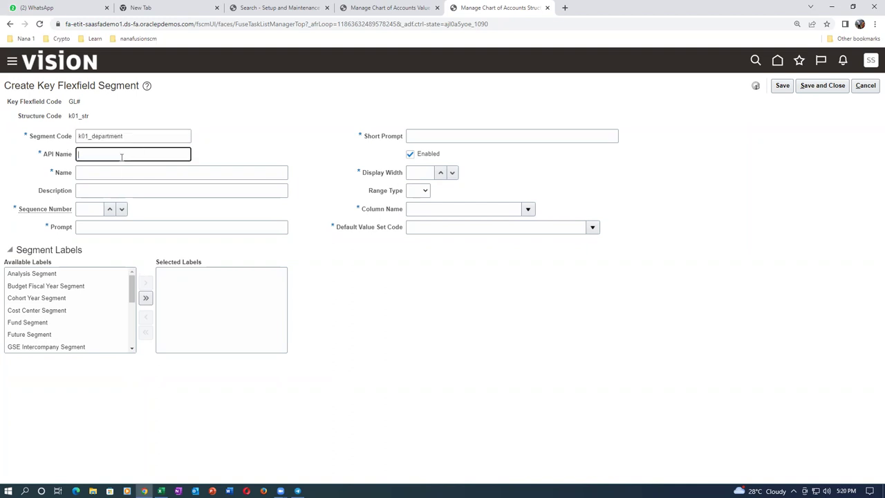
click(111, 173)
key(ctrl+v)
click(113, 187)
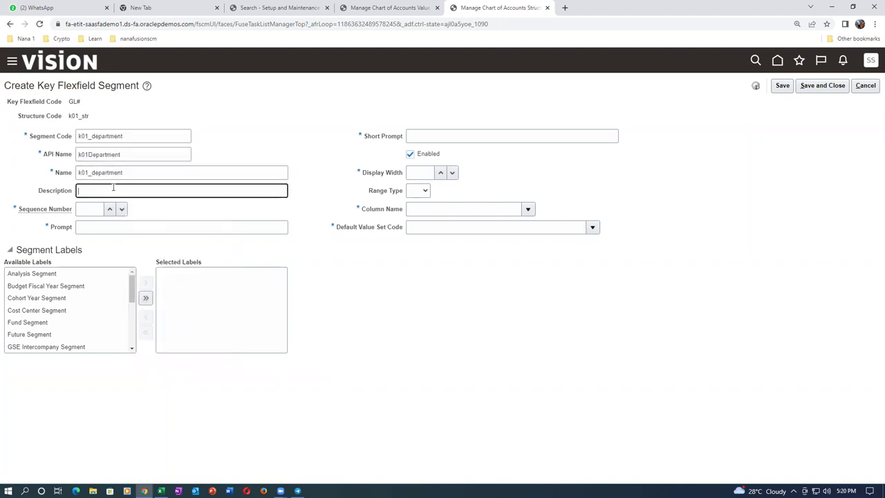
key(ctrl+v)
click(94, 207)
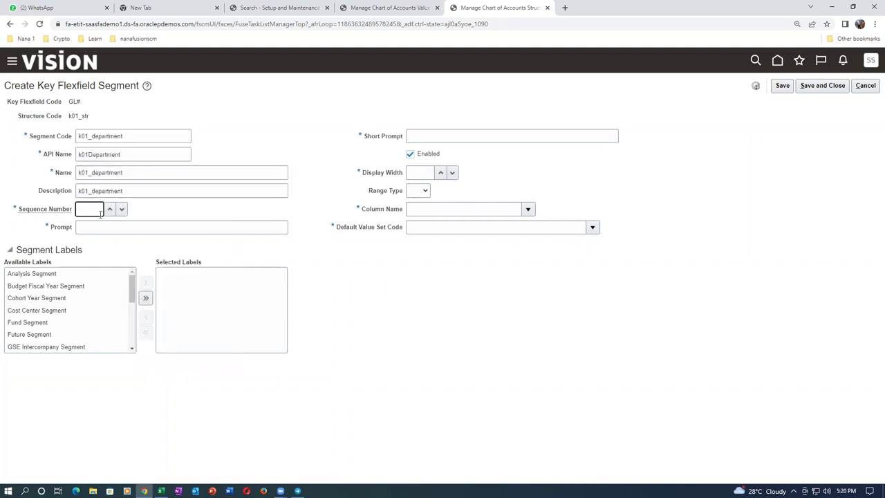
click(94, 227)
key(ctrl+v)
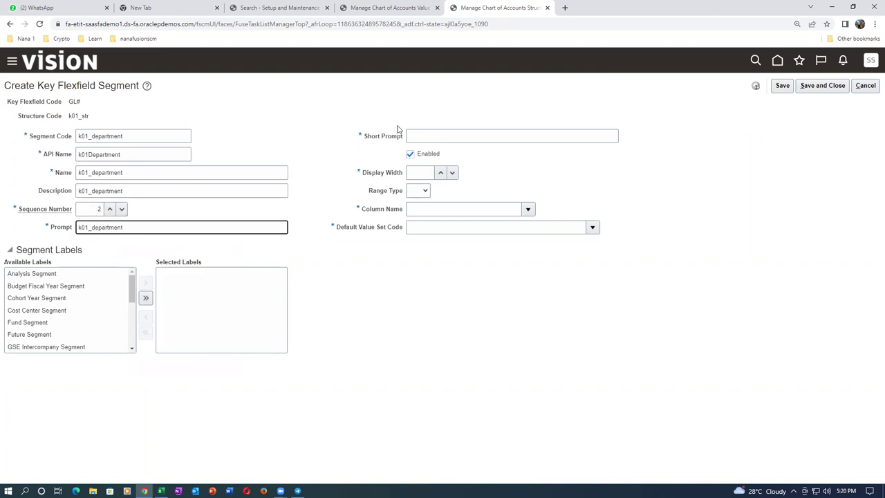
click(410, 136)
key(ctrl+v)
click(418, 169)
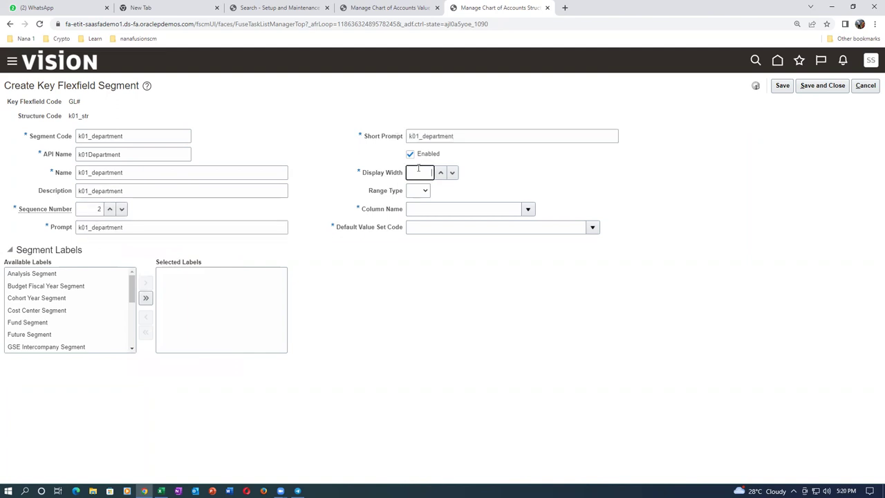
text(20)
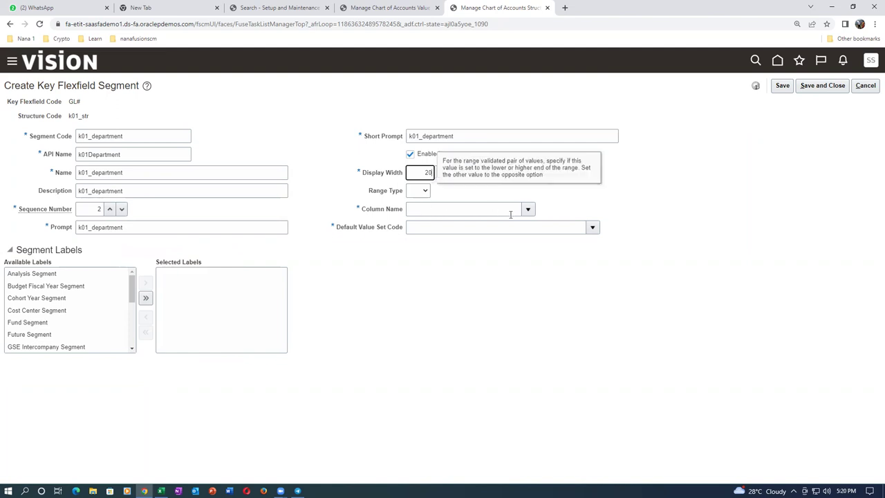
- Assign column SEGMENT2 and default value set k01_department_VS_2 to the segment
click(528, 208)
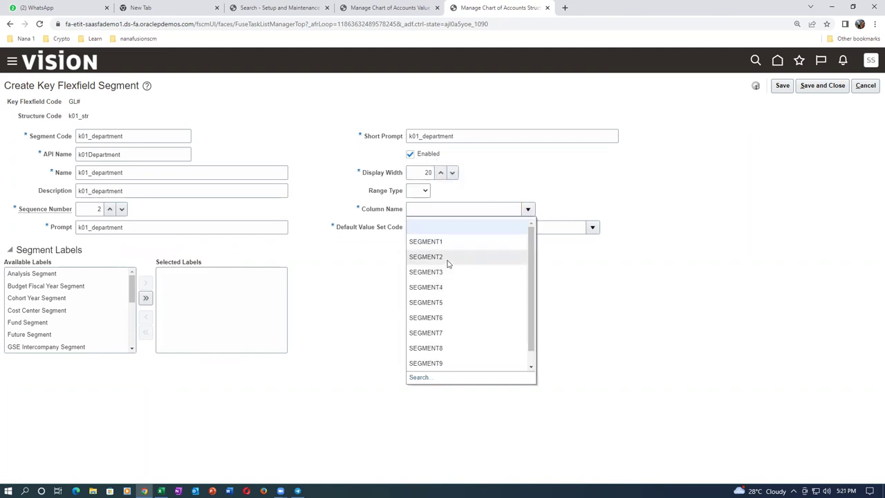
click(447, 257)
click(592, 228)
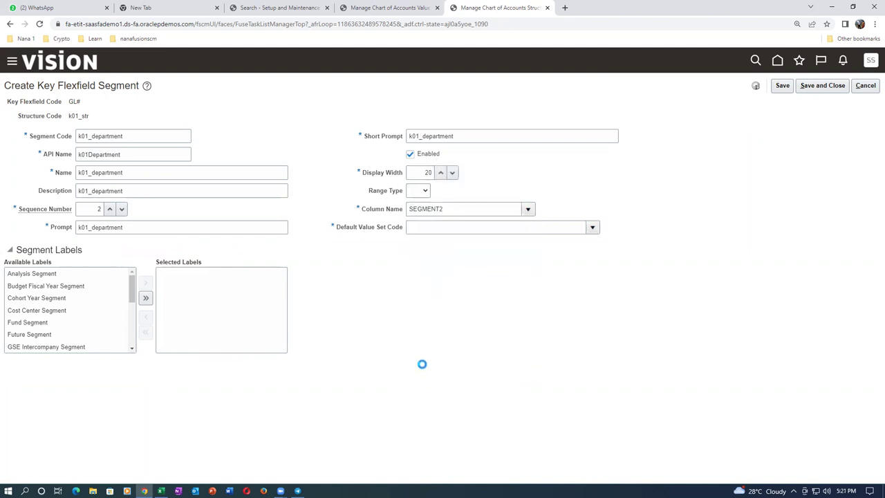
click(419, 399)
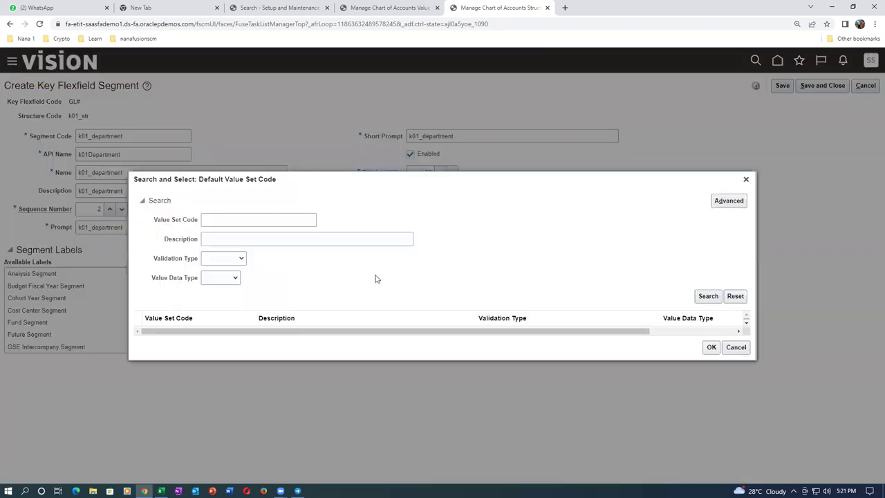
click(255, 217)
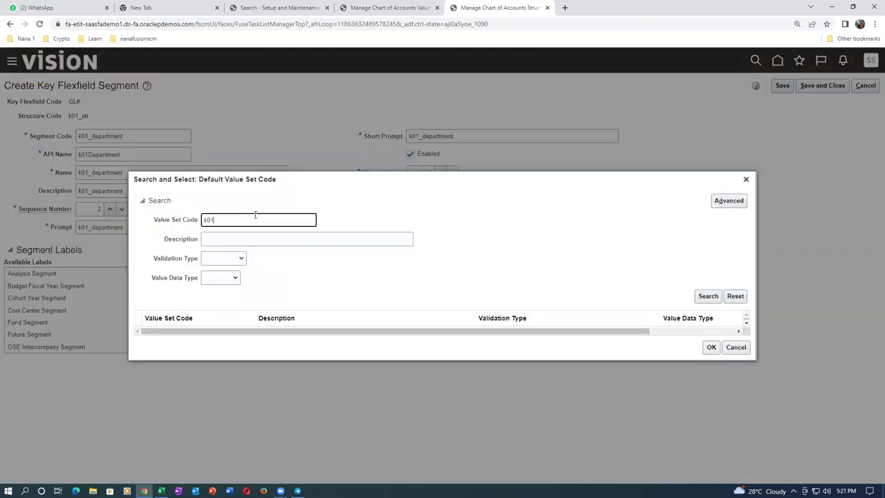
text(k01)
key(Return)
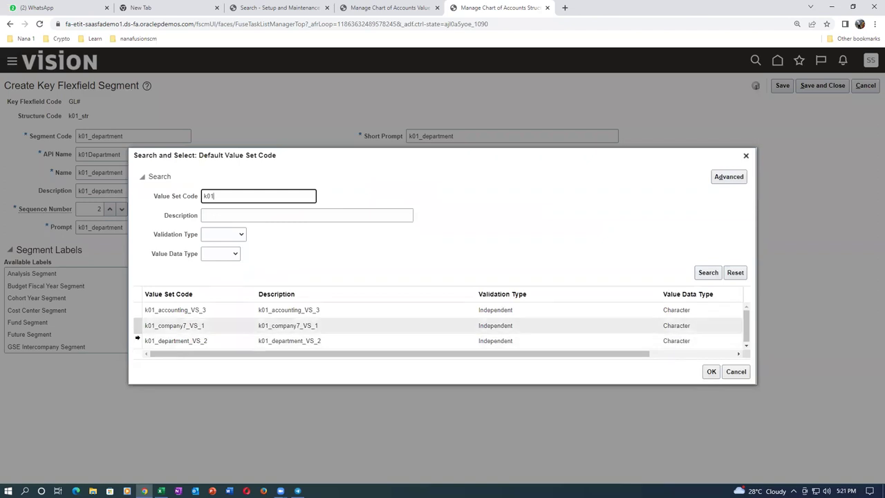
click(138, 340)
click(711, 371)
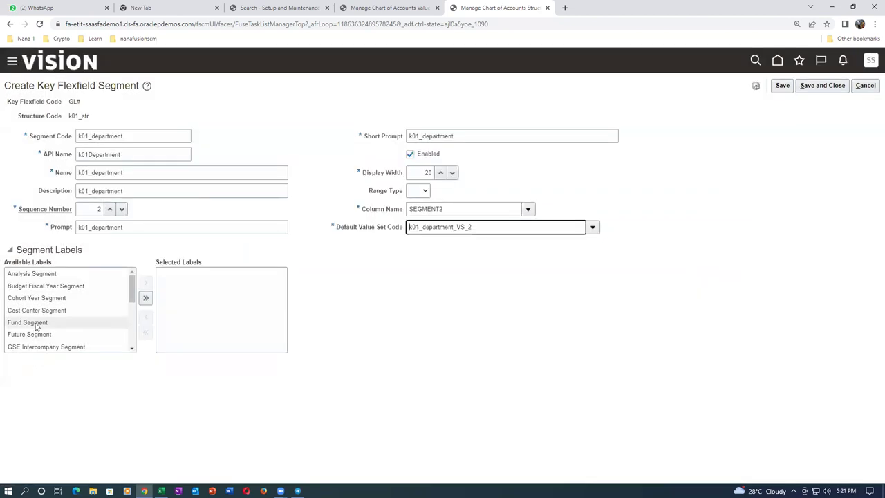
- Add the Cost Center Segment label, save the segment, and start a new blank segment
click(36, 310)
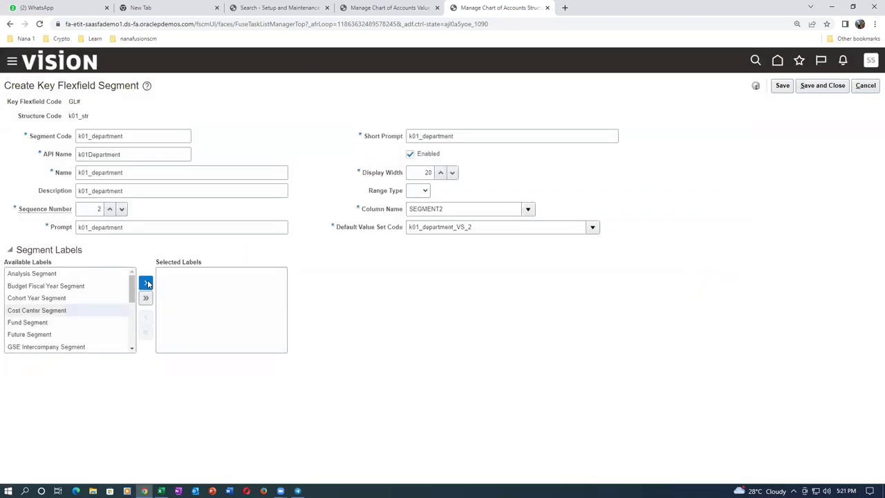
click(146, 282)
click(837, 87)
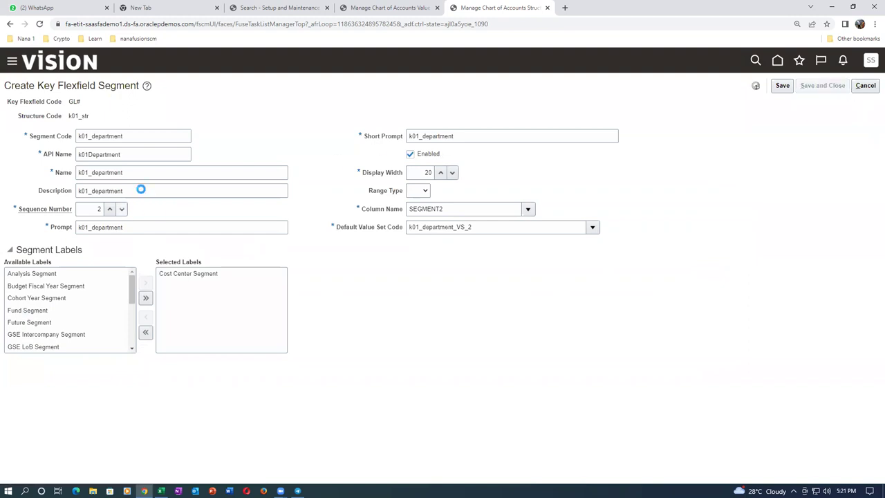
click(116, 226)
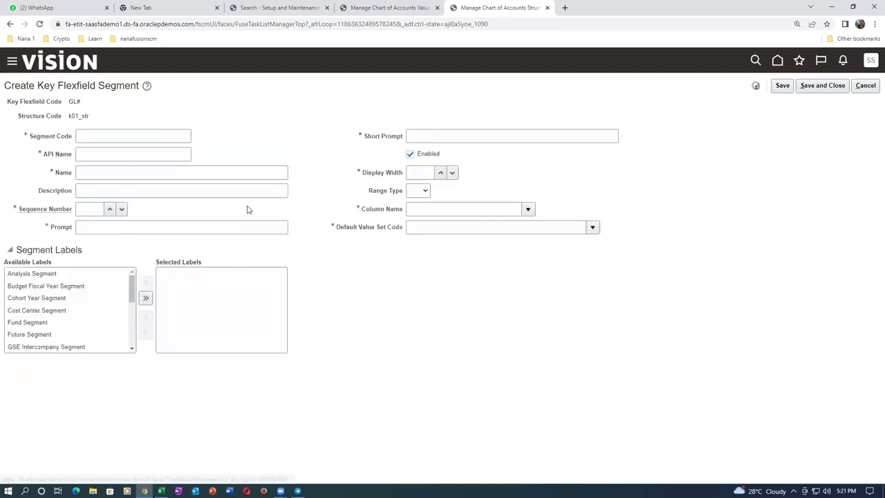
- Enter k01_accounting as the new segment's code, name and description
click(143, 137)
text(k01_accounting)
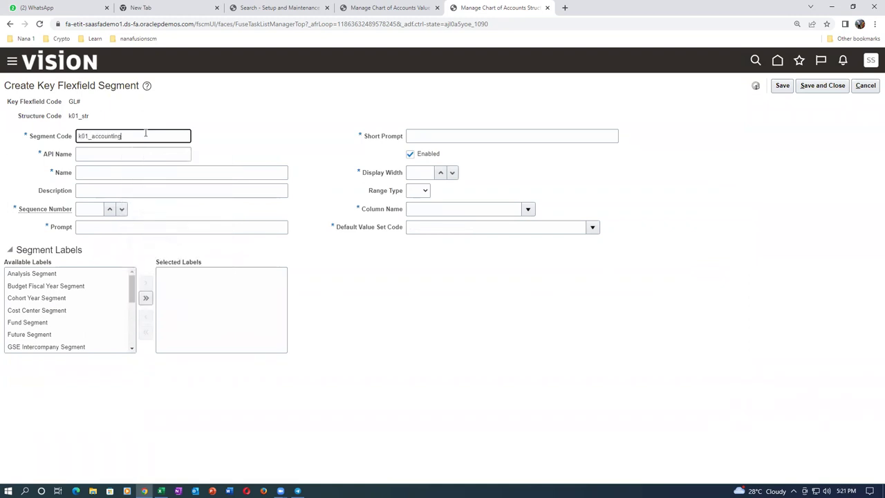
drag(156, 135, 0, 156)
key(ctrl+c)
click(106, 151)
click(109, 171)
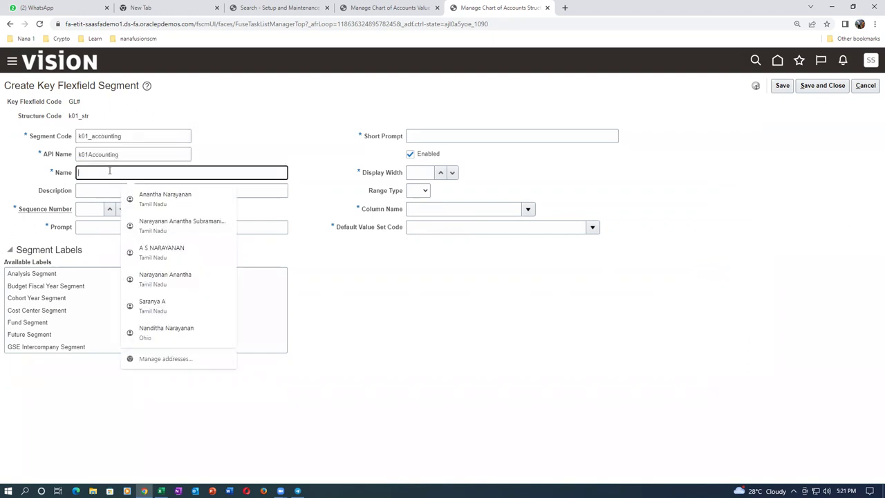
key(ctrl+v)
click(100, 190)
key(ctrl+v)
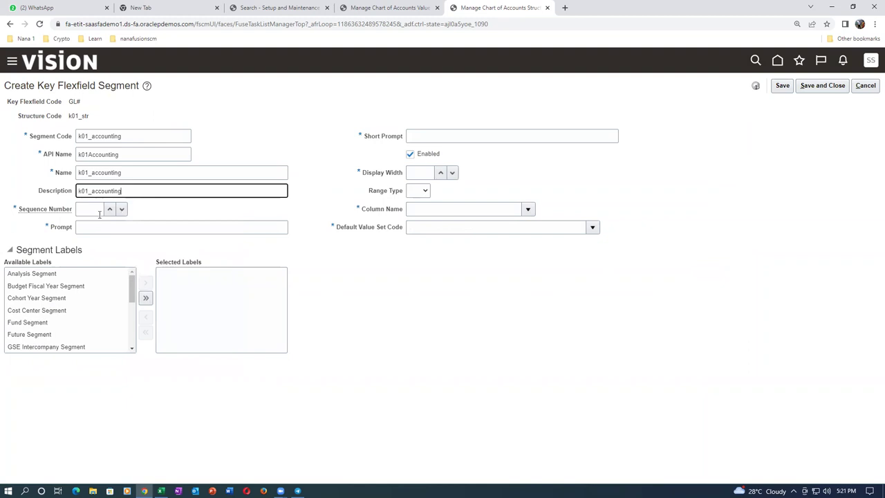
- Set sequence 3, prompt and short prompt k01_accounting, and display width 20
click(94, 209)
text(3)
click(95, 227)
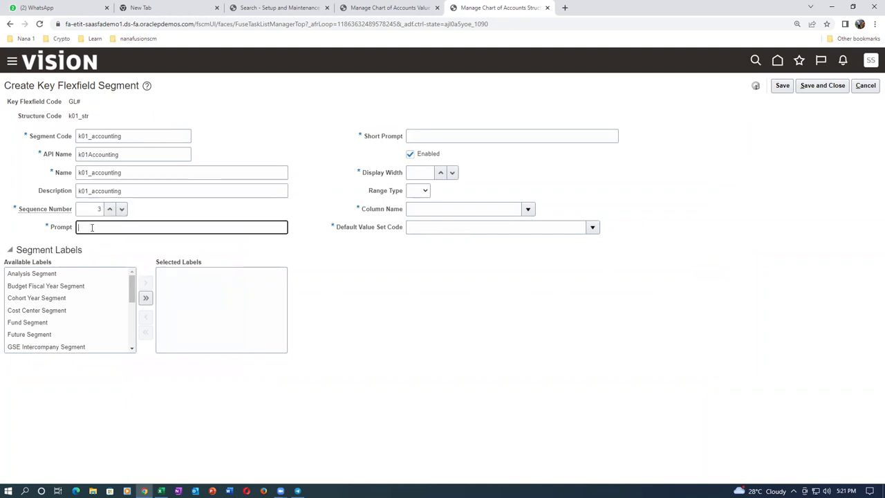
key(ctrl+v)
click(417, 140)
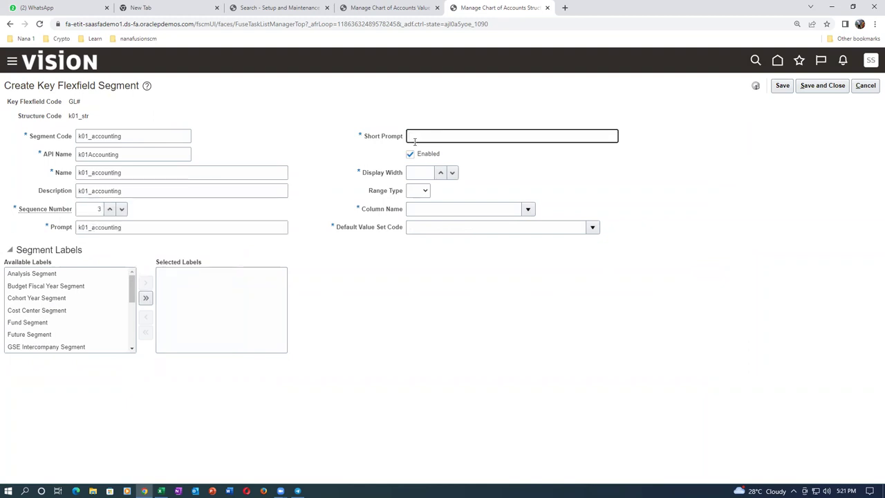
key(ctrl+v)
click(425, 172)
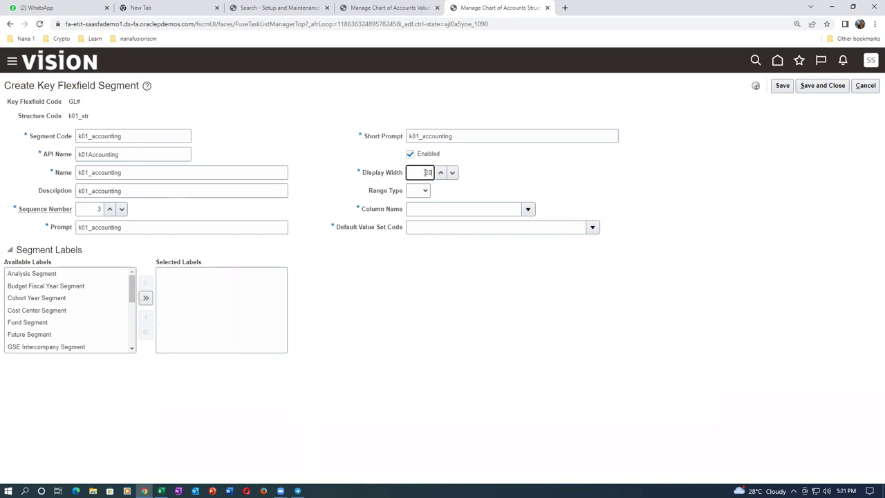
key(Tab)
- Assign column SEGMENT3 and default value set k01_accounting_VS_3 to the segment
click(488, 260)
click(454, 273)
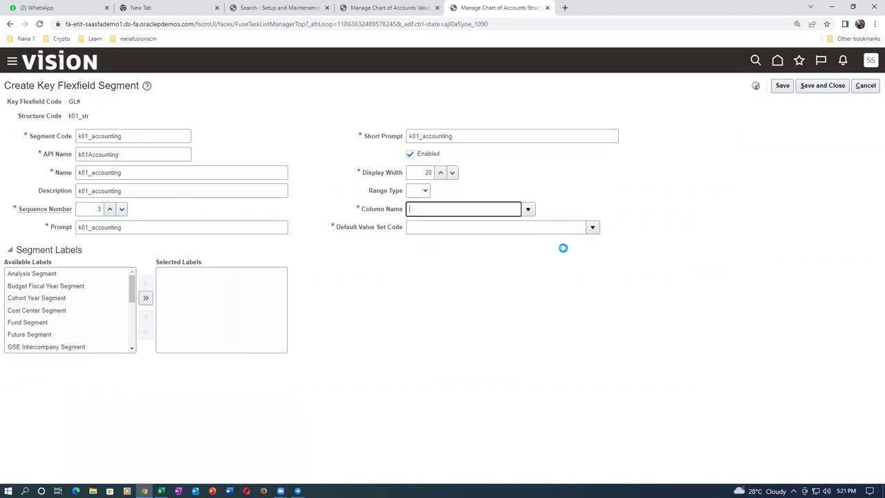
click(592, 228)
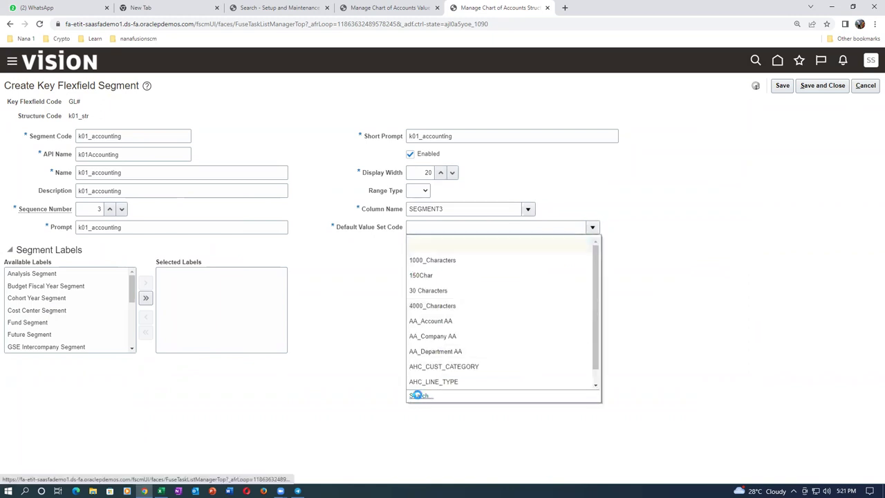
click(418, 396)
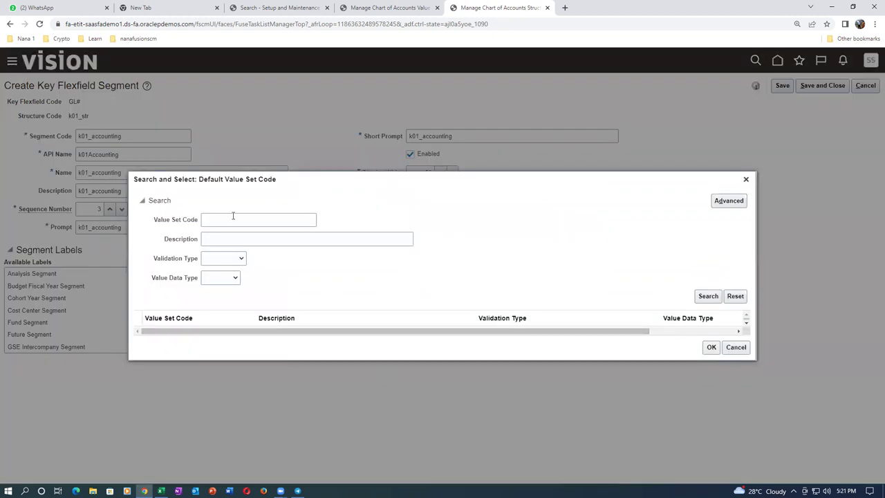
click(232, 218)
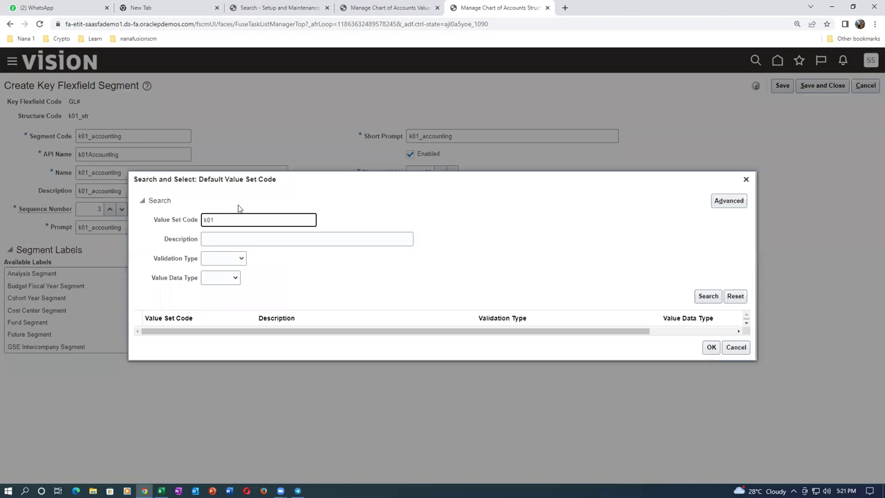
key(Return)
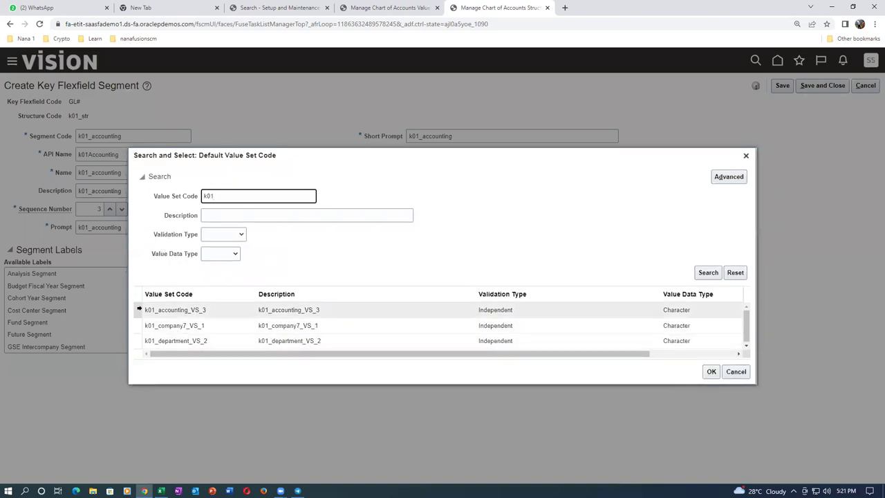
click(710, 373)
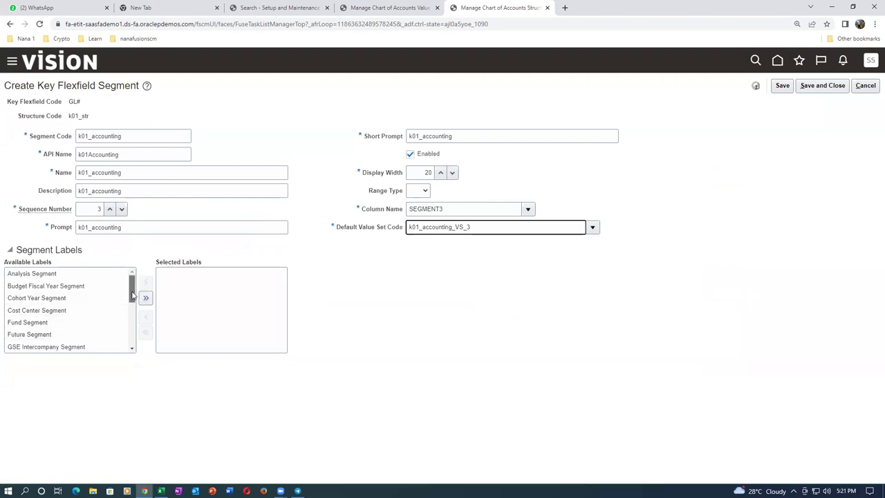
- Add the Natural Account Segment label and save the k01_accounting segment
drag(131, 289, 136, 324)
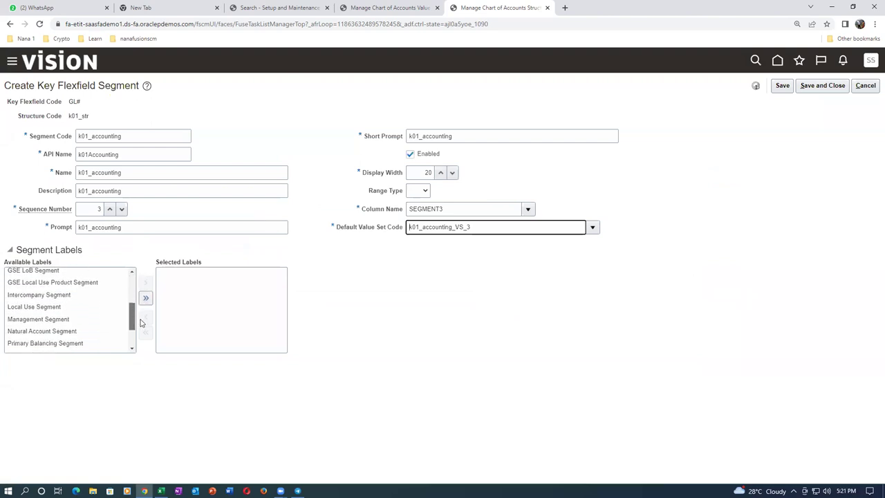
click(79, 335)
click(145, 283)
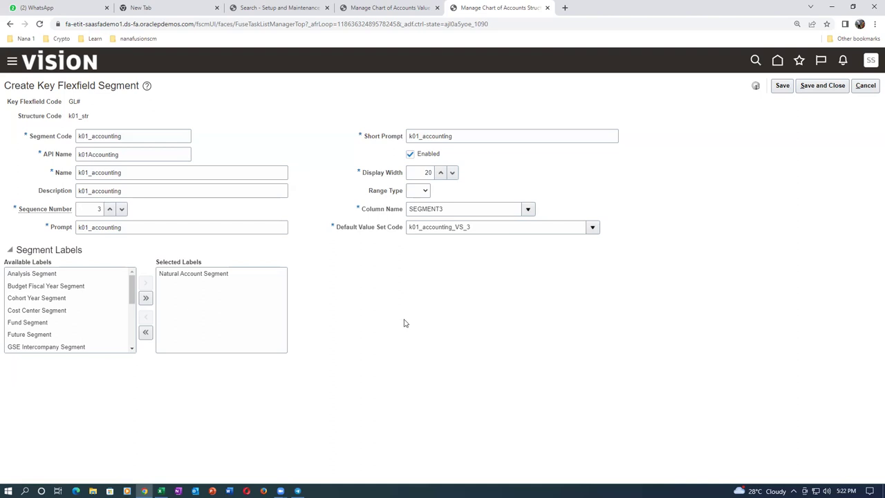
click(815, 86)
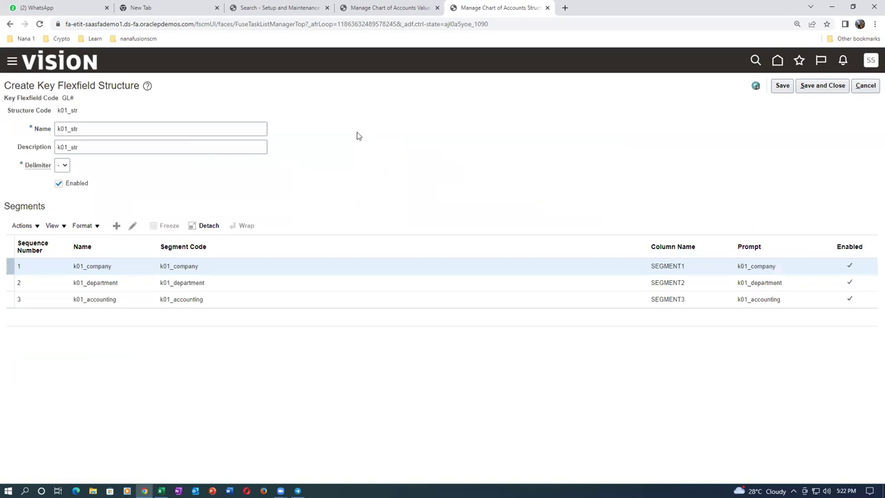
- Save the k01_str structure and go to the GL# structure instances
click(810, 86)
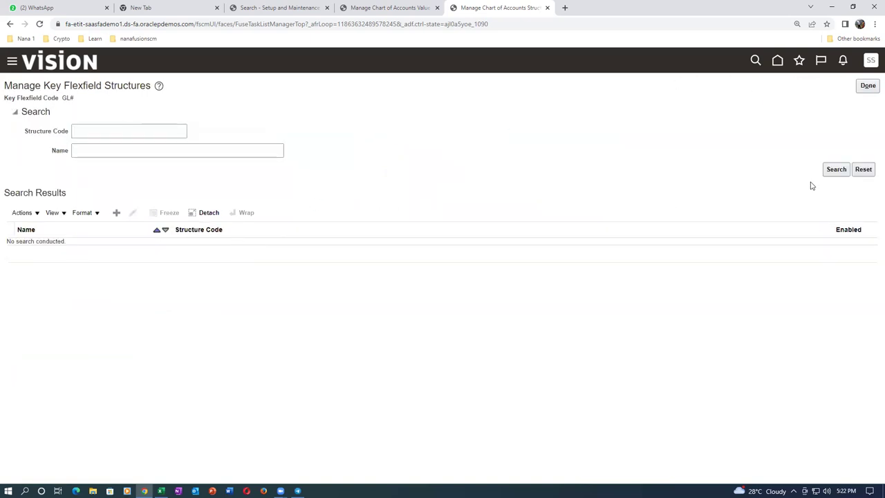
click(867, 86)
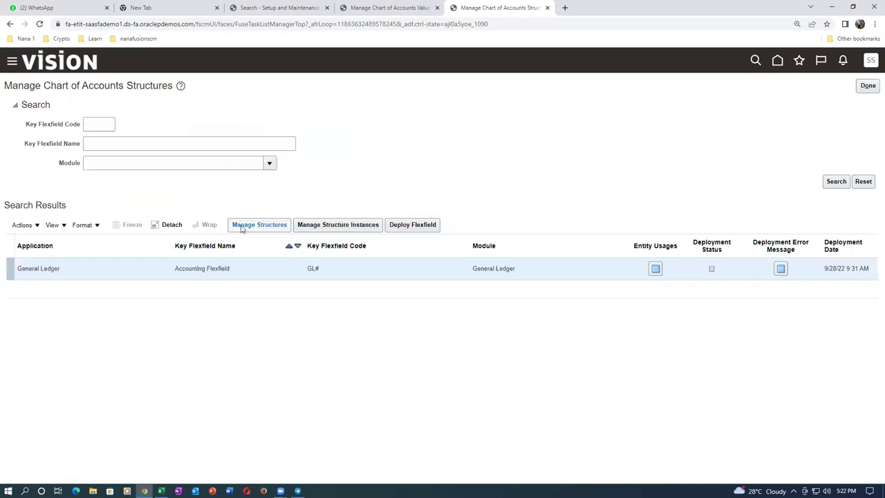
click(355, 225)
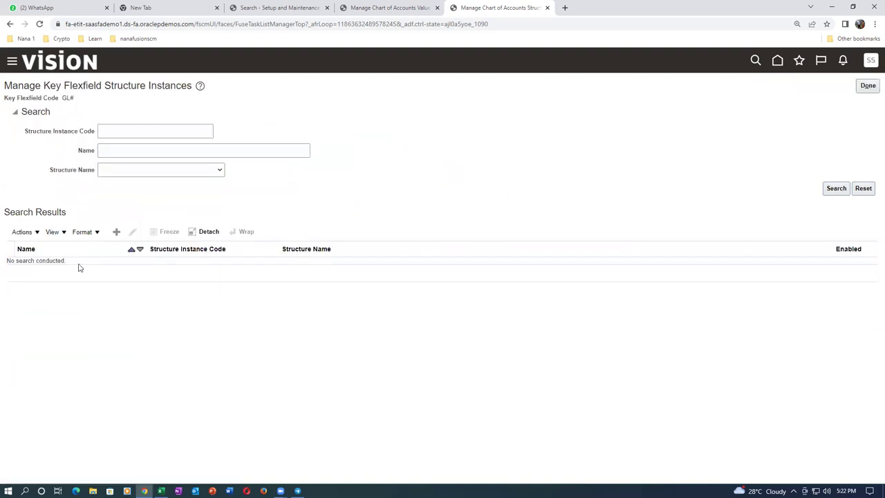
- Create a new structure instance with code, name and description k01_COA
click(116, 233)
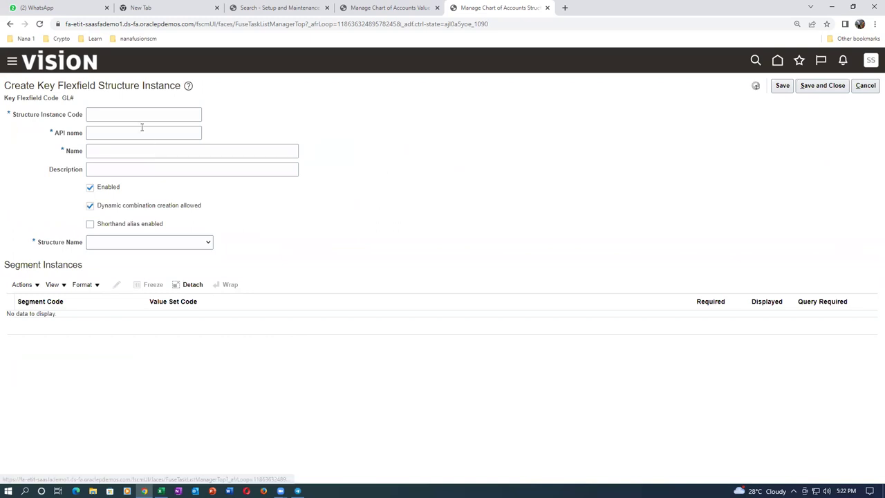
click(129, 113)
text(k01_COA)
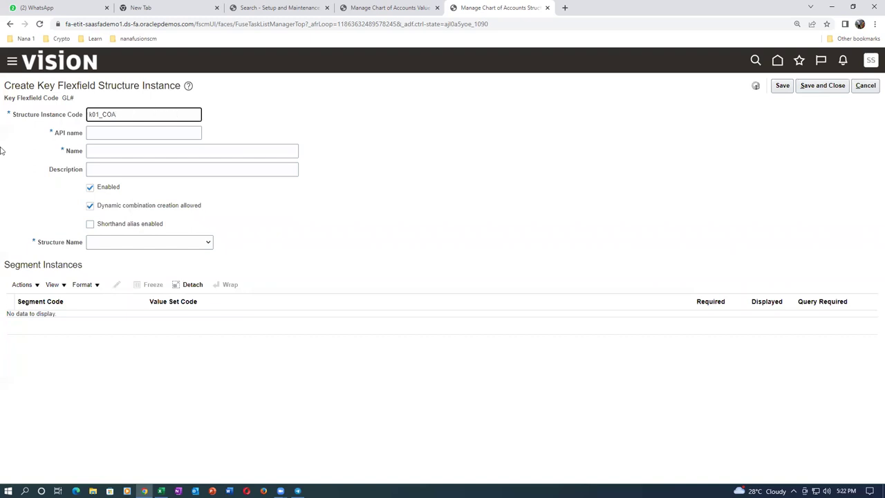
key(ctrl+a)
key(ctrl+c)
click(110, 136)
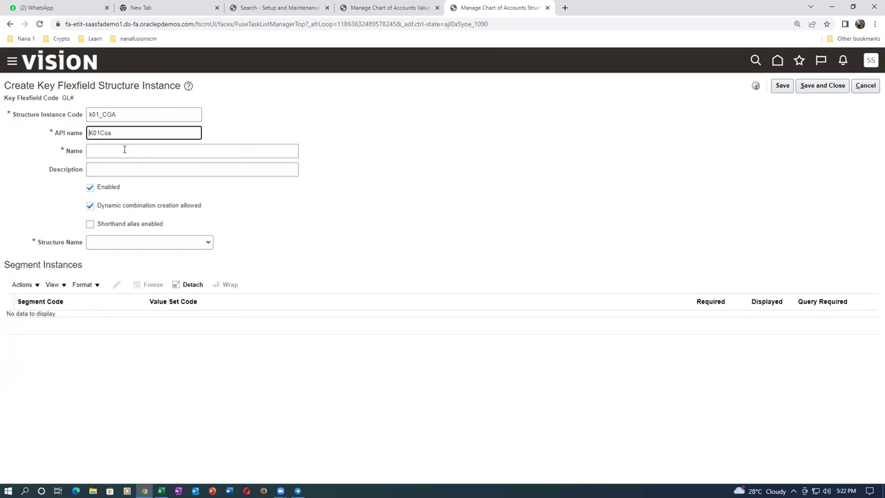
click(124, 150)
key(ctrl+v)
click(131, 169)
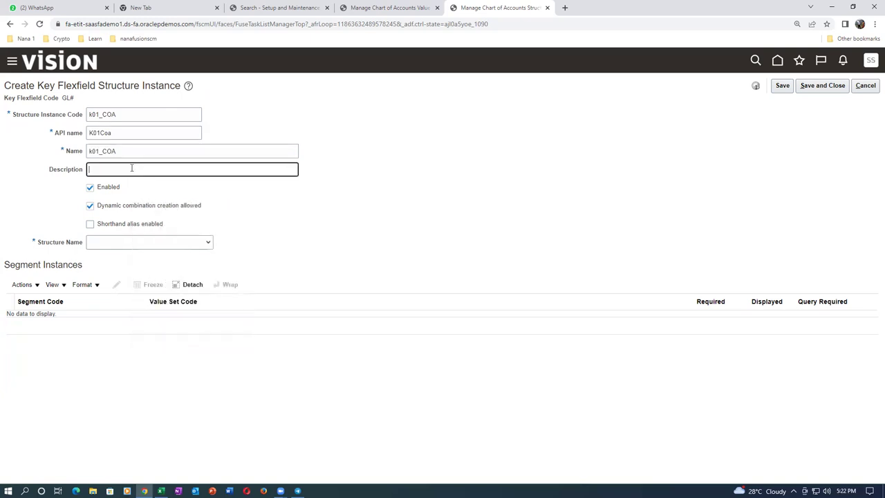
key(ctrl+v)
- Base the k01_COA instance on the k01_str structure
click(152, 241)
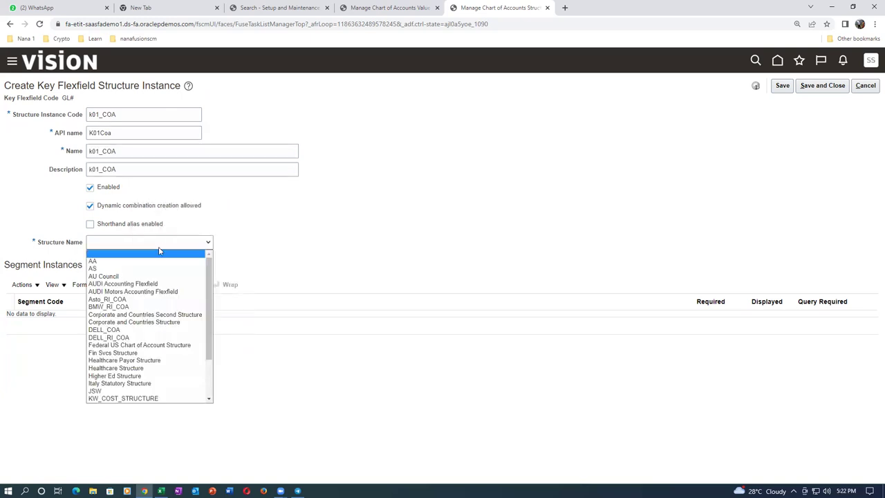
scroll(205, 311, down, 2)
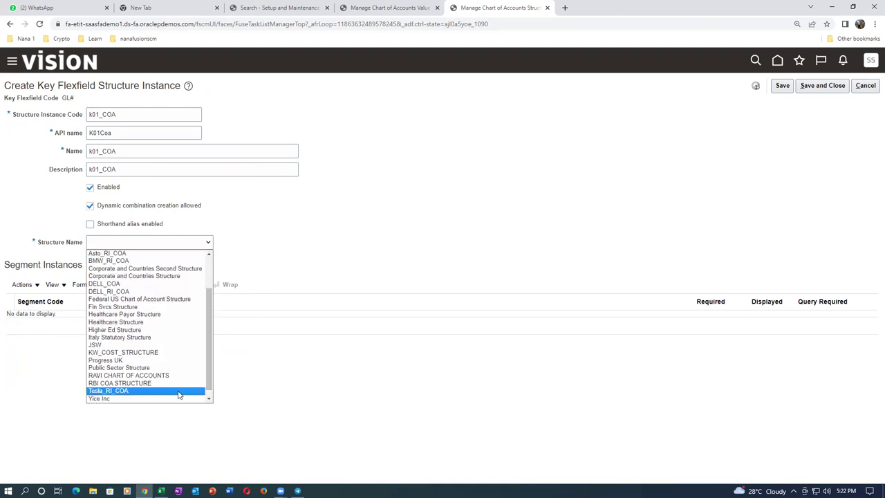
scroll(199, 364, down, 1)
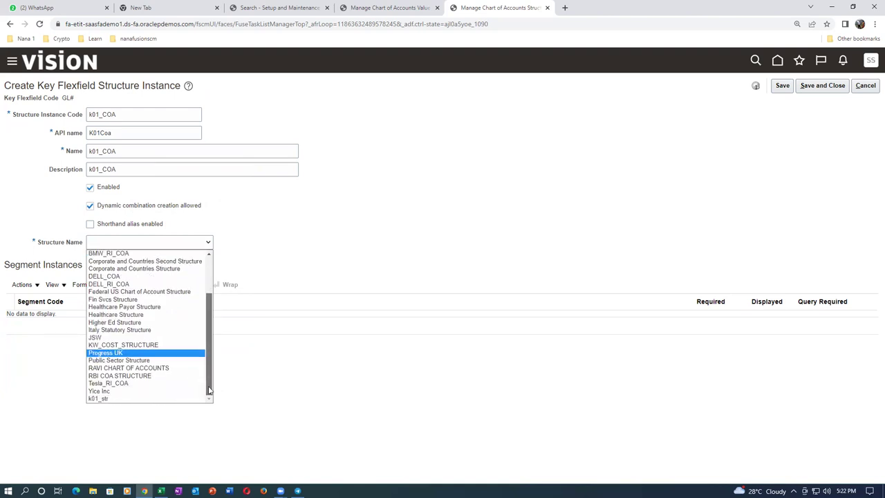
click(172, 398)
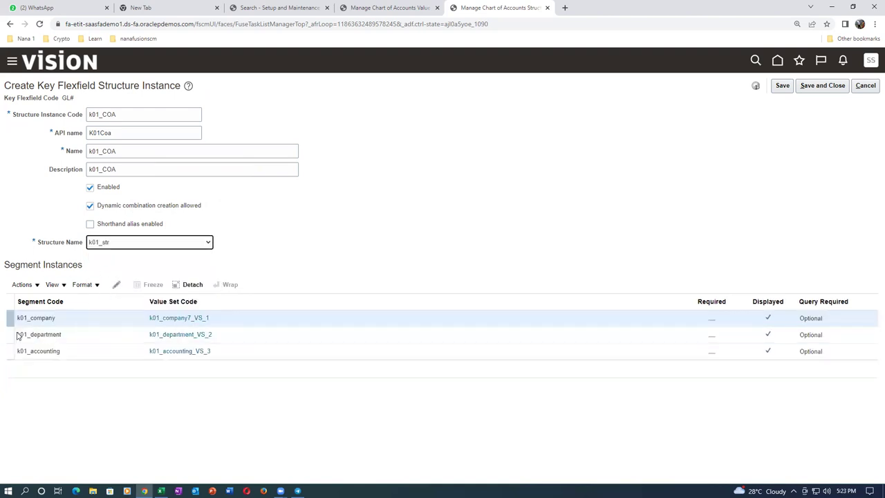
- Mark the k01_company and k01_department segment instances as required
click(10, 321)
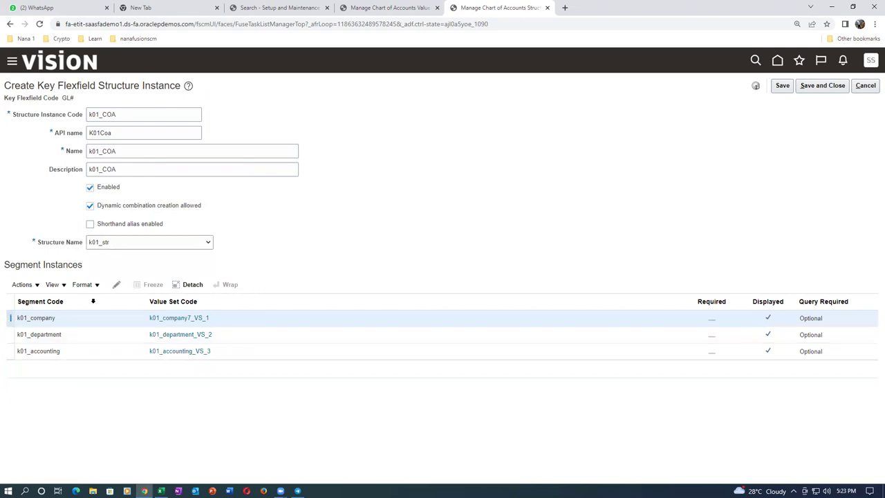
click(116, 284)
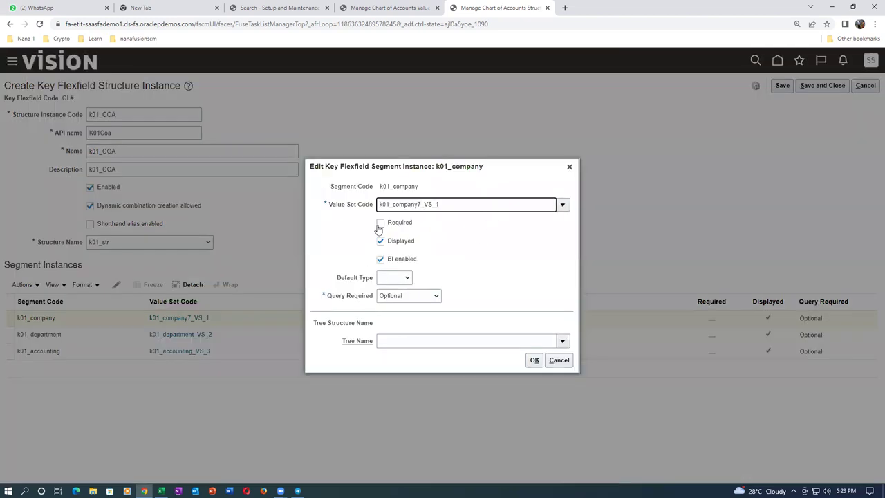
click(381, 223)
click(534, 360)
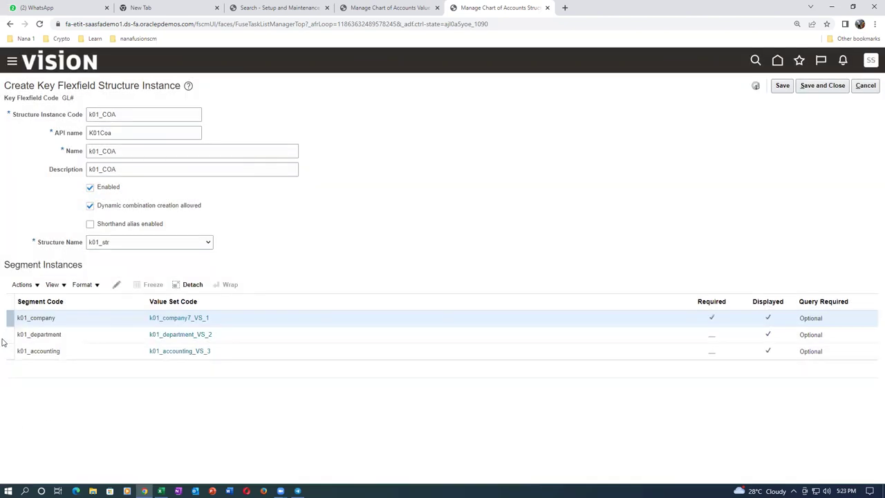
click(3, 337)
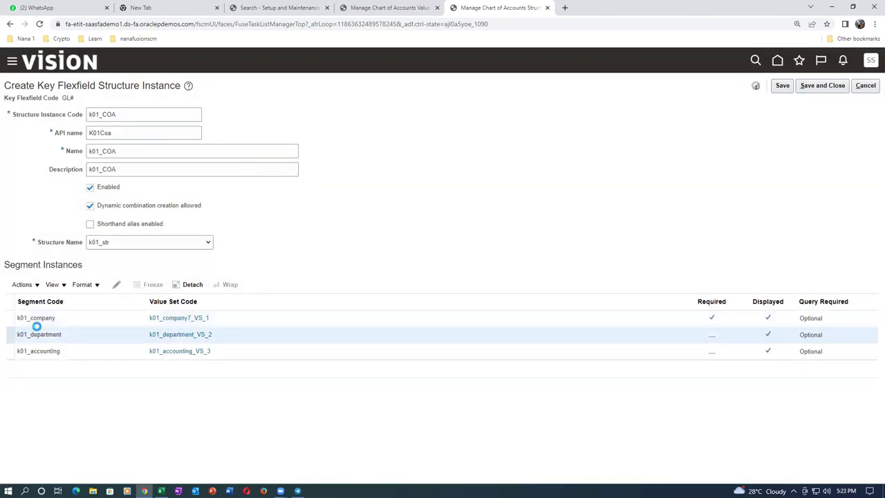
click(117, 285)
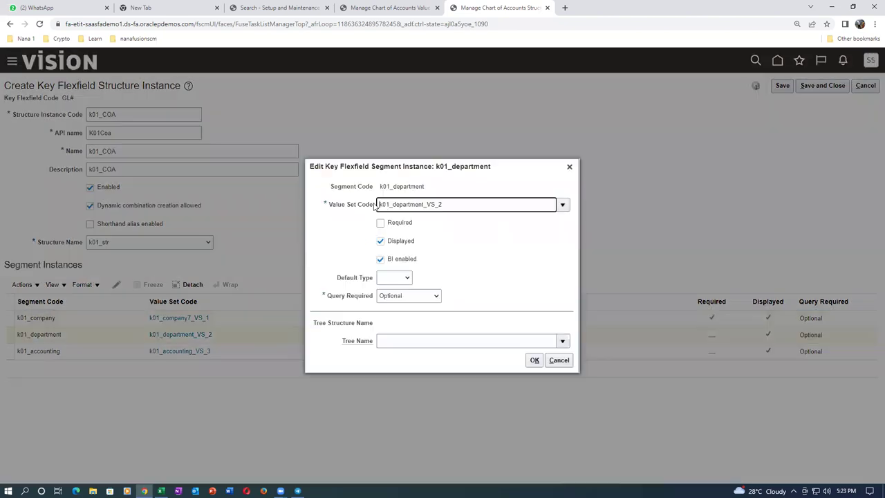
click(381, 223)
click(532, 360)
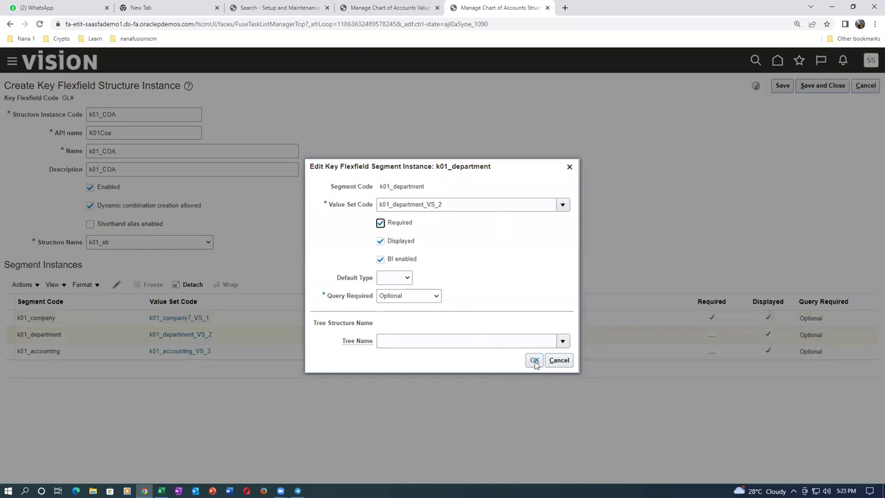
- Mark the k01_accounting segment instance required and save the k01_COA instance
click(8, 351)
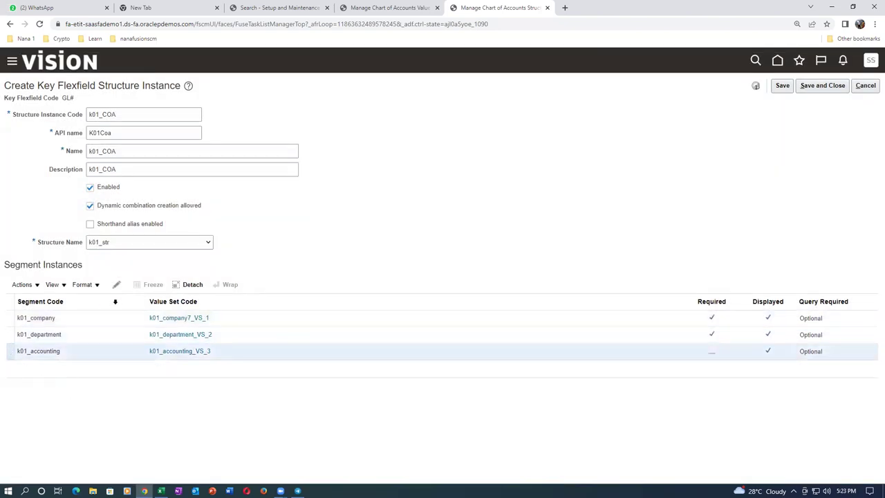
click(117, 285)
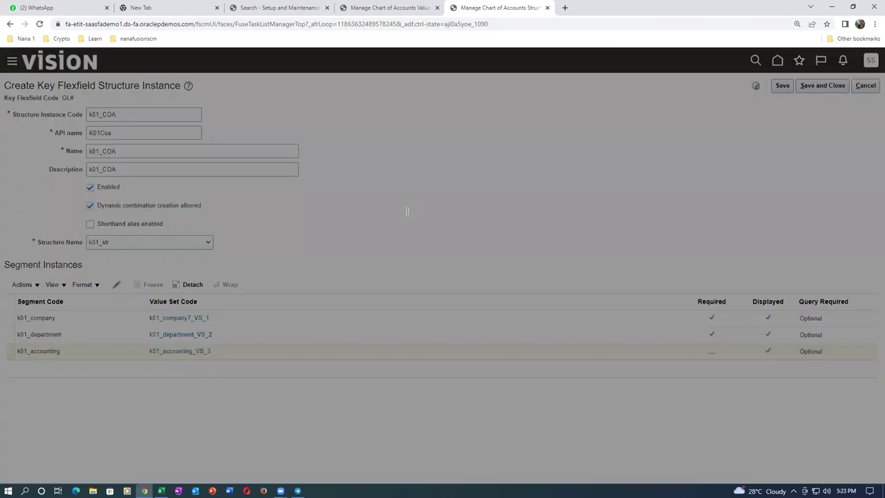
click(381, 223)
click(534, 360)
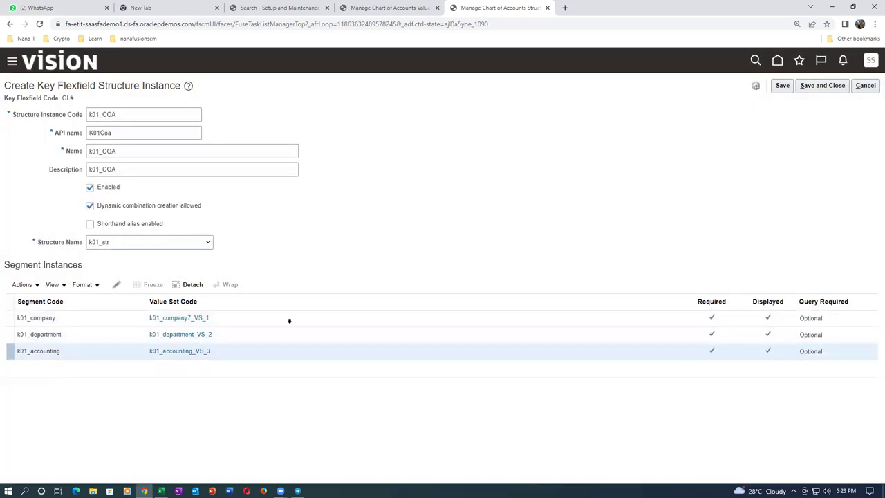
click(834, 90)
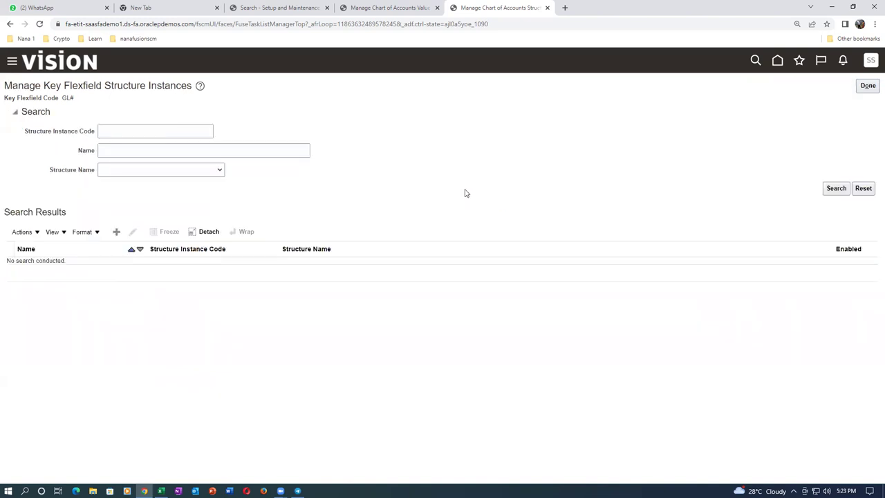
- Return to the chart of accounts structures and deploy the GL# Accounting Flexfield
click(867, 85)
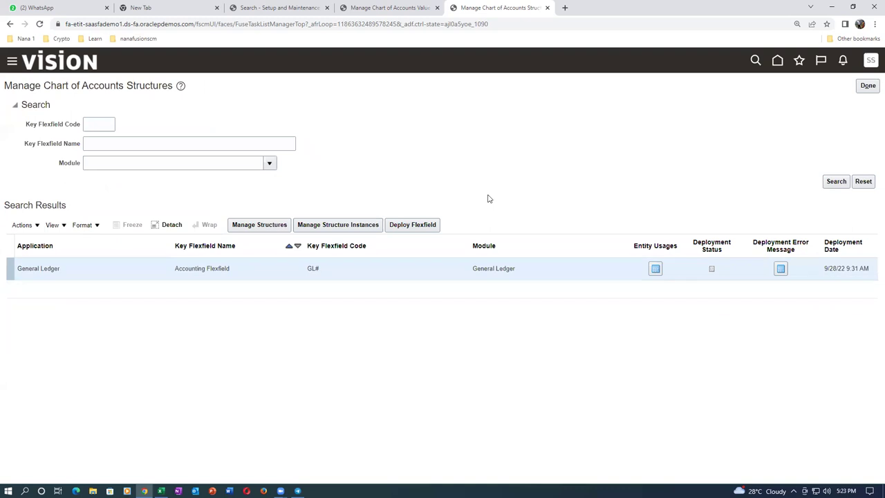
click(408, 226)
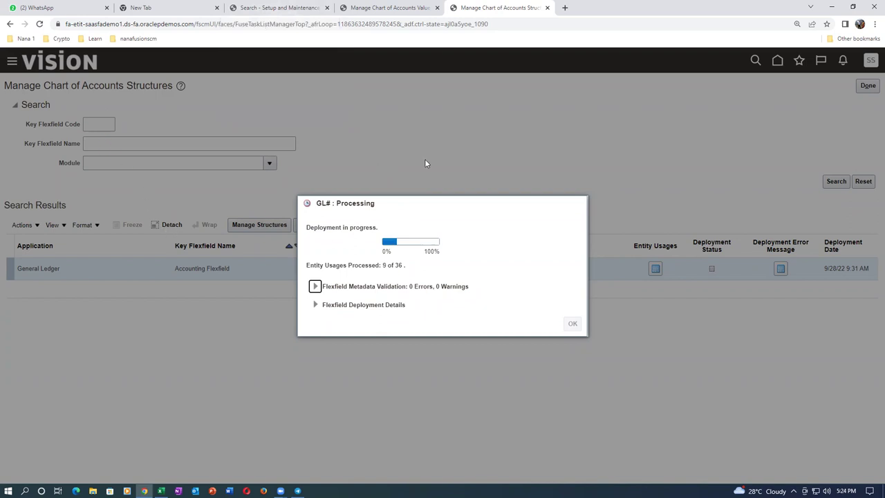
key(alt+Tab)
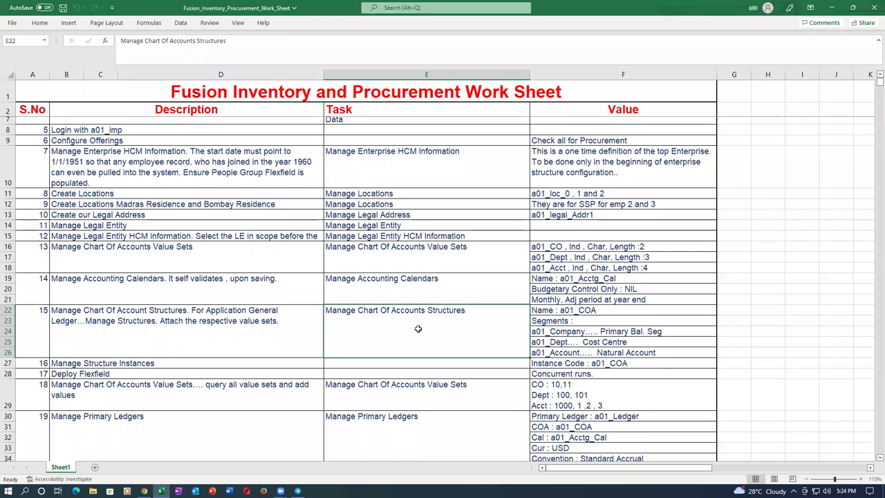
key(Up)
key(Up)
key(Up)
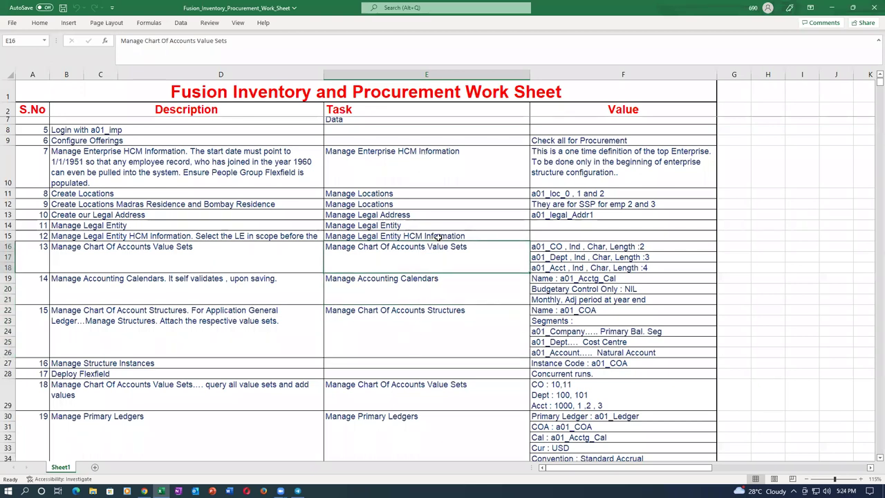
click(432, 325)
scroll(436, 326, down, 2)
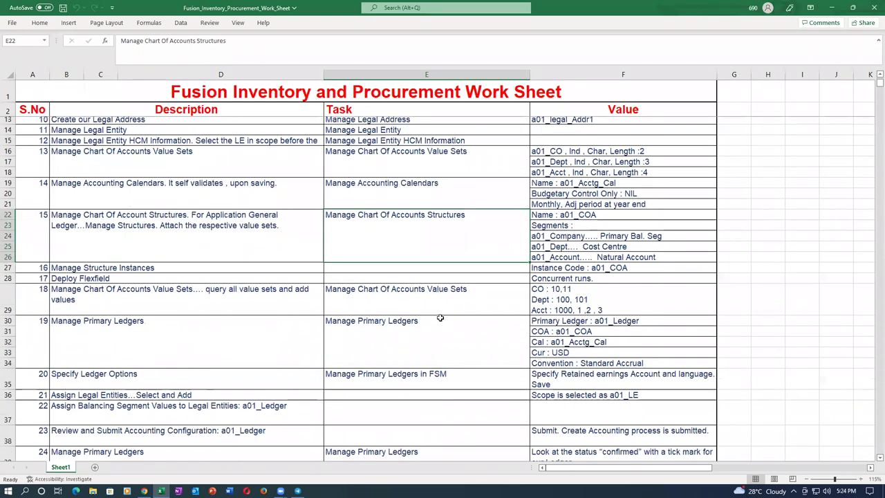
click(109, 281)
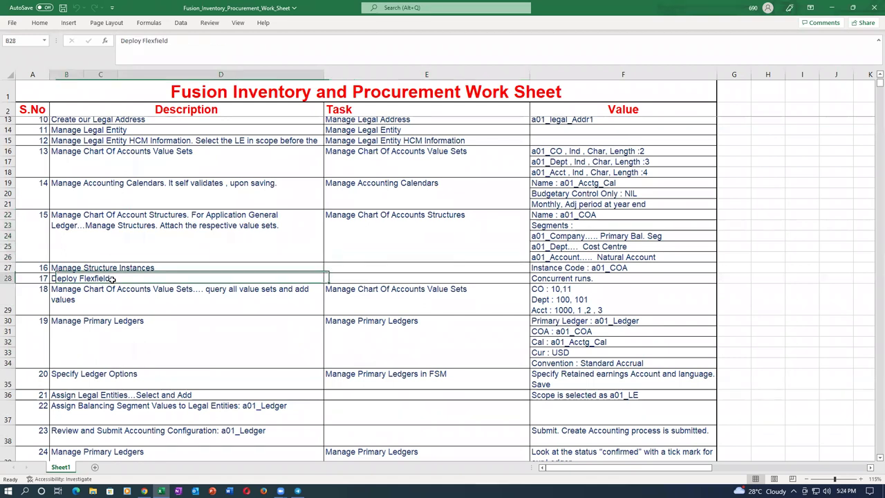
click(446, 311)
scroll(427, 343, down, 4)
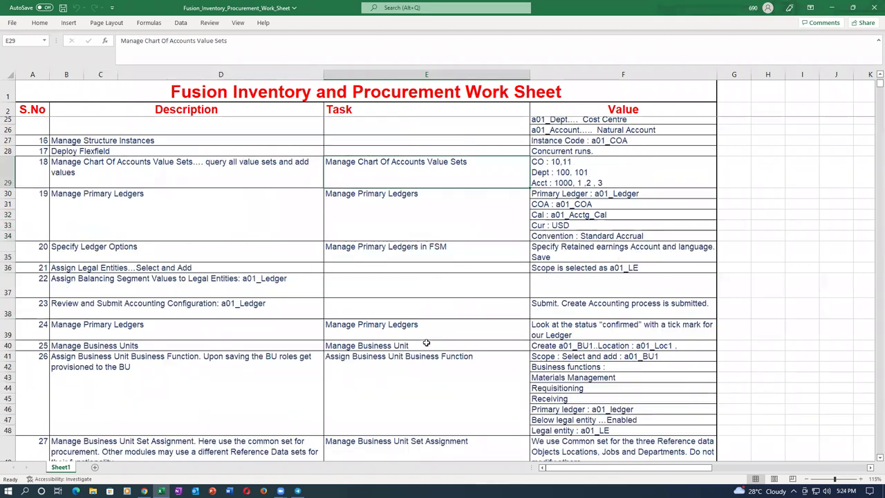
scroll(427, 343, down, 4)
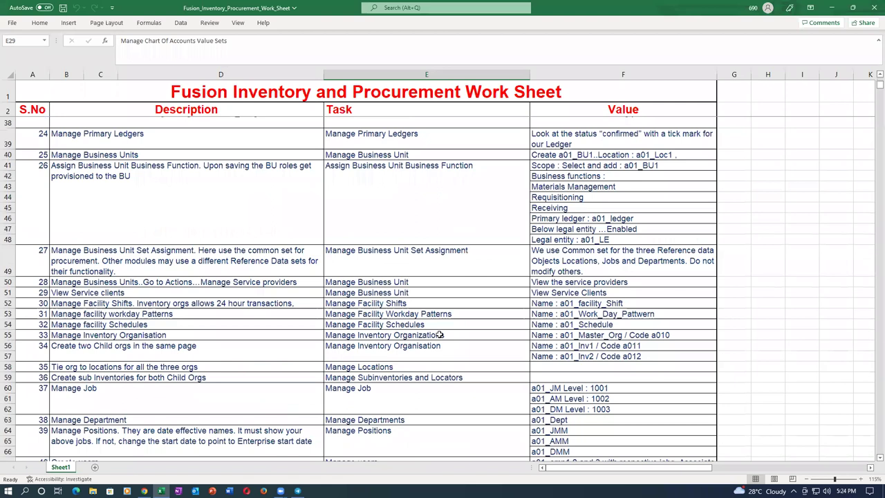
click(370, 304)
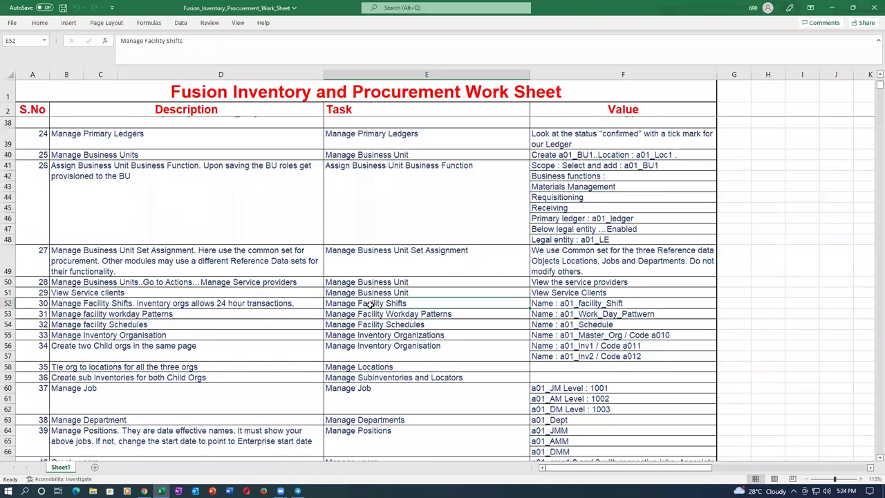
key(alt+Tab)
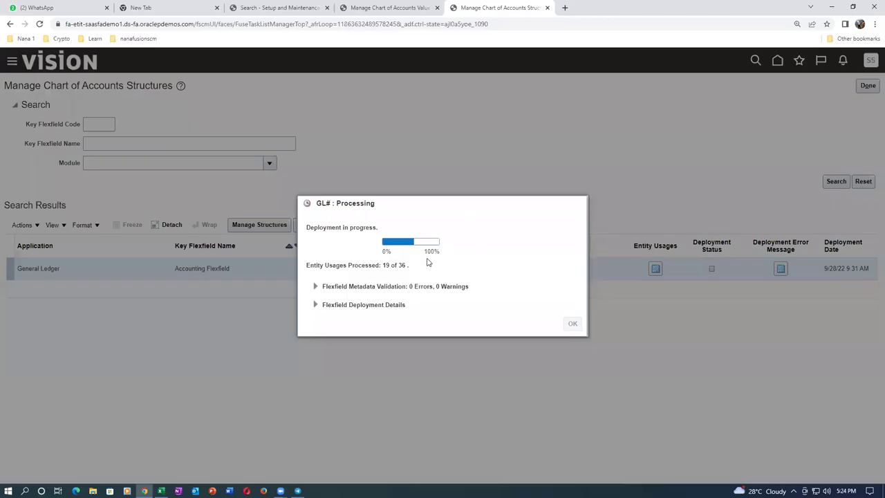
- Search the Setup and Maintenance tasks for 'Manage Facility Shifts'
click(270, 9)
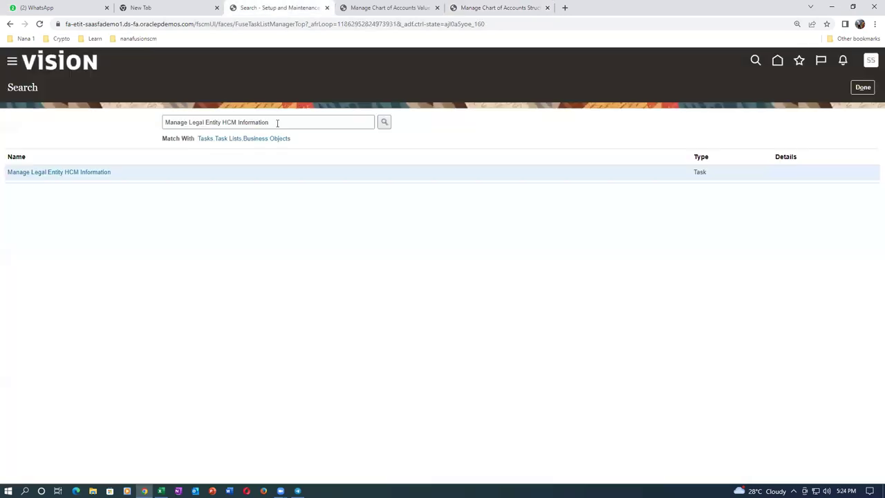
drag(277, 123, 115, 162)
text(Manage Facility Shifts)
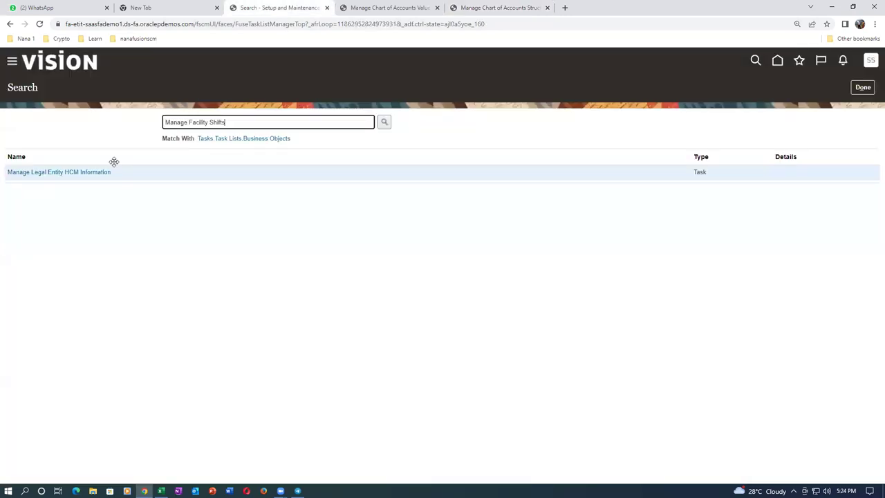
key(Return)
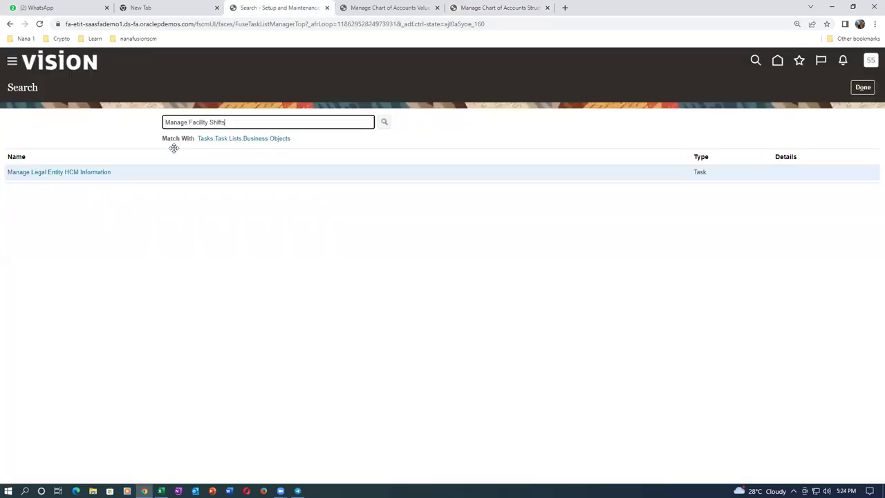
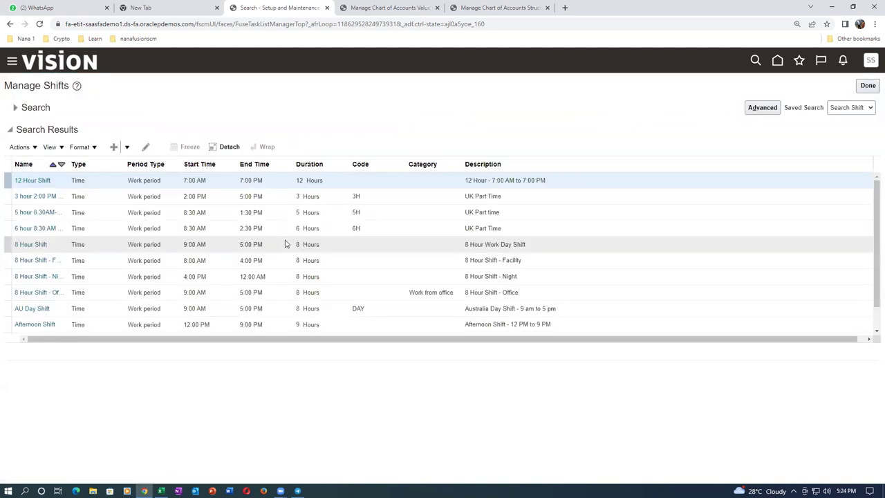
- Create a new time shift named 'k01 facility_shift', with the same description and code k01
click(114, 147)
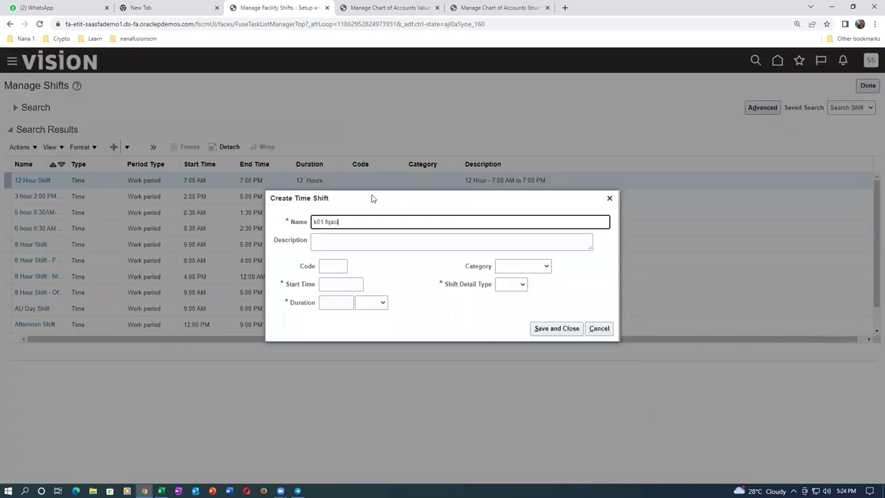
text(k01 fqacility_shift)
triple_click(349, 222)
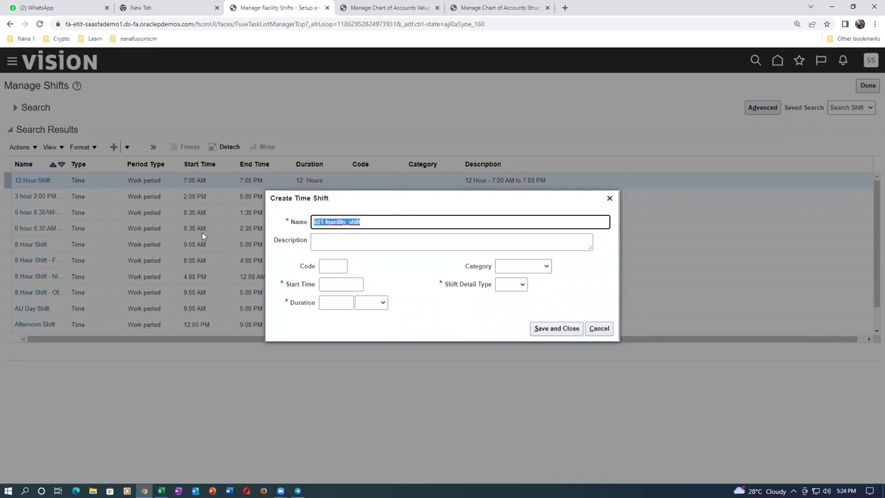
click(329, 222)
key(BackSpace)
drag(366, 222, 319, 229)
key(ctrl+c)
click(336, 241)
key(ctrl+v)
click(335, 268)
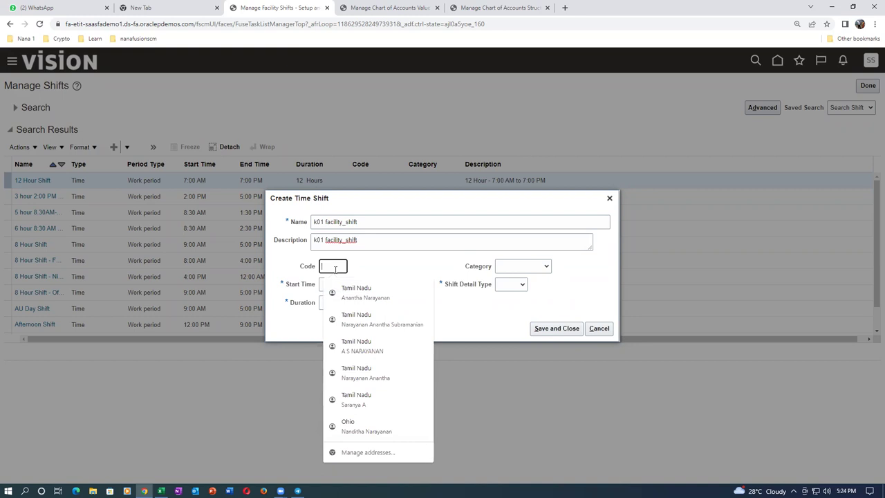
text(k01)
- Set the shift to start at 8:00 AM for 8 Hours, category Work from office, detail None
key(Tab)
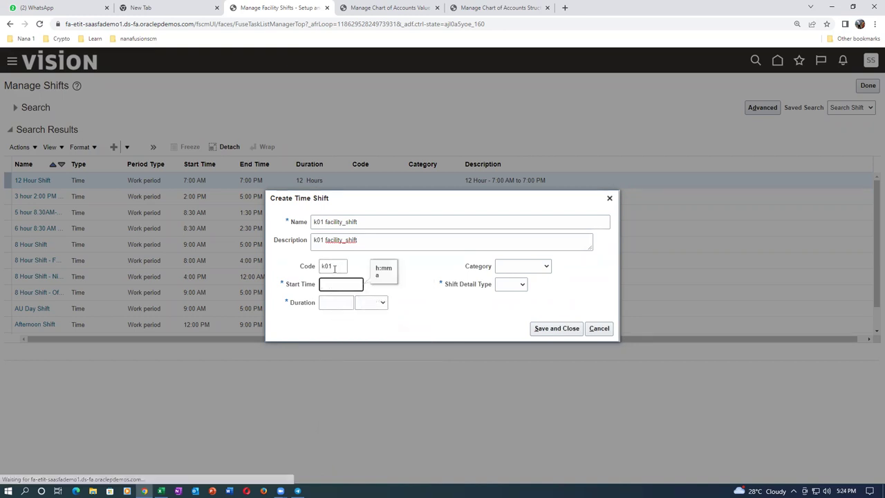
text(8:00 AM)
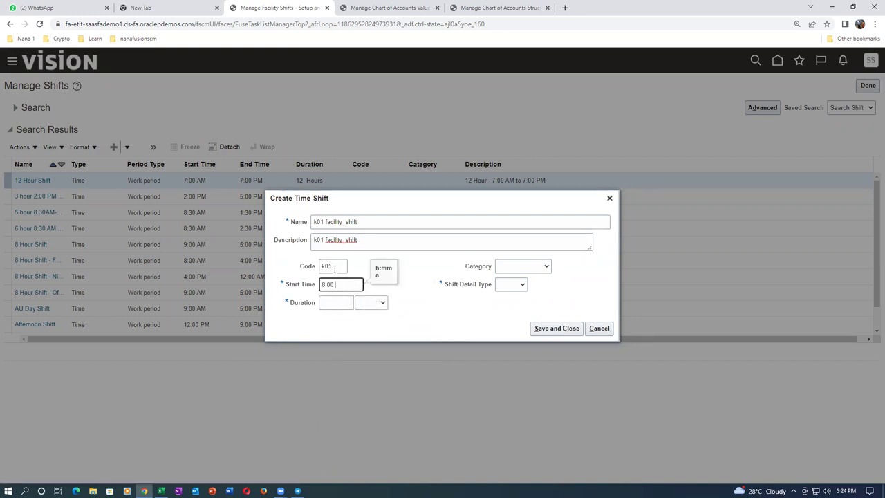
click(345, 302)
text(8)
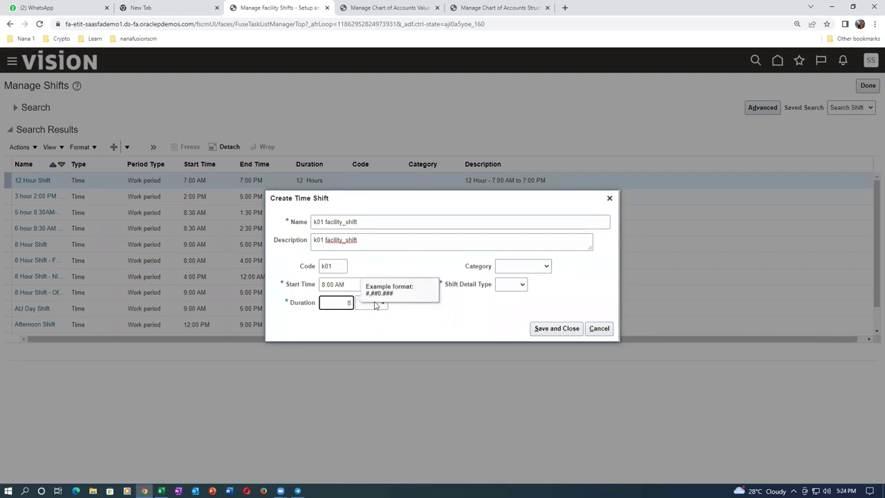
click(376, 305)
click(373, 323)
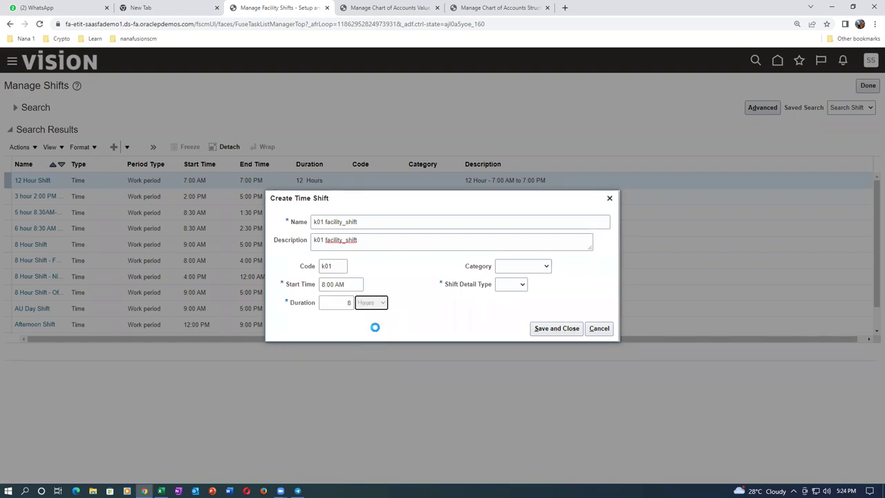
click(520, 269)
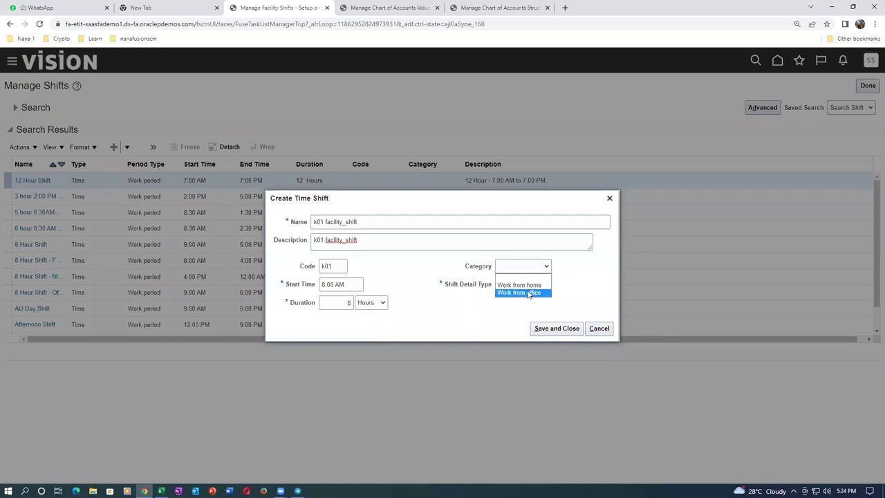
click(519, 291)
click(516, 288)
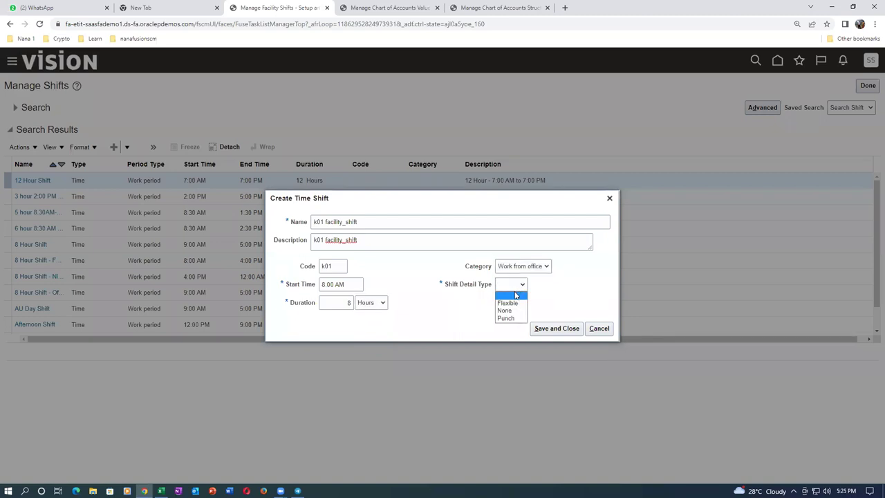
click(518, 313)
- Save the shift and select Manage Facility Workday Patterns in the setup worksheet
click(546, 329)
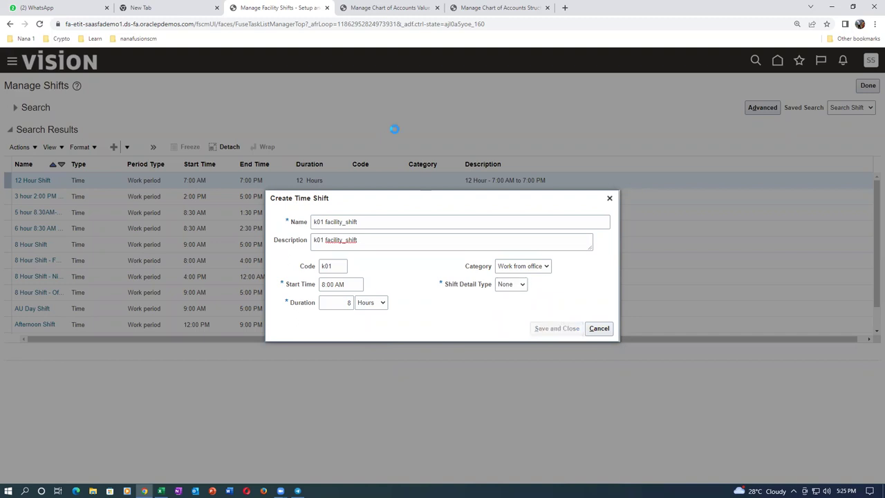
key(alt+Tab)
click(420, 315)
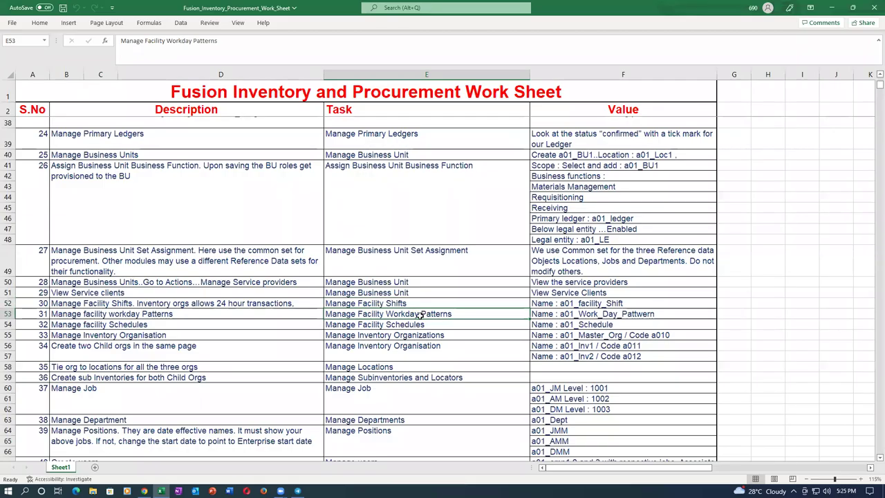
- Search for and open Manage Facility Workday Patterns, then start a new workday pattern
key(alt+Tab)
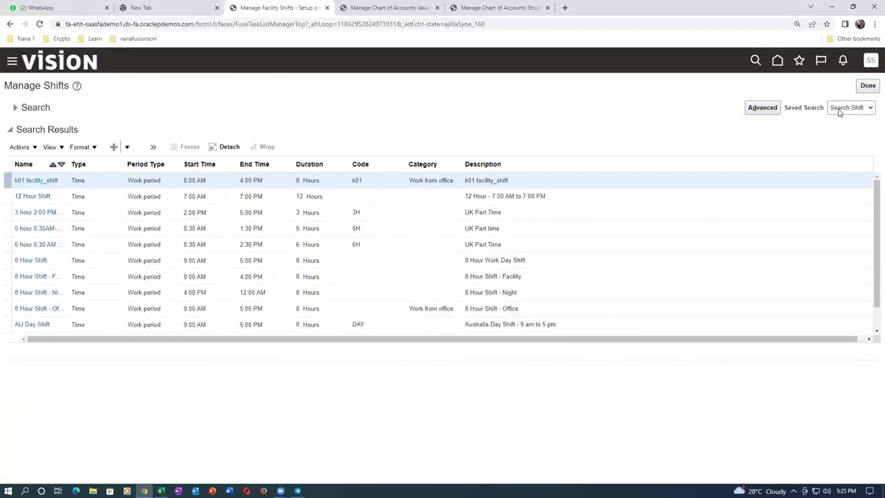
click(868, 85)
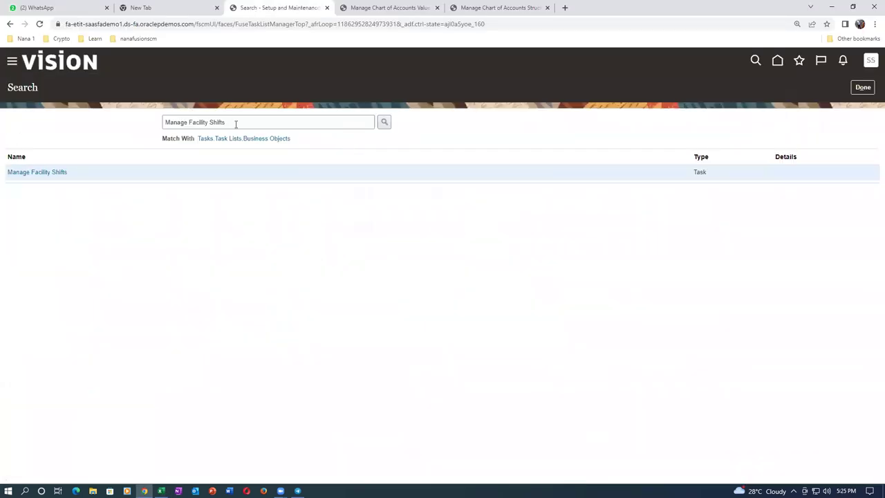
text(Manage Facility Workday Patterns)
key(Return)
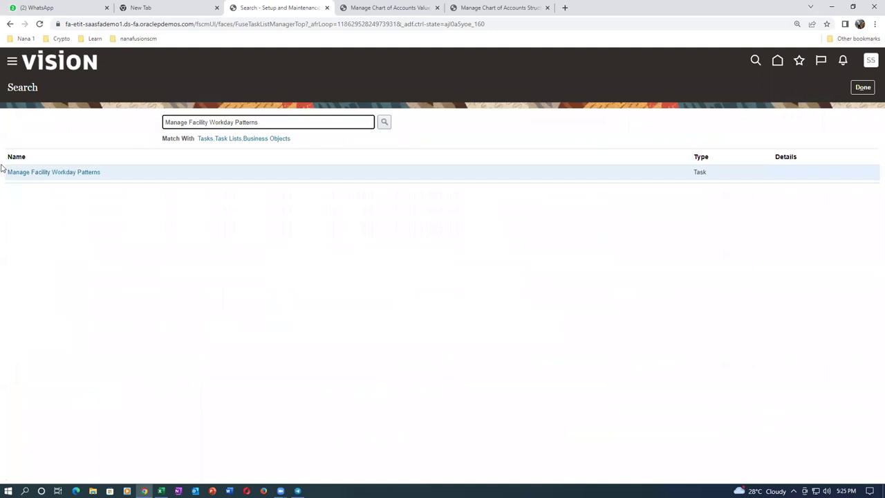
click(34, 174)
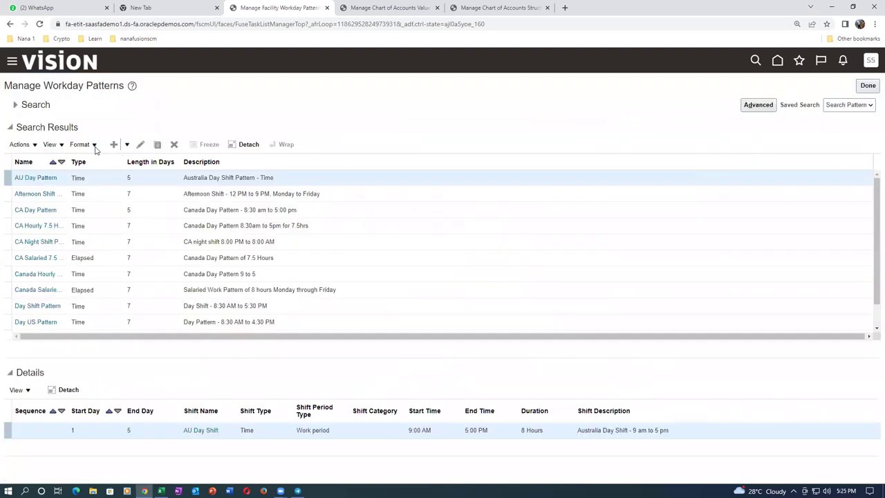
click(114, 144)
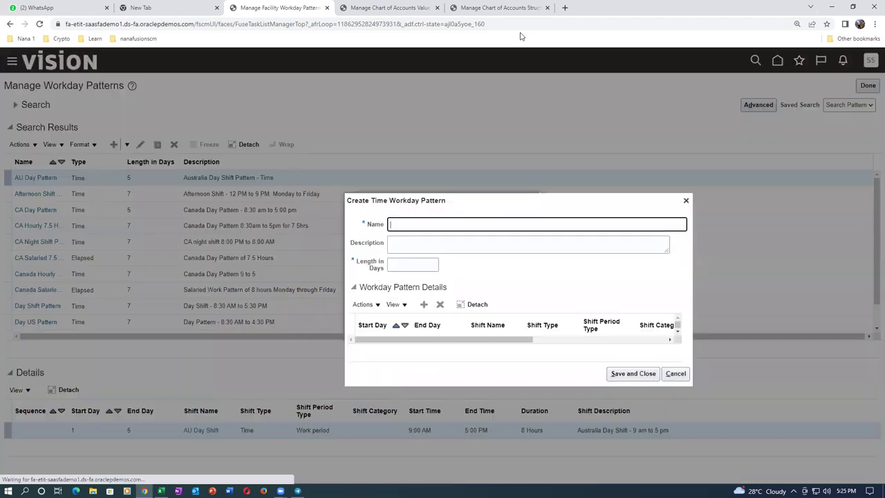
- Name the workday pattern k01_WDP, with the same description and a length of 7 days
click(510, 8)
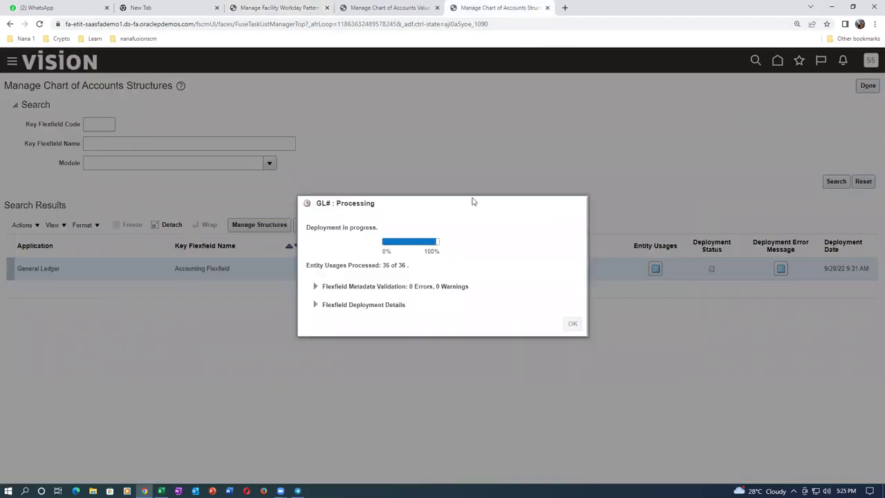
click(266, 8)
text(k01_WDP)
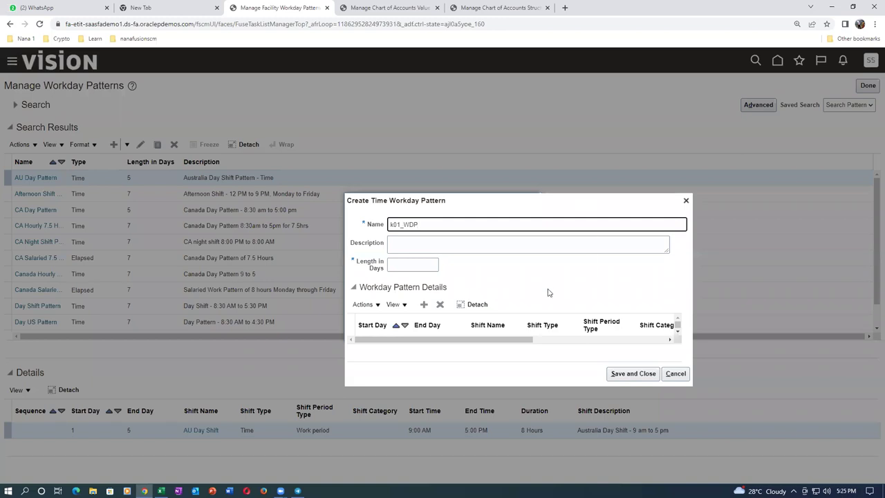
key(ctrl+a)
key(ctrl+c)
click(433, 247)
key(ctrl+v)
click(419, 267)
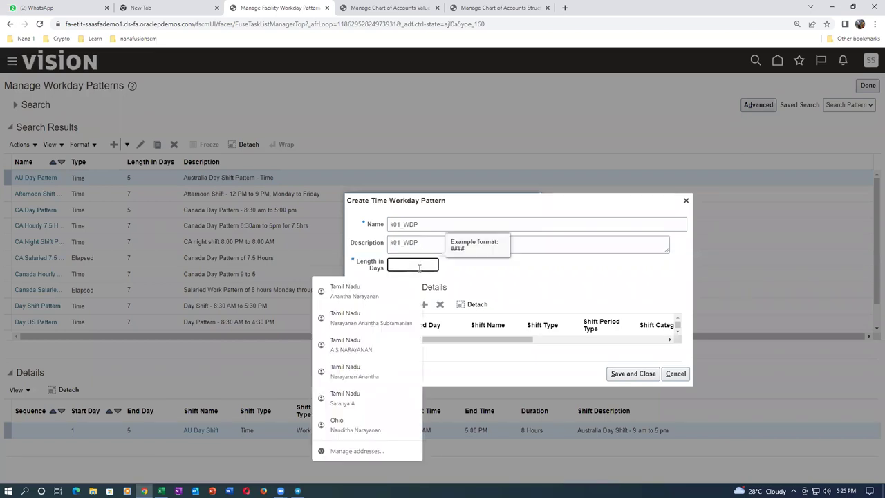
text(7)
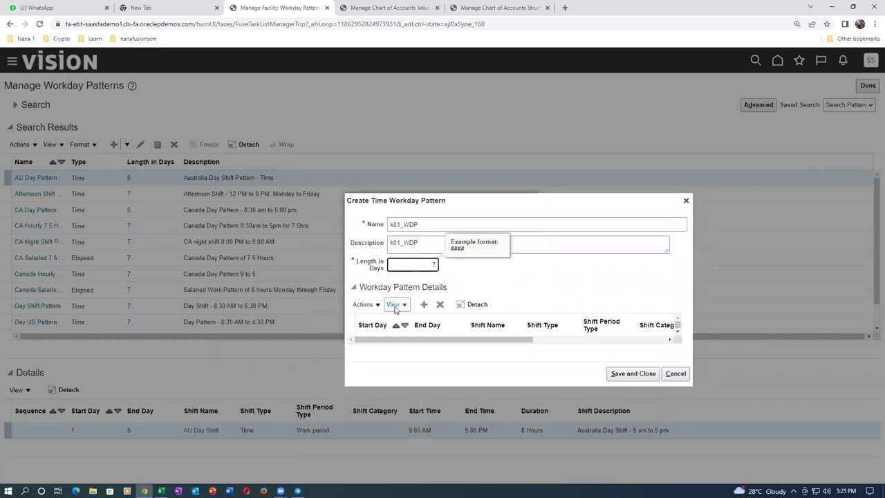
- Add a detail row for days 1 to 7 on shift k01 facility_shift and save the pattern
click(424, 304)
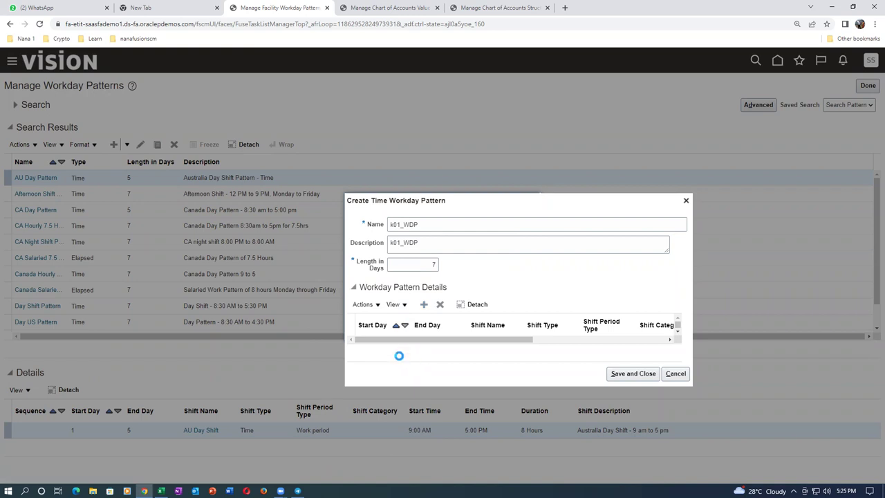
click(388, 349)
text(1)
key(Tab)
text(7)
click(483, 349)
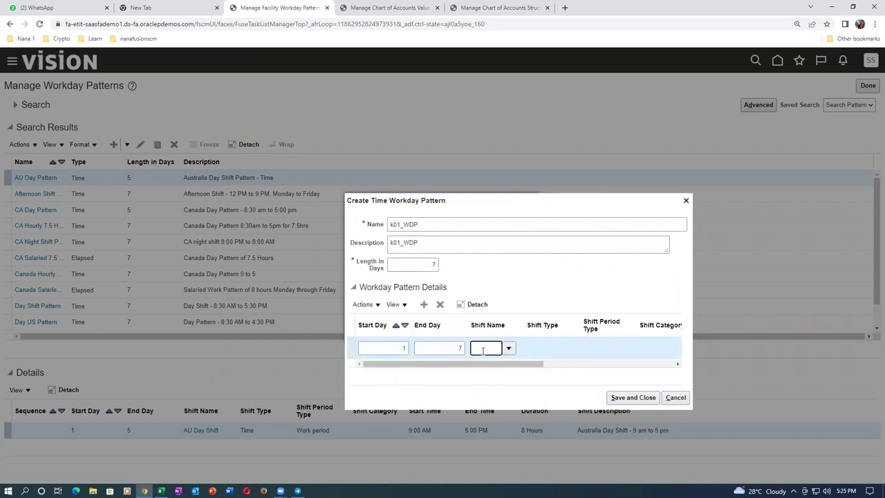
text(k01)
key(Tab)
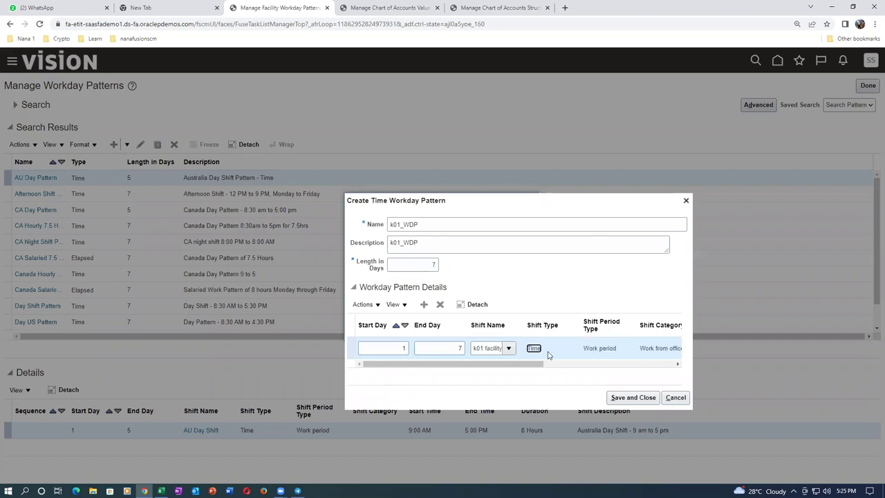
click(633, 398)
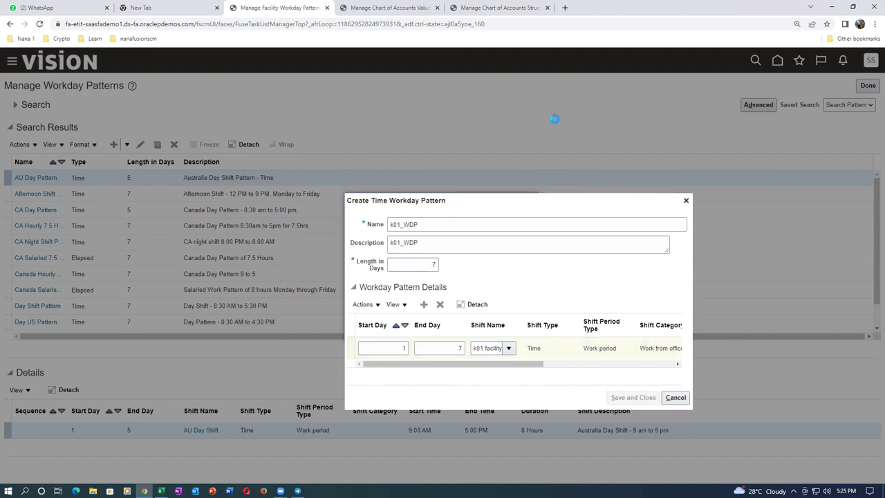
click(374, 8)
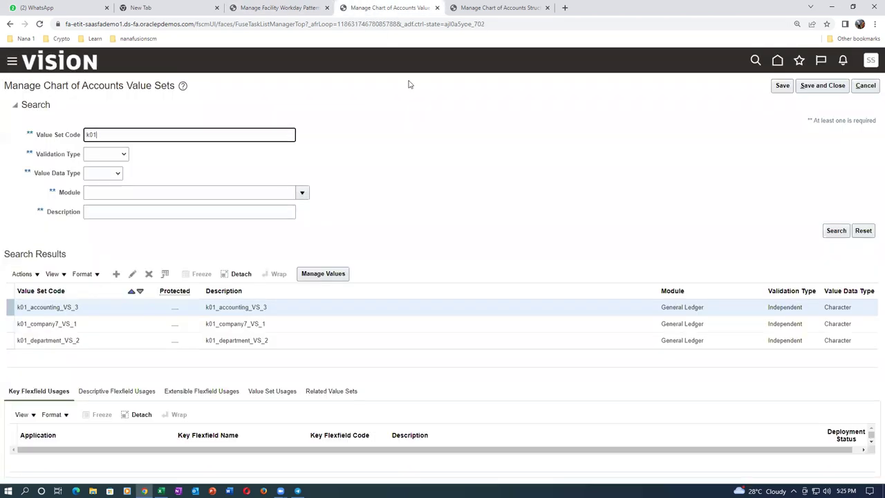
- Copy 'Manage Facility Schedules' from the worksheet and open that task in Setup and Maintenance
click(824, 86)
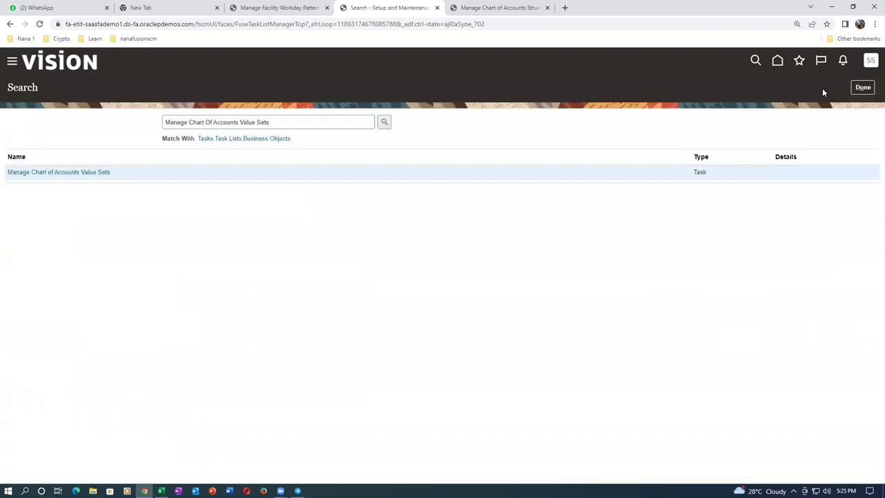
key(alt+Tab)
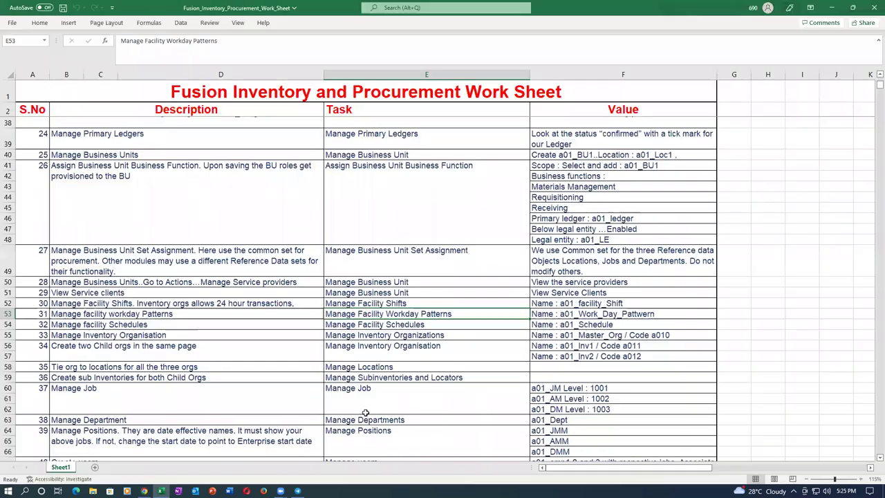
click(377, 324)
key(ctrl+c)
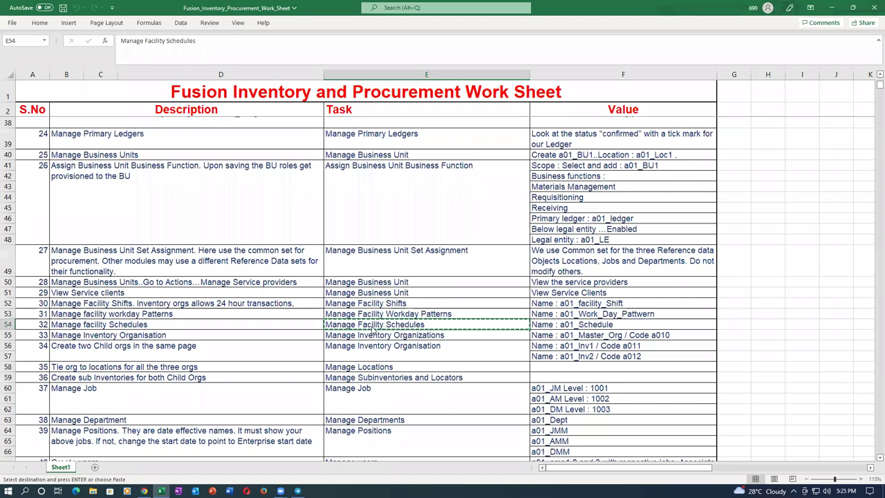
key(alt+Tab)
drag(269, 122, 137, 137)
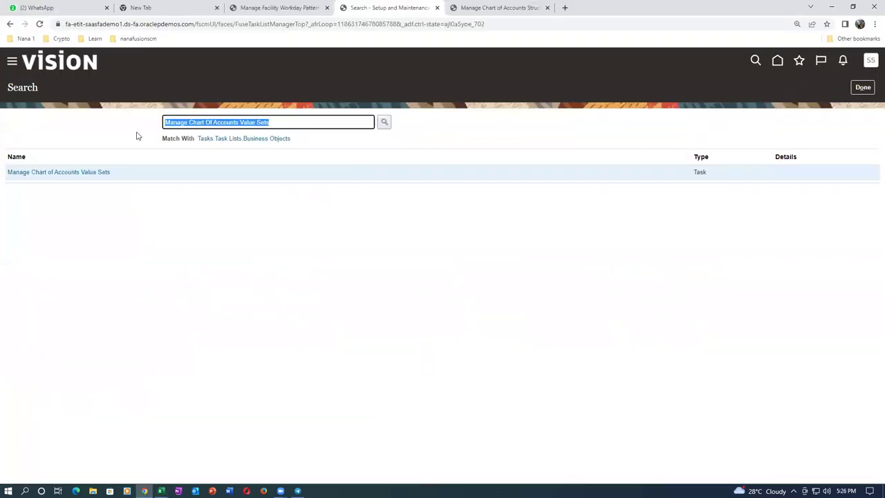
key(ctrl+v)
key(Return)
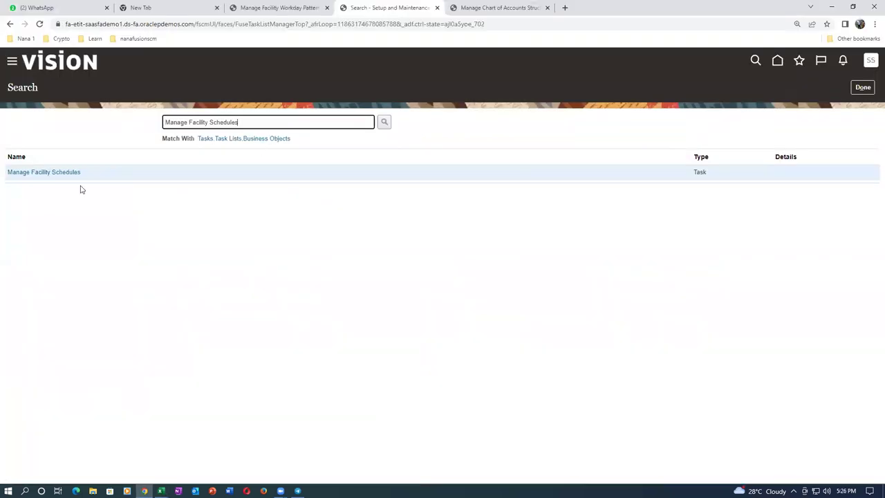
click(76, 177)
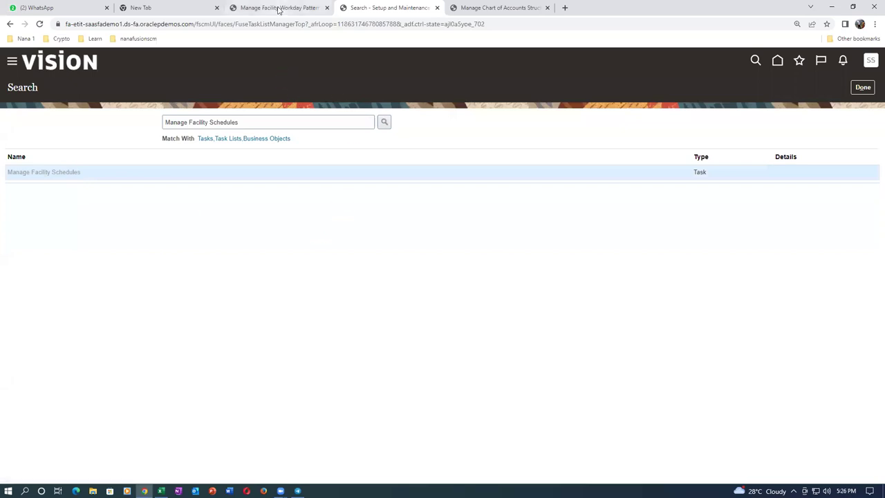
click(279, 7)
click(867, 85)
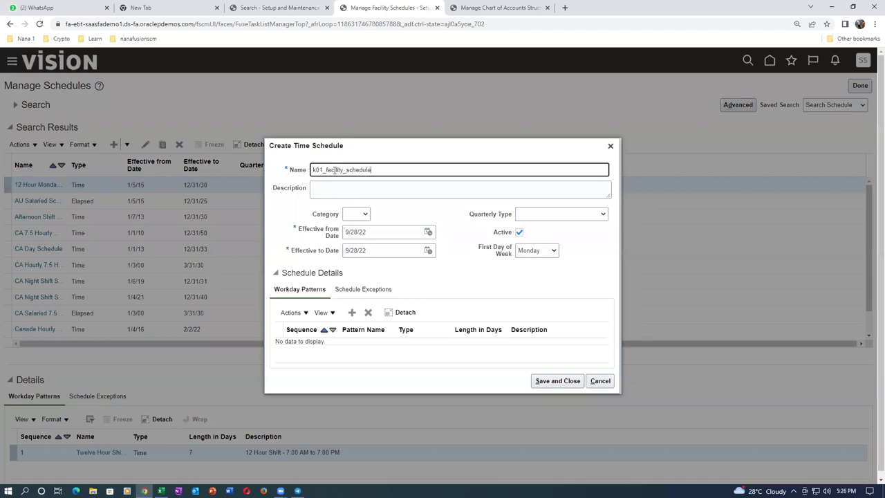
- Give k01_facility_schedule a matching description, category Work, end date 9/28/26 and quarterly type 4-4-5
drag(393, 171, 118, 185)
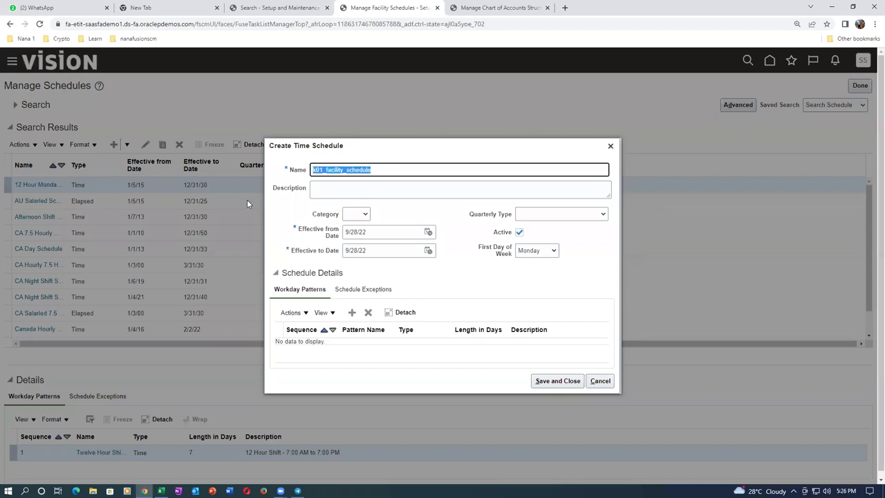
click(331, 193)
key(ctrl+v)
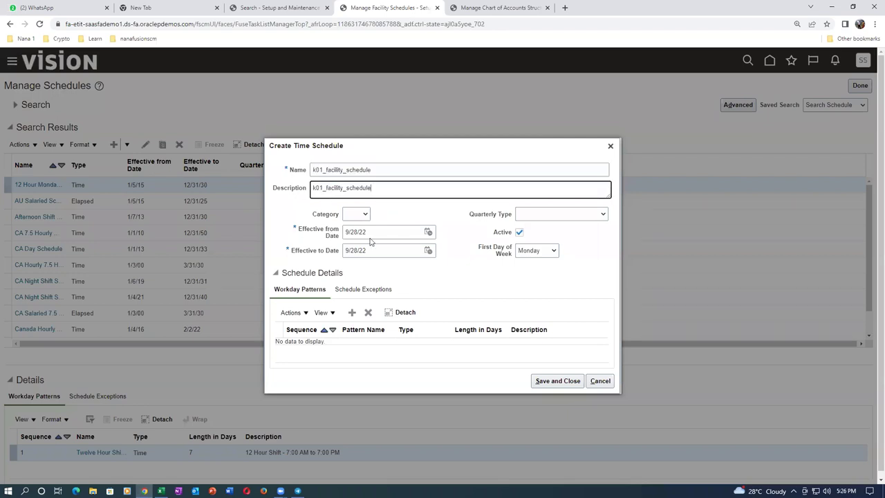
click(356, 215)
click(353, 239)
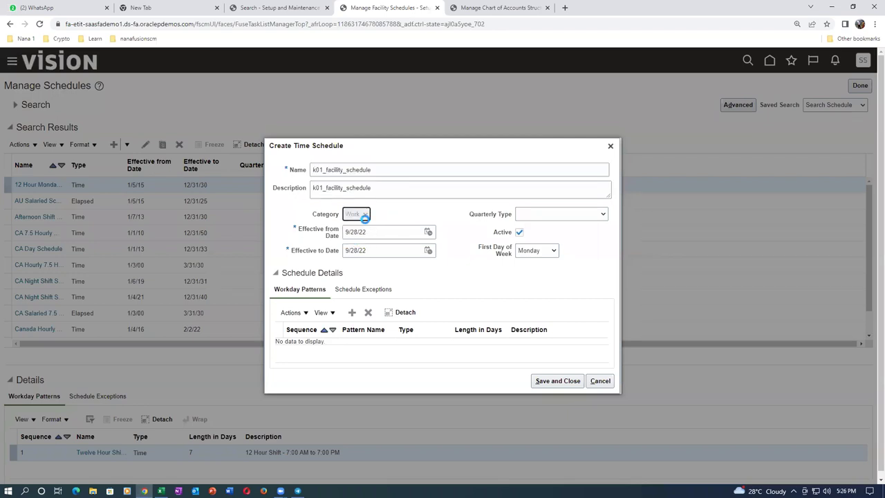
click(375, 250)
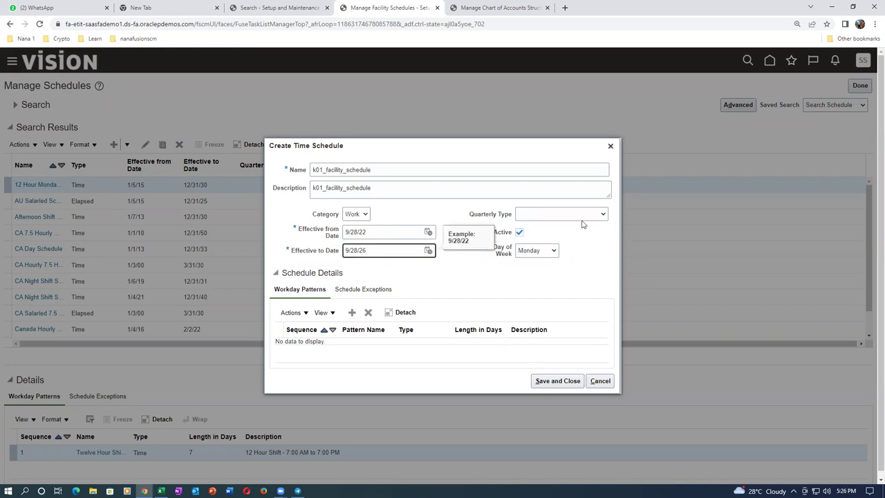
click(559, 215)
click(569, 243)
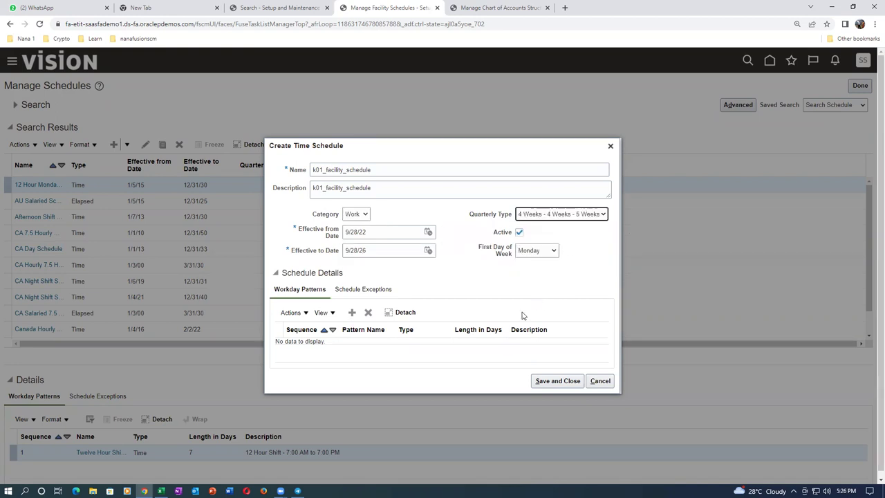
- Add workday pattern k01_WDP at sequence 1 and save the schedule
click(352, 312)
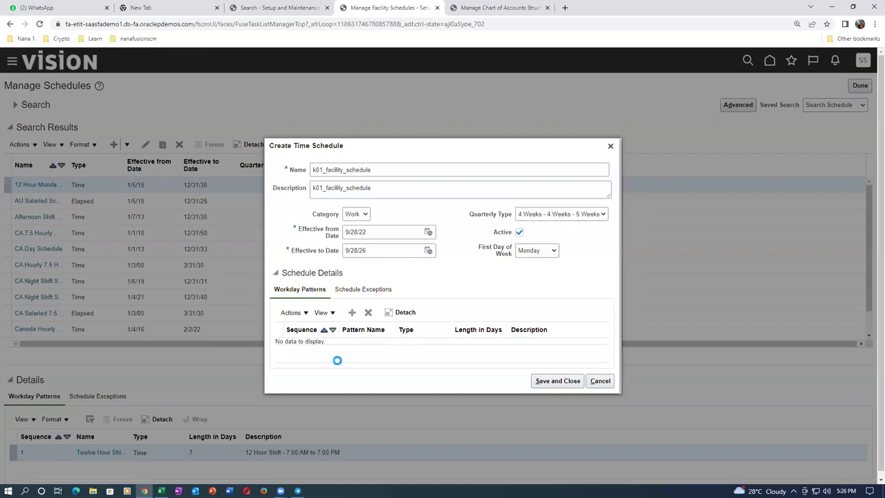
click(317, 342)
text(1)
key(Tab)
text(k01)
key(Tab)
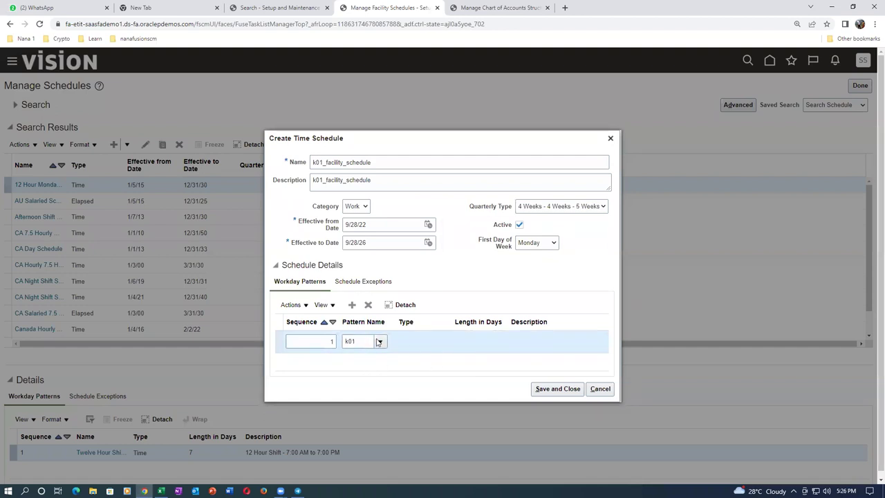
click(379, 341)
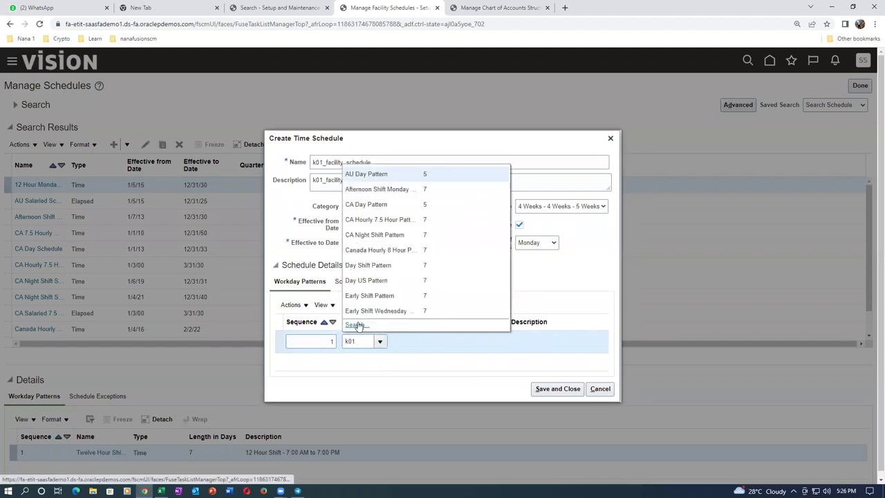
click(357, 324)
click(500, 277)
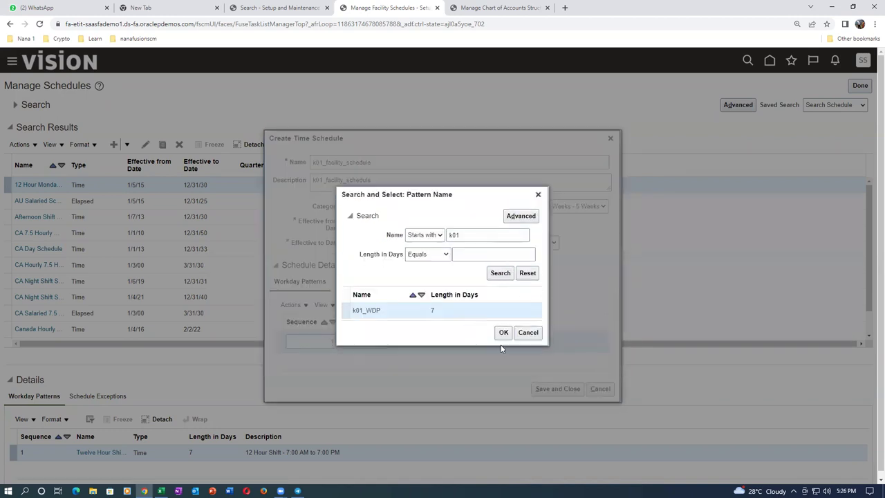
click(502, 330)
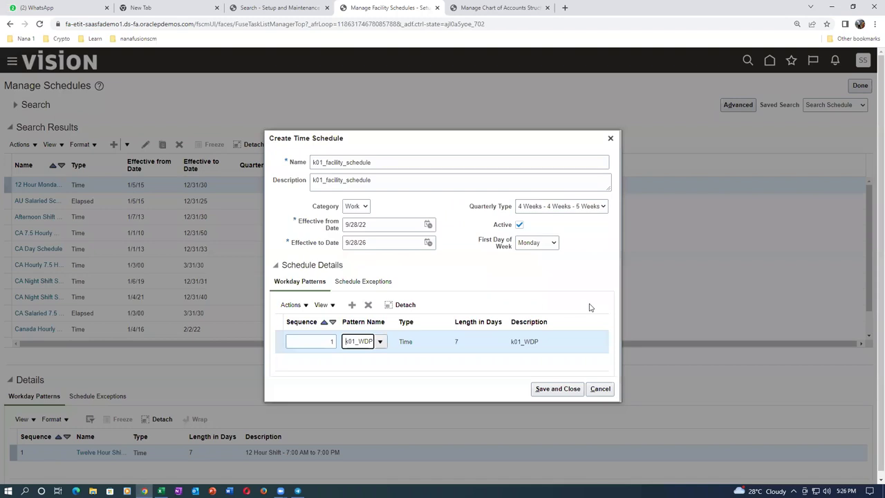
click(553, 389)
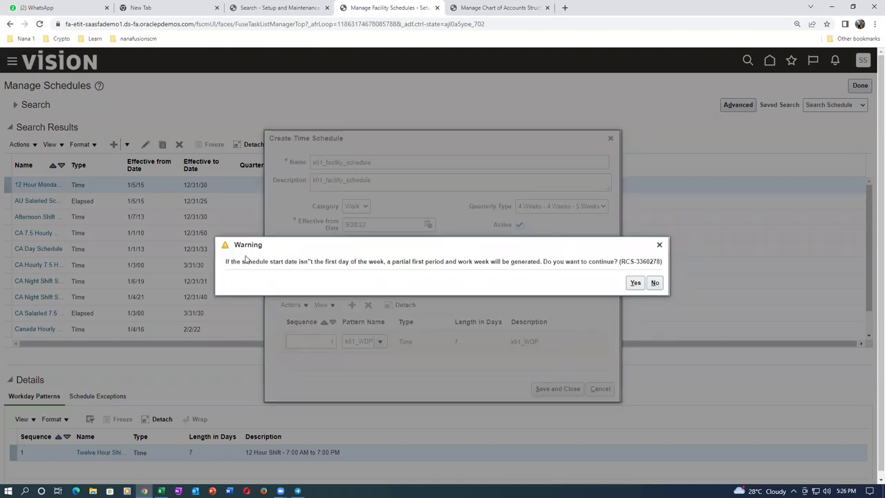
- Accept the partial-first-period warning and close the Manage Schedules page with k01_facility_schedule saved
drag(248, 262, 553, 278)
click(635, 283)
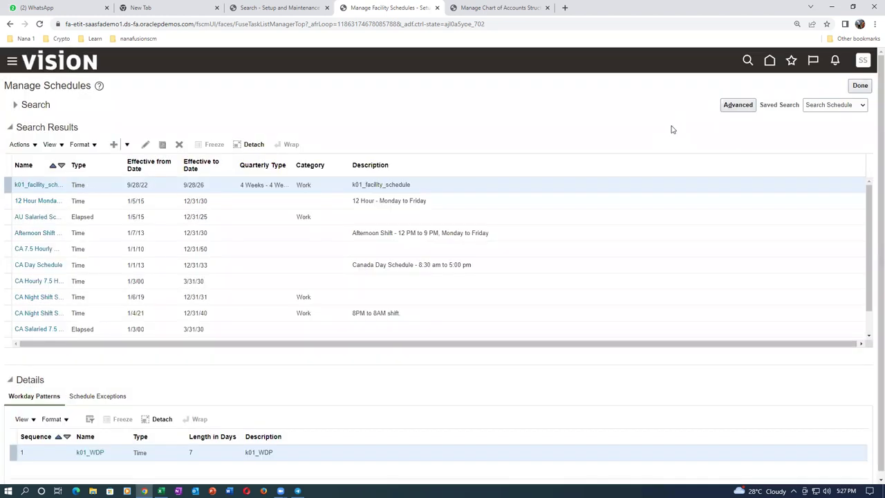
click(860, 86)
click(860, 85)
- Review the three facility tasks in cells E52 to E54 of the setup worksheet
key(alt+Tab)
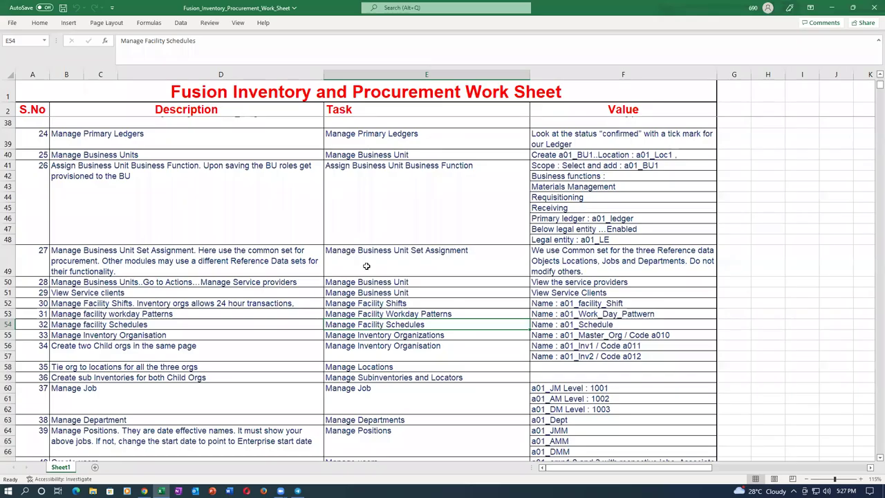
drag(386, 303, 388, 324)
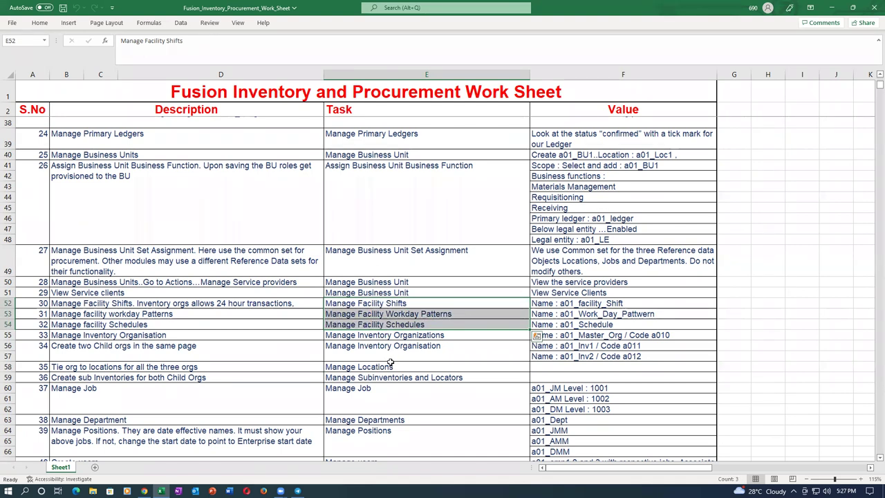
click(270, 325)
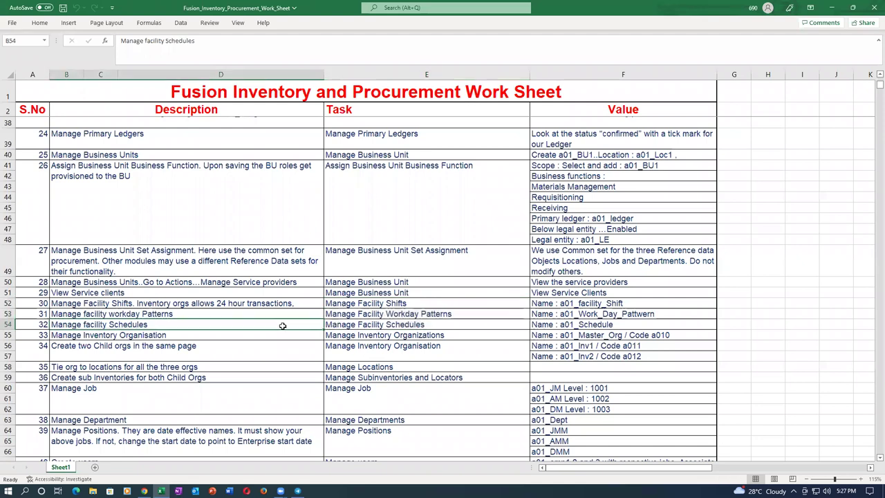
click(371, 325)
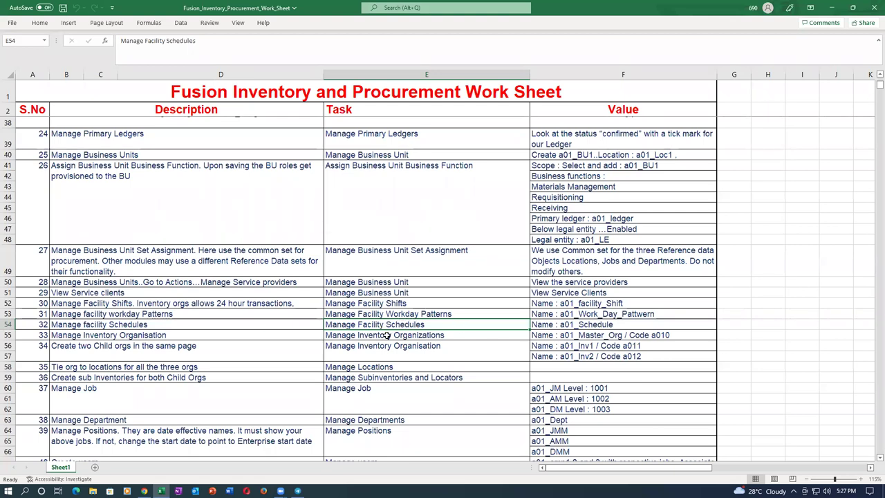
click(399, 303)
drag(399, 303, 402, 326)
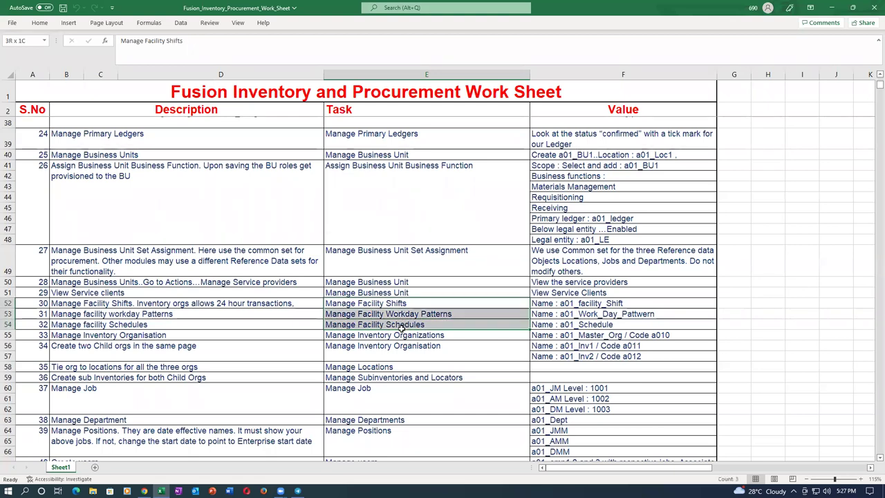
click(280, 326)
click(387, 325)
drag(391, 302, 390, 319)
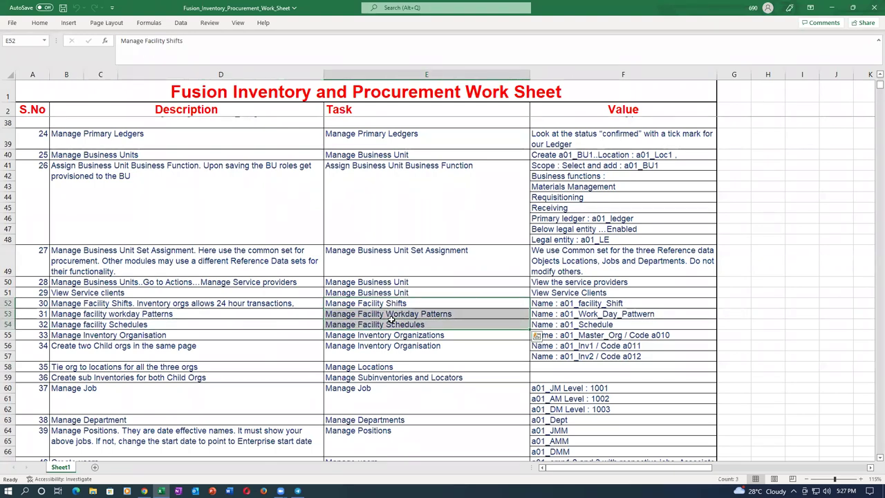
click(380, 326)
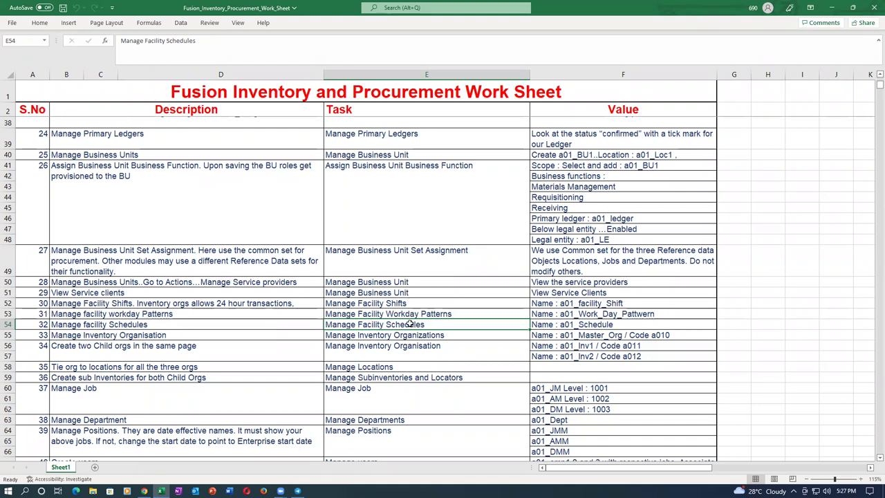
click(420, 304)
drag(458, 302, 449, 321)
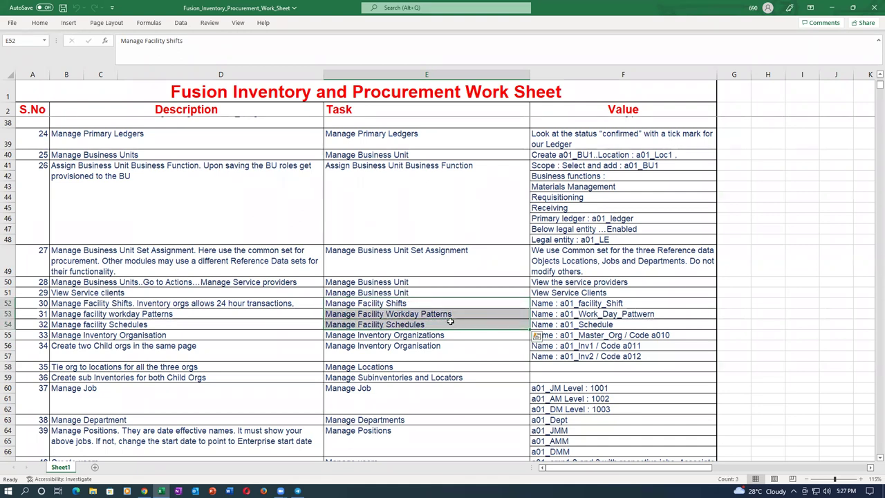
click(390, 315)
mouse_move(397, 304)
mouse_down()
mouse_move(400, 323)
mouse_move(388, 315)
mouse_up()
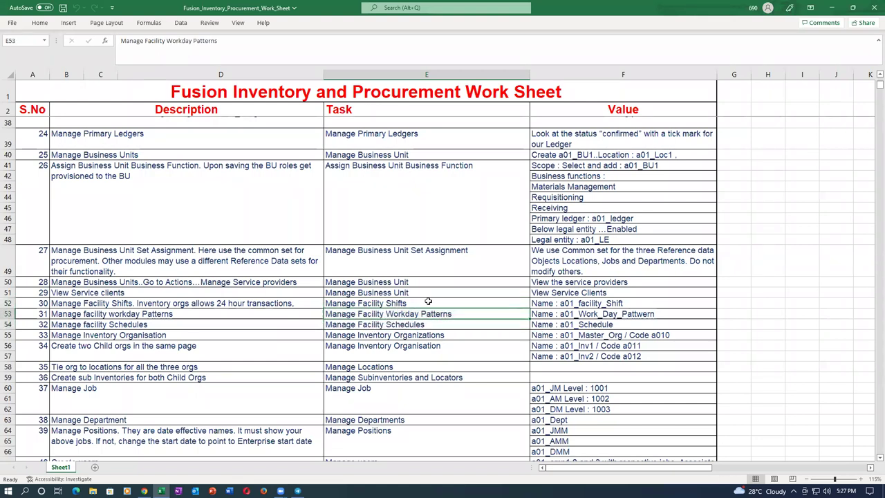
- Copy the task name 'Manage Chart Of Accounts Value Sets' from cell E29
scroll(422, 302, up, 3)
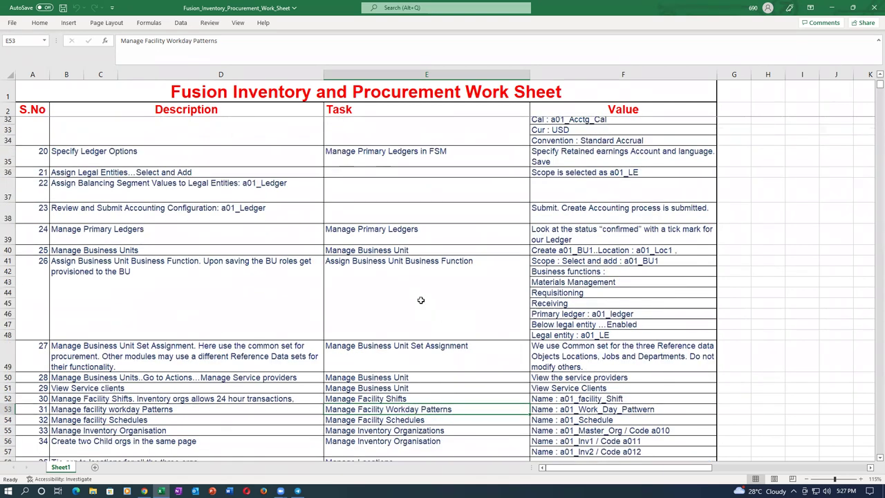
scroll(421, 302, up, 8)
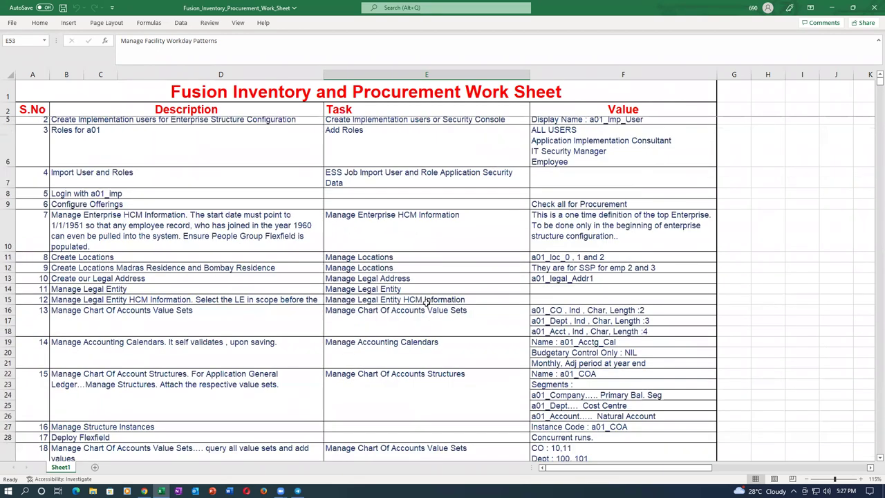
scroll(426, 302, down, 2)
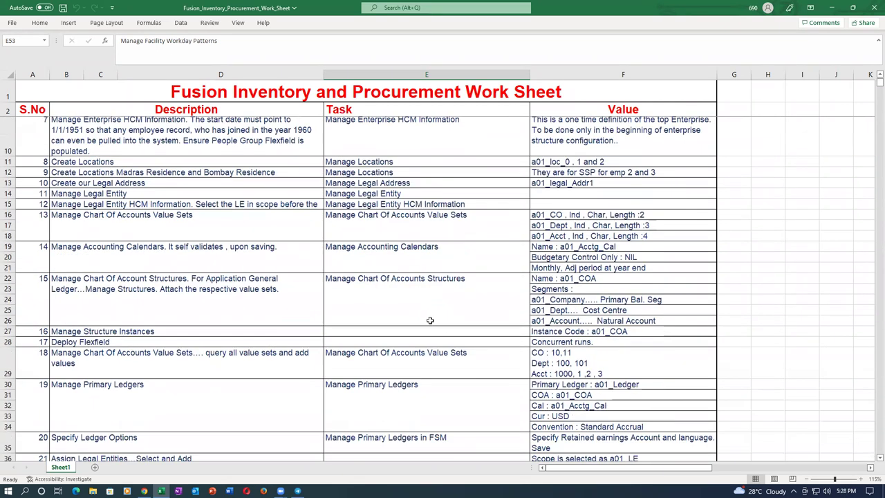
click(72, 342)
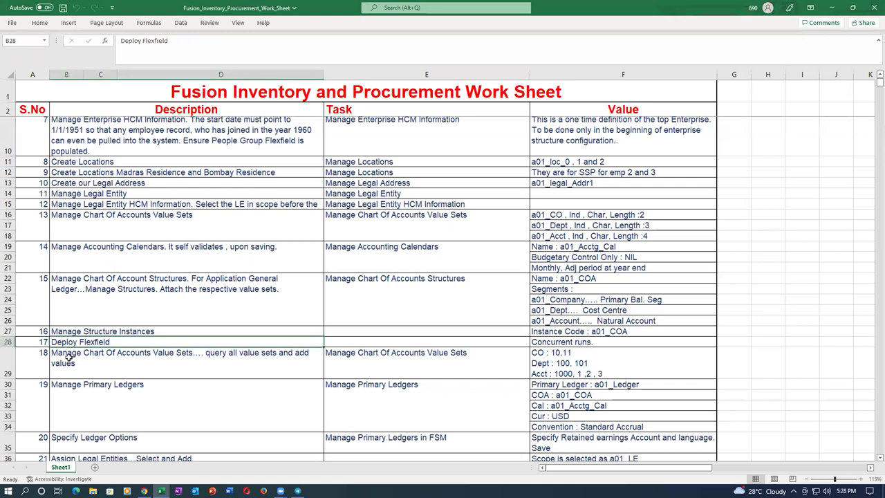
click(374, 362)
key(ctrl+c)
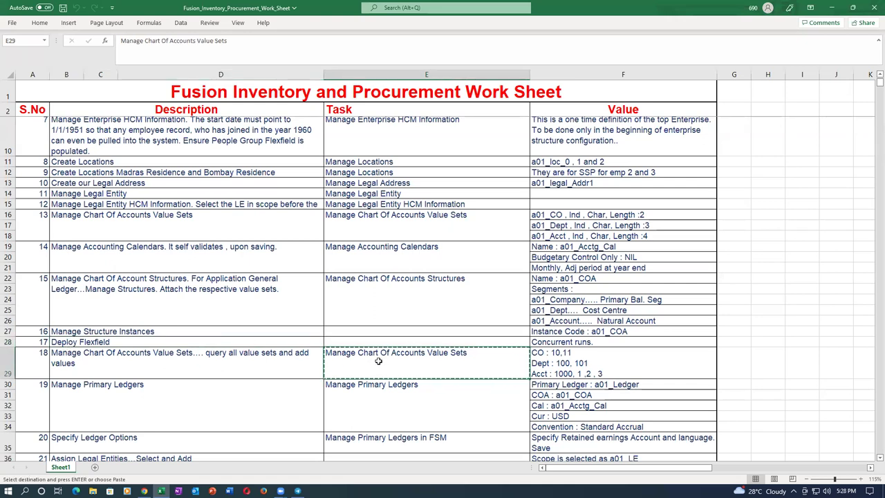
key(alt+Tab)
- Search for and open the Manage Chart of Accounts Value Sets task
click(269, 15)
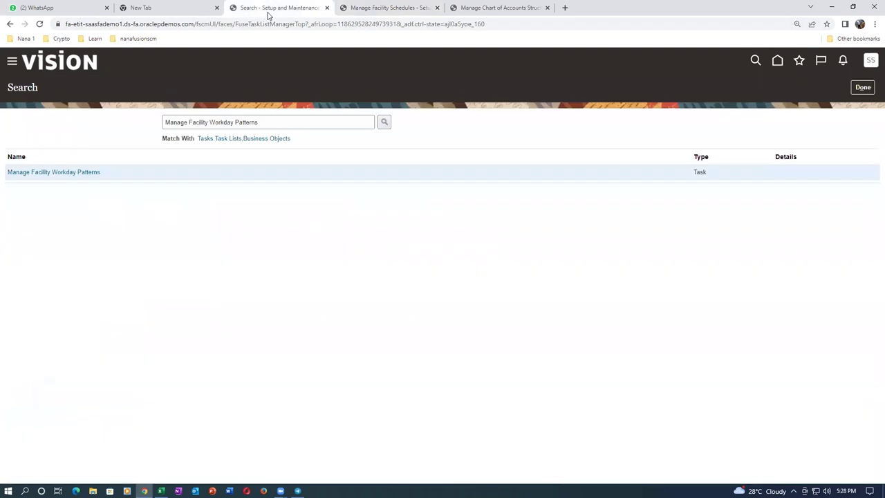
click(379, 8)
click(500, 8)
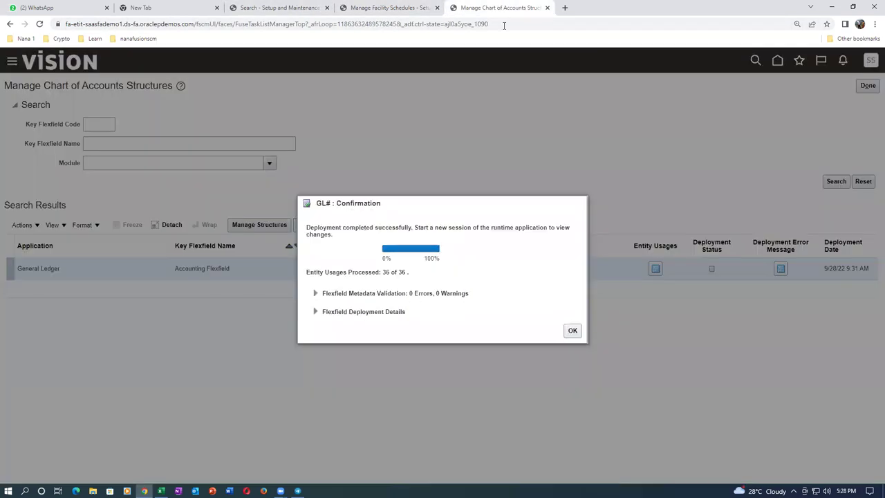
click(279, 9)
key(ctrl+a)
key(ctrl+v)
key(Return)
click(43, 172)
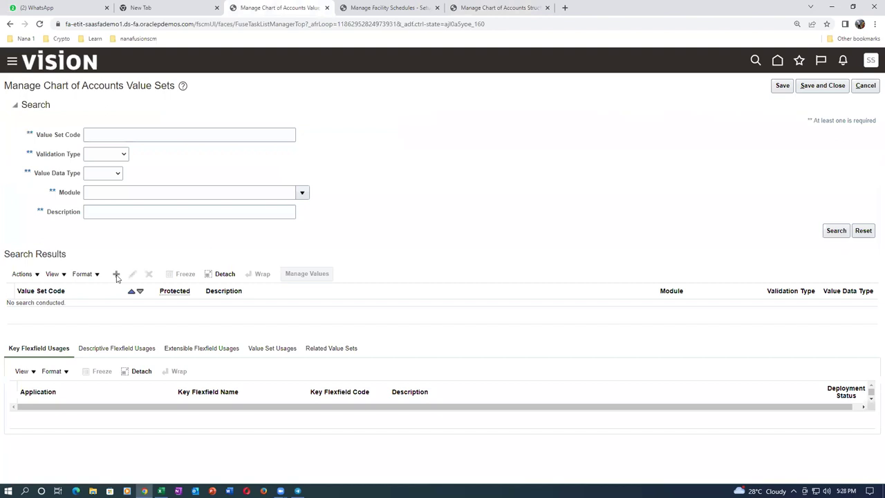
- Find value sets matching k01 and open the values of k01_company7_VS_1
click(102, 134)
text(k01)
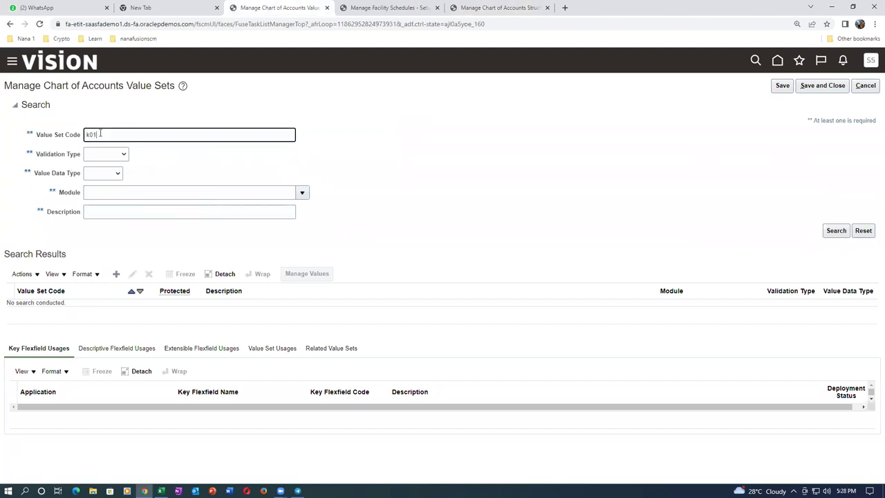
key(Return)
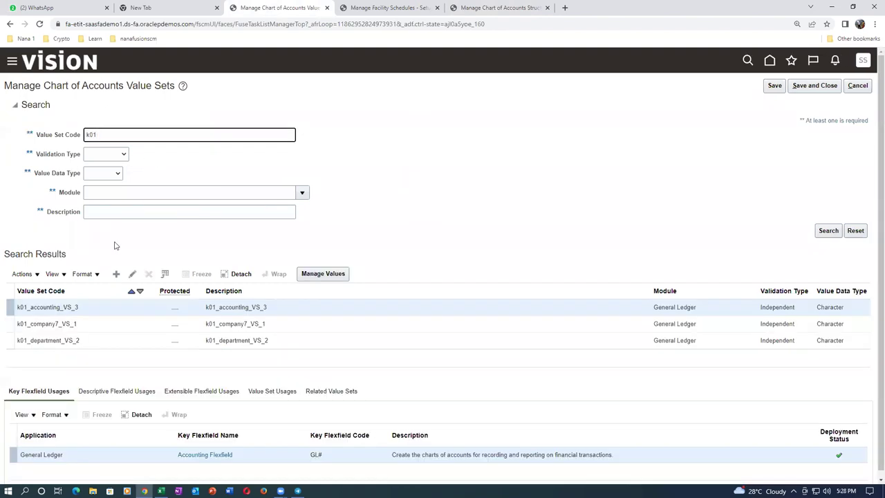
click(7, 323)
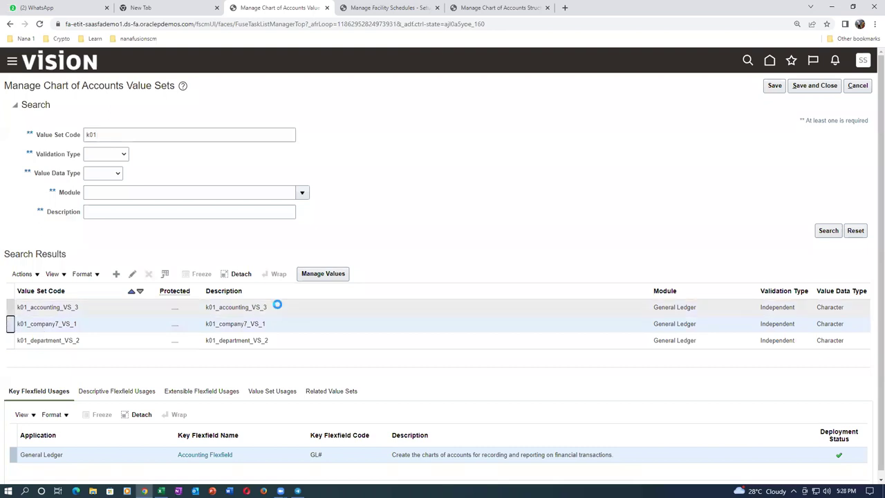
click(325, 274)
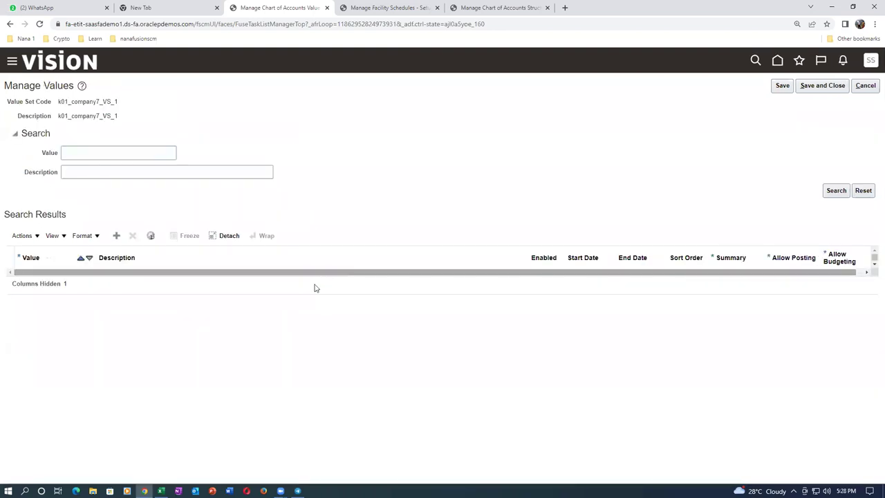
- Add values 10 and 11 with matching descriptions and save the value set
click(116, 235)
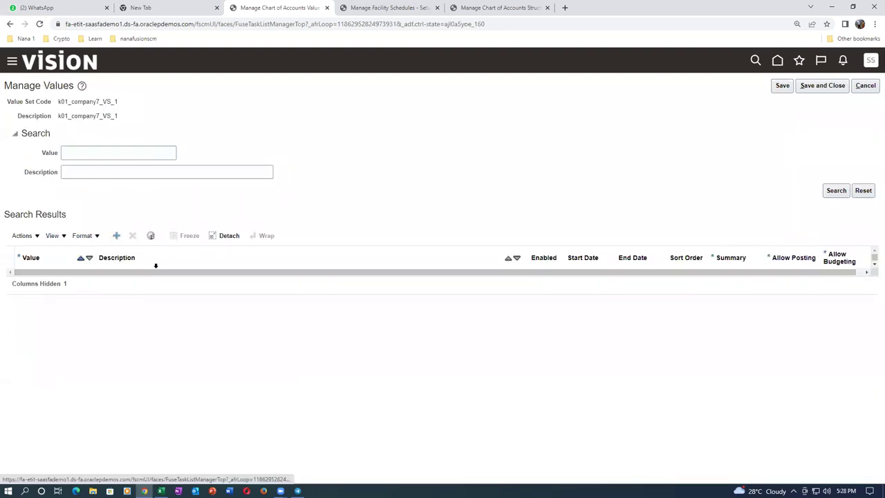
click(71, 283)
text(10)
key(Tab)
text(10)
key(Tab)
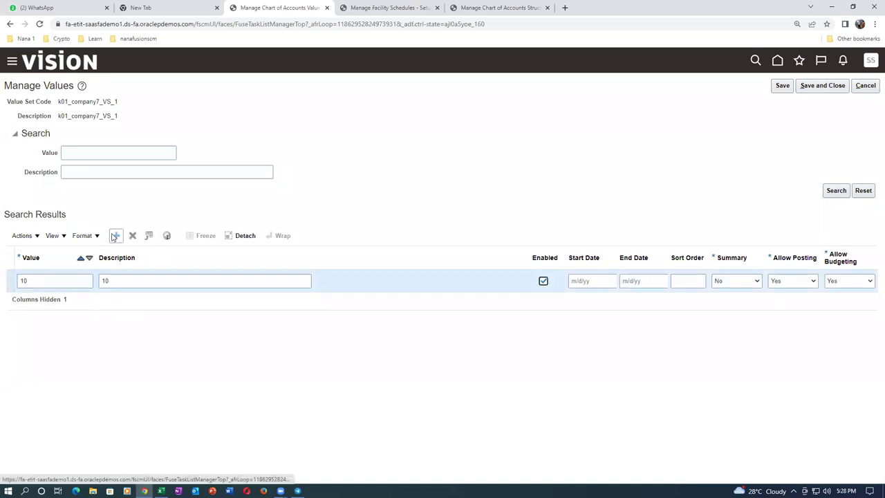
click(115, 236)
click(48, 281)
text(11)
key(Tab)
text(11)
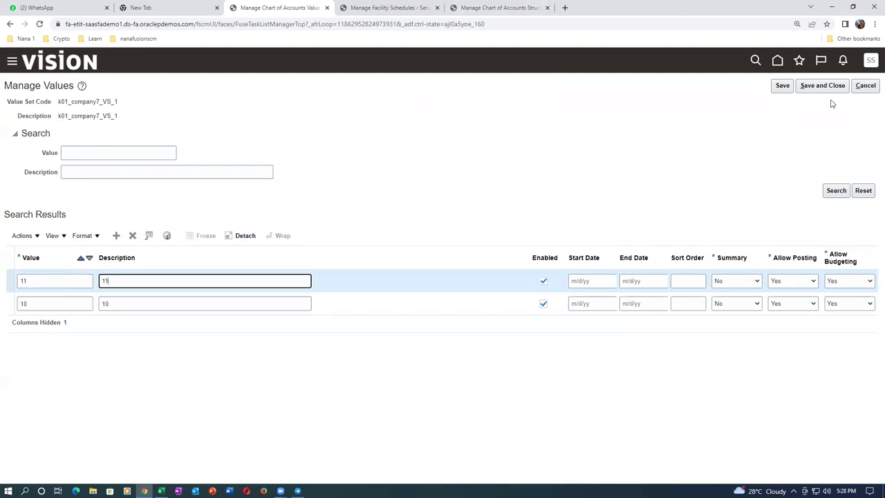
click(836, 86)
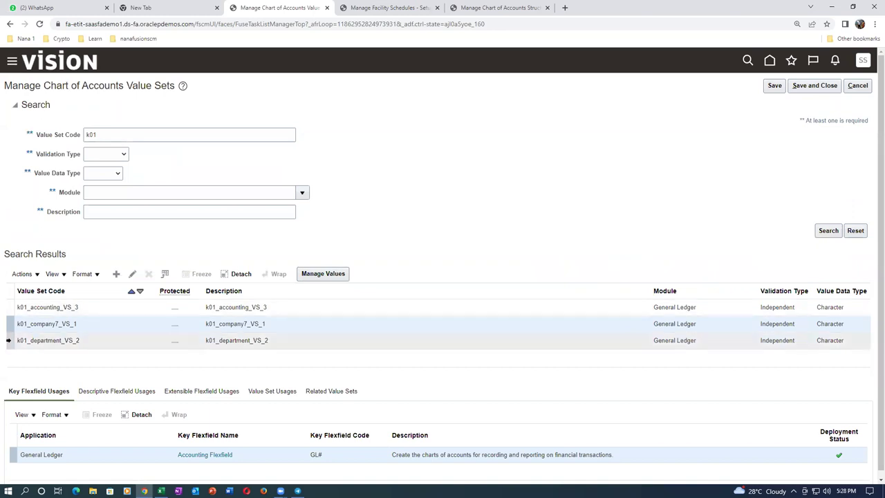
- Add value 100 with description 100 to the k01_department_VS_2 value set
click(44, 337)
click(330, 275)
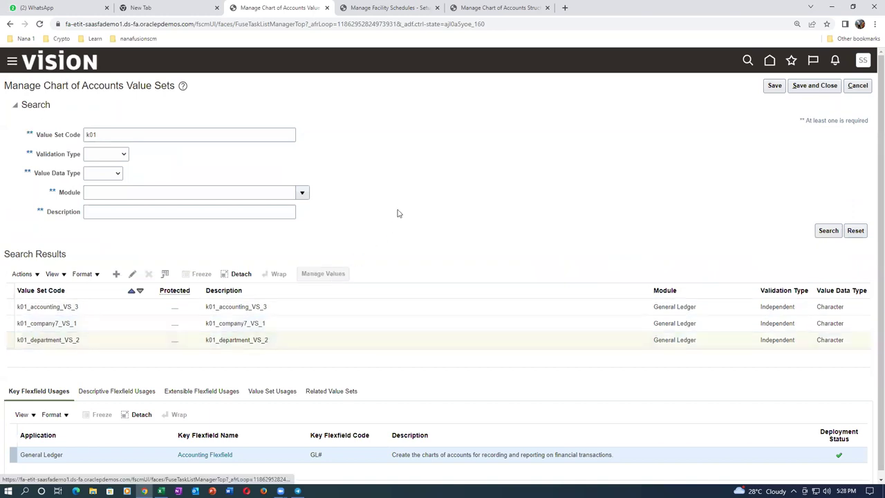
click(117, 236)
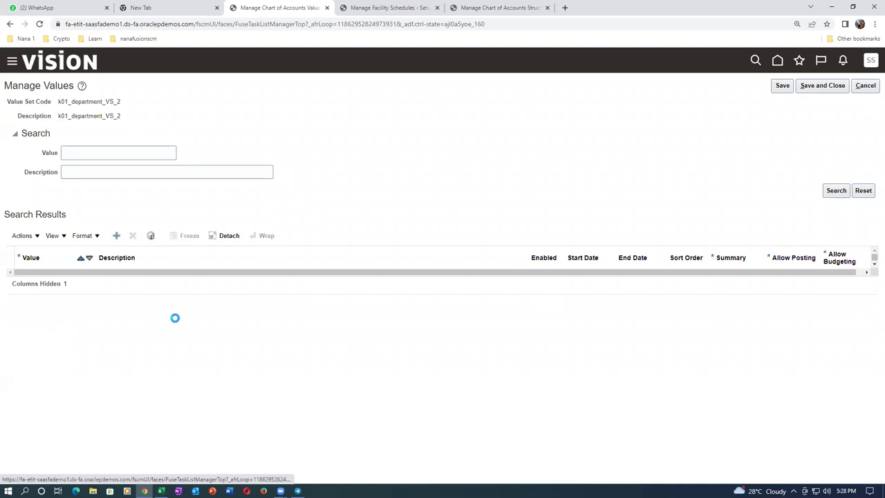
click(33, 277)
text(100)
key(Tab)
text(100)
key(Tab)
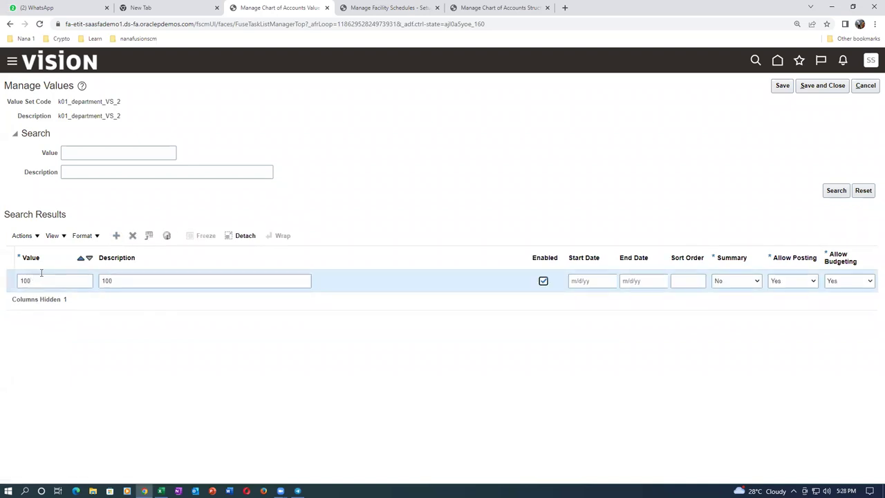
- Add value 101, save the department values, and select the k01_accounting_VS_3 value set
click(116, 235)
click(44, 281)
text(101)
key(Tab)
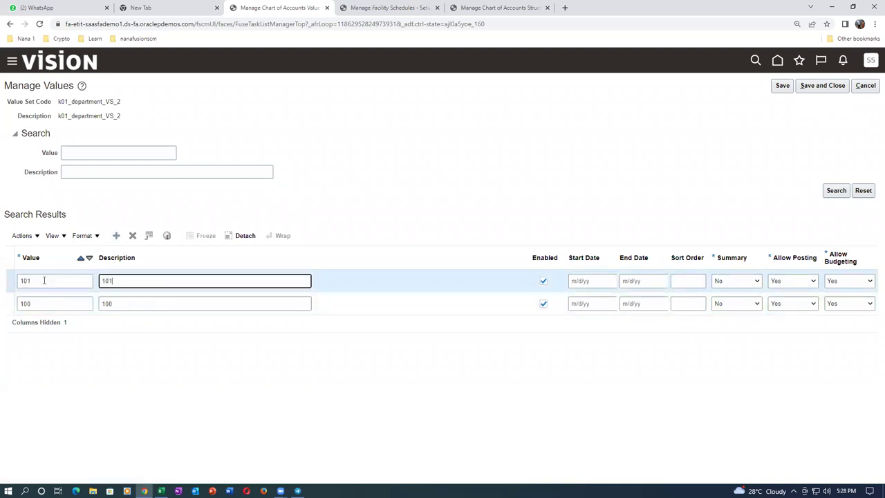
click(821, 85)
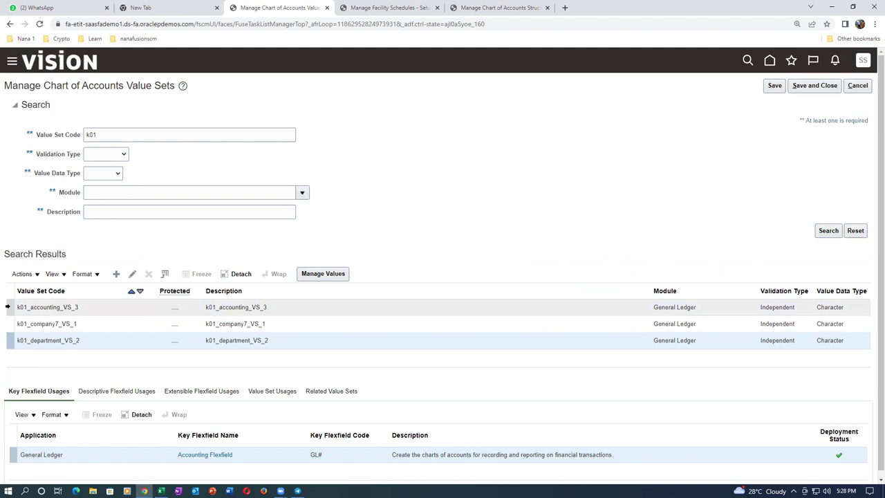
click(7, 306)
- Add value 1000 (description 1000) to k01_accounting_VS_3 as an Asset account
click(324, 274)
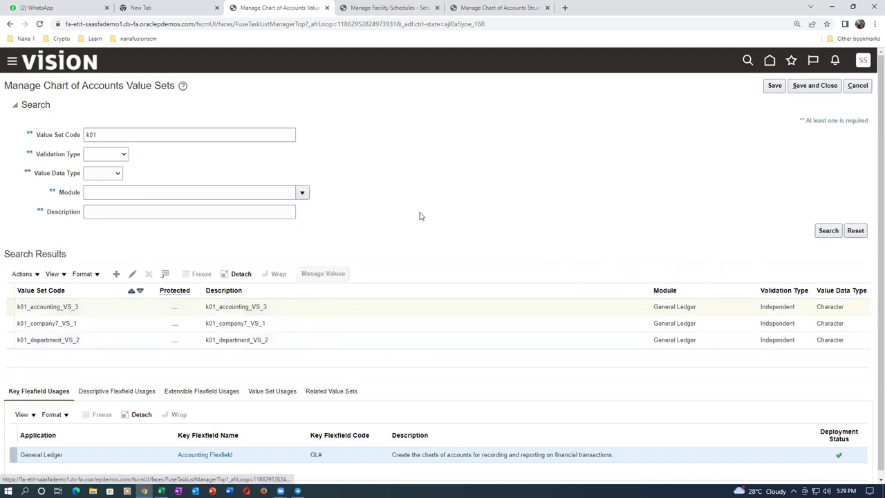
click(117, 237)
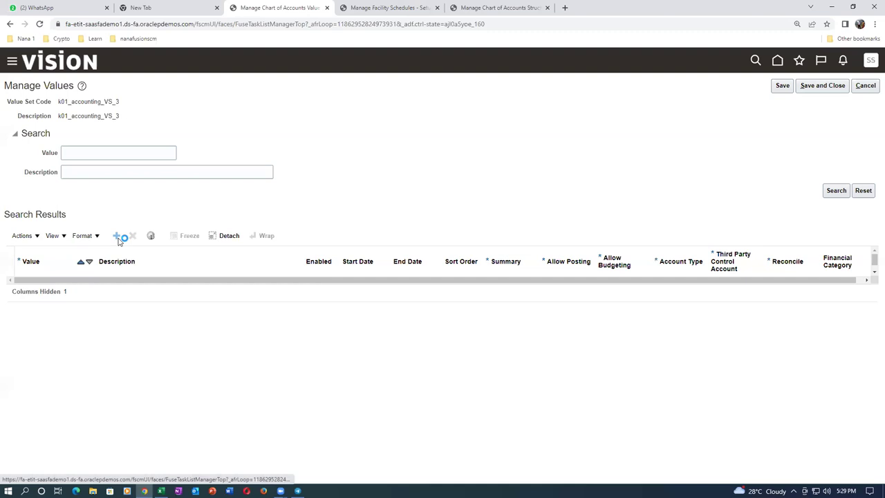
click(75, 287)
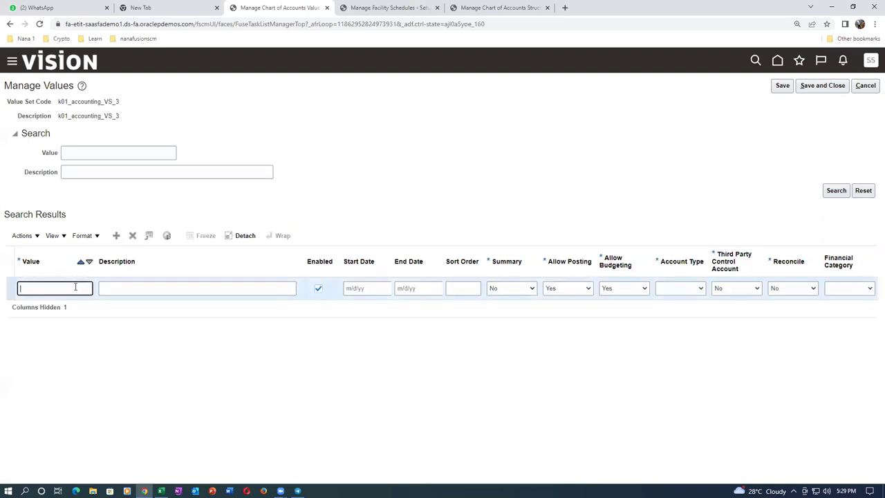
text(1000)
key(Tab)
text(1000)
key(Tab)
click(679, 290)
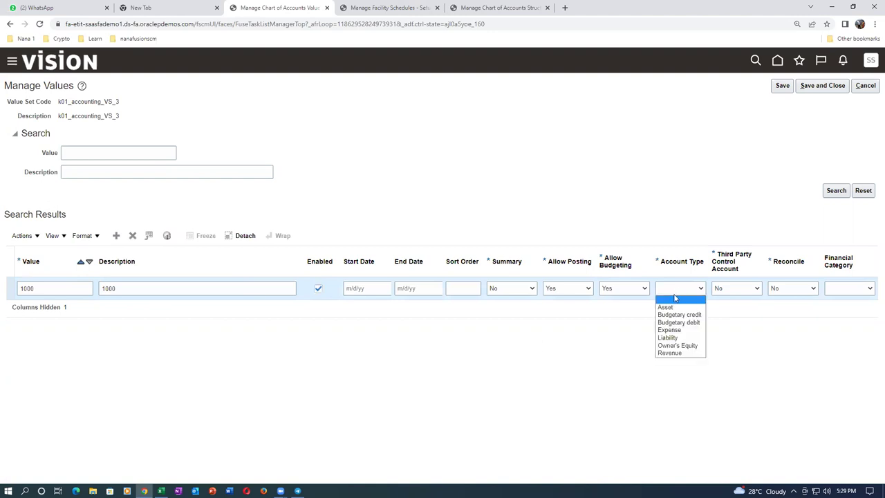
click(667, 306)
- Add value 1001 (description 1001) as a Liability account
click(116, 235)
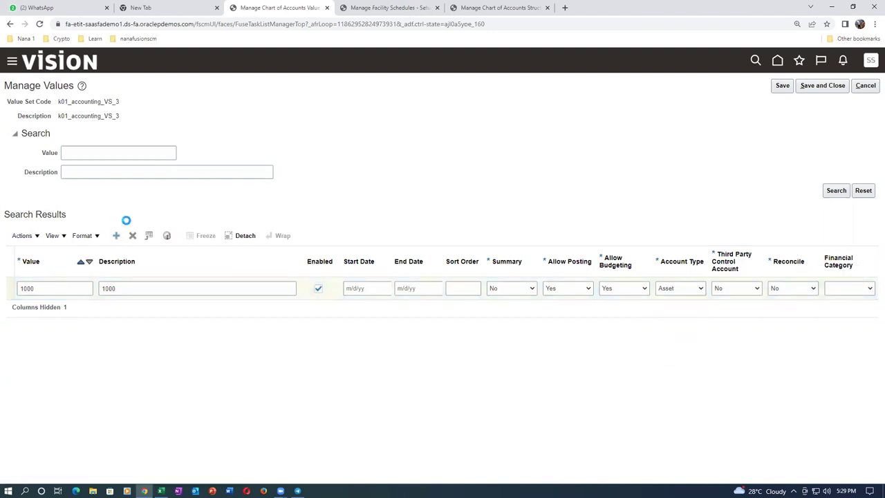
click(57, 290)
text(1001)
key(Tab)
text(1001)
key(Tab)
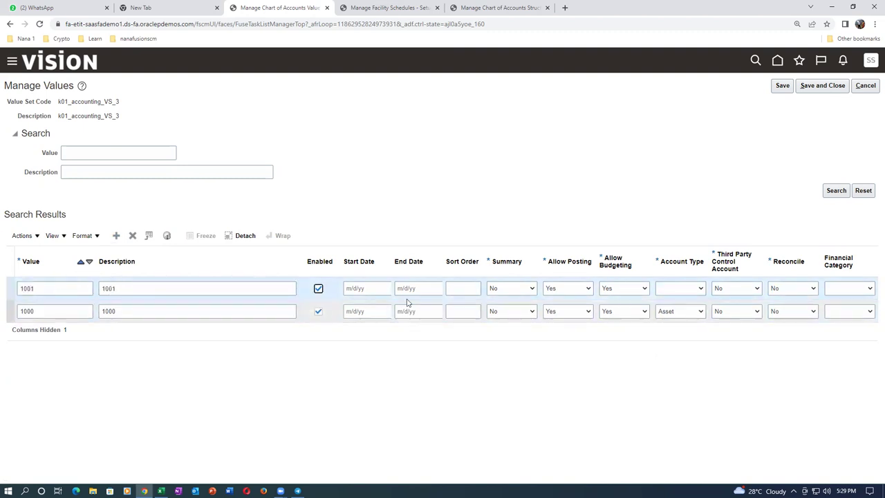
click(675, 288)
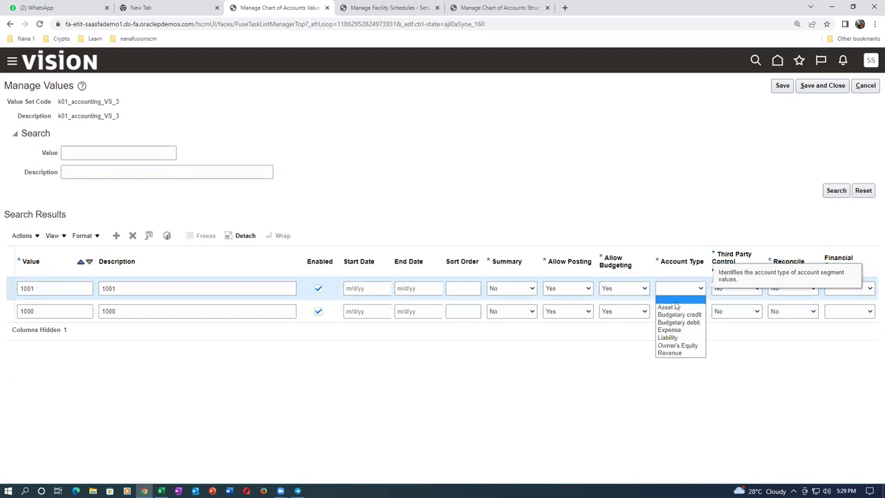
click(669, 337)
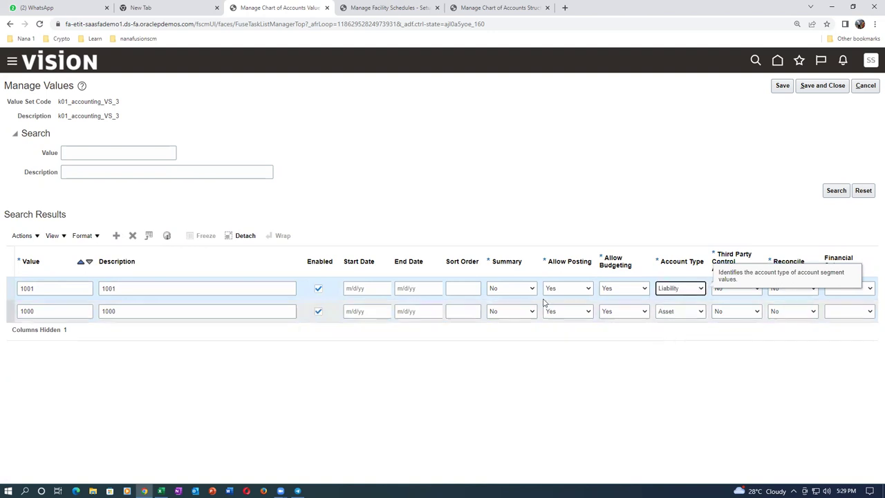
- Add value 1002 (description 1002) as an Expense account
click(117, 236)
click(38, 291)
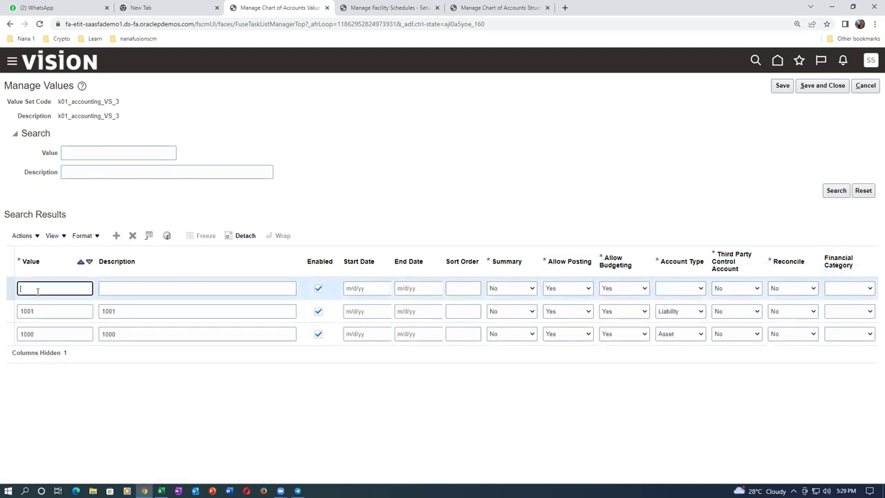
key(Tab)
text(1002)
key(Tab)
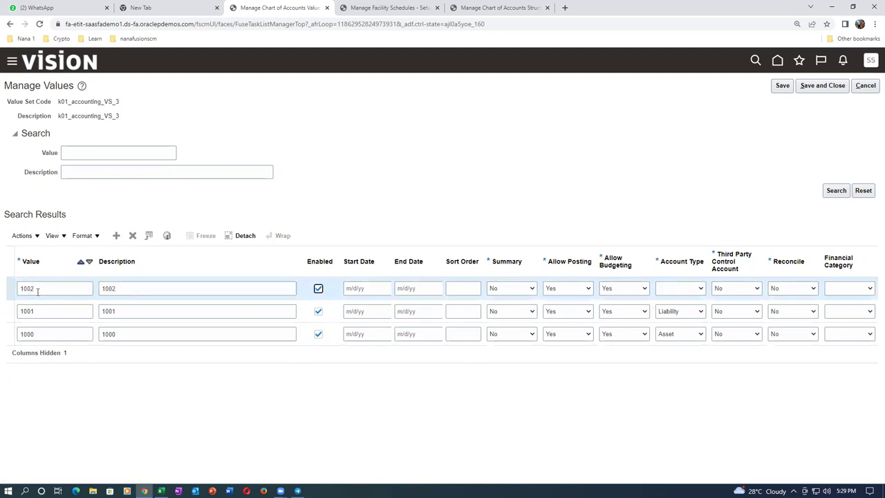
click(680, 288)
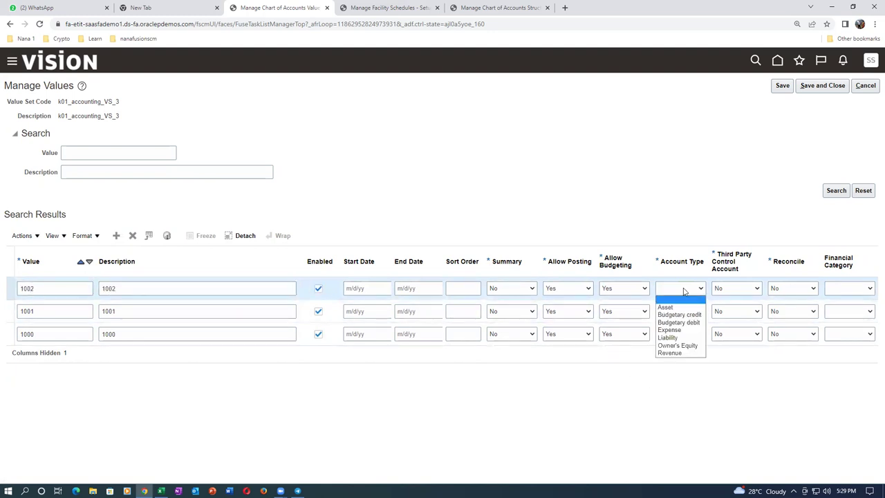
click(670, 331)
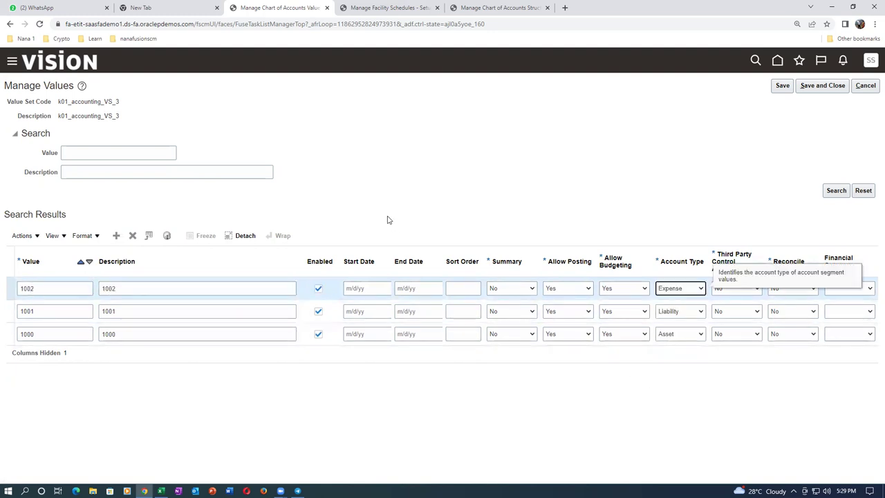
- Add value 1003 (description 1003) as Owner's Equity and save the accounting values
click(116, 236)
click(47, 288)
text(1003)
key(Tab)
text(1003)
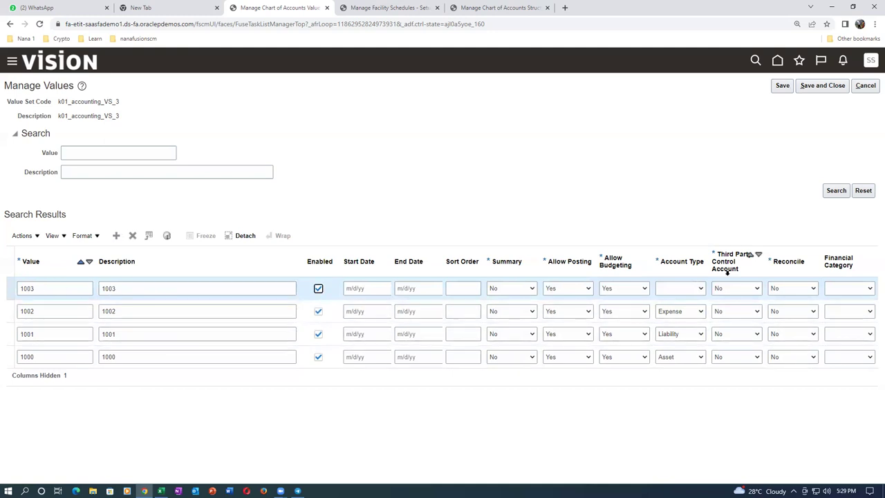
click(694, 288)
key(Down)
key(Down)
key(Down)
key(Down)
key(Down)
key(Down)
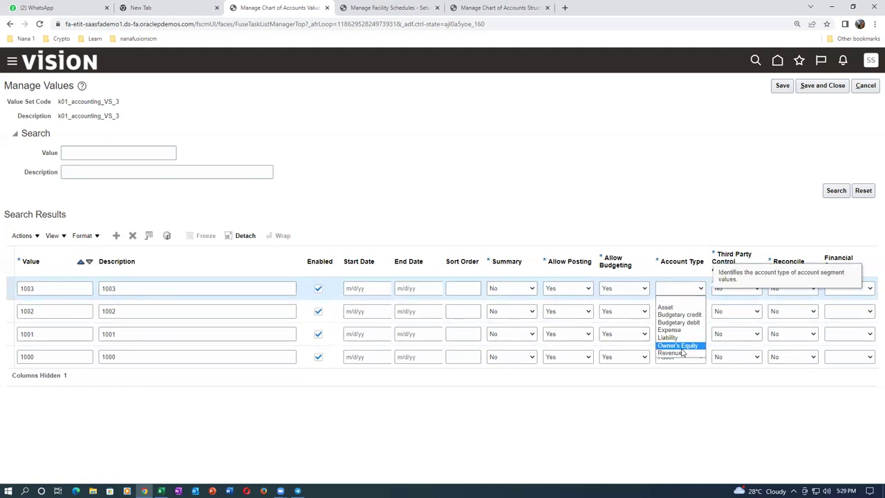
key(Return)
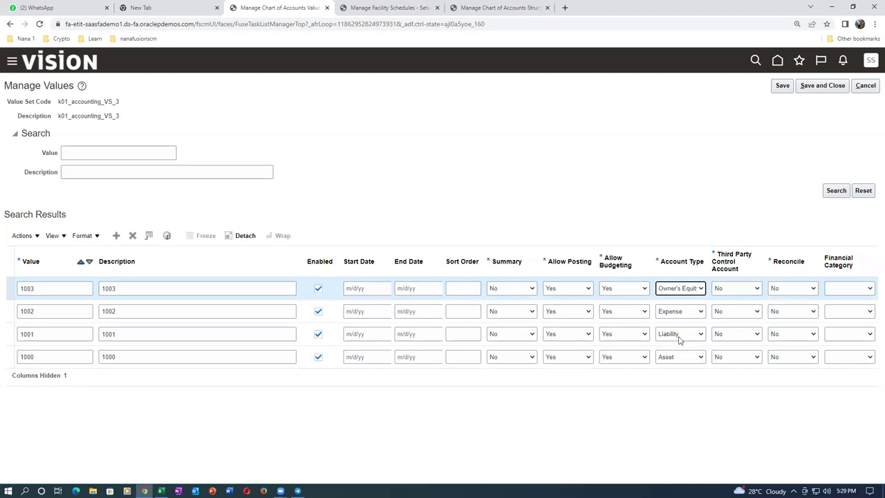
click(822, 86)
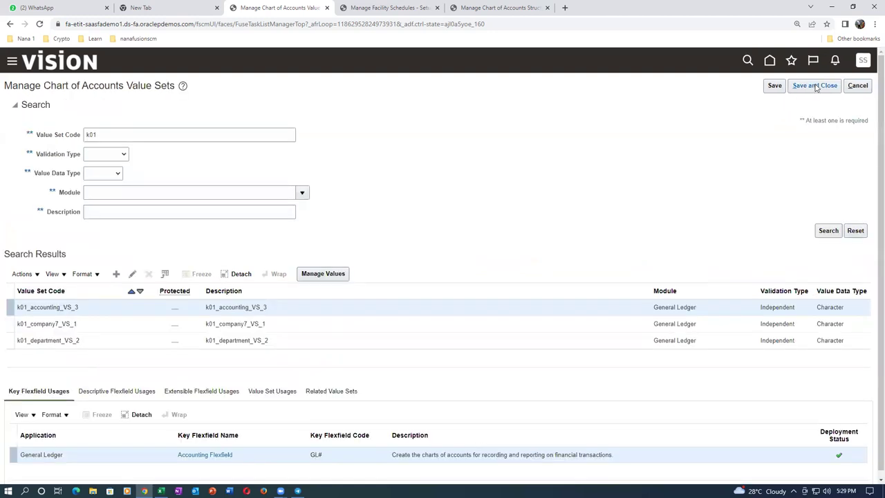
- Copy the 'Manage Primary Ledgers' task name from Excel cell E30
key(alt+Tab)
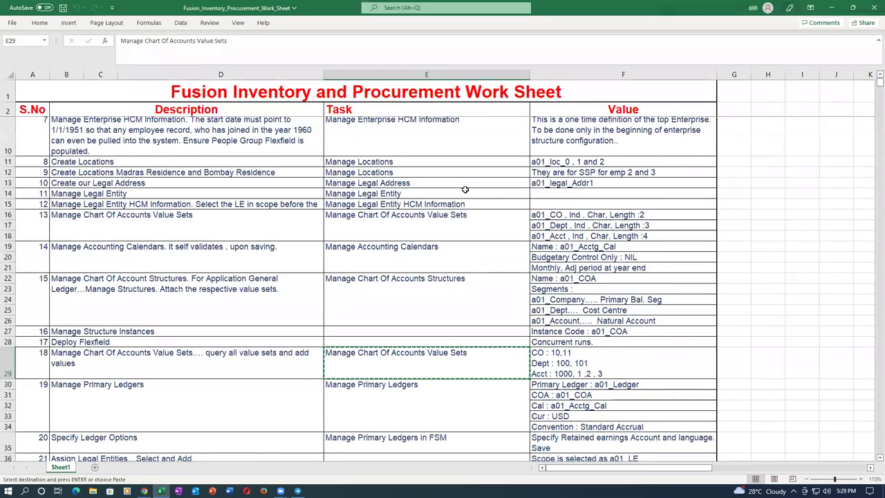
scroll(387, 421, down, 2)
click(389, 354)
key(ctrl+c)
key(alt+Tab)
- Close the chart of accounts structures and facility schedules task tabs with Done
click(391, 10)
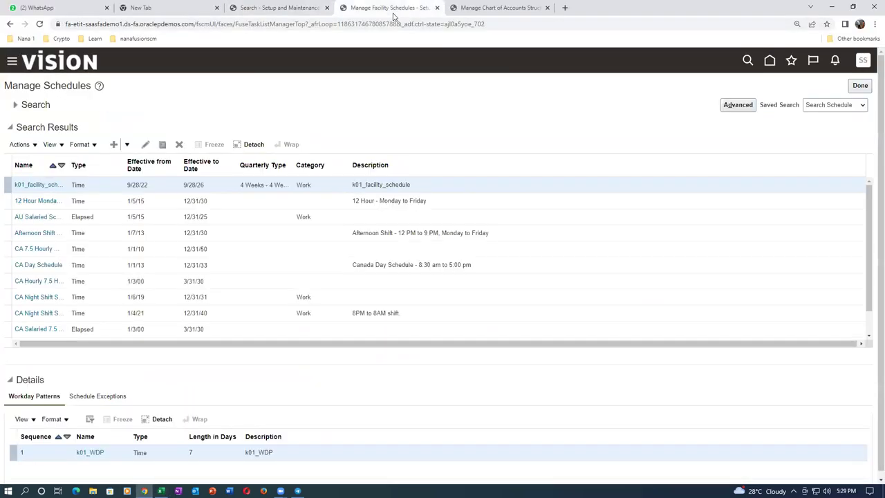
click(515, 8)
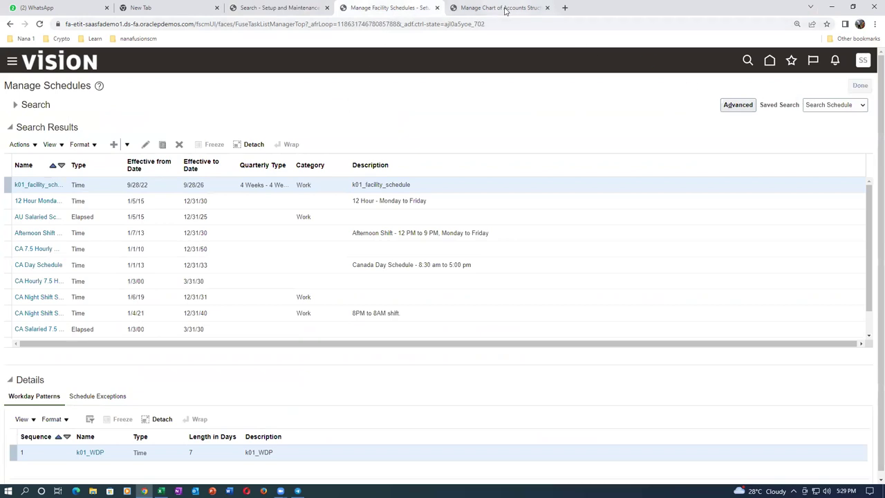
click(868, 86)
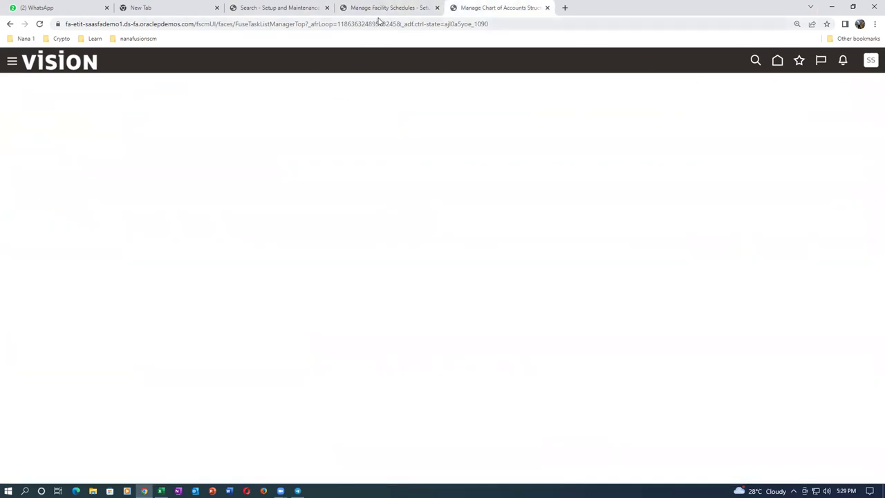
click(377, 8)
click(856, 86)
- Search setup tasks for 'Manage Primary Ledgers' and open the task
click(275, 8)
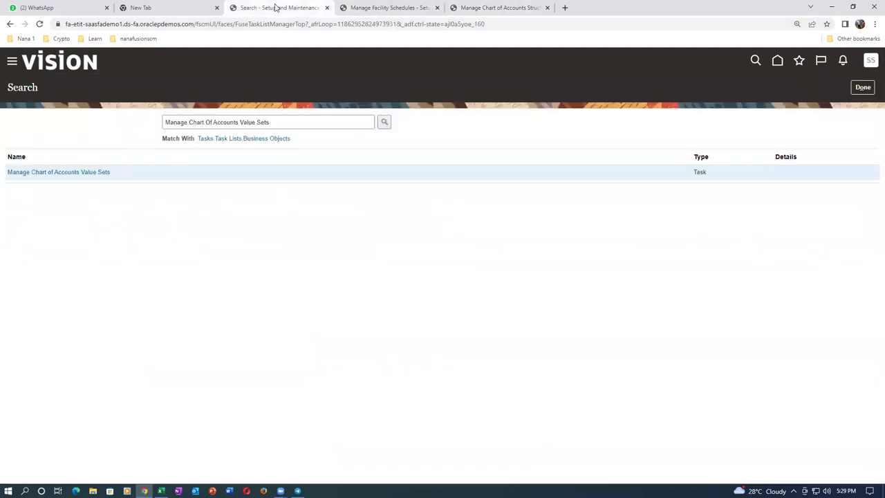
drag(283, 121, 4, 152)
key(ctrl+v)
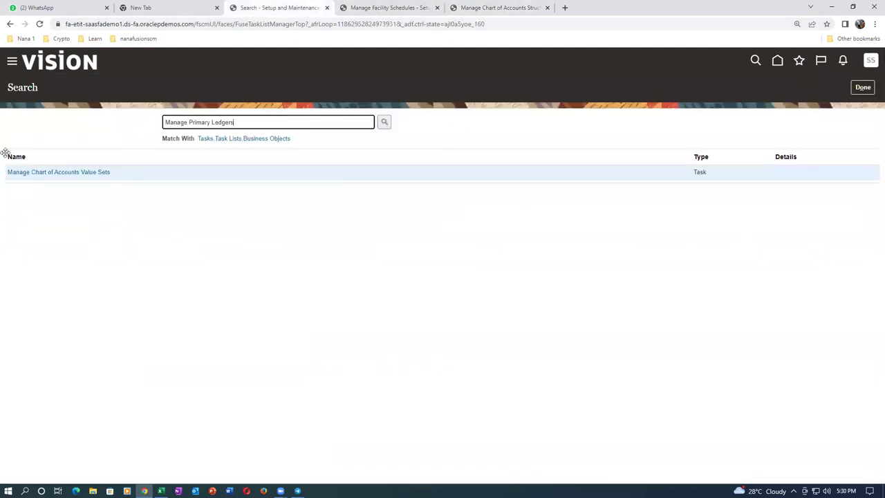
key(Return)
click(31, 174)
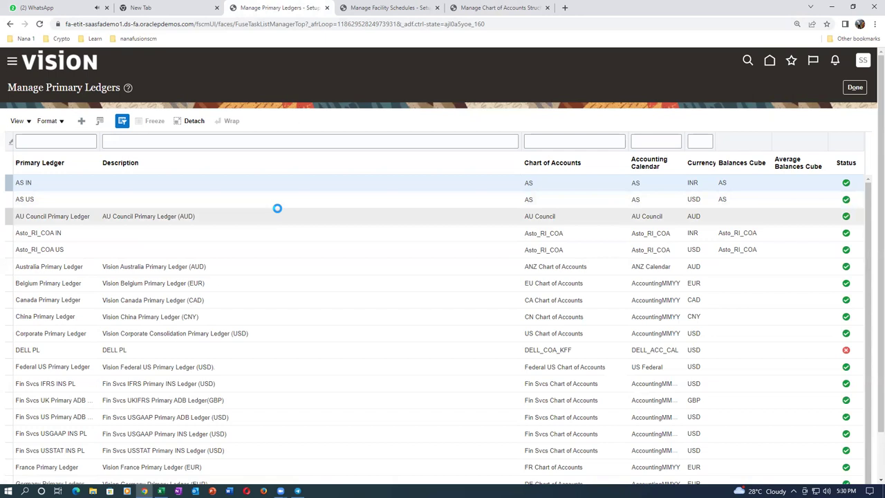
- Create a primary ledger named k01_primary_ledger with the same text as description
click(306, 136)
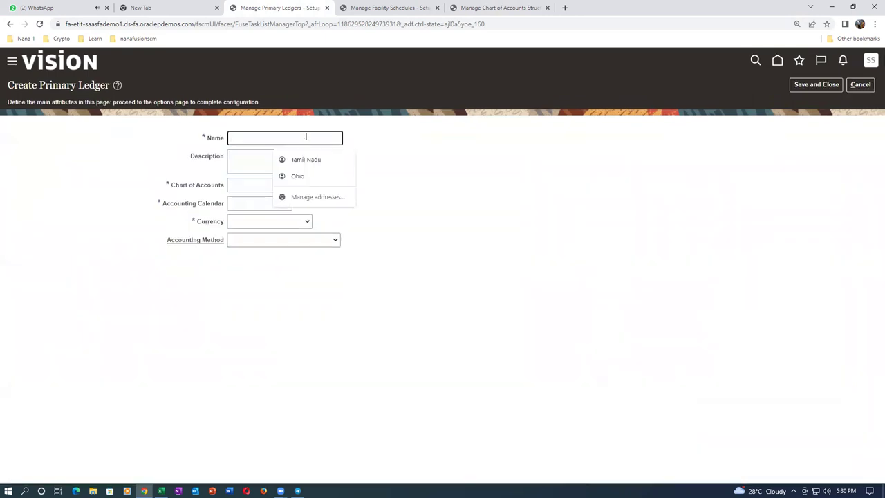
text(k01_prim)
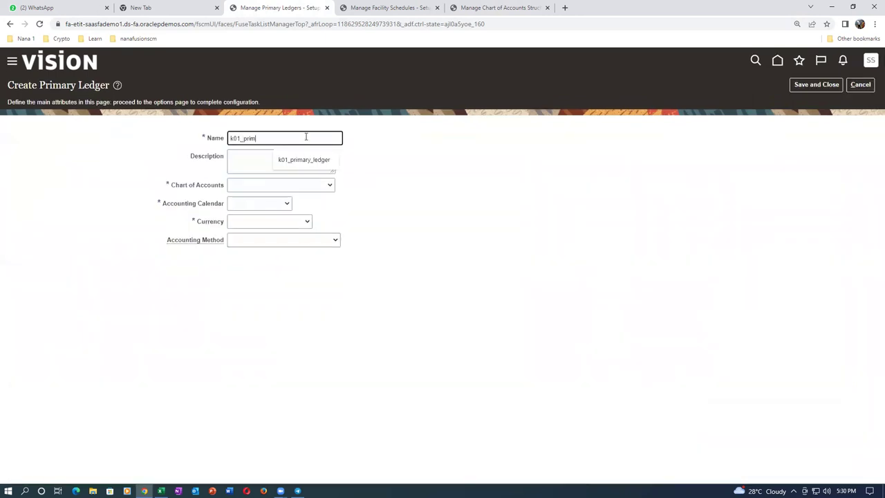
text(ary_ledger)
key(ctrl+a)
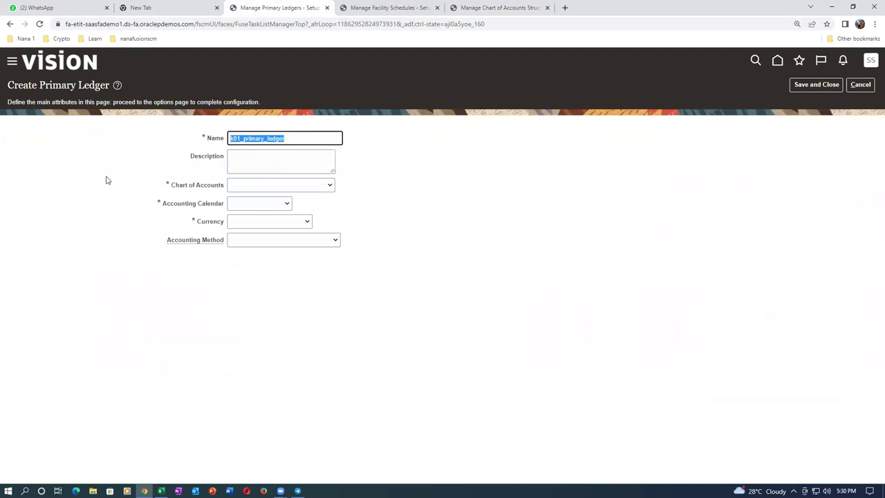
click(253, 164)
key(ctrl+v)
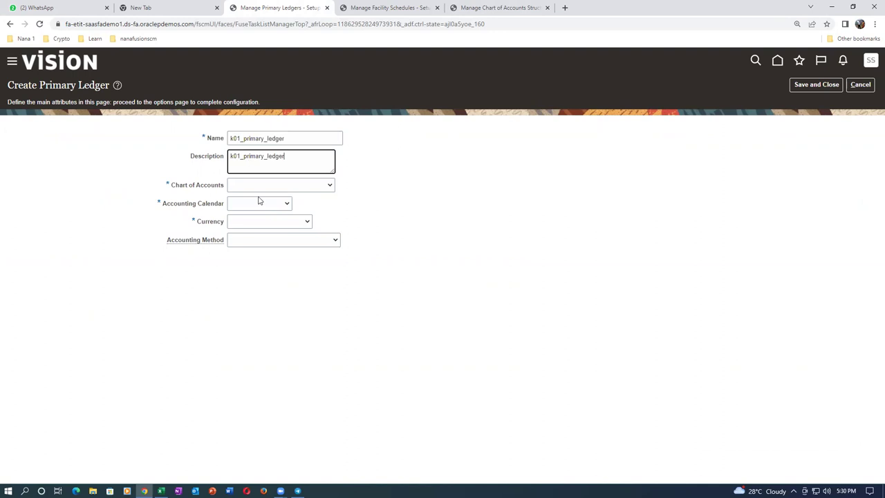
- Set the ledger's chart of accounts to k01_COA and accounting calendar to k01_acct_cal
click(259, 188)
scroll(332, 290, down, 5)
scroll(331, 349, up, 3)
scroll(326, 332, down, 5)
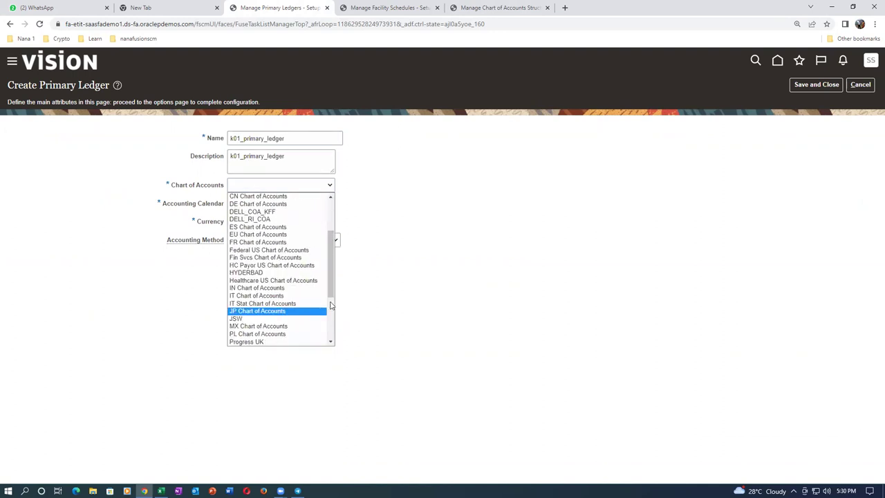
click(322, 341)
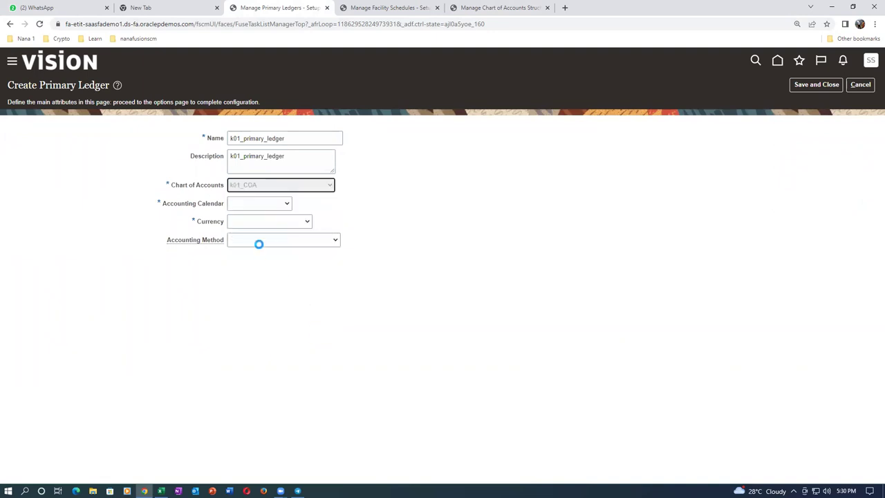
click(263, 210)
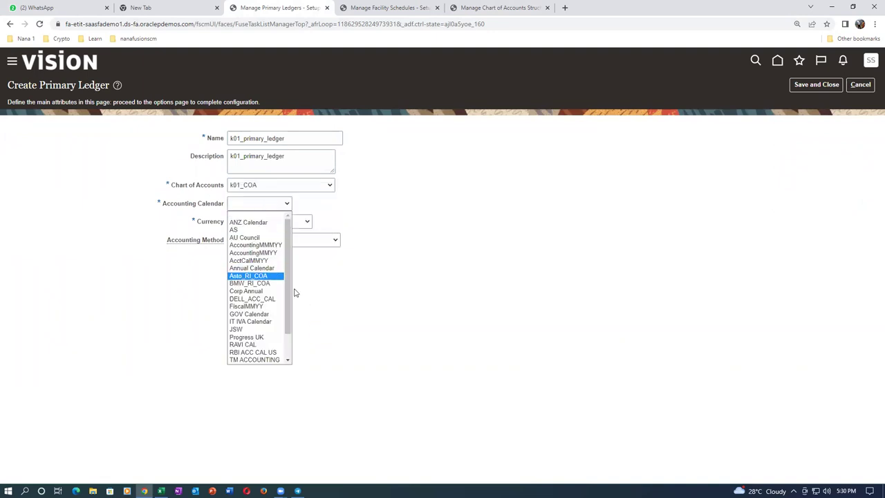
scroll(295, 293, down, 2)
click(256, 360)
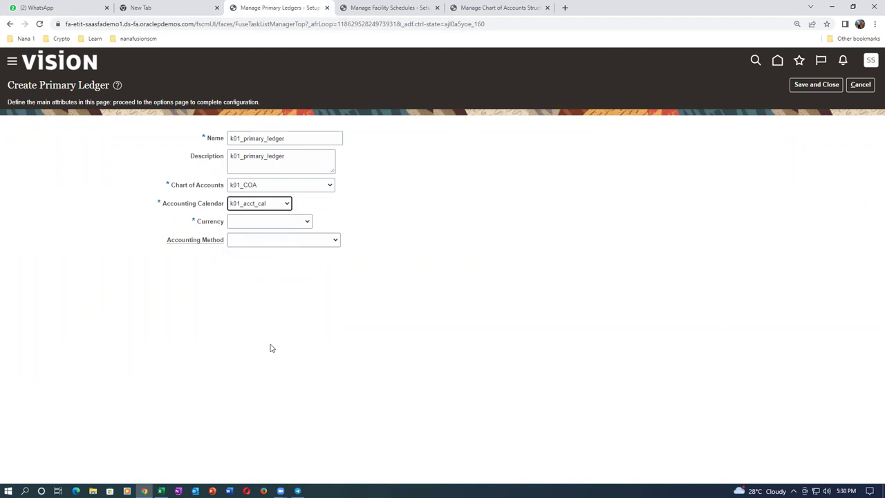
- Set currency USD - US Dollar and Standard Accrual, save the ledger, and return to Excel
click(293, 222)
click(280, 237)
click(286, 241)
click(286, 259)
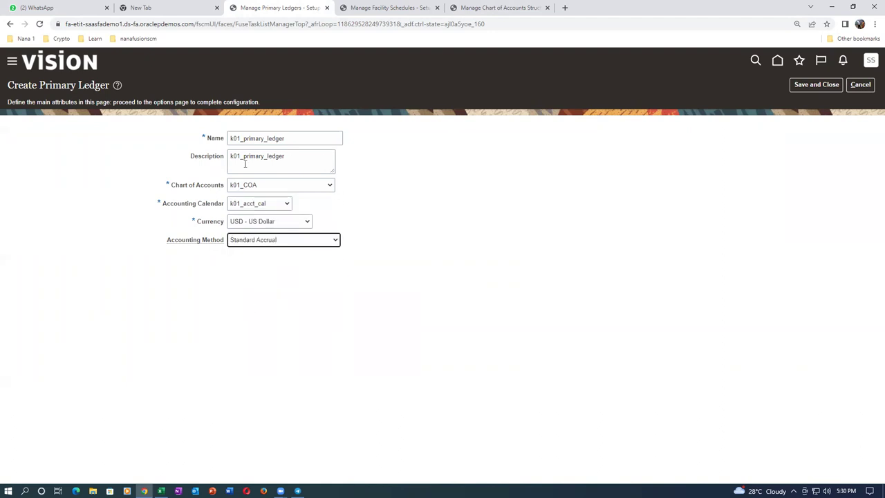
click(813, 83)
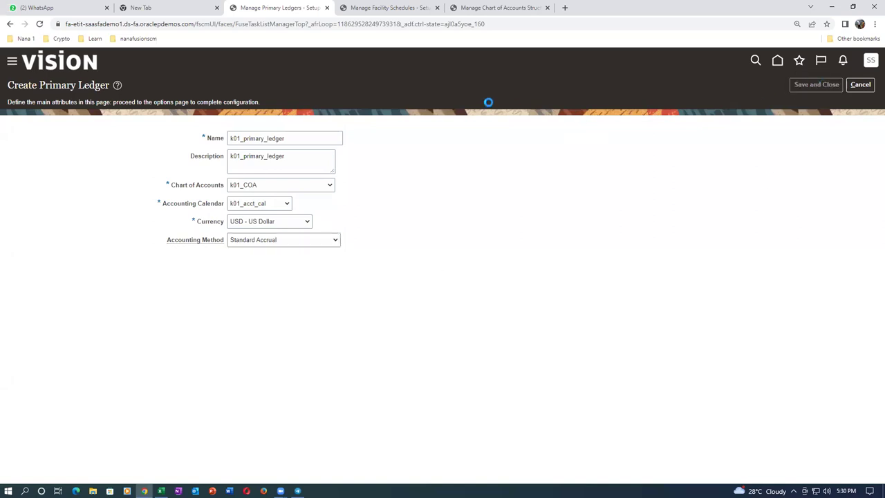
key(alt+Tab)
scroll(443, 339, down, 2)
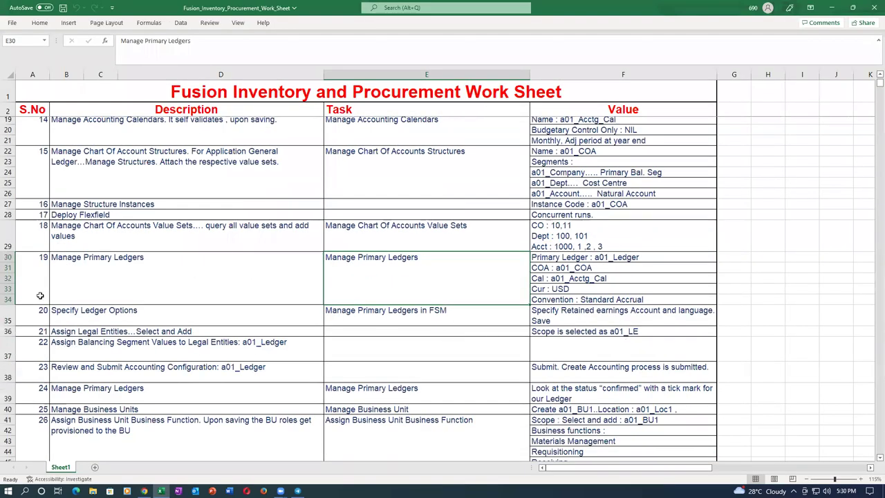
- Tick Specify Ledger Options in the worksheet and copy the Manage Primary Ledgers task name from E30
click(58, 315)
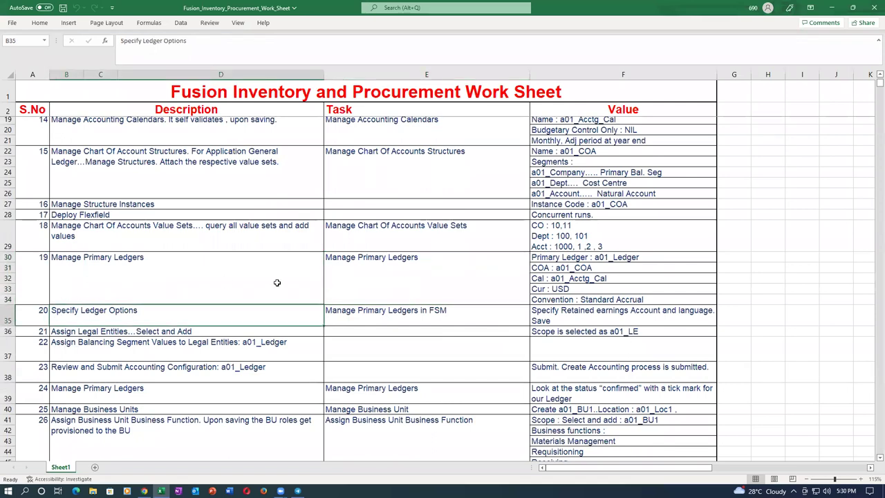
click(395, 275)
key(ctrl+c)
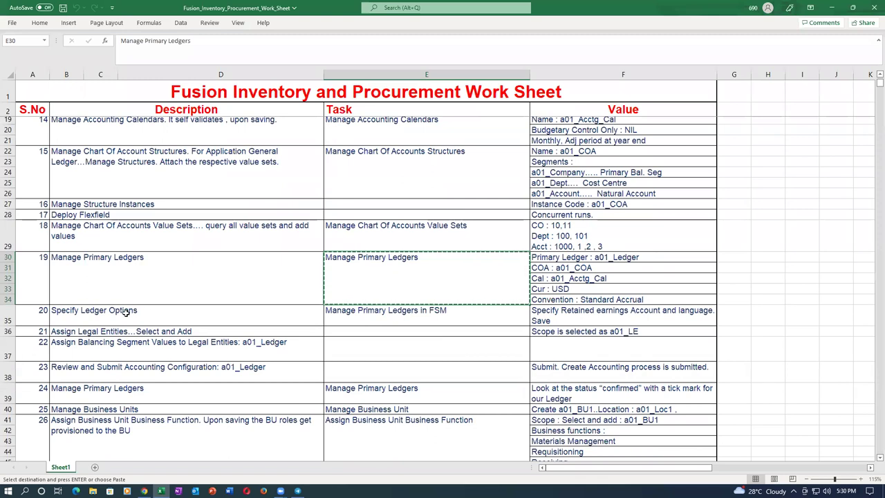
key(alt+Tab)
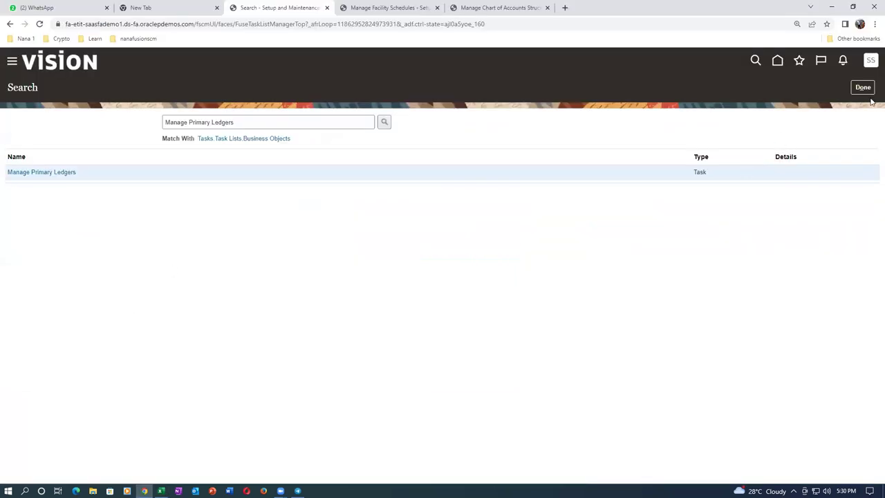
- Switch the setup offering to Financials and search for 'Manage Primary Ledgers'
click(859, 90)
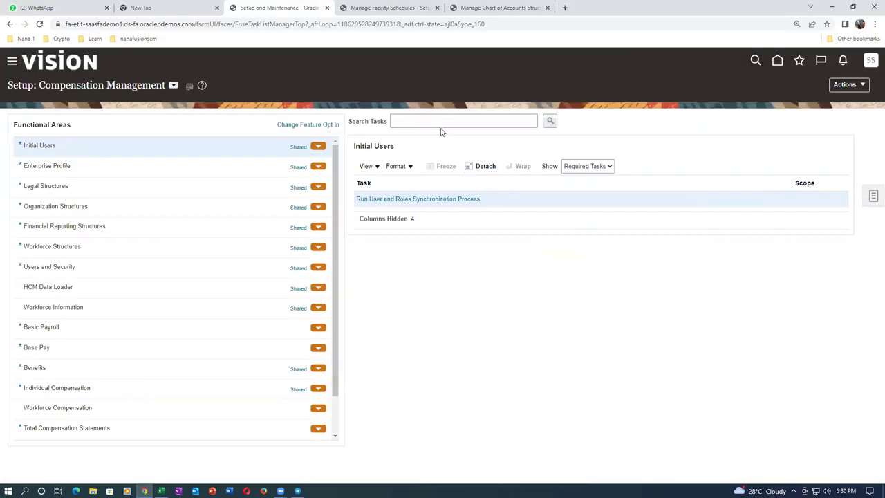
click(174, 87)
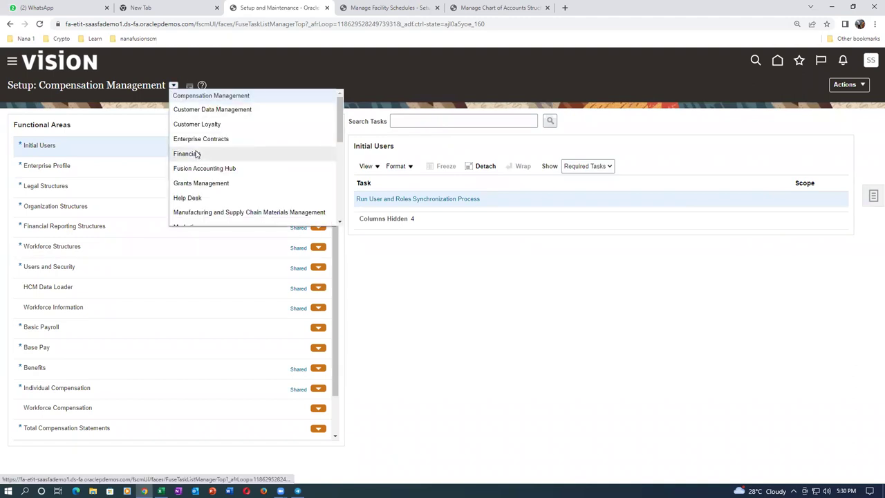
click(173, 152)
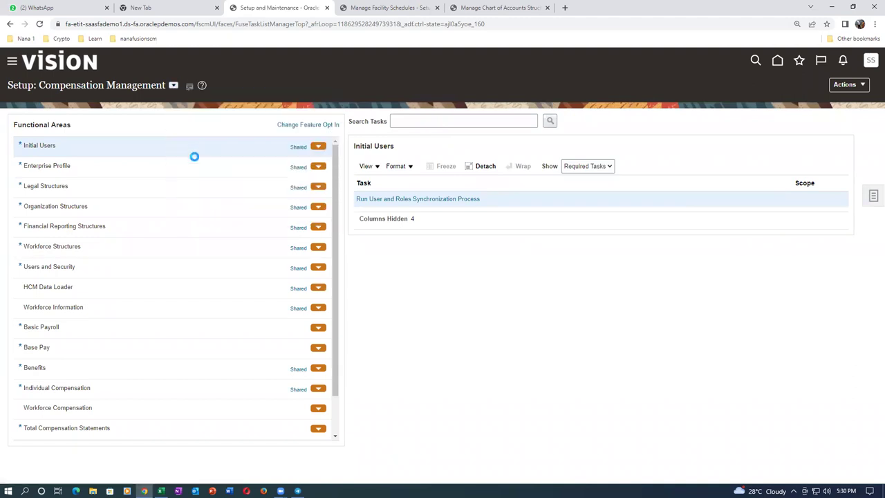
click(405, 121)
key(ctrl+v)
key(Return)
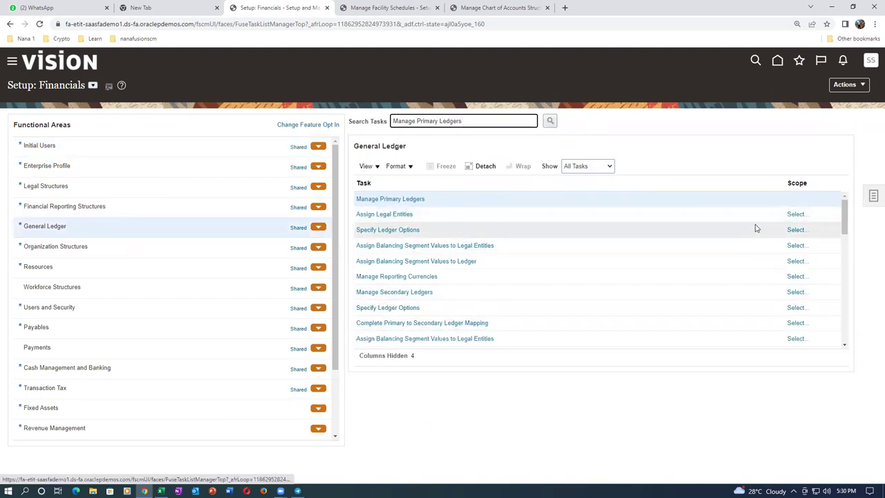
- Scope Specify Ledger Options to k01_primary_ledger using Select and Add with a k01 filter
click(796, 229)
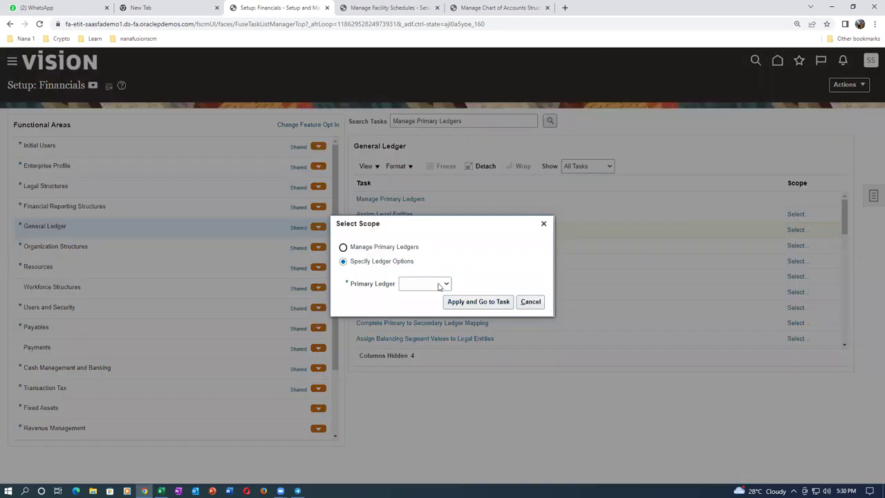
click(439, 284)
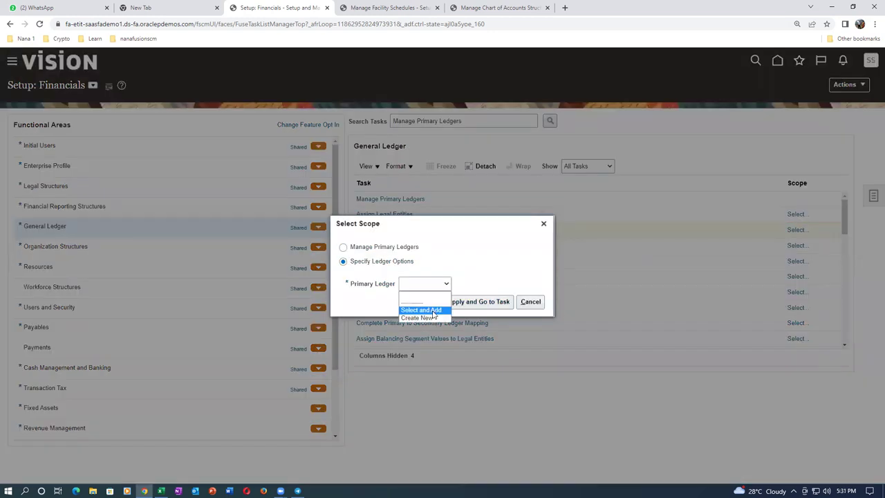
click(434, 309)
click(467, 302)
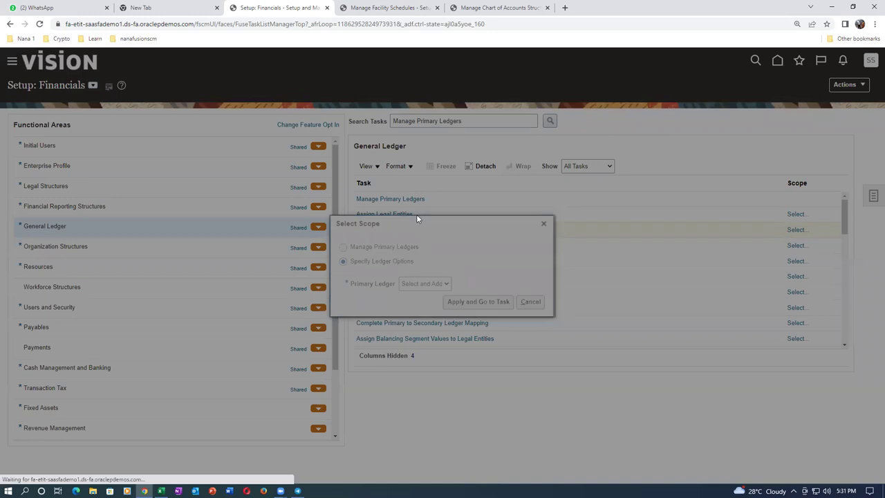
click(329, 138)
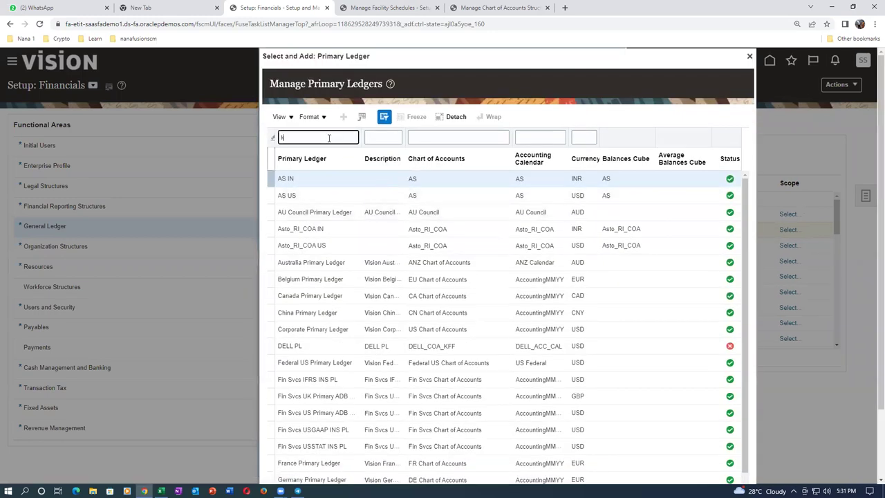
key(Return)
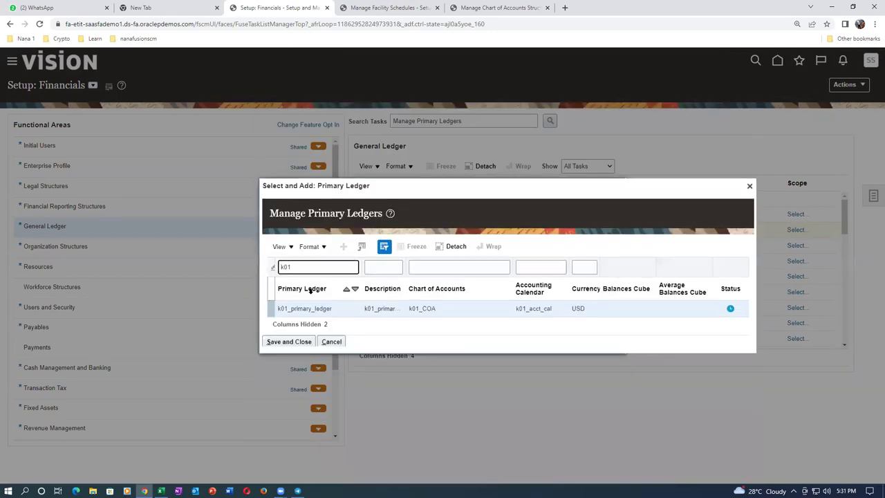
click(291, 341)
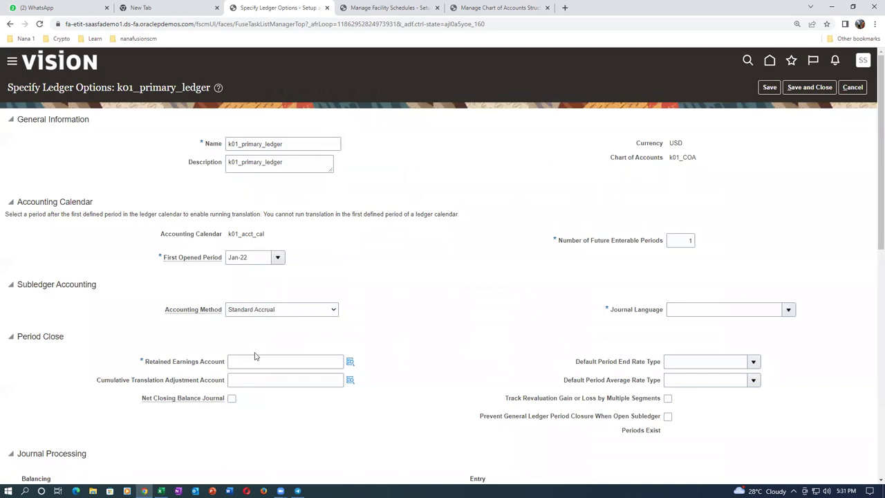
click(255, 361)
- Set retained earnings account 10-100-1003 and journal language American English, then save the ledger options
text(10-)
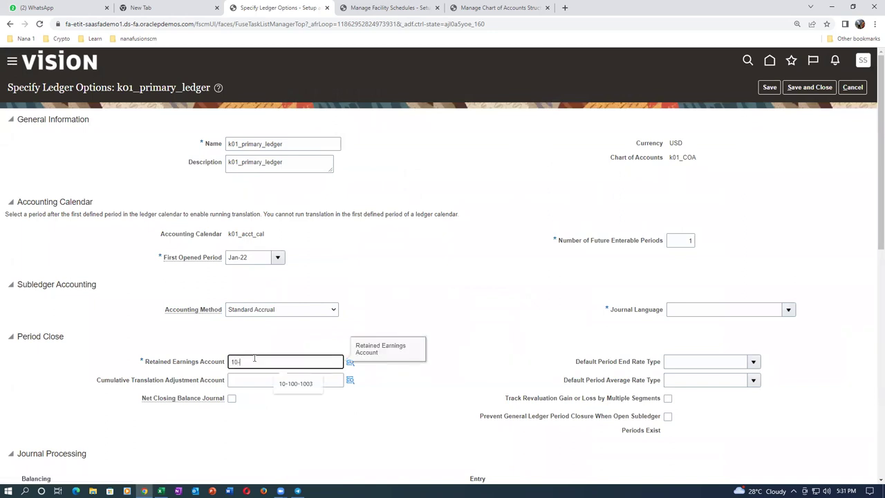
text(100-1003)
key(Tab)
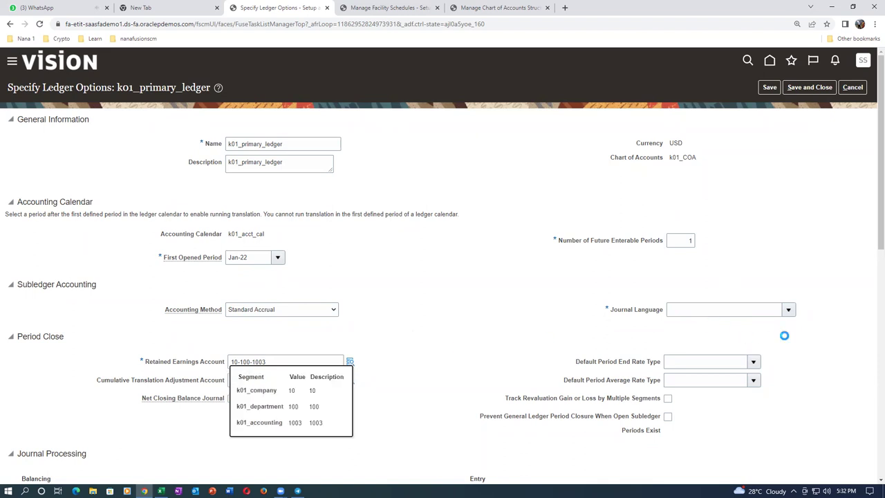
click(787, 309)
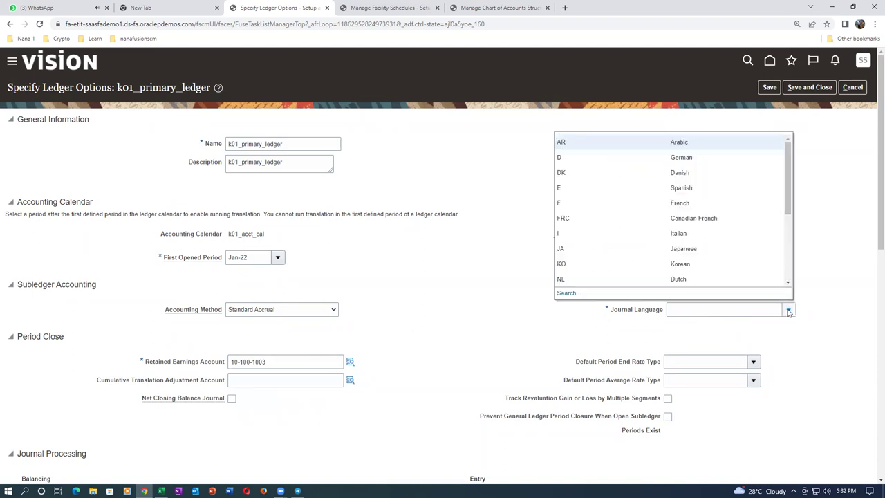
drag(787, 186, 802, 276)
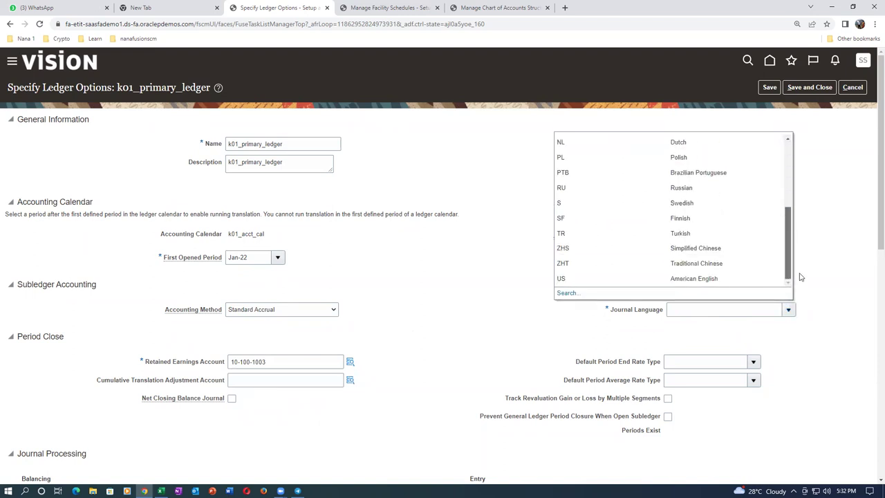
click(768, 279)
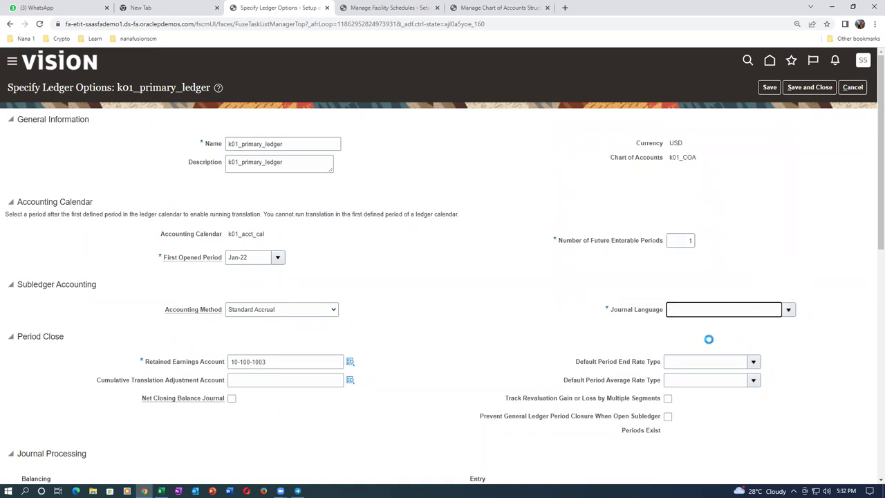
click(810, 88)
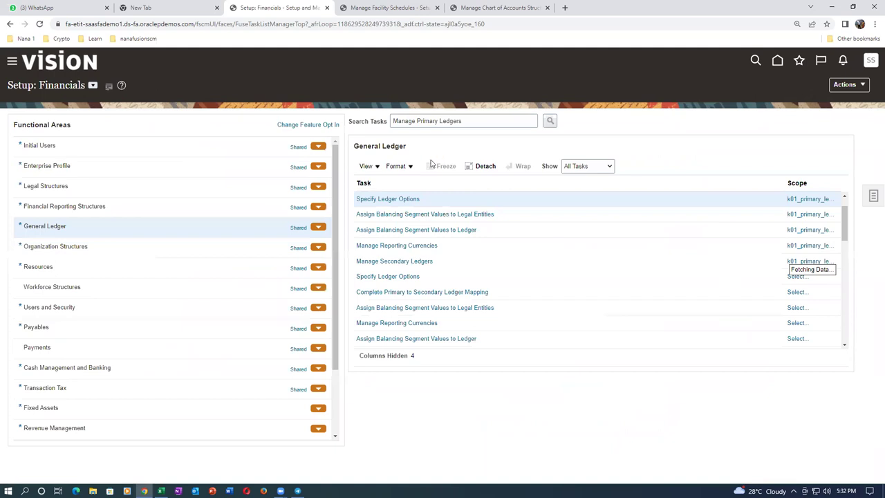
- Search legal entities for 'k', assign k01_legal_entity_1 to k01_primary_ledger, and save
scroll(846, 228, up, 1)
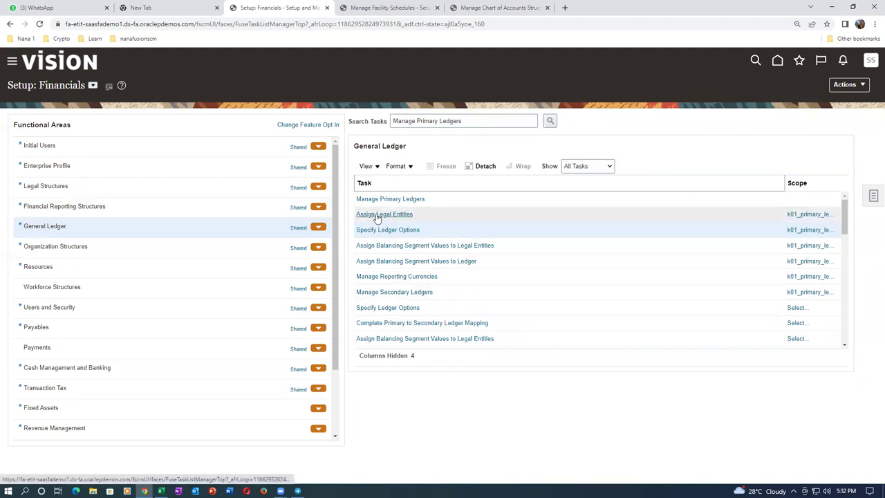
click(377, 216)
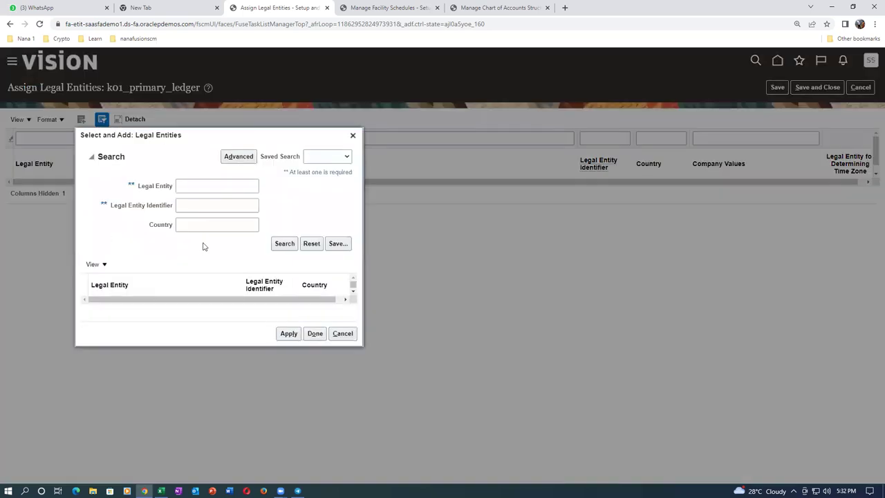
click(216, 184)
text(k01)
click(284, 244)
click(175, 304)
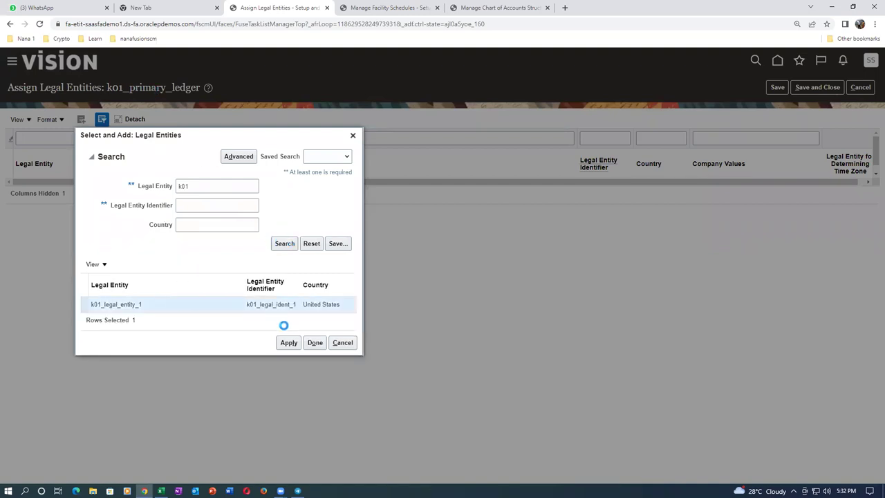
click(288, 342)
click(314, 342)
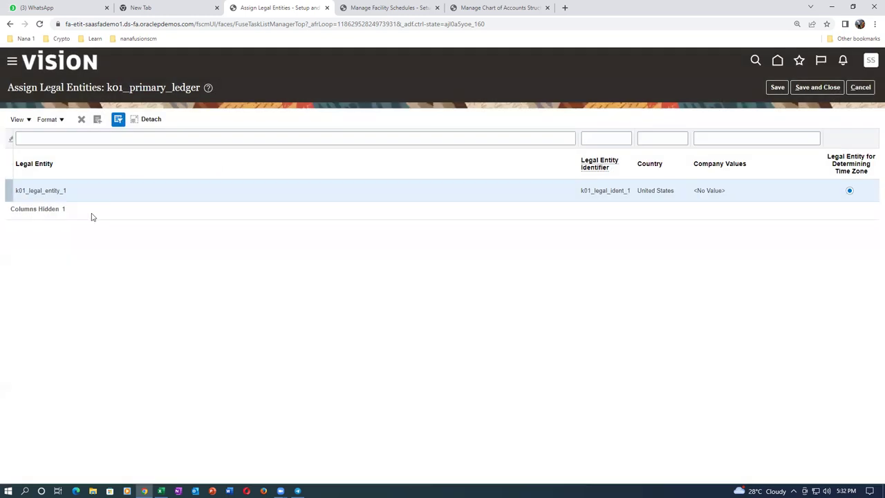
click(800, 91)
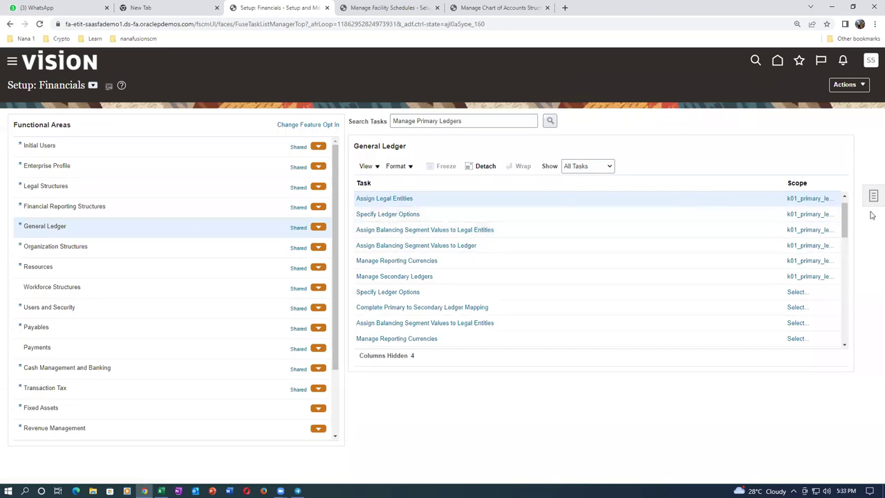
- Add company value 10 as k01_legal_entity_1's balancing segment value and save the assignments
scroll(845, 235, up, 1)
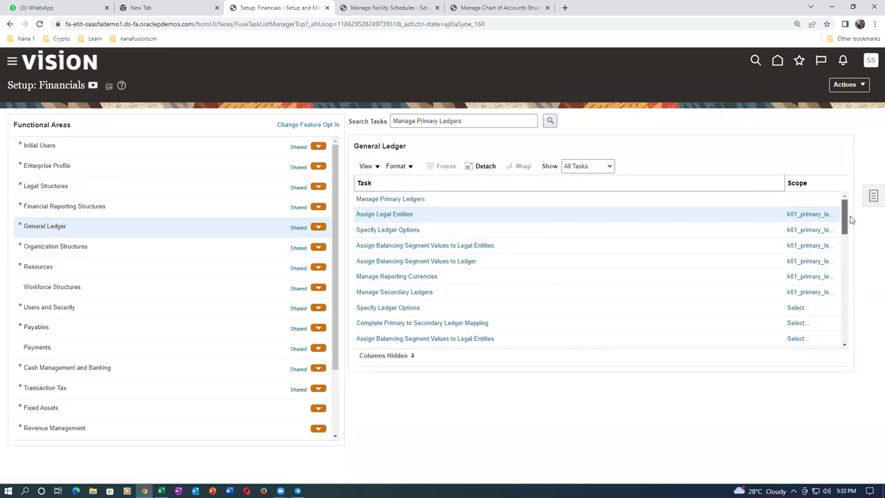
click(418, 248)
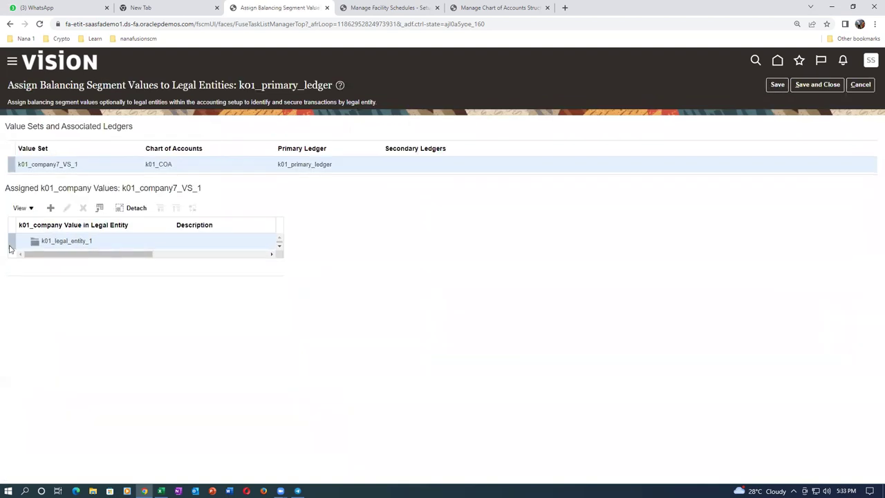
click(49, 208)
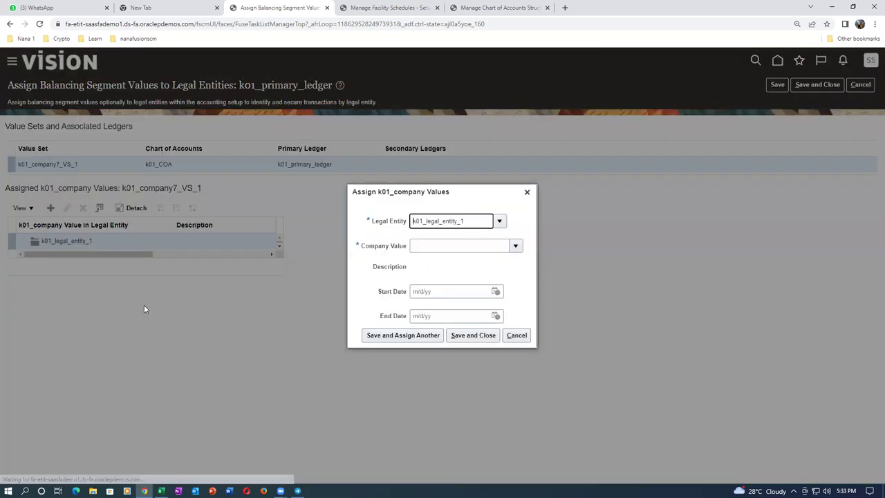
click(514, 245)
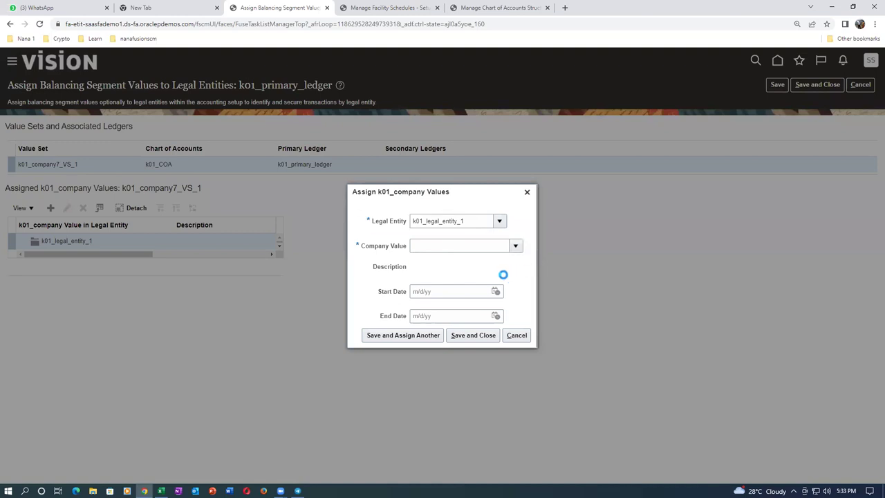
click(460, 263)
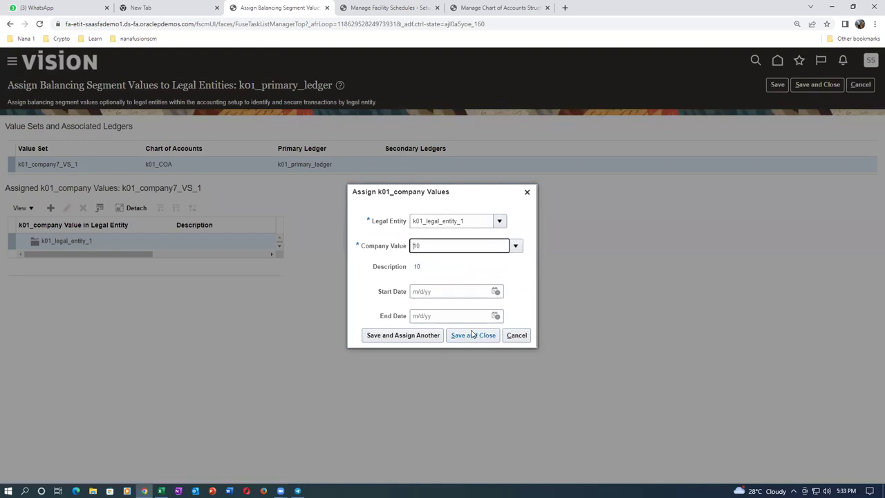
click(471, 335)
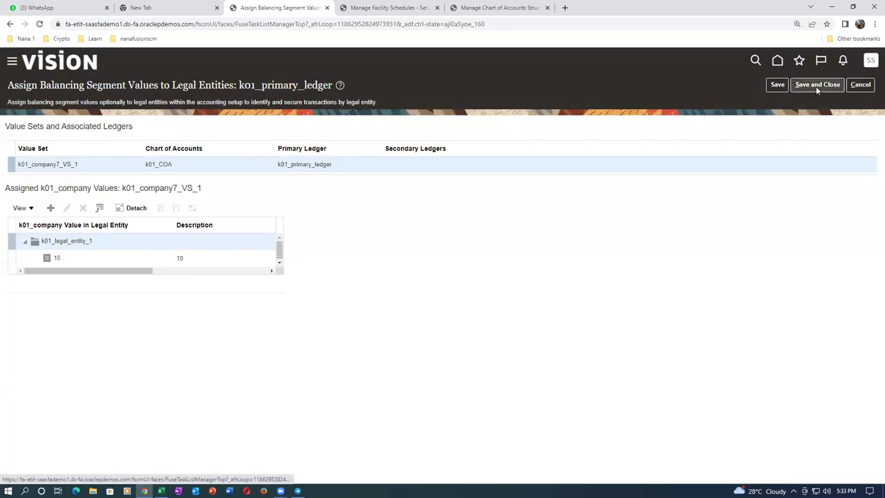
click(819, 87)
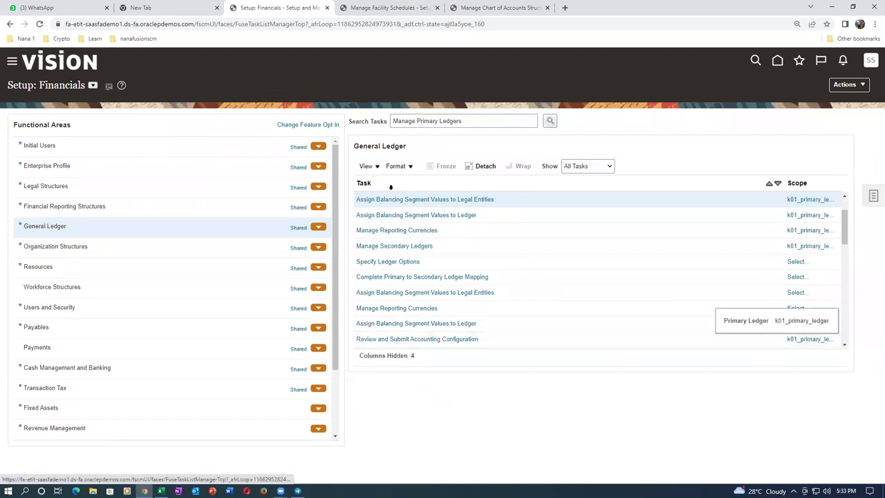
- Submit k01_primary_ledger's accounting configuration from Review and Submit and confirm with OK
click(444, 339)
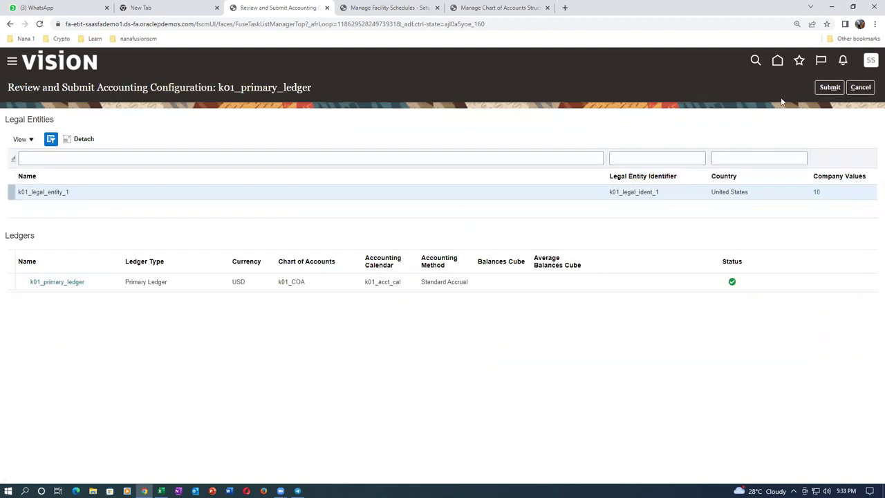
click(829, 87)
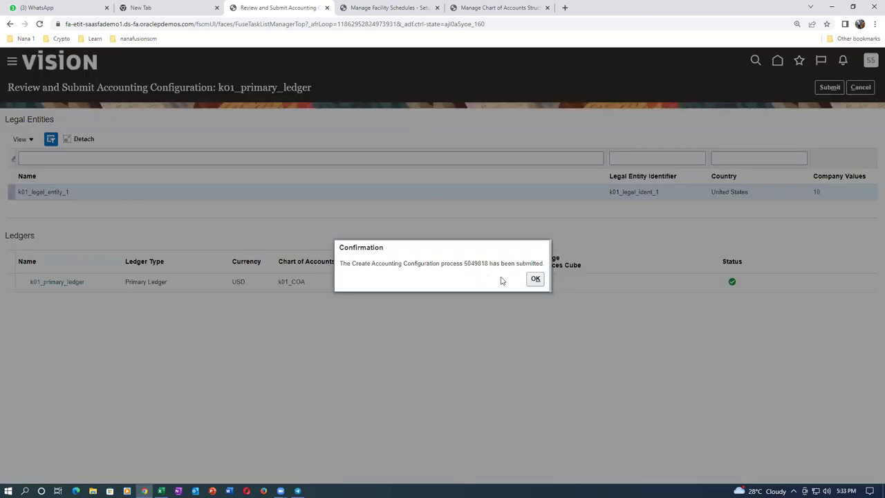
click(536, 279)
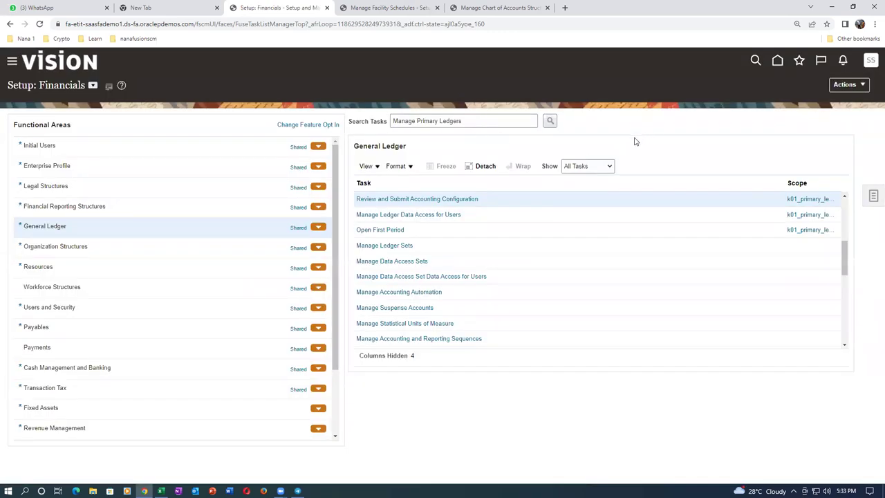
- Copy the Manage Business Unit task name from Excel cell E40 and return to Oracle setup
key(alt+Tab)
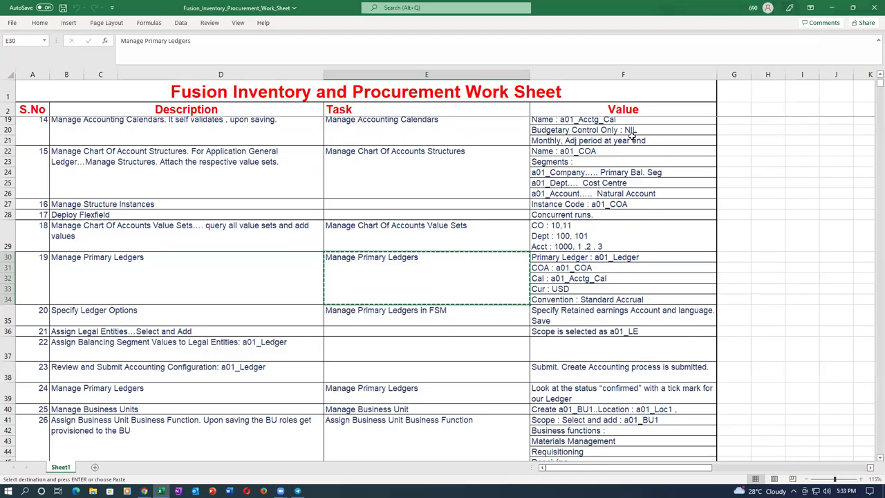
scroll(297, 356, down, 2)
scroll(297, 356, down, 1)
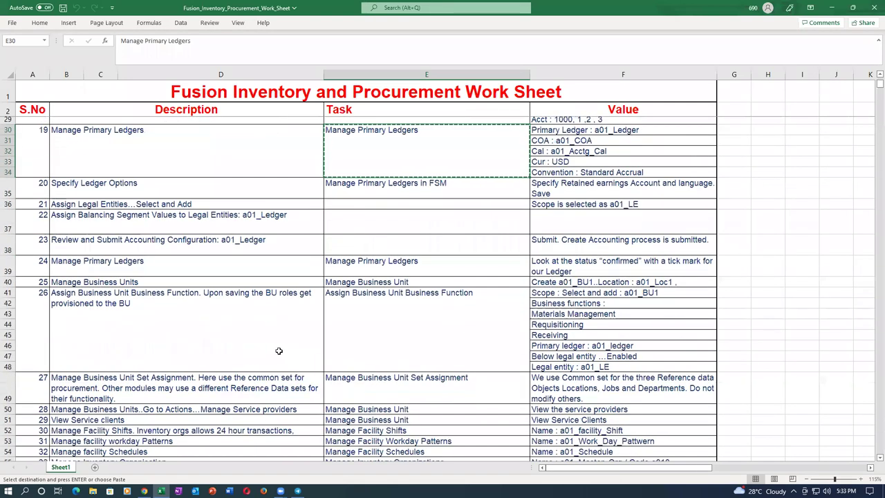
click(358, 282)
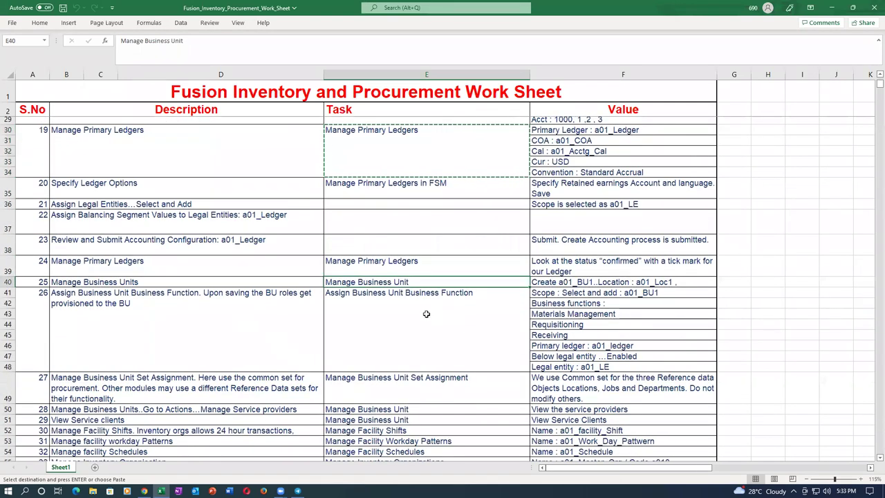
key(ctrl+c)
key(alt+Tab)
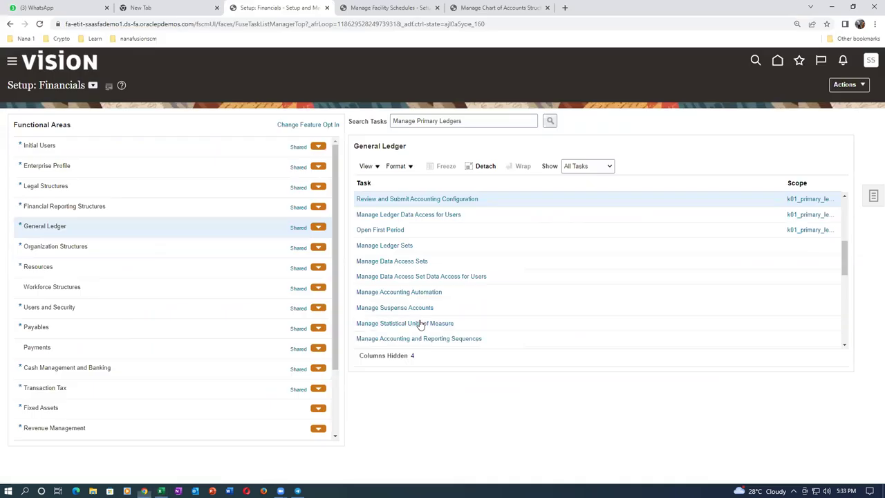
- Search the setup tasks for 'Manage Business Unit', open it, then switch to WhatsApp Web
click(873, 197)
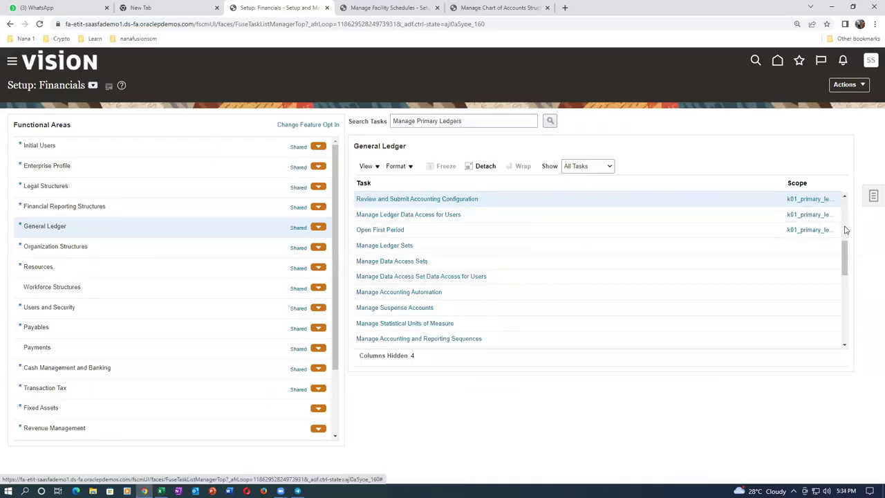
click(758, 199)
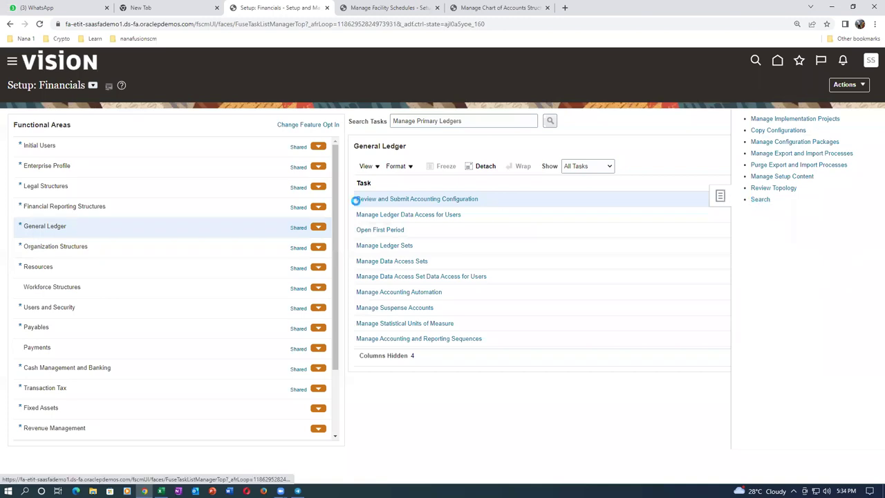
click(238, 124)
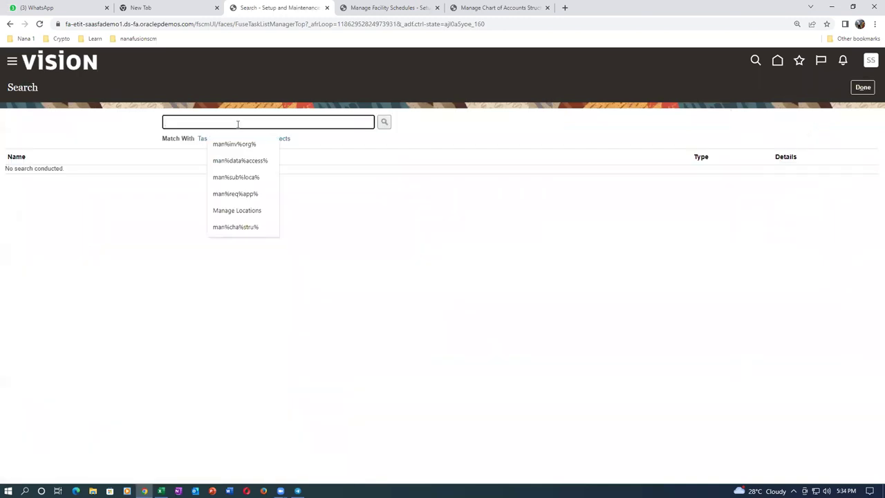
key(Return)
key(ctrl+v)
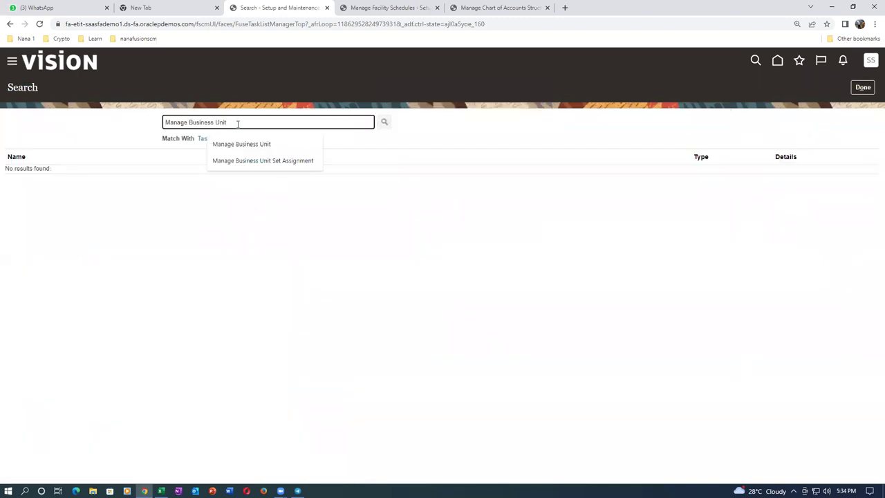
key(Return)
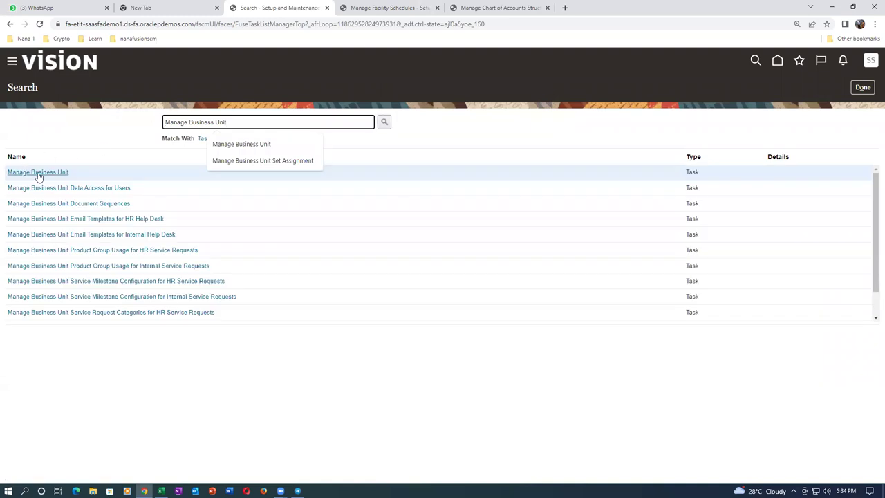
click(38, 172)
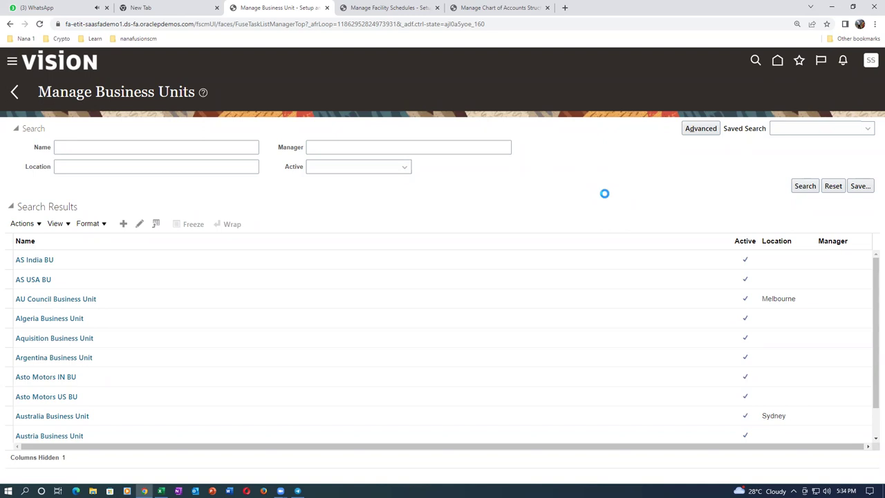
click(38, 8)
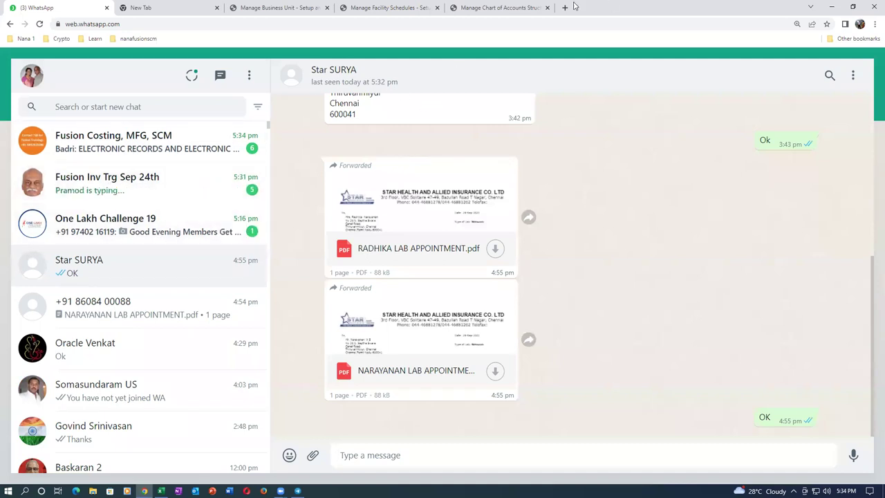
- Go back from WhatsApp to the Oracle tab with the blank Create Business Unit form
click(511, 8)
click(275, 7)
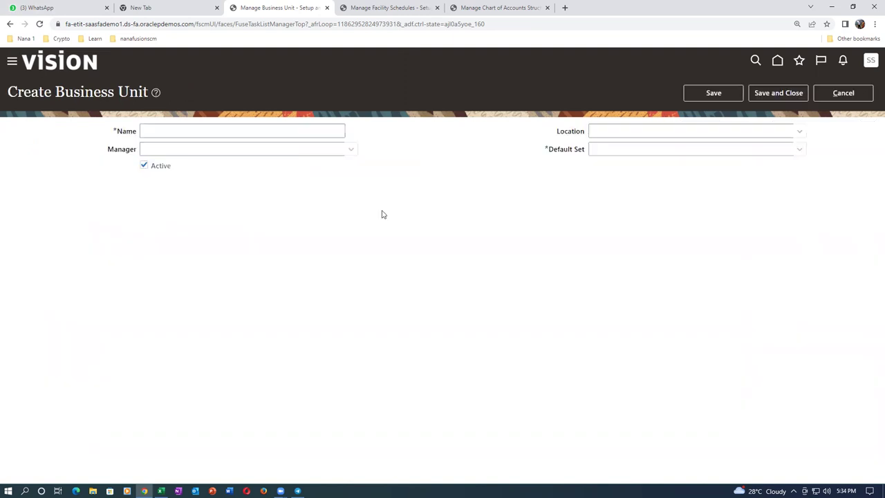
- Create a new default reference data set with code, name and description K01_RDS
click(801, 150)
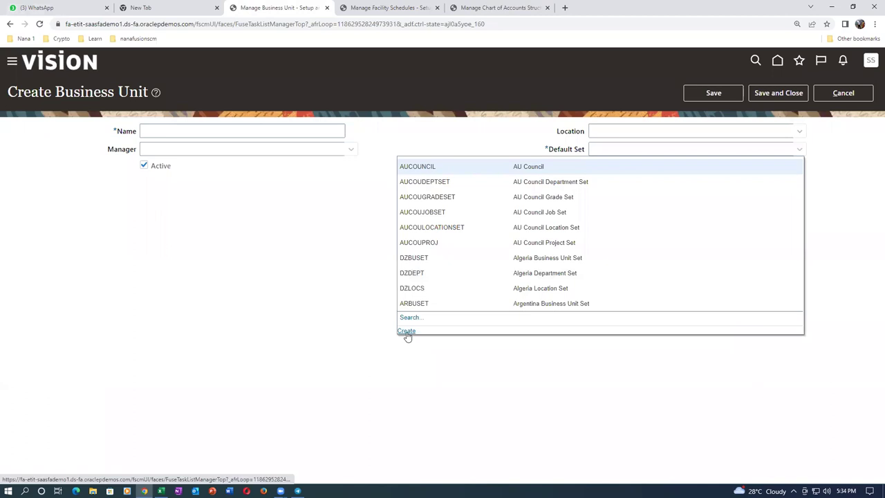
click(406, 331)
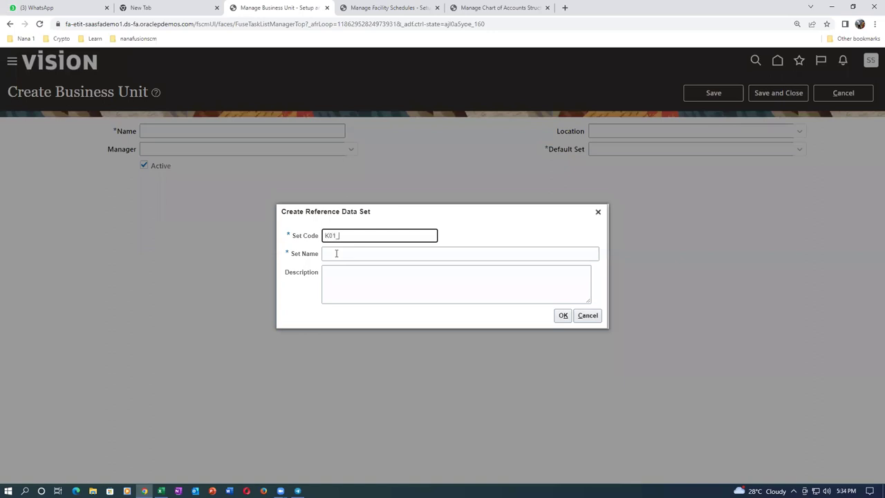
drag(357, 239, 293, 254)
click(330, 256)
key(ctrl+v)
click(342, 275)
key(ctrl+v)
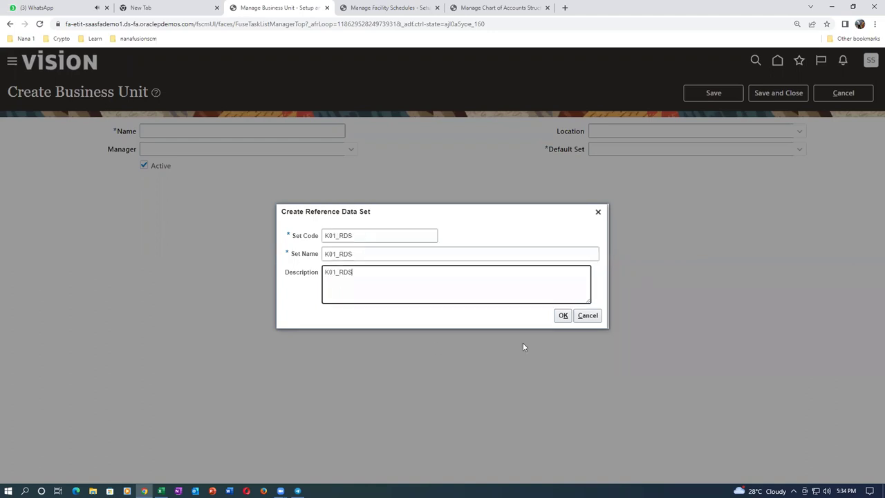
click(562, 316)
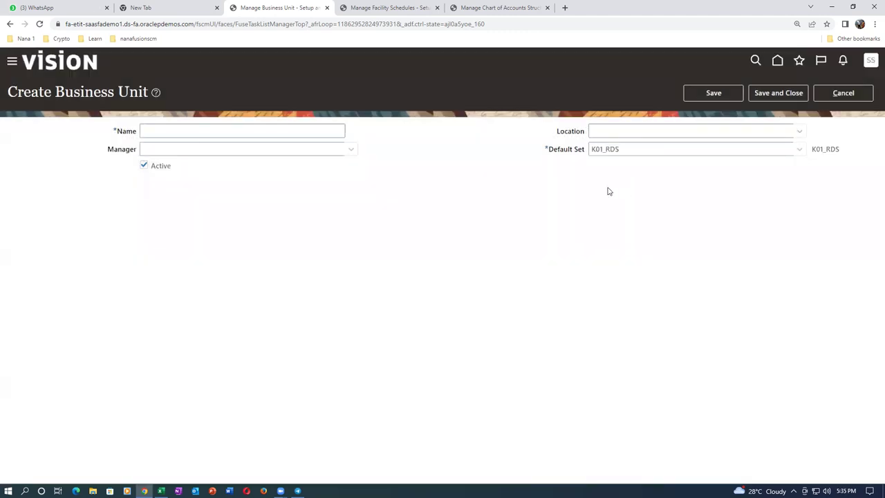
- Name the business unit k01_business_unit, save and close it, then switch to Excel
click(163, 129)
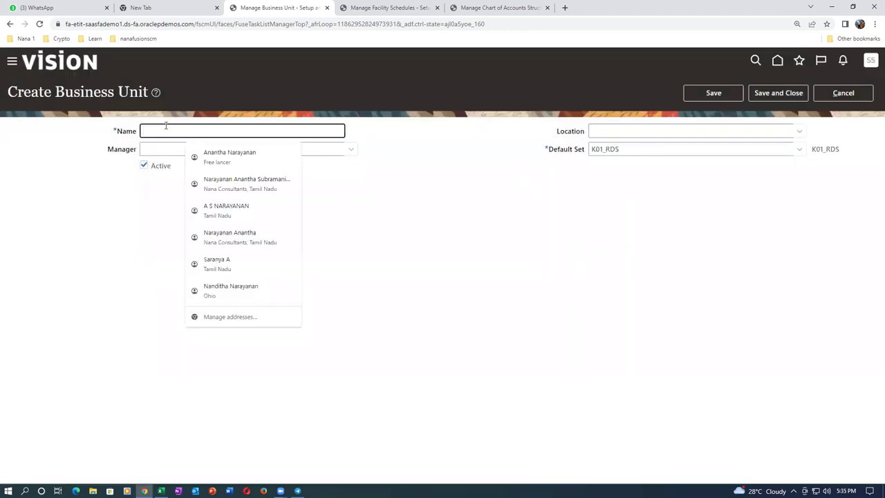
text(K)
key(BackSpace)
key(BackSpace)
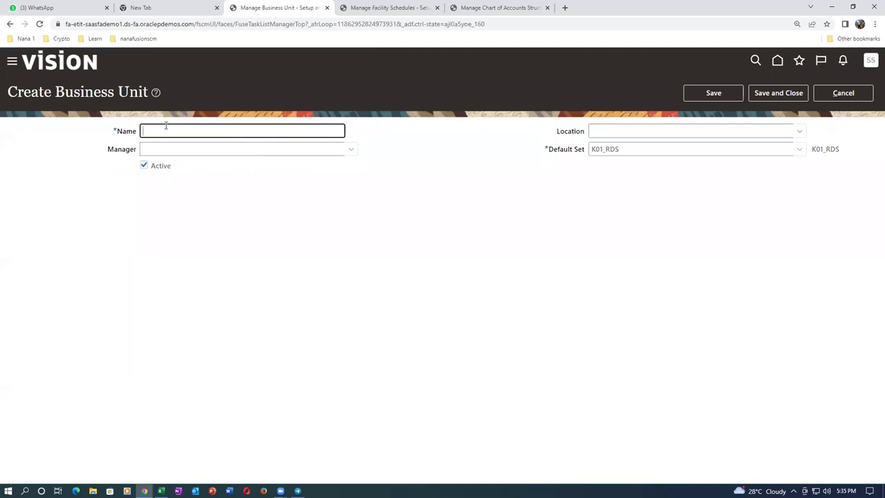
text(k01_business)
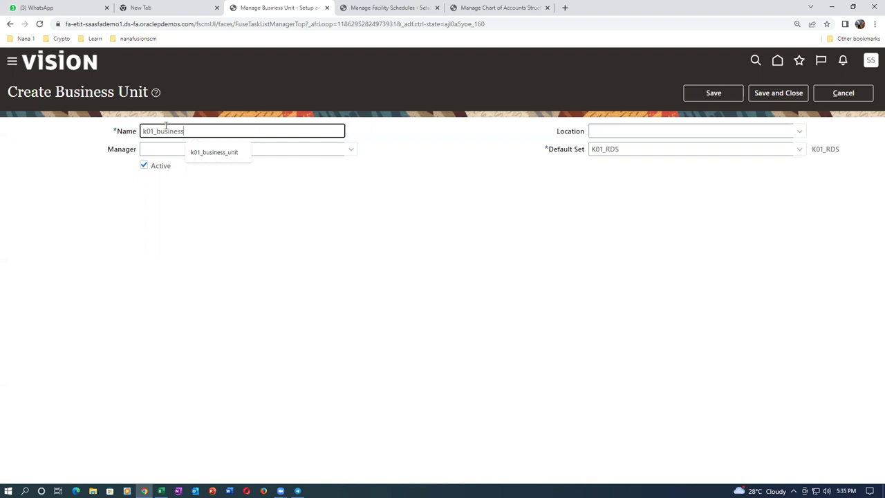
text(_unit)
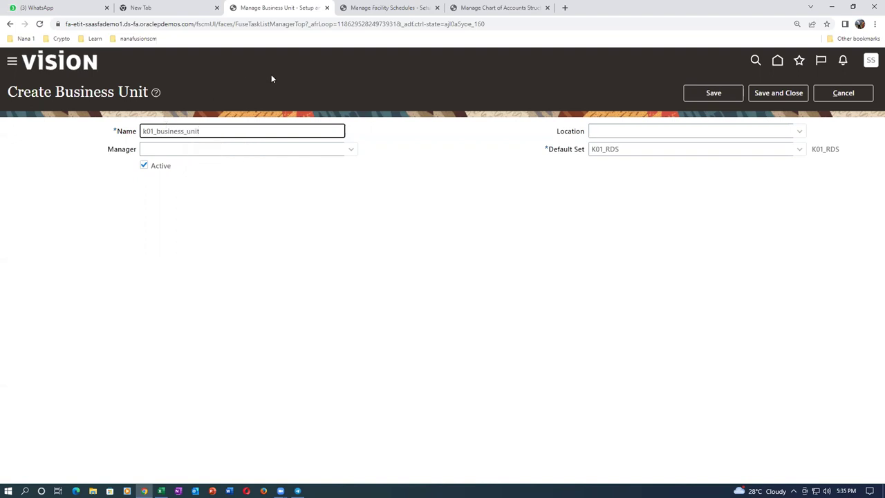
click(780, 94)
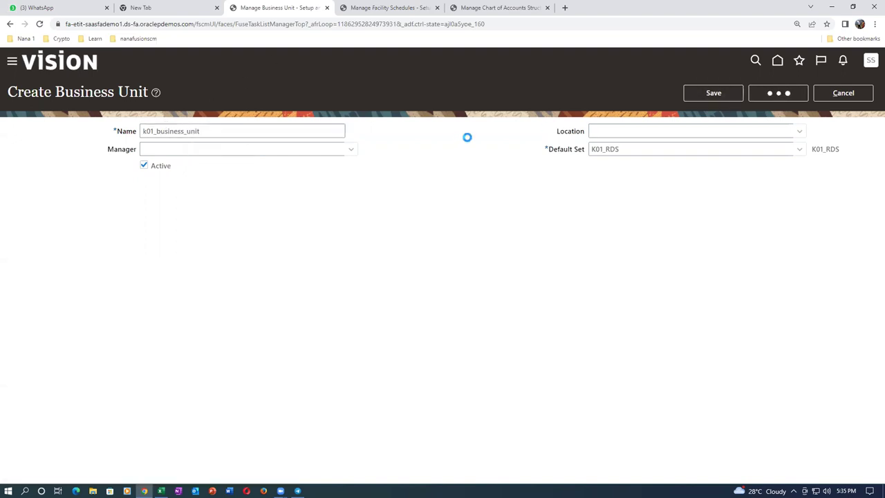
key(alt+Tab)
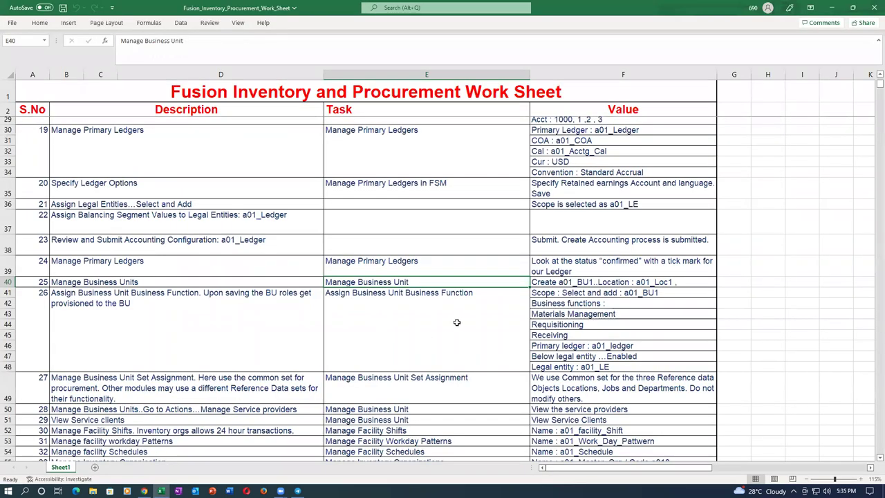
- Copy the Manage Inventory Organizations task name from cell E55 and return to Oracle
scroll(456, 322, down, 3)
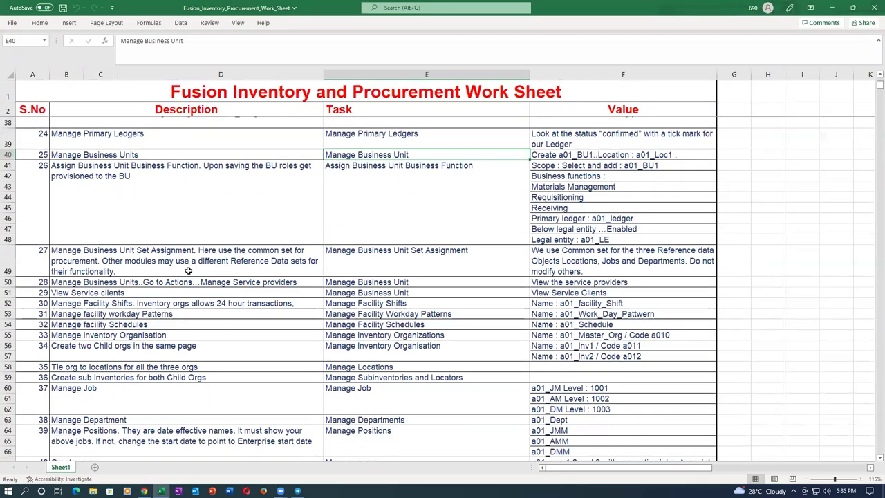
click(188, 271)
click(389, 259)
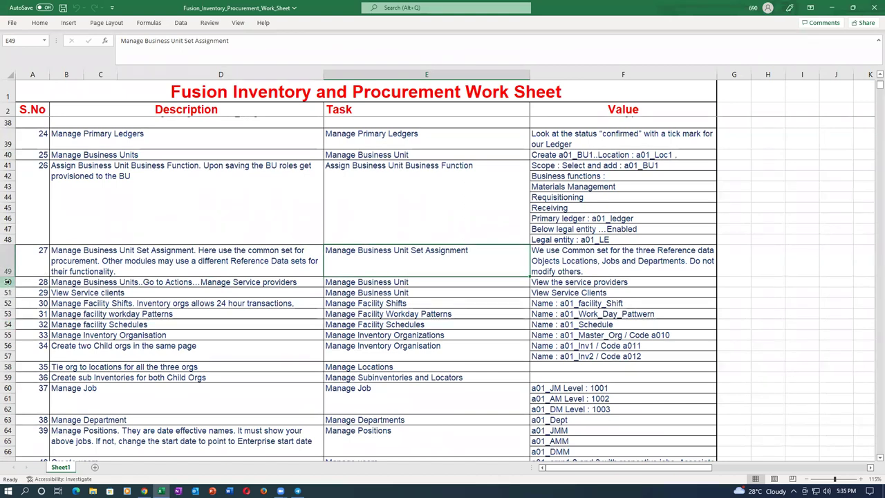
drag(8, 282, 9, 293)
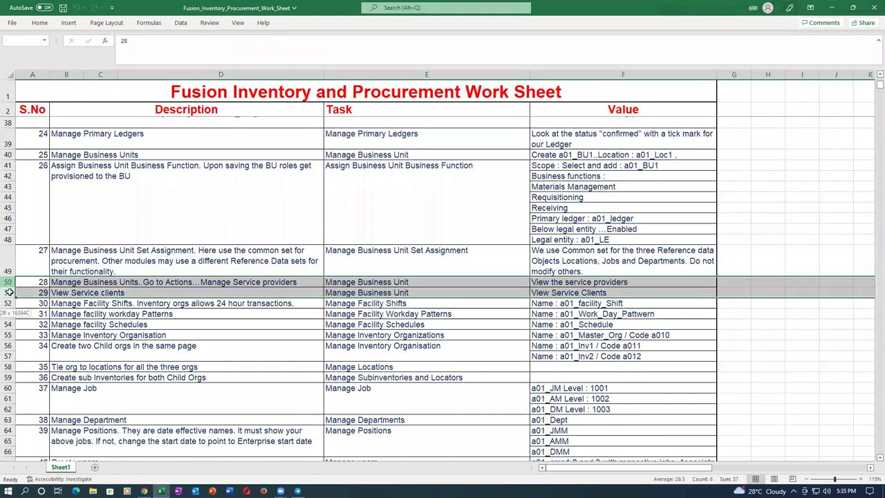
click(337, 313)
click(349, 335)
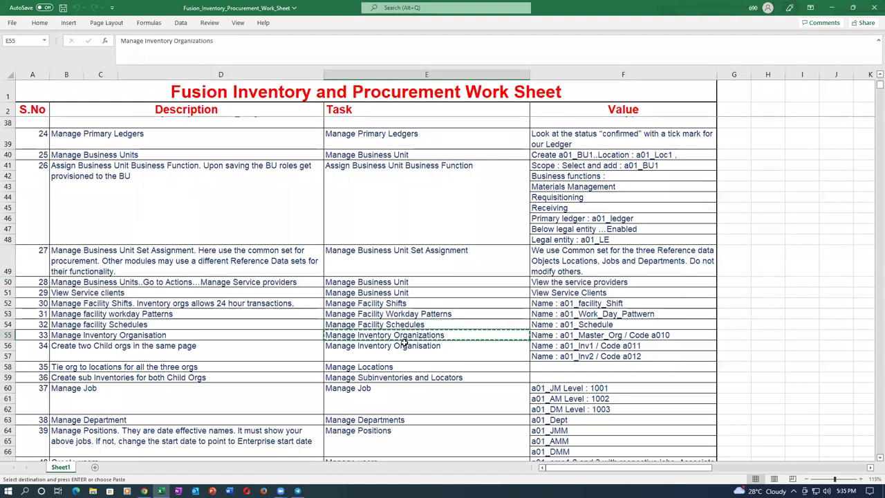
key(alt+Tab)
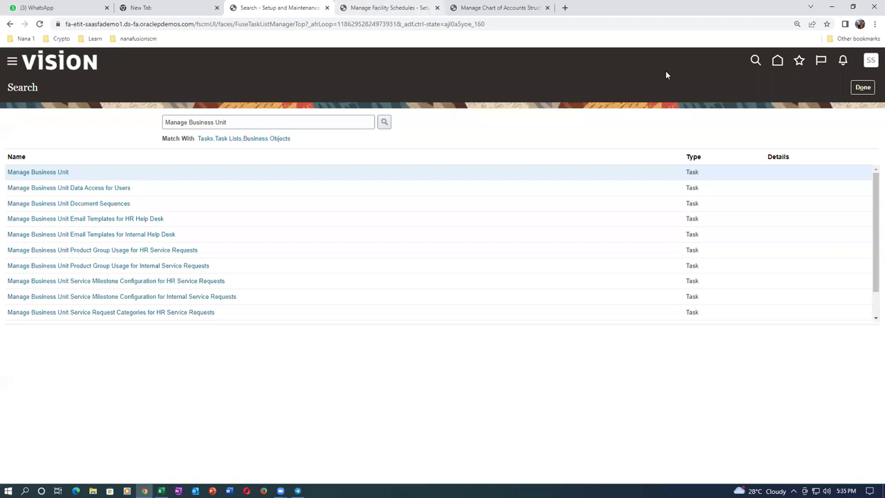
- Search for and open Manage Inventory Organizations, starting a new inventory organization
click(862, 87)
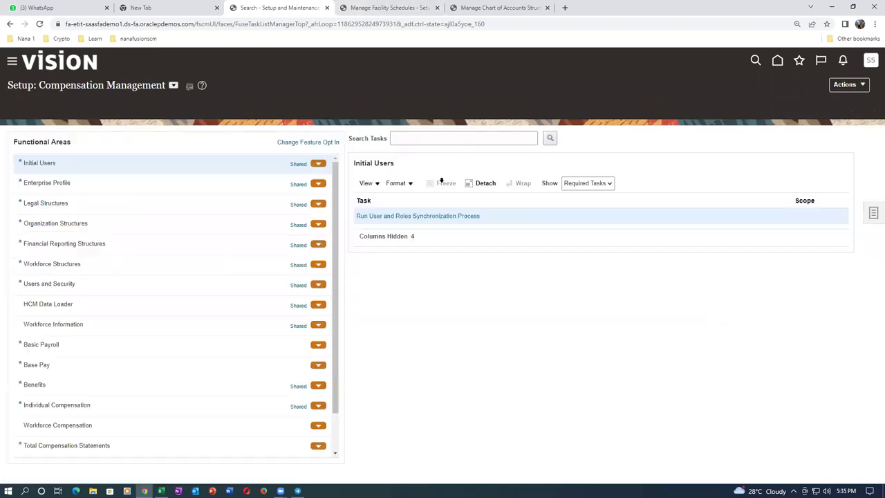
click(872, 198)
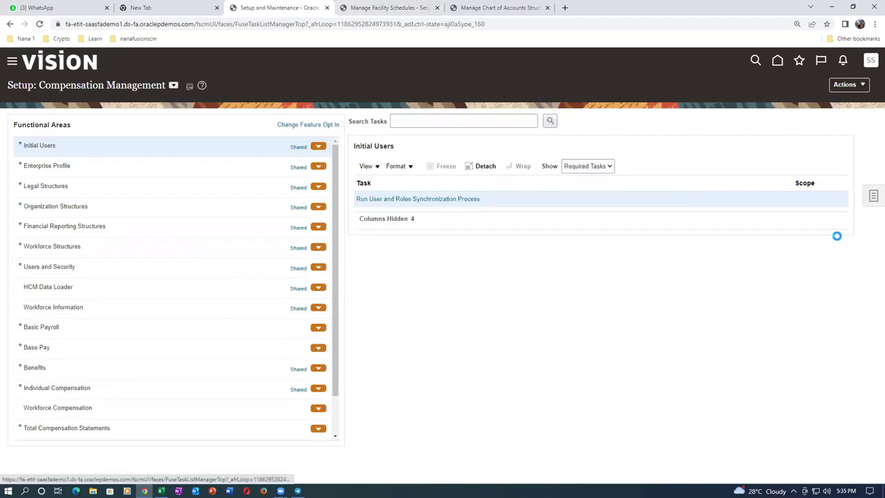
click(756, 199)
click(271, 121)
text(Manage Inventory Organizations)
key(Return)
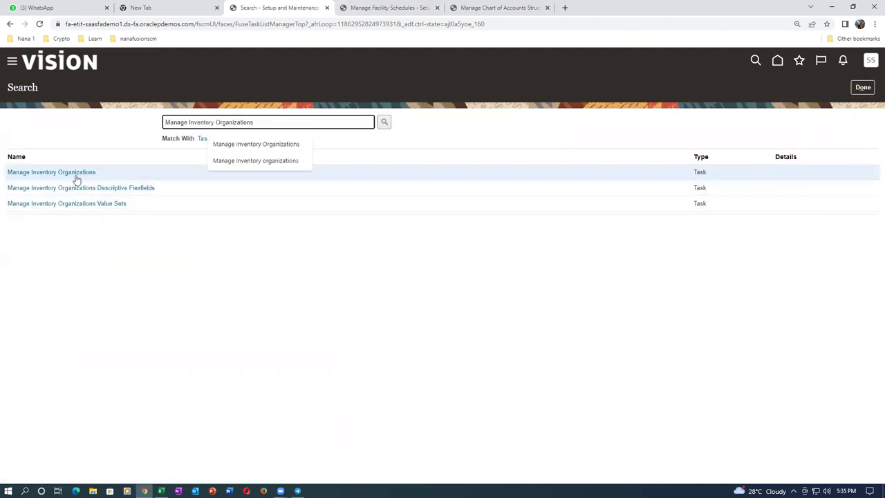
click(74, 172)
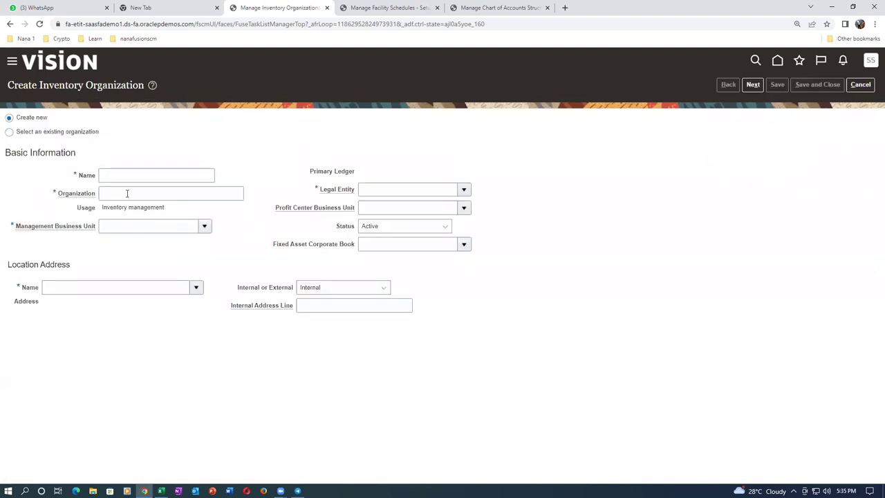
click(131, 176)
- Enter name k01_master_org, organization code K010 and management business unit k01
text(k01_master_org)
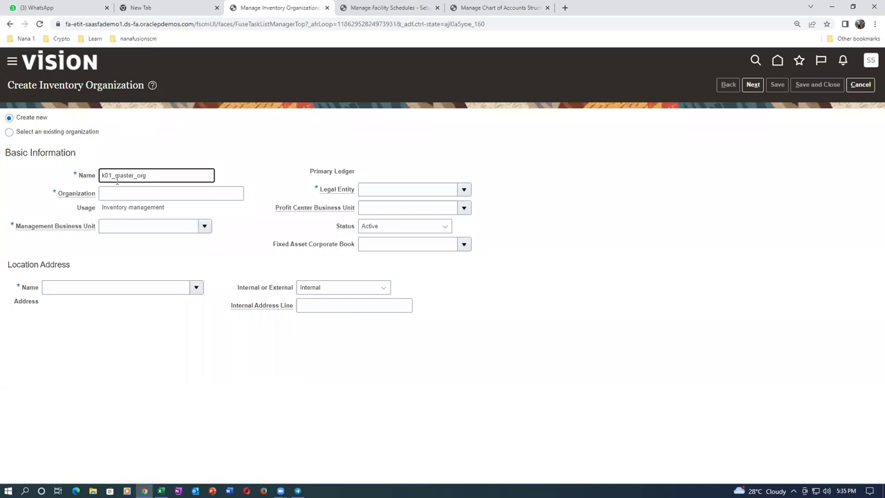
click(120, 195)
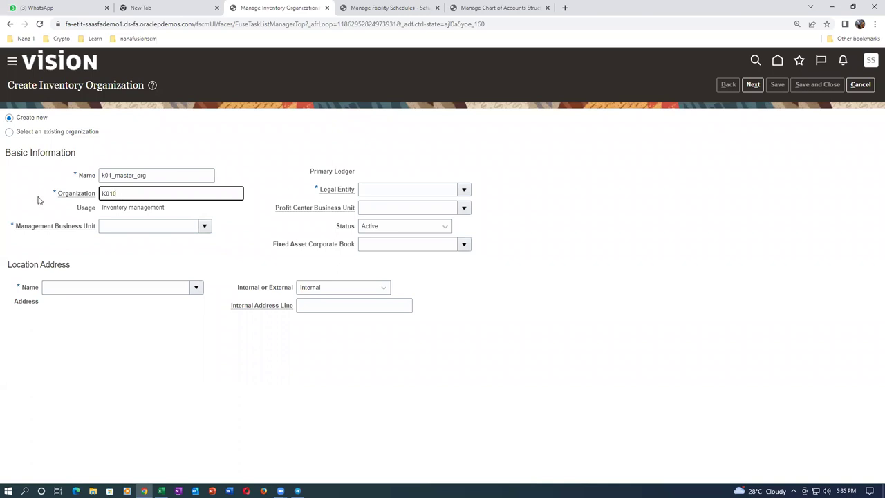
click(129, 224)
text(k01)
key(Tab)
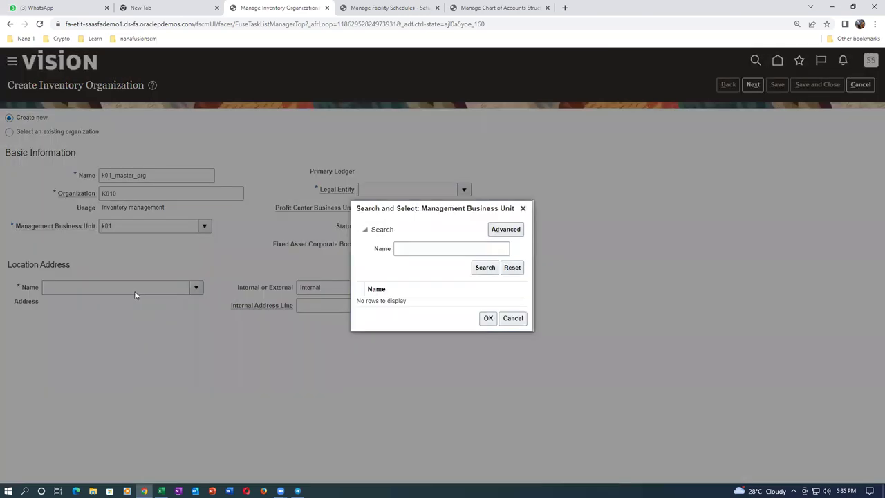
- Look up business unit k01, find no match, cancel, and move to the schedules page
click(445, 247)
text(k01)
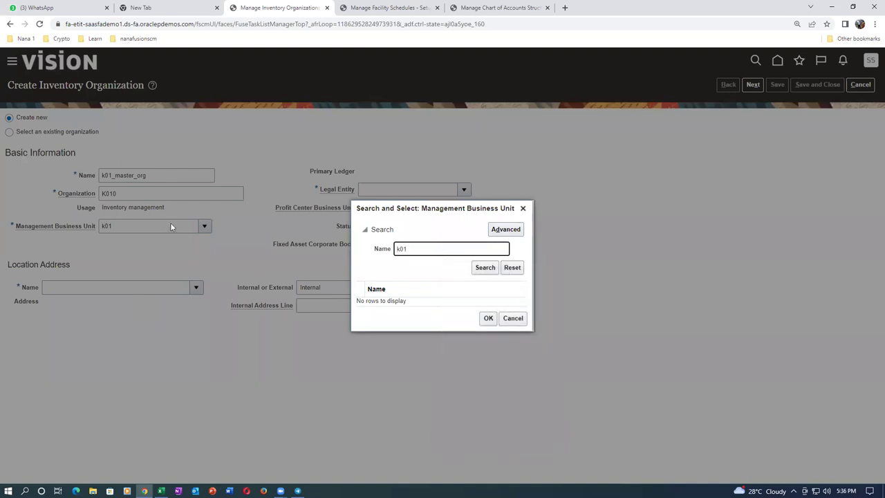
click(485, 268)
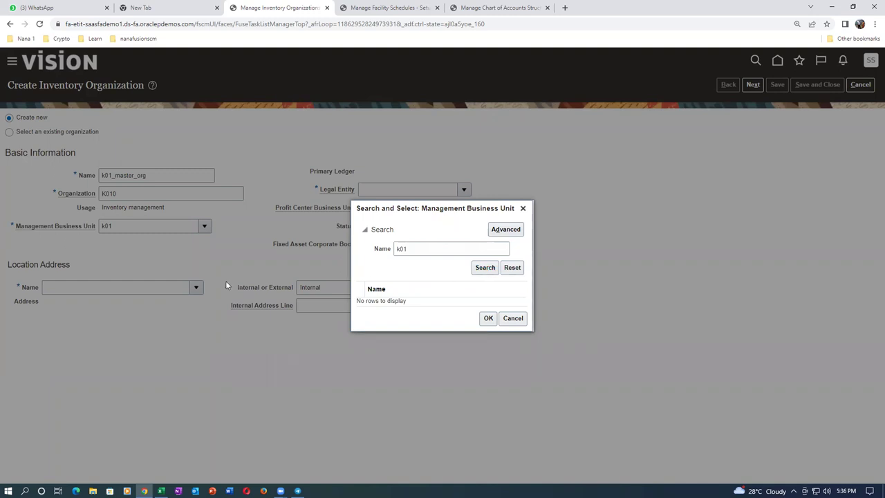
click(482, 269)
click(510, 317)
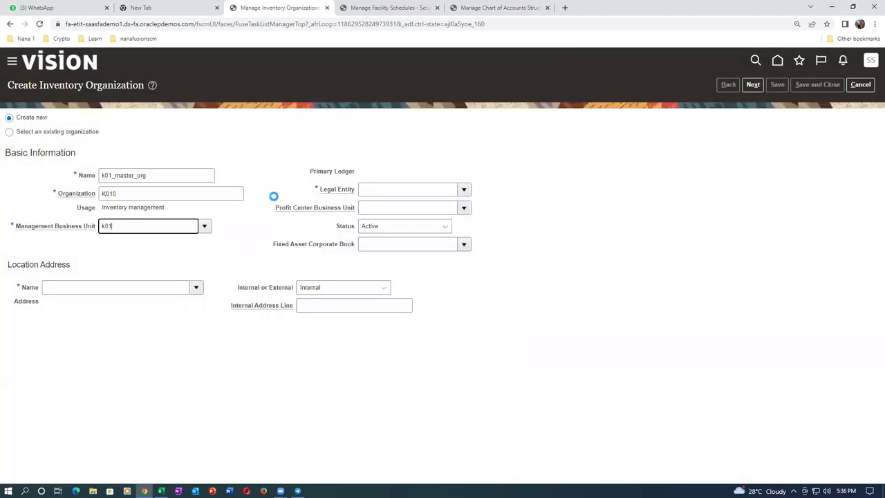
click(388, 13)
click(861, 86)
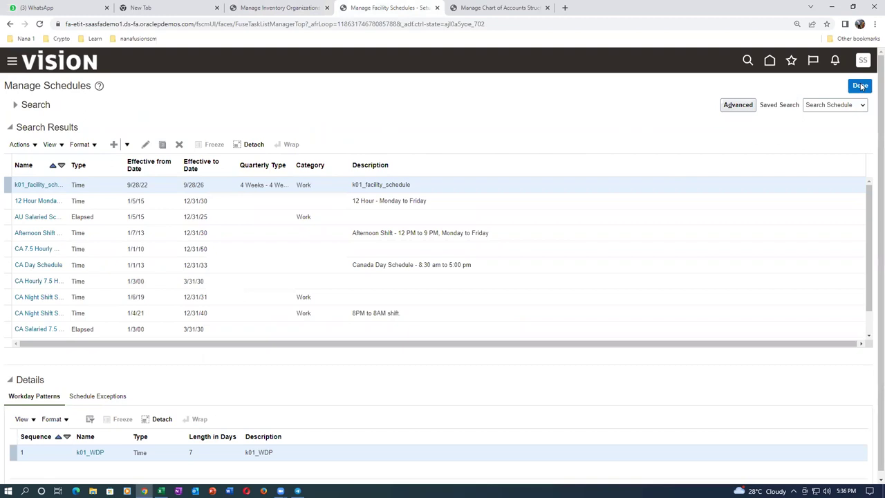
- Close the Facility Schedules and Chart of Accounts tabs and duplicate the inventory organization tab
click(860, 86)
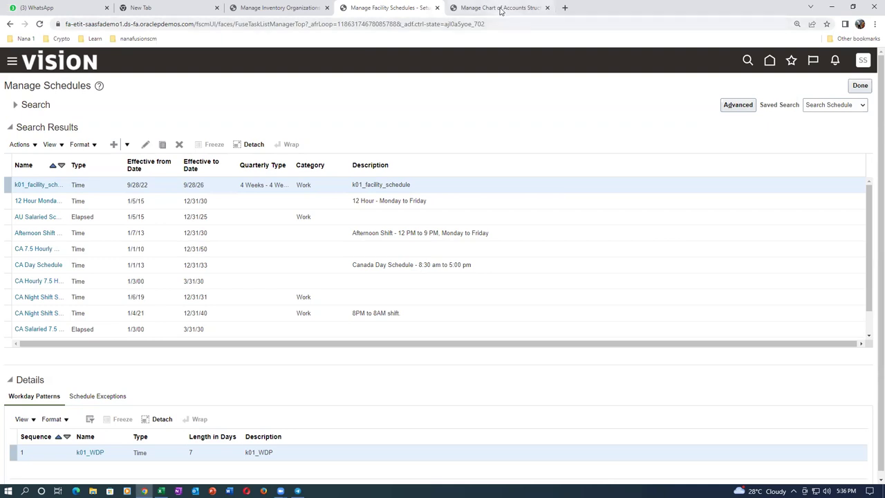
click(437, 7)
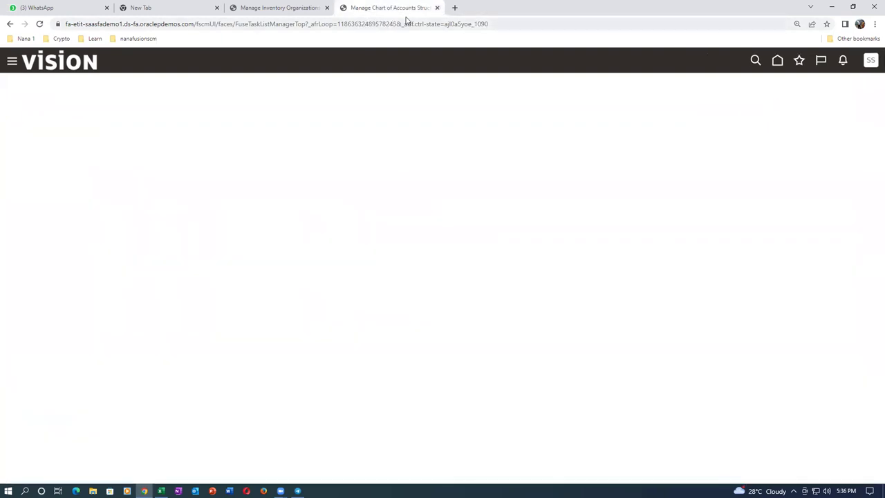
click(437, 7)
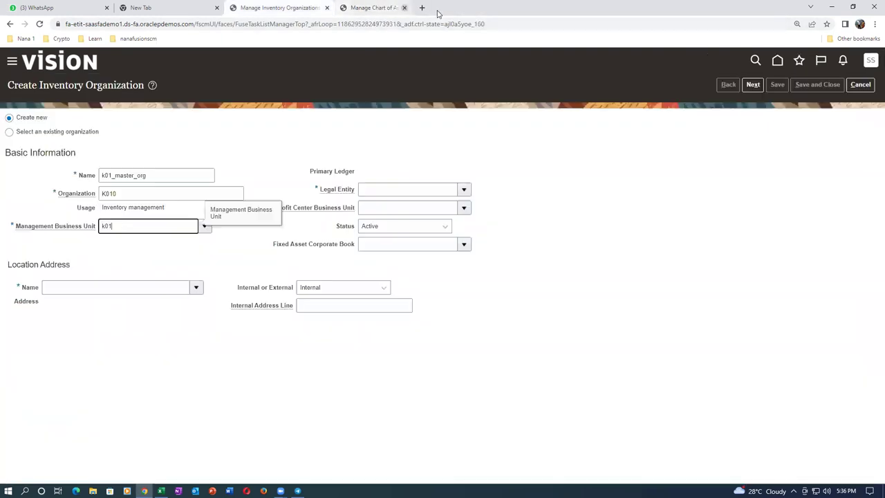
right_click(295, 11)
click(324, 75)
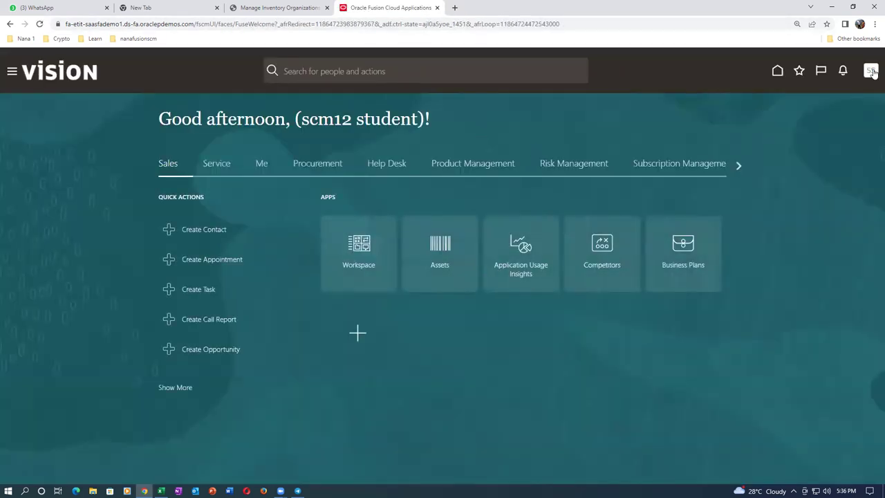
- Open the Setup and Maintenance task search and make two duplicate copies of its tab
click(865, 73)
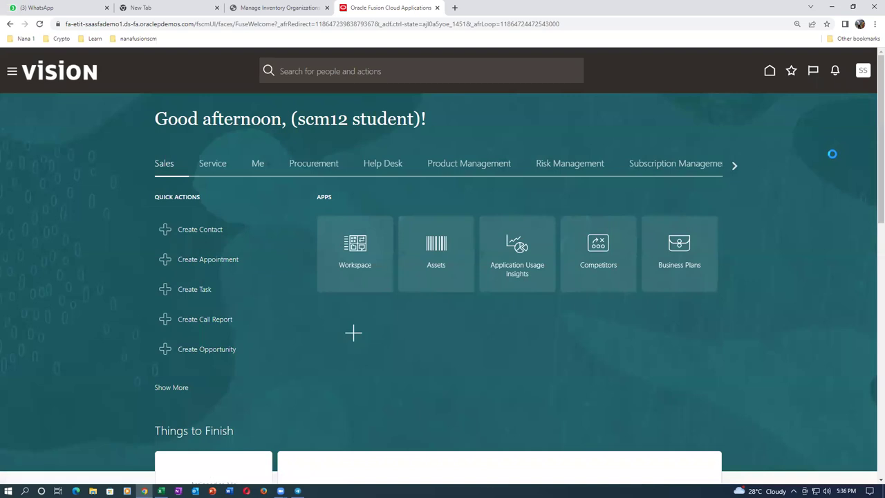
click(706, 225)
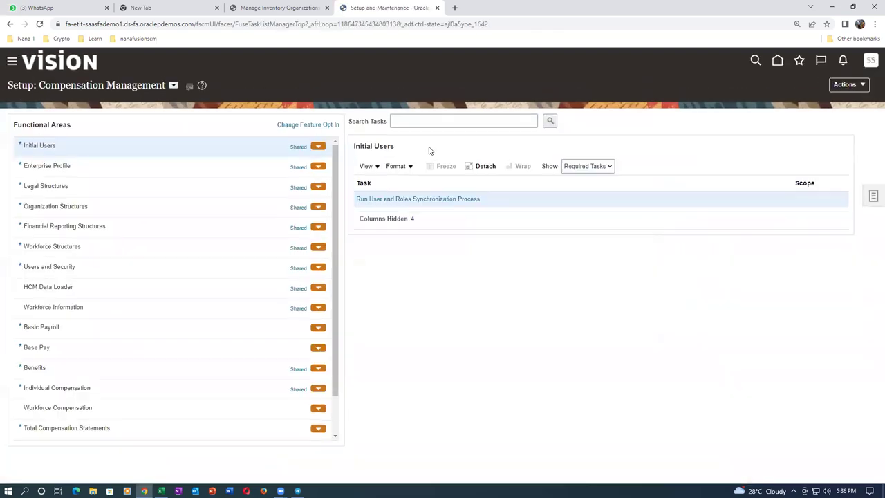
click(873, 199)
click(759, 199)
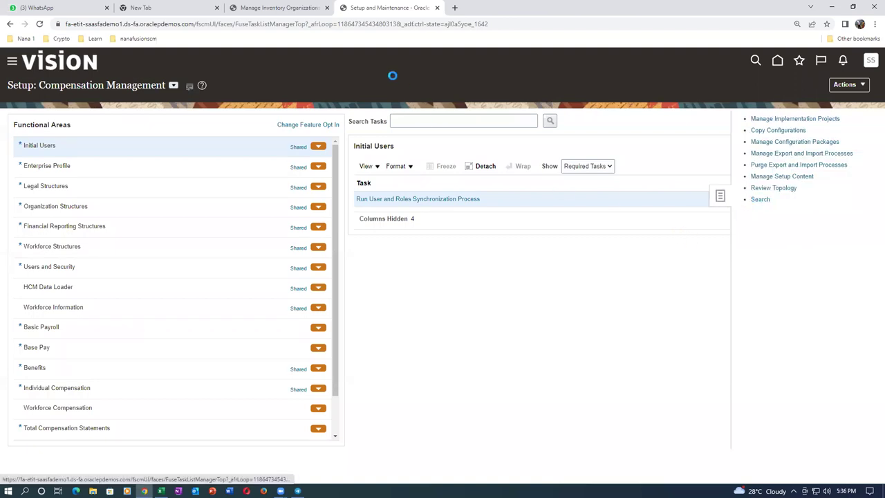
right_click(390, 8)
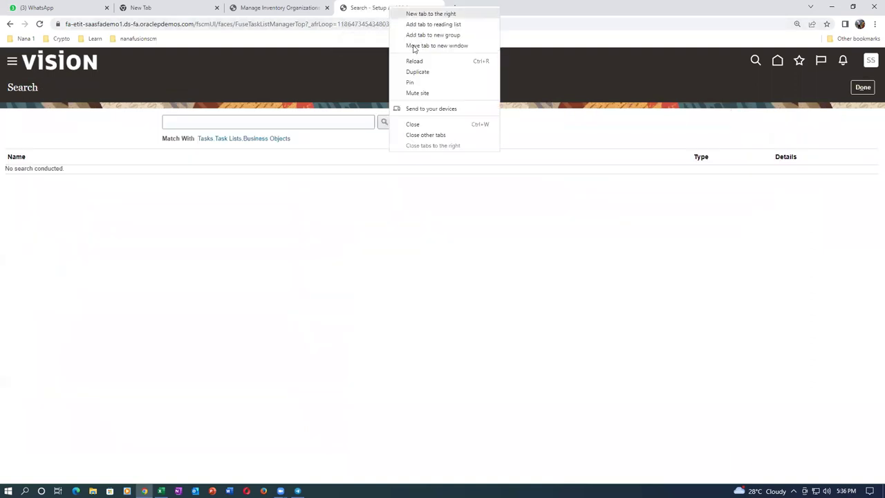
click(406, 69)
right_click(518, 9)
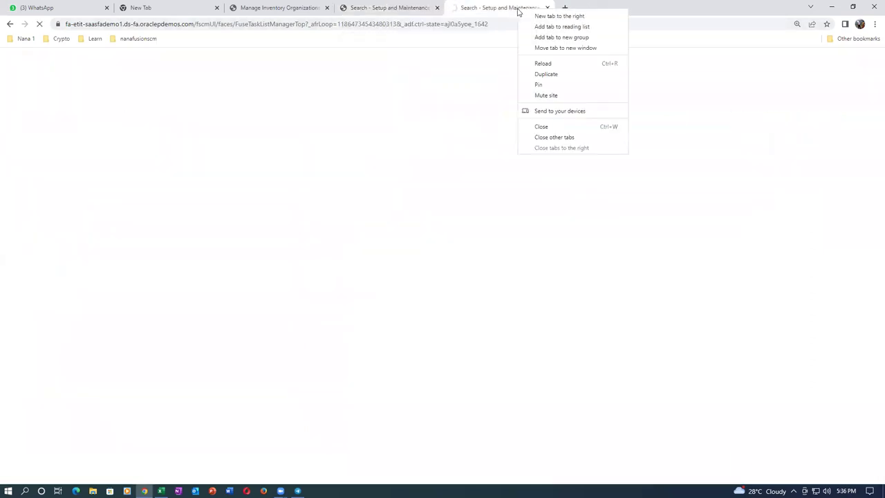
click(549, 73)
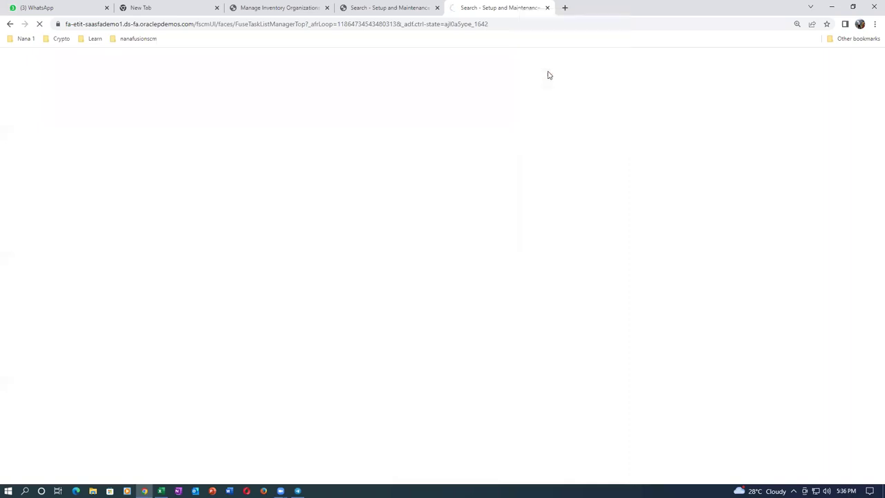
click(377, 10)
- Copy 'Manage Business Unit' from the worksheet, search for it and open the task
click(248, 122)
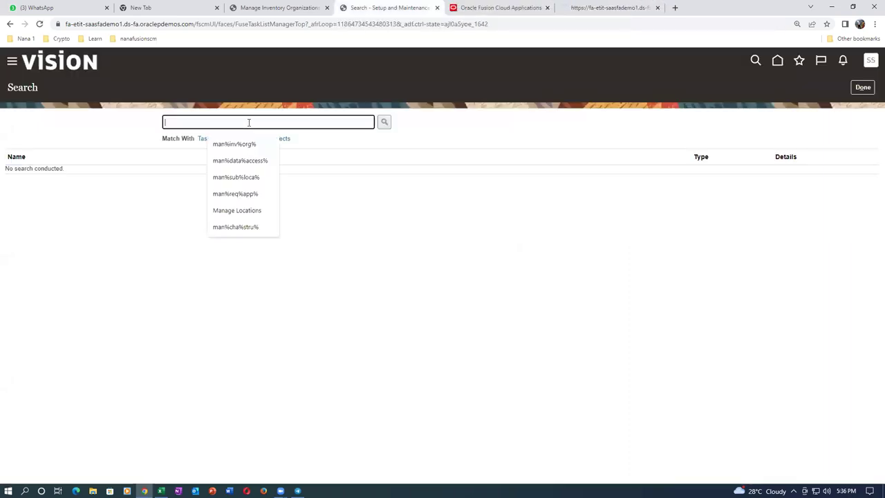
text(Manage Inventory Organizations)
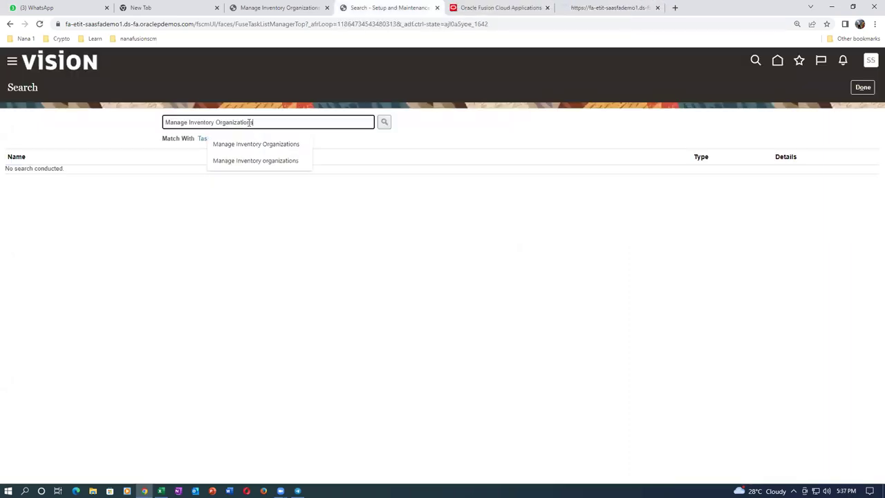
key(BackSpace)
key(BackSpace)
key(BackSpace)
key(BackSpace)
key(BackSpace)
key(BackSpace)
key(BackSpace)
key(BackSpace)
key(BackSpace)
key(BackSpace)
key(BackSpace)
key(BackSpace)
key(BackSpace)
key(BackSpace)
key(BackSpace)
key(BackSpace)
key(BackSpace)
key(BackSpace)
key(BackSpace)
key(BackSpace)
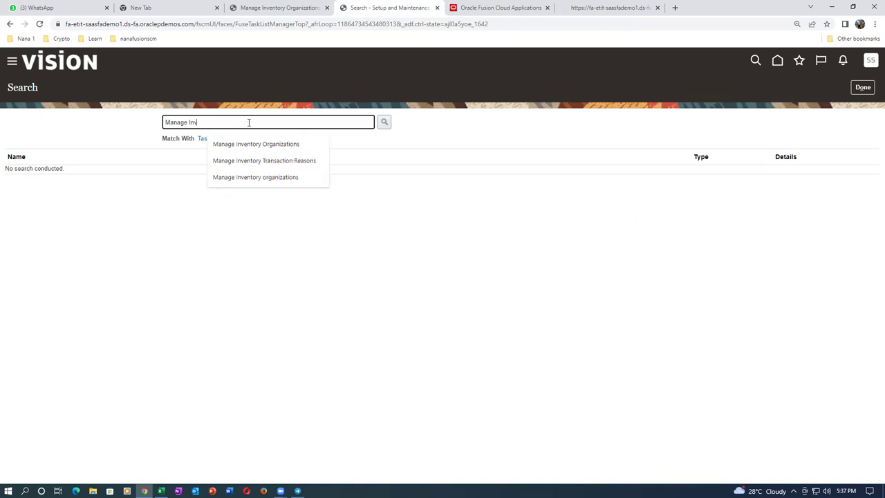
key(alt+Tab)
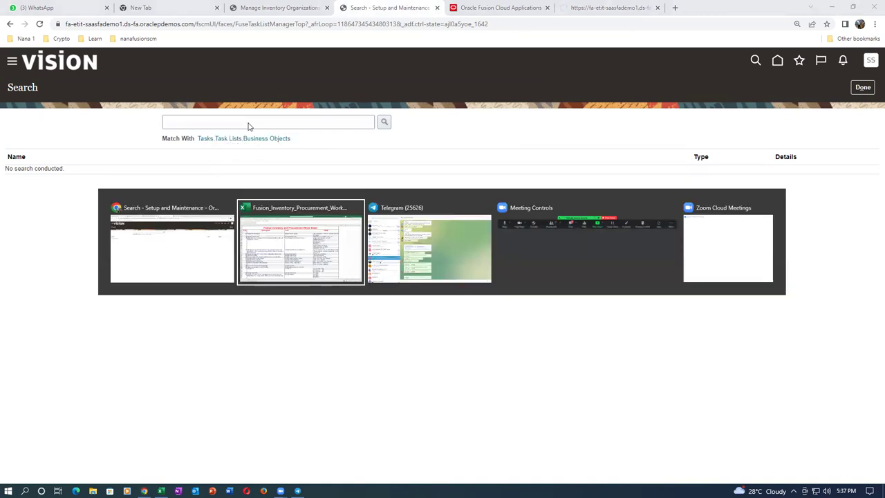
key(ctrl+c)
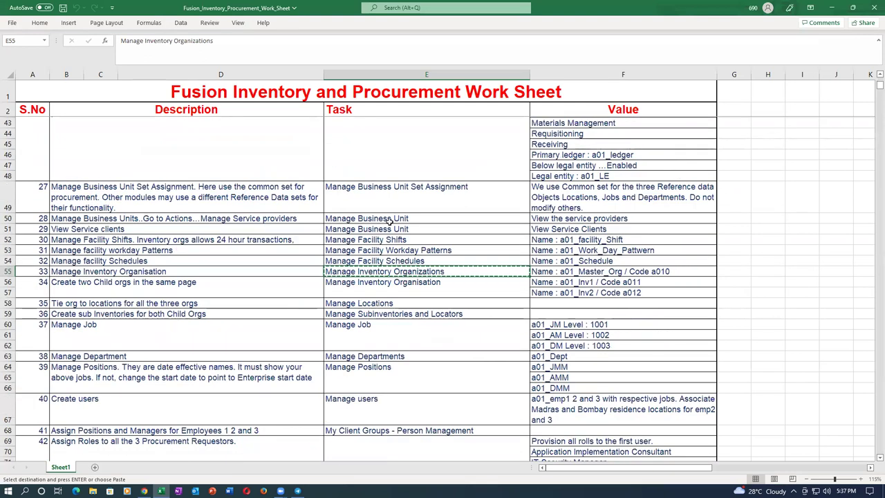
key(alt+Tab)
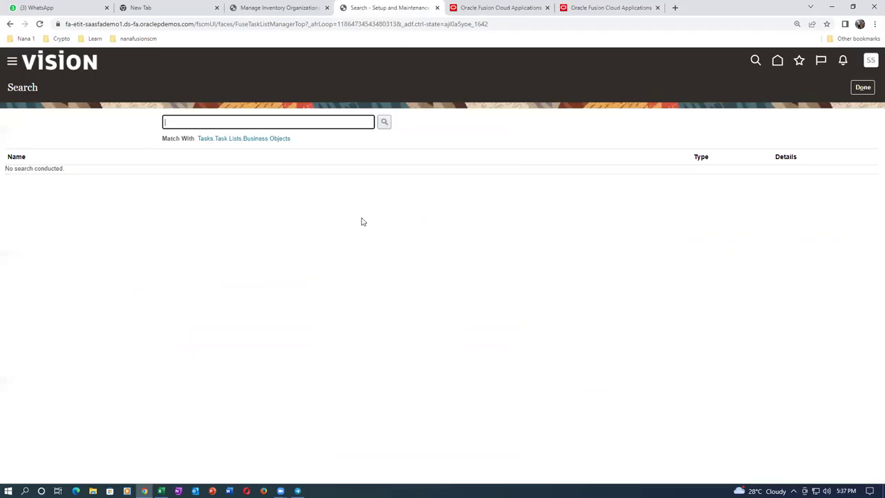
key(ctrl+v)
key(Return)
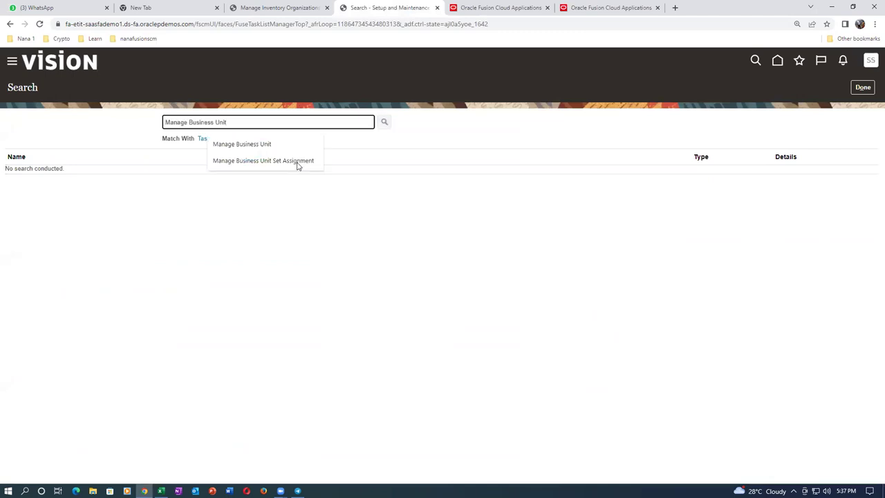
click(29, 172)
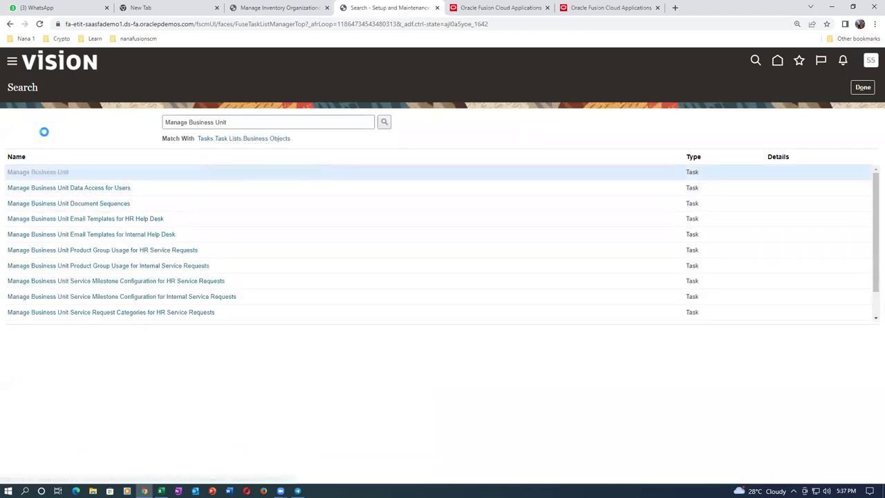
- Search business units for k01, confirm k01_business_unit exists, and return to task results
click(79, 147)
text(k01)
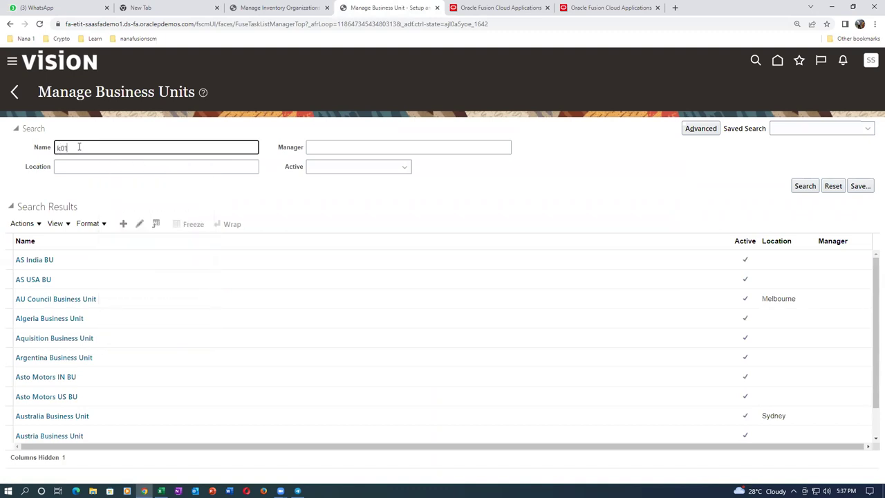
key(Return)
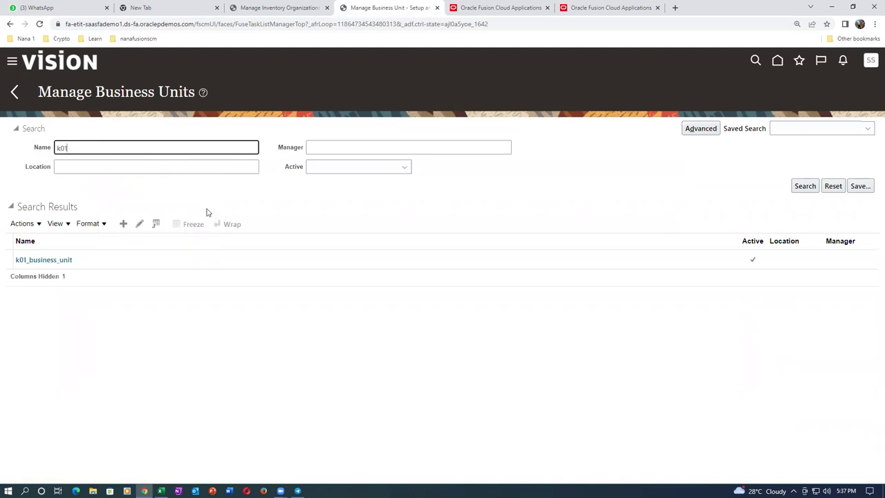
click(146, 263)
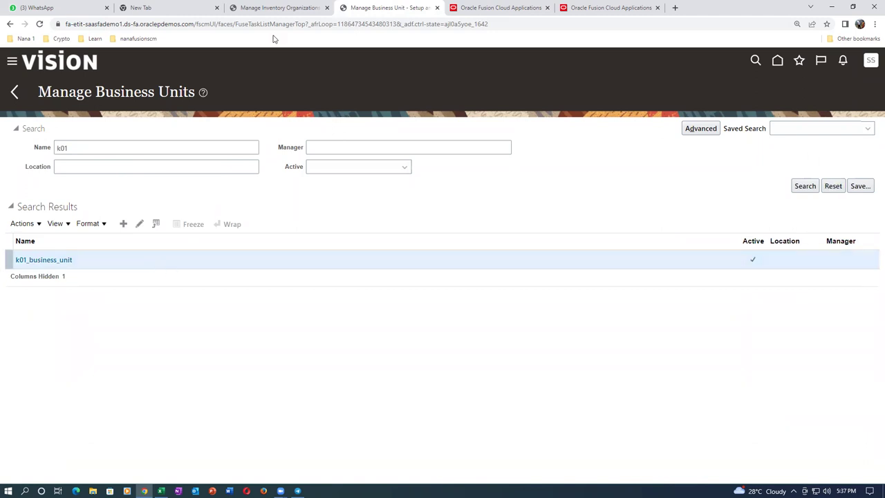
click(286, 10)
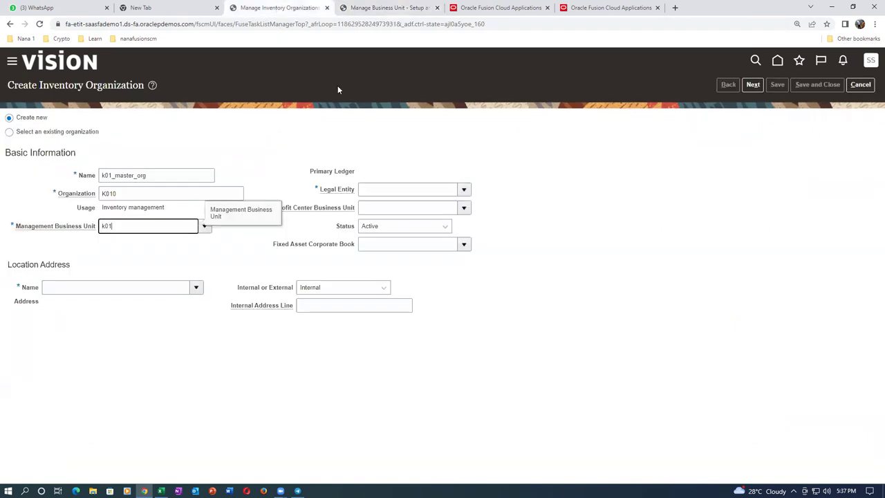
click(326, 7)
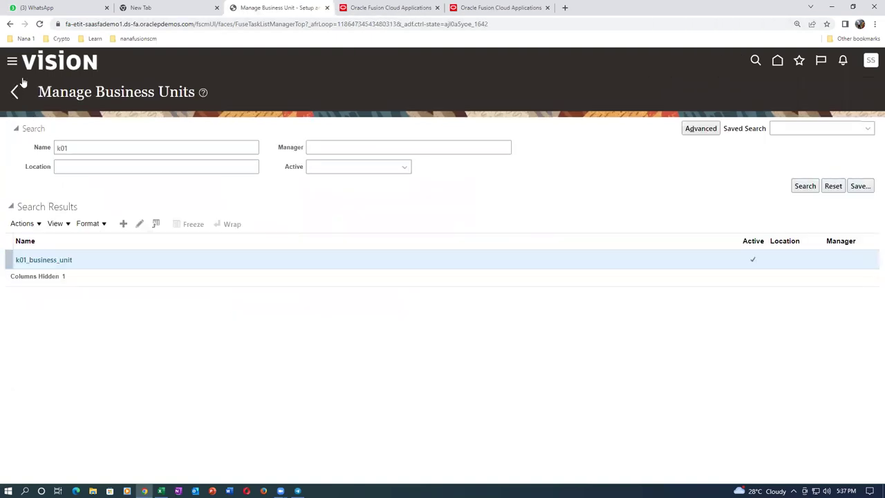
click(13, 93)
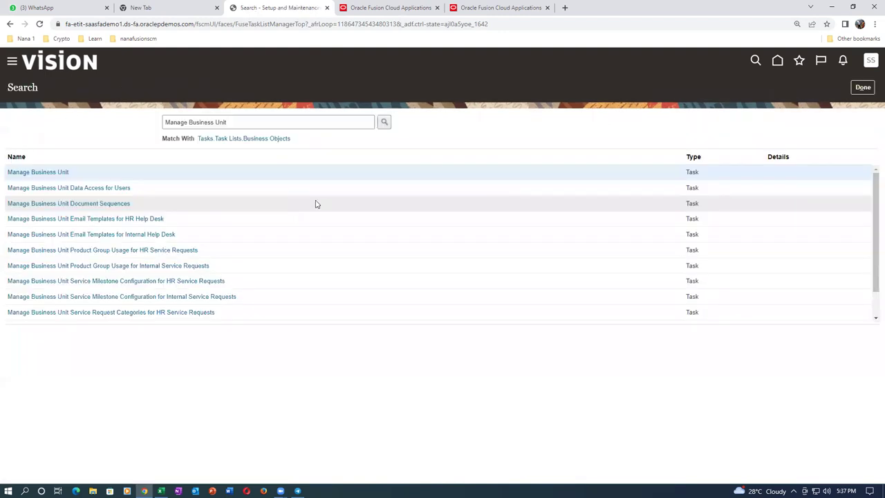
- Copy 'Manage Inventory Organizations' from the worksheet, search for it and open the task
key(alt+Tab)
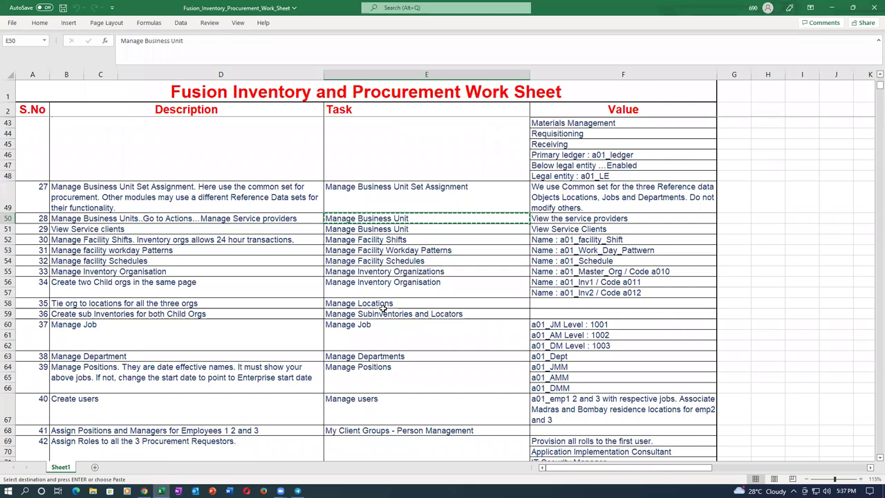
click(389, 272)
key(ctrl+c)
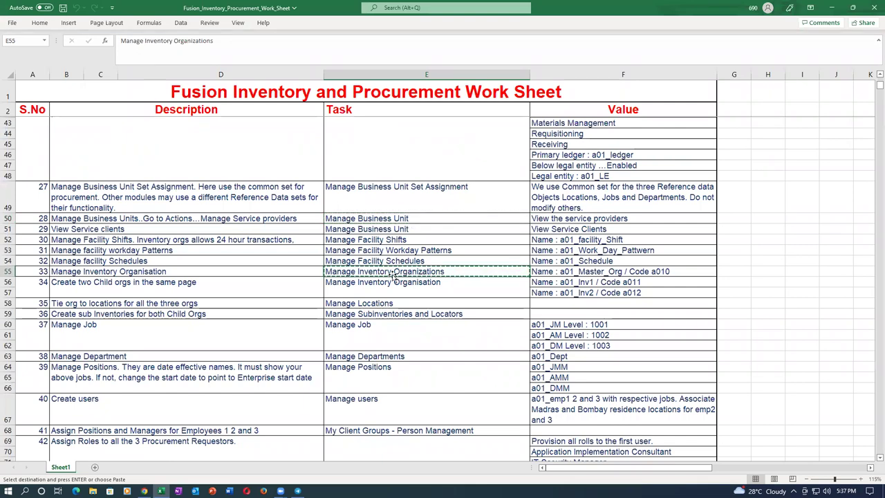
key(alt+Tab)
triple_click(244, 122)
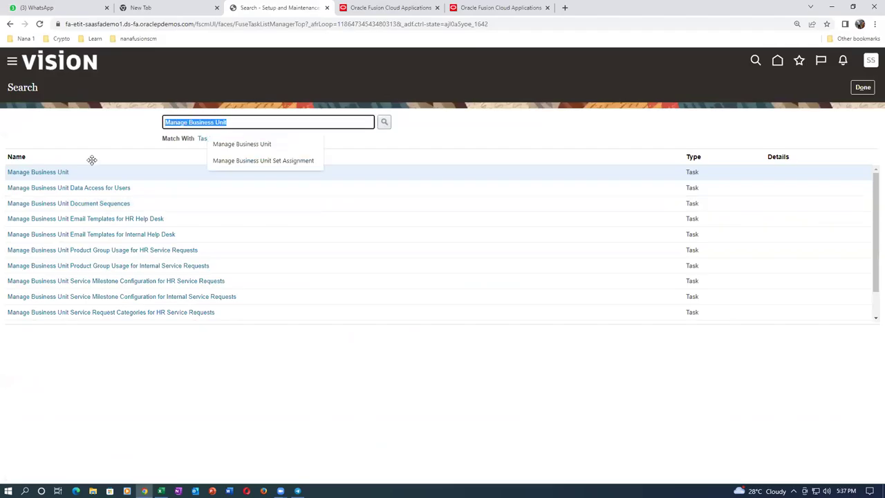
key(ctrl+v)
key(Return)
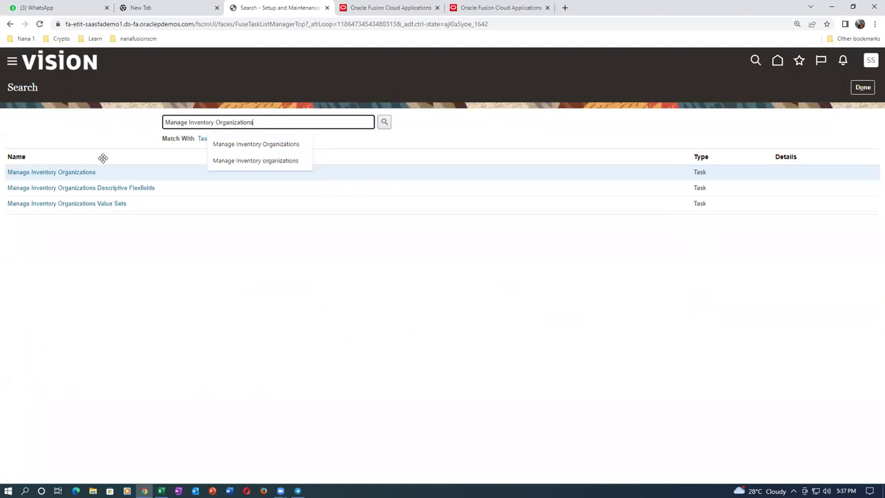
click(73, 173)
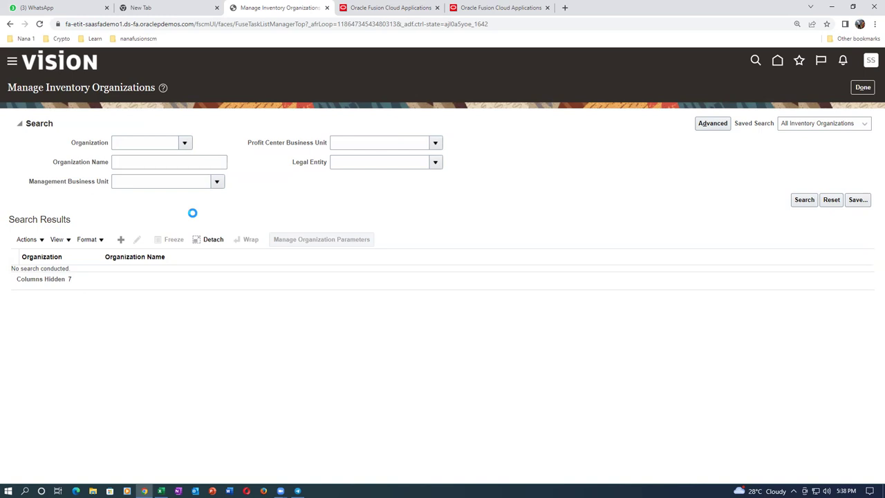
- Enter k01 as management business unit; the lookup finds no match, so cancel it
click(155, 226)
text(k01)
key(Tab)
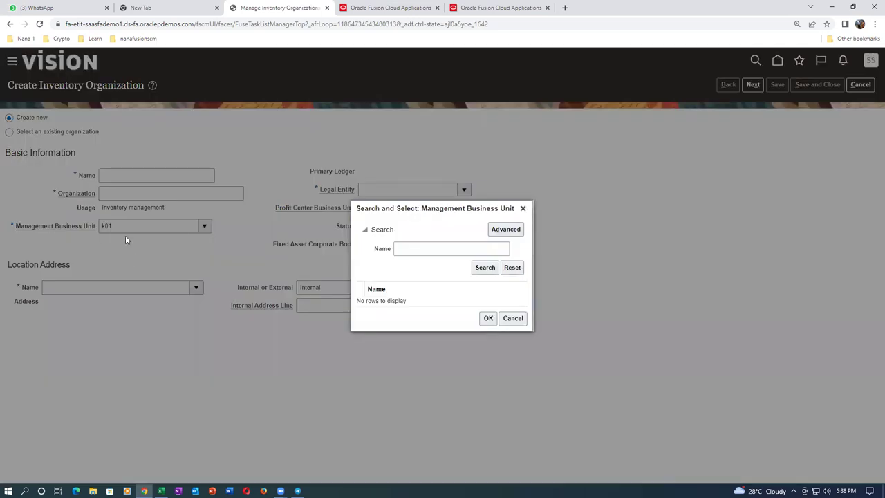
click(512, 318)
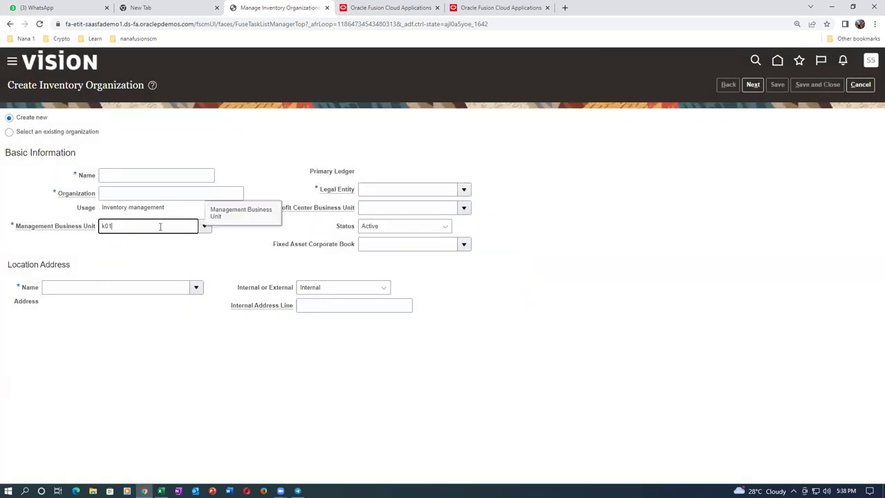
click(205, 229)
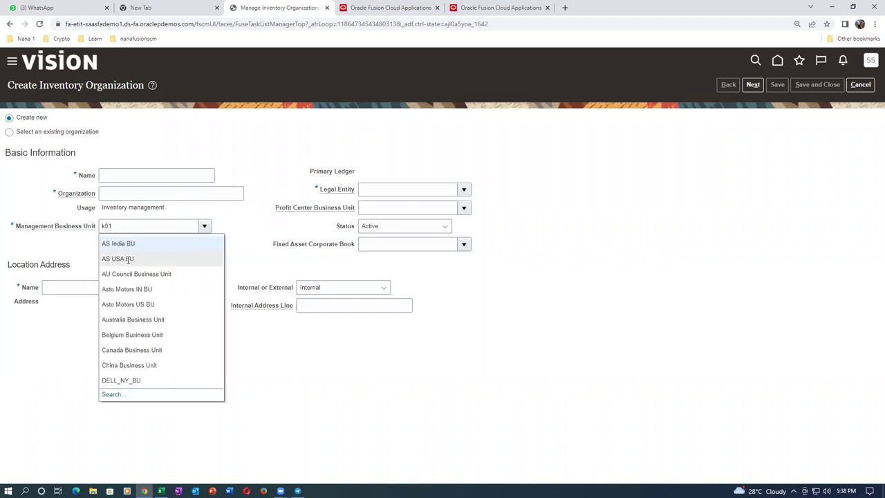
click(112, 395)
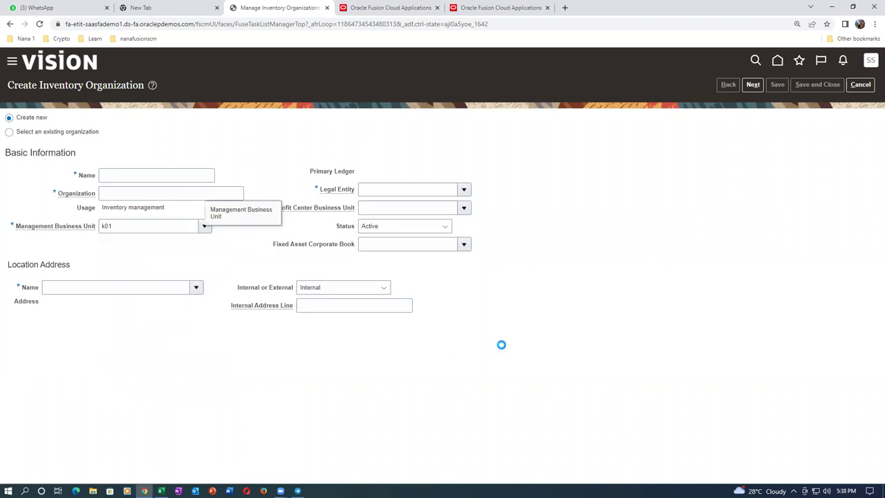
click(485, 270)
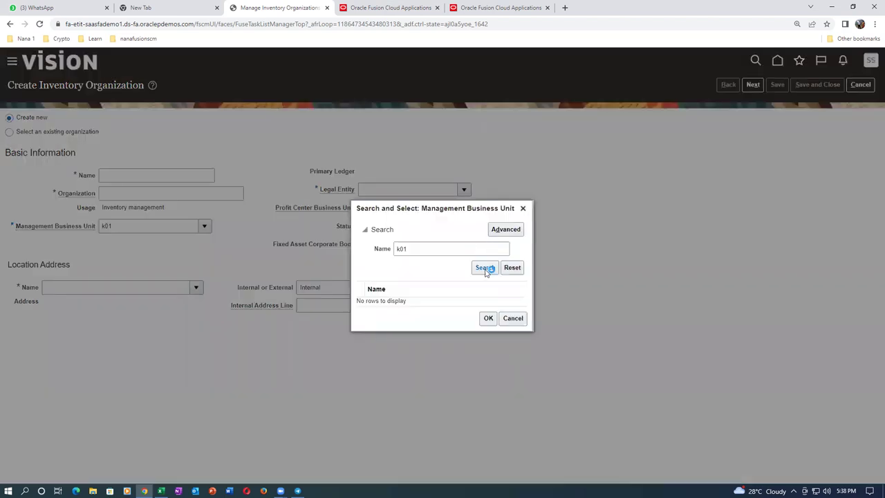
click(512, 318)
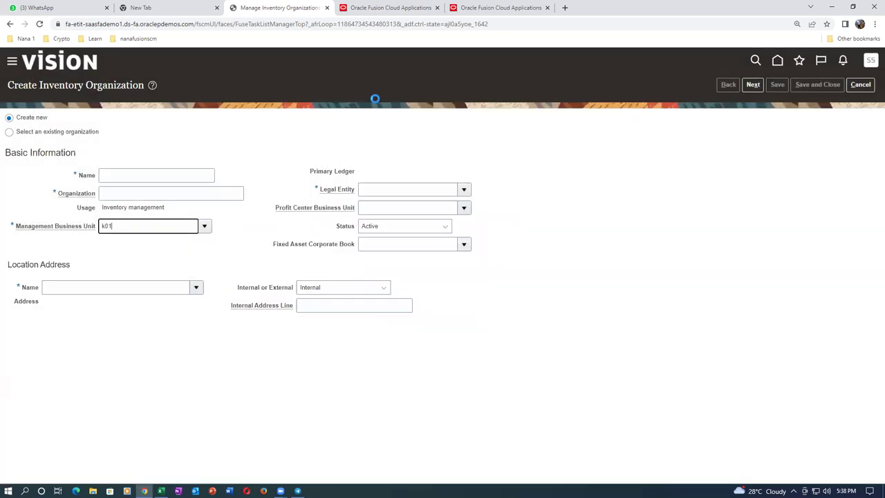
click(387, 7)
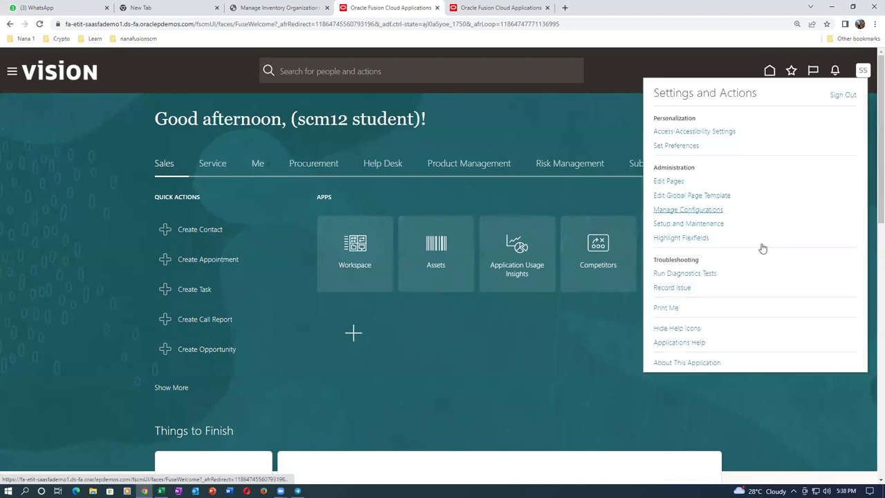
- Open the Setup and Maintenance task search and copy 'Manage Business Unit' from the worksheet
click(687, 224)
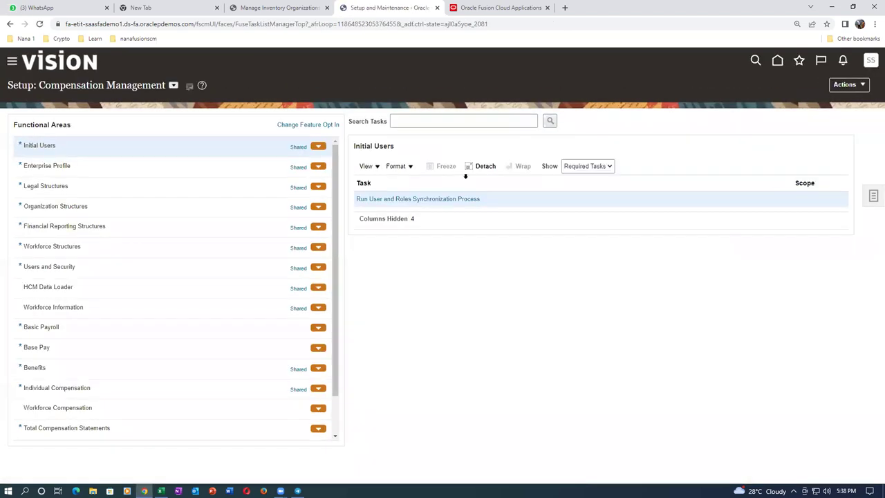
click(872, 198)
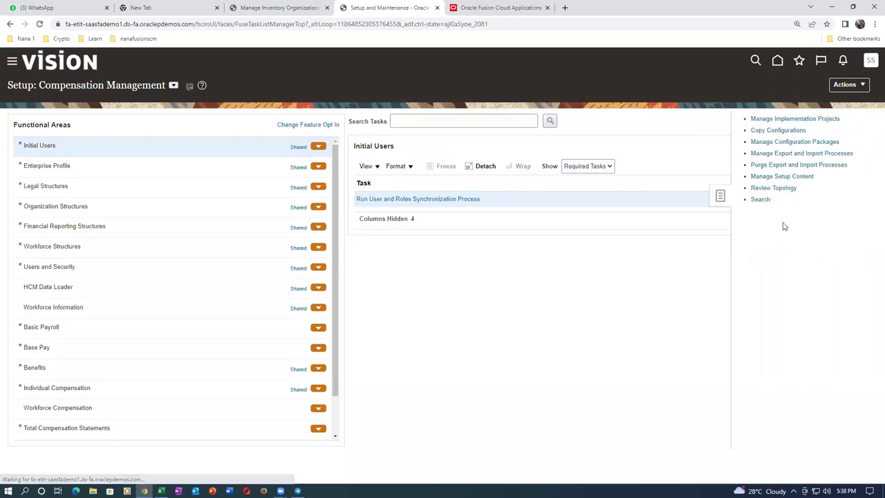
click(286, 121)
key(ctrl+v)
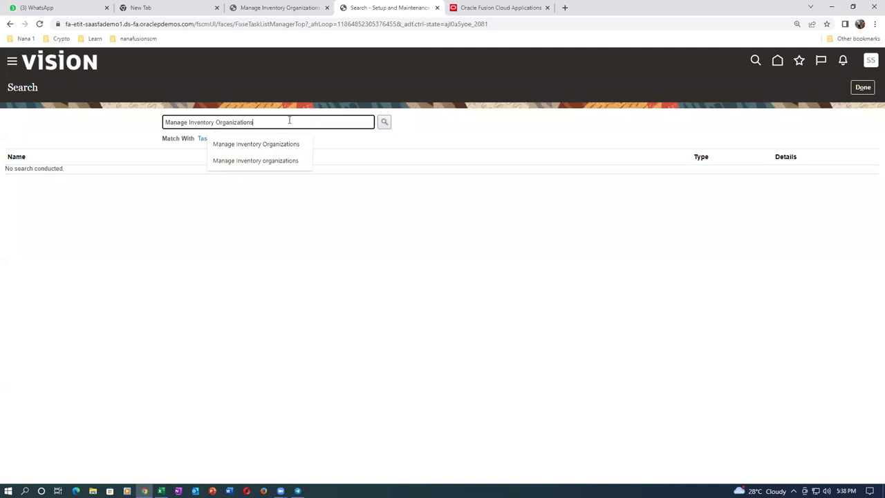
key(alt+Tab)
click(344, 219)
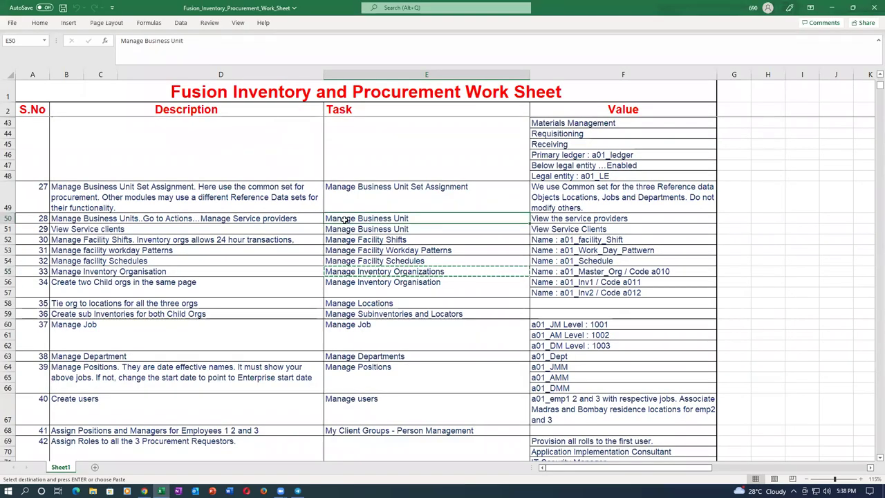
key(ctrl+c)
key(alt+Tab)
- Open the Manage Business Unit task and start creating a new default reference data set
drag(254, 122, 150, 142)
key(ctrl+v)
key(Return)
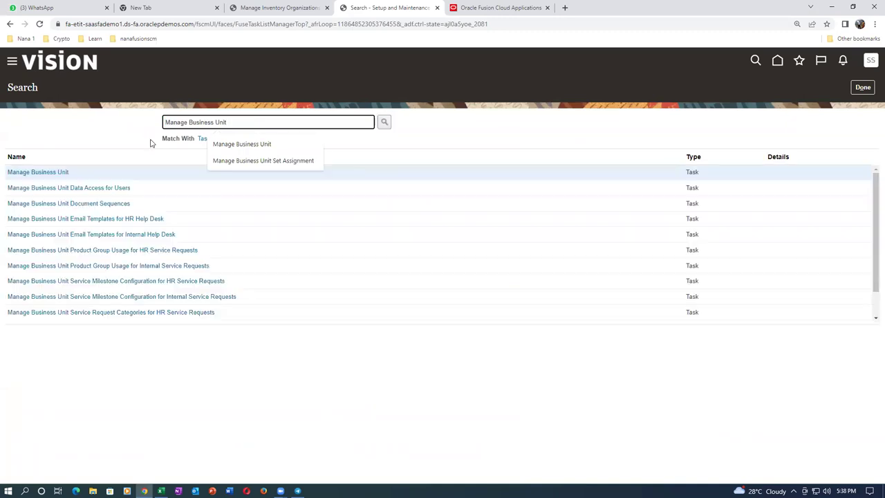
click(44, 172)
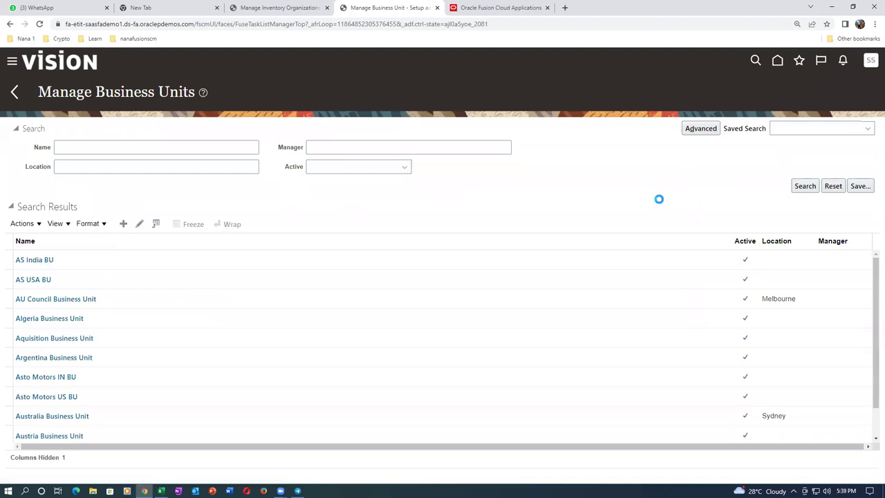
click(799, 150)
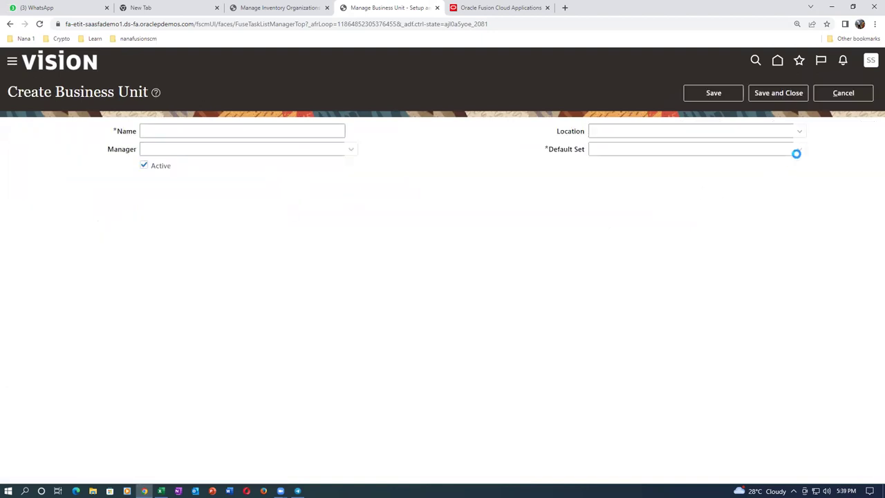
click(407, 333)
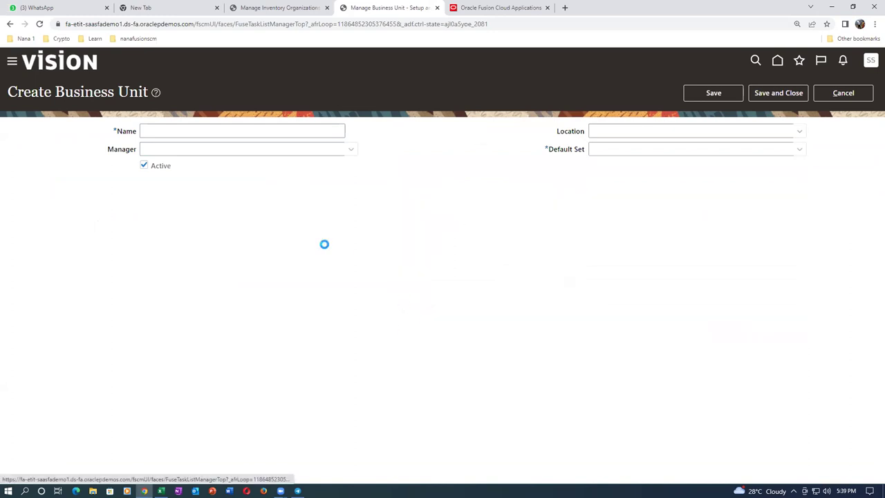
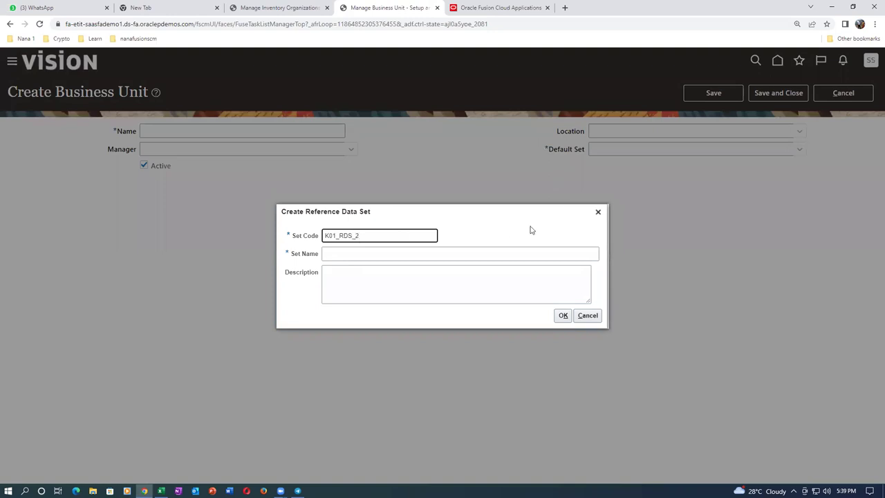
- Create reference data set K01_RDS_2, using the set code as its name and description
drag(363, 235, 326, 238)
key(ctrl+c)
click(351, 256)
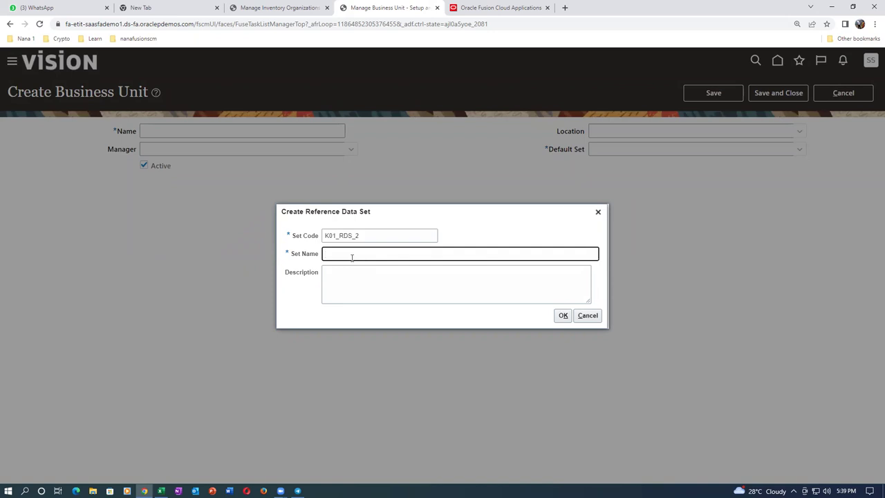
key(ctrl+v)
click(357, 279)
key(ctrl+v)
click(564, 315)
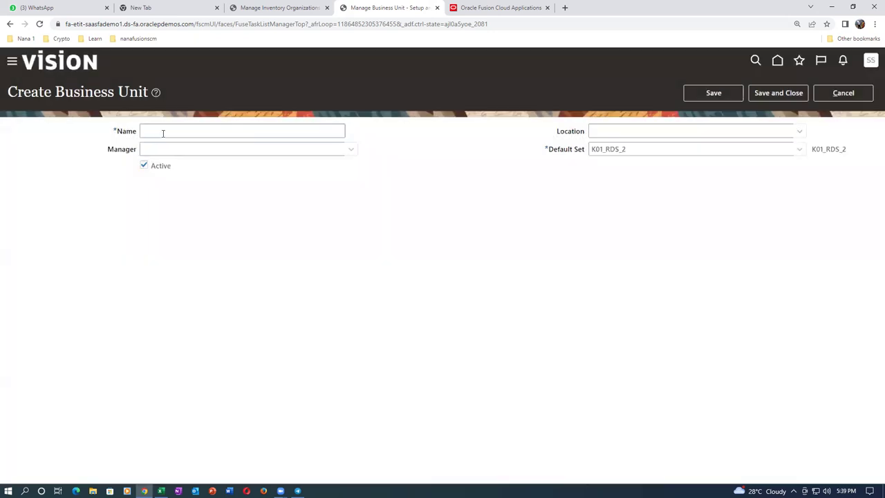
- Name the business unit k01_business_unit_2 and save and close it
click(162, 132)
text(k01_bus)
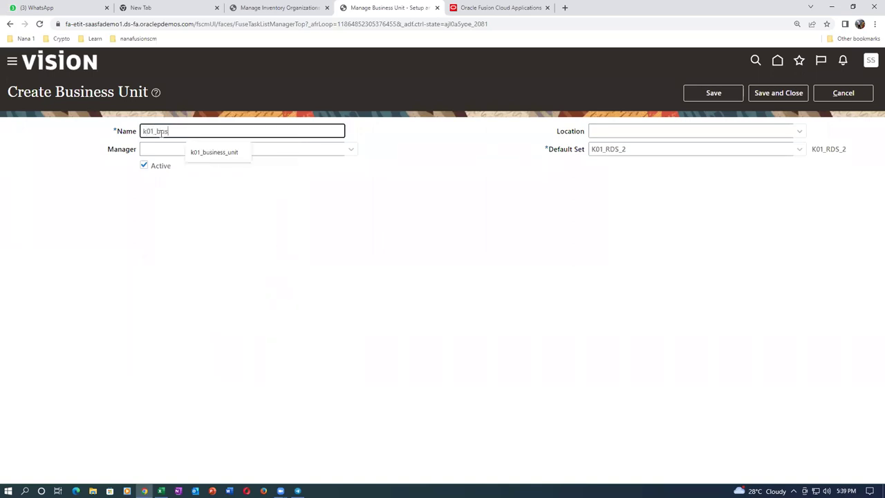
text(iness_unit_2)
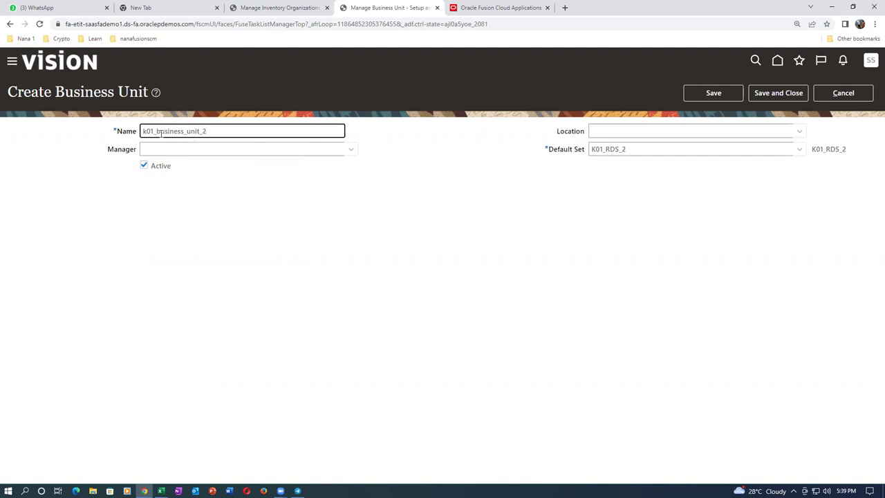
key(ctrl+a)
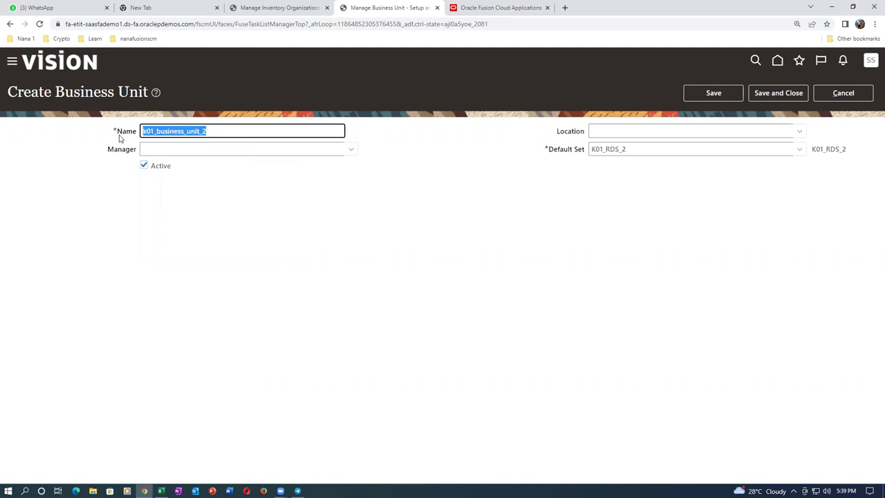
click(710, 193)
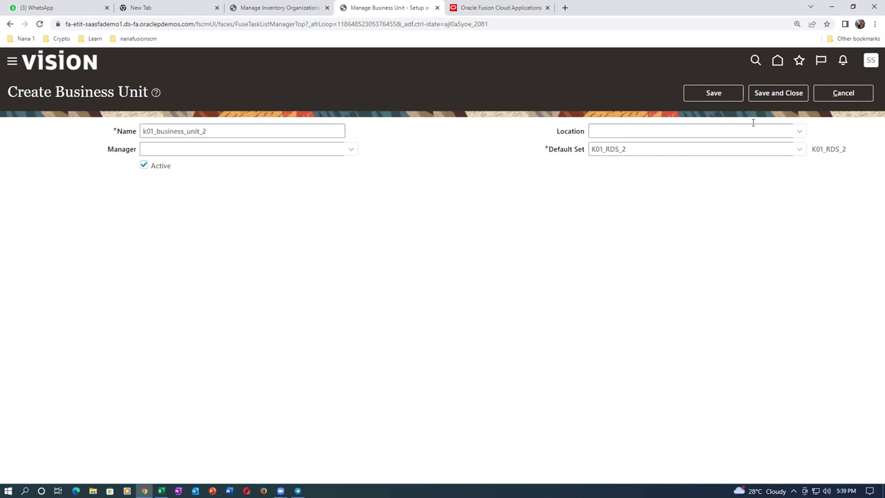
click(794, 95)
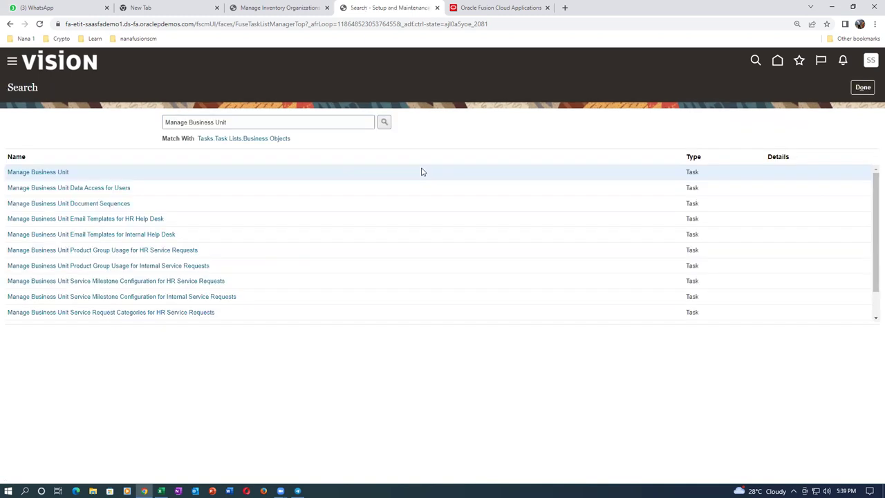
- Search management business units for k01, find no match, and cancel the inventory organization
click(279, 8)
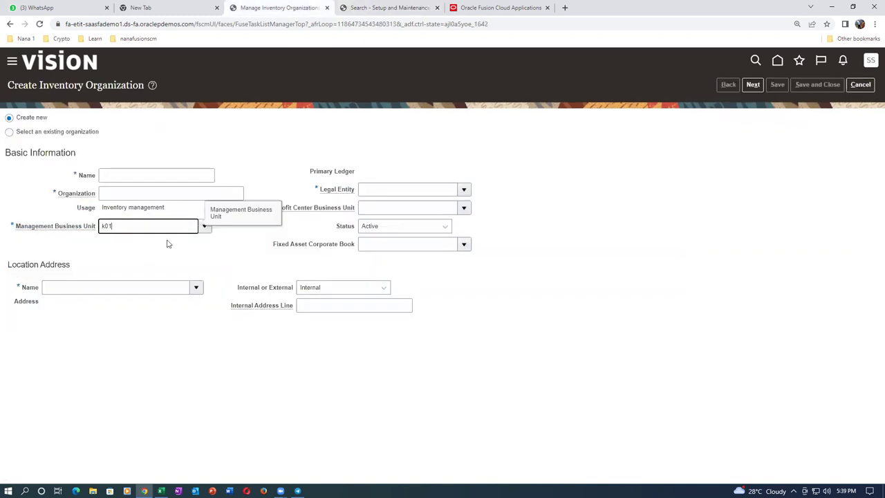
click(204, 226)
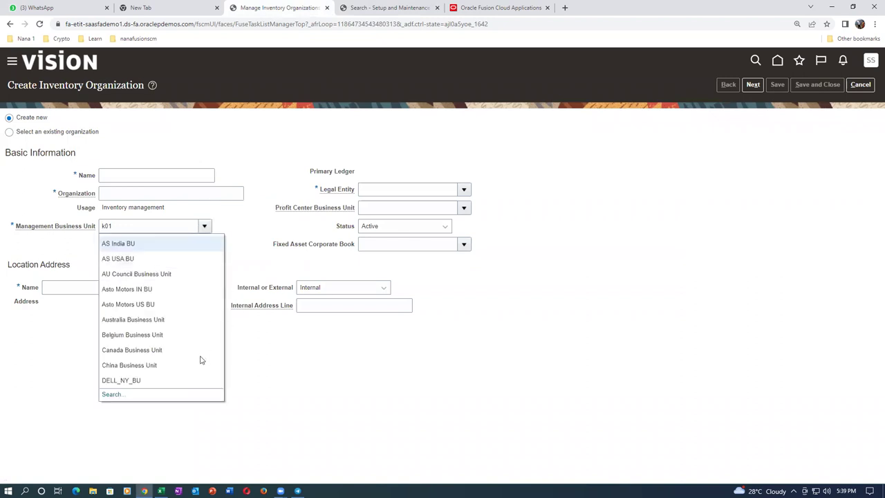
click(112, 394)
click(485, 269)
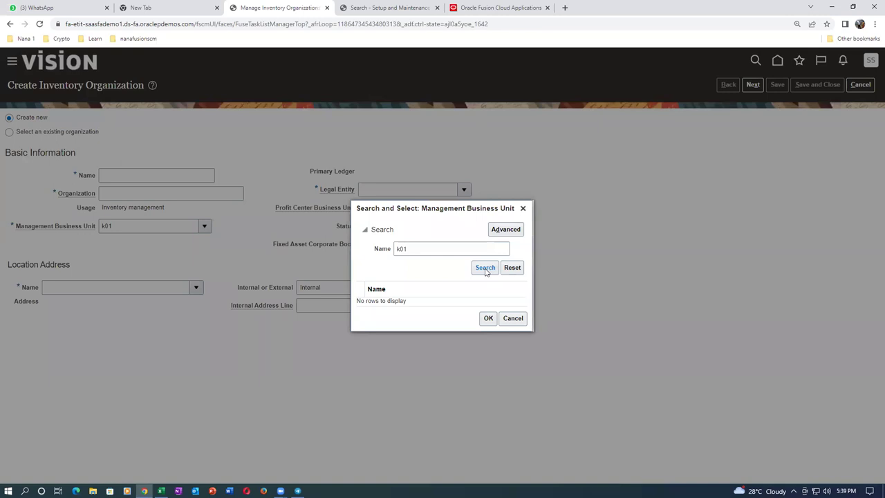
click(510, 318)
click(861, 84)
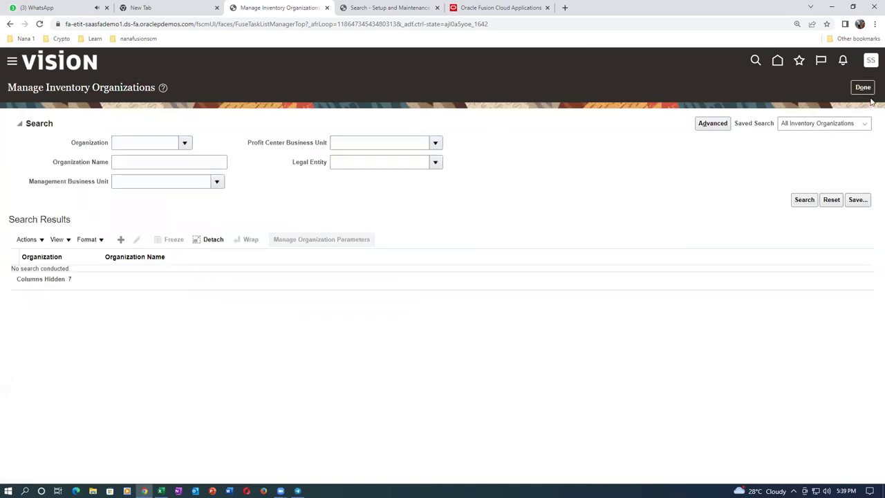
- Finish with inventory organizations and go to the Setup and Maintenance task search
click(863, 87)
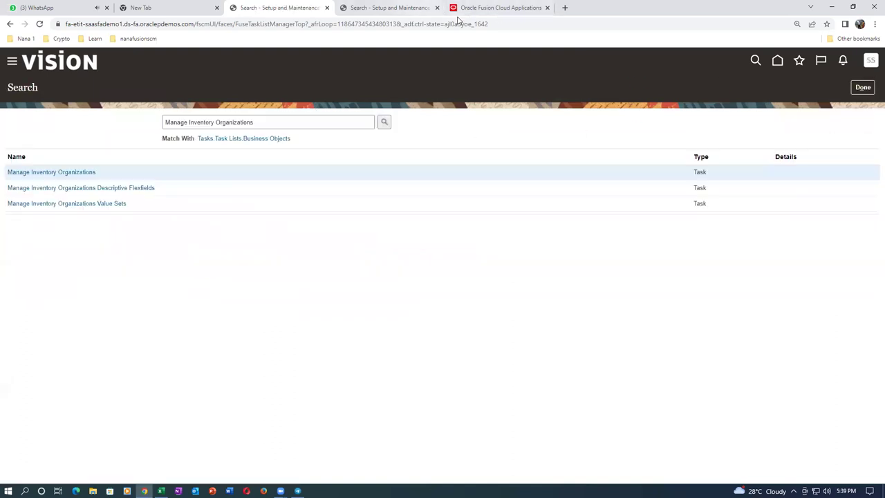
click(327, 7)
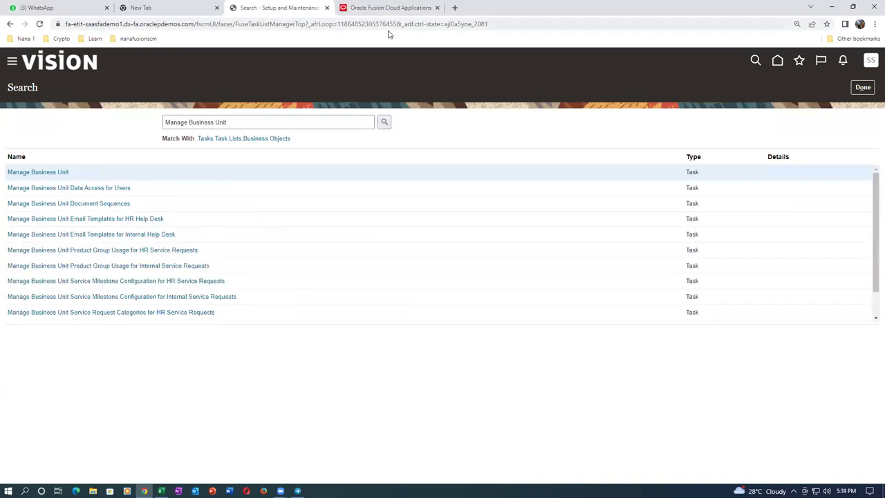
click(398, 8)
click(867, 75)
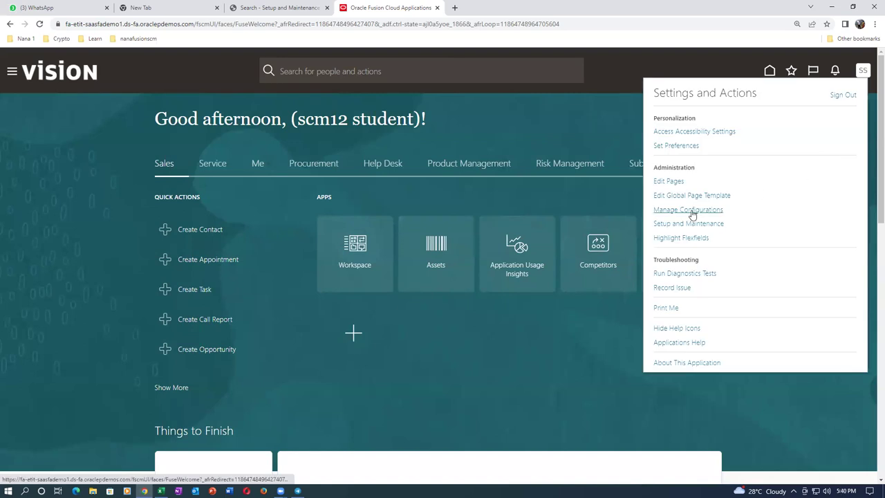
click(684, 225)
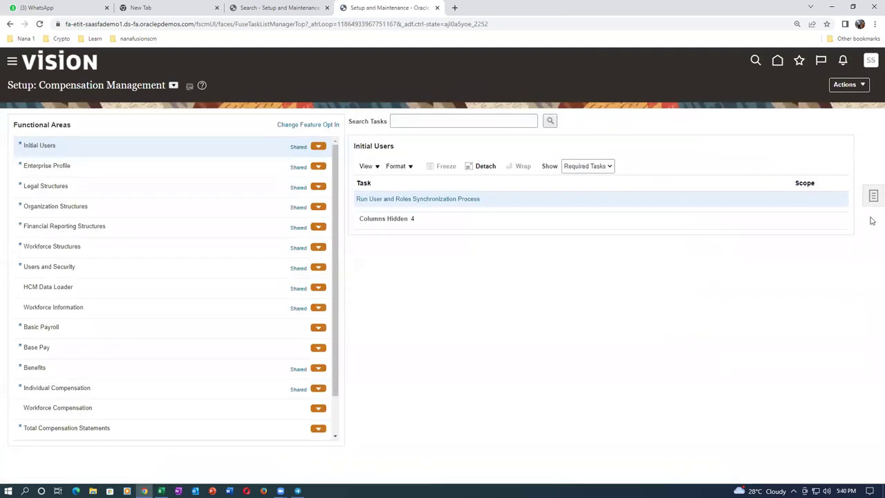
click(873, 197)
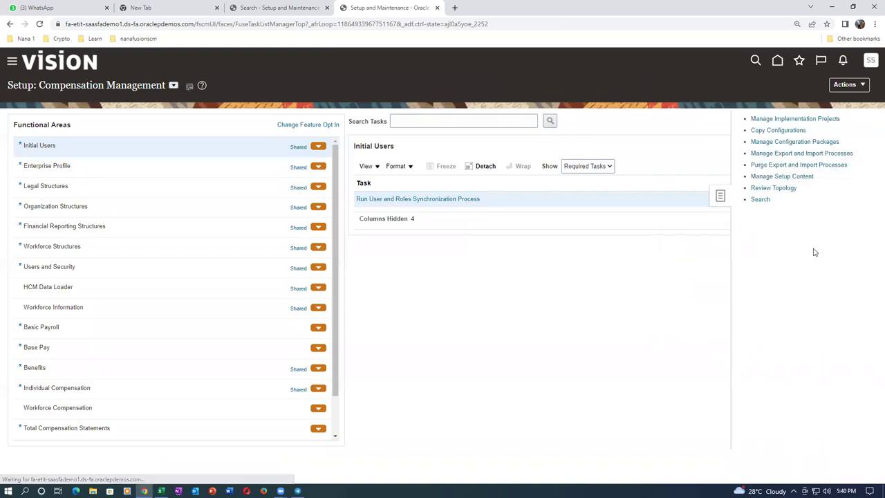
click(759, 199)
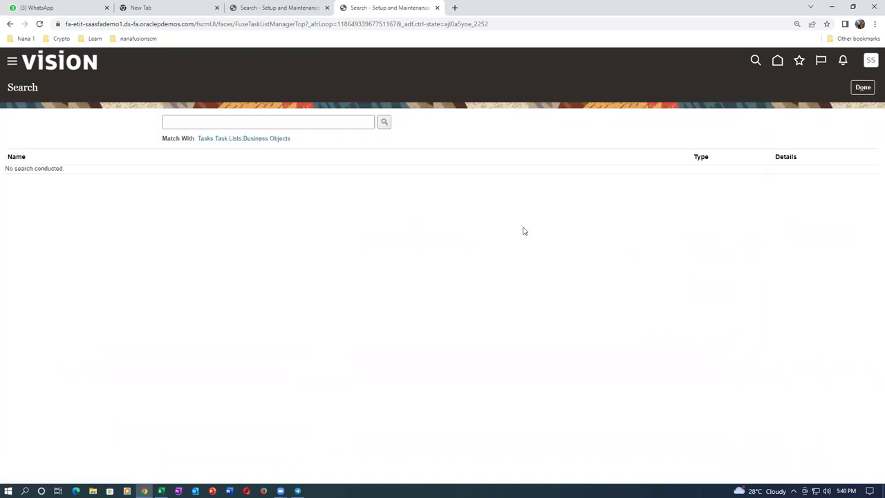
- Search tasks for Manage Inventory Organizations, copied from Excel, and open the first result
key(alt+Tab)
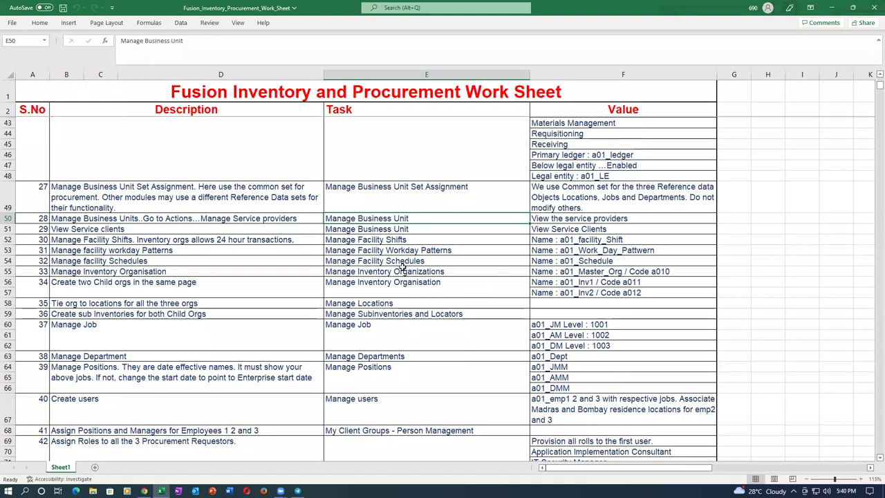
click(410, 272)
key(ctrl+c)
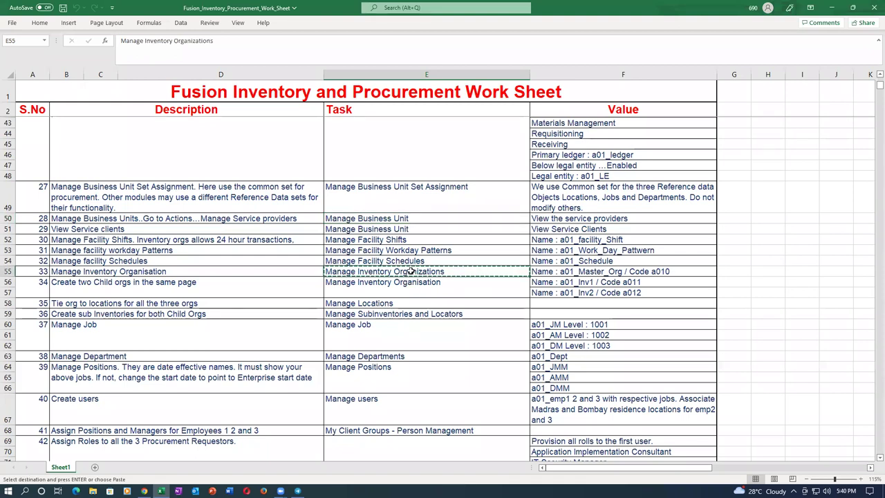
key(alt+Tab)
click(277, 127)
key(ctrl+v)
key(Return)
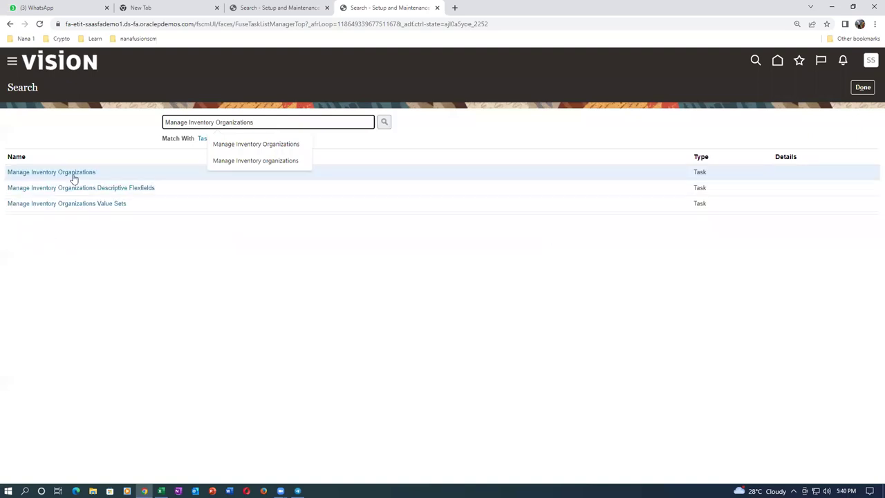
click(72, 172)
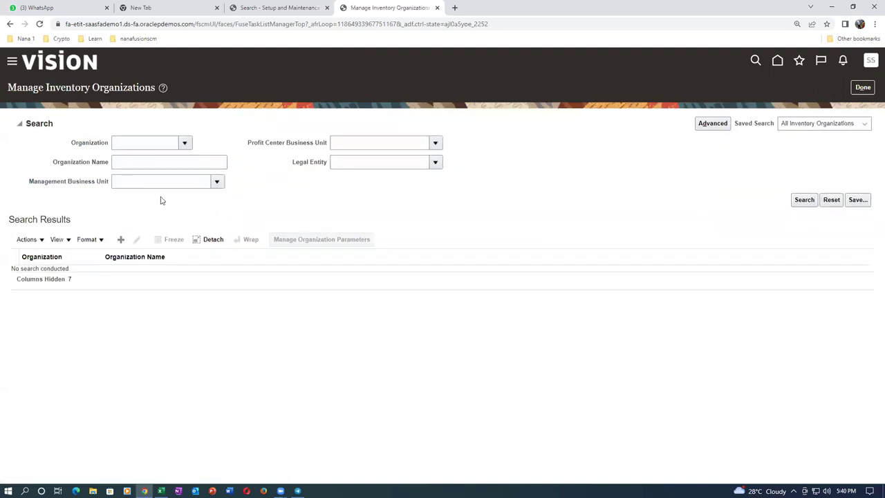
- Start a new inventory organization with management business unit V01; the lookup finds nothing
click(119, 241)
click(150, 225)
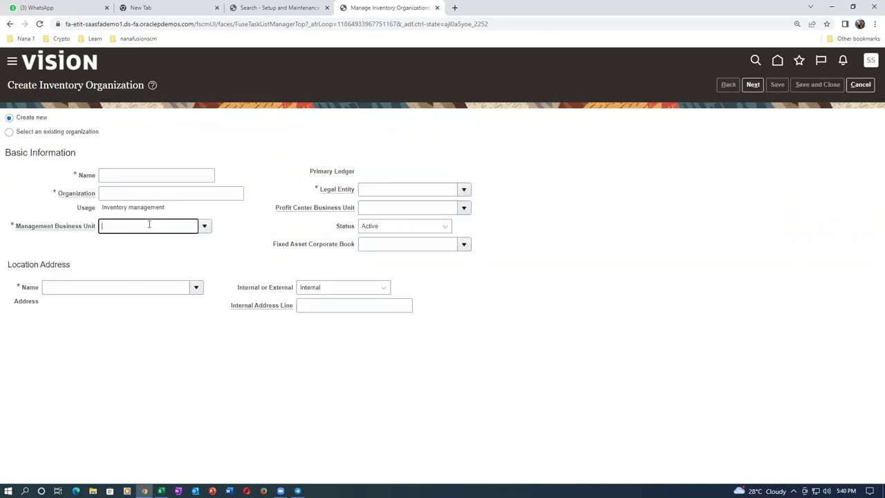
text(V01)
key(Tab)
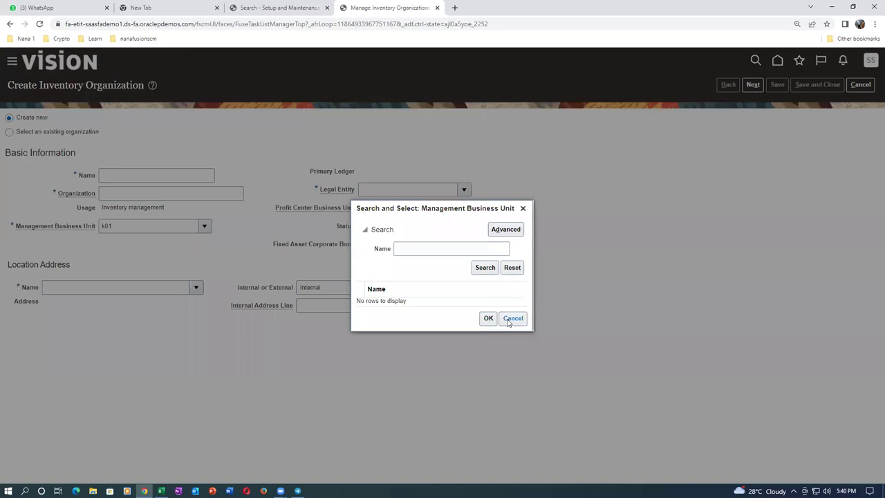
click(510, 319)
- Cancel the inventory organization and sign out of the application
click(864, 89)
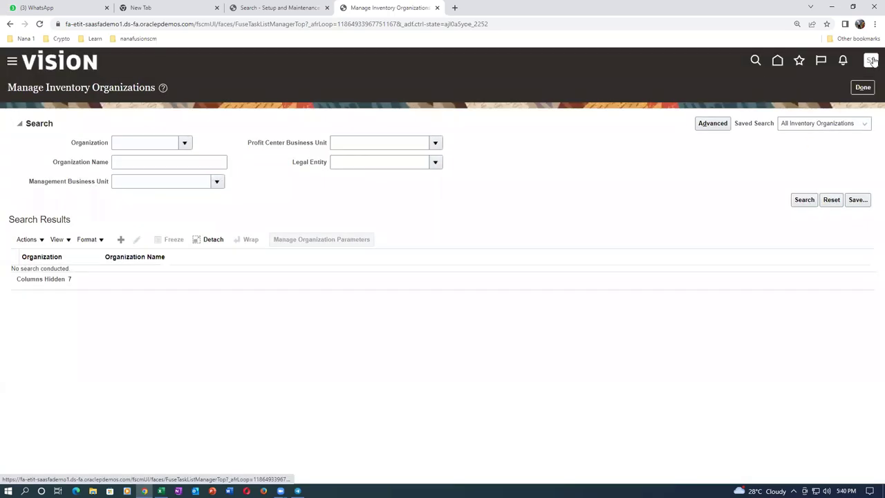
click(872, 61)
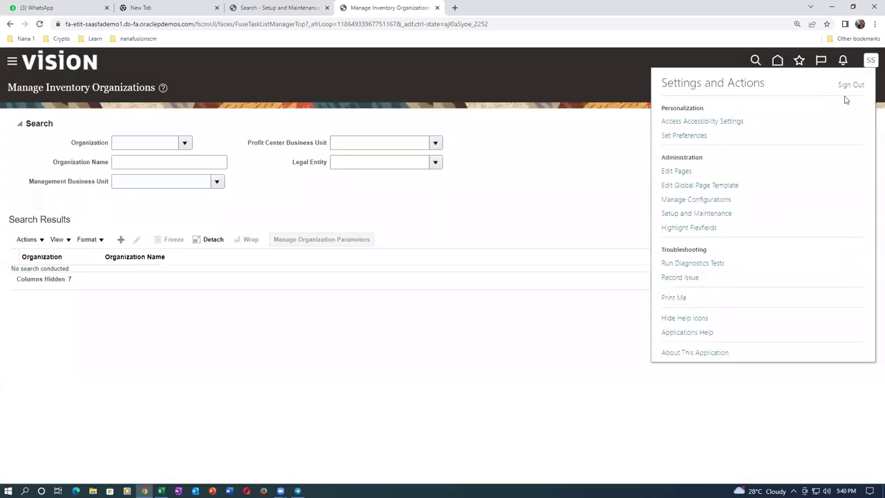
click(848, 85)
- Confirm the sign-out, close the leftover setup tab, and sign back in
click(432, 237)
click(322, 7)
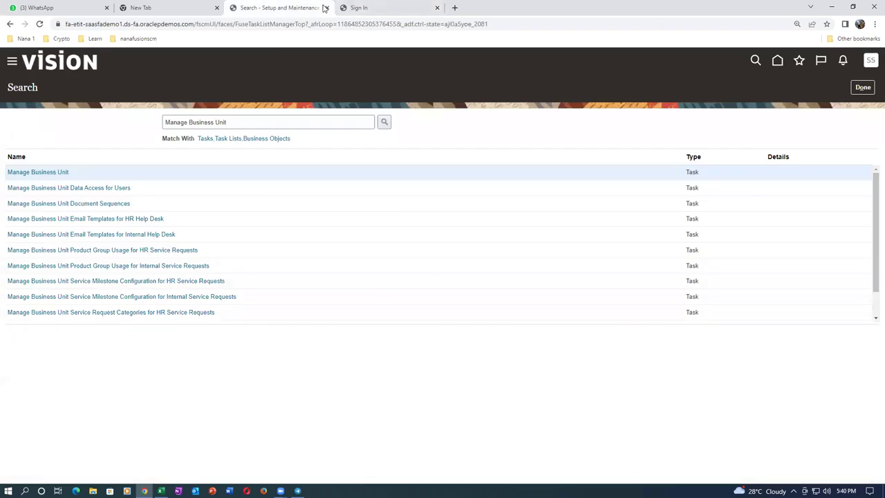
click(326, 8)
click(415, 272)
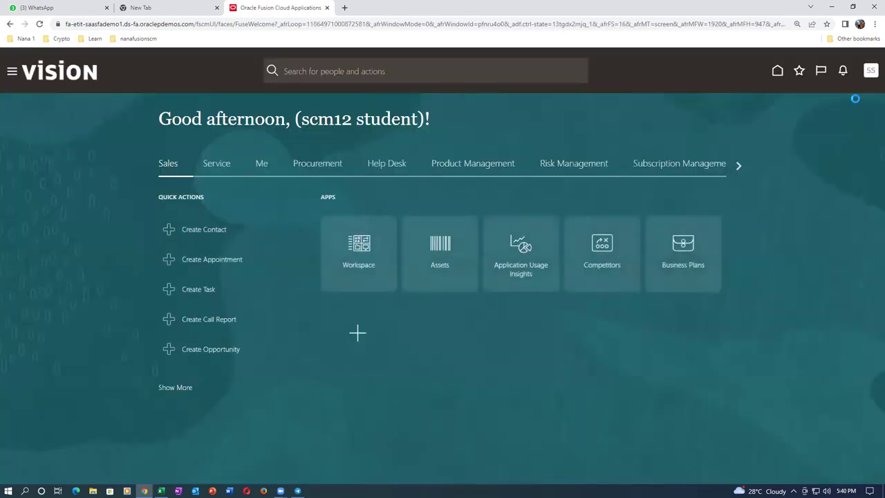
- Search Setup and Maintenance tasks for Manage Inventory Organizations and open it
click(868, 76)
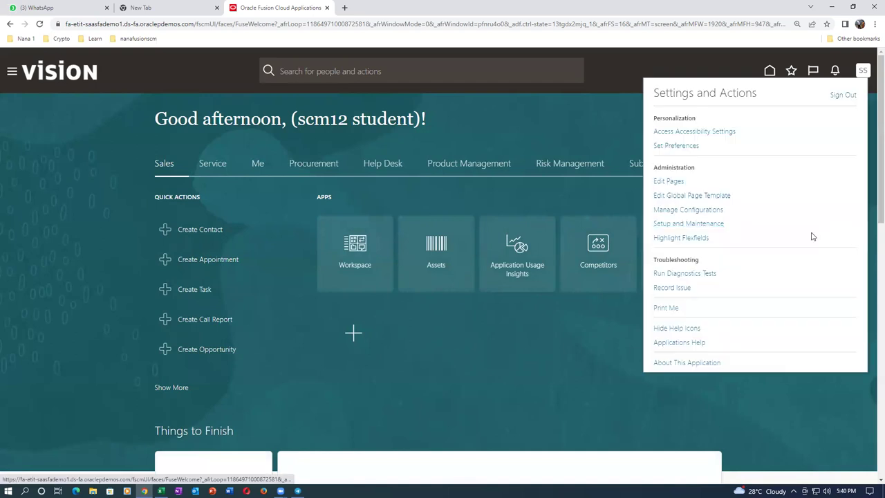
click(680, 223)
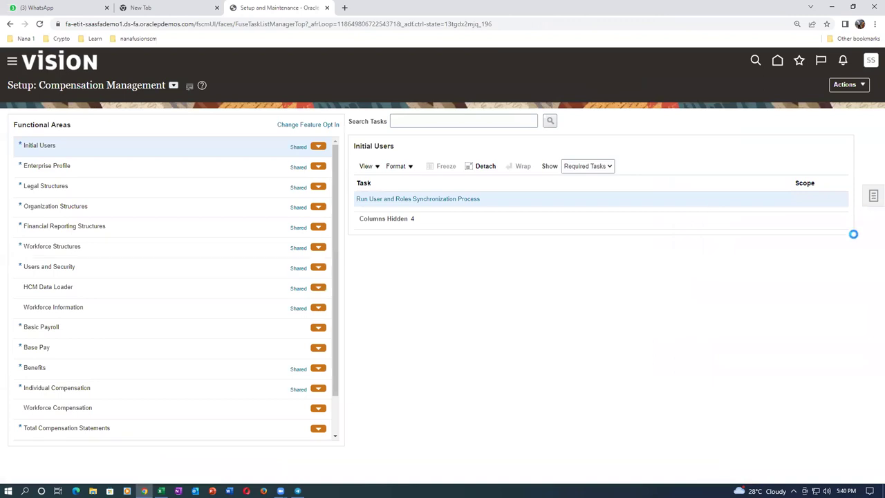
click(872, 197)
click(281, 121)
key(ctrl+v)
key(Return)
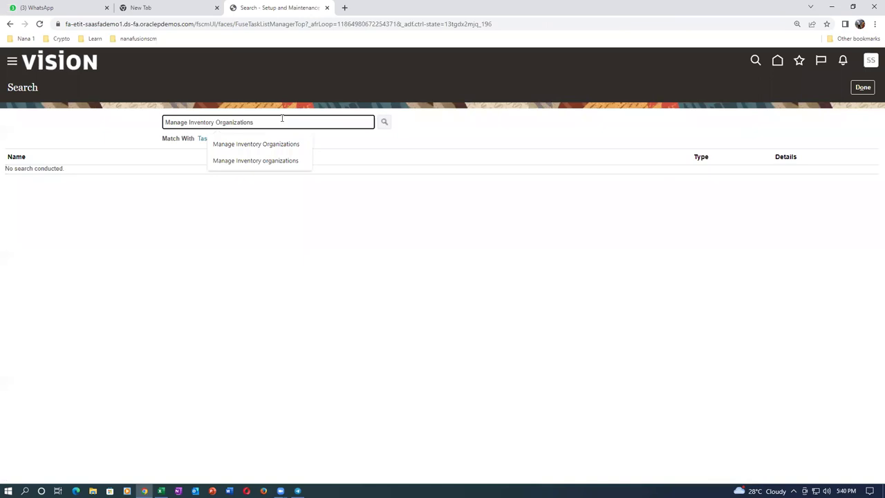
click(62, 173)
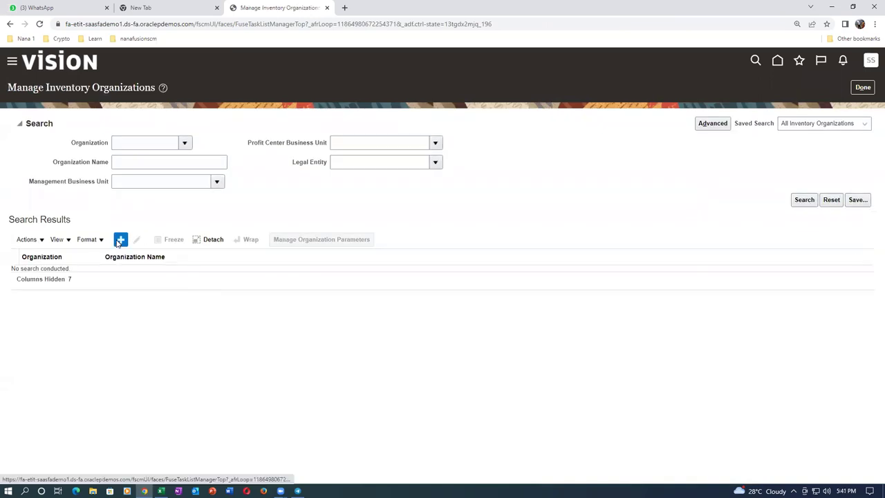
- Enter k01 as management business unit, search K01 without a match, and go to Excel
click(153, 226)
text(k01)
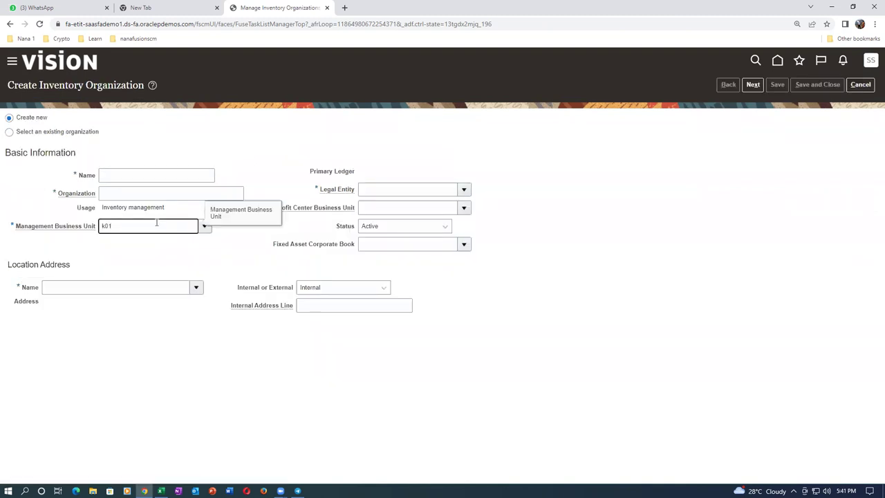
key(Tab)
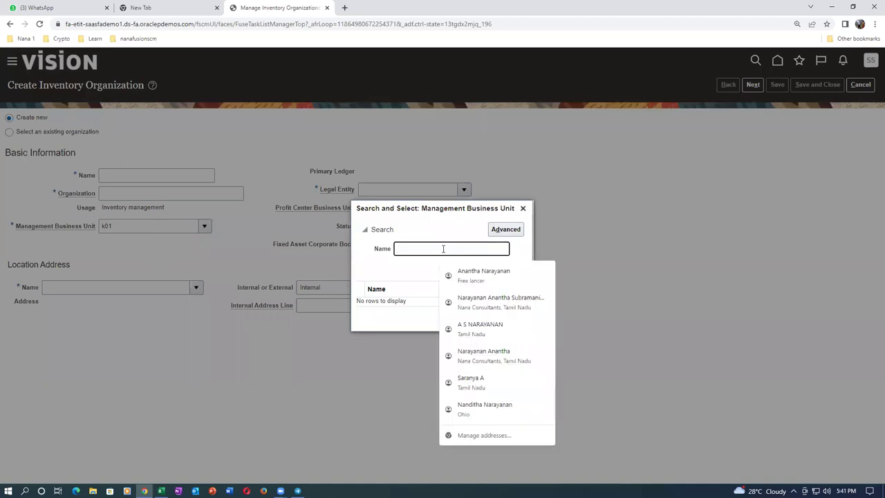
text(K01)
click(485, 269)
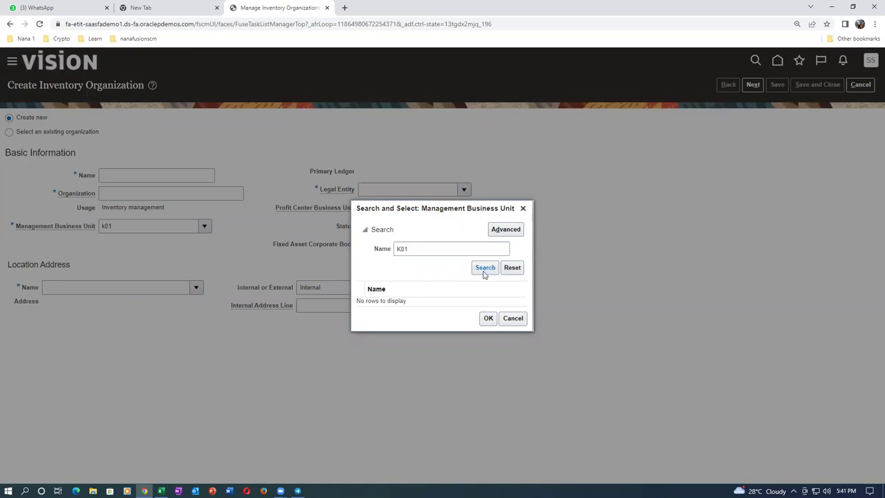
click(512, 318)
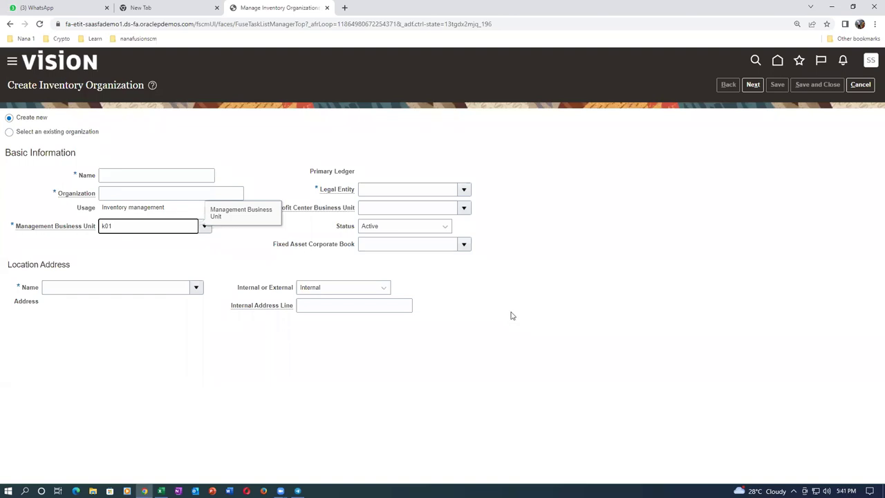
key(alt+Tab)
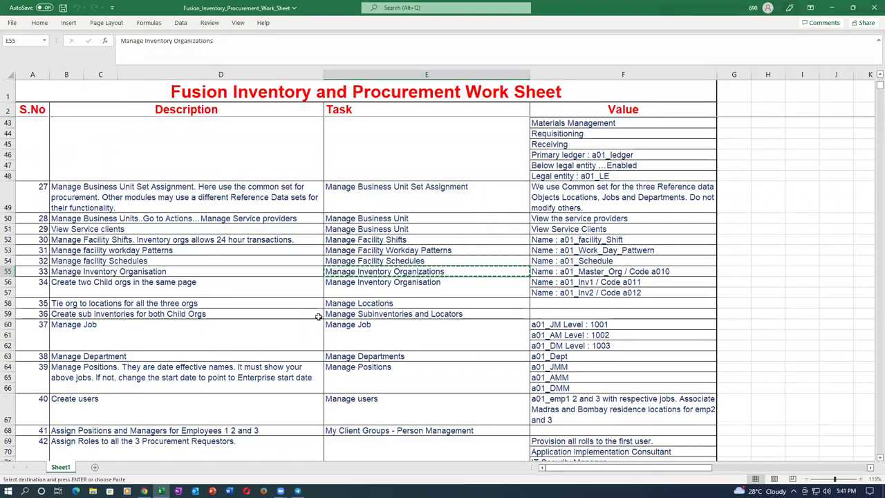
- Copy Assign Business Unit Business Function from Excel and cancel the inventory organization form
scroll(367, 311, down, 2)
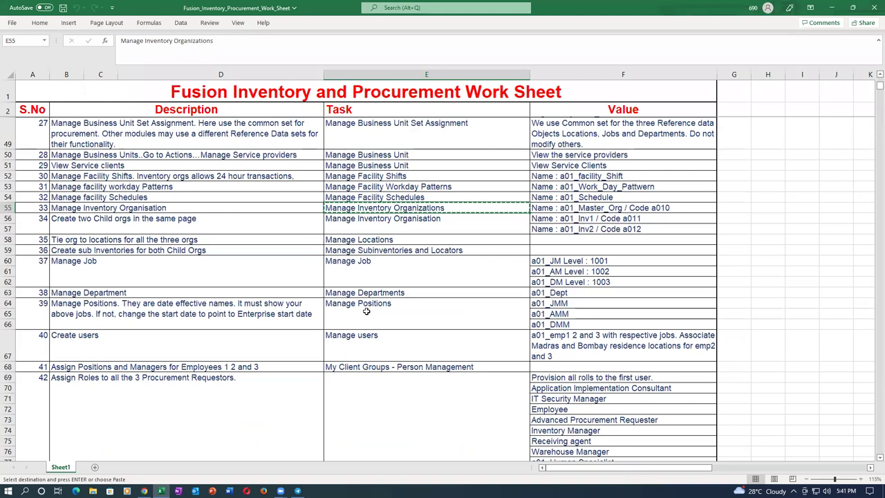
scroll(367, 310, up, 2)
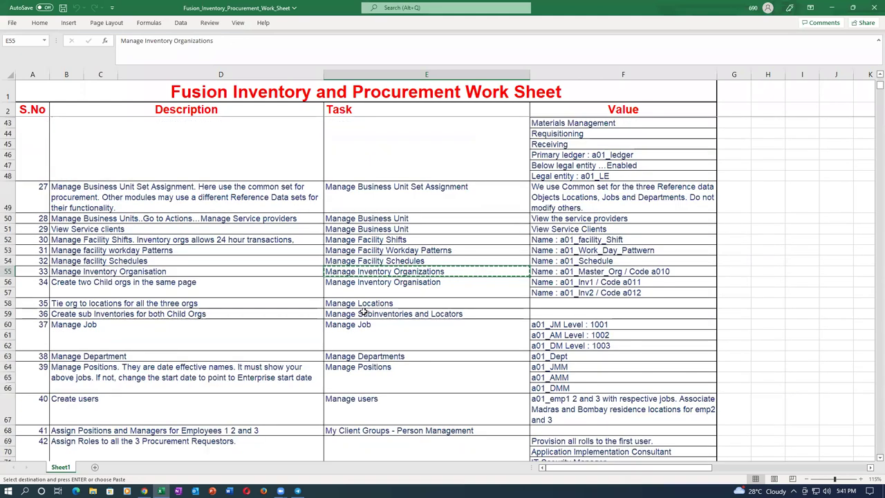
scroll(367, 310, up, 2)
scroll(367, 310, up, 1)
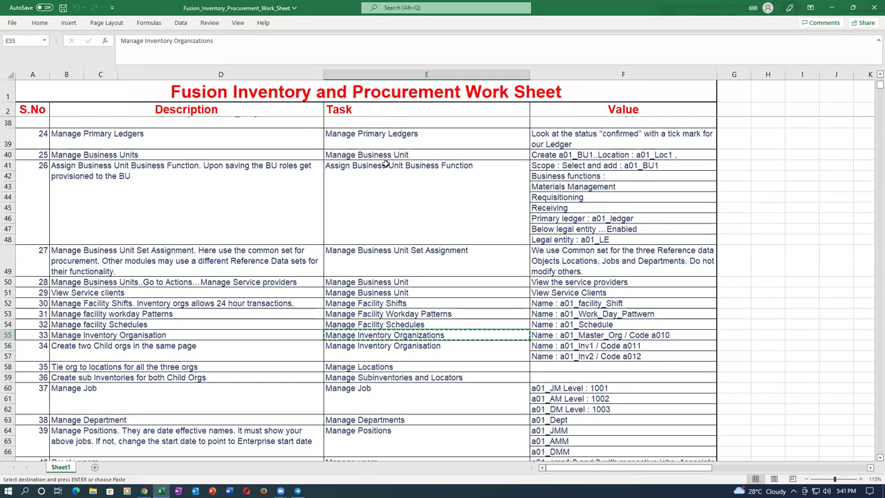
click(384, 156)
click(372, 181)
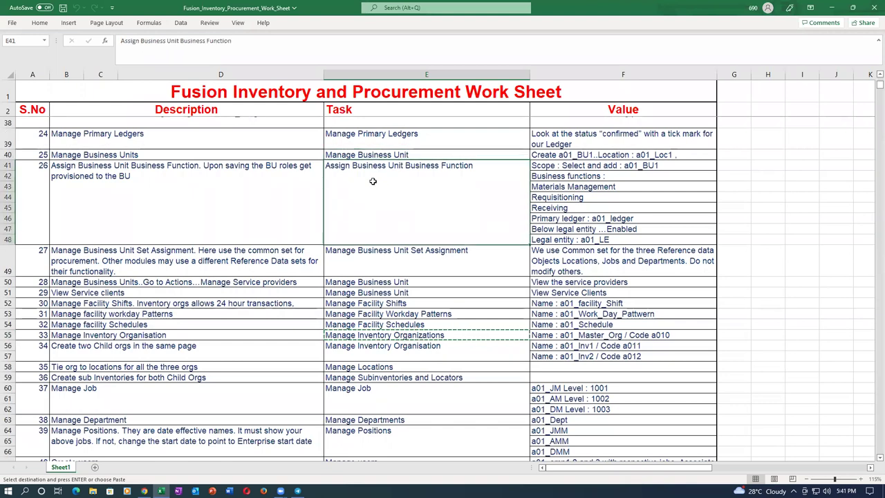
key(ctrl+c)
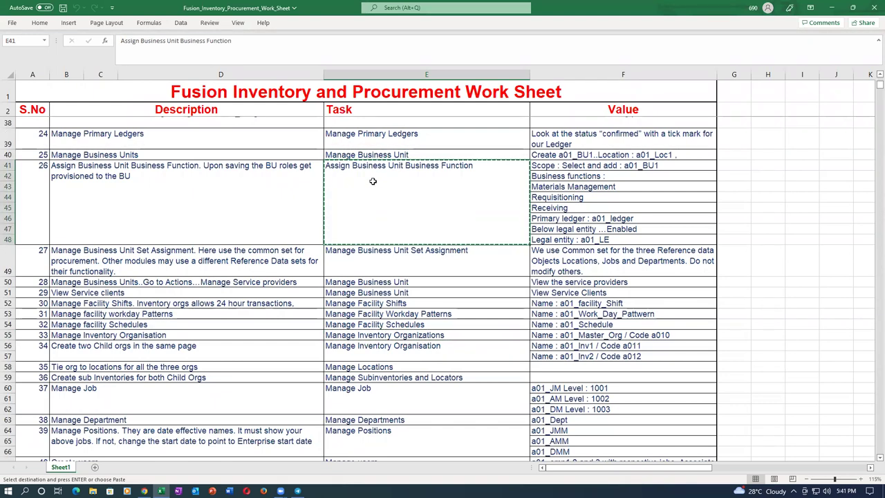
key(alt+Tab)
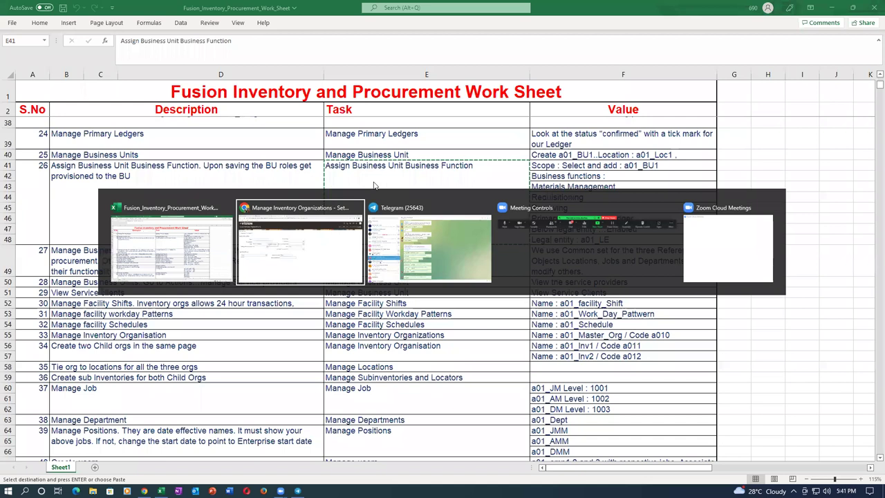
click(860, 85)
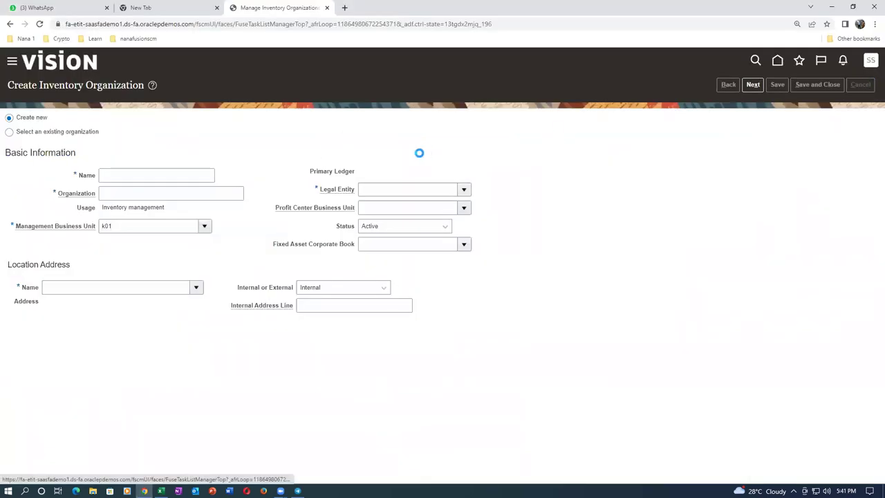
- Leave inventory organizations and search setup tasks for Assign Business Unit Business Function
click(869, 90)
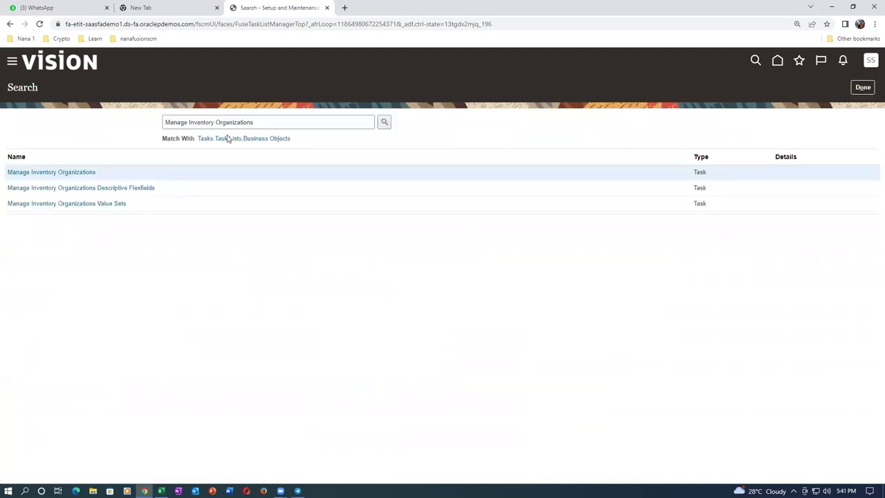
triple_click(255, 123)
key(ctrl+v)
key(Return)
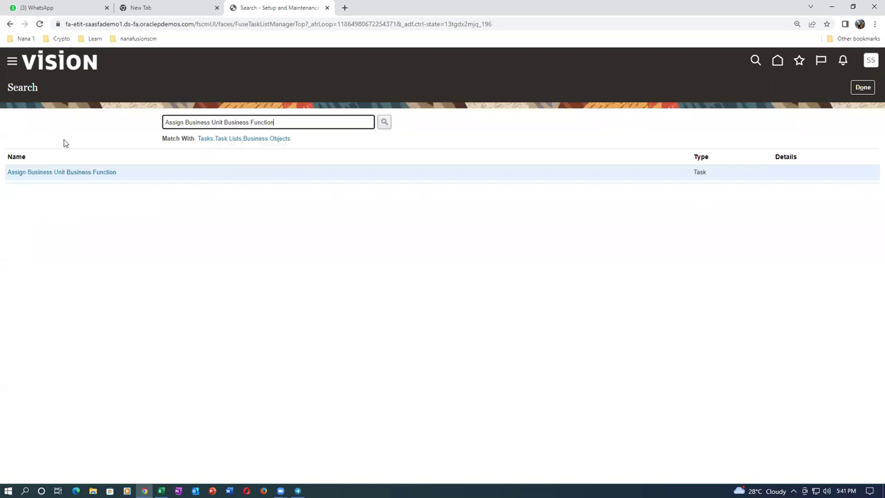
- Open the task, dismiss the missing business unit error, and back out to the setup overview
click(27, 172)
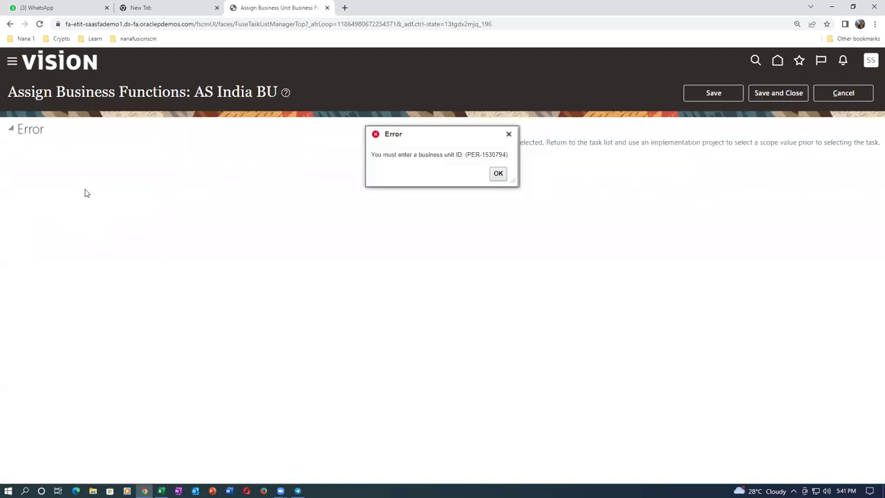
click(498, 173)
click(819, 92)
click(864, 88)
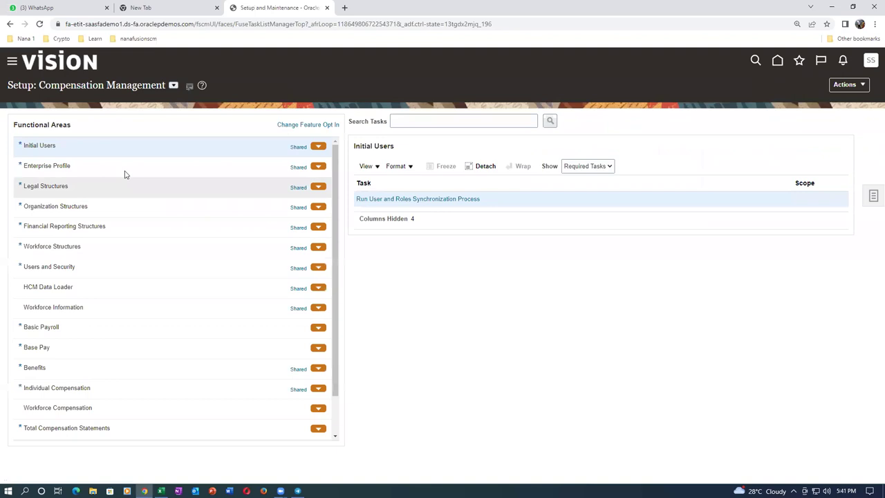
- Switch the setup offering to Financials and search for Assign Business Unit Business Function
click(173, 85)
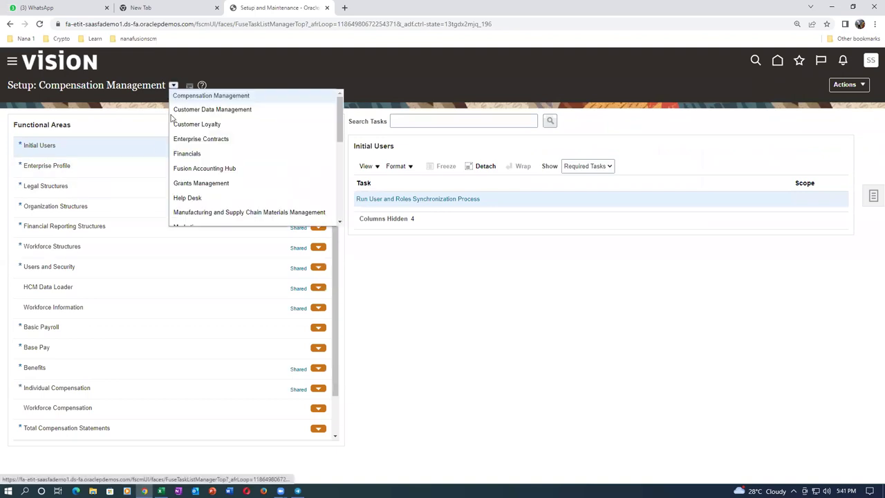
click(190, 154)
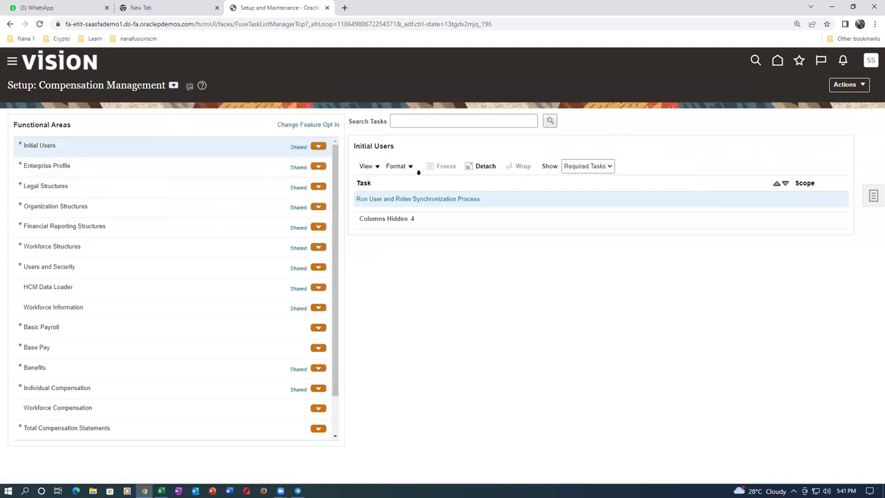
click(448, 123)
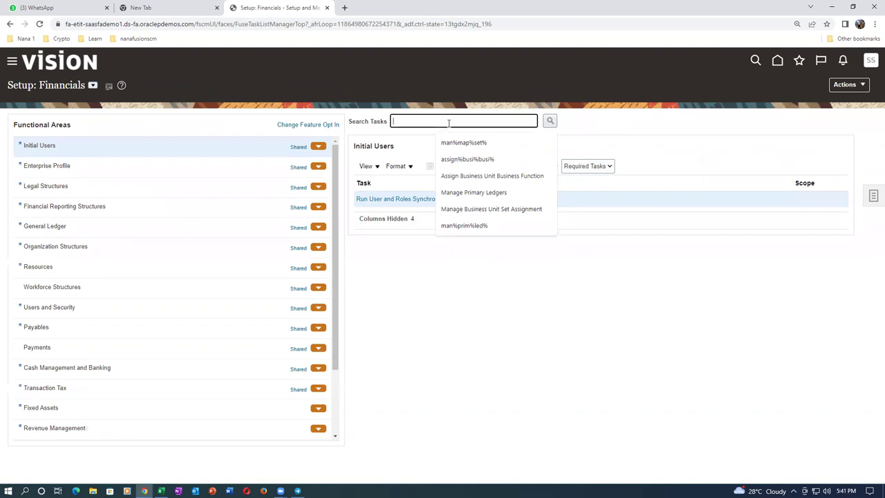
key(ctrl+v)
key(Return)
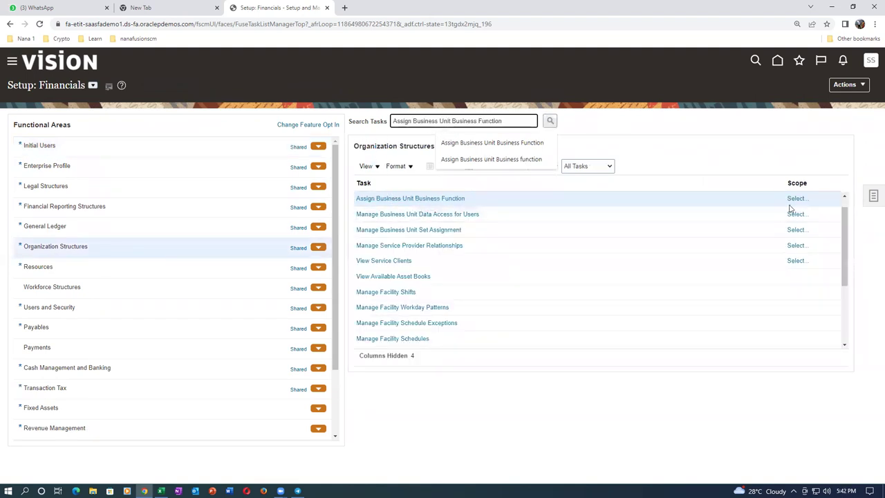
- Set the task's business unit scope to k01_business_unit, found by searching K01
click(795, 198)
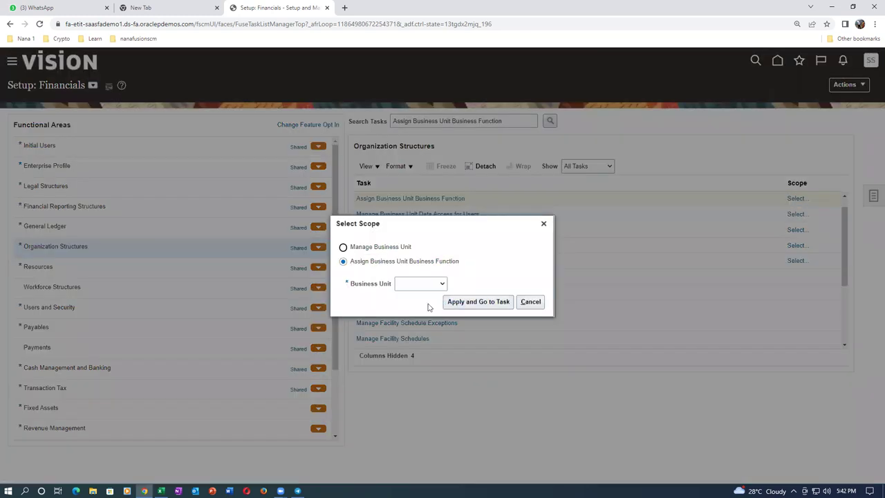
click(414, 285)
click(413, 306)
click(496, 304)
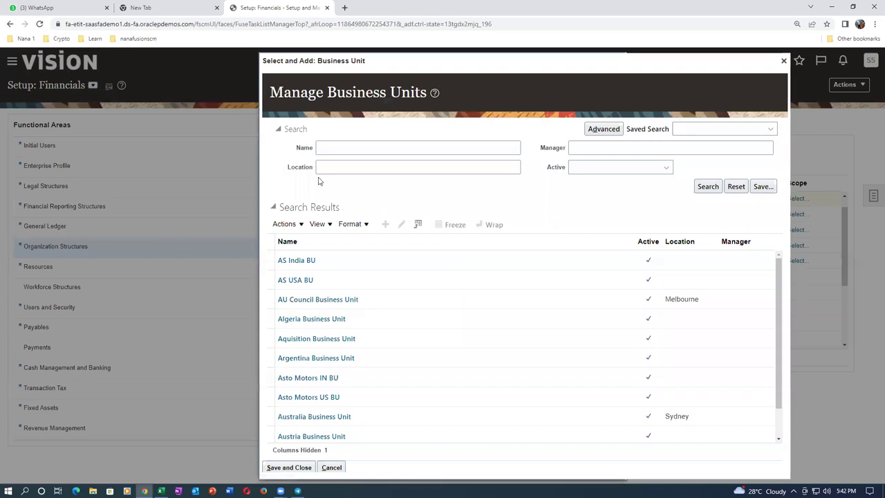
click(333, 149)
text(K01)
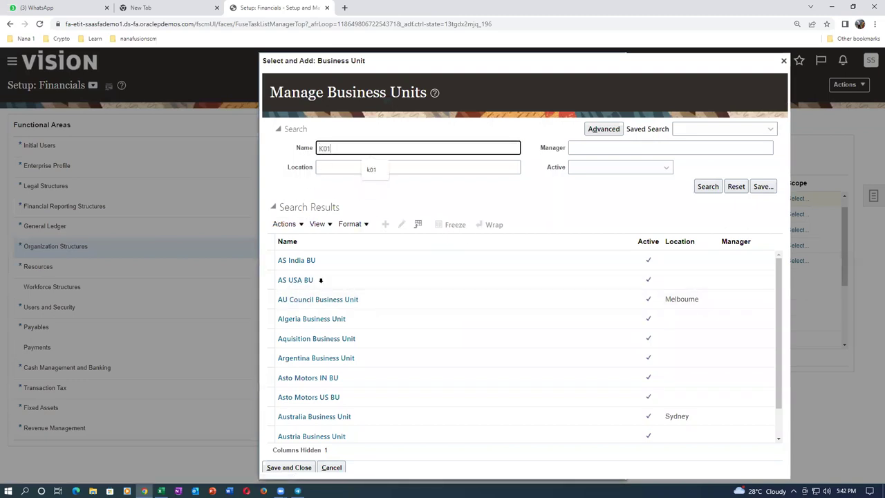
click(270, 283)
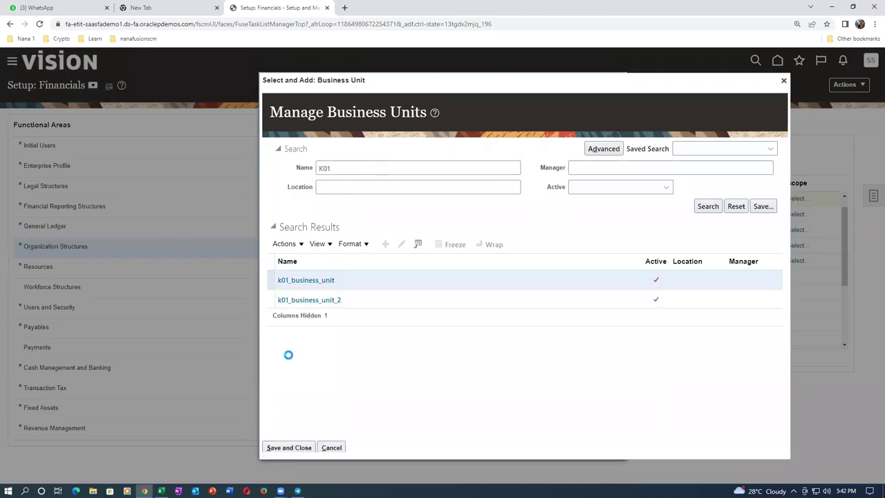
click(288, 448)
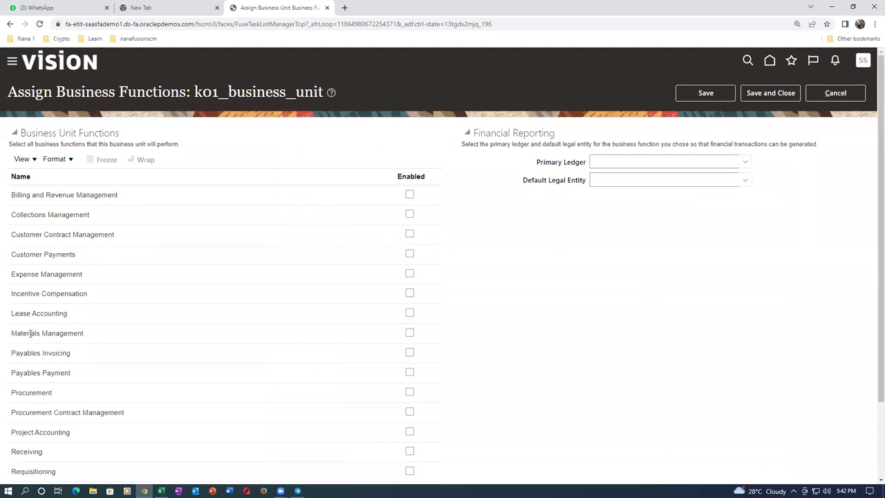
- Enable Materials Management, Payables Invoicing, Payables Payment, Procurement, Receiving and Requisitioning
click(409, 333)
click(409, 353)
click(410, 372)
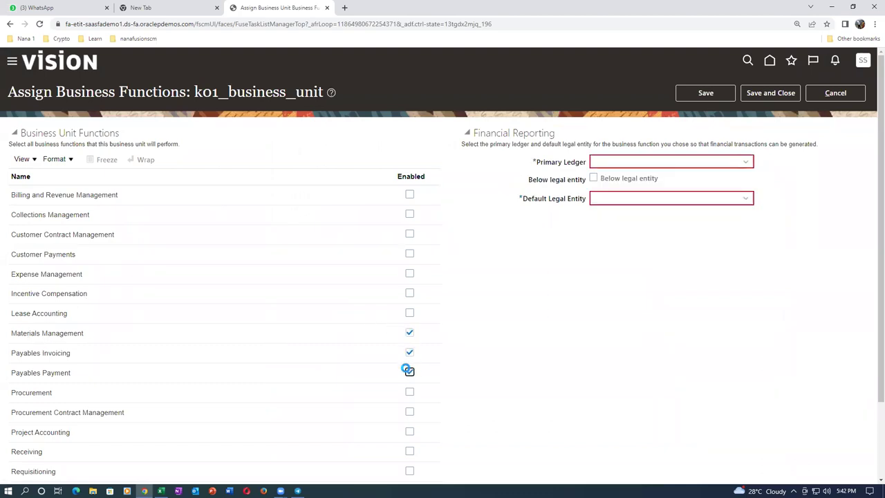
click(411, 393)
scroll(425, 411, down, 3)
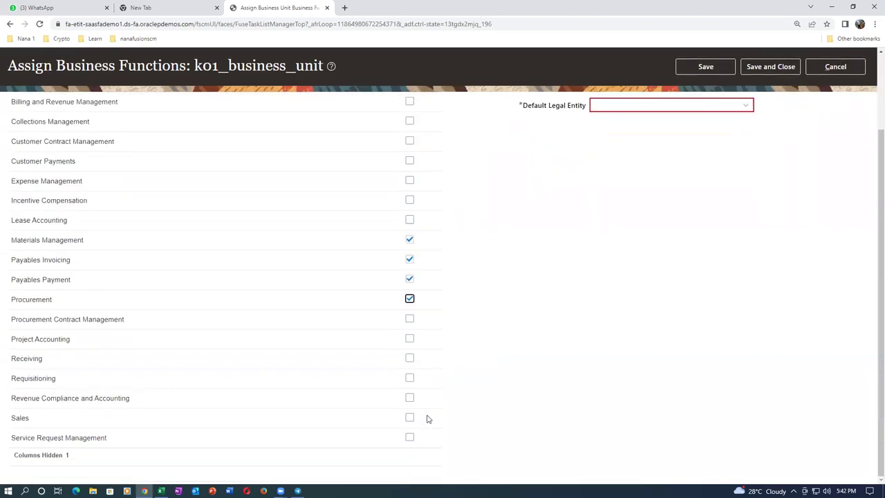
click(409, 358)
click(409, 378)
scroll(689, 134, up, 1)
- Set primary ledger k01_primary_ledger, tick Below legal entity, and save past the warning
click(637, 113)
text(k)
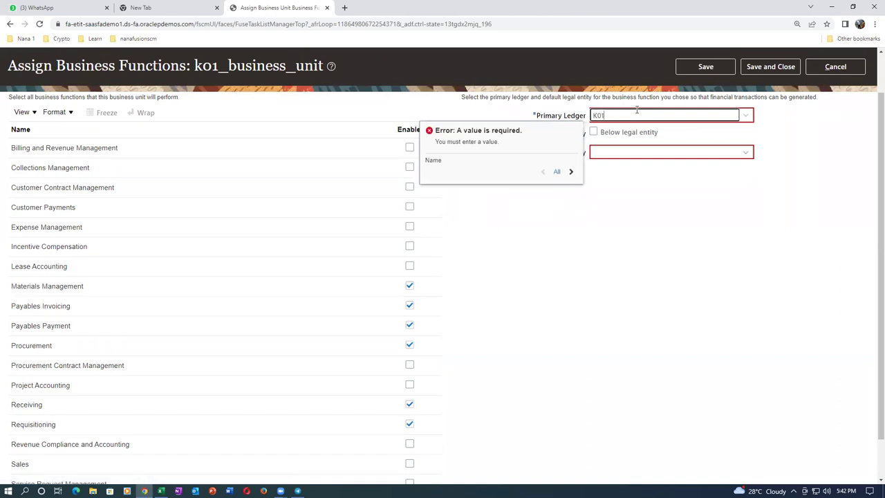
key(Tab)
key(Tab)
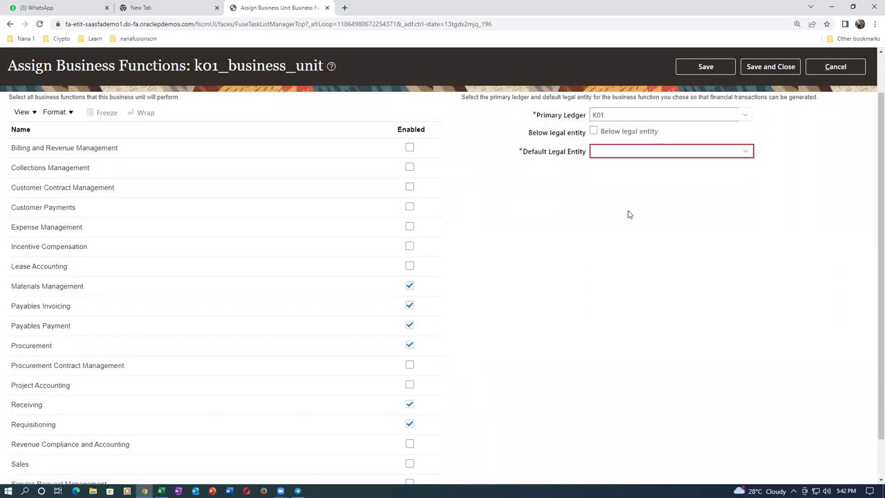
click(743, 116)
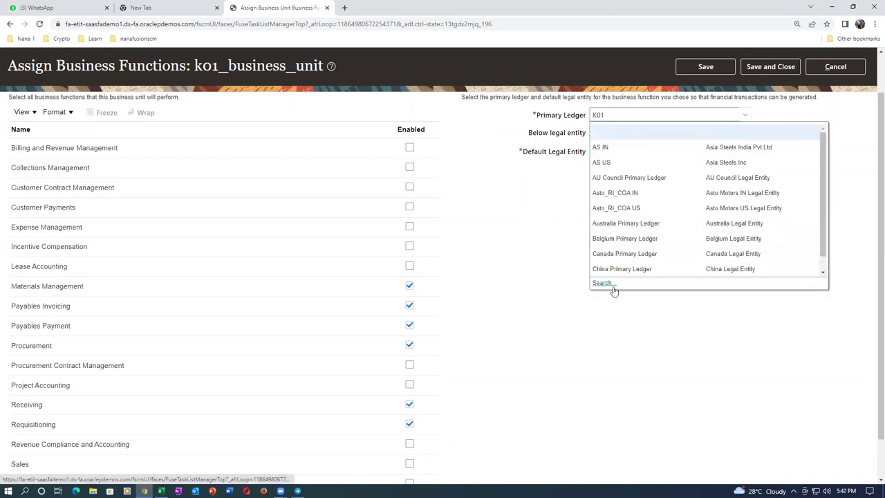
click(611, 284)
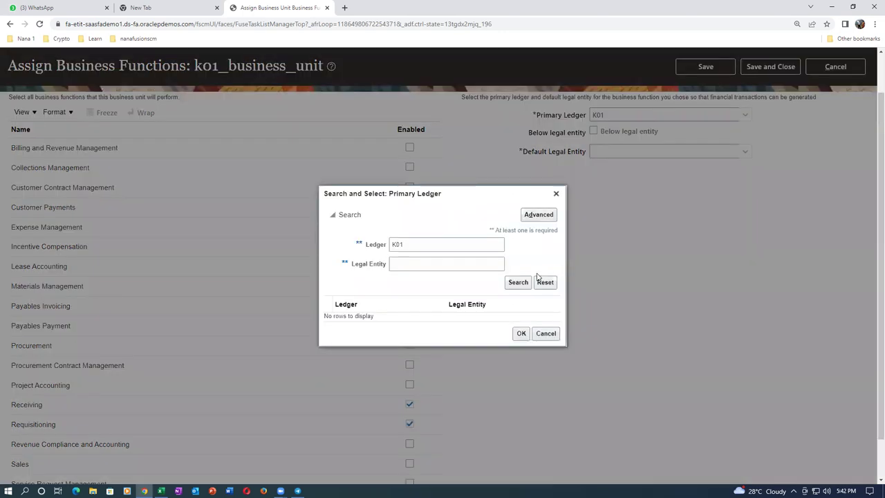
click(516, 282)
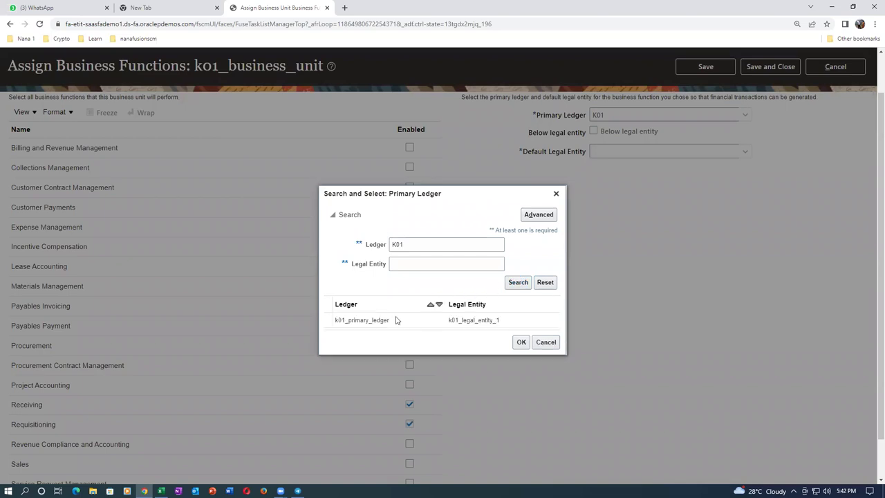
click(418, 317)
click(520, 338)
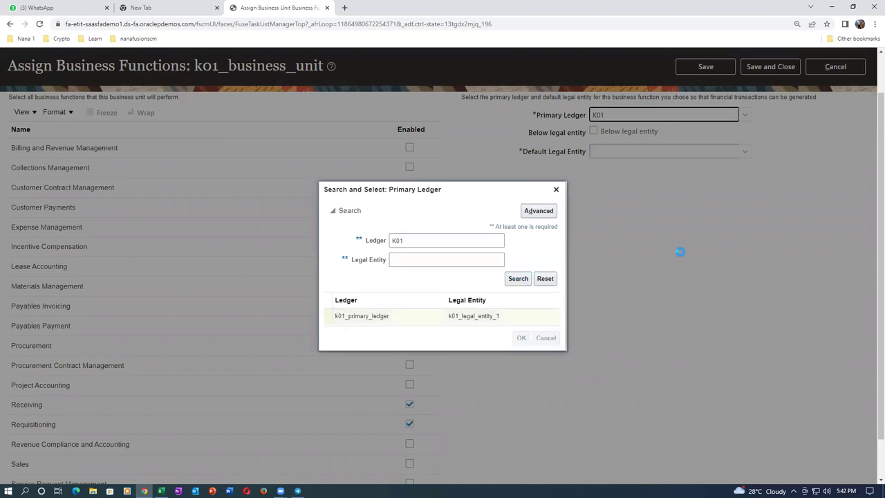
click(593, 131)
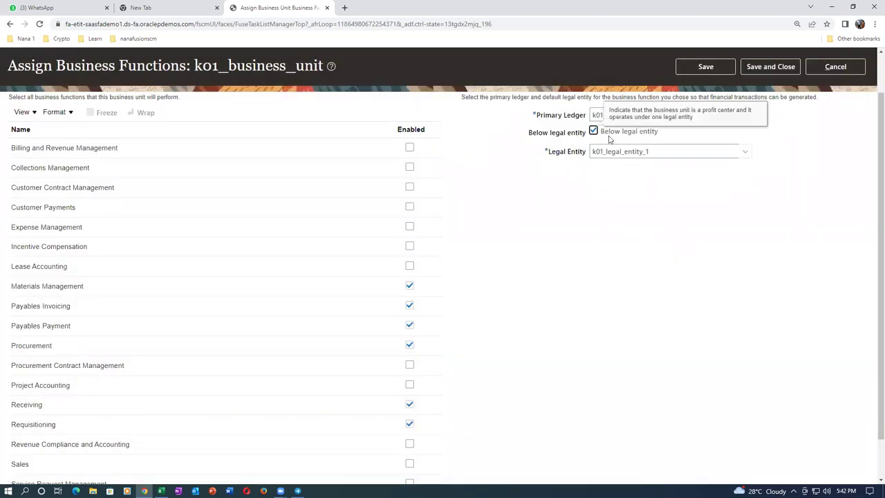
click(788, 67)
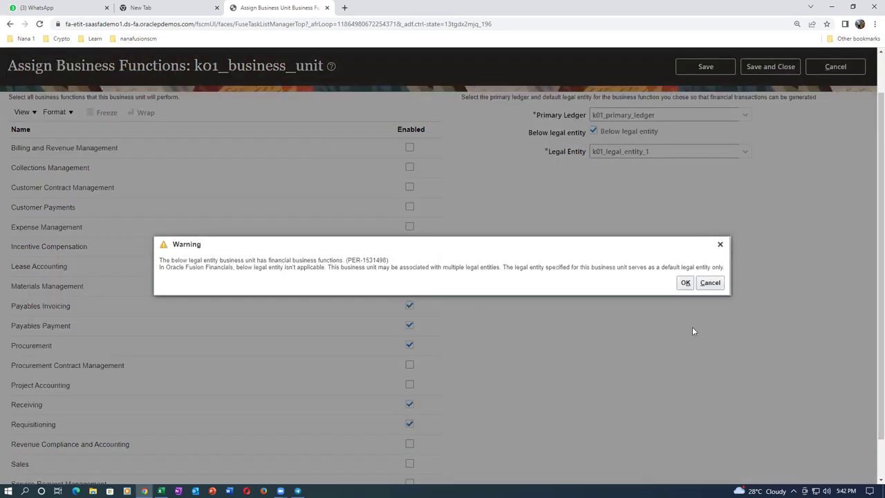
click(685, 283)
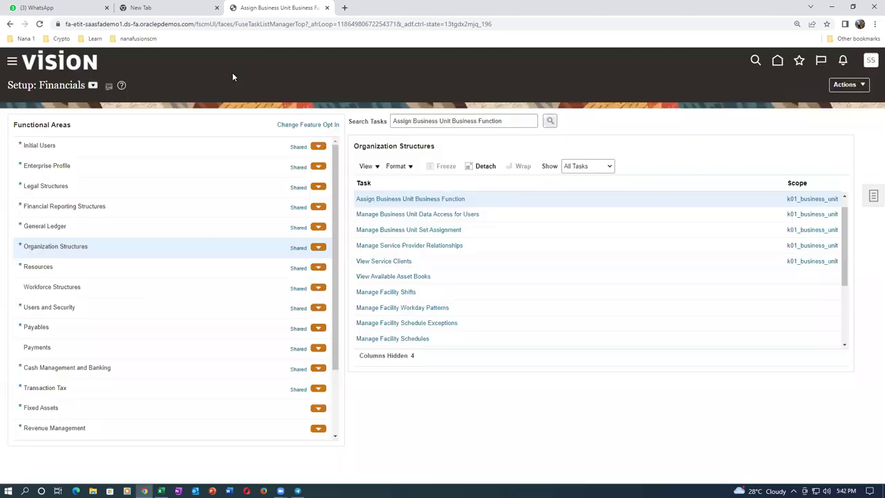
- Duplicate the Setup tab twice and open the setup task Search page on the original tab
right_click(280, 7)
click(294, 68)
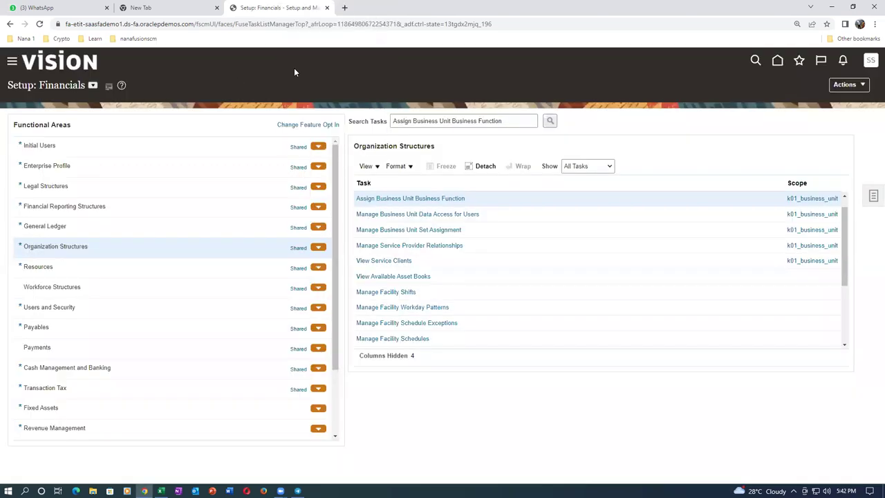
right_click(387, 10)
click(407, 70)
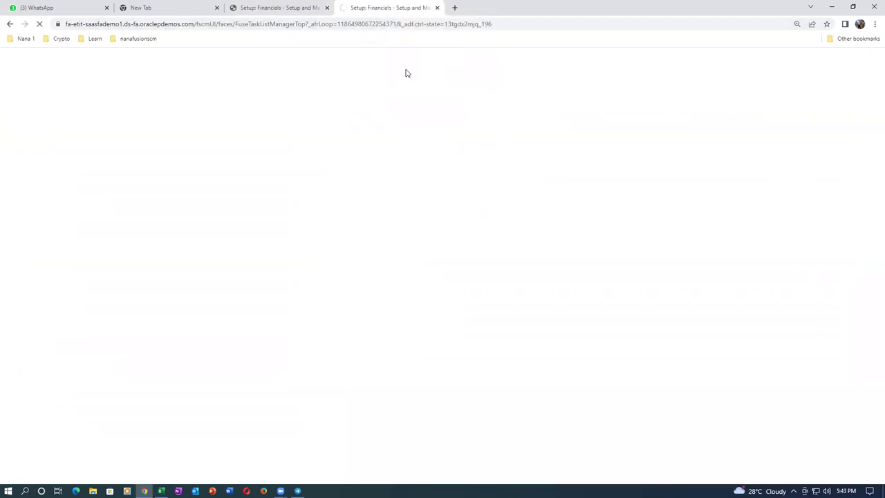
click(311, 8)
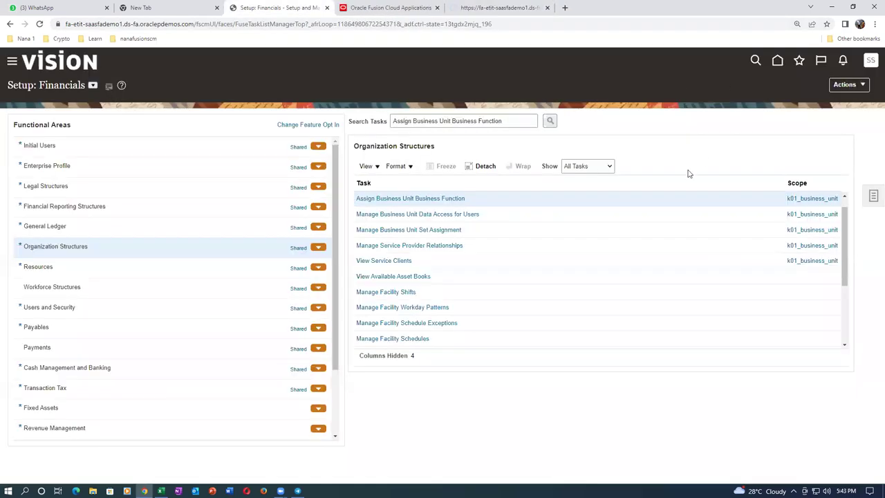
click(872, 197)
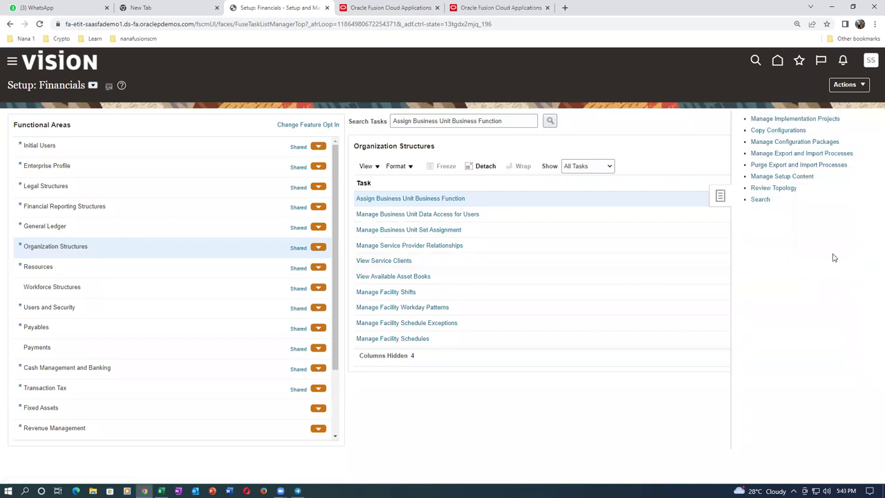
click(761, 199)
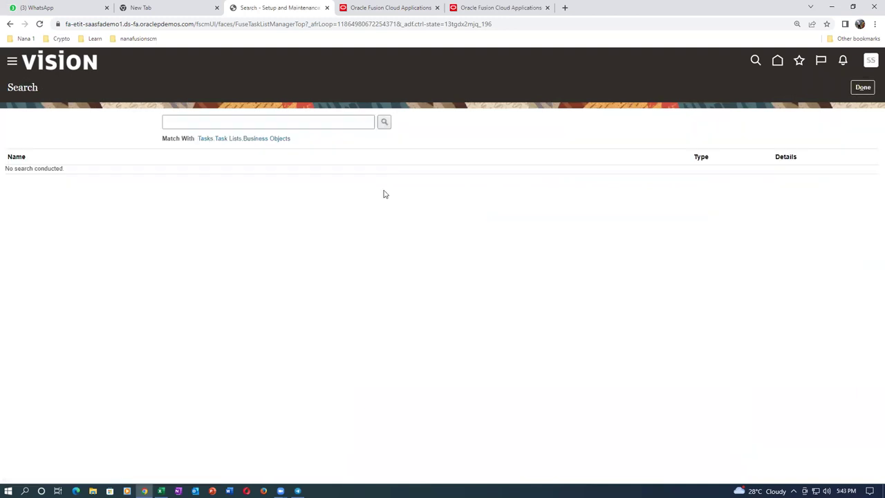
- Copy 'Manage Inventory Organizations' from cell E55 in Excel and return to the browser
key(alt+Tab)
click(418, 336)
key(ctrl+c)
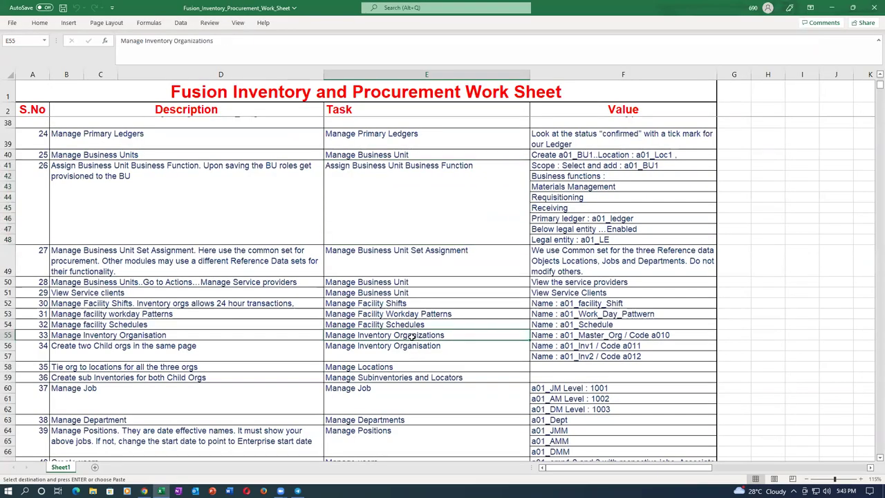
key(alt+Tab)
- Search for and open the Manage Inventory Organizations task
click(184, 121)
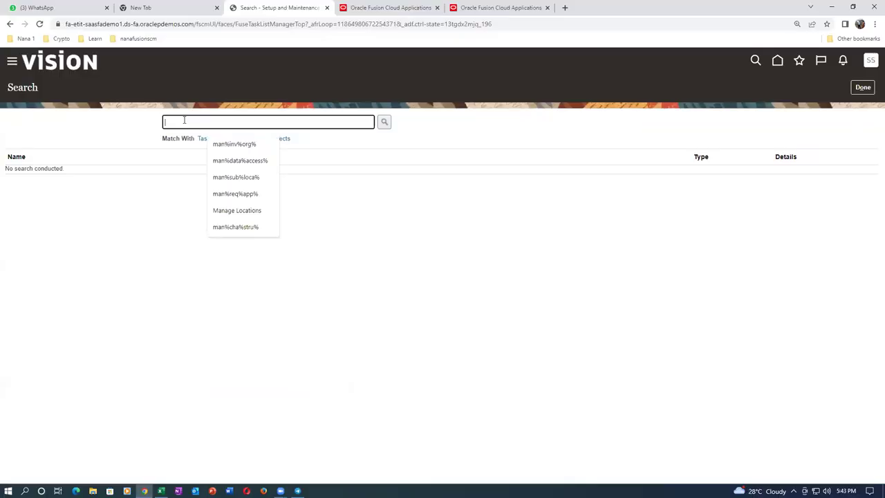
key(ctrl+v)
key(Return)
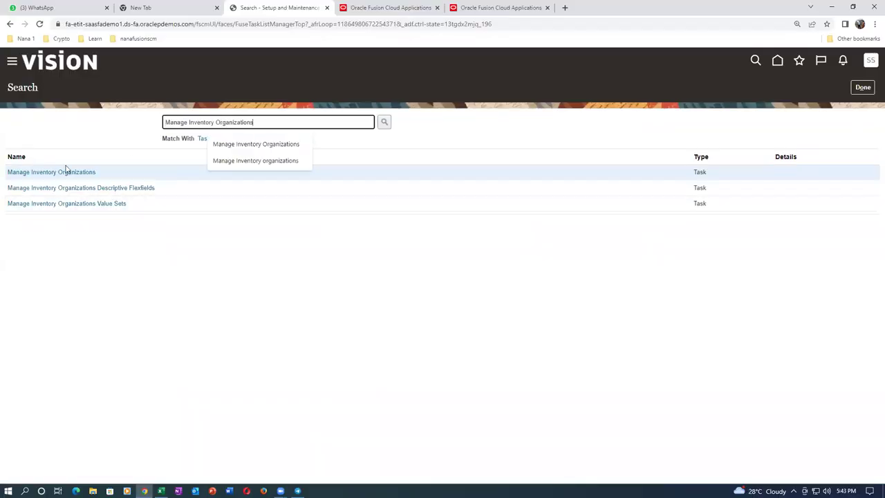
click(66, 173)
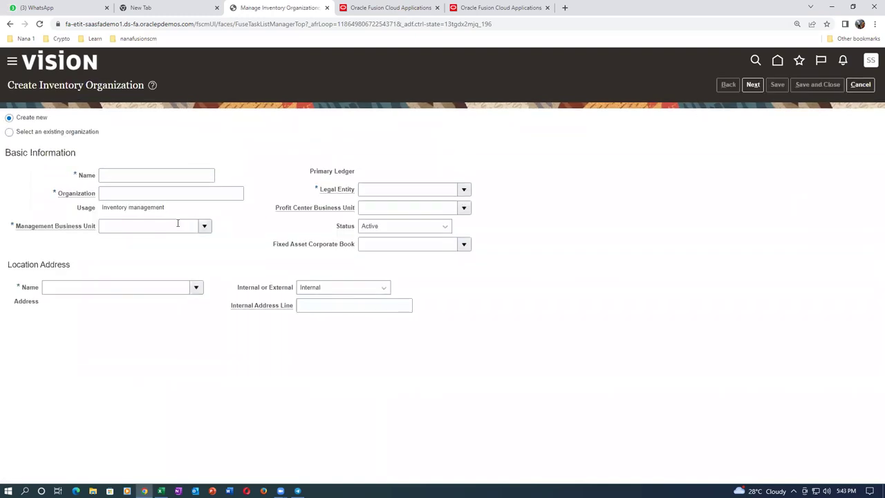
- Enter name ka01_master_org, code K010 and business unit k01_business_unit
click(156, 177)
text(K01_MASTER_ORG)
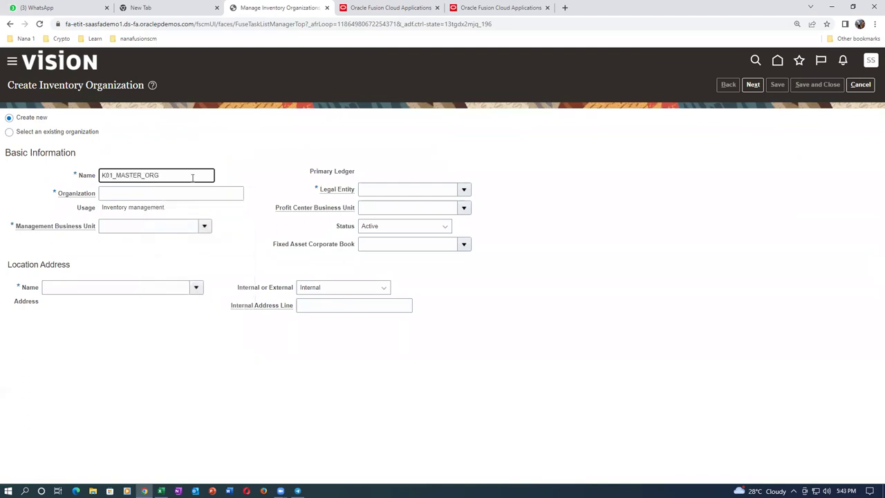
key(BackSpace)
key(BackSpace)
key(BackSpace)
key(BackSpace)
key(BackSpace)
key(BackSpace)
key(BackSpace)
key(BackSpace)
key(BackSpace)
key(BackSpace)
key(BackSpace)
key(BackSpace)
key(BackSpace)
drag(154, 176, 1, 181)
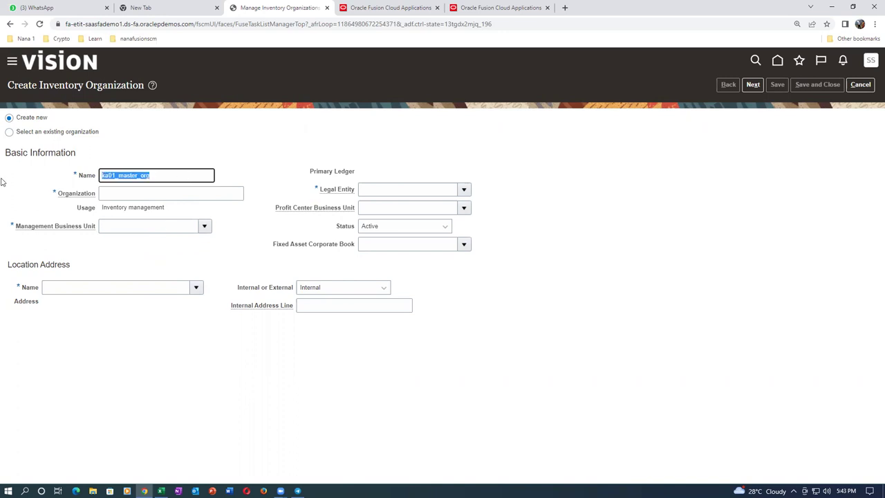
click(103, 197)
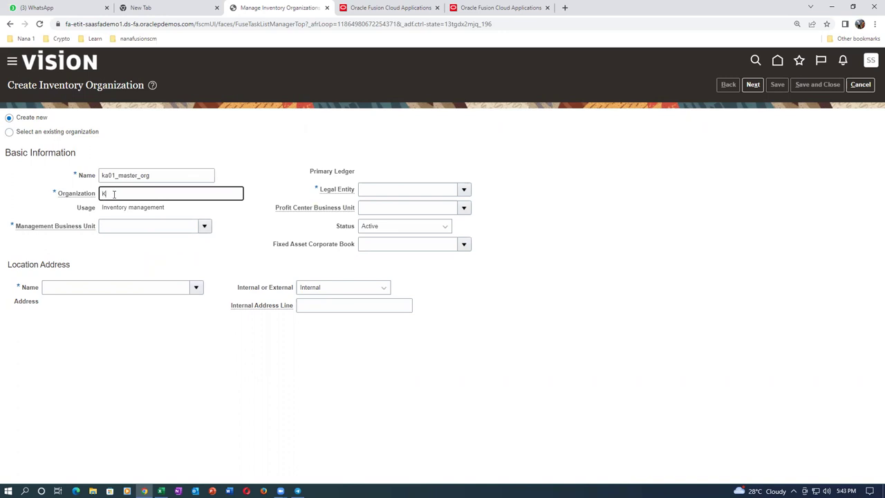
click(136, 228)
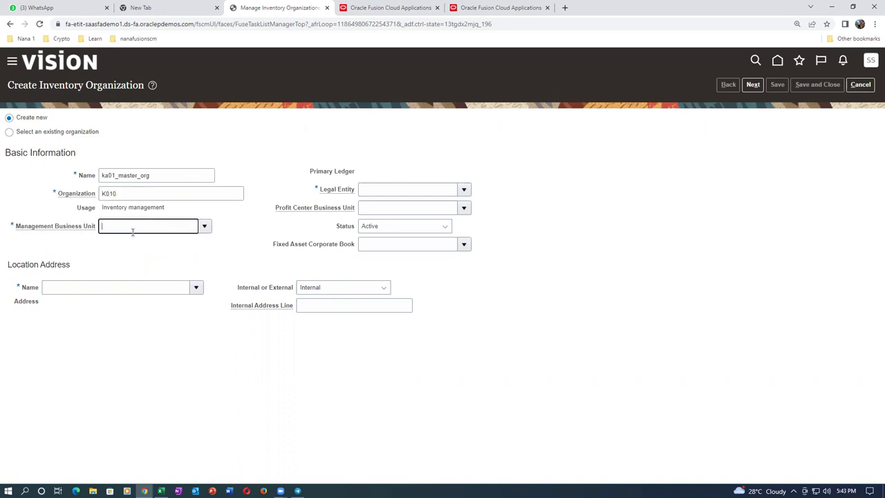
text(k01)
key(Tab)
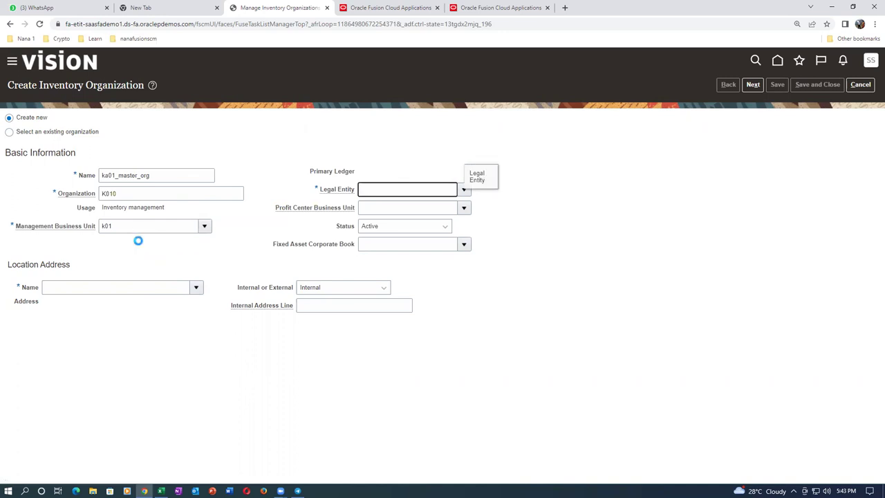
- Set location k01_loc_0 and legal entity k01_legal_entity_1, then continue to the parameters
click(99, 289)
text(k01)
key(Tab)
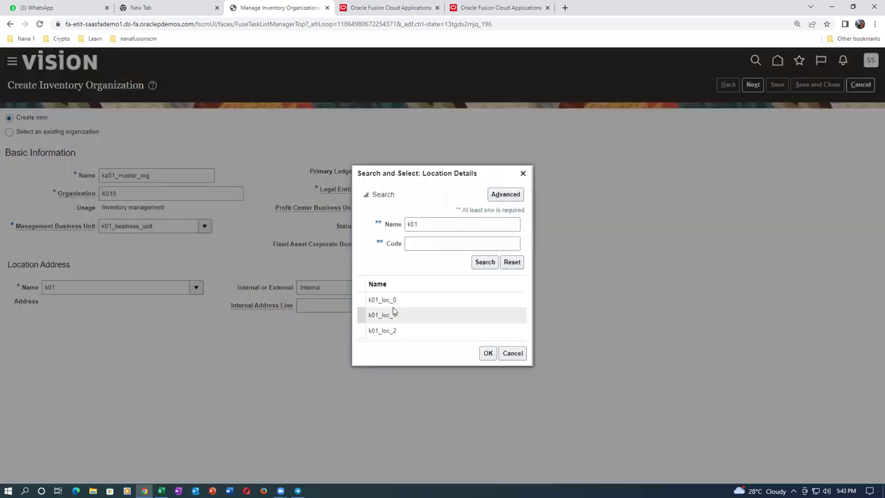
click(383, 299)
click(488, 353)
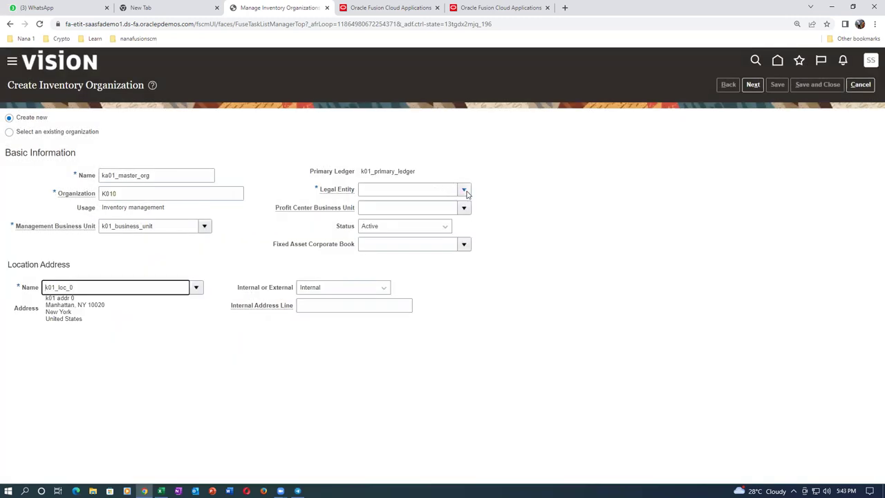
click(466, 191)
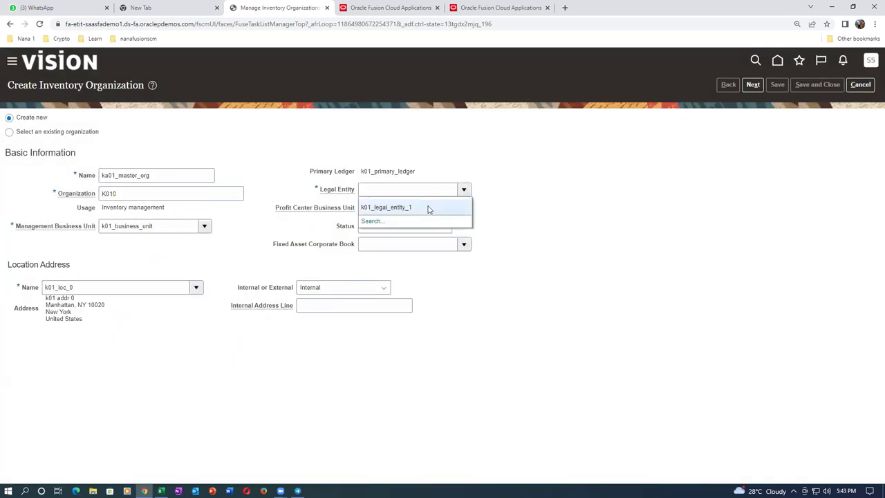
click(428, 208)
click(748, 89)
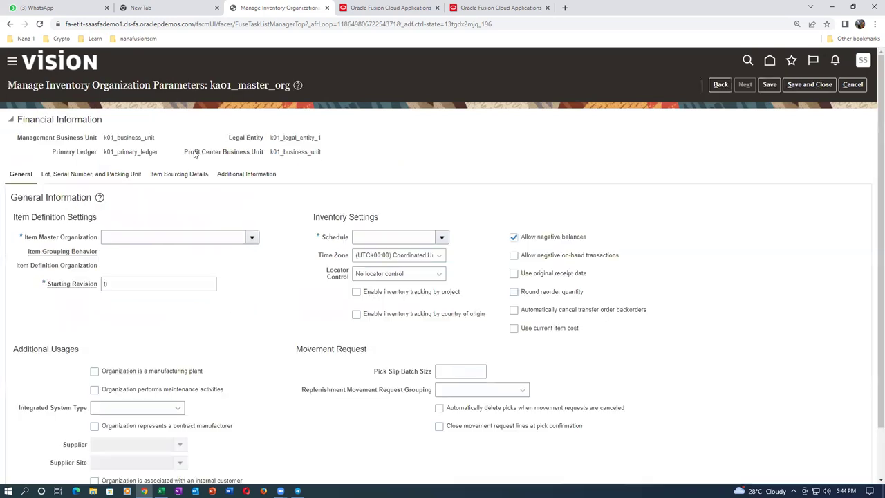
- Try item master organization k01, cancel the empty lookup and dismiss the invalid value error
click(119, 237)
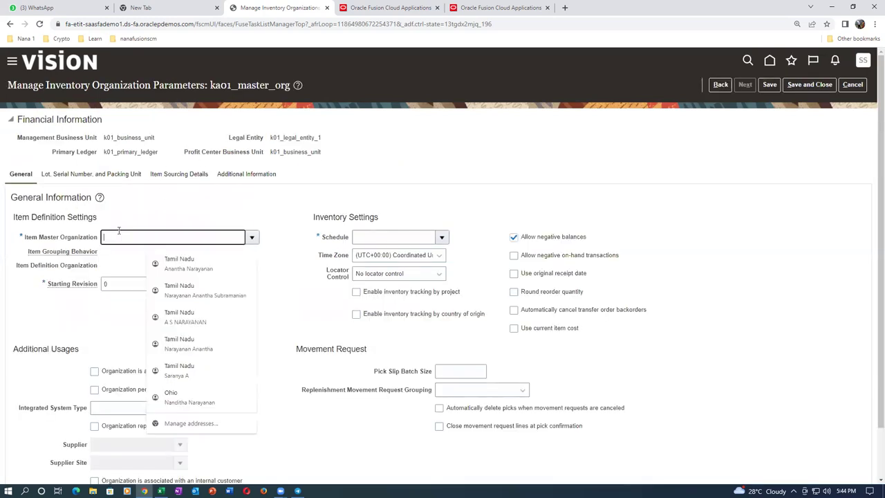
text(k01)
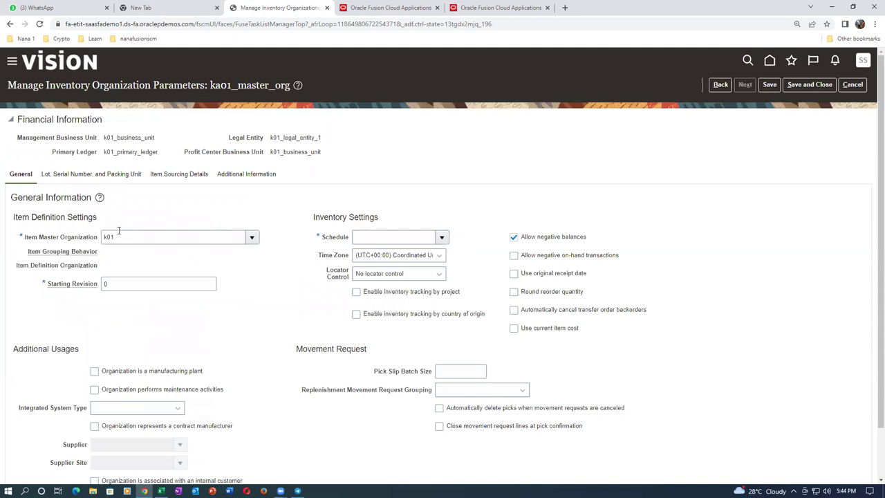
key(Tab)
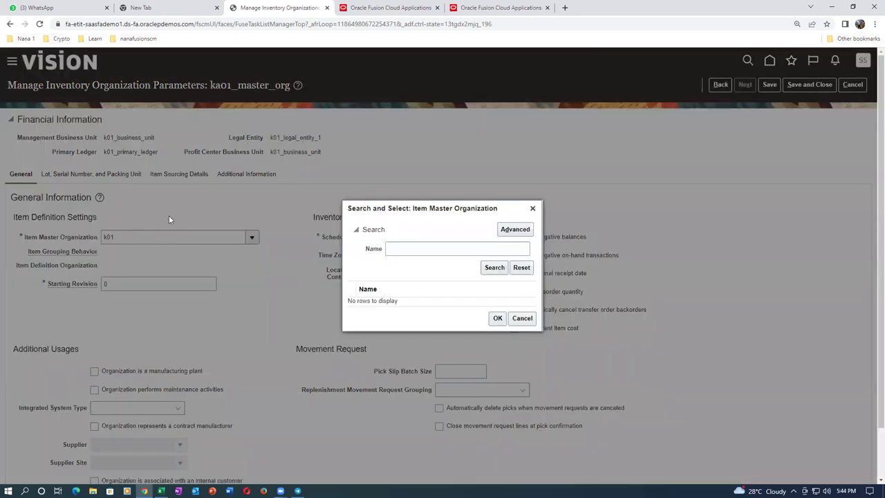
click(520, 319)
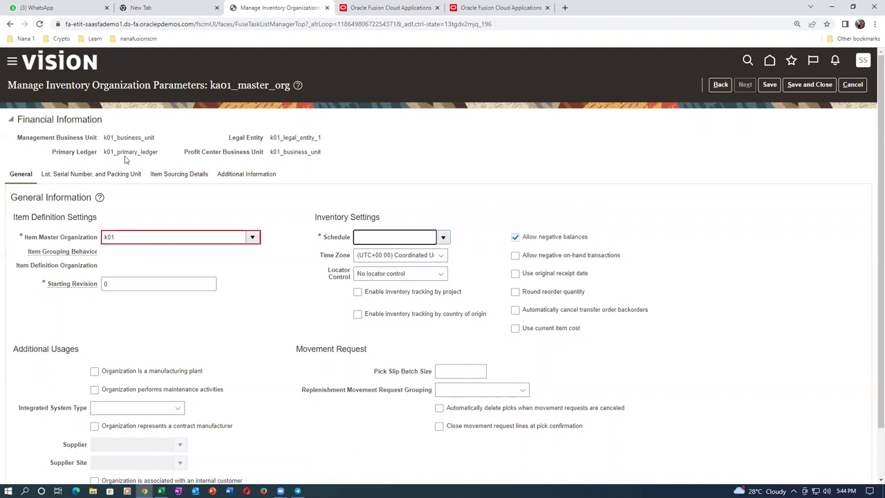
click(106, 238)
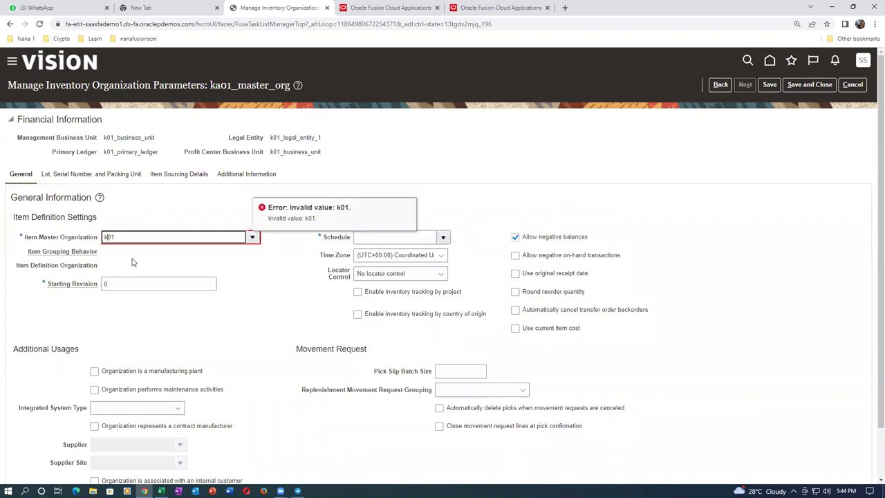
click(132, 261)
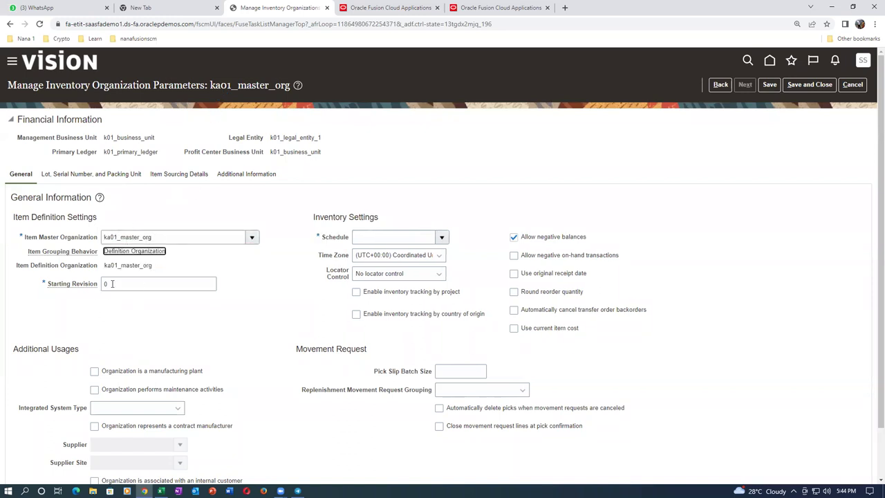
- Set starting revision A, subinventory-level locator control, manufacturing and maintenance usages, then save and close
key(Tab)
key(Tab)
text(k01)
key(Tab)
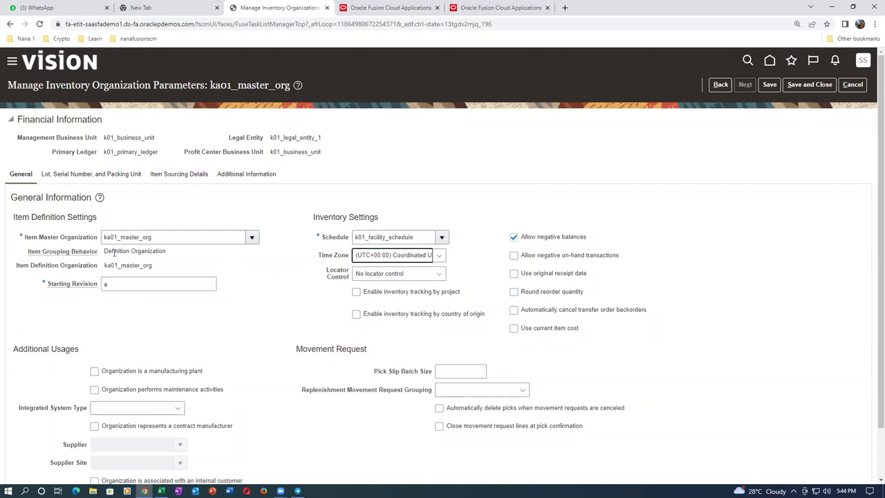
click(392, 274)
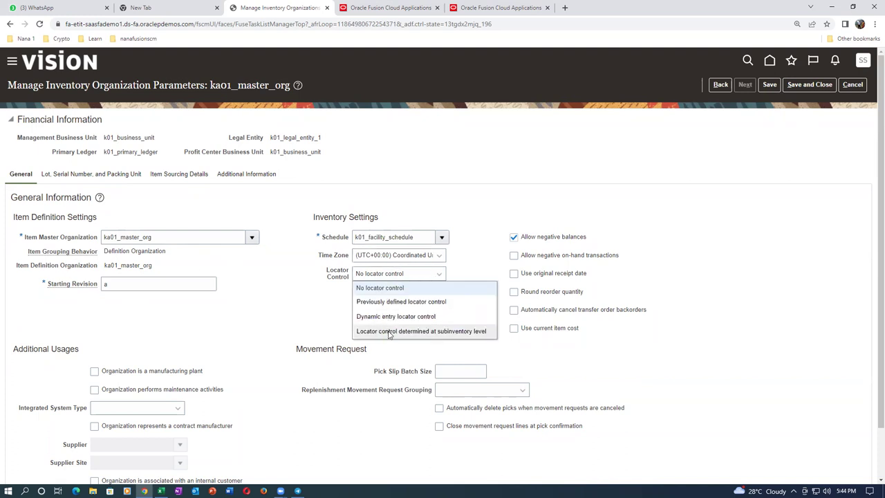
click(378, 330)
click(94, 371)
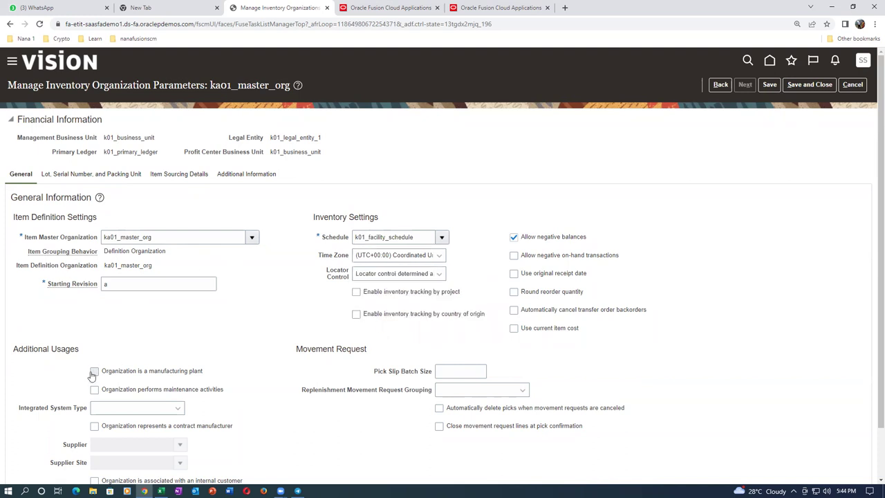
click(94, 390)
click(809, 85)
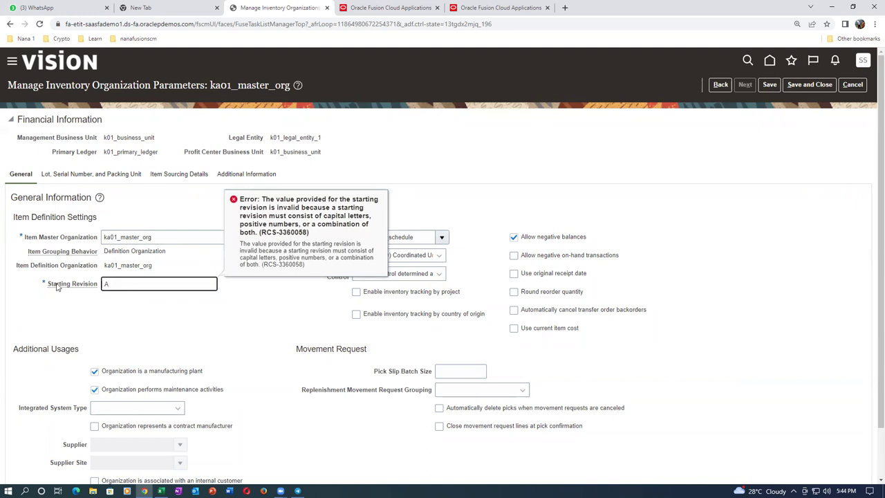
key(Tab)
click(805, 84)
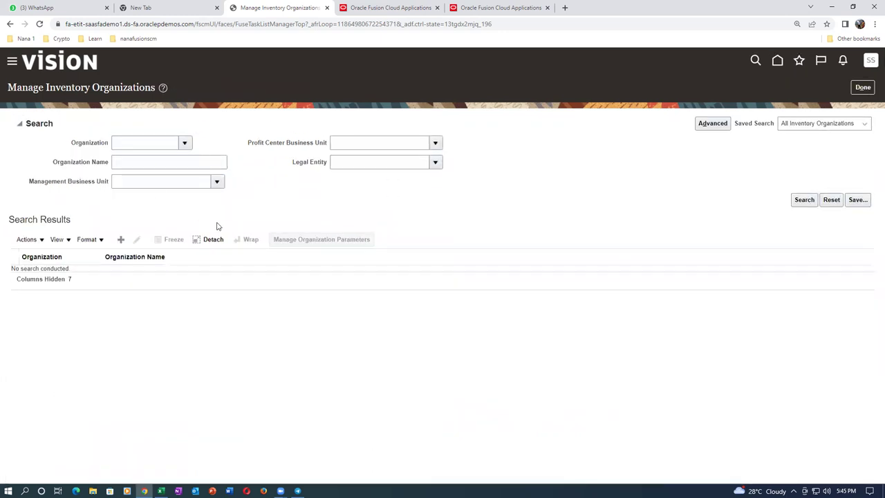
- Create a new inventory organization k01_child_org, code K011, under k01_business_unit
click(120, 239)
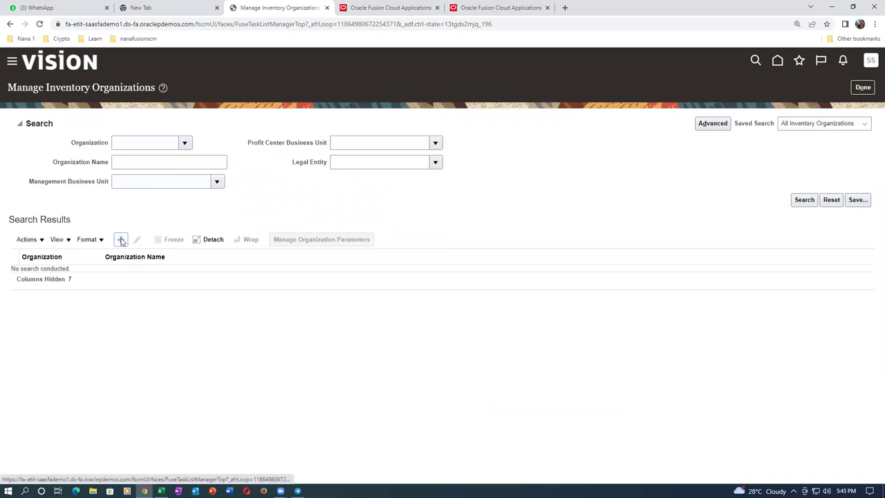
click(142, 176)
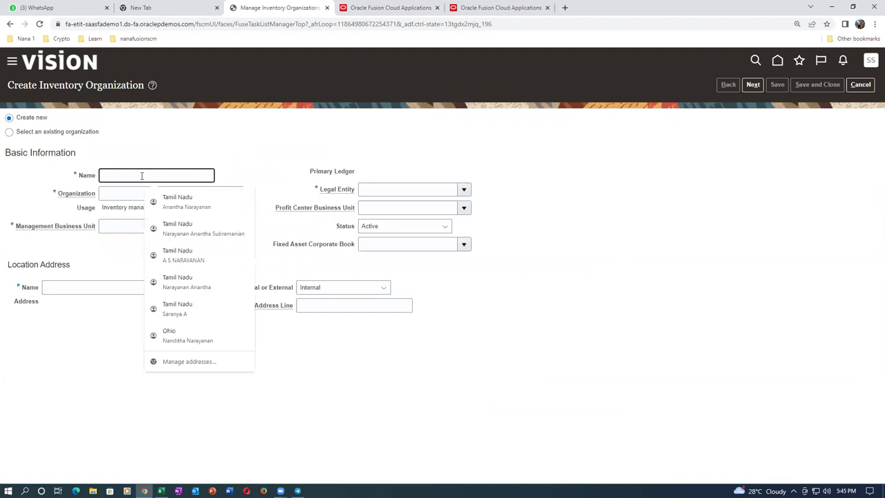
text(k01_child_org)
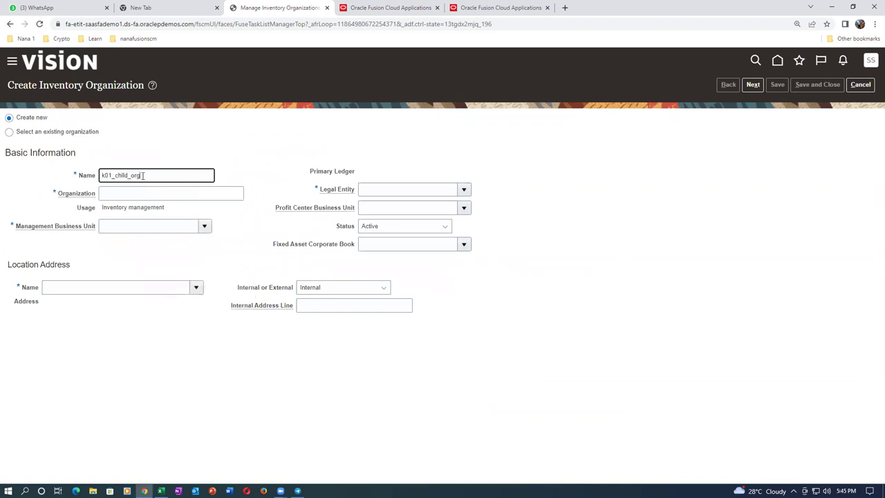
click(138, 197)
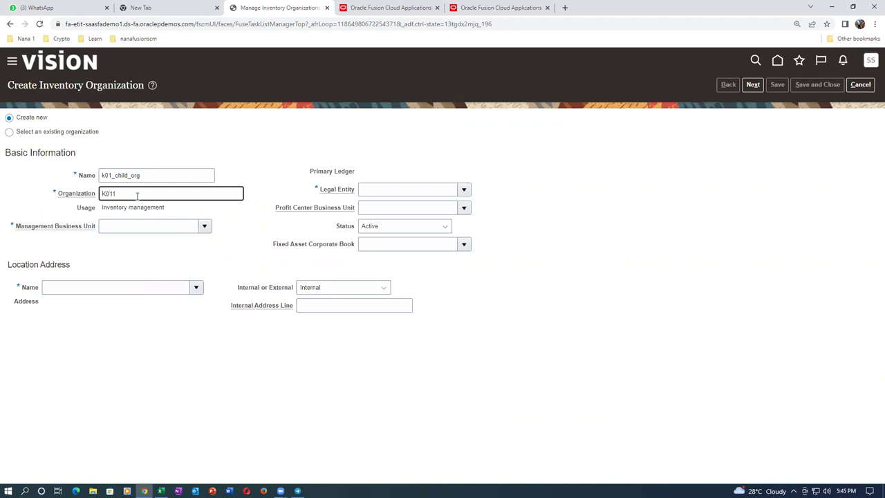
click(148, 228)
text(k01)
key(Tab)
- Set location k01_loc_1 and, after the error, legal entity k01_legal_entity_1, then continue
click(116, 285)
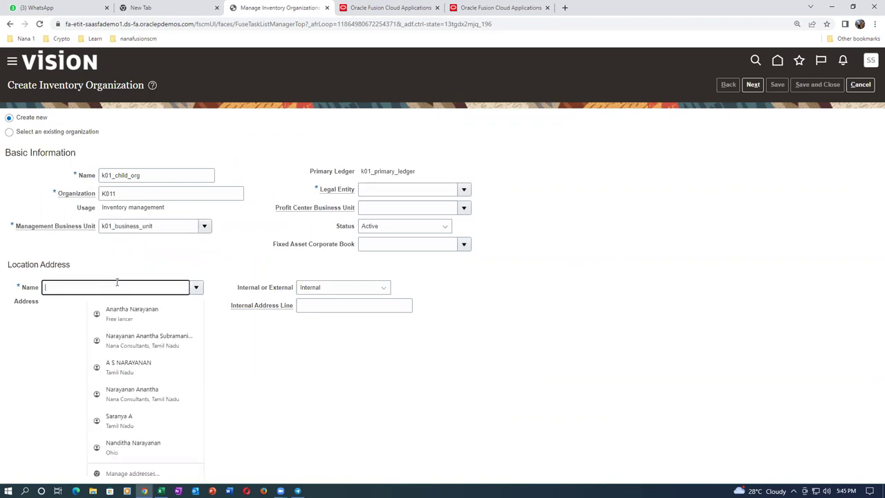
text(k01)
key(Tab)
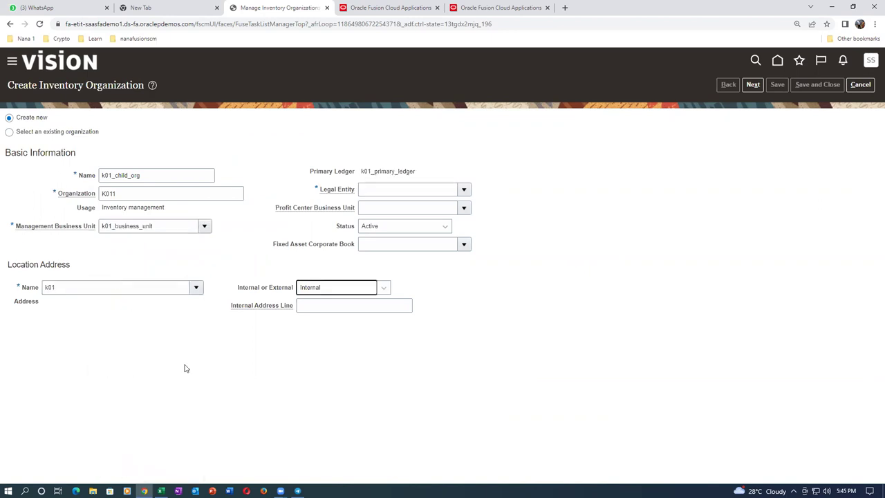
click(429, 316)
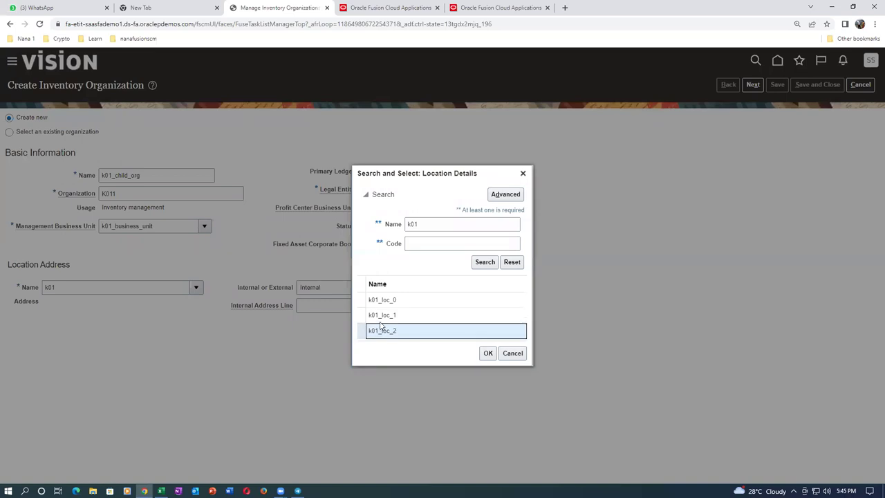
click(487, 354)
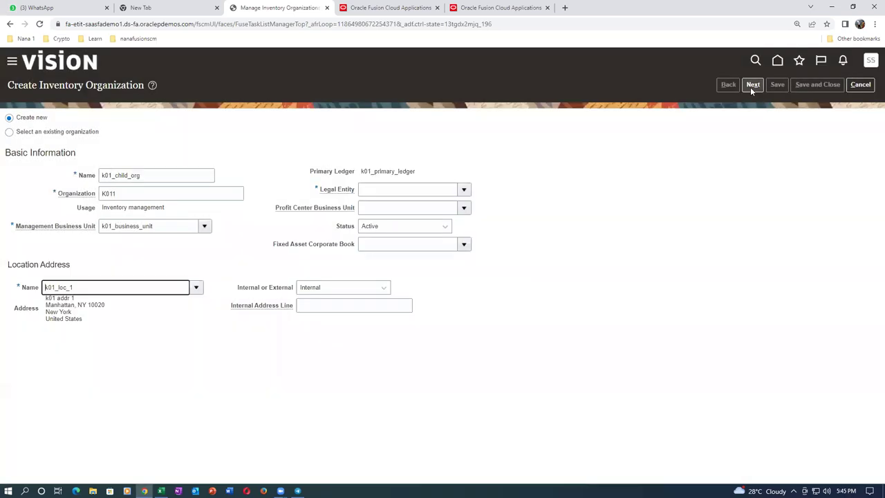
click(752, 86)
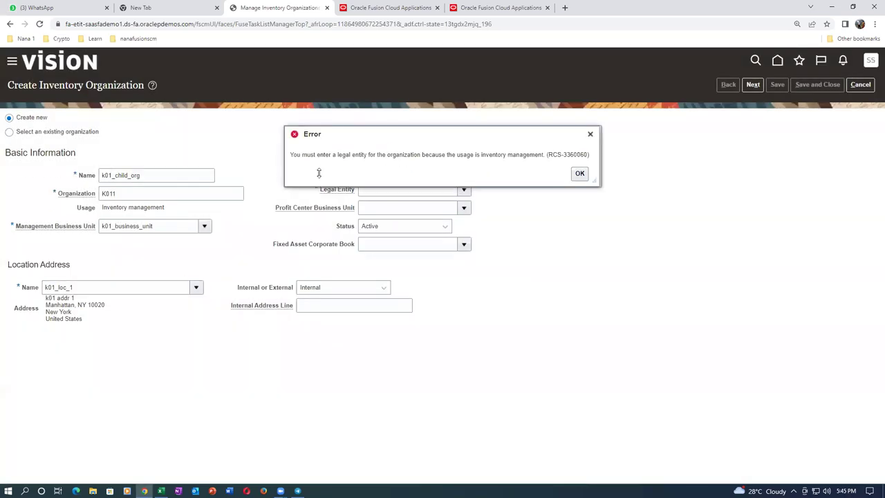
click(574, 176)
click(464, 188)
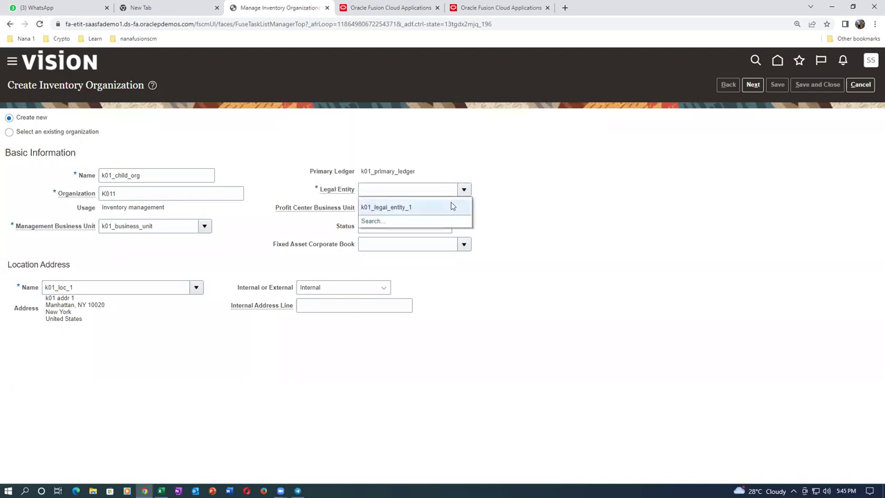
click(451, 205)
click(755, 85)
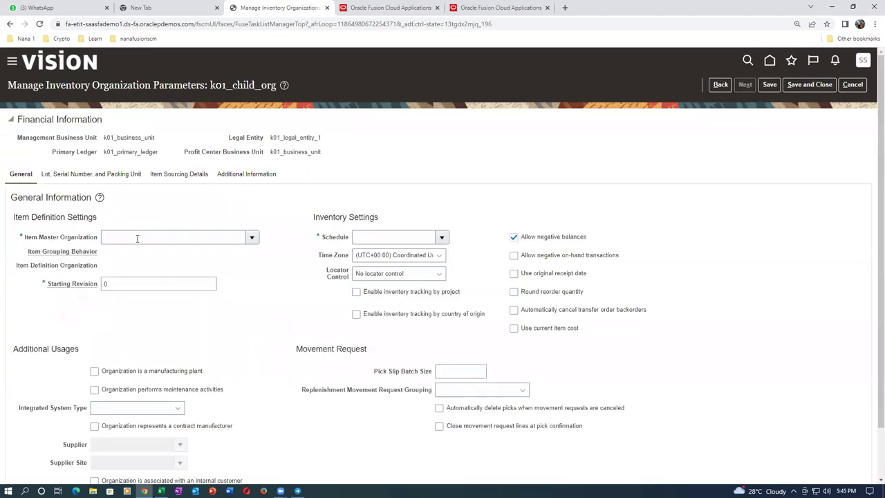
- Set item master ka01_master_org with Definition Organization item grouping
click(139, 238)
text(ka01)
key(Tab)
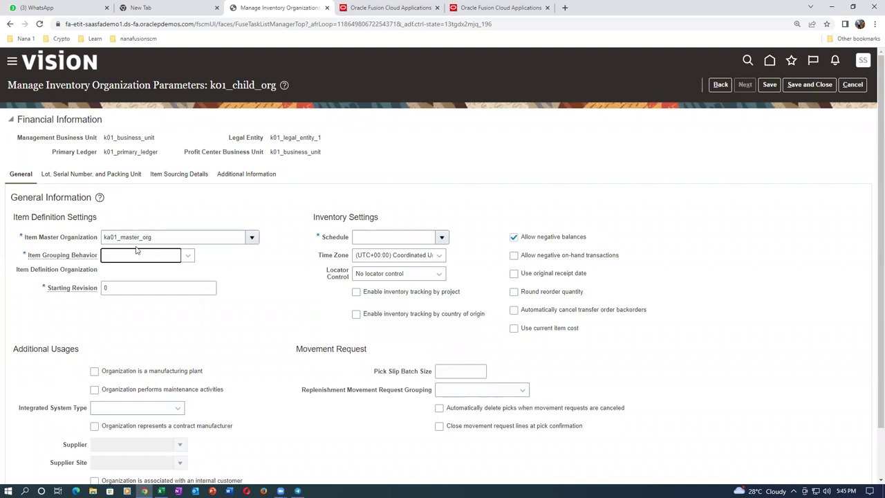
click(189, 256)
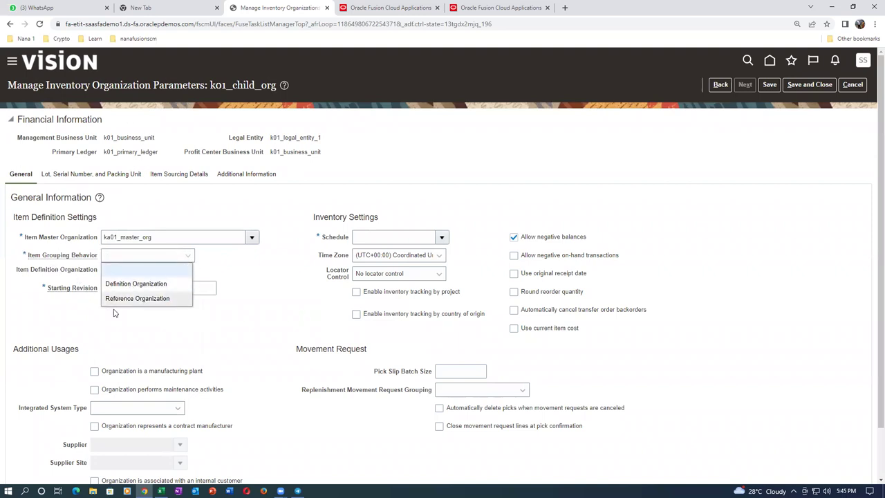
click(115, 285)
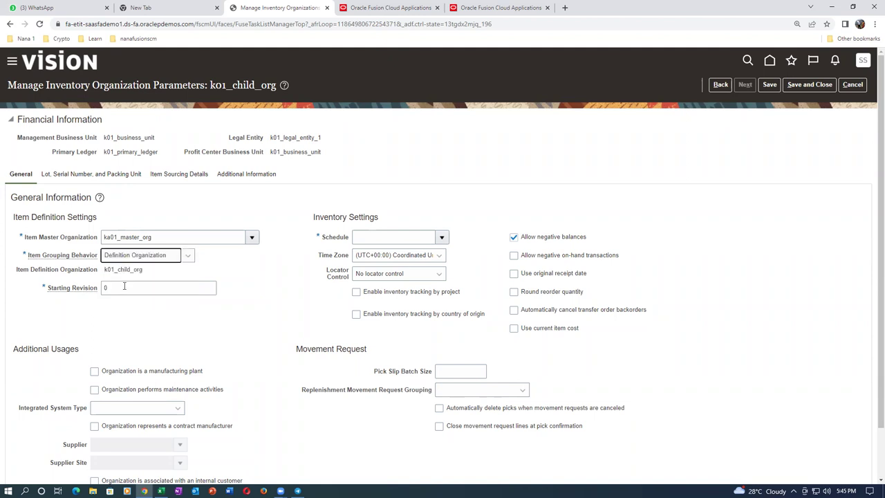
- Set starting revision B, schedule k01_facility_schedule, subinventory-level locators, both usages, and save
click(120, 291)
key(Tab)
text(k)
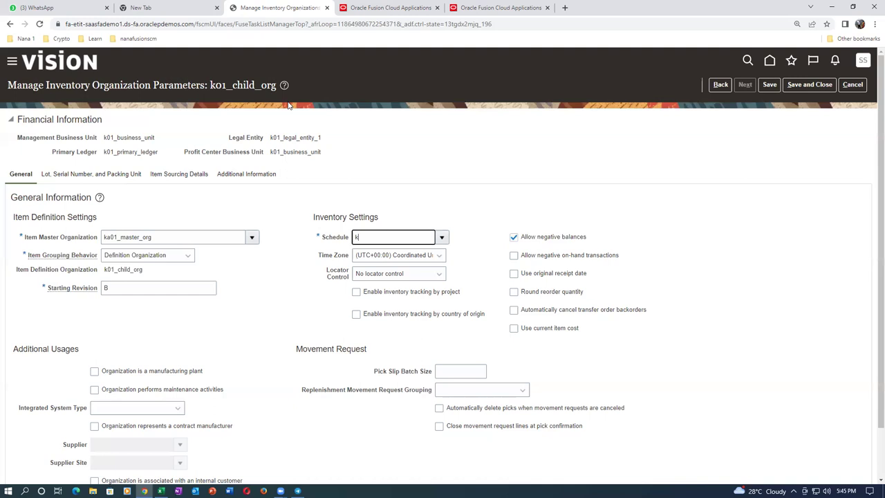
text(01)
key(Tab)
click(370, 277)
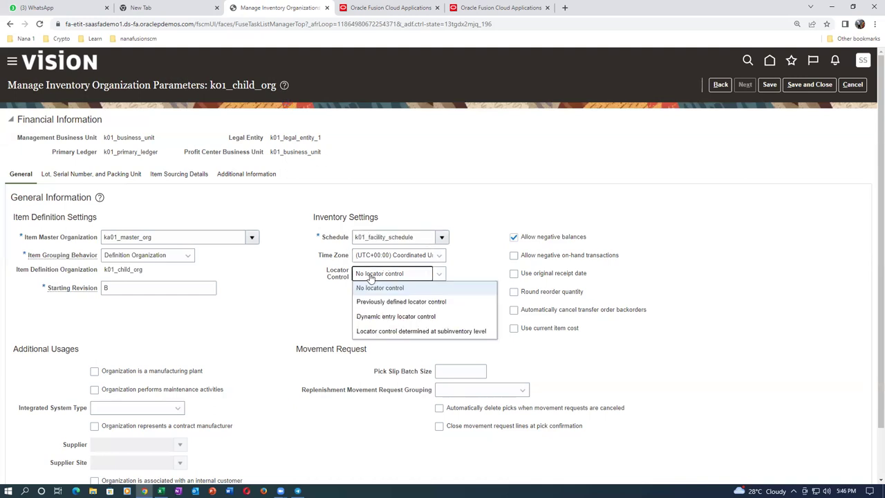
click(377, 329)
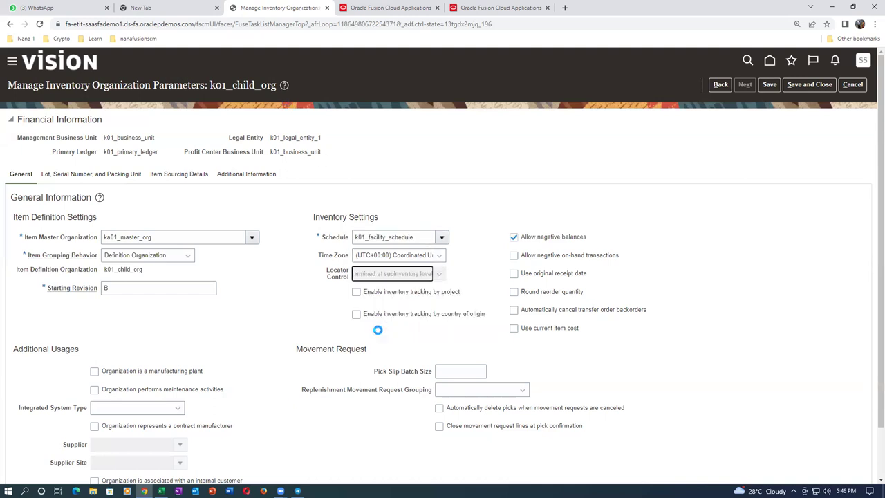
click(95, 372)
click(94, 389)
click(809, 84)
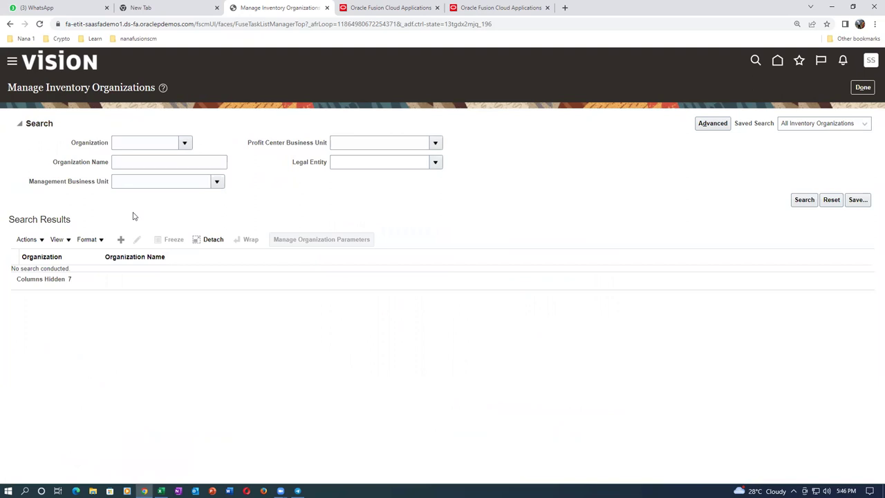
- Create another inventory organization named k01-child_2, code K012, under k01_business_unit
click(120, 239)
click(128, 176)
text(k)
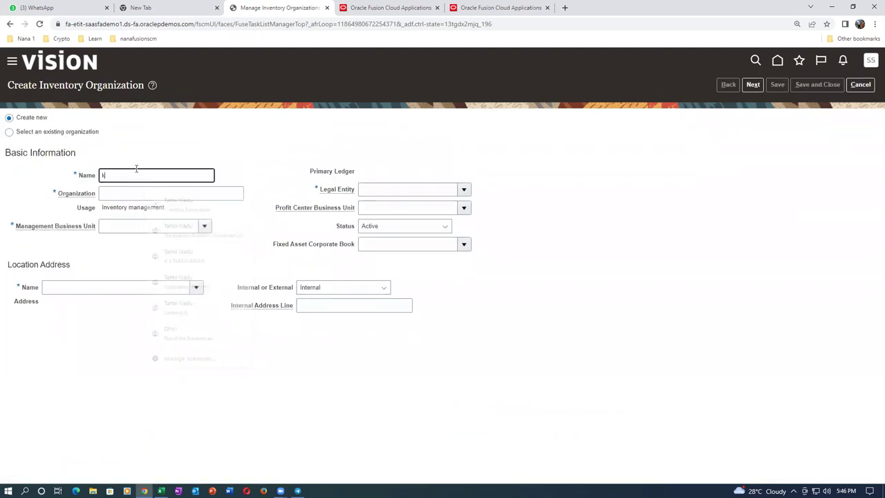
text(01-child_2)
key(Tab)
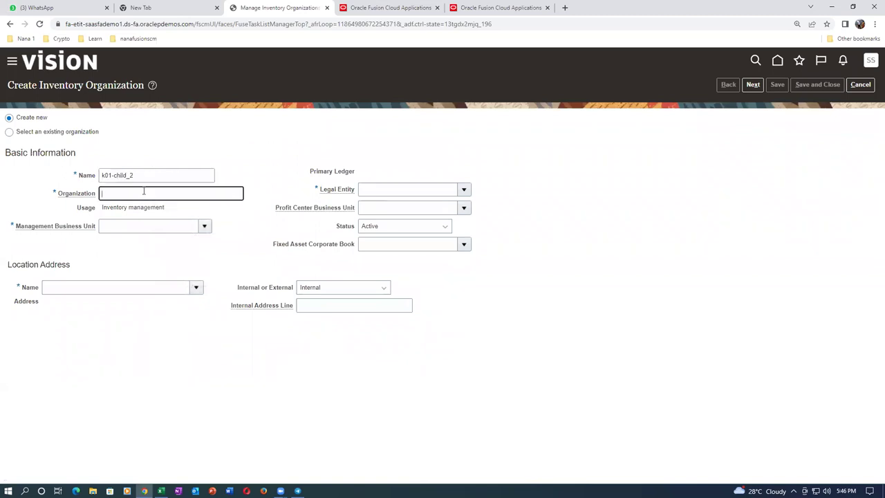
text(K012)
key(Tab)
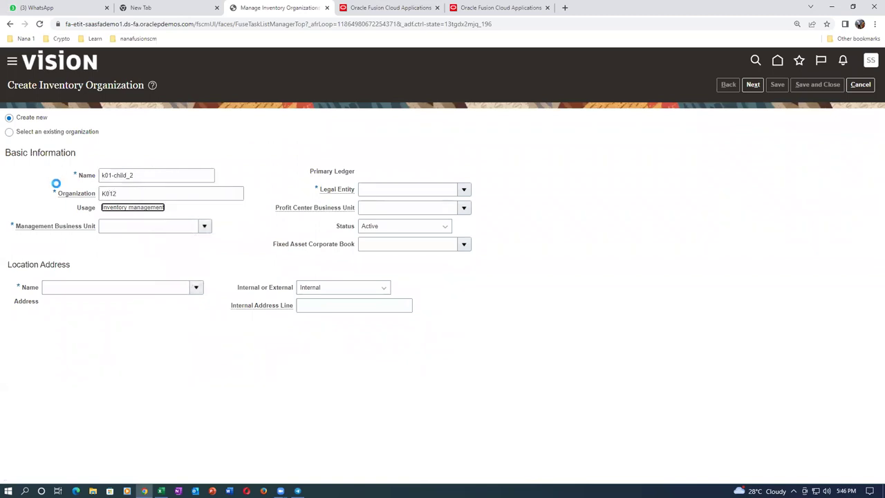
click(158, 224)
key(Tab)
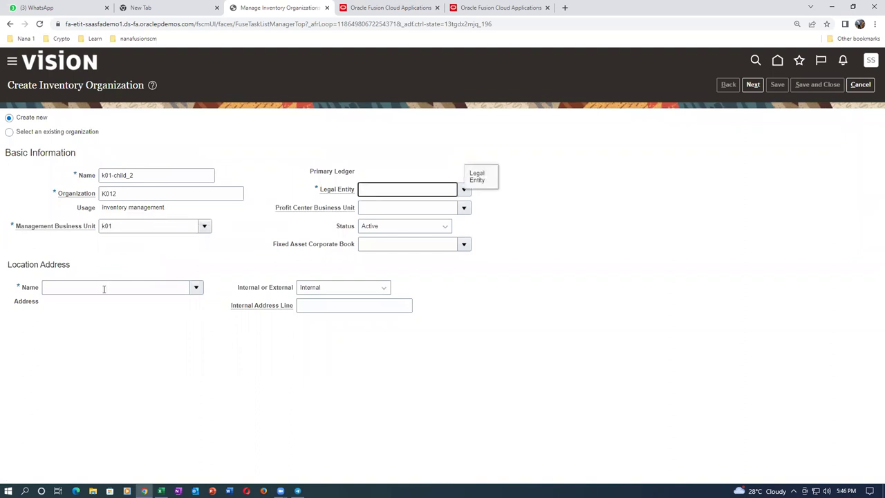
- Set location k01_loc_2 and, after the error, legal entity k01_legal_entity_1, then continue
click(99, 289)
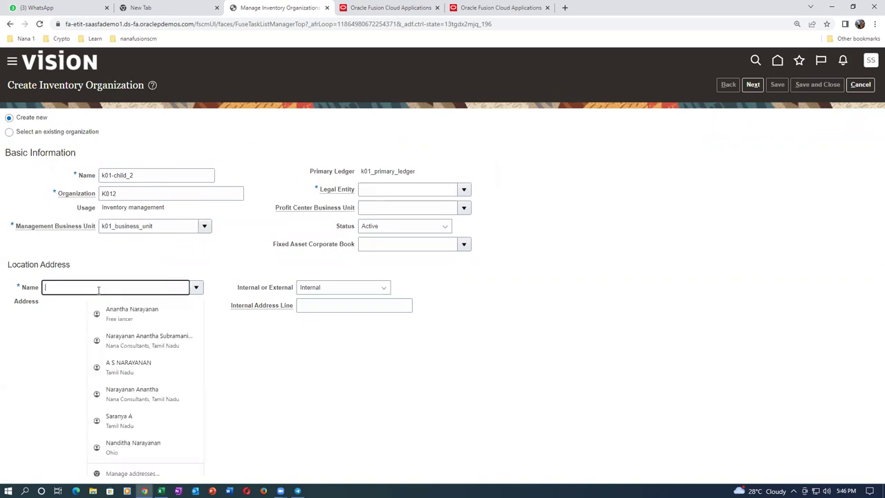
text(k01)
key(Tab)
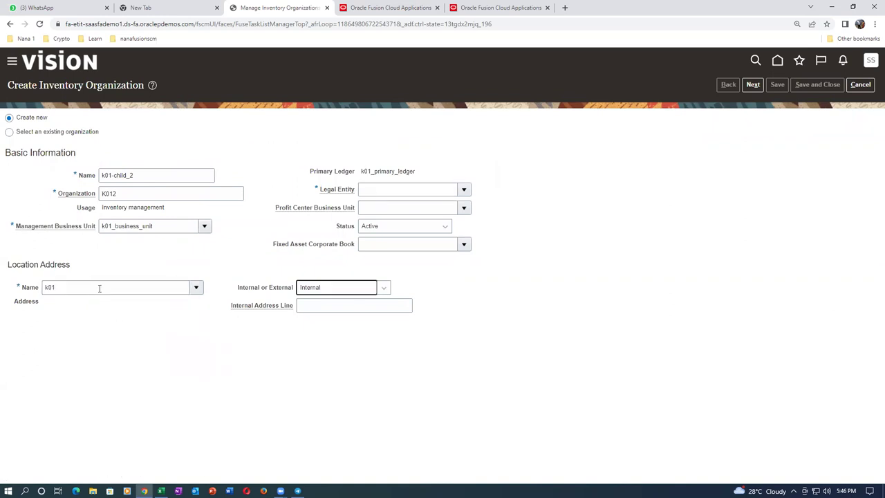
click(402, 330)
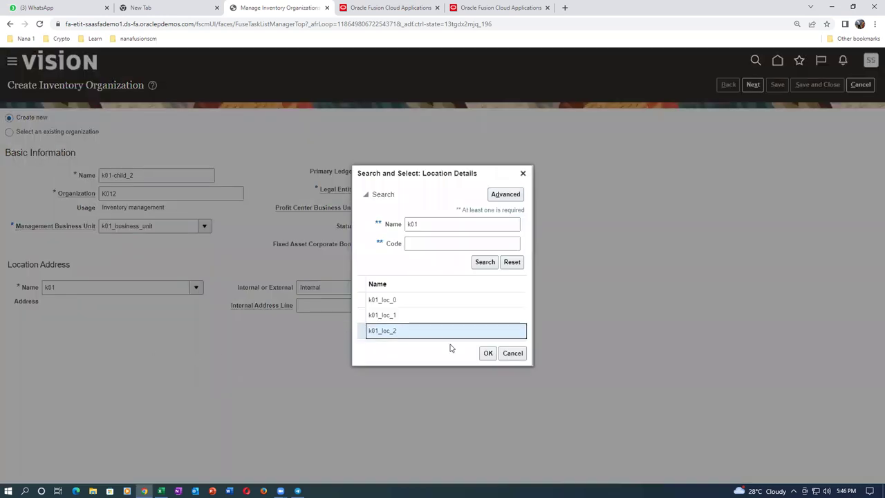
click(486, 353)
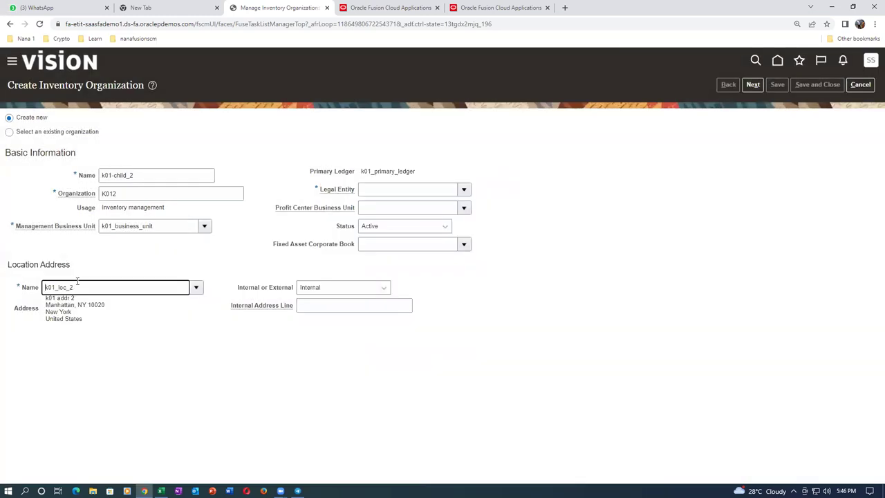
click(752, 84)
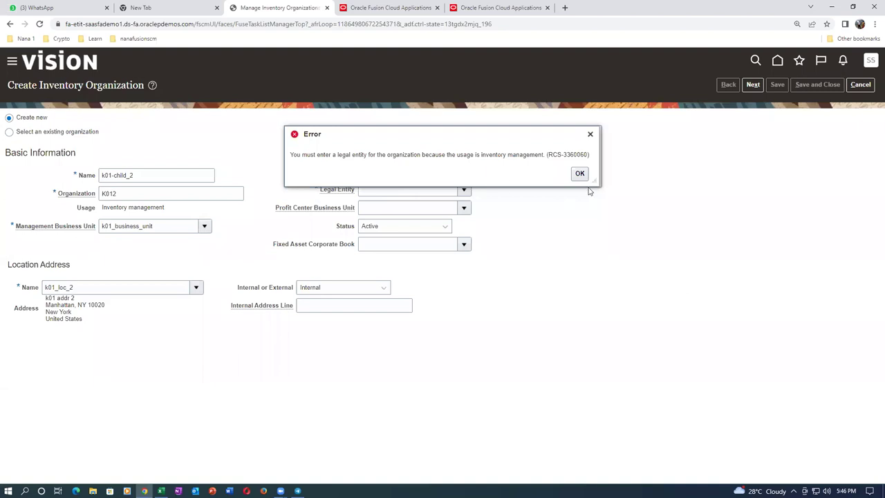
click(580, 174)
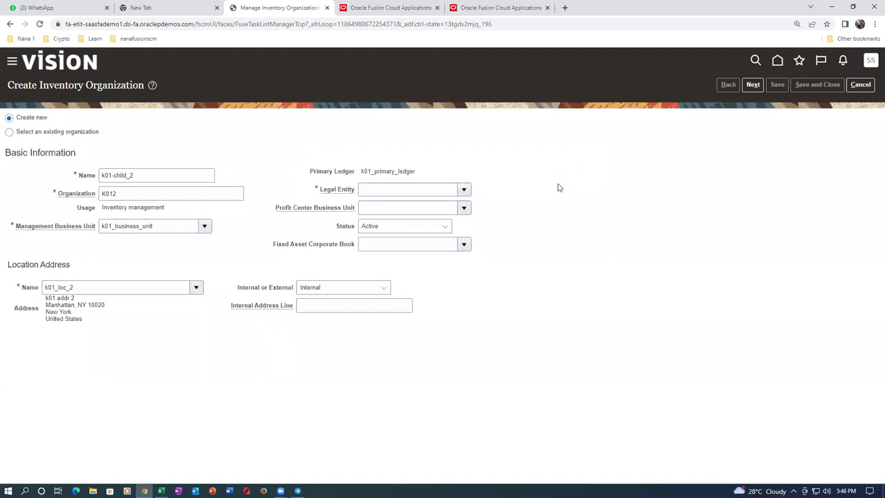
click(463, 189)
click(426, 207)
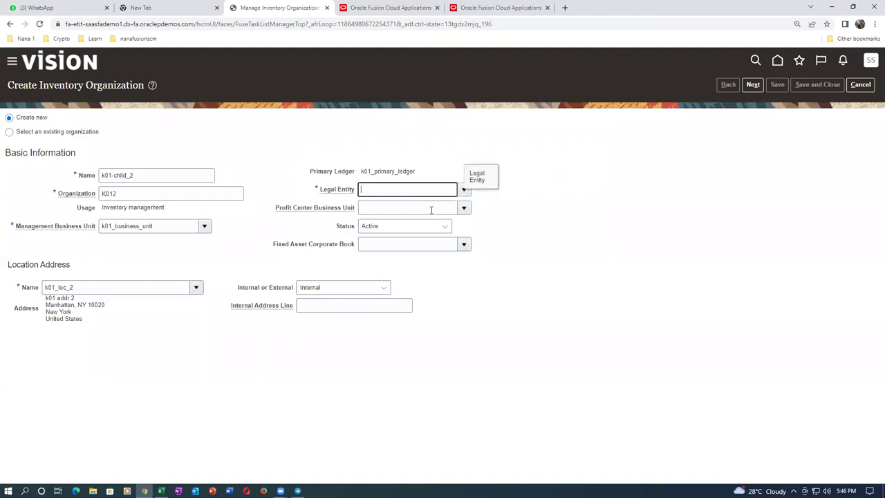
click(753, 85)
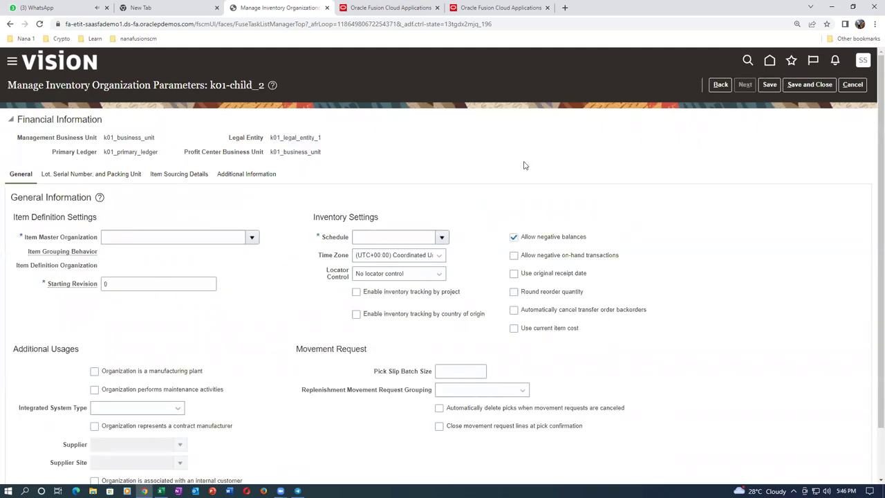
- Give k01-child_2 item master ka01_master_org with Definition Organization grouping
click(136, 237)
text(ka)
key(Tab)
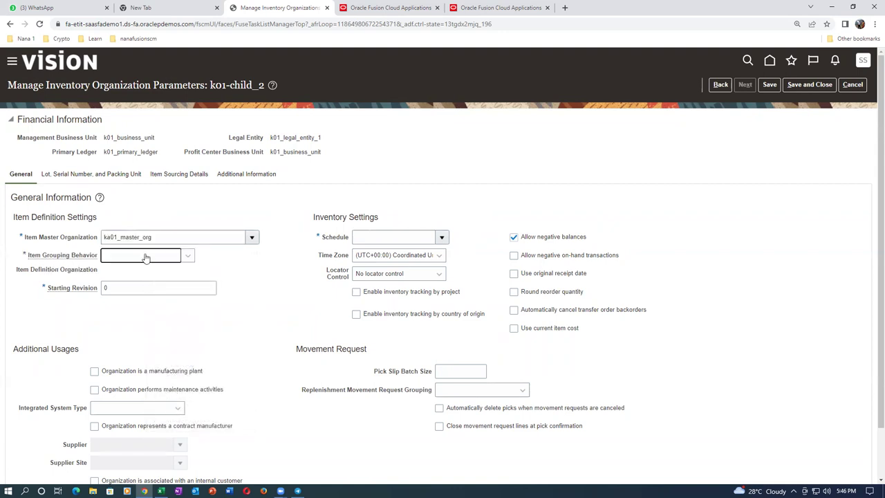
click(185, 257)
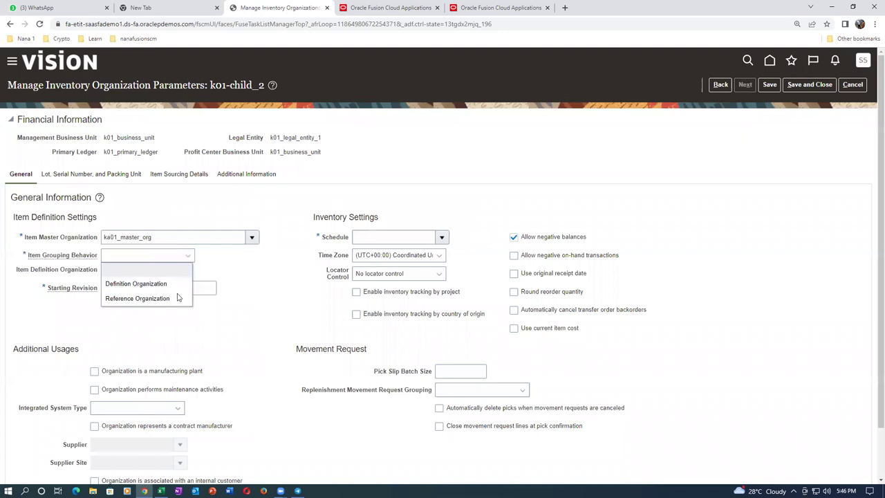
click(156, 289)
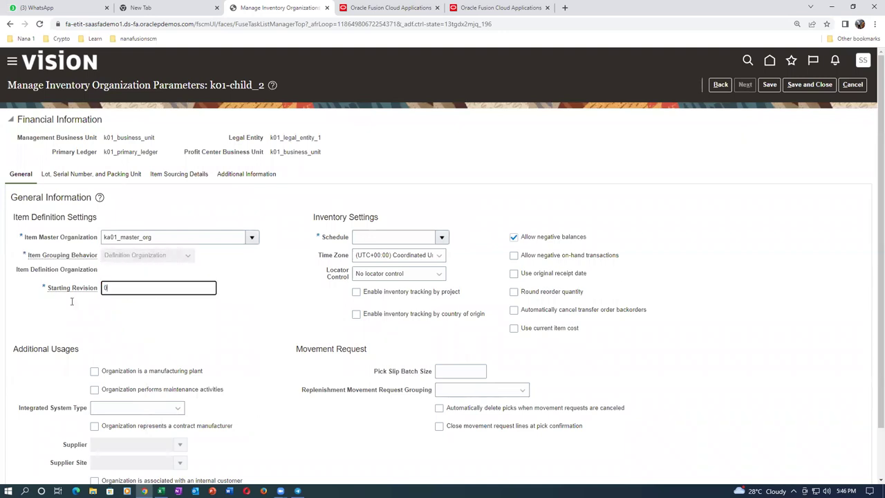
- Set starting revision C, schedule k01_facility_schedule, subinventory-level locators, both usages, and save
text(C)
key(Tab)
text(k01)
key(Tab)
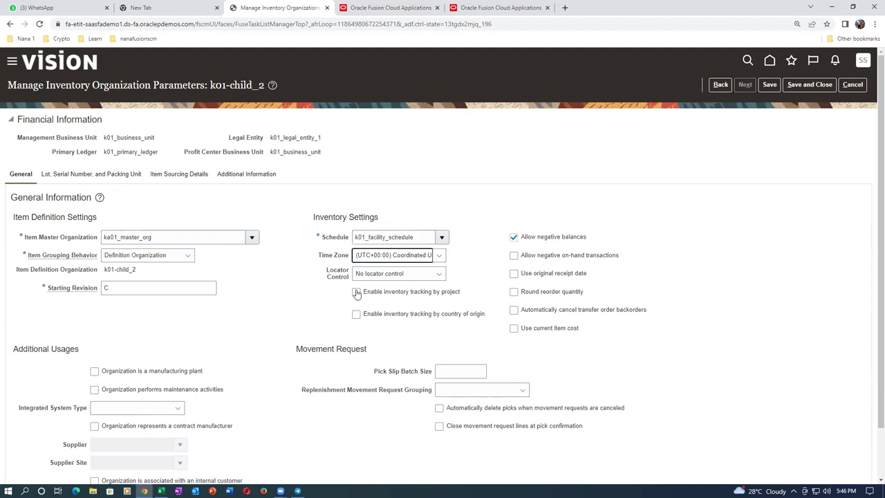
click(373, 279)
click(381, 332)
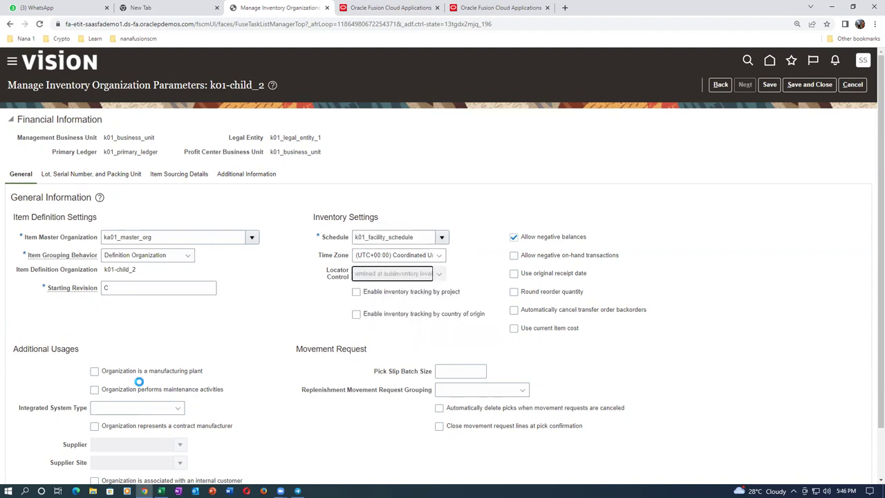
click(96, 372)
click(95, 389)
click(803, 86)
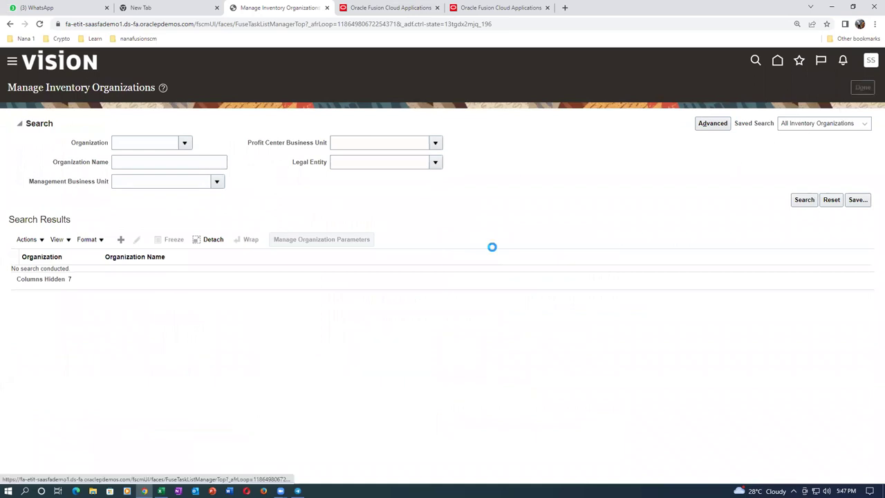
- Copy the Manage Locations task from cell E58 in Excel and return to the Oracle home page
key(alt+Tab)
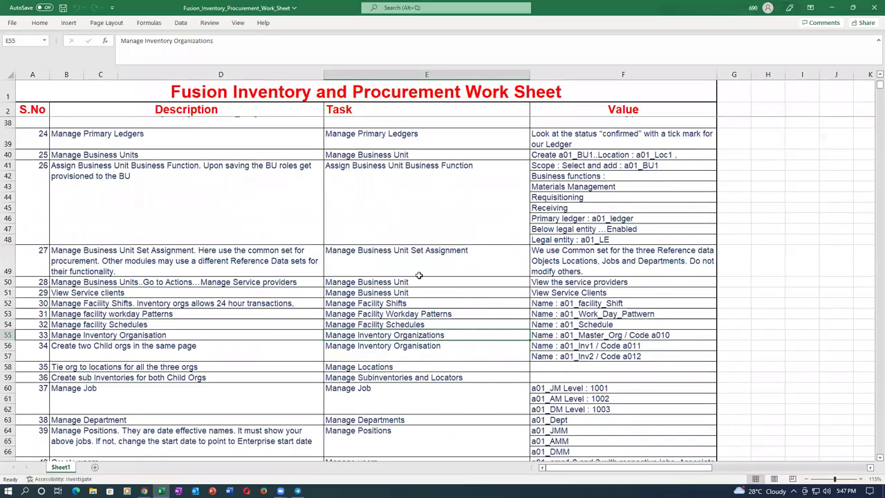
key(Down)
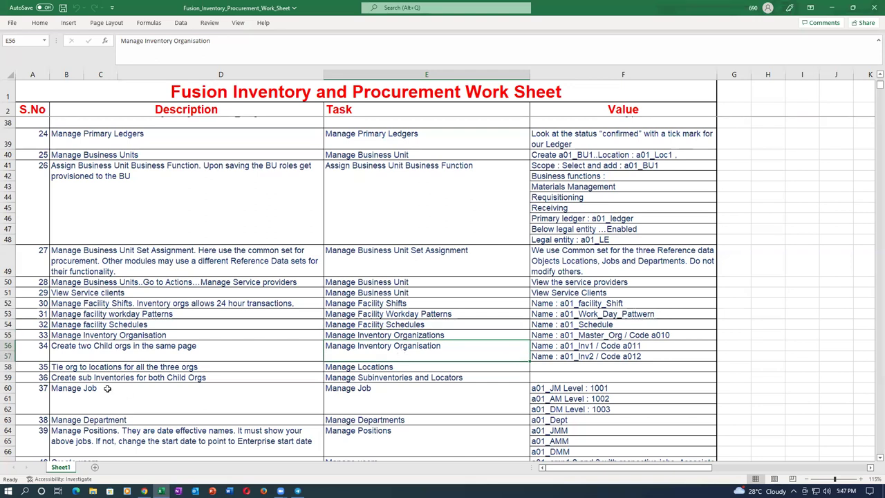
key(Left)
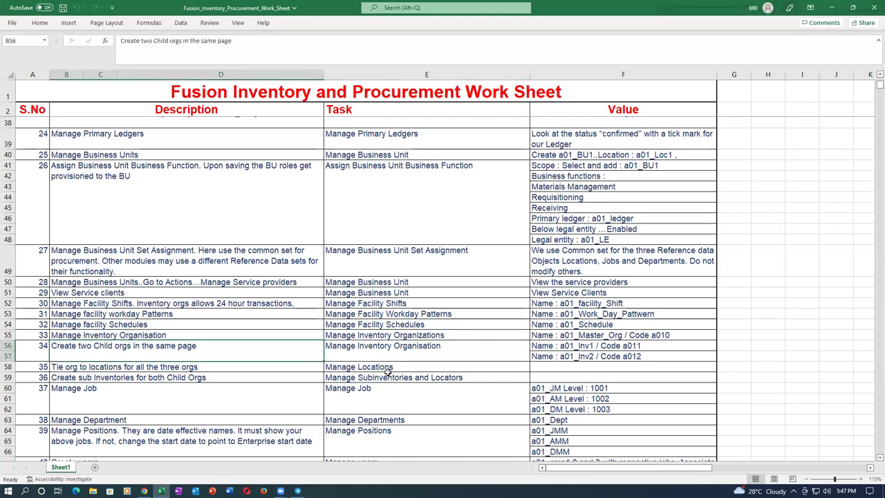
click(389, 367)
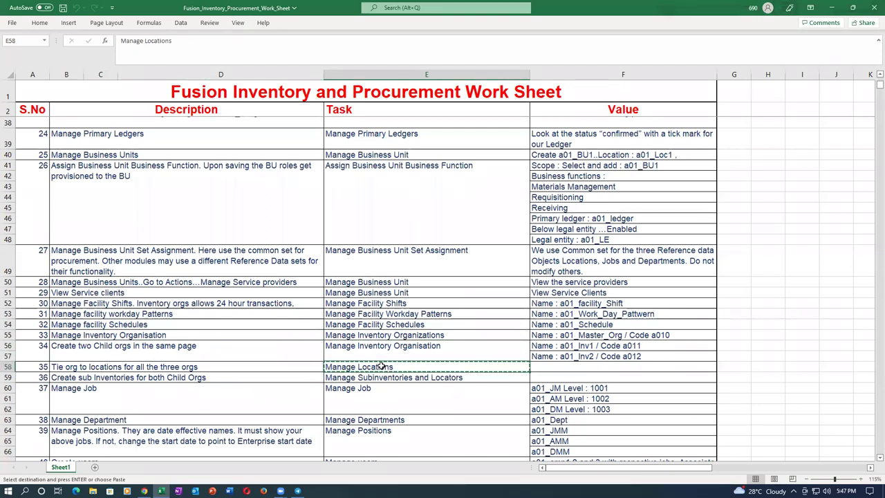
key(alt+Tab)
click(378, 11)
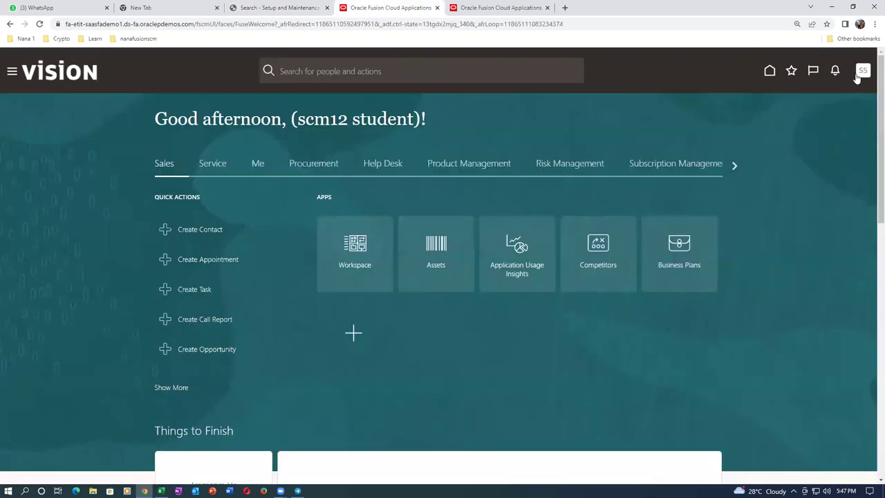
- Go to Setup and Maintenance and launch the Manage Locations task via task search
click(862, 70)
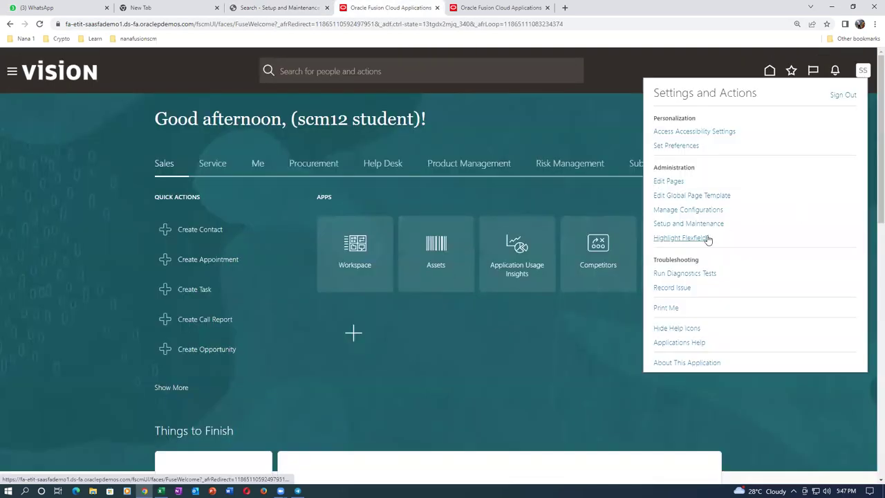
click(692, 223)
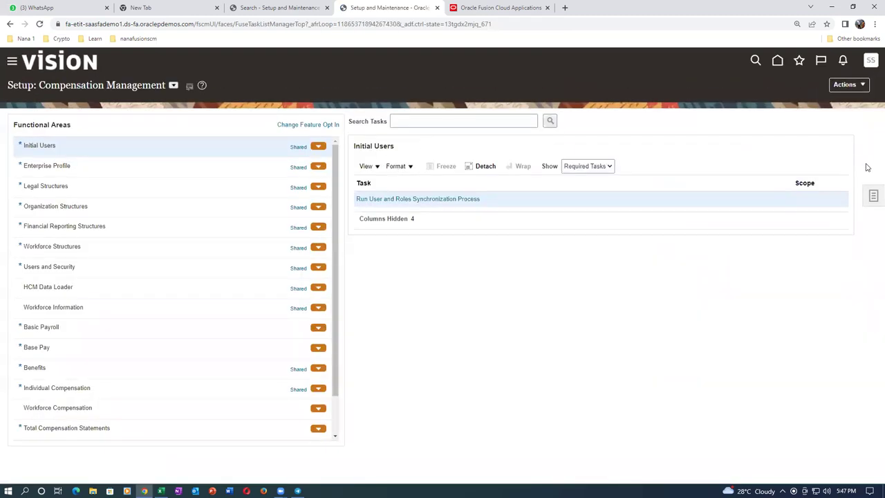
click(873, 199)
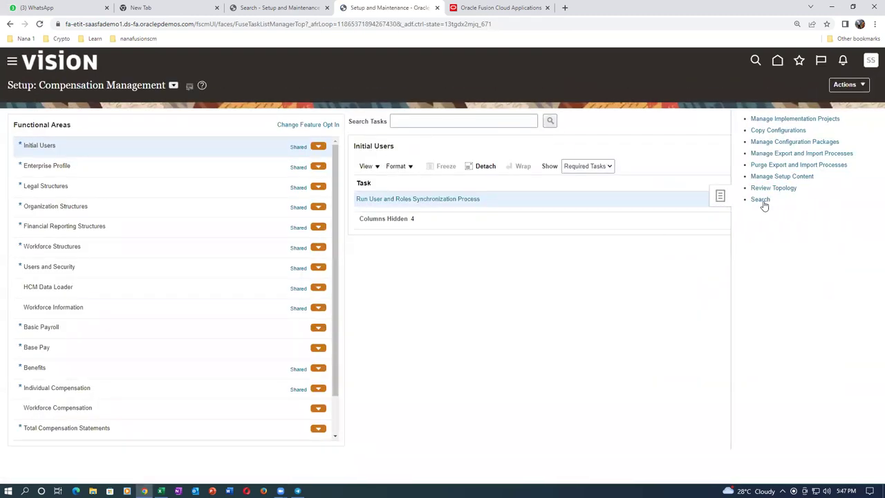
click(261, 116)
key(Down)
key(Down)
key(Down)
key(Down)
key(Down)
key(Return)
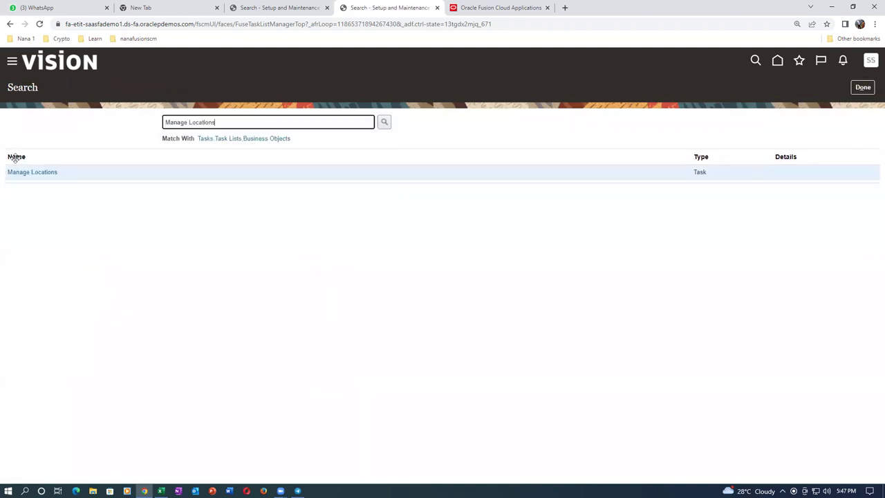
click(24, 174)
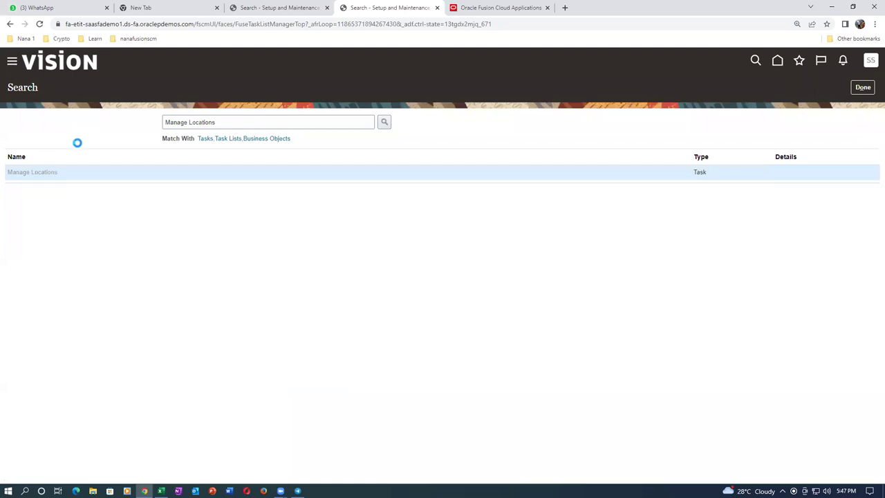
- Search locations named k01, listing k01_loc_0 to k01_loc_2, and open k01_loc_0's Edit menu
click(129, 160)
text(k01)
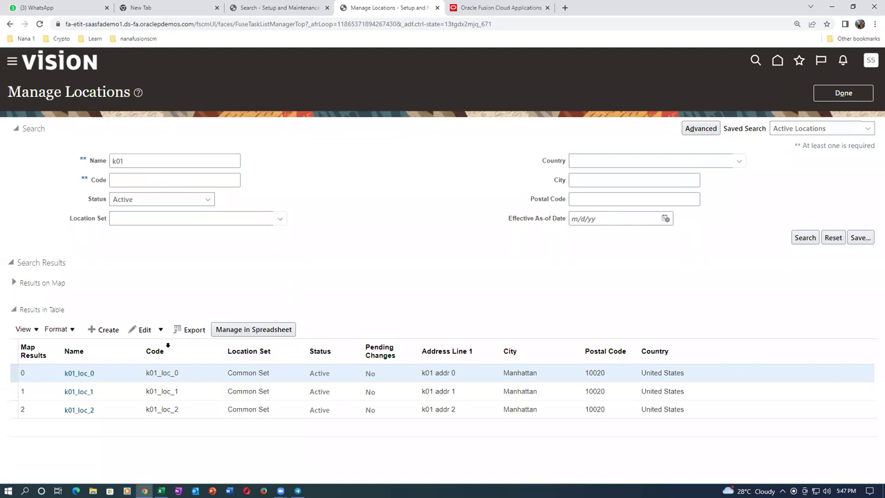
click(144, 329)
- Update k01_loc_0 to use inventory organization ka01_master_org and submit the change
click(149, 347)
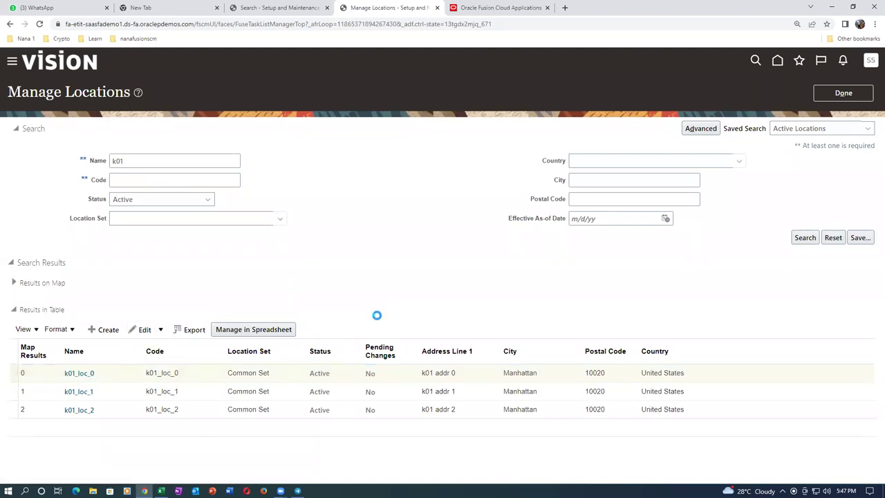
click(517, 294)
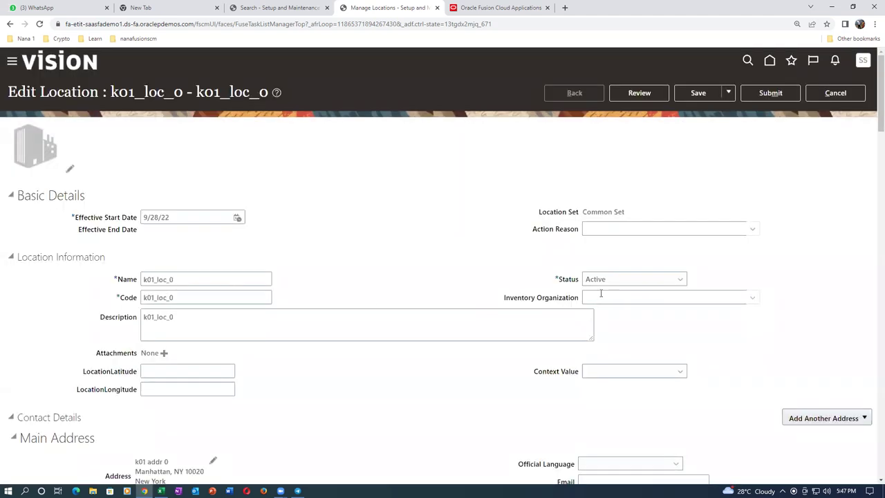
click(601, 296)
text(k01)
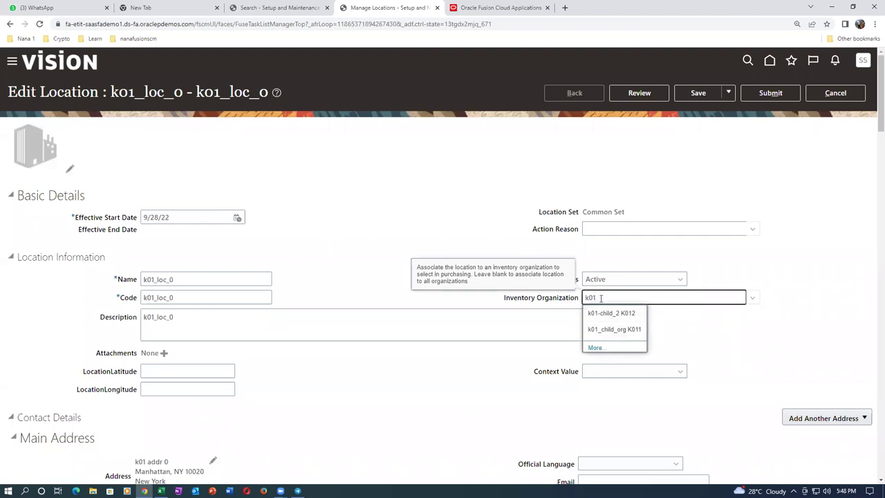
key(ctrl+a)
text(ka)
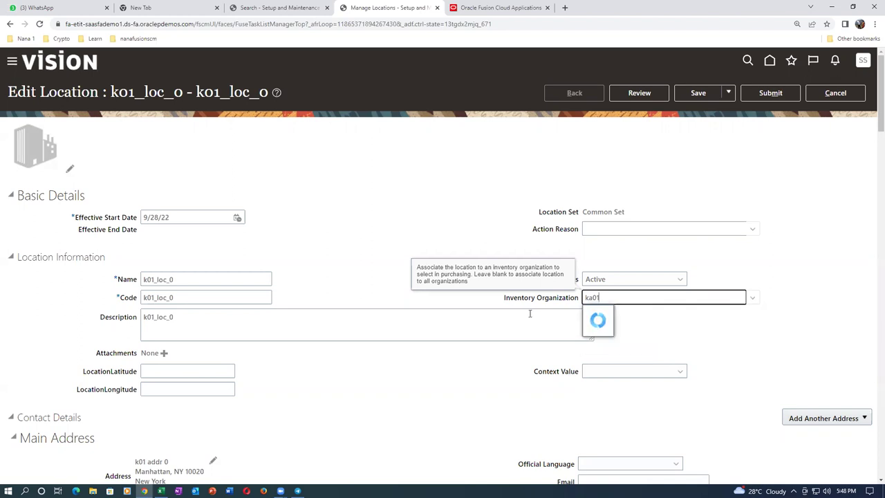
text(01)
click(599, 312)
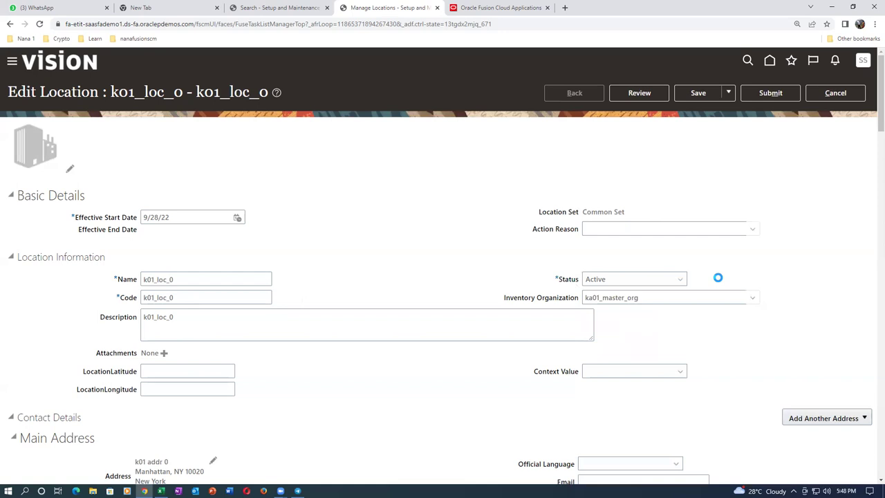
click(775, 93)
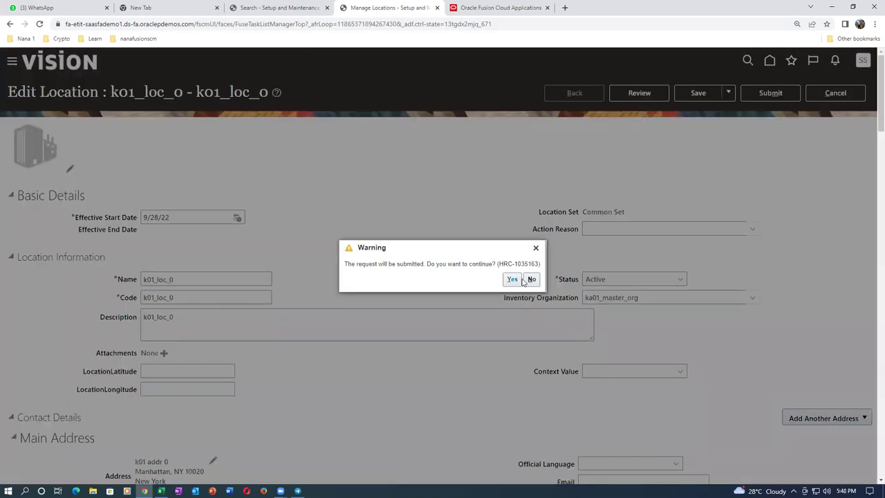
click(513, 279)
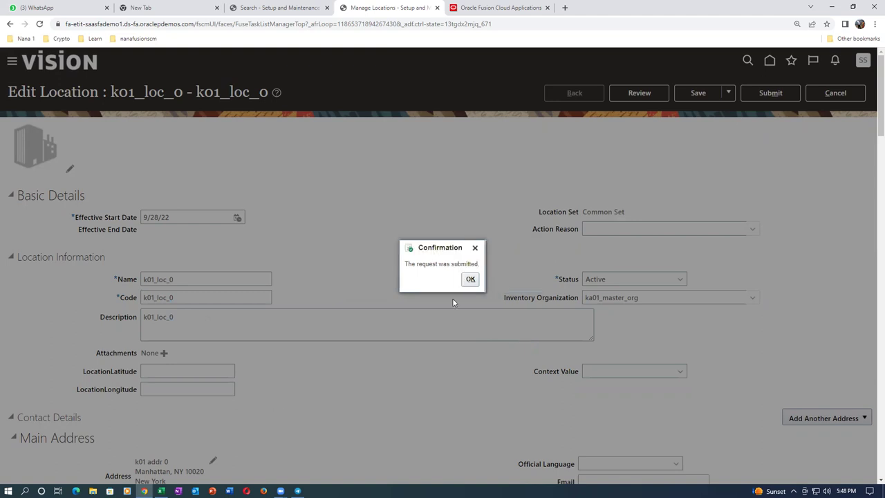
click(468, 280)
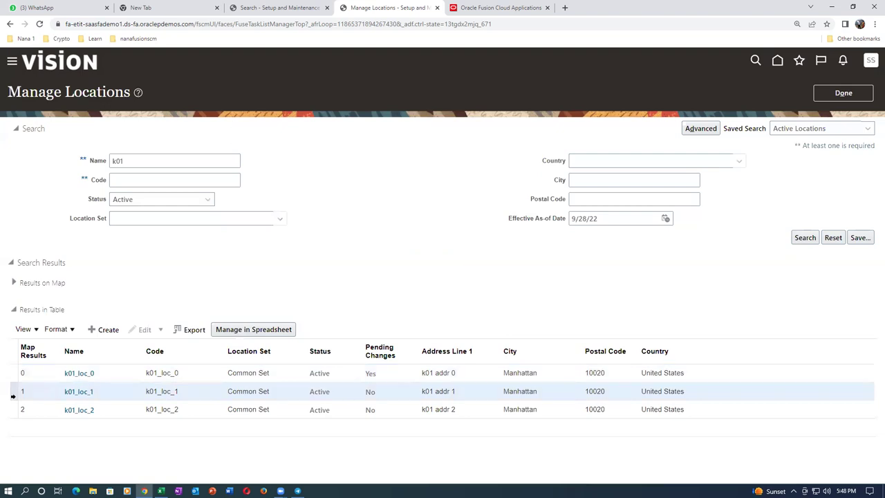
- Select location k01_loc_1 and begin updating it
click(12, 396)
click(145, 331)
click(152, 347)
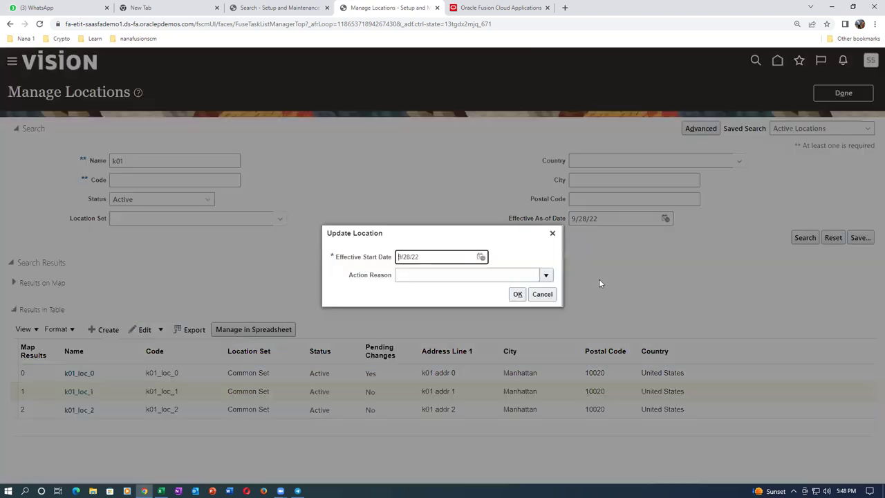
- Link location k01_loc_1 to inventory organization k01_child_org and submit the update
click(518, 295)
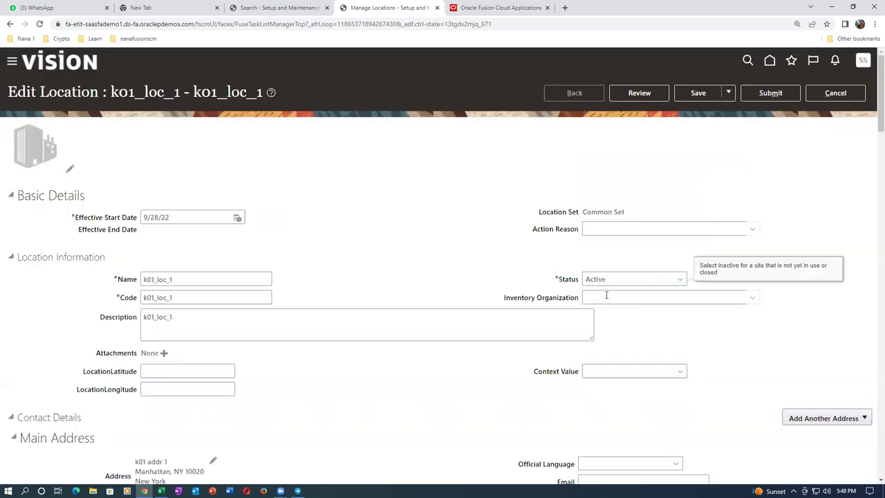
click(611, 293)
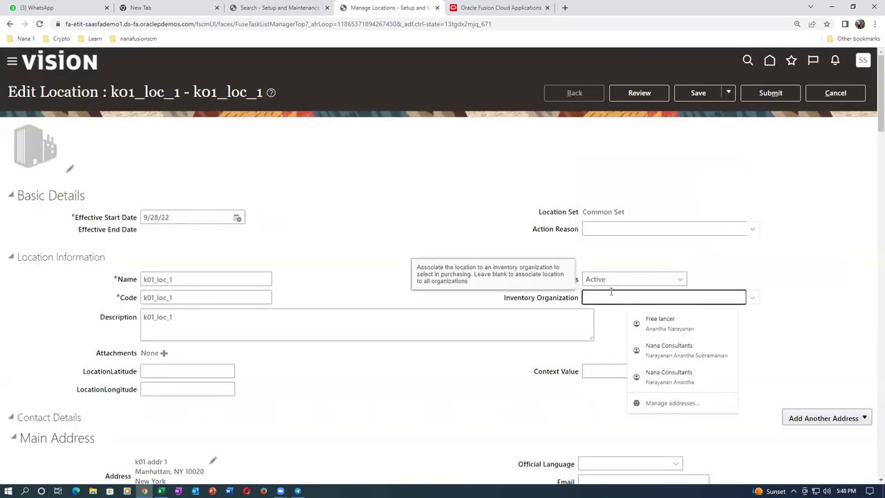
text(k01)
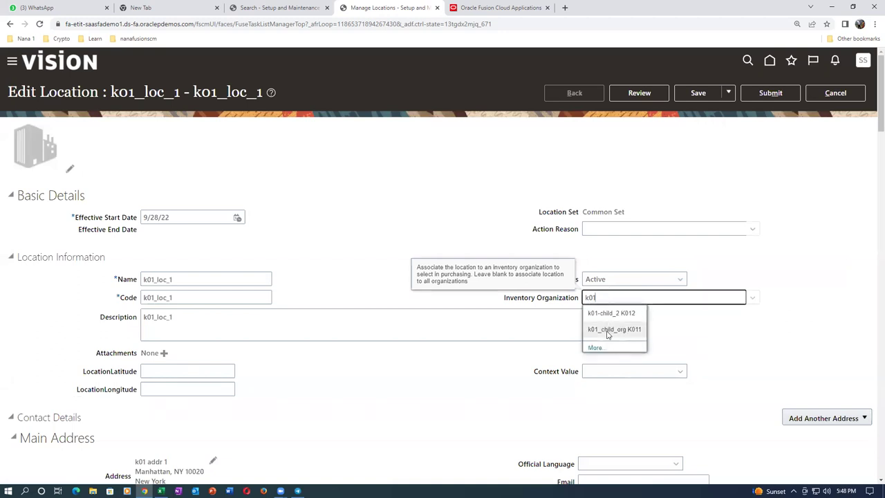
click(608, 329)
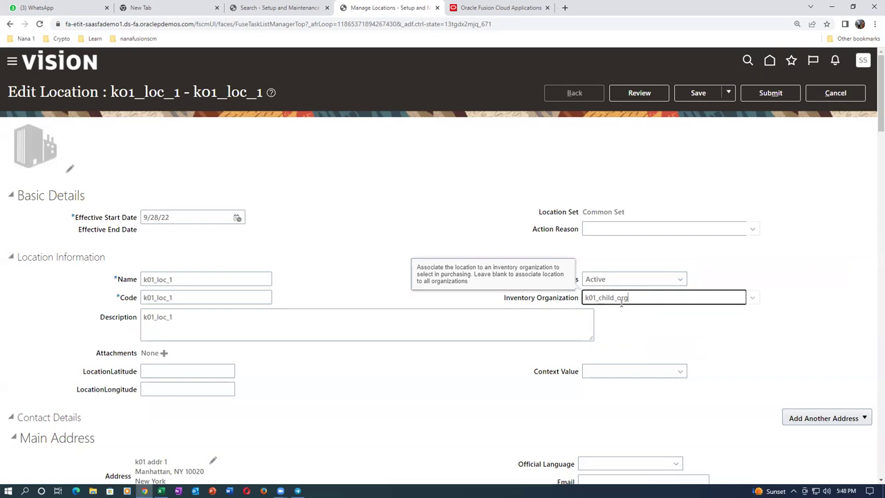
key(BackSpace)
key(BackSpace)
key(BackSpace)
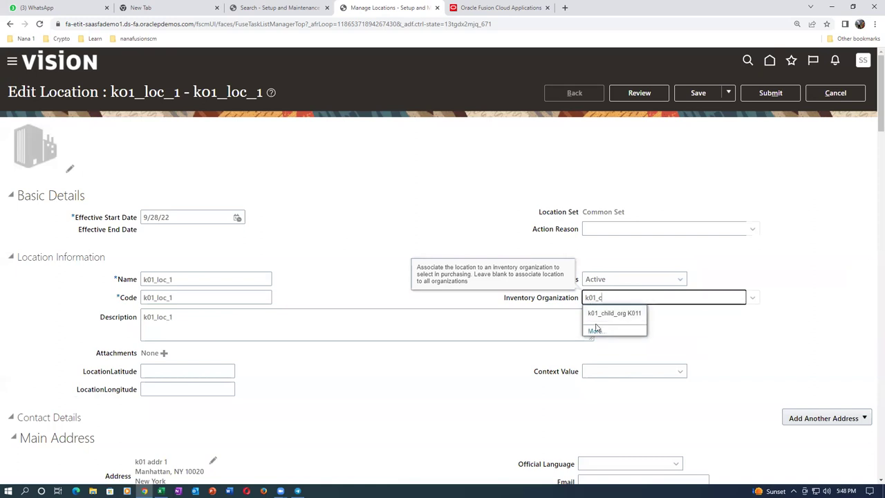
click(608, 312)
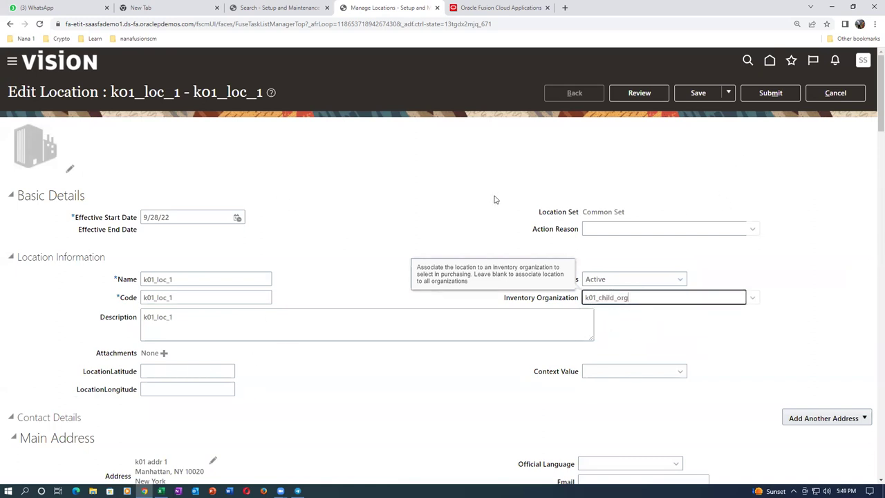
click(772, 94)
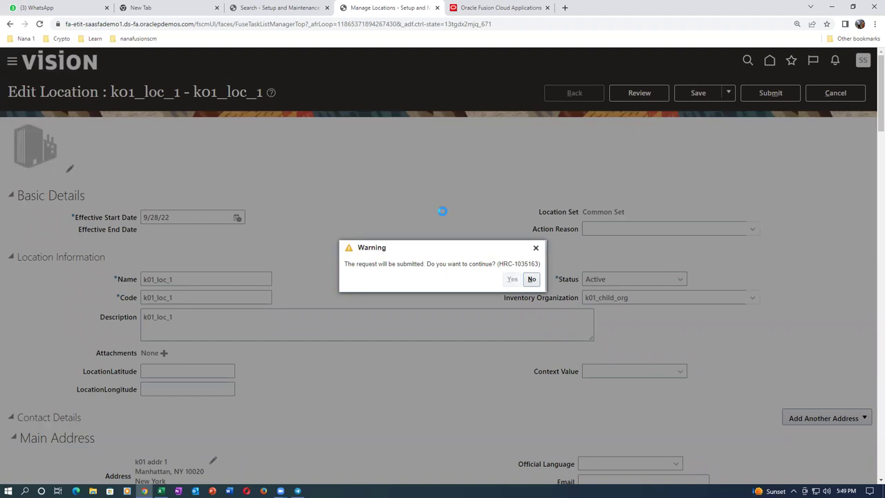
click(470, 279)
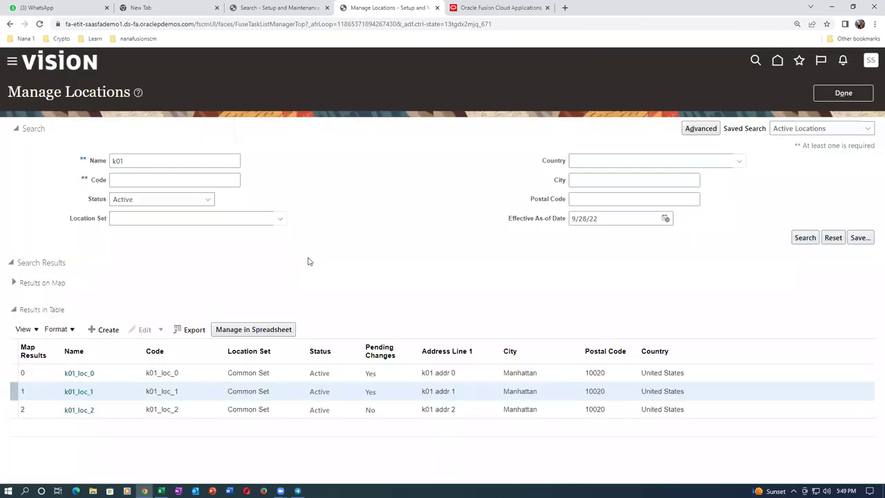
- Start an update of location k01_loc_2, accepting the effective start date
click(14, 409)
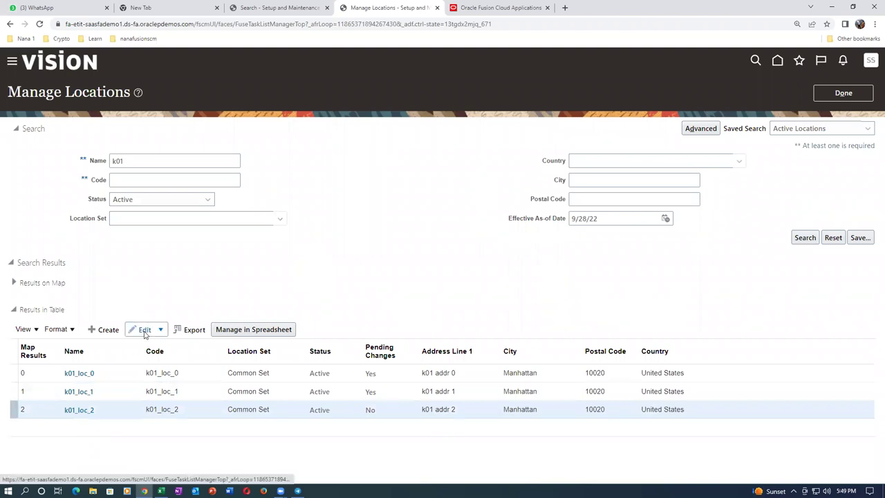
click(145, 329)
click(151, 348)
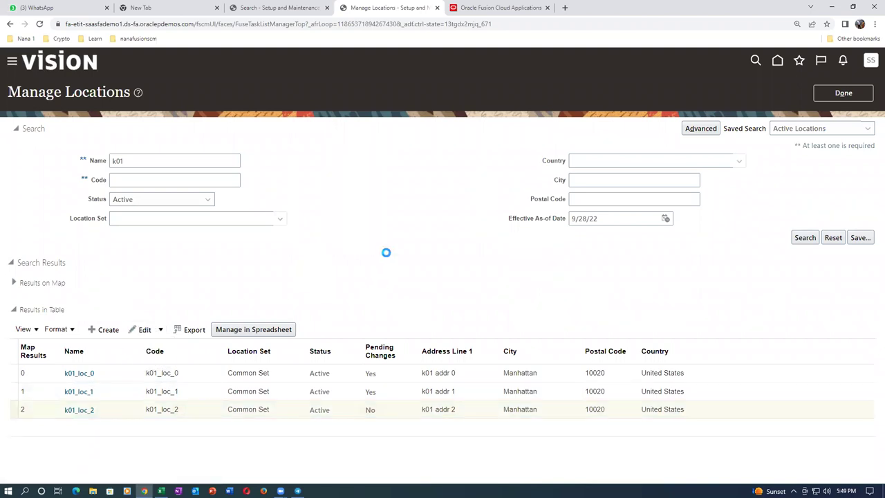
click(518, 295)
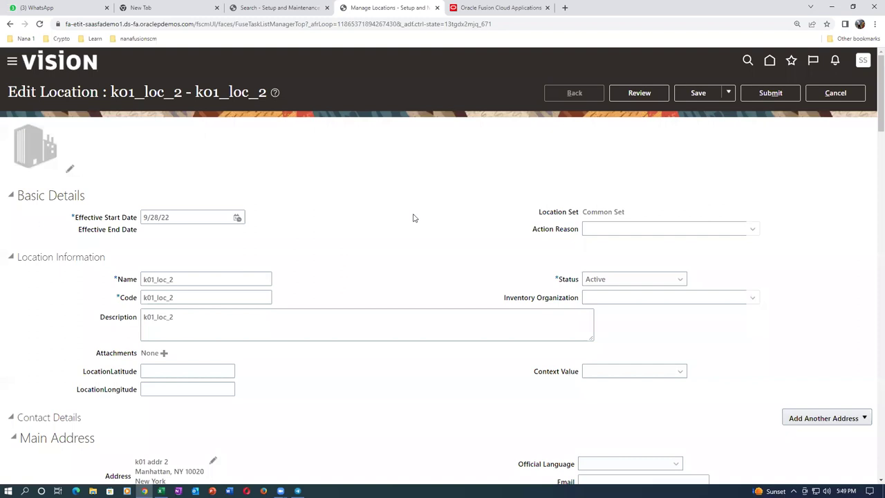
- Set k01_loc_2's inventory organization to k01-child_2, submit, and leave the locations page
click(601, 299)
text(k01)
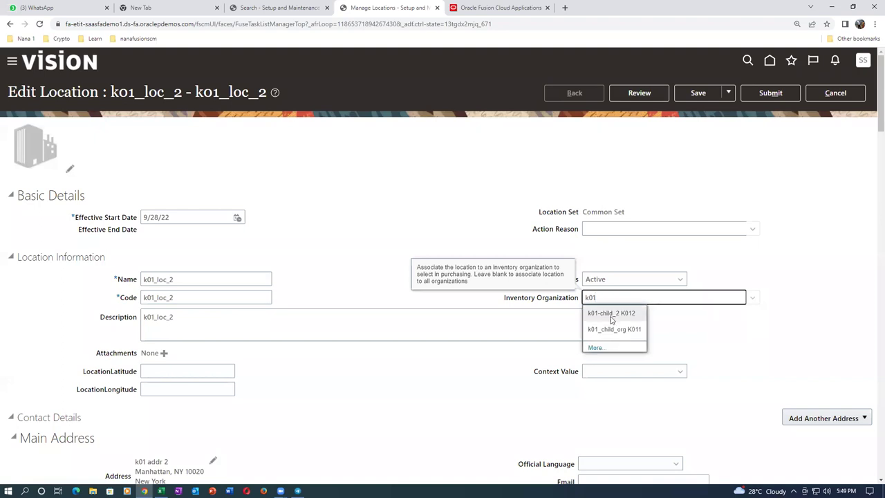
click(613, 315)
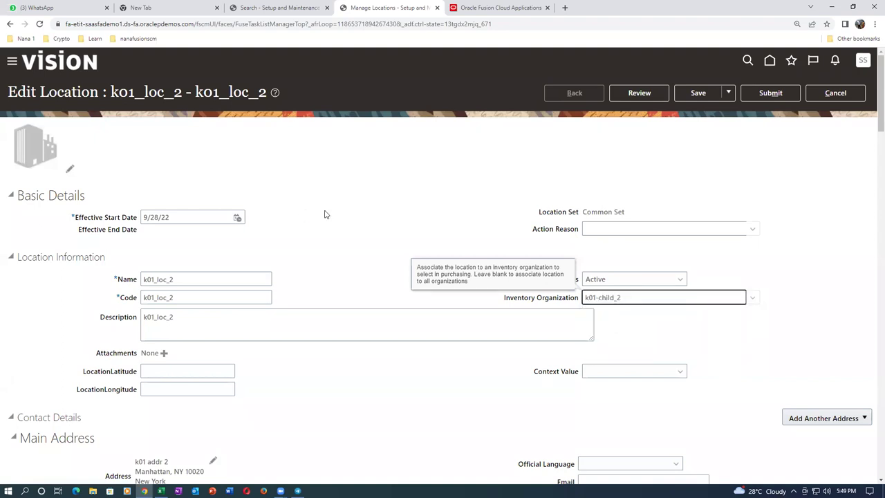
click(789, 95)
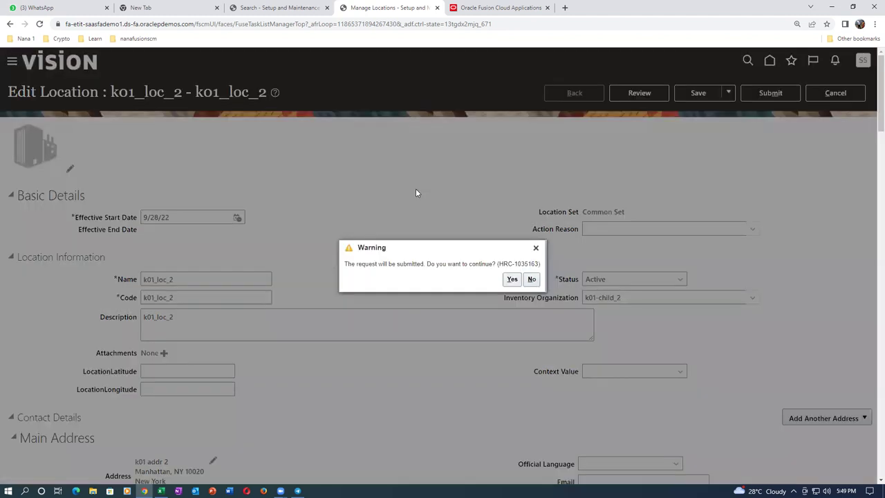
click(512, 278)
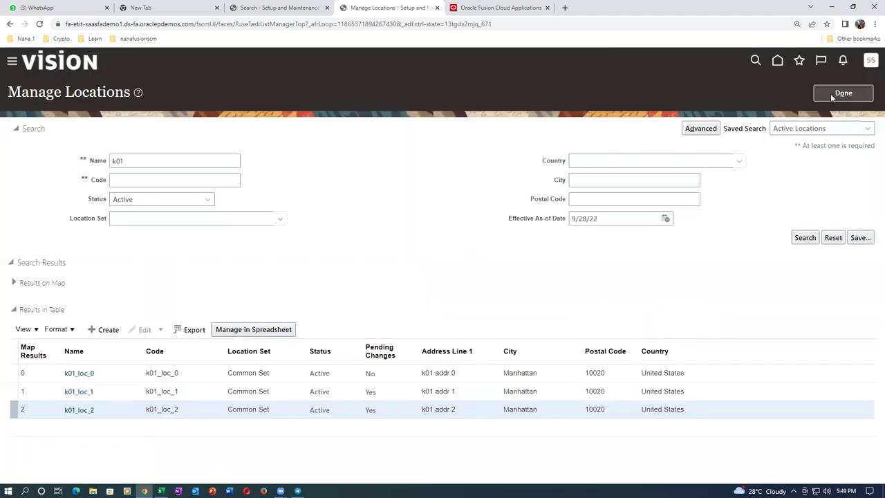
click(843, 92)
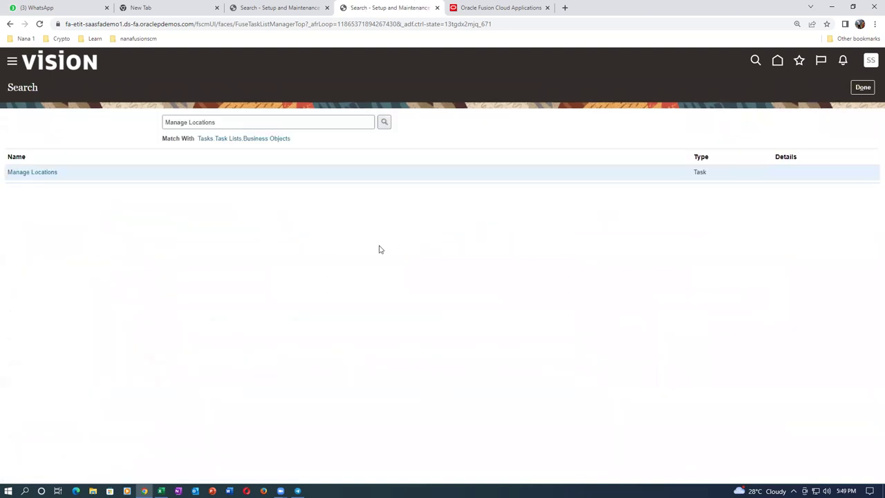
key(alt+Tab)
- Copy 'Manage Subinventories and Locators' from cell E59 and open that setup task
scroll(415, 387, down, 1)
click(404, 345)
key(ctrl+c)
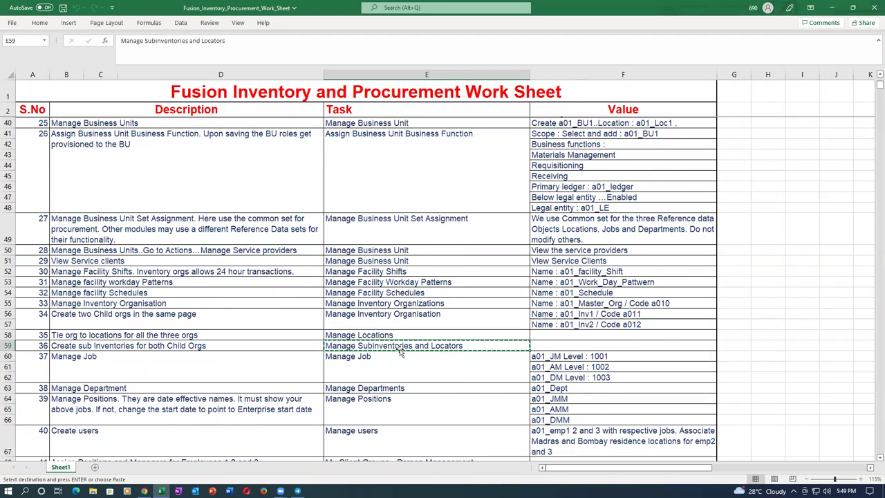
key(alt+Tab)
drag(232, 124, 100, 147)
key(ctrl+v)
key(Return)
click(22, 175)
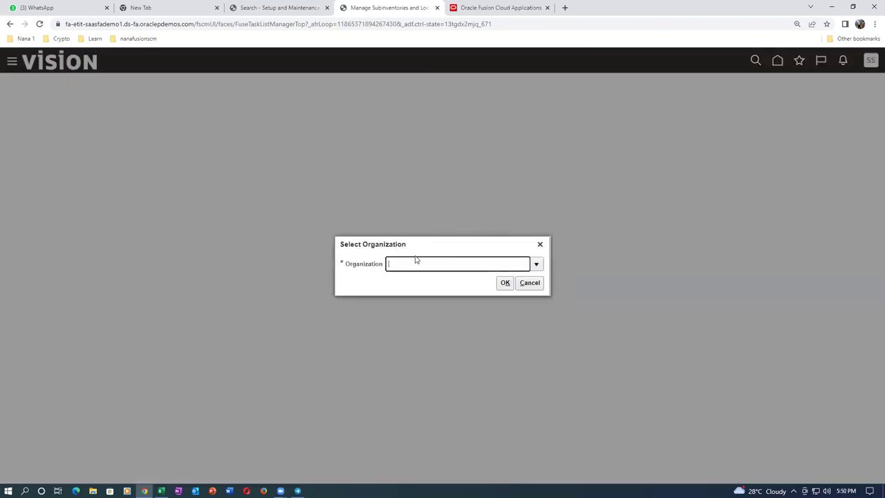
- Choose K011 as the organization to work in
click(415, 260)
text(K011)
key(Tab)
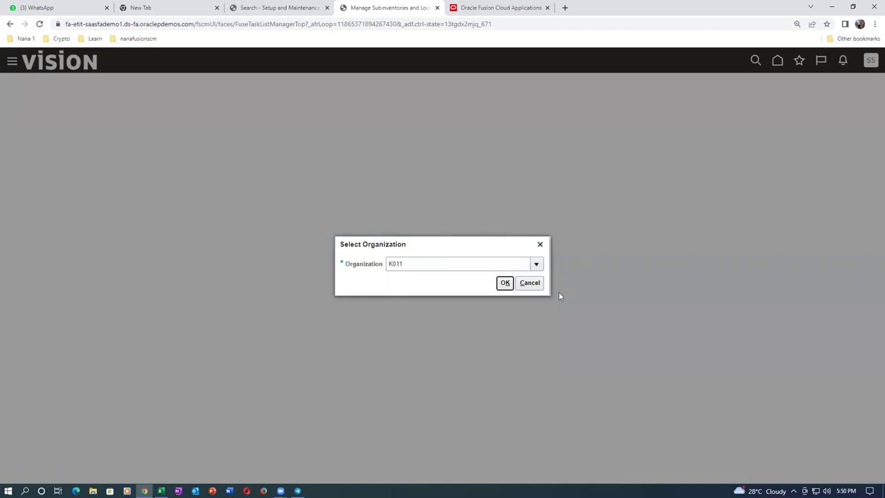
click(501, 283)
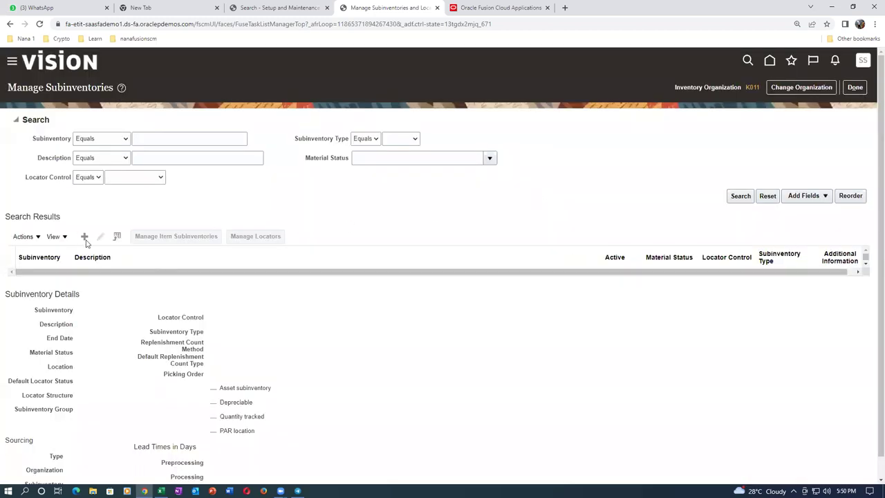
- Create subinventory k011_RMS_1, described k011_RMS_1, at location k01_loc_1 and save it
click(85, 239)
click(199, 138)
text(k011_RMS_1)
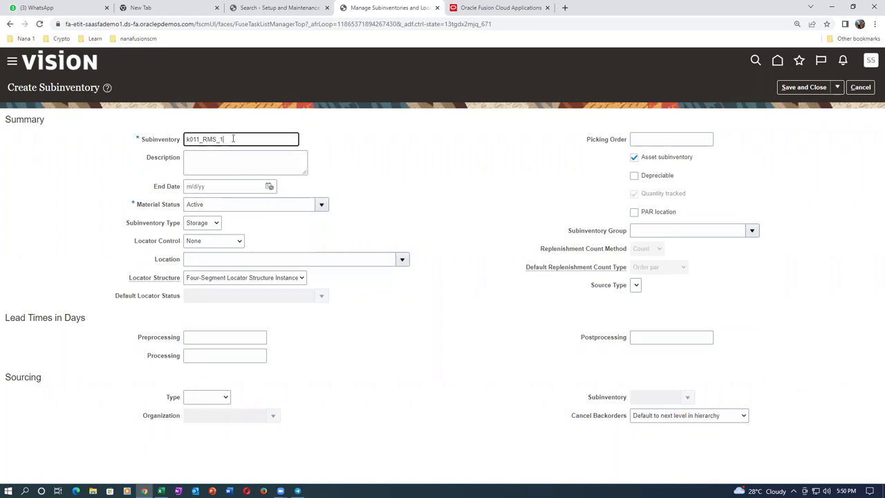
drag(233, 138, 107, 150)
click(206, 164)
key(ctrl+v)
click(205, 260)
text(k01)
key(Tab)
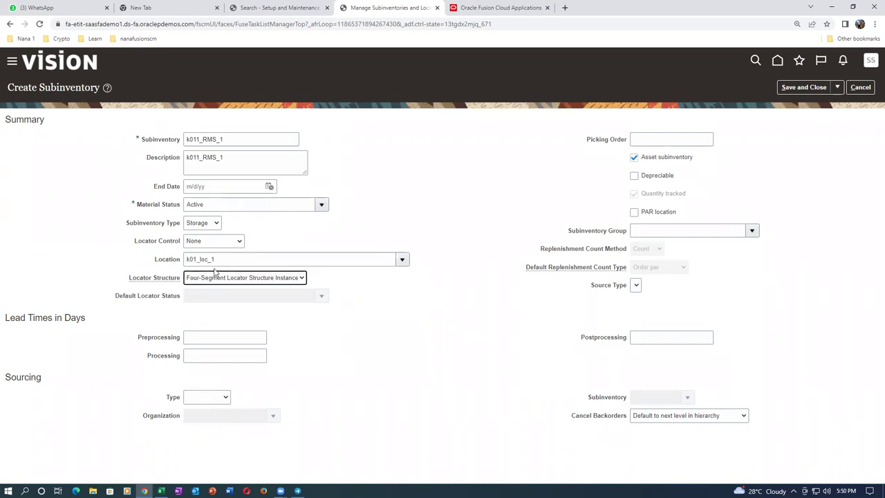
click(801, 87)
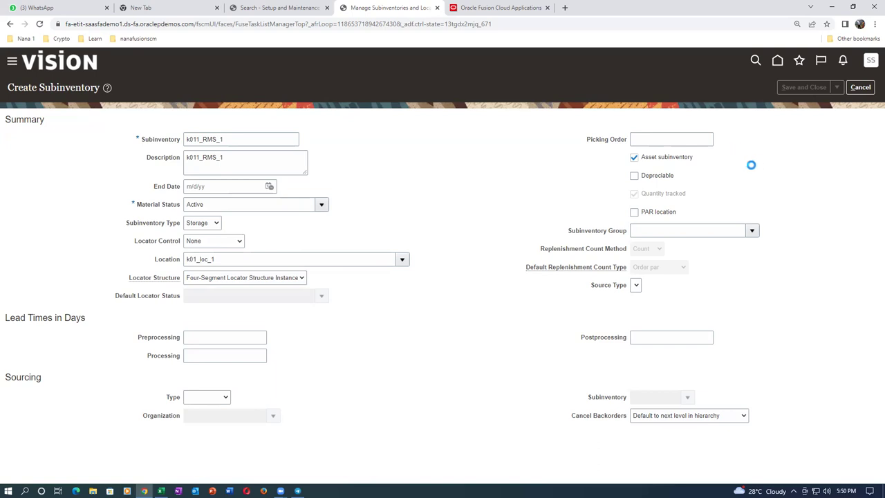
- Finish with subinventories and copy the Manage Job task name from the worksheet
key(alt+Tab)
key(alt+Tab)
click(467, 174)
click(856, 90)
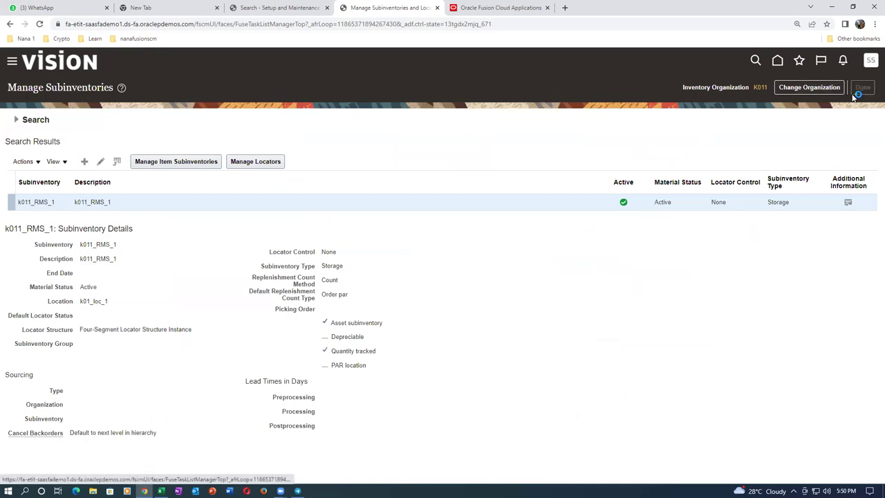
key(alt+Tab)
scroll(449, 276, down, 2)
click(380, 301)
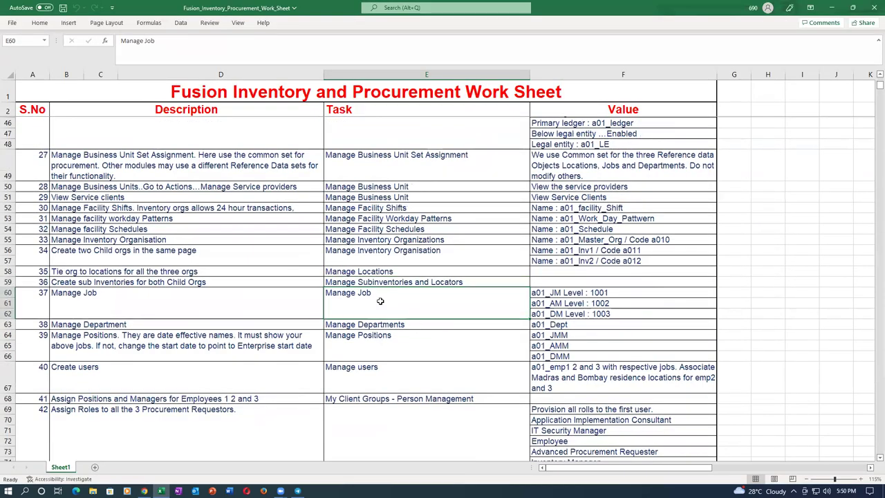
key(ctrl+c)
key(alt+Tab)
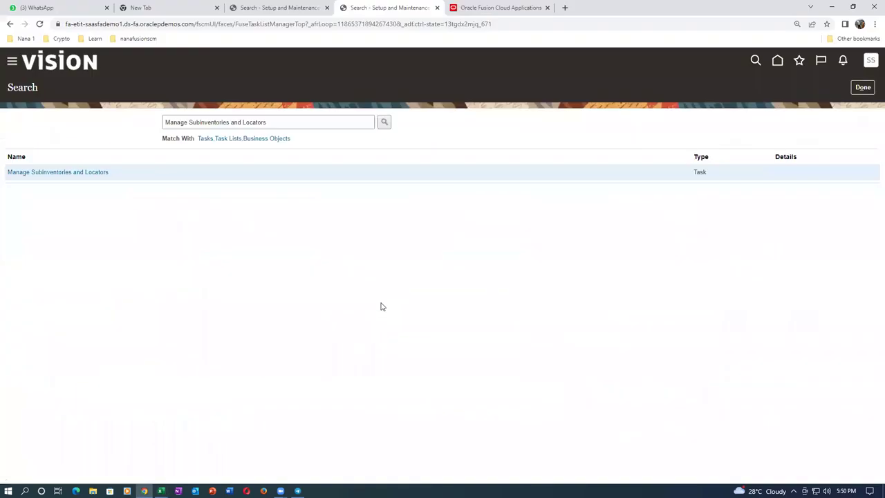
- Search for the Manage Job setup task and open it
drag(283, 123, 103, 148)
key(ctrl+v)
key(Return)
click(12, 173)
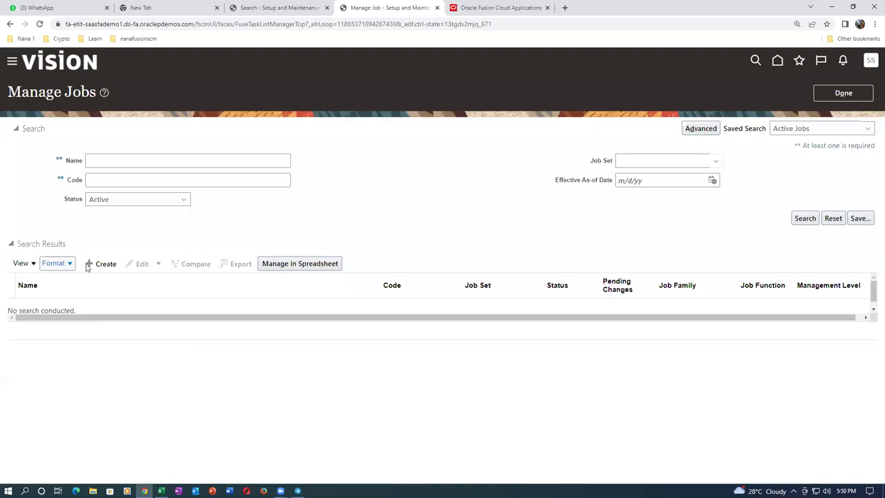
- Create a new job with name and code k01_jm
click(106, 265)
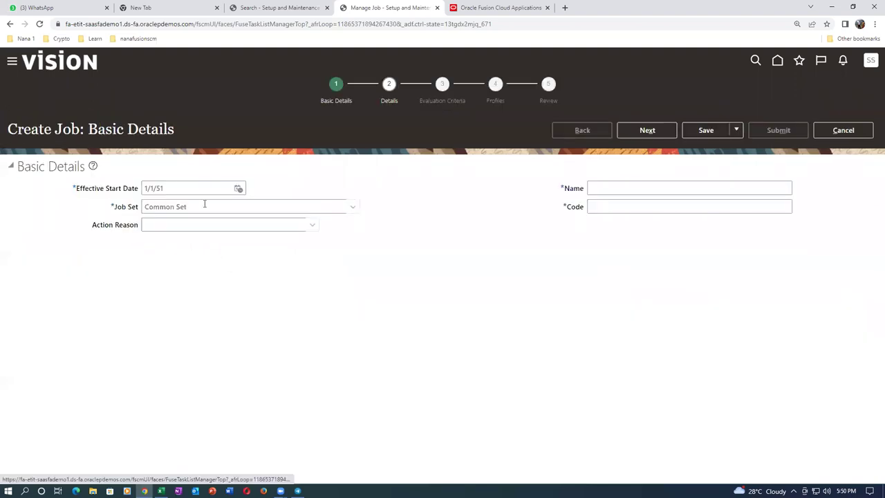
click(636, 189)
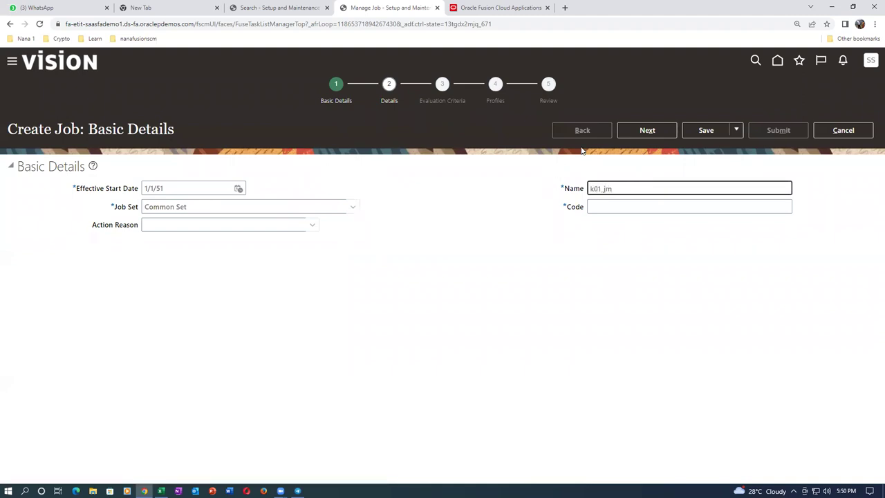
click(647, 130)
key(shift+Tab)
click(598, 207)
key(ctrl+v)
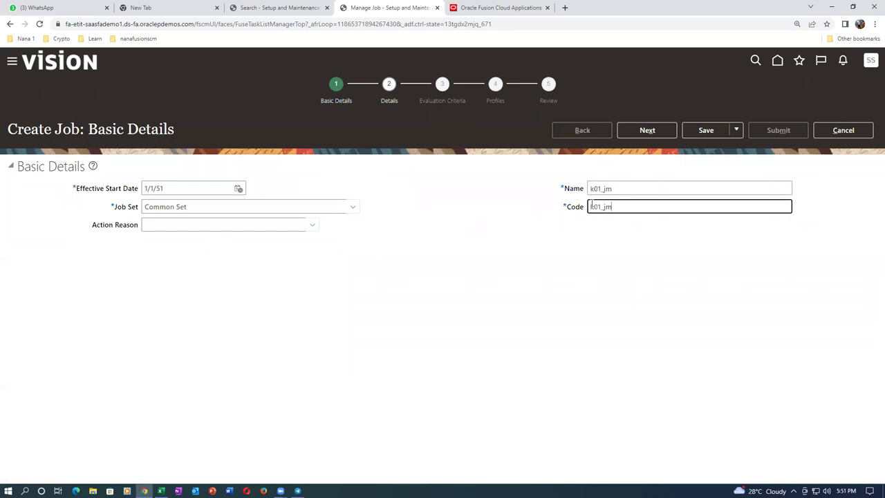
click(644, 131)
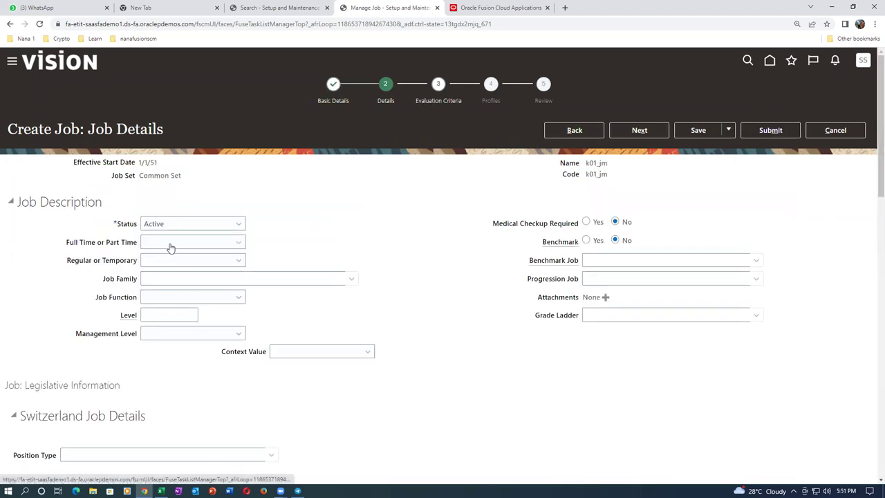
- Make the job Full time, Regular, level 1001, and submit it
click(171, 244)
click(168, 268)
click(169, 264)
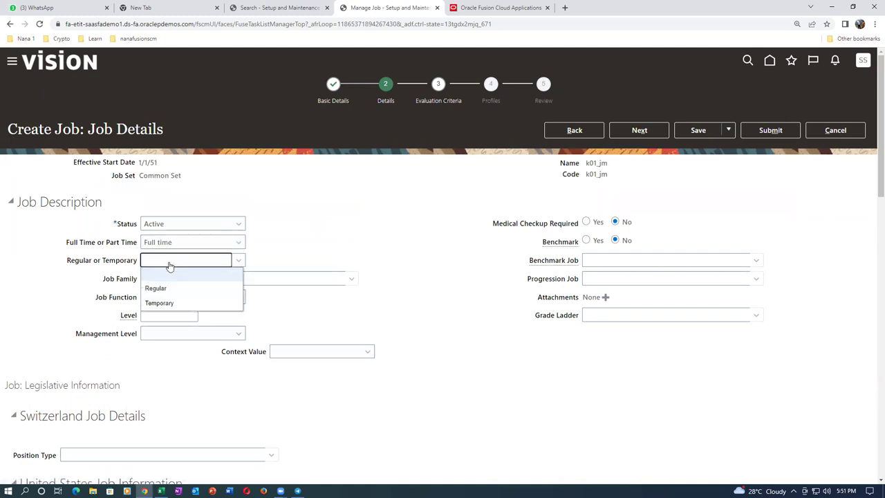
click(158, 289)
click(162, 317)
text(1001)
key(Tab)
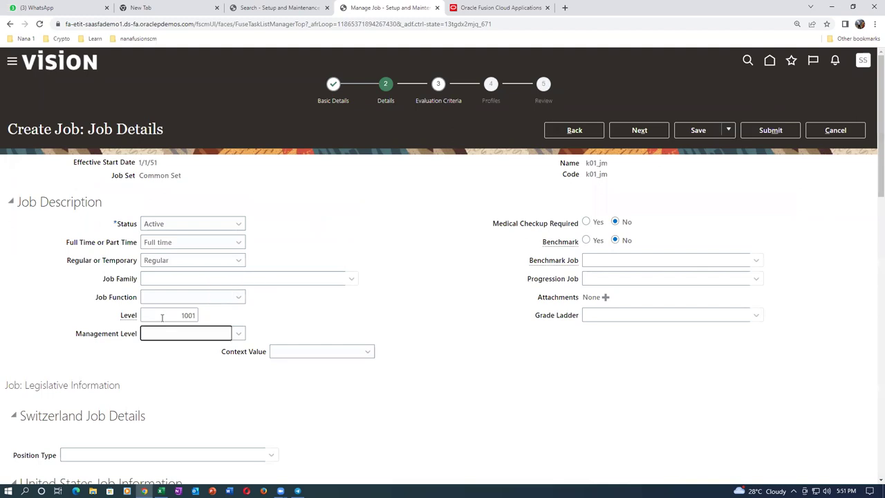
click(766, 129)
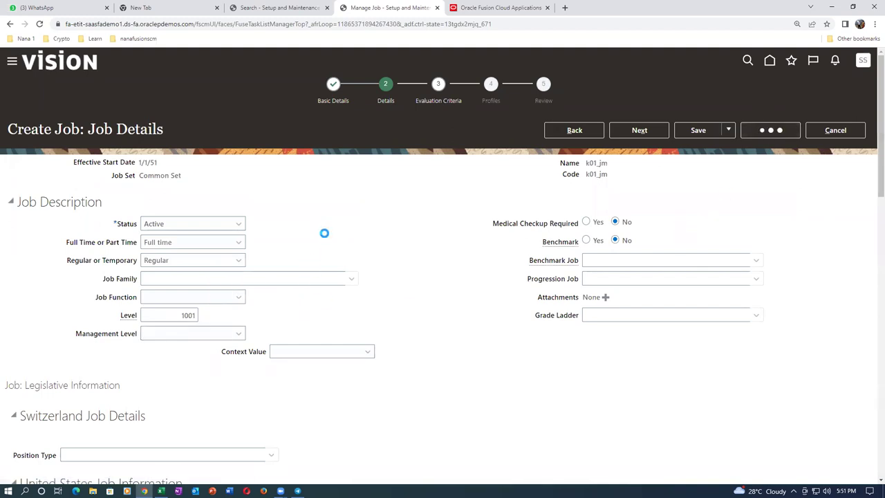
click(511, 280)
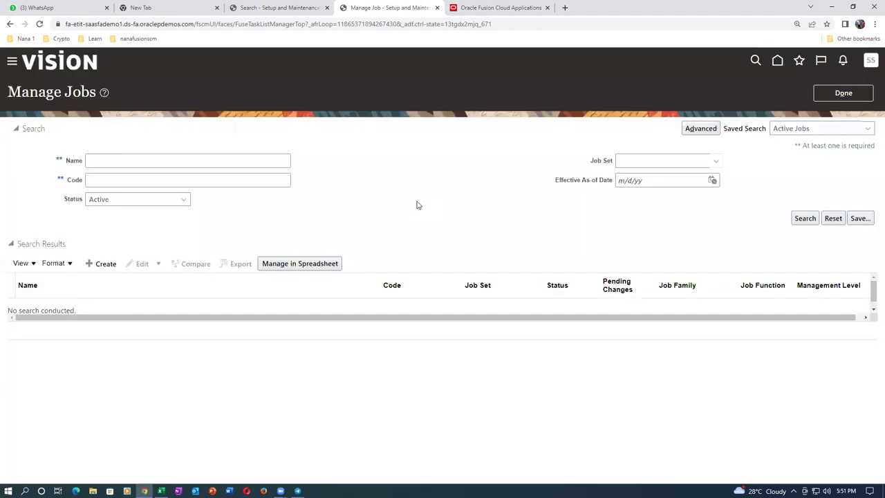
- Copy Manage Departments from worksheet cell E63 and open that setup task
click(842, 93)
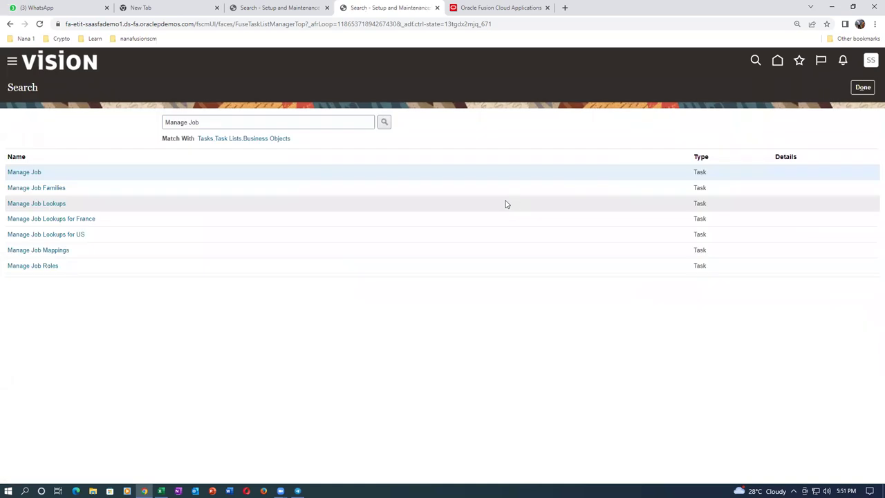
key(alt+Tab)
click(384, 324)
key(ctrl+c)
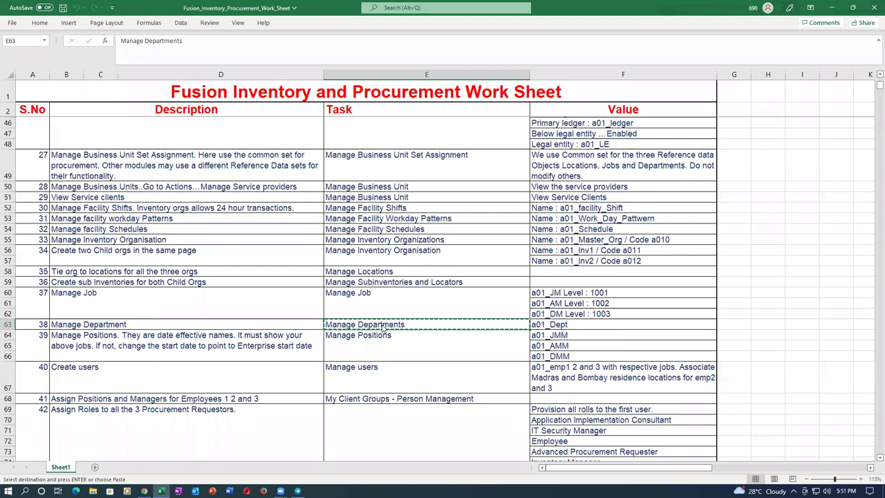
key(alt+Tab)
key(ctrl+a)
key(ctrl+v)
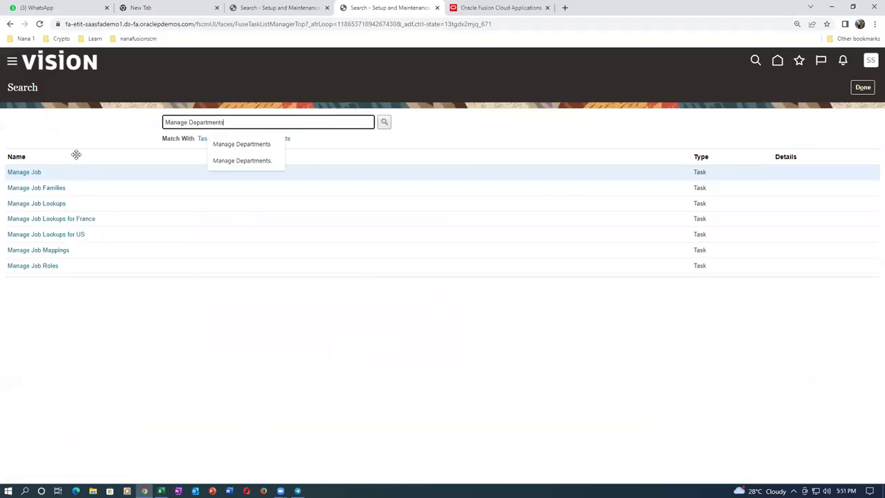
key(Return)
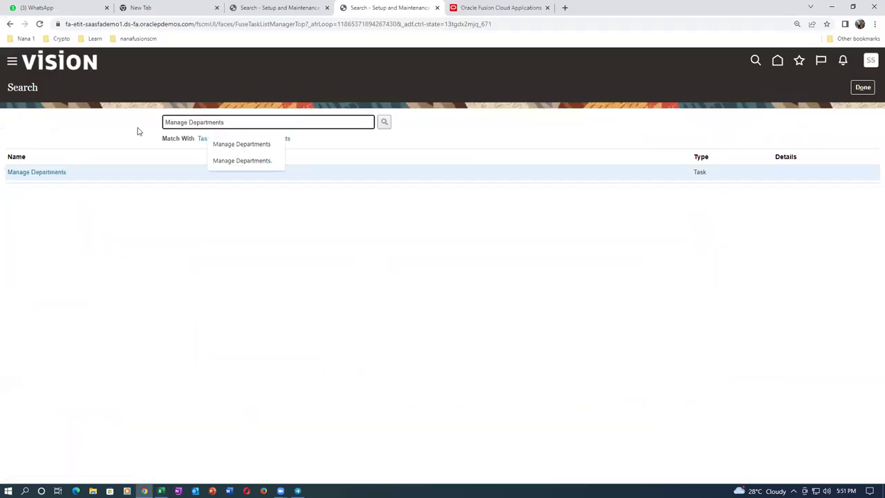
click(53, 174)
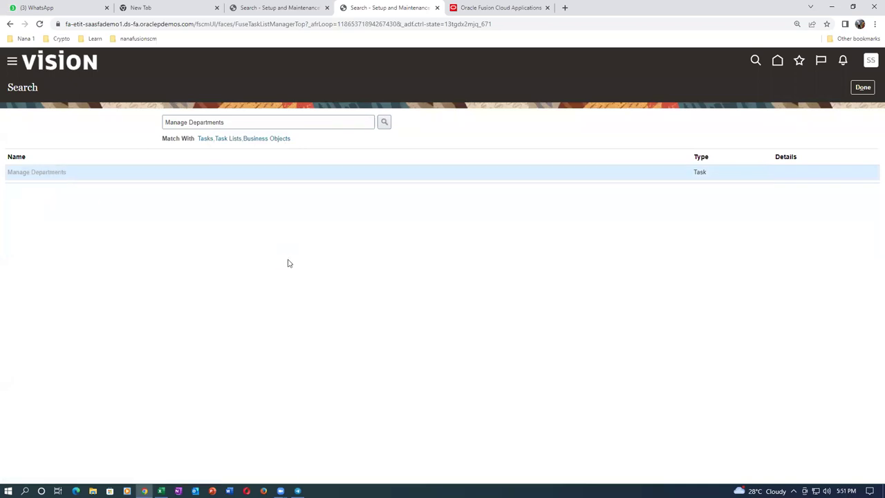
- Create department k01_sales and submit it, confirming the warning and acknowledgement
click(97, 268)
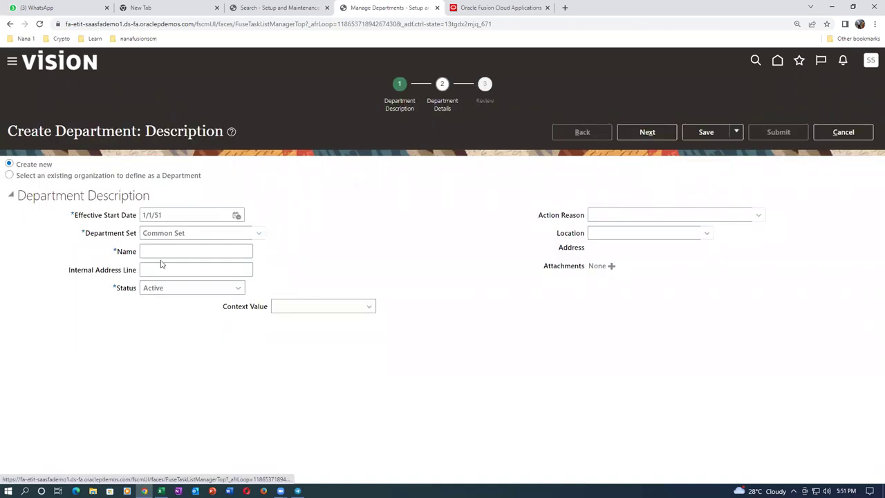
click(164, 252)
text(k)
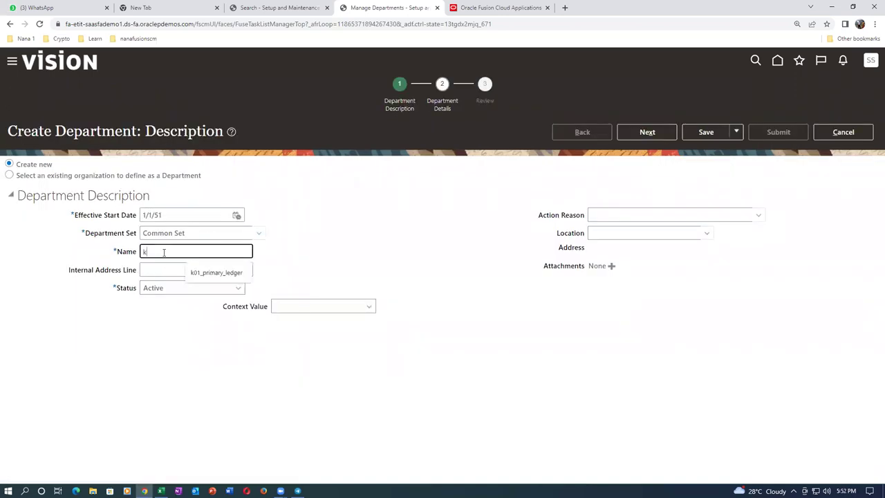
text(01_sales)
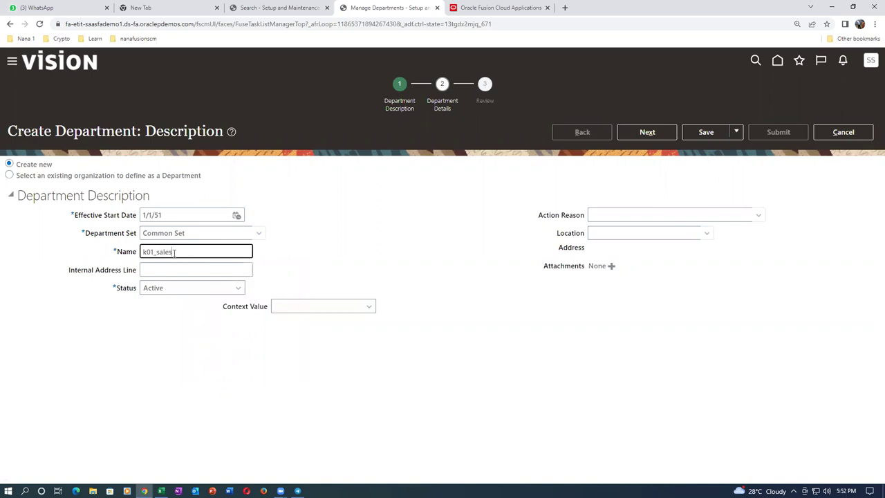
click(642, 133)
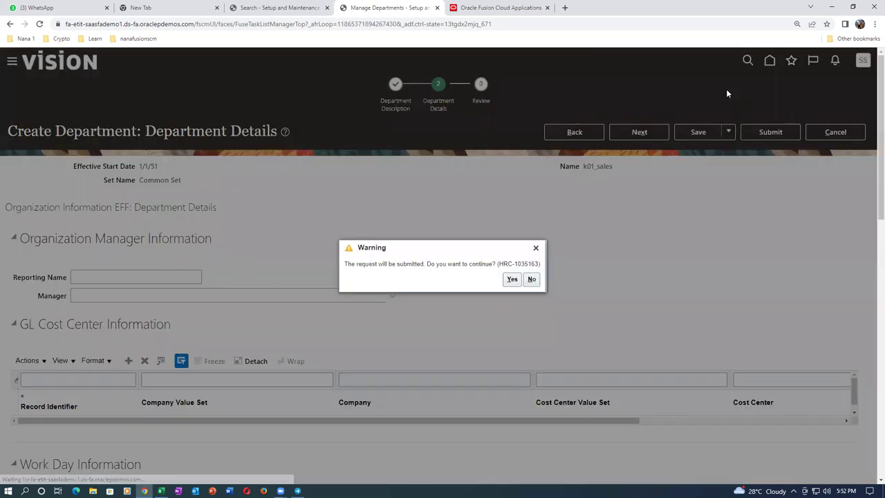
click(508, 279)
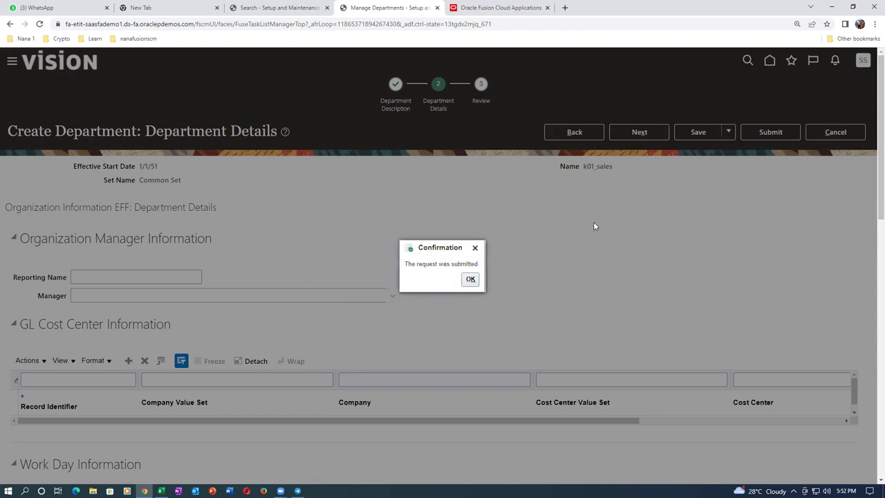
click(470, 278)
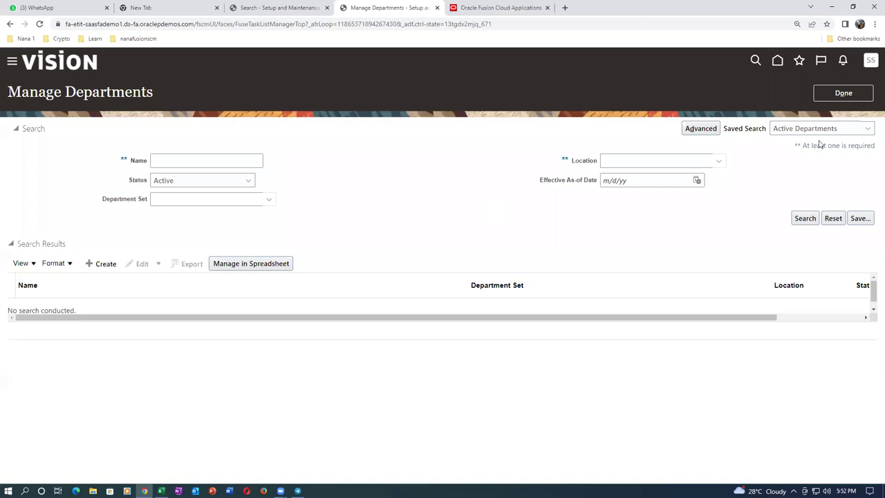
- Copy 'Manage Positions' from the worksheet, search for it, and open the task
click(833, 95)
key(alt+Tab)
click(373, 353)
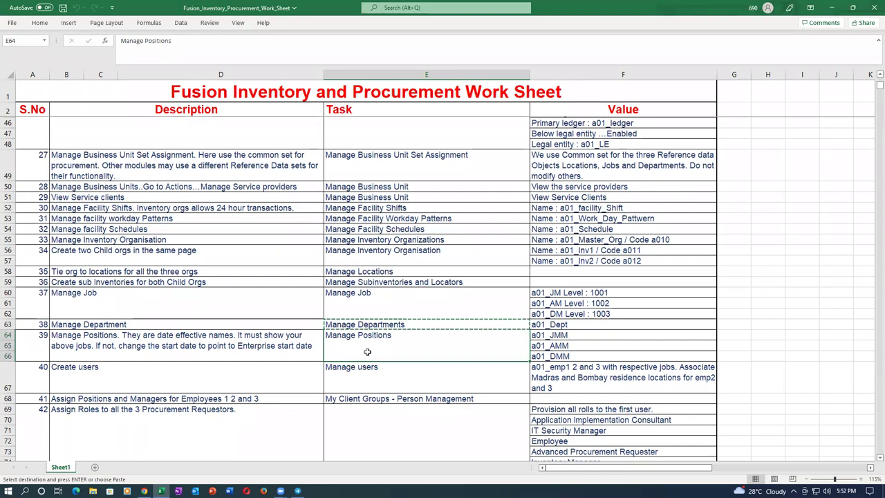
key(ctrl+c)
key(alt+Tab)
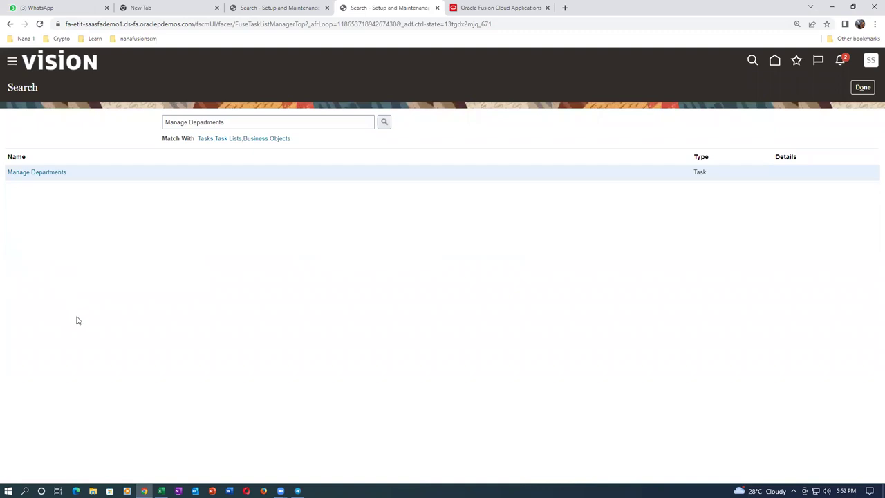
triple_click(192, 129)
key(ctrl+v)
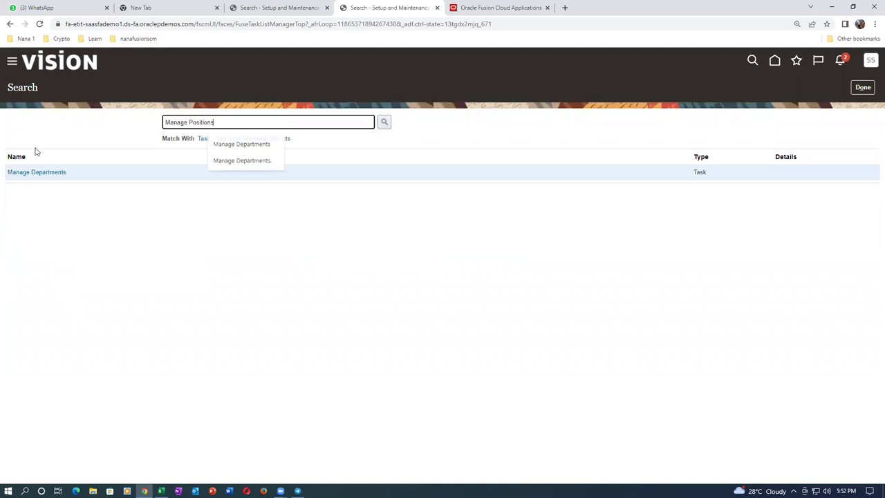
key(Return)
click(33, 174)
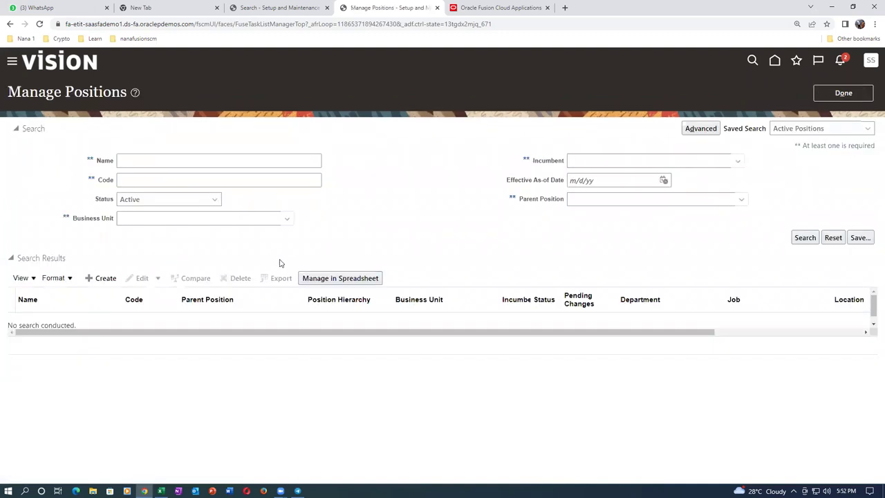
- Start position k01_jmm in business unit k01_business_unit and advance to Position Details
click(105, 278)
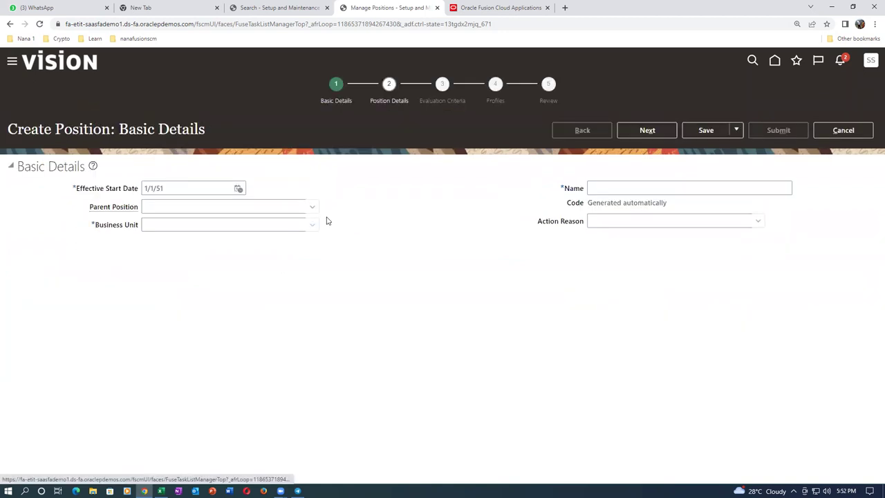
click(166, 222)
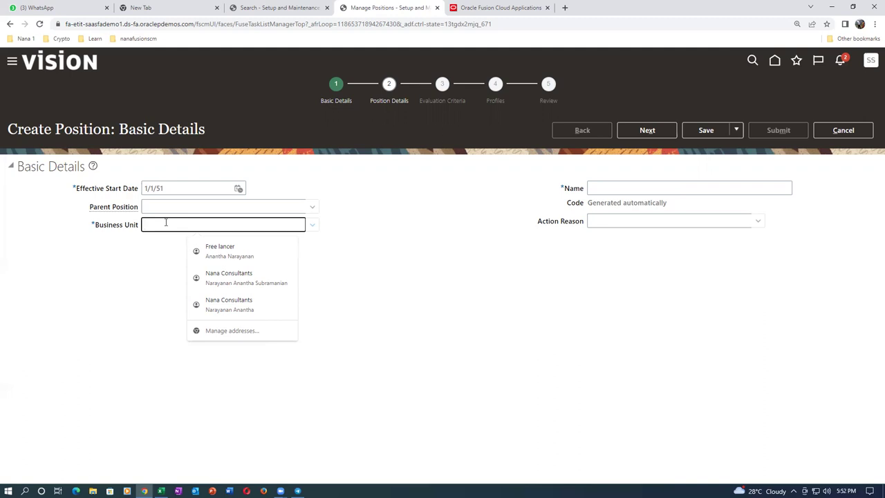
text(k01)
key(Tab)
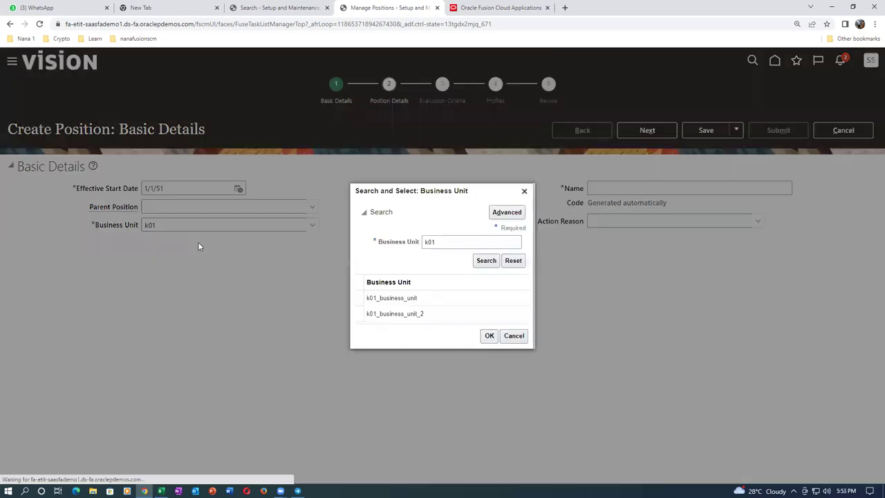
click(429, 298)
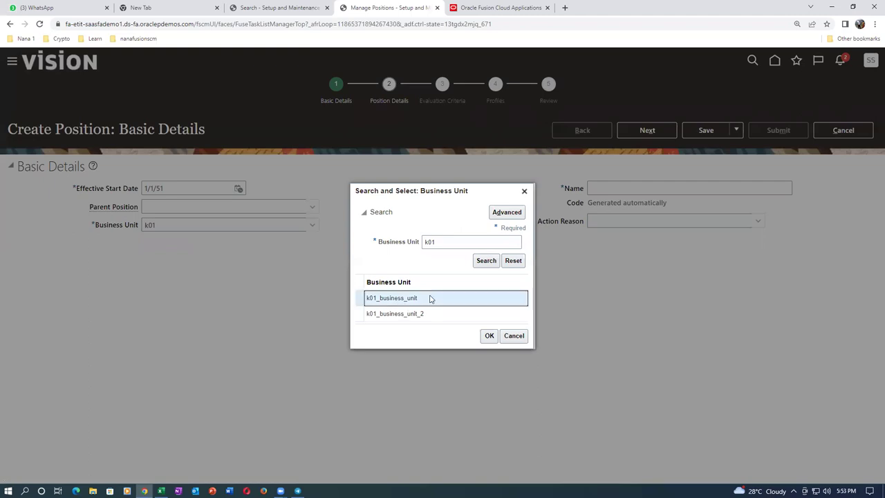
click(488, 335)
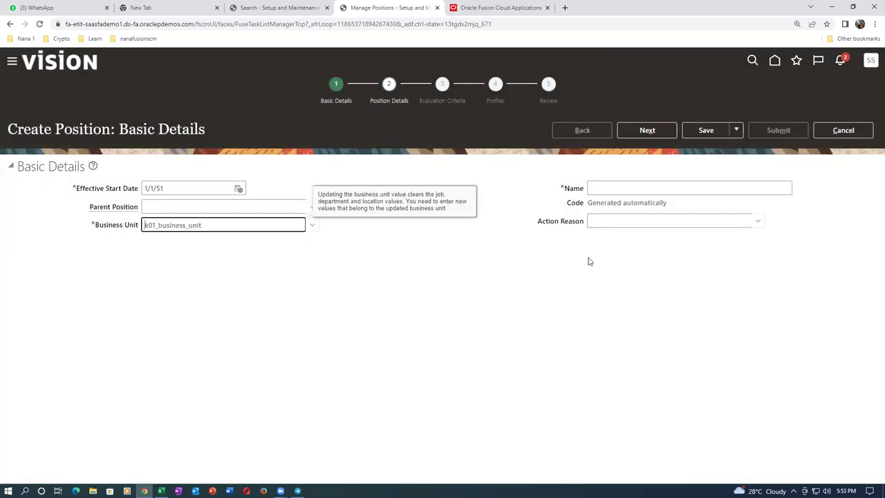
click(623, 186)
text(k01)
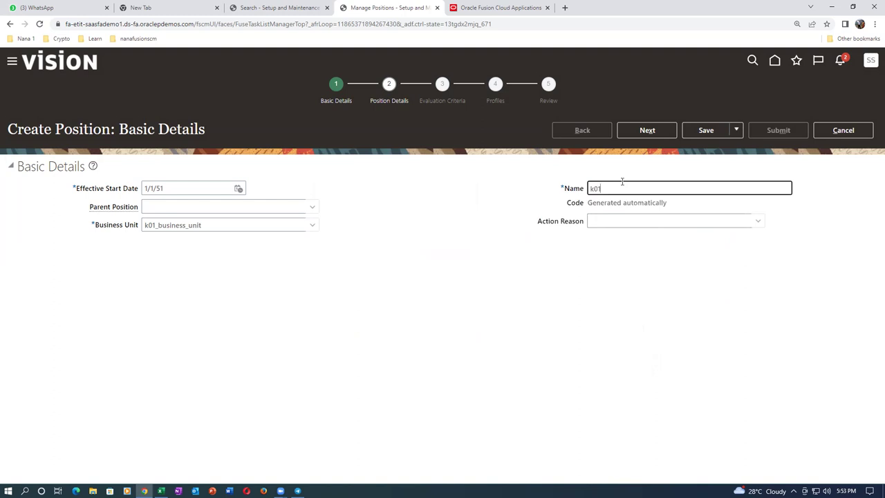
text(_jmm)
click(647, 131)
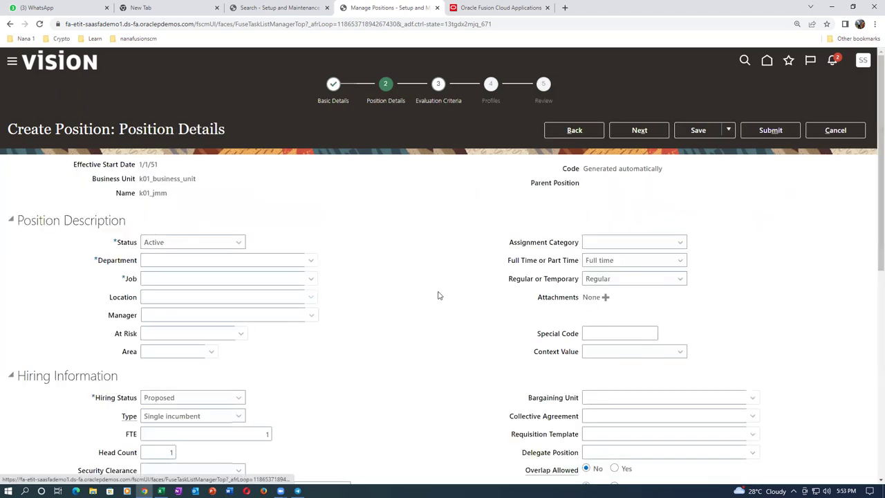
- Give the position department k01_sales, job k01_jm, type None and hiring status Approved
click(164, 261)
text(k01)
key(Tab)
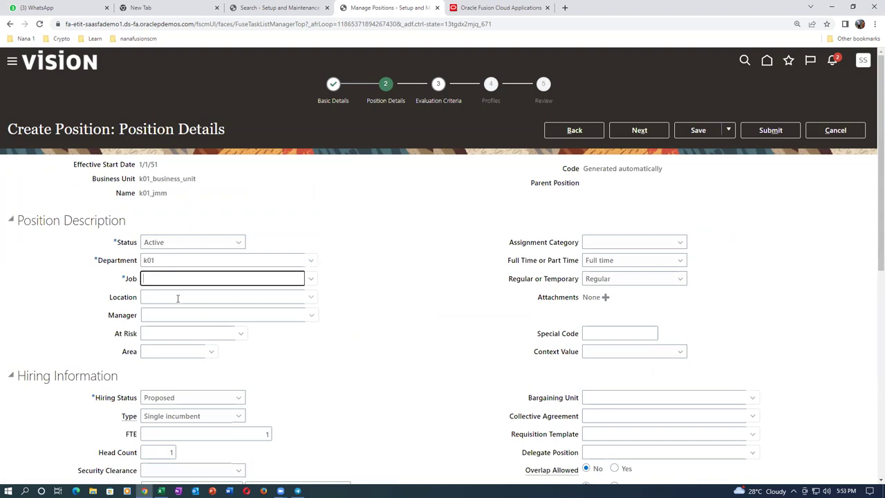
text(k01)
key(Tab)
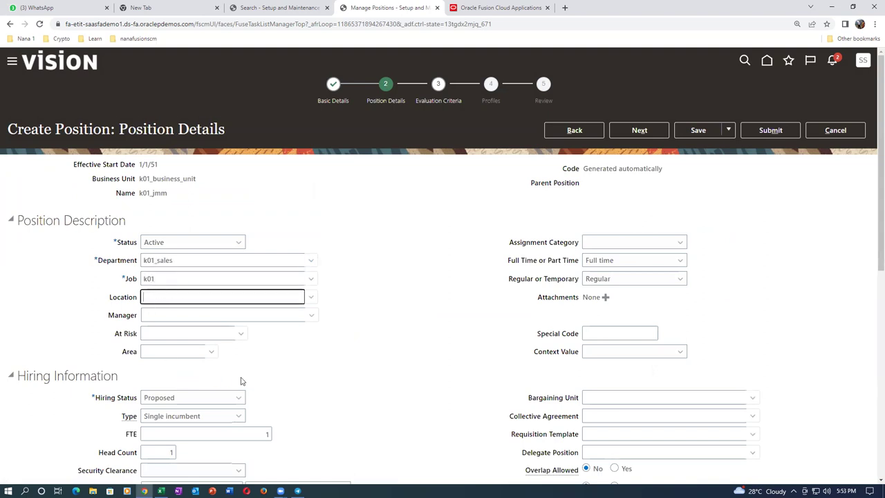
scroll(243, 377, down, 2)
click(175, 326)
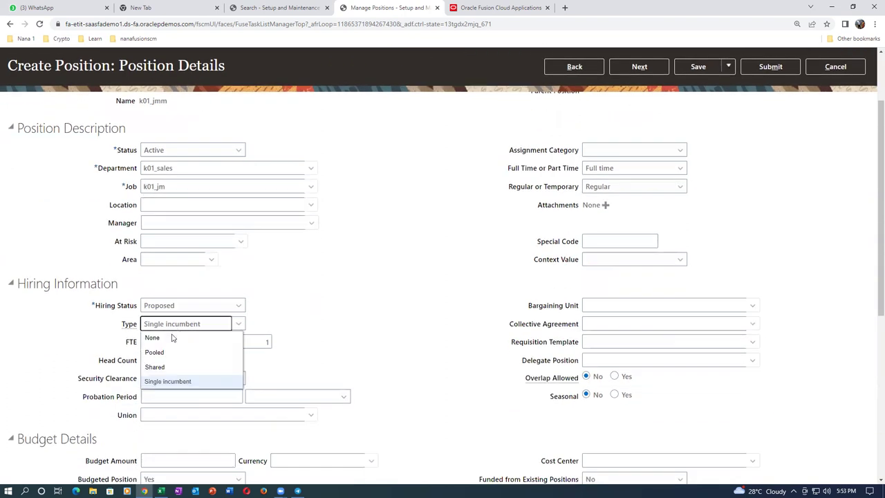
click(172, 336)
click(189, 312)
click(190, 318)
- Set FTE 10 and head count 10, then submit the position
click(222, 345)
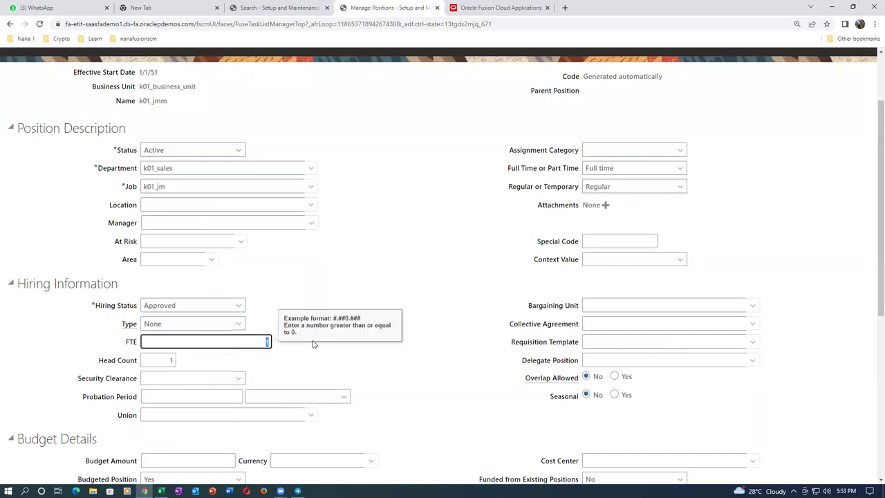
text(10)
key(Tab)
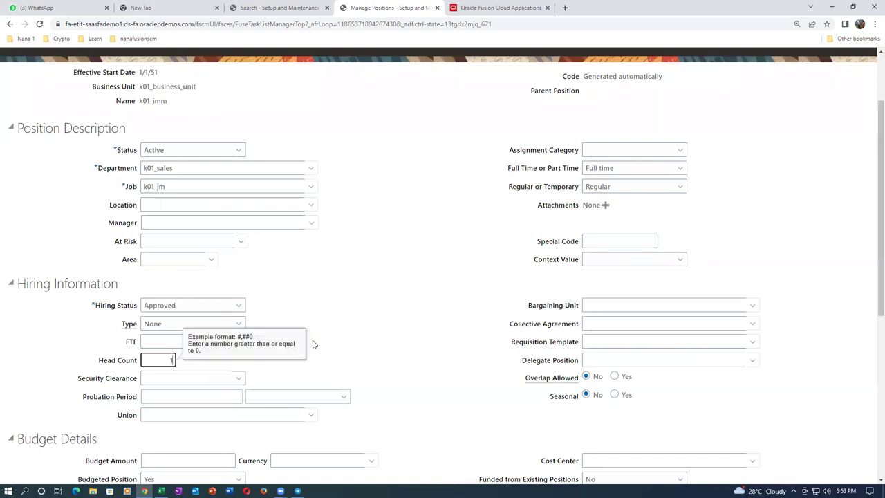
text(10)
key(Tab)
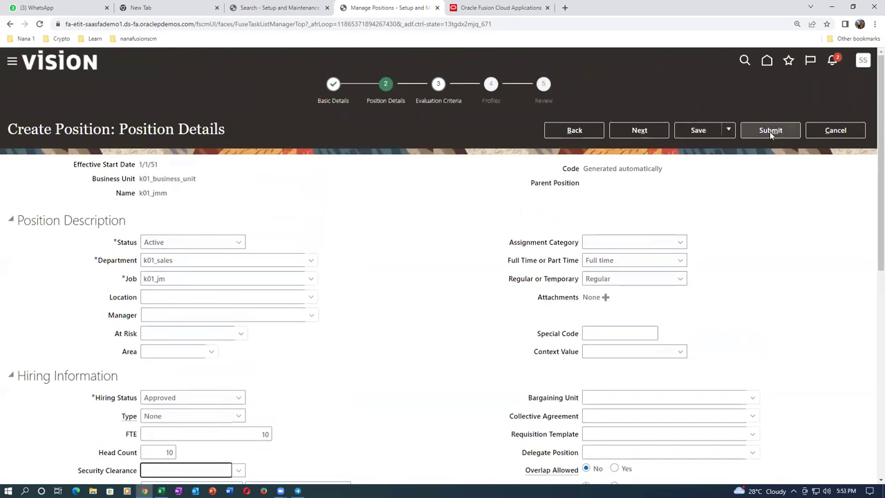
click(769, 132)
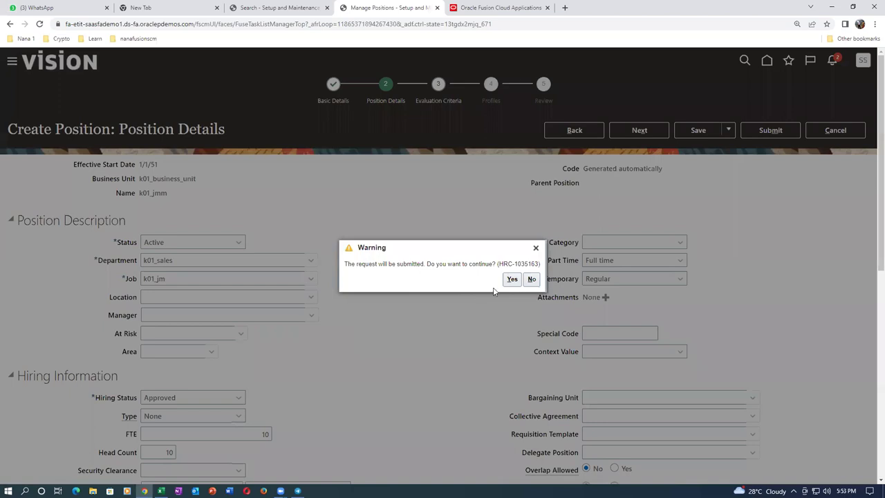
click(511, 278)
click(470, 279)
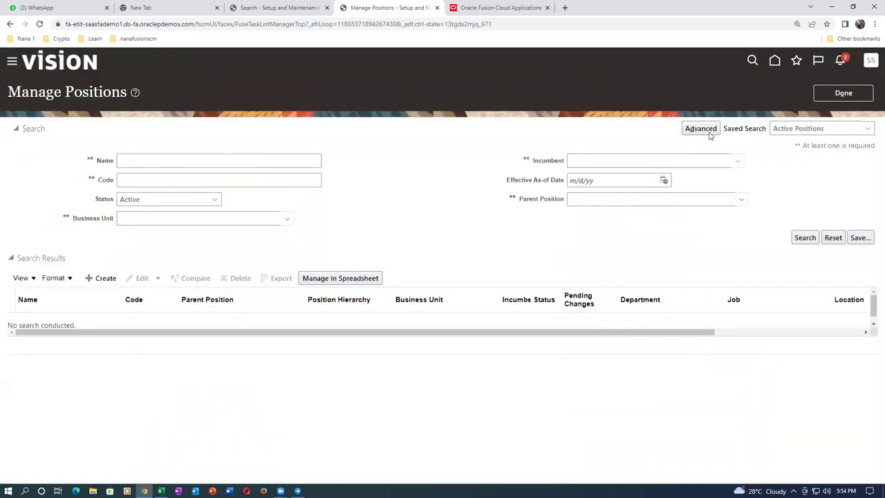
- Close the positions task and copy the 'Manage users' task name from the setup worksheet
click(849, 96)
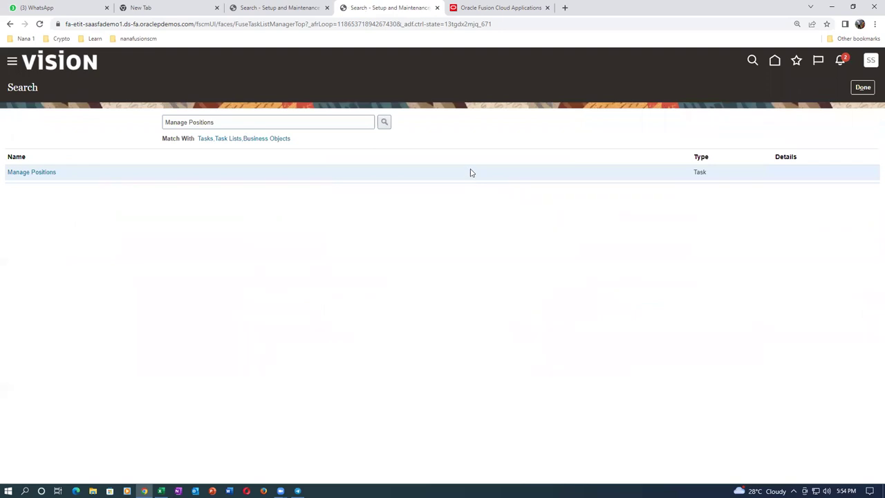
key(alt+Tab)
click(372, 377)
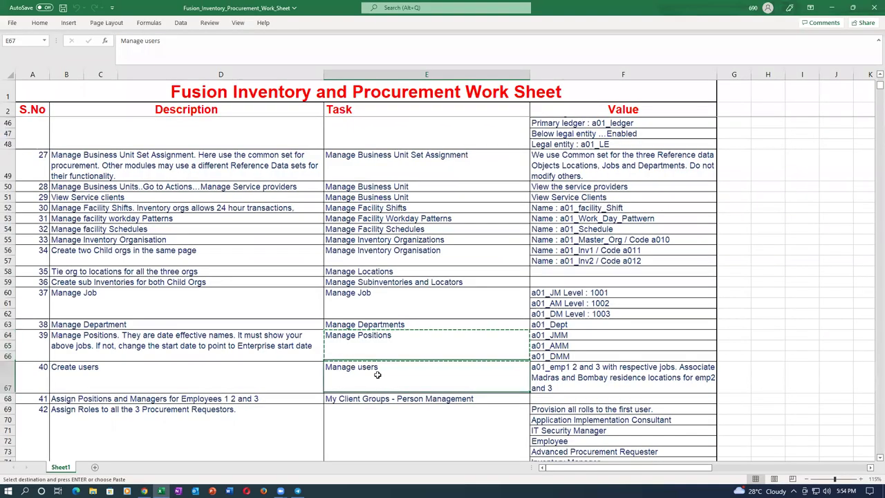
key(ctrl+c)
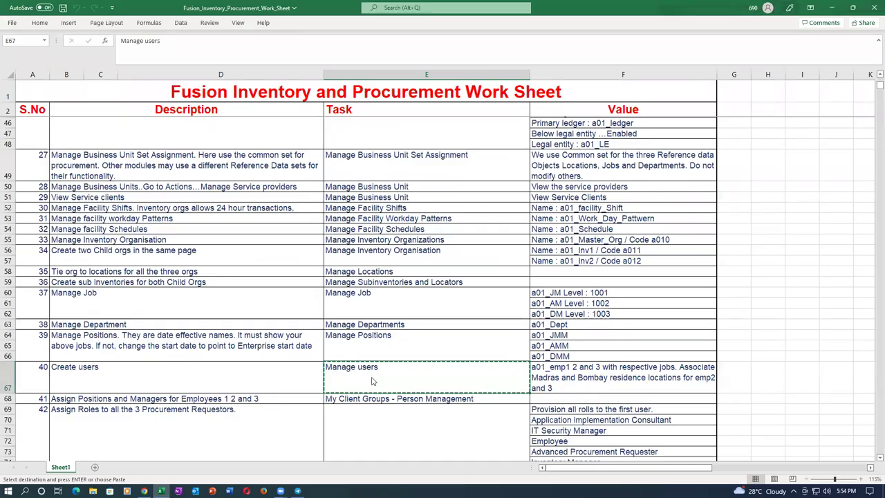
- Search the setup tasks for 'Manage users' and open the Manage Users task
key(alt+Tab)
triple_click(254, 123)
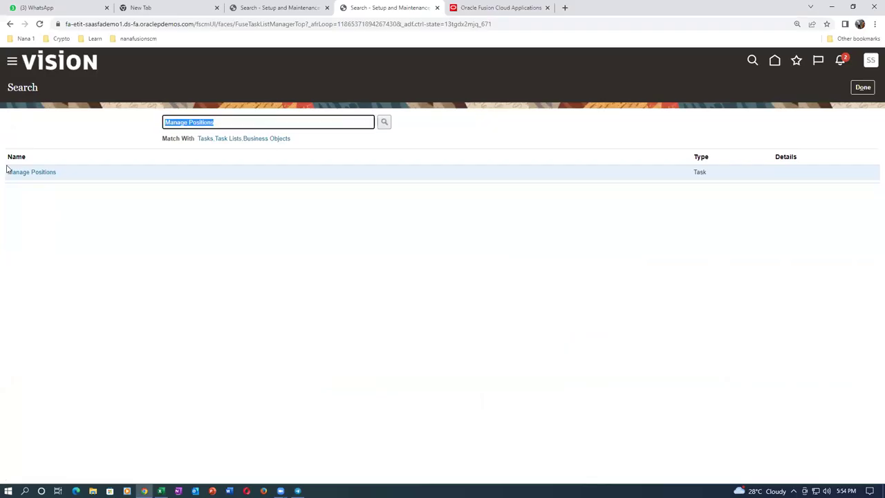
key(ctrl+v)
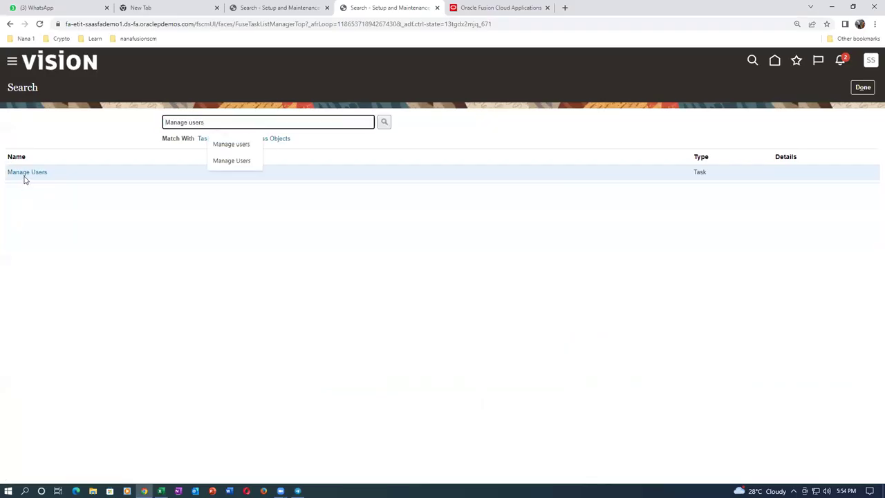
key(Return)
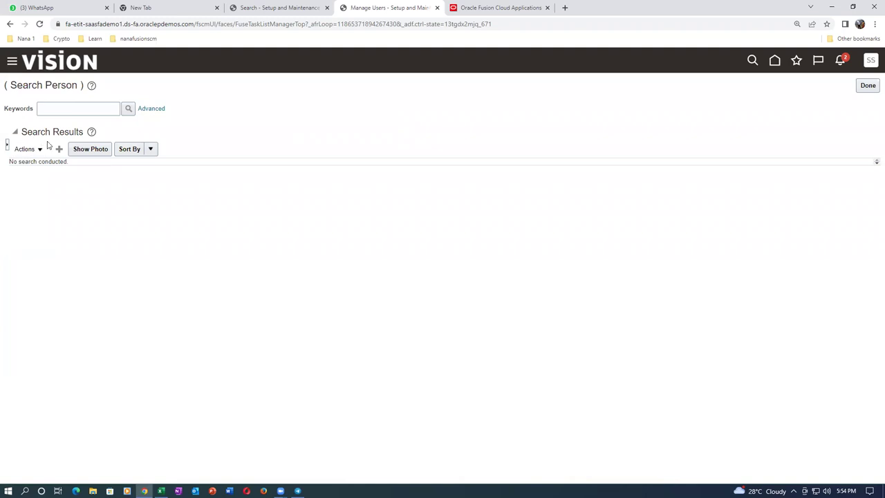
click(59, 148)
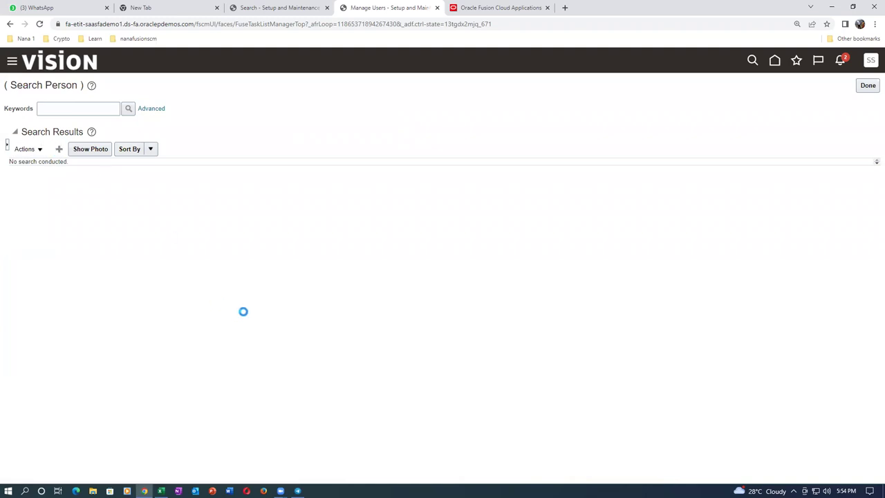
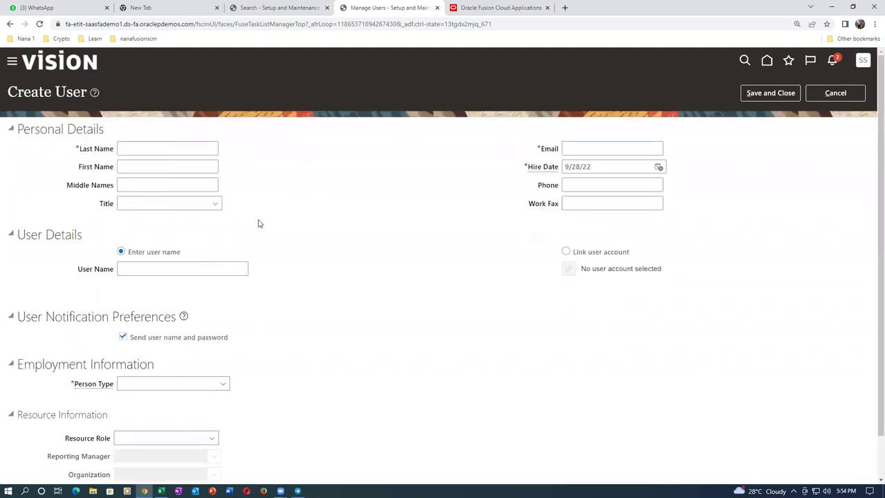
- Enter the new user's last name, first name and e-mail address on the Create User form
click(196, 150)
text(emp1)
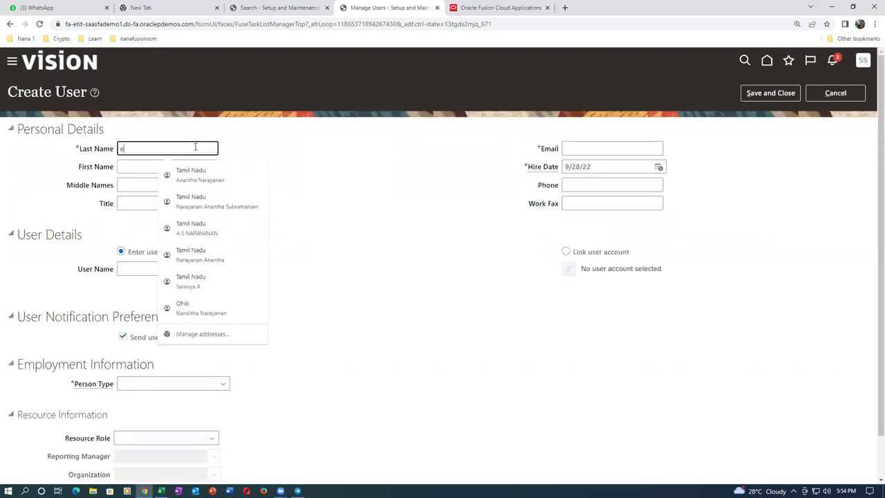
key(Tab)
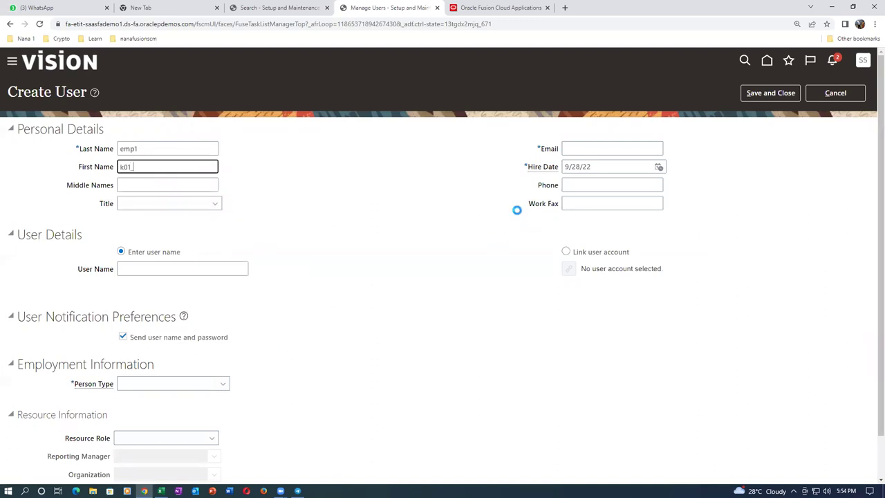
click(597, 143)
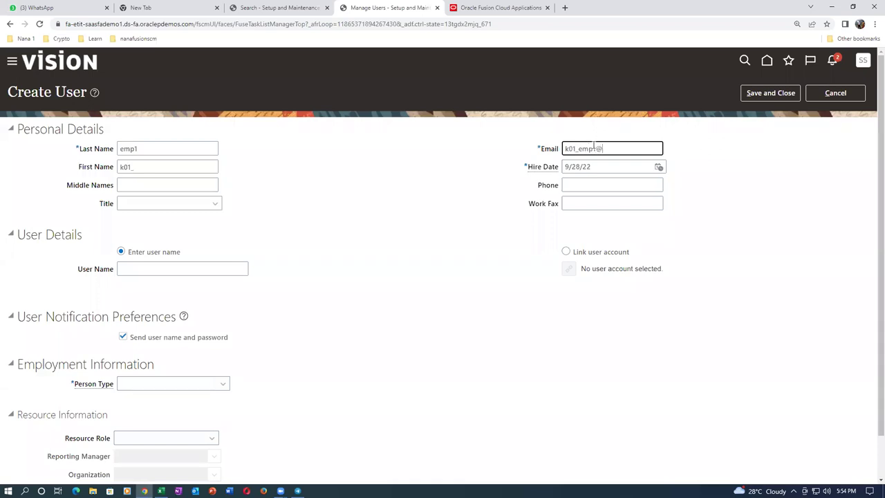
key(Tab)
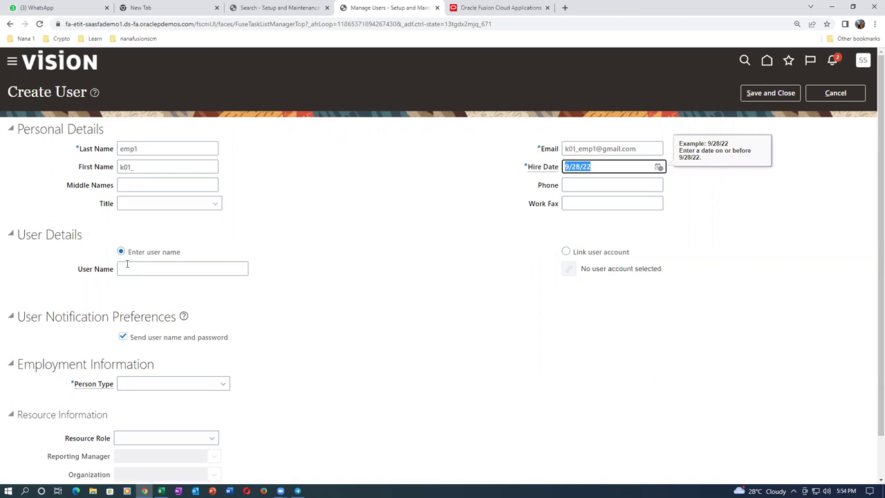
- Fill in the user name k01_emp1, leaving hire date 9/28/22
click(127, 265)
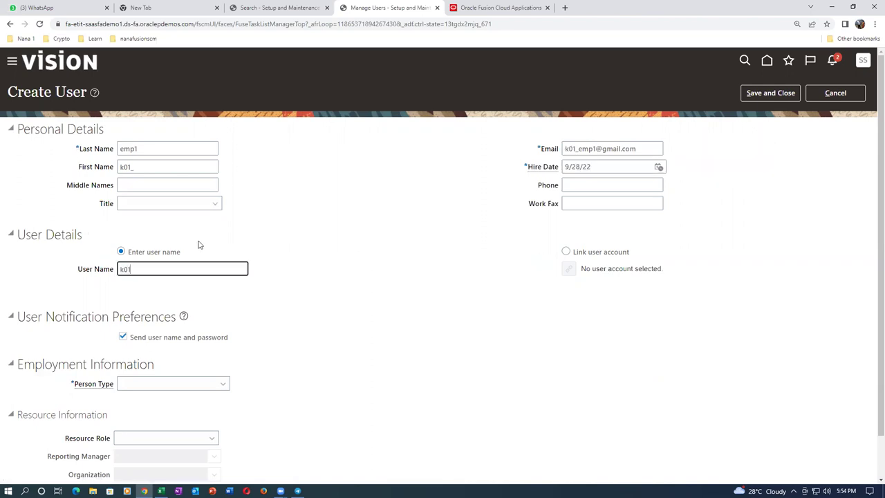
text(k01_emp1)
key(Tab)
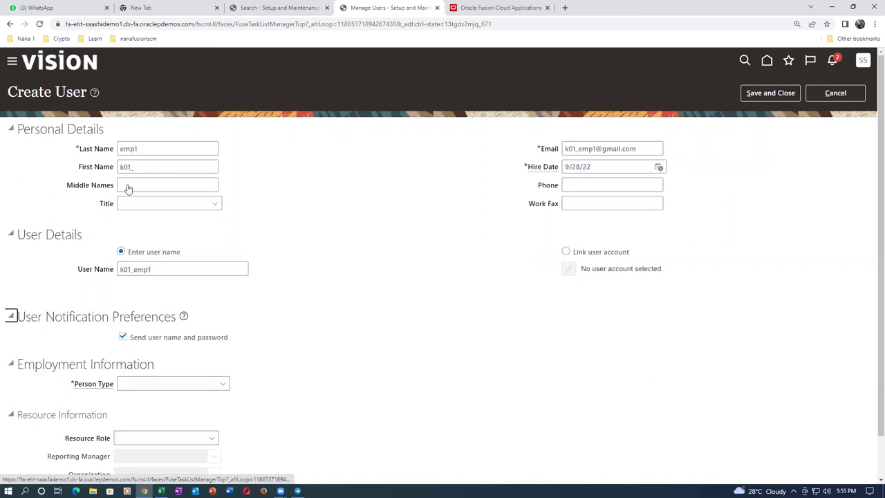
scroll(221, 394, down, 1)
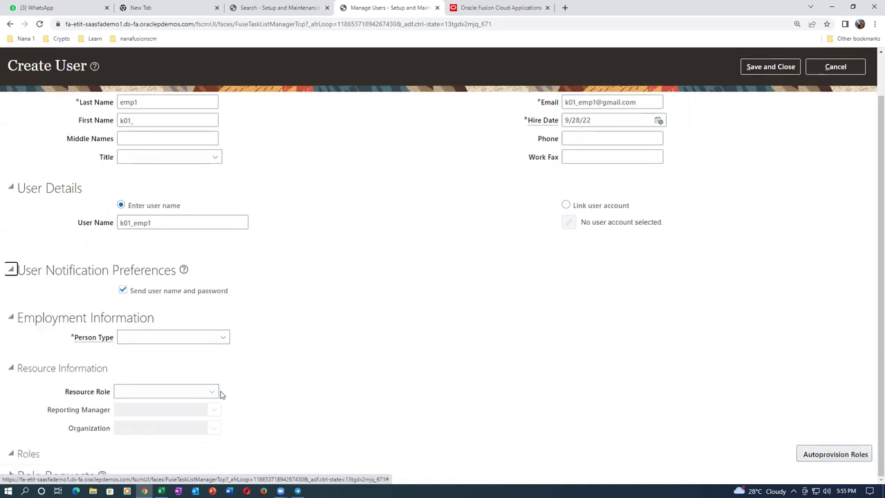
- Set person type to Employee and legal employer to k01_legal_entity_1
click(195, 340)
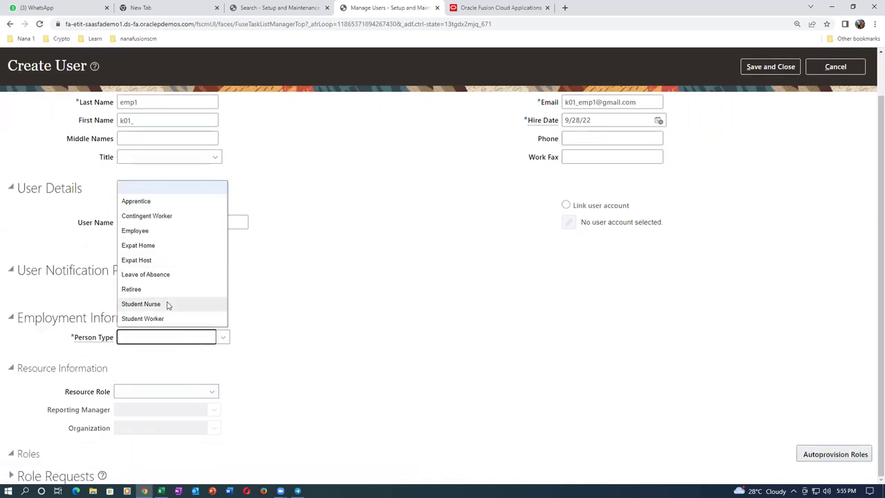
click(166, 233)
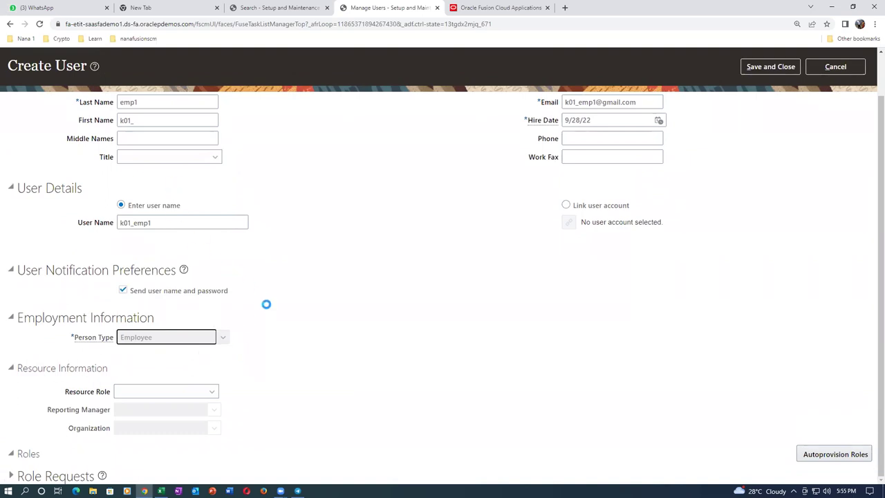
scroll(221, 325, down, 1)
click(168, 282)
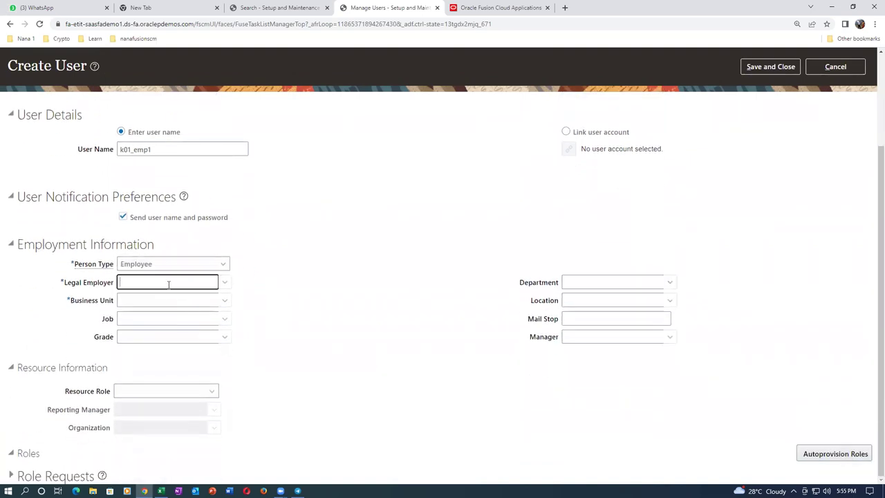
text(k01)
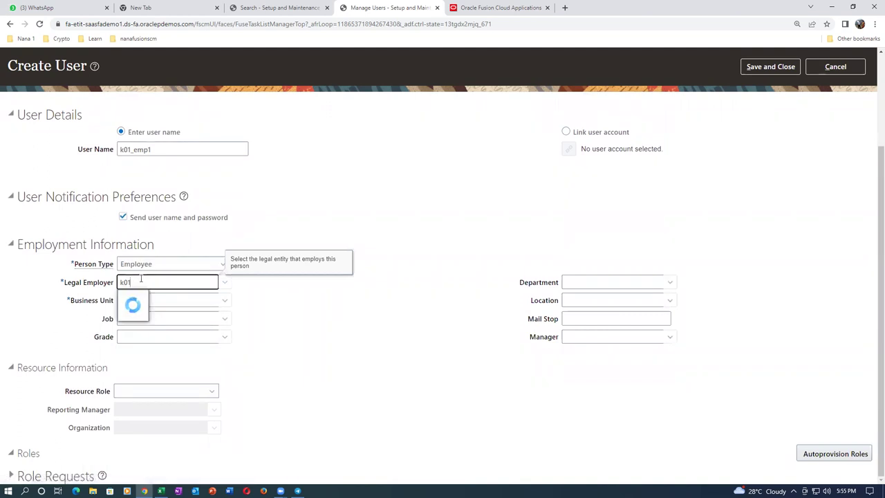
click(141, 300)
- Assign business unit k01_business_unit, job k01_jm and department k01_sales, then save and close
click(141, 301)
text(k01)
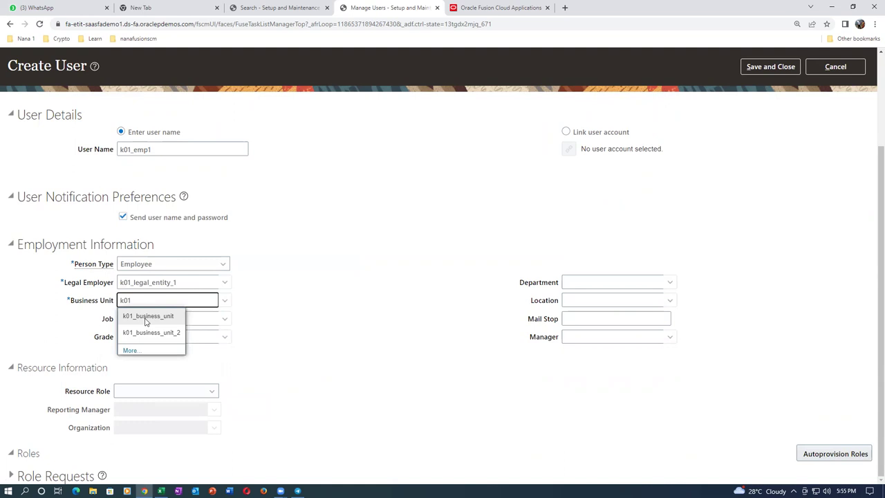
click(143, 316)
click(139, 319)
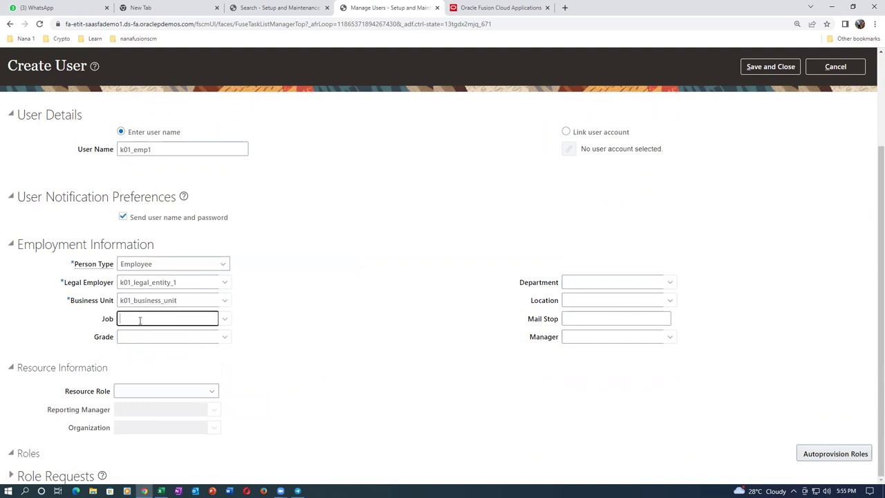
text(k01)
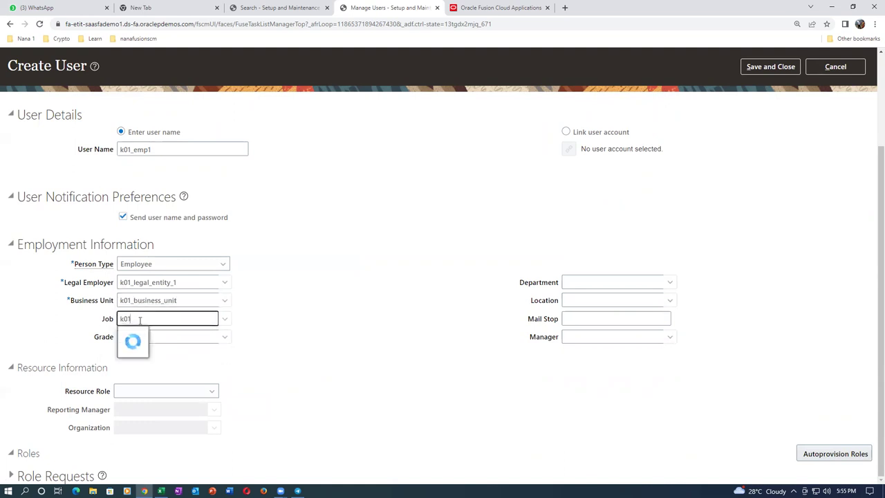
text(_jm)
click(631, 280)
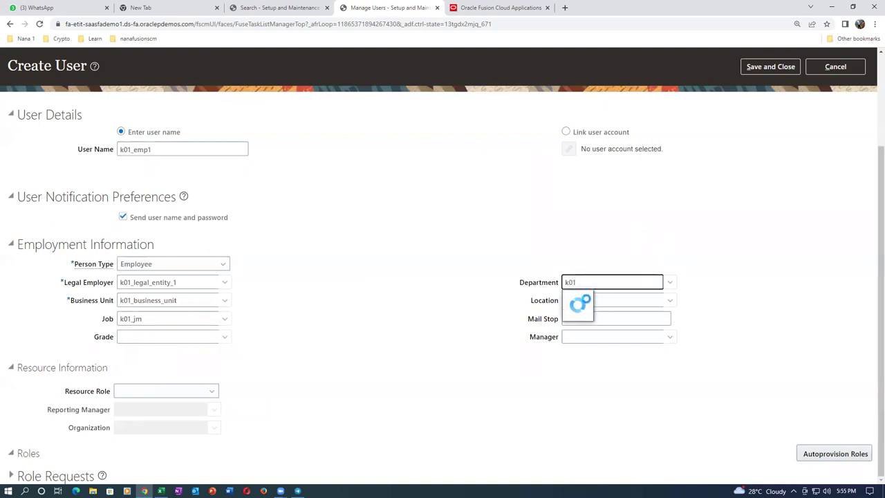
click(583, 296)
click(763, 69)
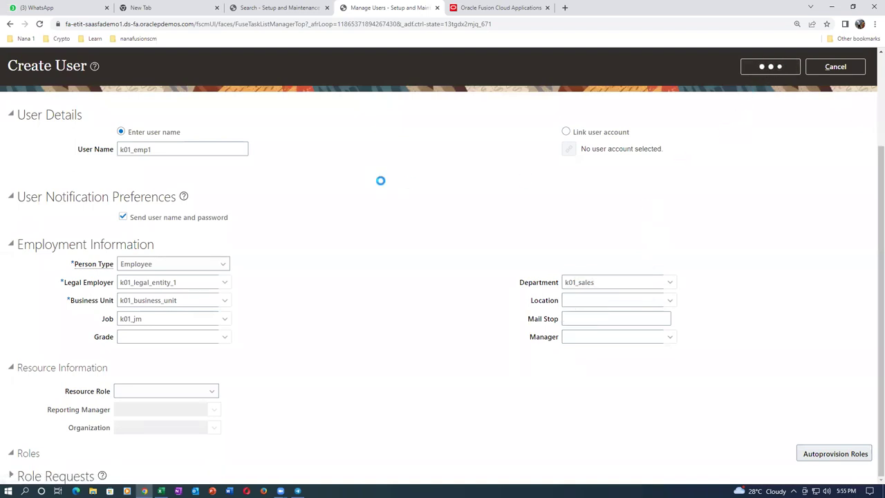
key(alt+Tab)
- Copy the Manage users task from cell E67
click(359, 375)
key(ctrl+c)
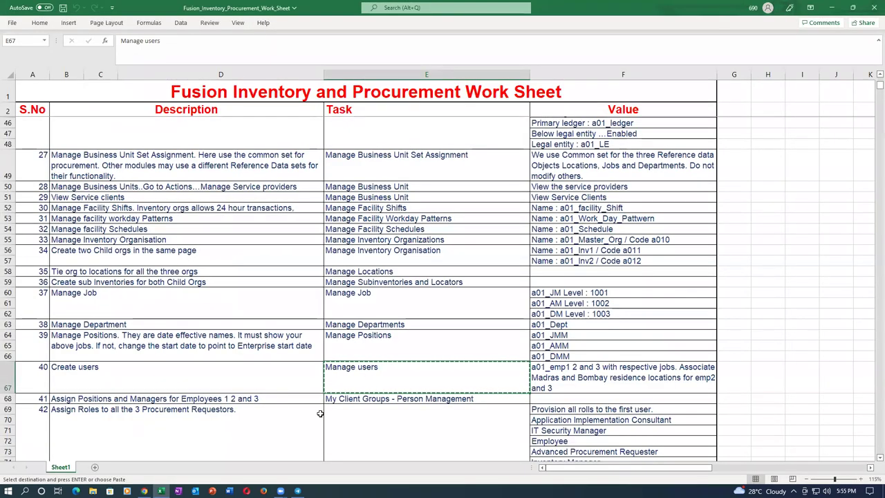
scroll(290, 408, down, 2)
- Review the next tasks in rows 68 and 69, then return to the browser
click(8, 334)
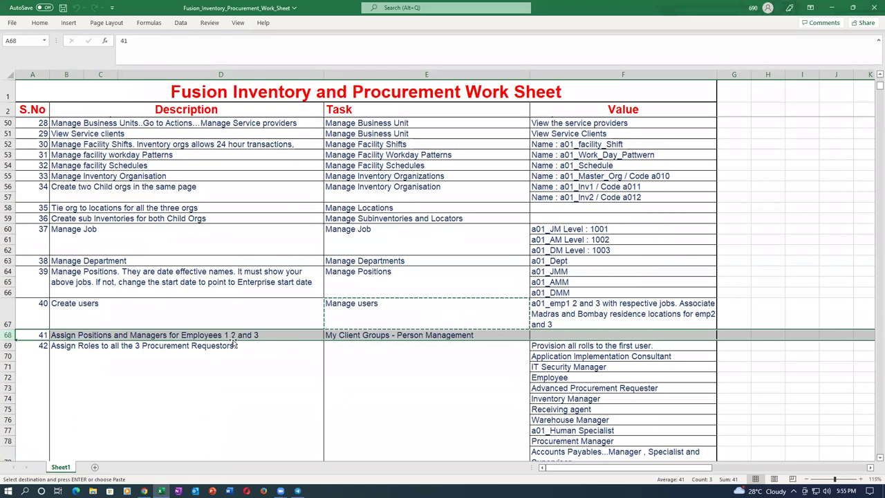
click(197, 333)
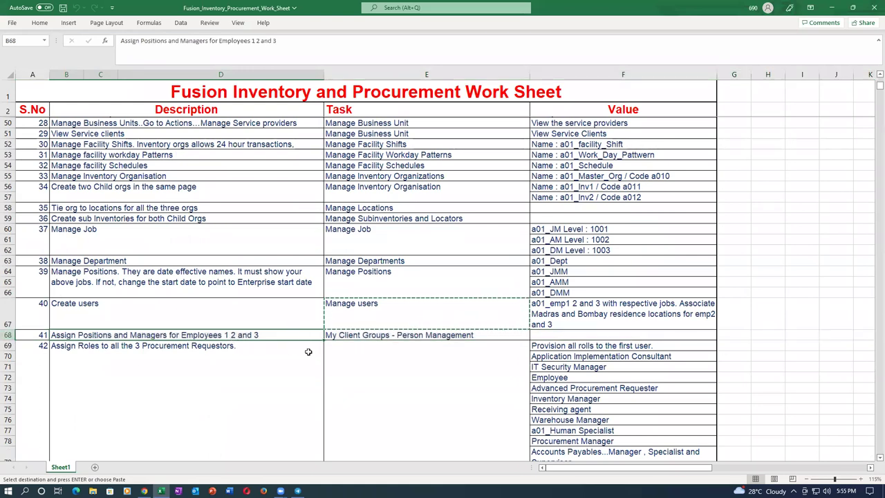
key(Right)
click(291, 362)
key(Right)
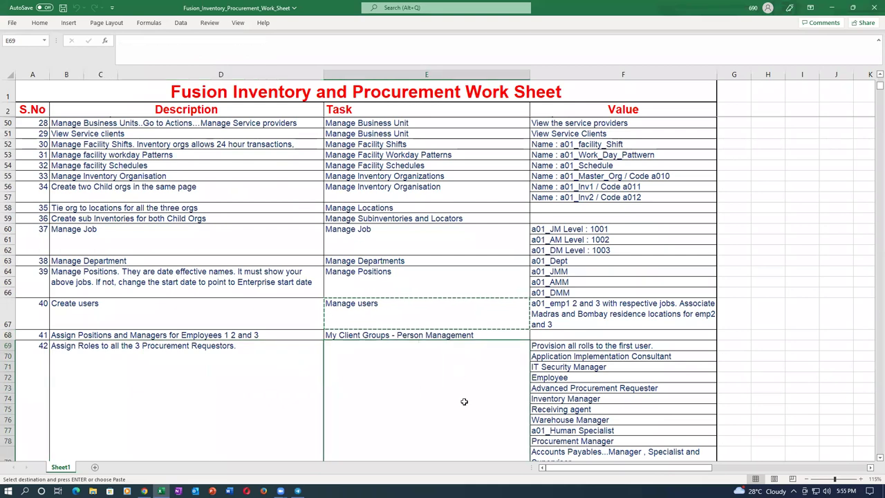
scroll(472, 415, down, 2)
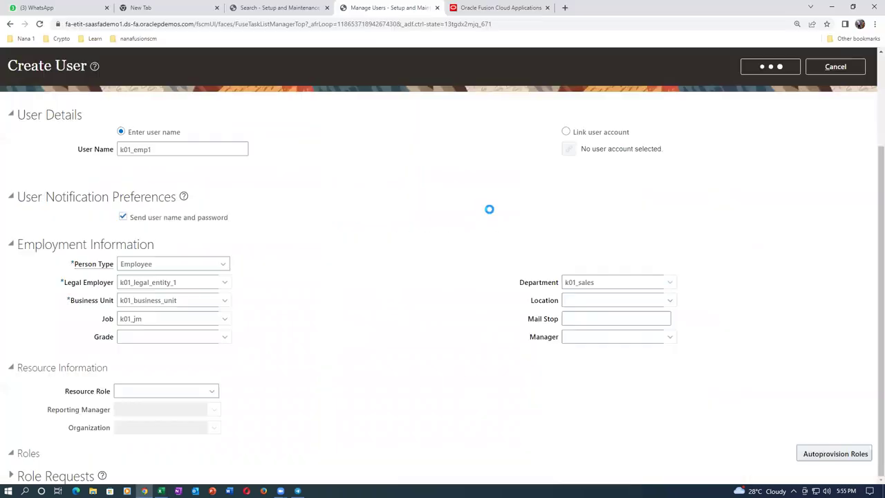
key(alt+Tab)
- Launch the Security Console from the home page's Tools group
click(512, 8)
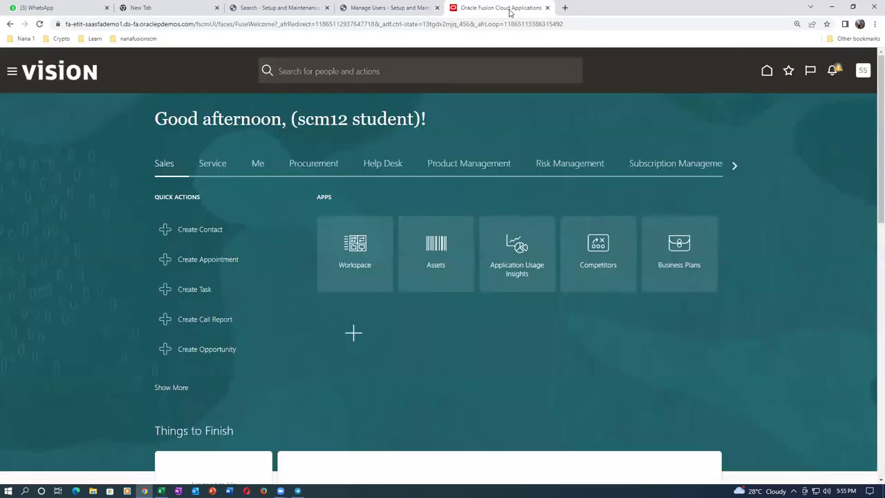
click(733, 168)
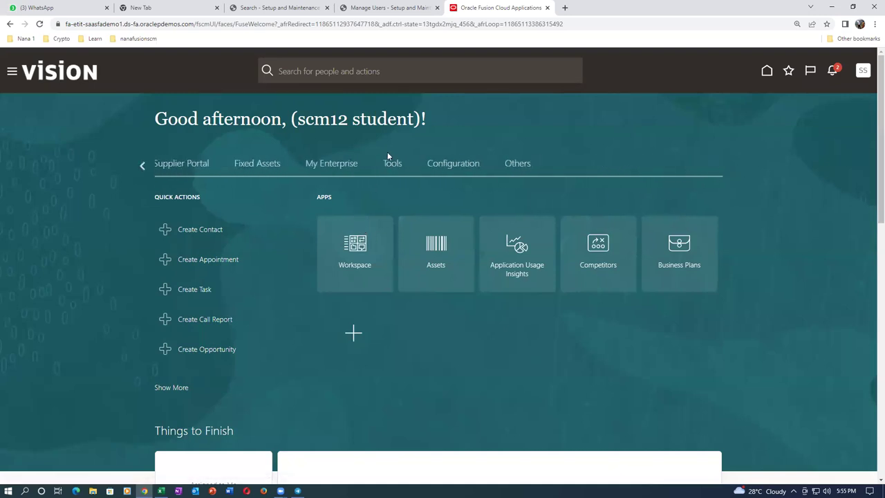
click(391, 164)
click(368, 357)
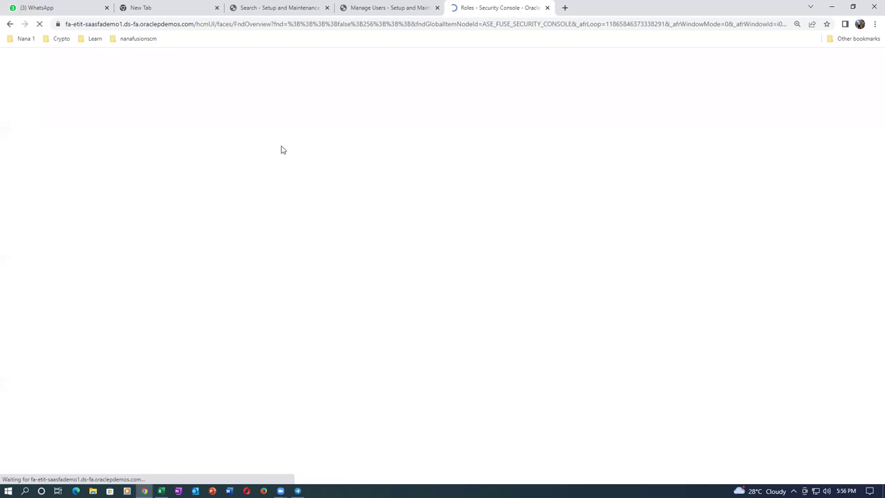
- Dismiss the security data warning and show the User Accounts list
click(365, 11)
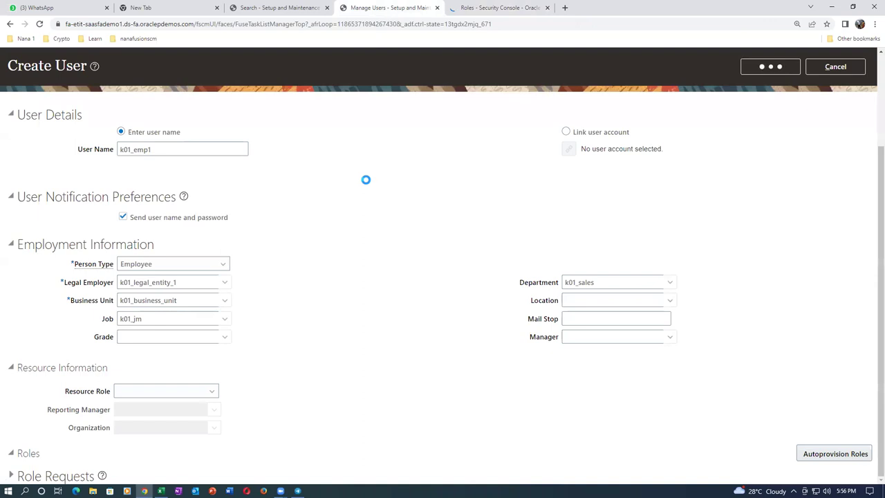
click(512, 9)
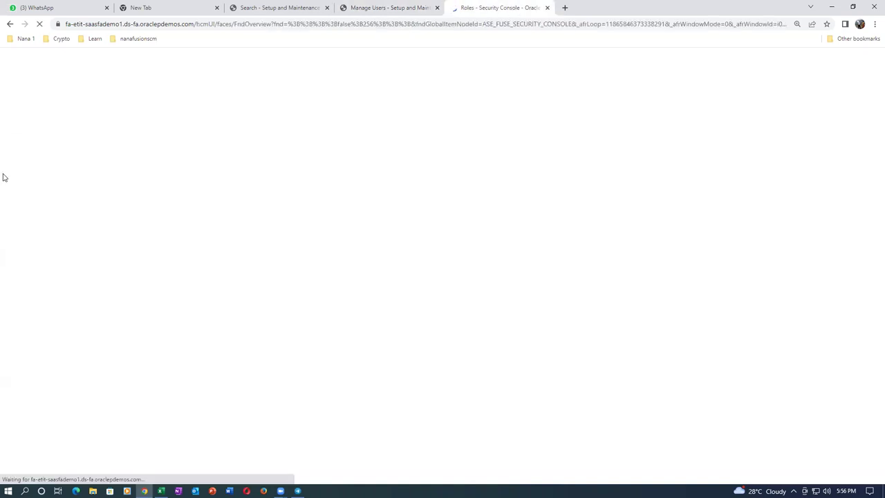
click(38, 8)
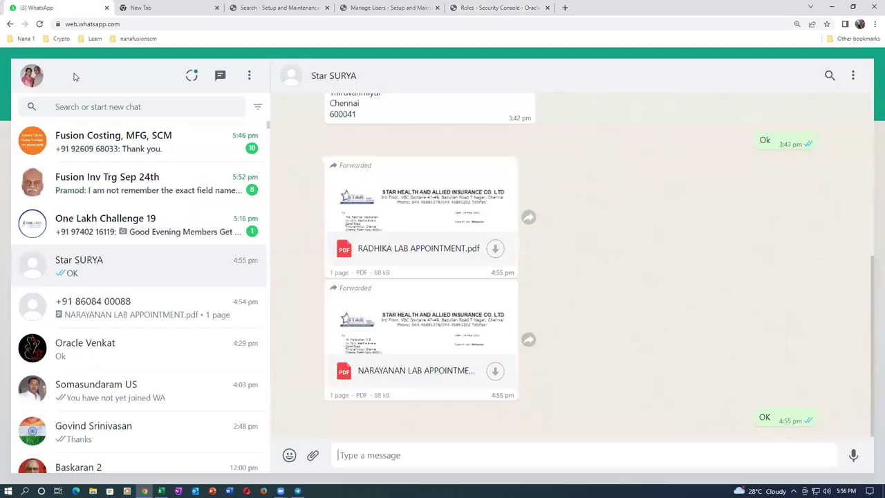
click(512, 9)
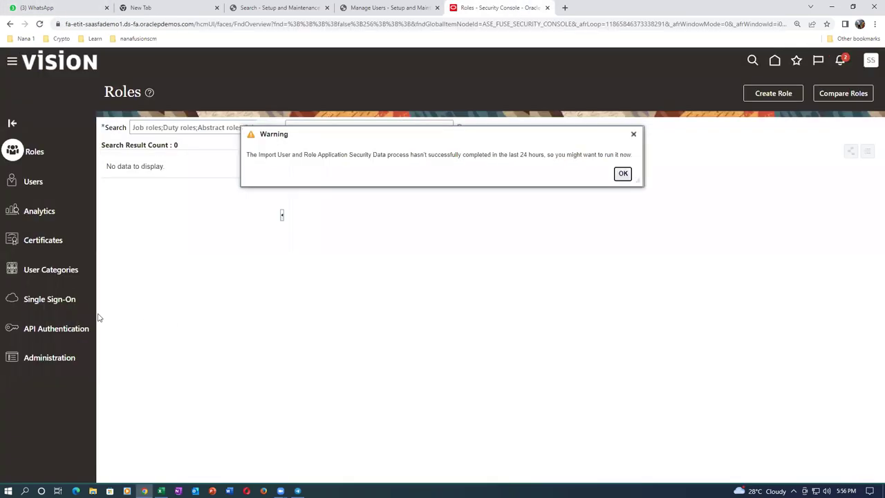
click(622, 174)
click(33, 181)
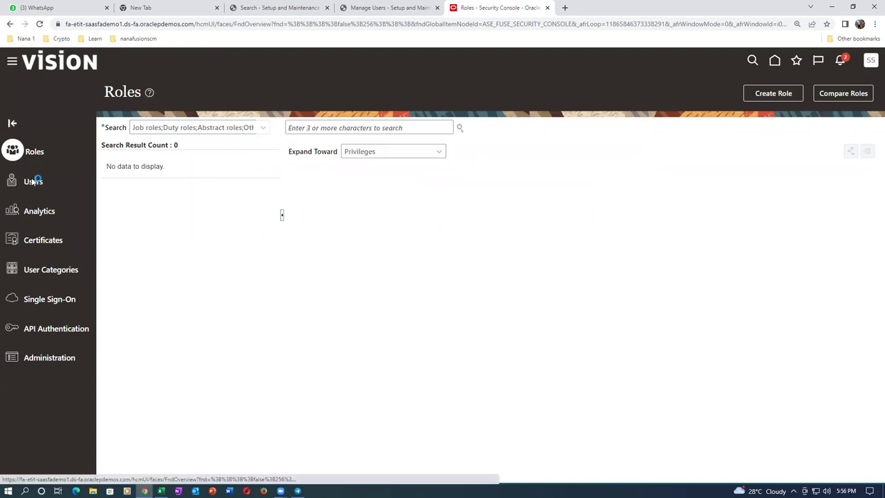
- Search user accounts for k01 and open the new employee's account details
click(352, 128)
text(k01)
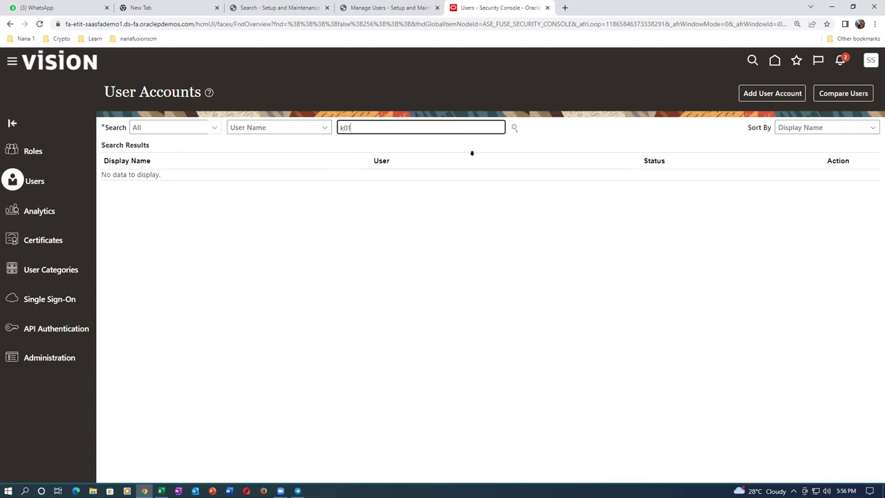
click(379, 8)
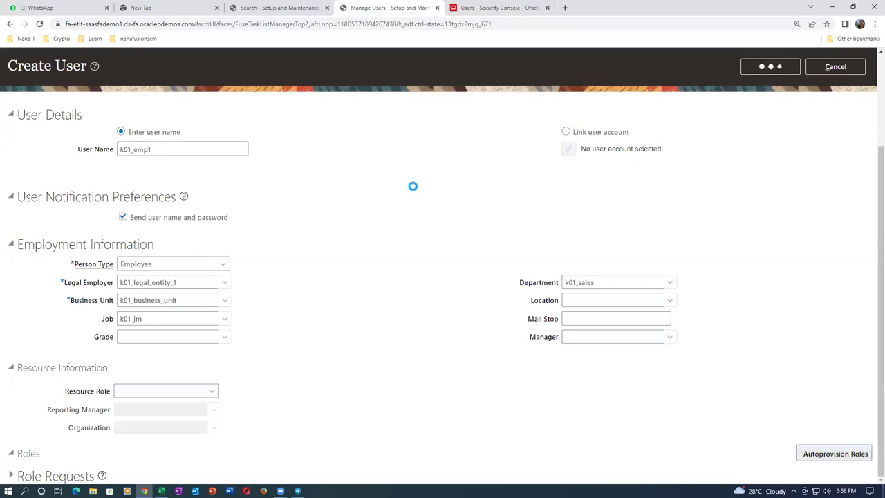
click(504, 9)
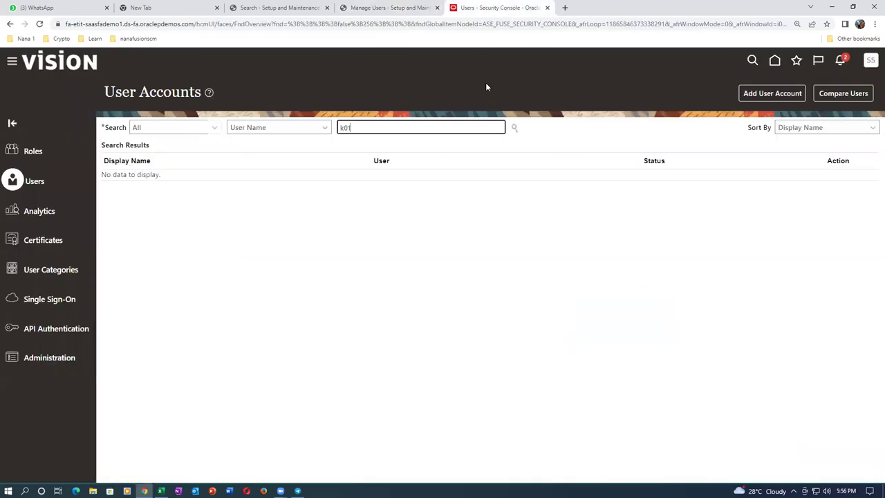
click(388, 8)
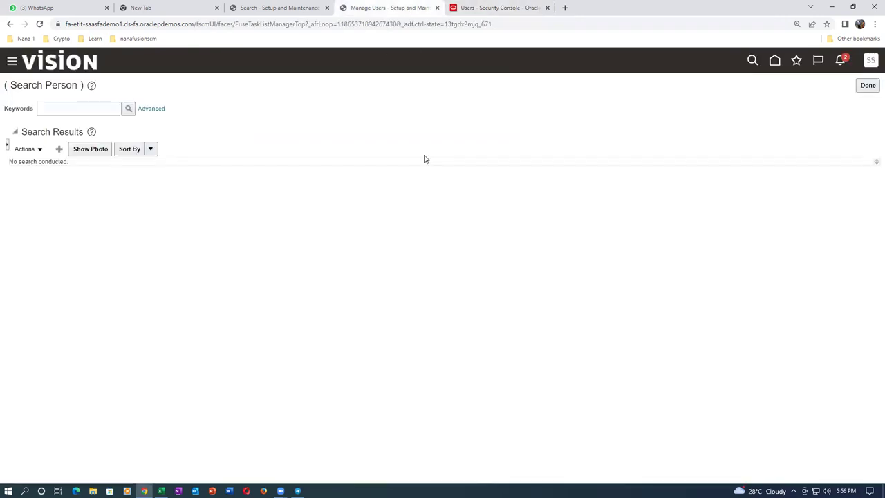
click(510, 10)
click(514, 127)
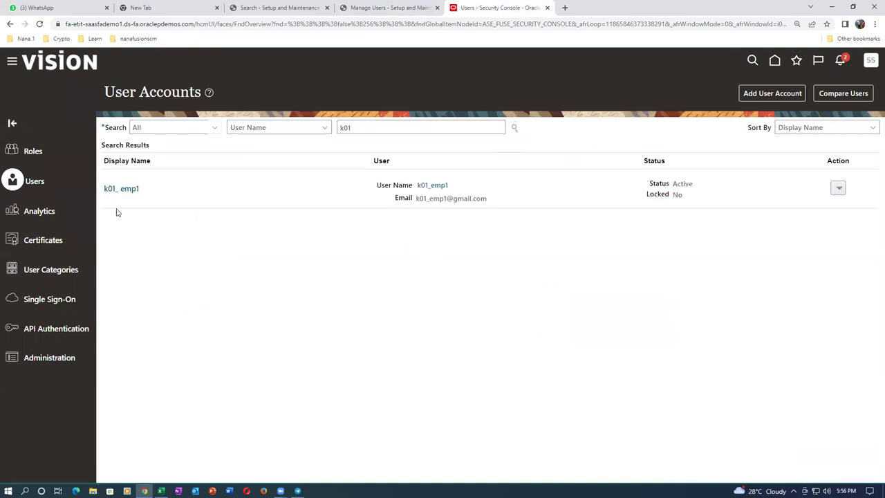
click(121, 188)
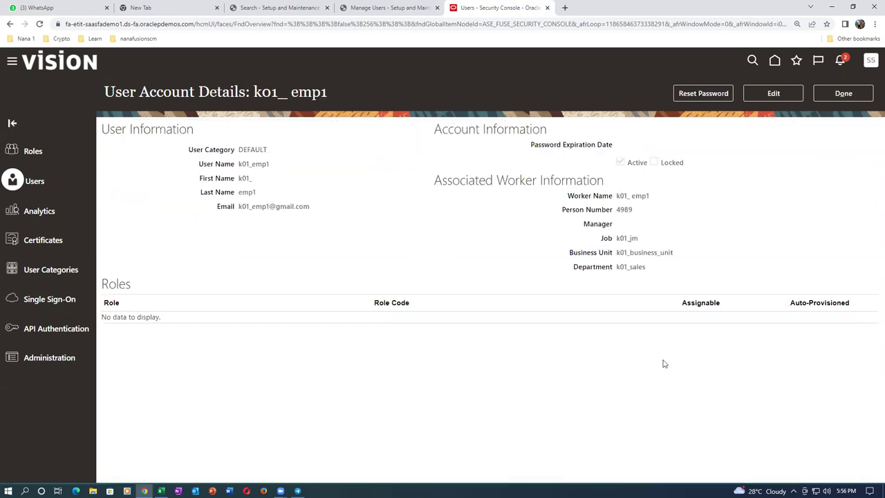
click(699, 96)
- Manually set and confirm a new password for the user, then edit the account
click(253, 245)
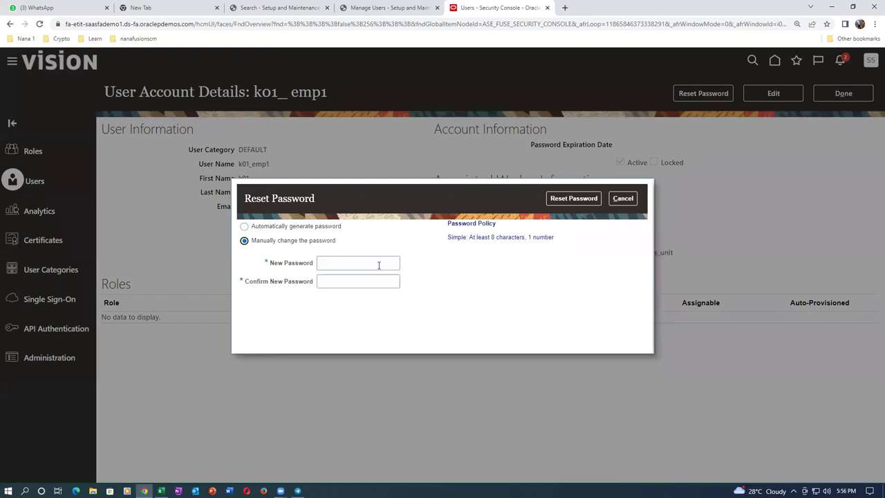
click(380, 264)
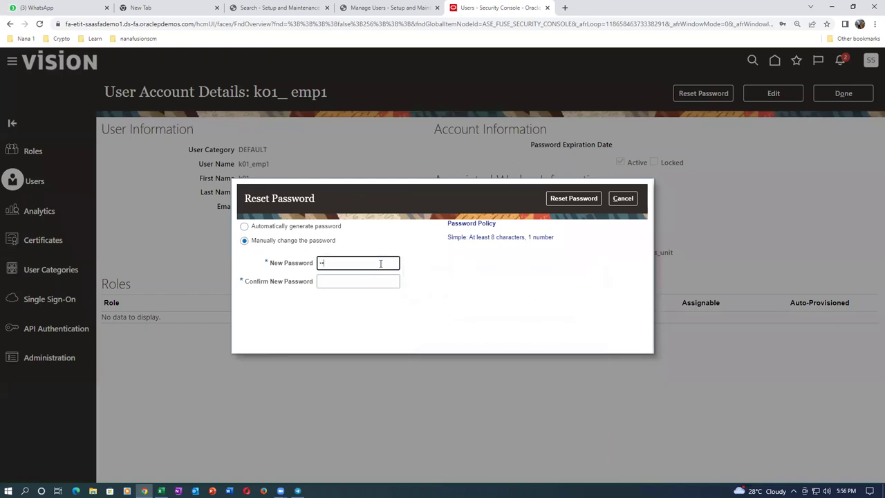
key(Tab)
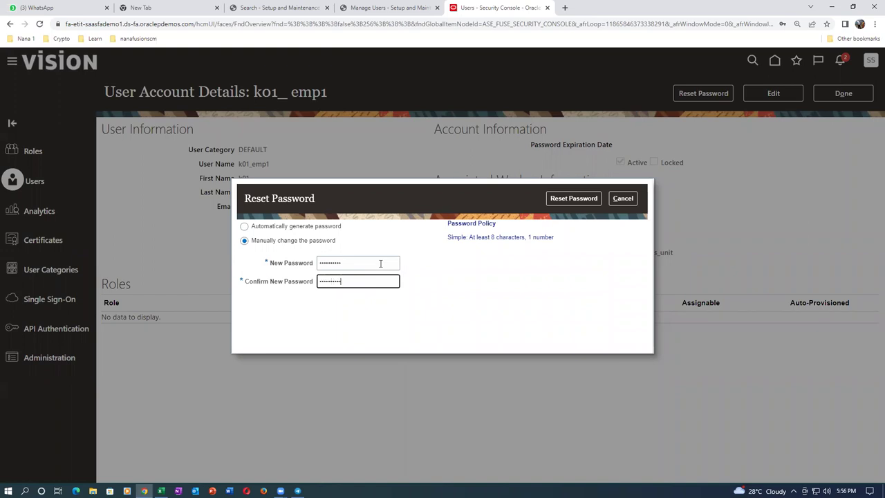
click(565, 199)
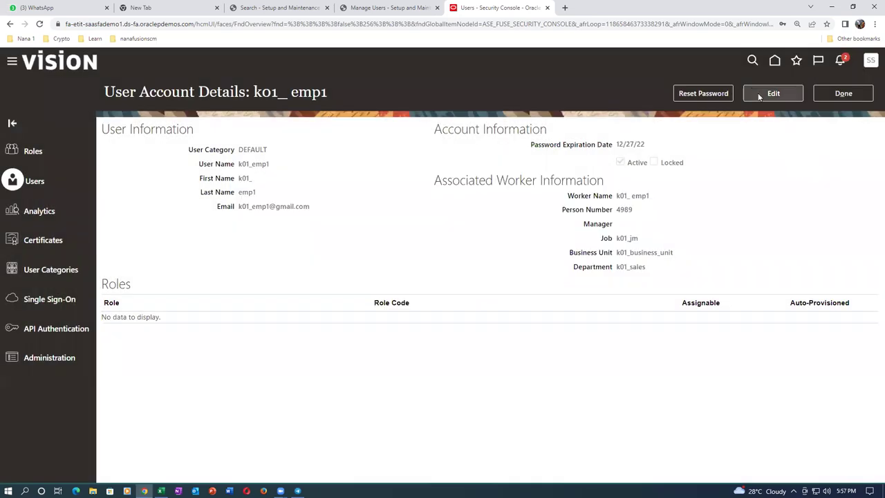
click(760, 93)
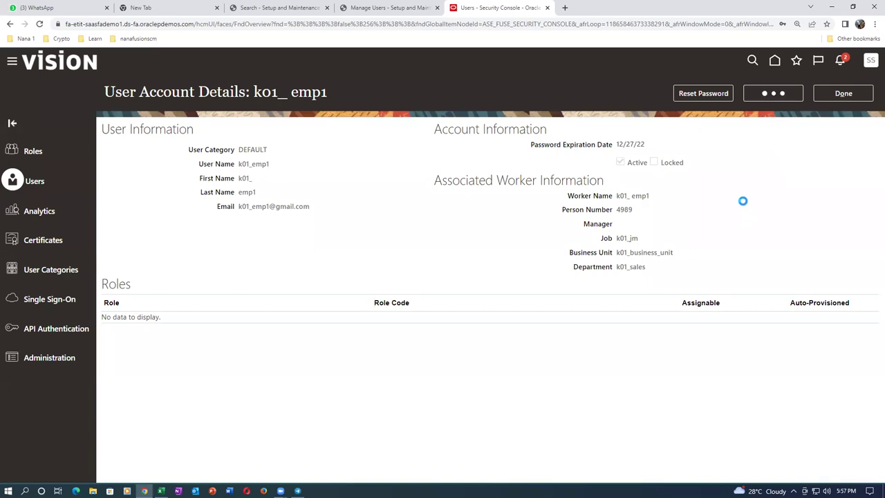
- Add the Application Implementation Consultant and IT Security Manager roles to the user
click(678, 322)
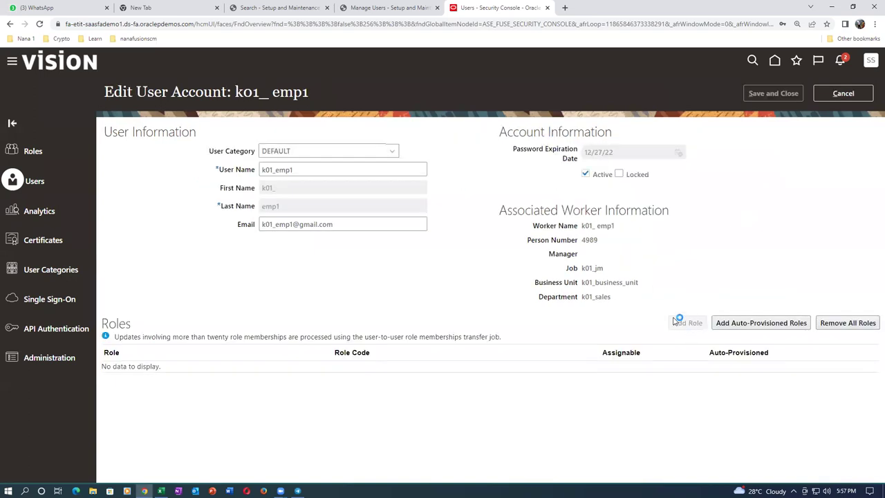
key(alt+Tab)
click(573, 292)
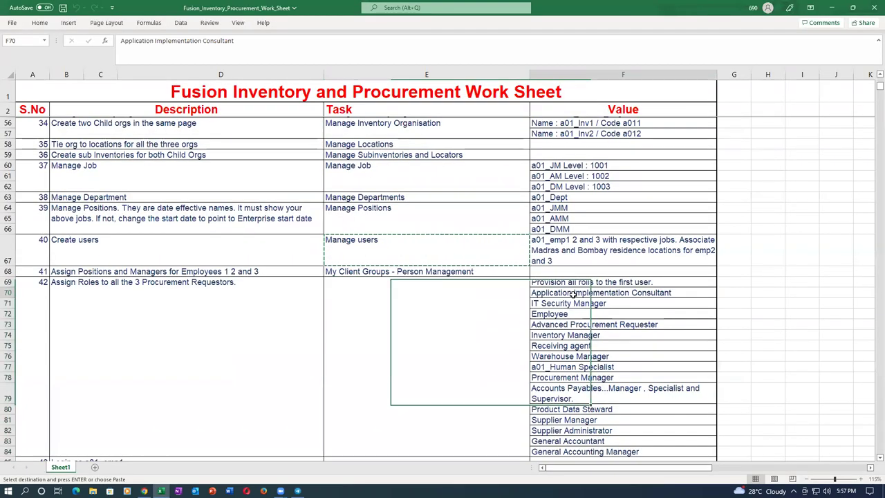
key(ctrl+c)
key(alt+Tab)
click(408, 163)
key(ctrl+v)
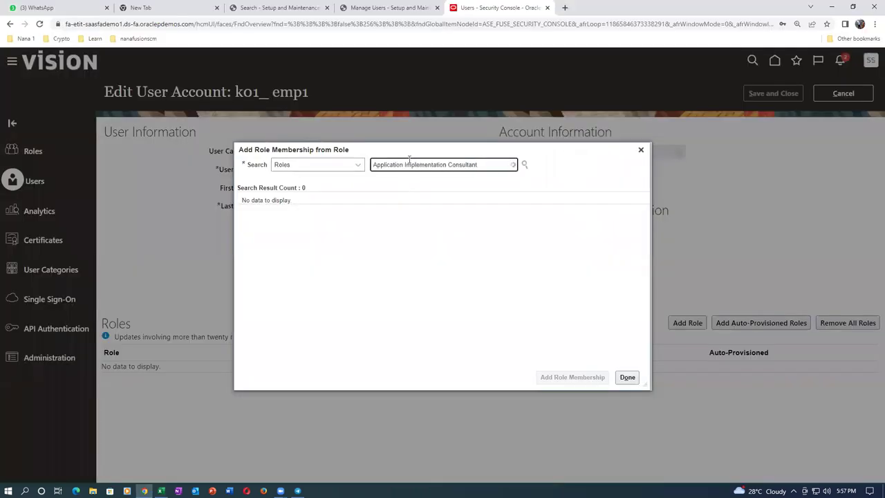
click(407, 190)
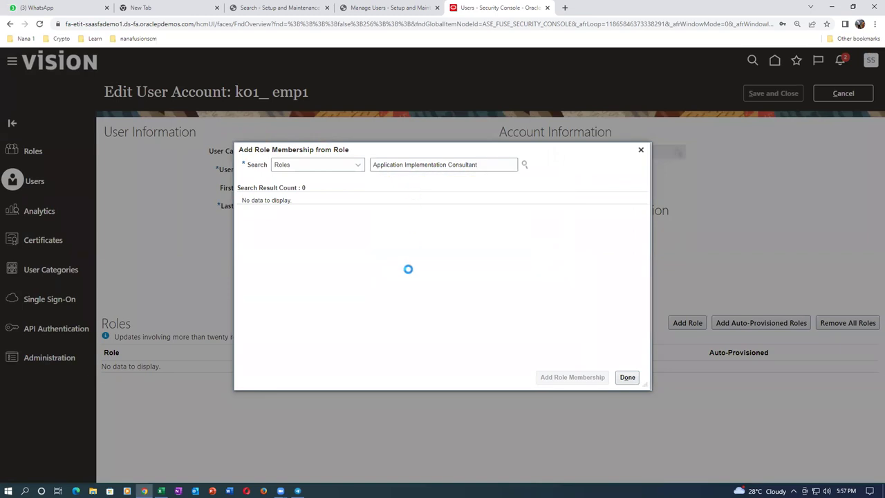
click(366, 210)
click(572, 376)
key(alt+Tab)
click(613, 304)
key(ctrl+c)
key(alt+Tab)
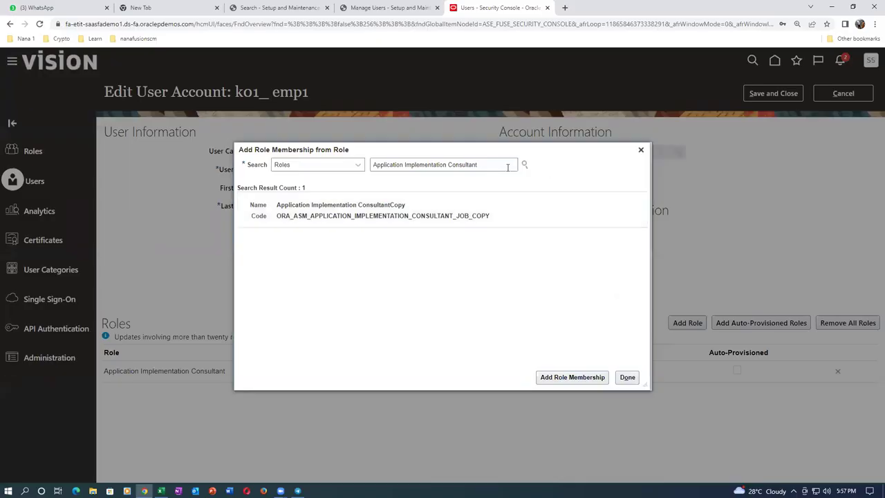
key(ctrl+a)
key(ctrl+v)
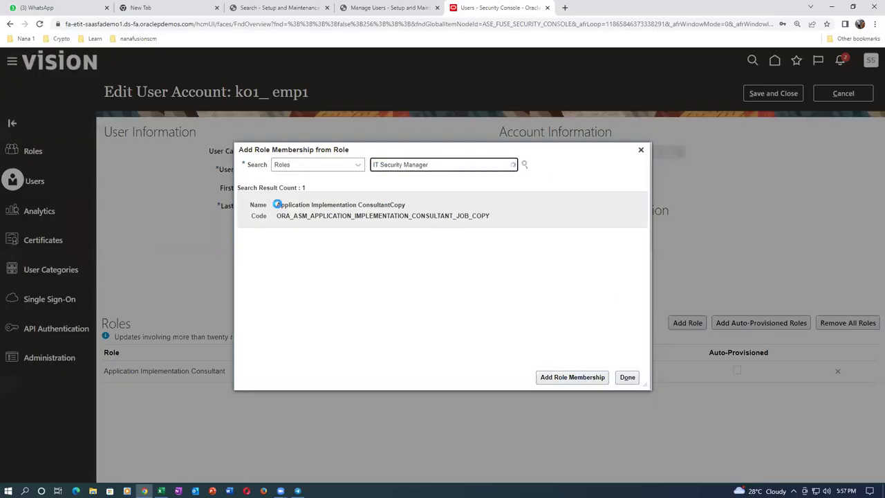
click(425, 186)
click(408, 222)
click(571, 377)
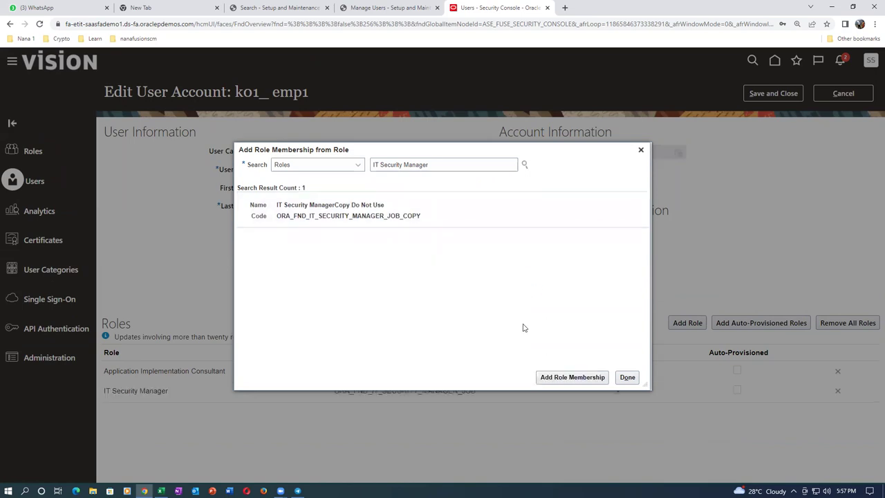
- Add the Employee and Advanced Procurement Requester roles to the user
key(alt+Tab)
click(558, 313)
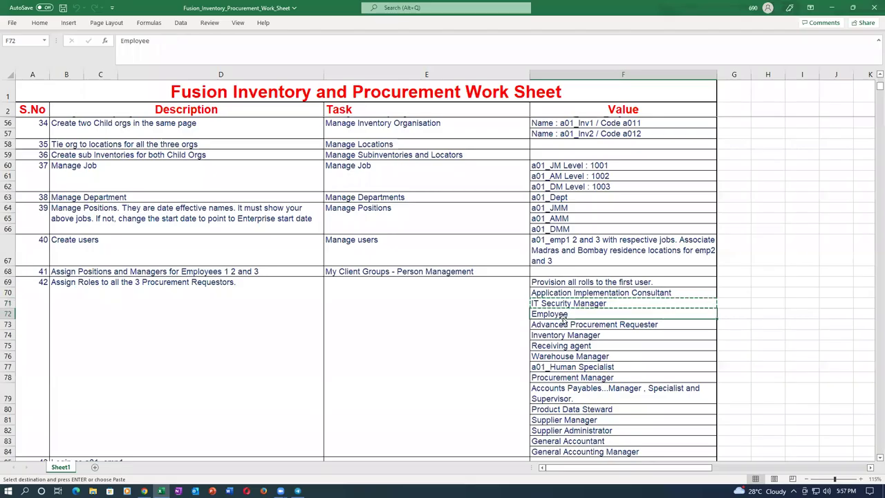
key(ctrl+c)
key(alt+Tab)
click(511, 164)
key(ctrl+a)
key(ctrl+v)
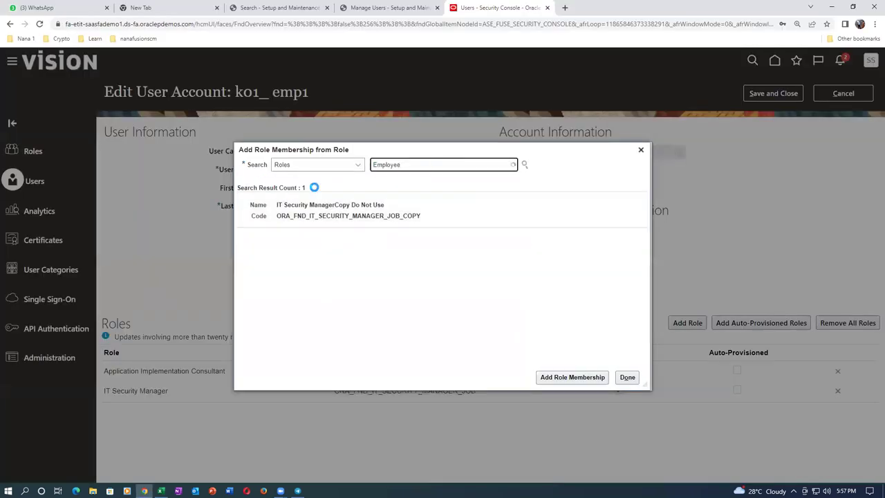
click(397, 185)
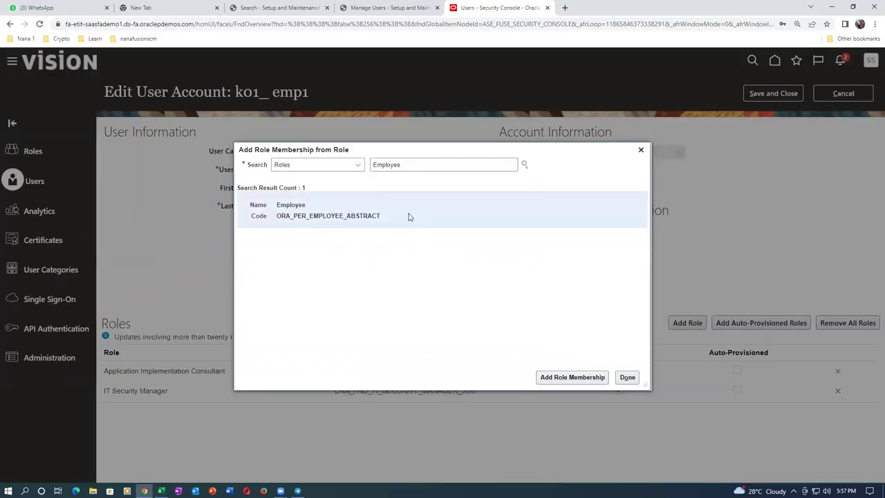
click(550, 377)
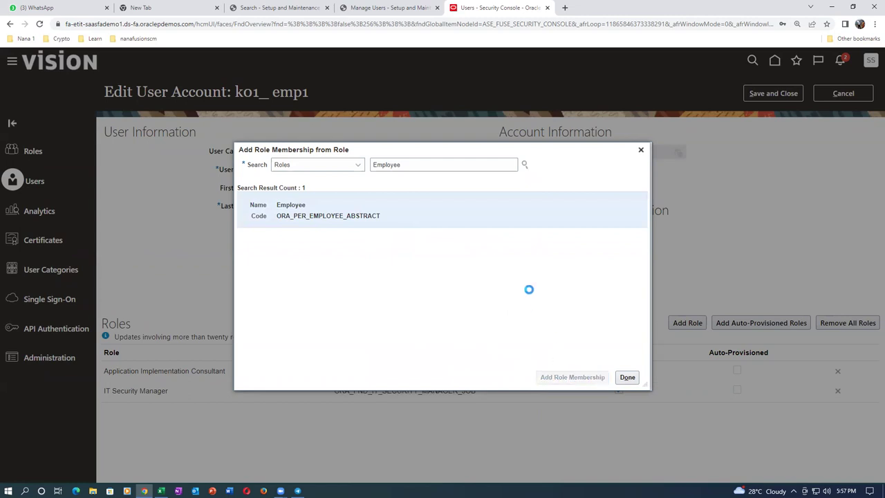
key(alt+Tab)
click(562, 324)
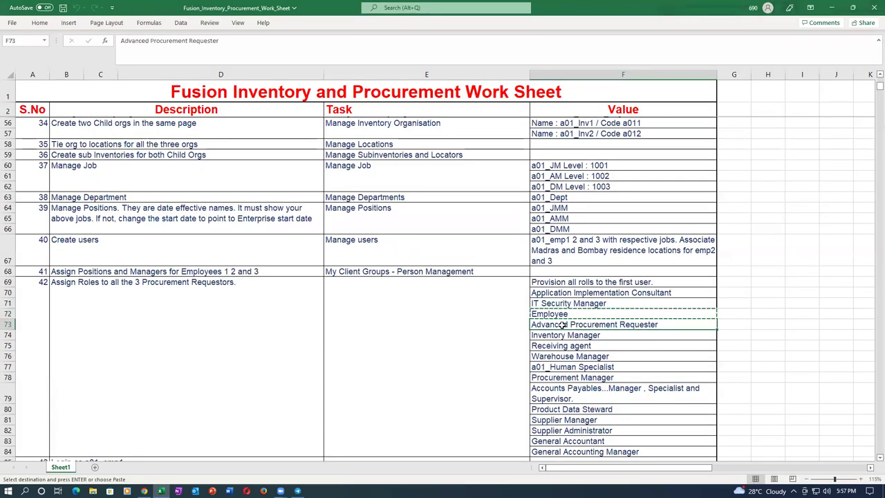
key(ctrl+c)
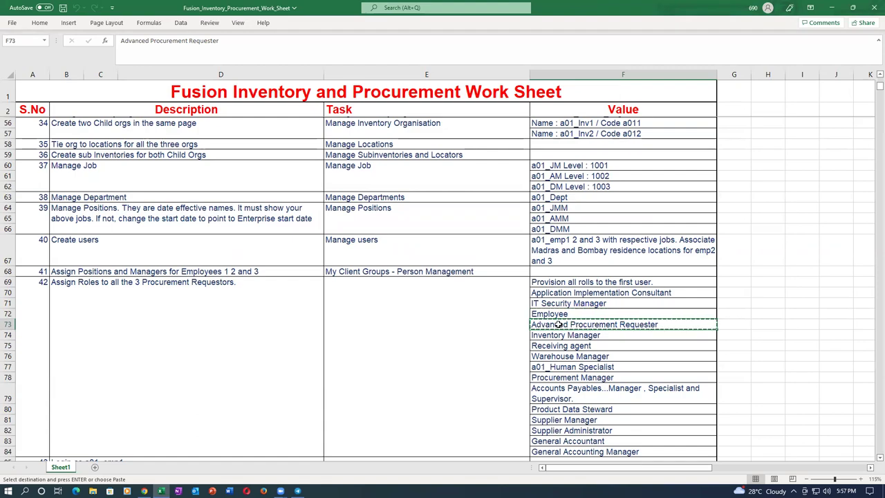
key(alt+Tab)
double_click(416, 164)
key(ctrl+v)
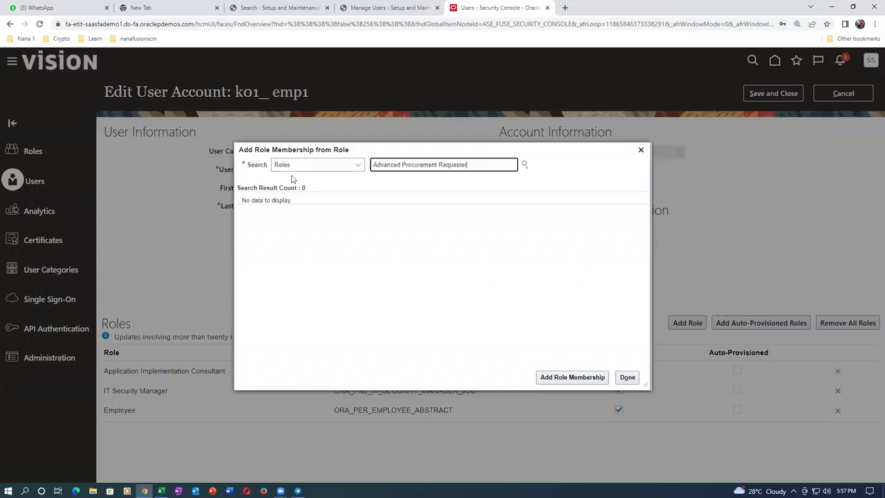
click(446, 186)
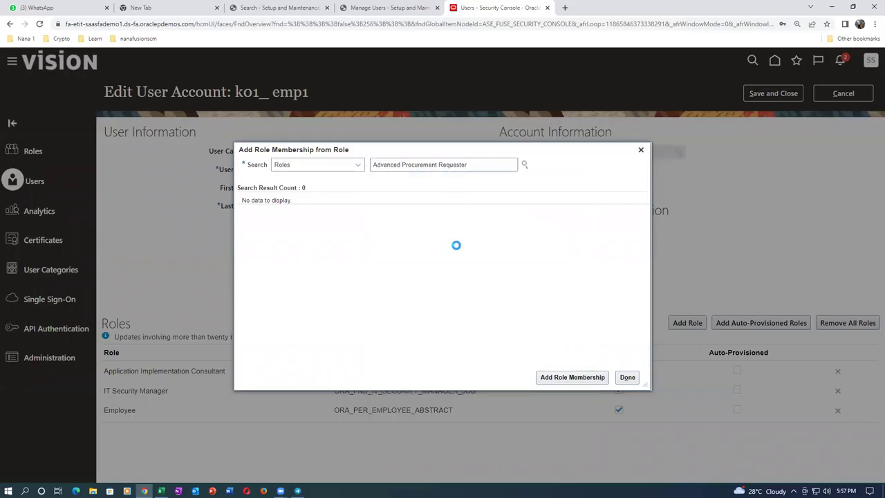
click(591, 379)
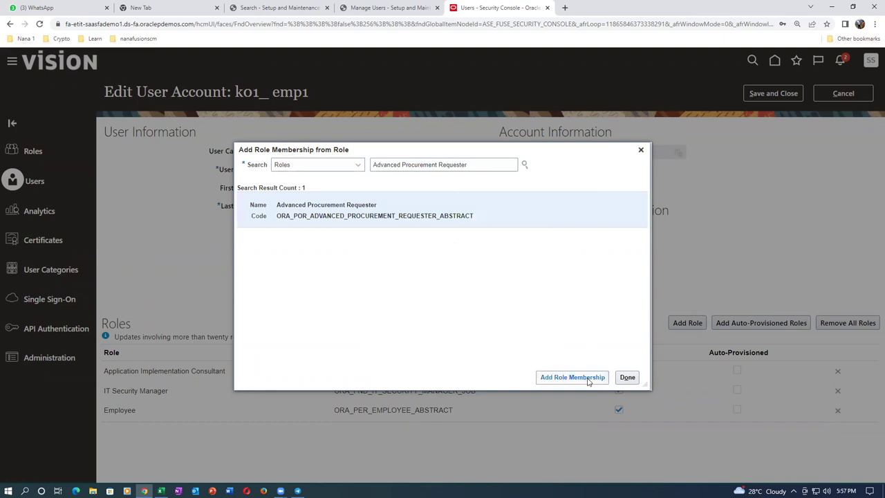
- Add the Inventory Manager and Receiving Agent roles to the user
click(577, 334)
key(ctrl+c)
key(alt+Tab)
key(ctrl+a)
key(ctrl+v)
key(Return)
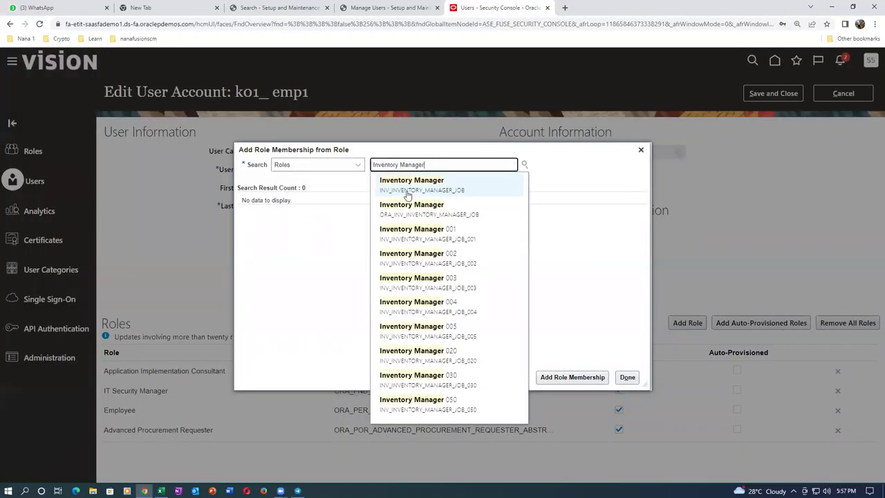
click(394, 205)
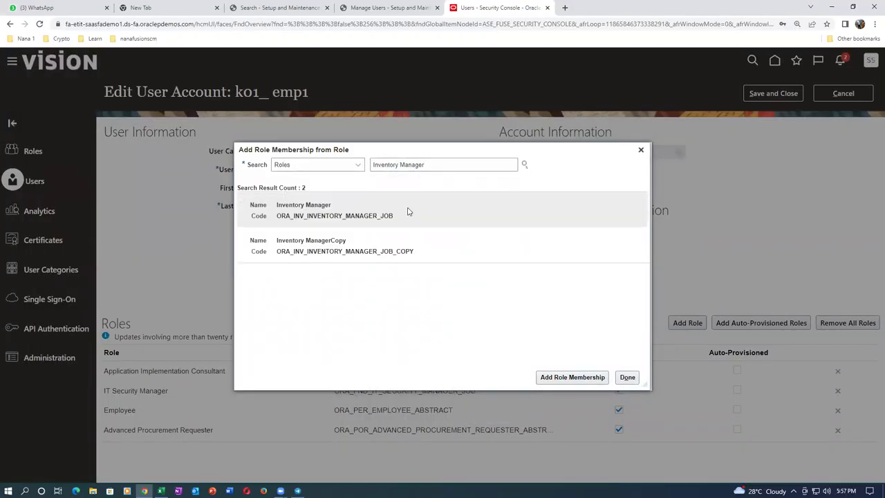
click(572, 378)
key(alt+Tab)
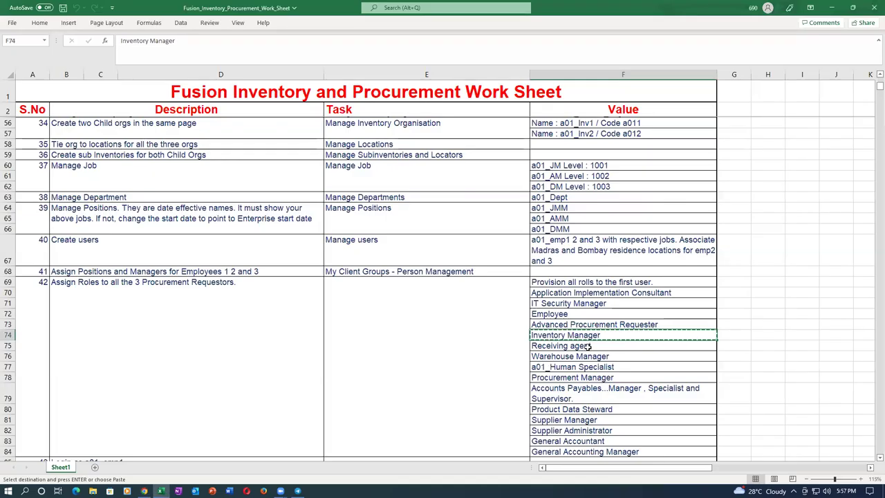
scroll(588, 346, down, 2)
click(575, 283)
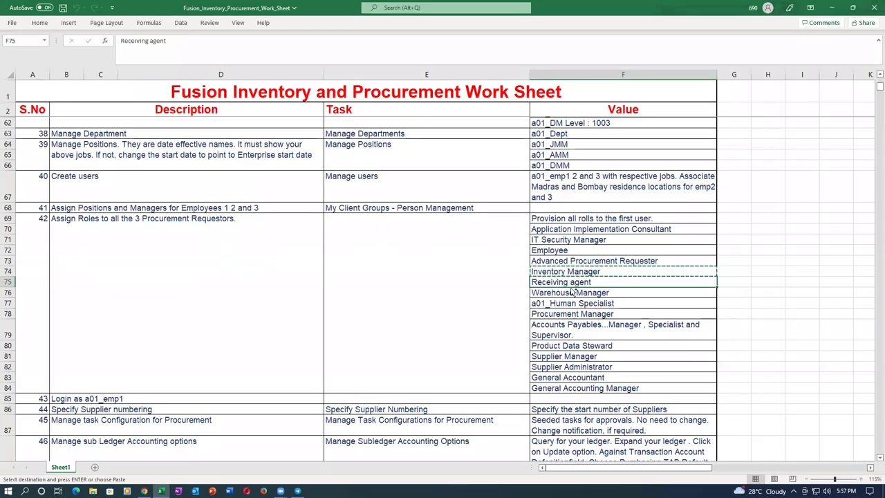
key(alt+Tab)
triple_click(435, 164)
key(ctrl+v)
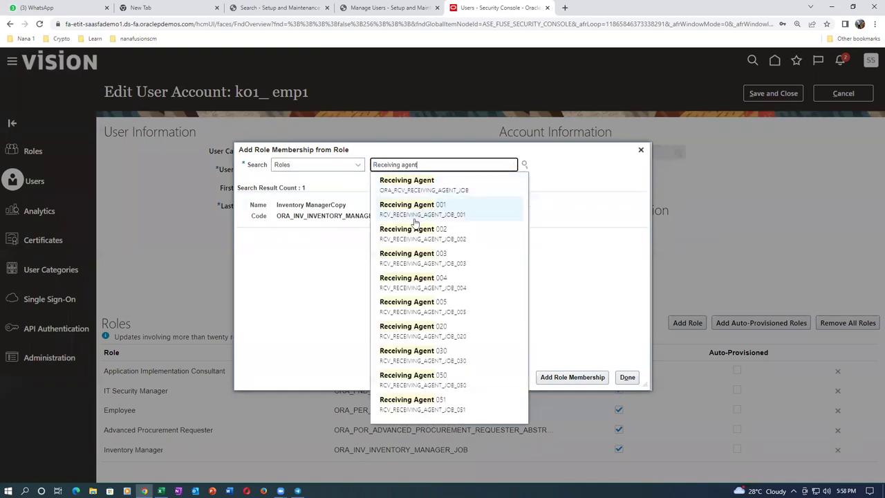
click(415, 186)
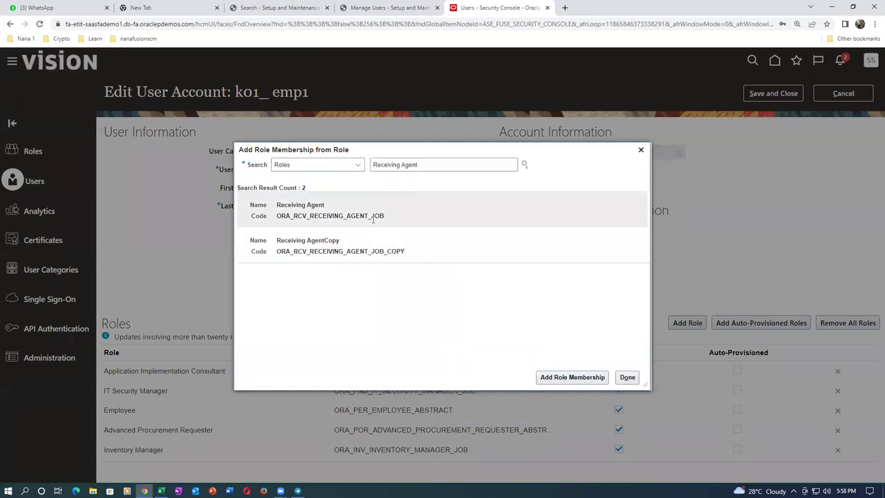
click(564, 377)
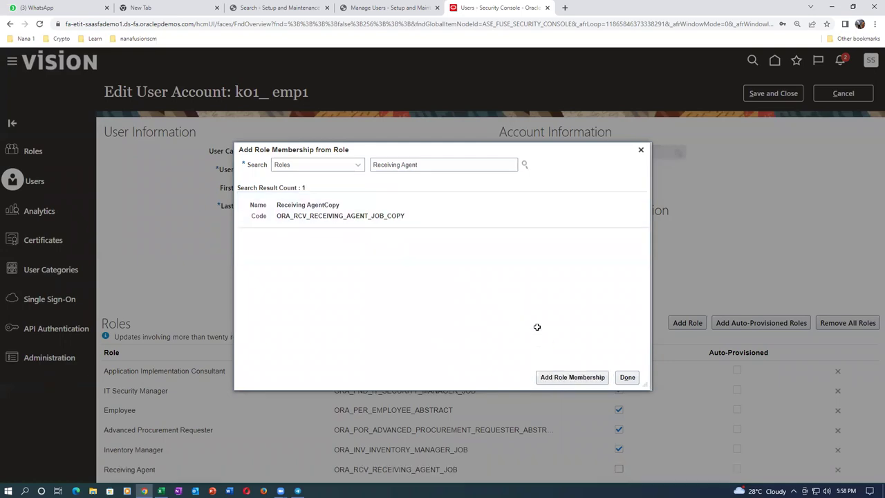
- Add the Warehouse Manager role, copied from the worksheet, to the user
key(alt+Tab)
key(Down)
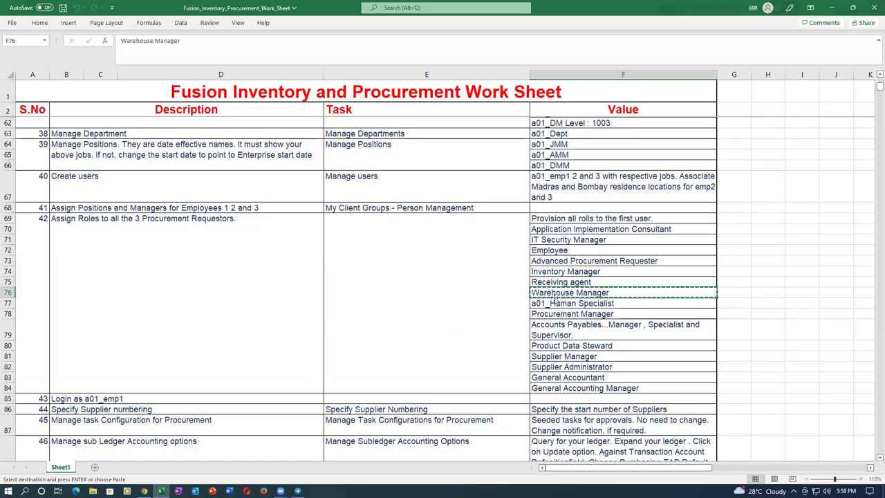
key(alt+Tab)
triple_click(426, 164)
key(ctrl+v)
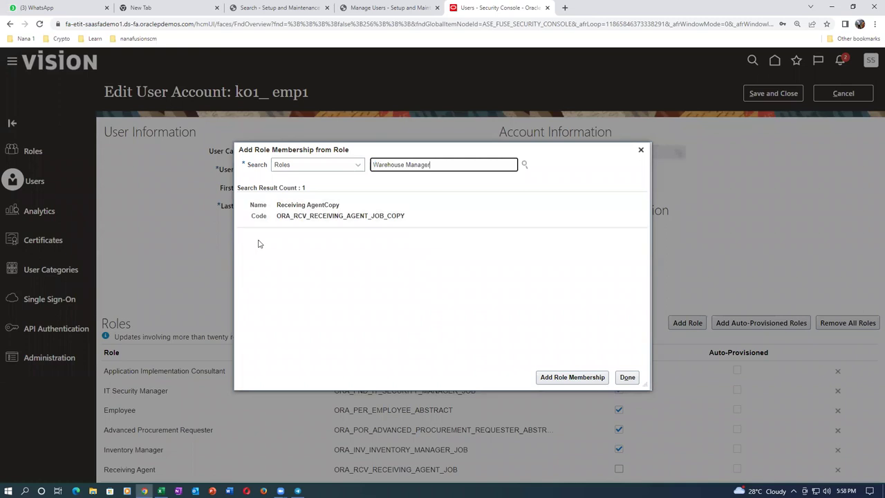
click(415, 206)
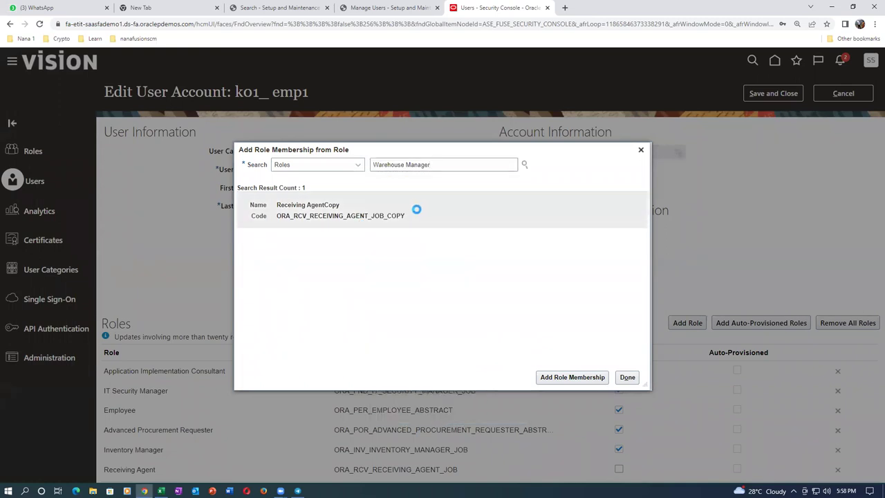
click(571, 377)
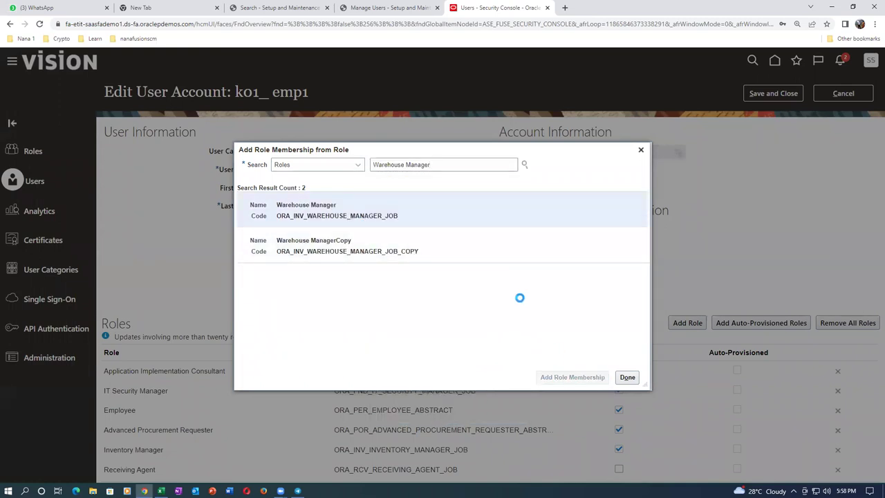
- Pick the a01_Human Specialist entry in the worksheet and clear the role search for it
key(alt+Tab)
click(549, 302)
key(alt+Tab)
triple_click(438, 166)
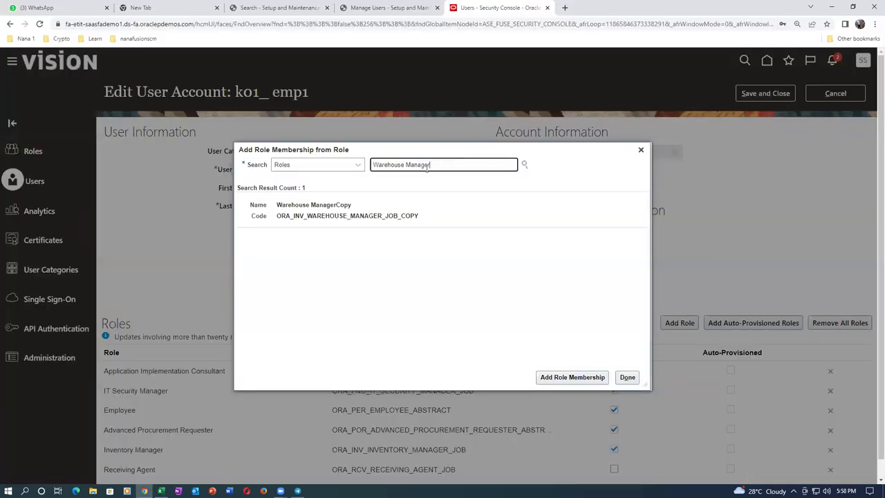
- Add the Human Resource Specialist role to the user
text(human reso)
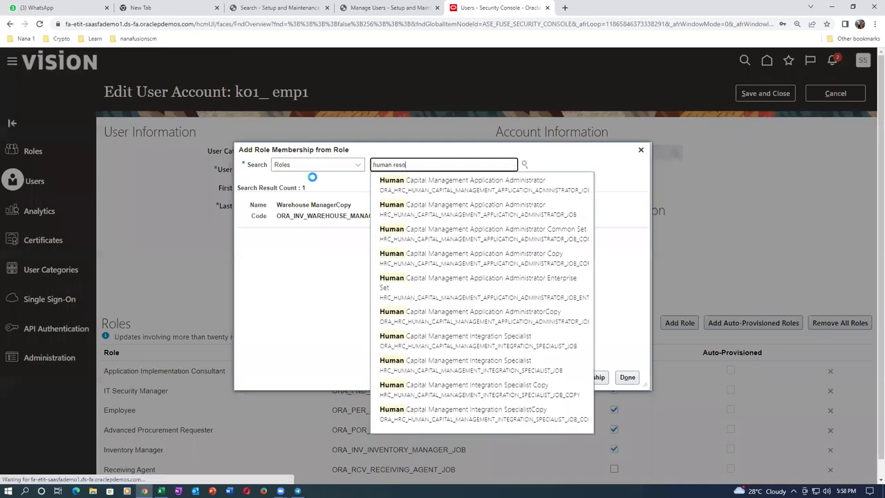
text(ce s)
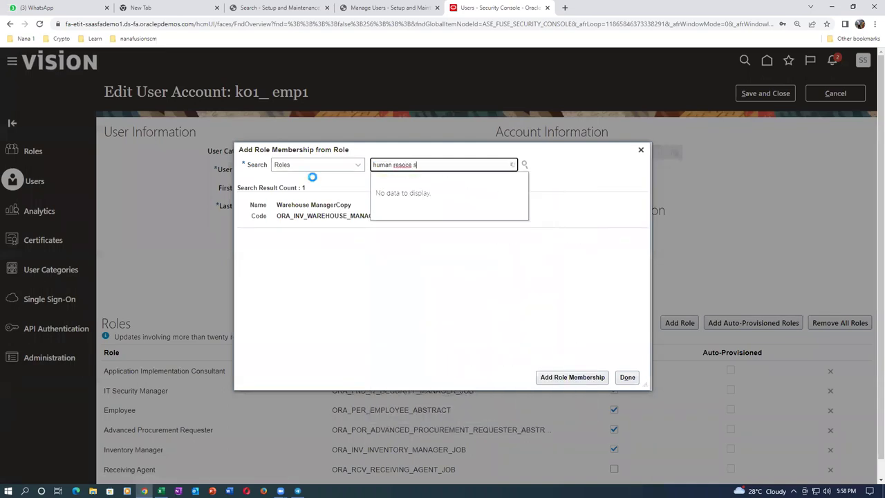
key(BackSpace)
key(BackSpace)
key(BackSpace)
key(BackSpace)
text(u)
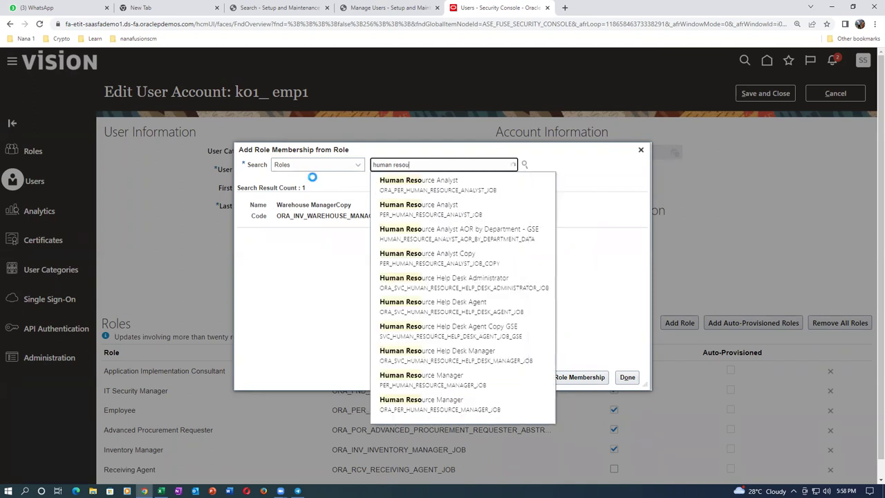
text(rce sp)
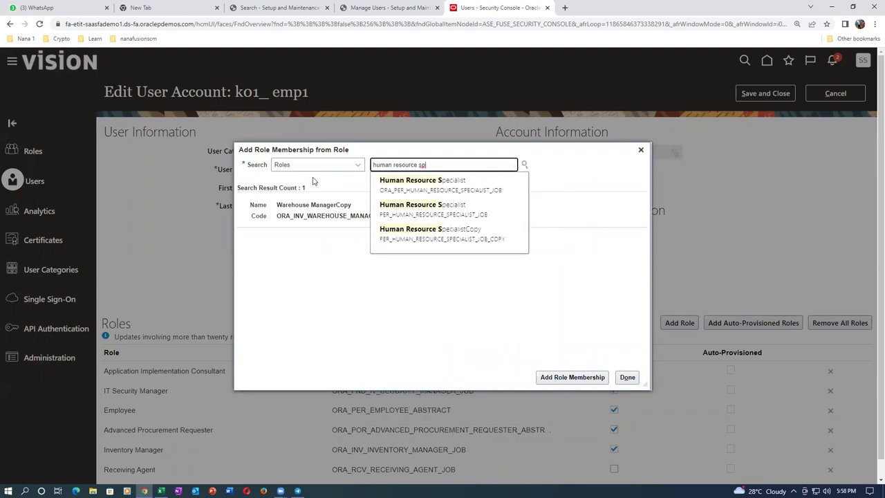
click(419, 185)
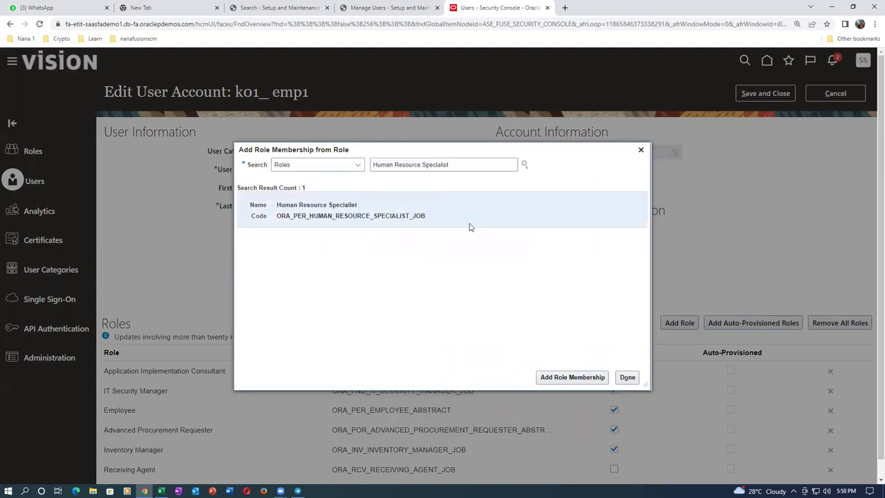
click(572, 377)
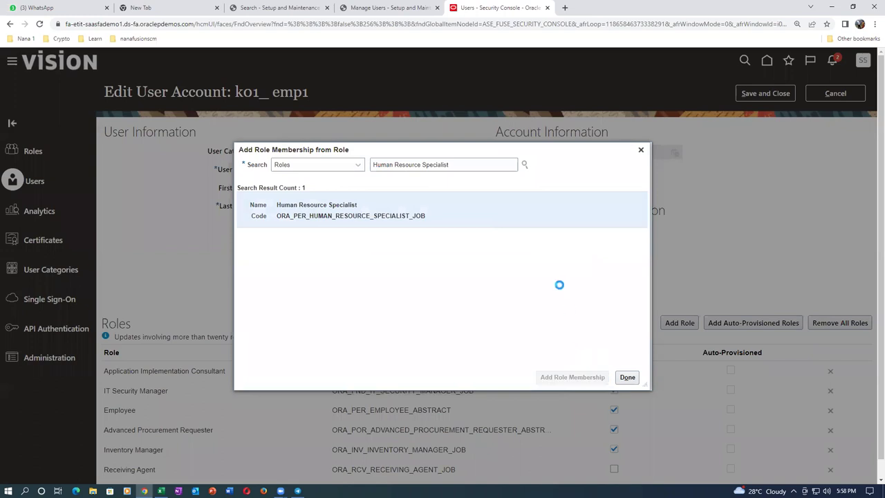
- Add the Procurement Manager role, copying its name from the worksheet
key(alt+Tab)
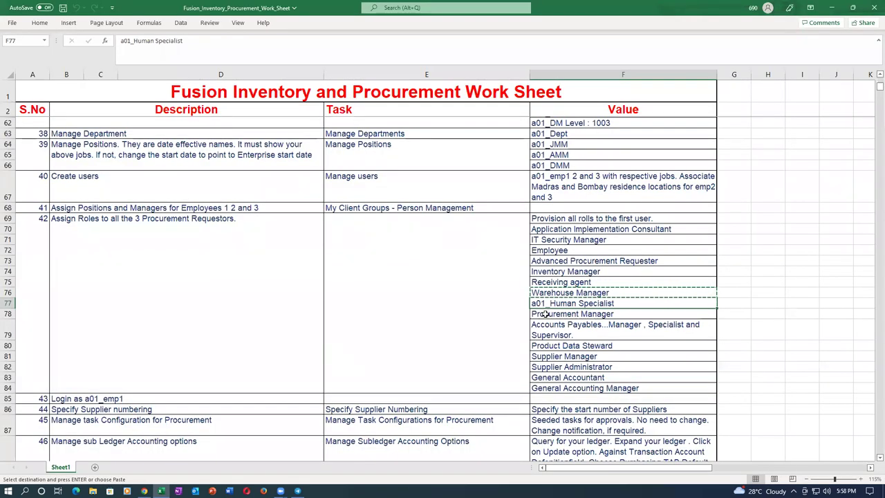
click(541, 315)
key(ctrl+c)
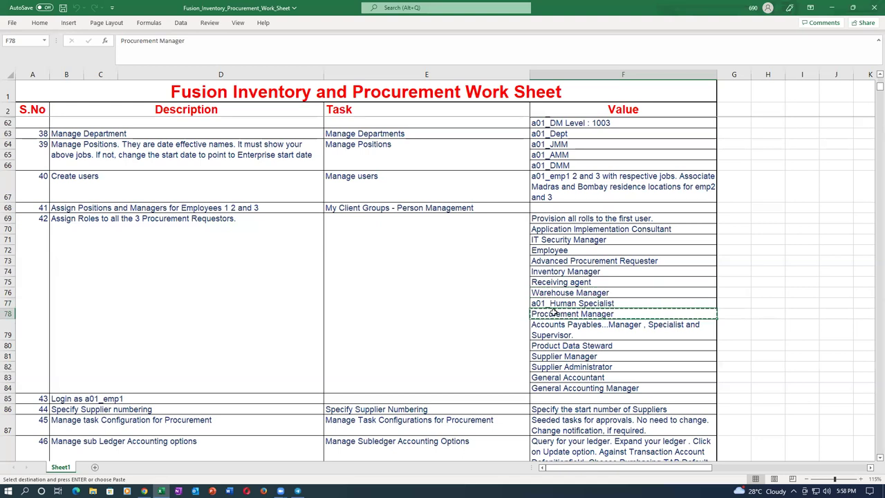
key(alt+Tab)
triple_click(462, 164)
key(ctrl+v)
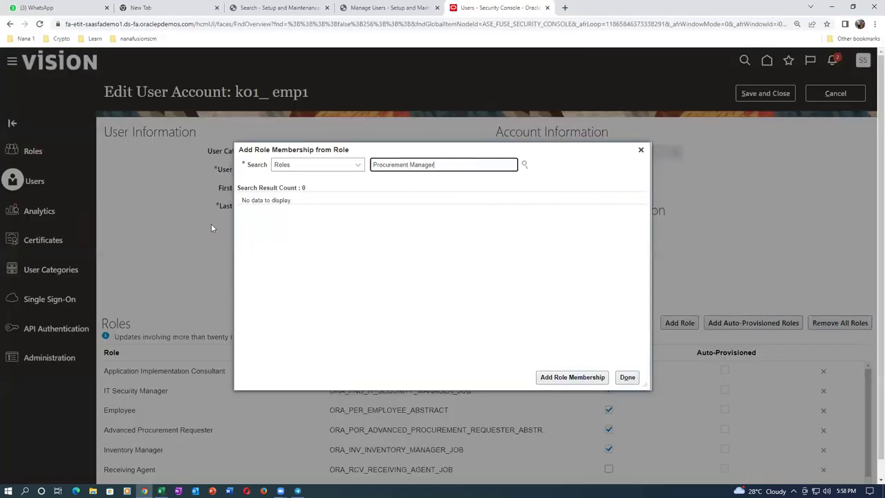
click(387, 184)
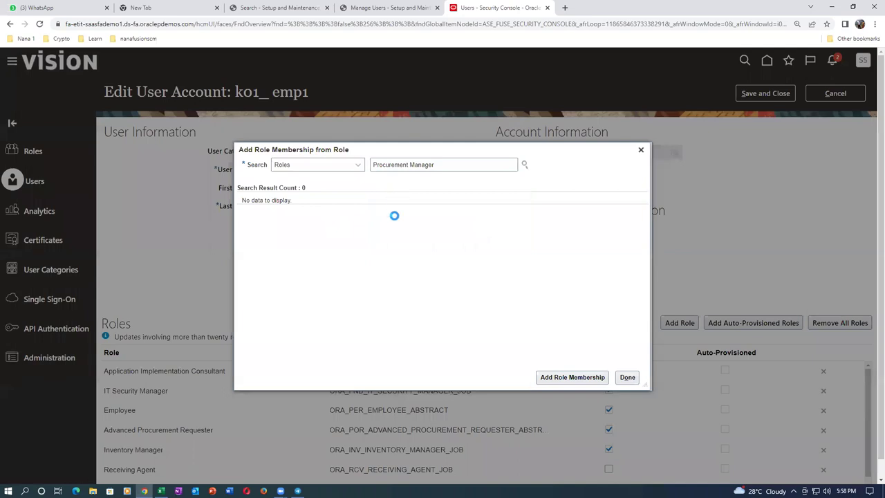
click(572, 377)
- Add the Product Data Steward role from the worksheet list
key(alt+Tab)
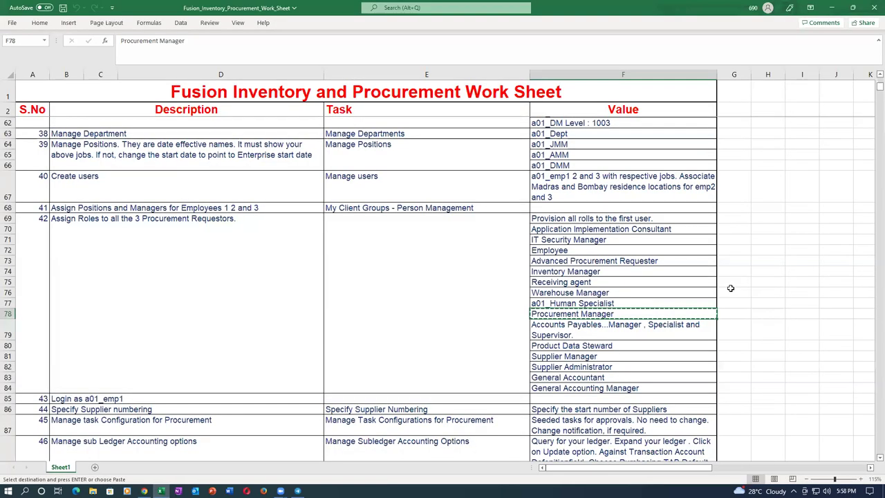
scroll(691, 283, down, 2)
click(591, 265)
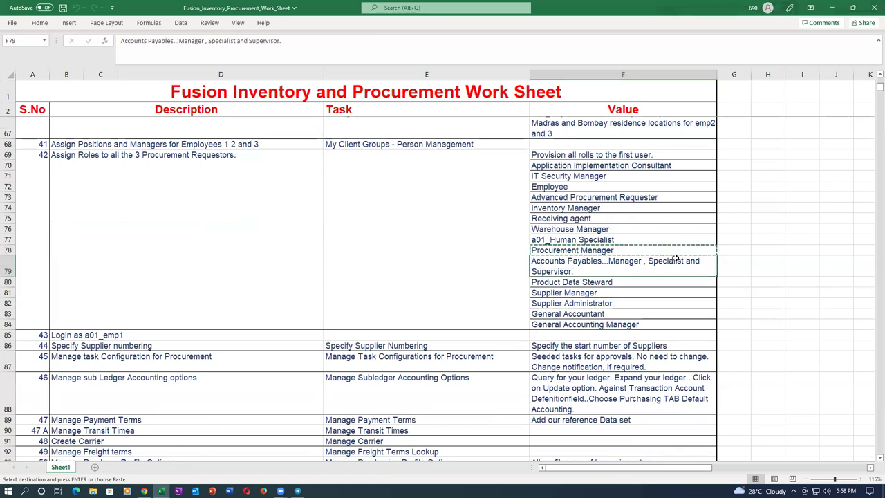
click(662, 283)
key(ctrl+c)
key(alt+Tab)
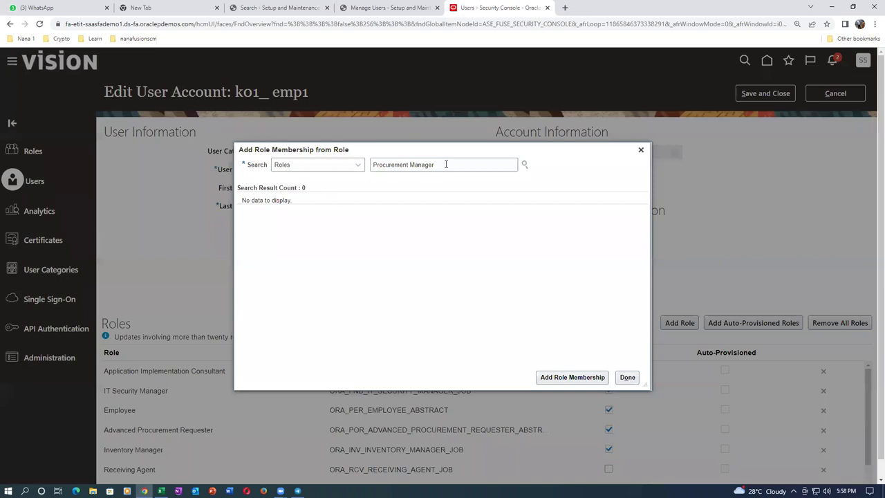
triple_click(446, 163)
key(ctrl+v)
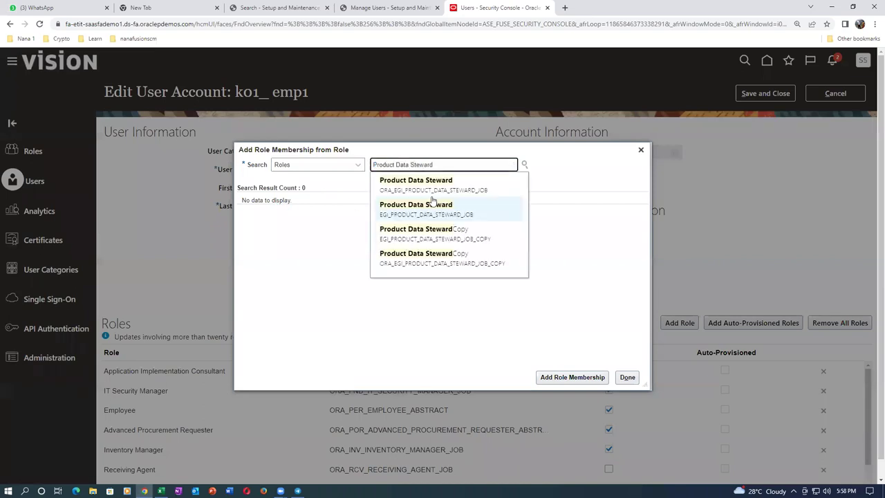
click(434, 201)
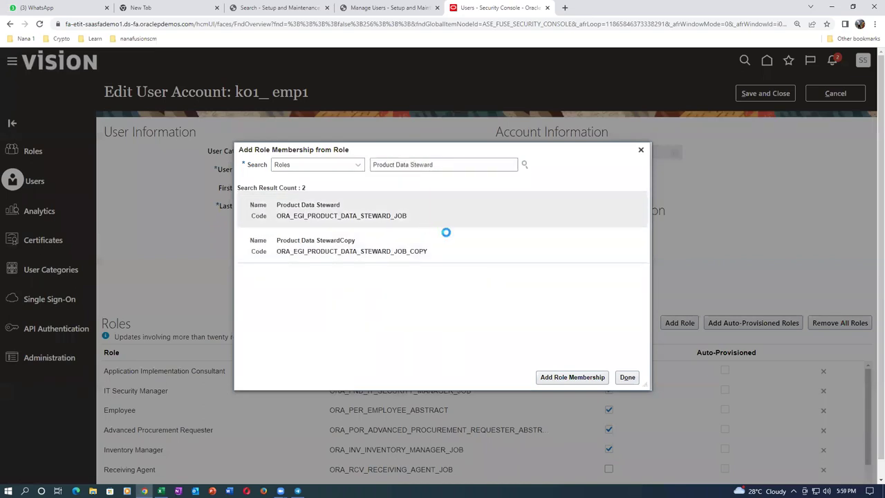
click(555, 377)
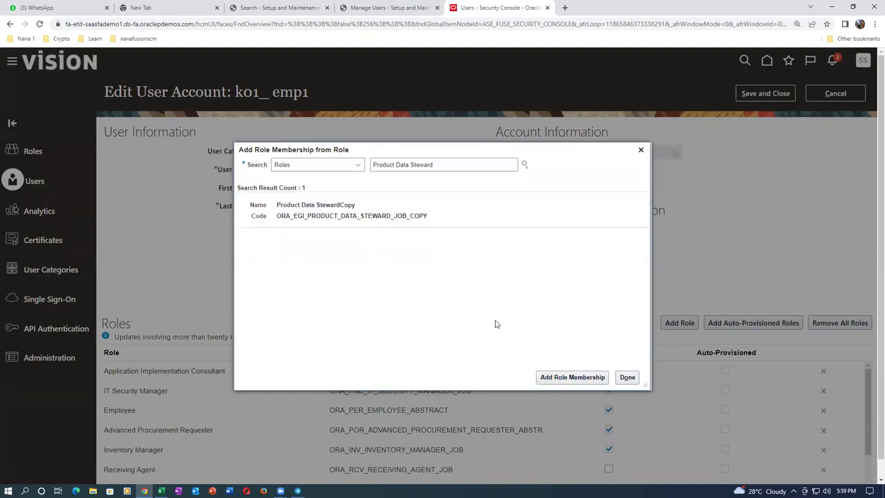
- Add the Supplier Manager role to the user
key(alt+Tab)
click(555, 292)
key(ctrl+c)
key(alt+Tab)
triple_click(465, 168)
key(ctrl+v)
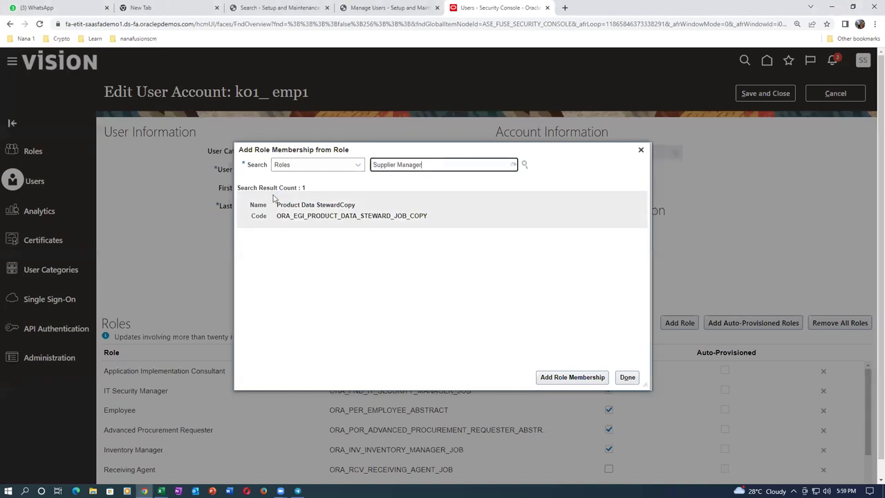
click(405, 185)
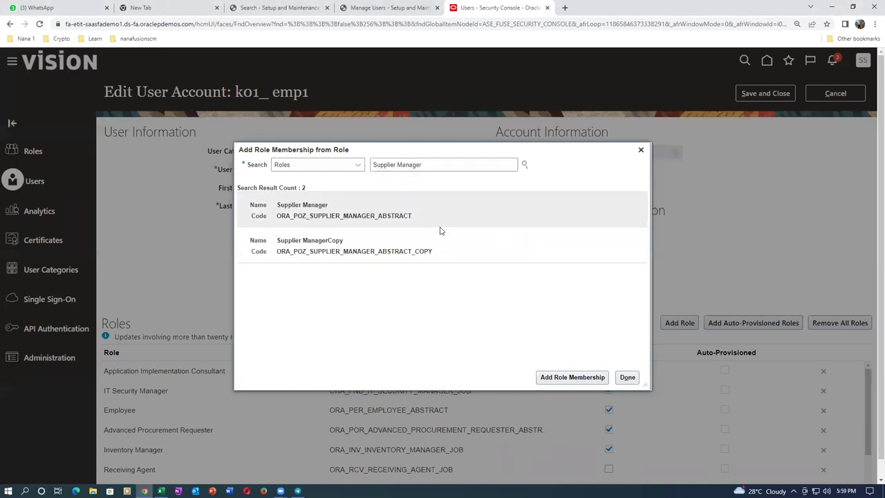
click(568, 379)
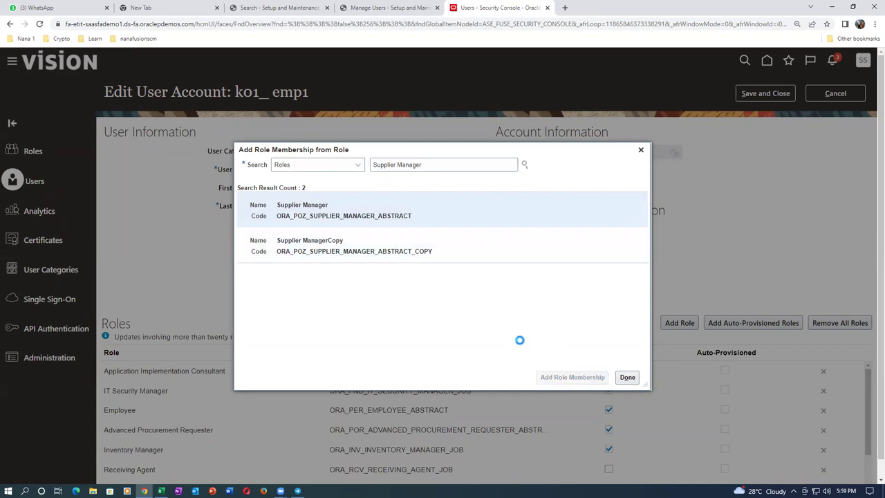
- Add the Supplier Administrator role to the user
key(alt+Tab)
click(543, 304)
key(ctrl+c)
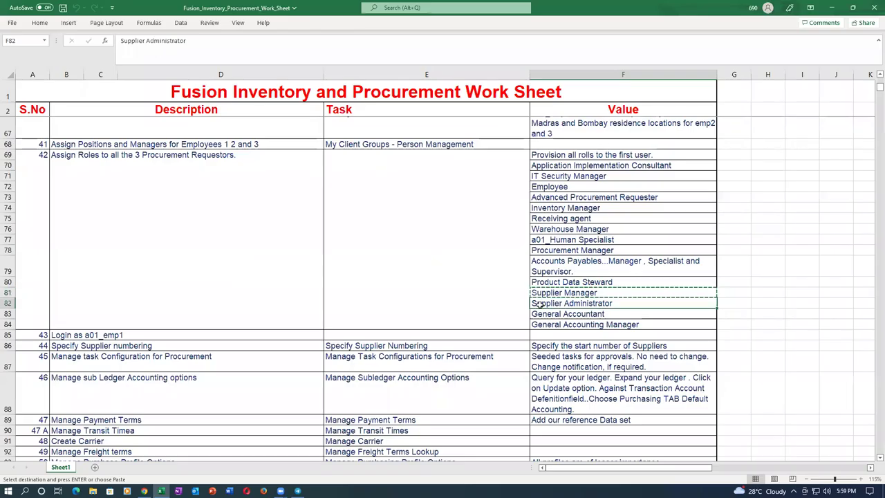
key(alt+Tab)
key(ctrl+a)
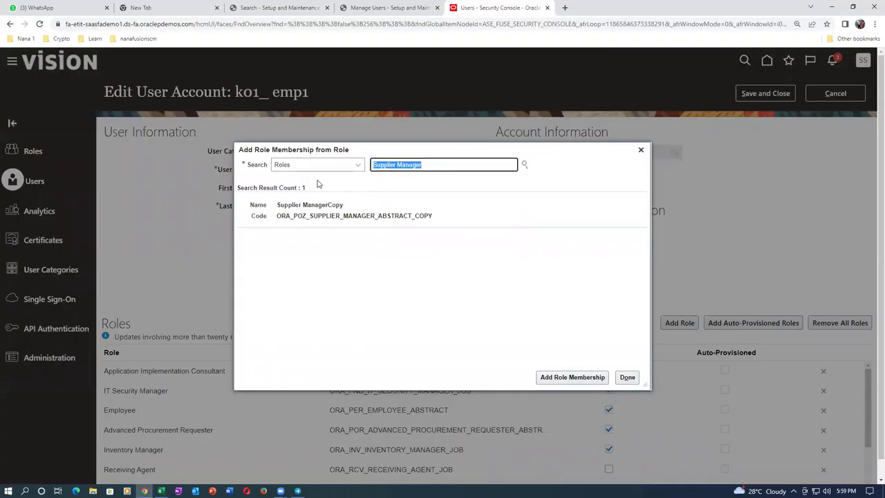
key(ctrl+v)
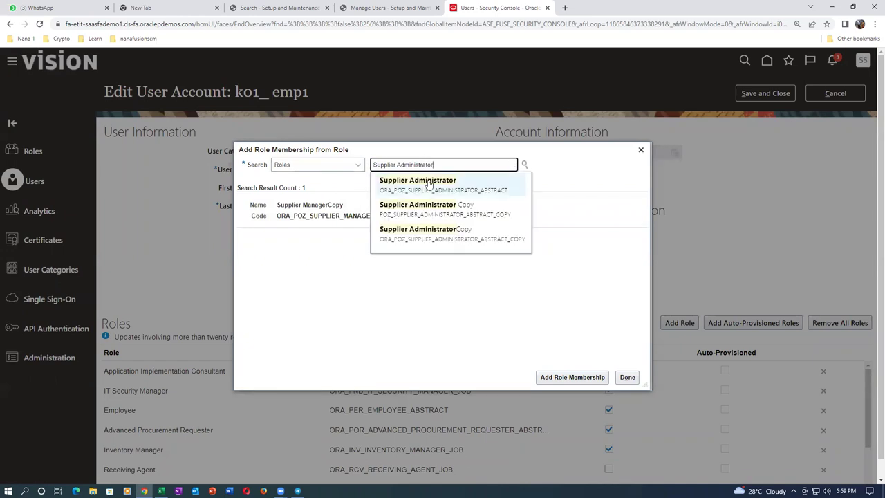
click(428, 182)
click(556, 377)
- Add the General Accountant role to the user
key(alt+Tab)
click(579, 313)
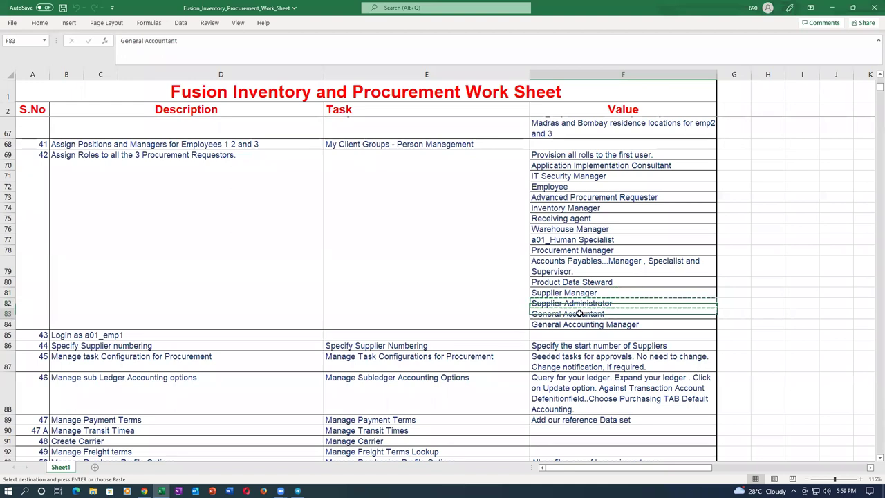
key(ctrl+c)
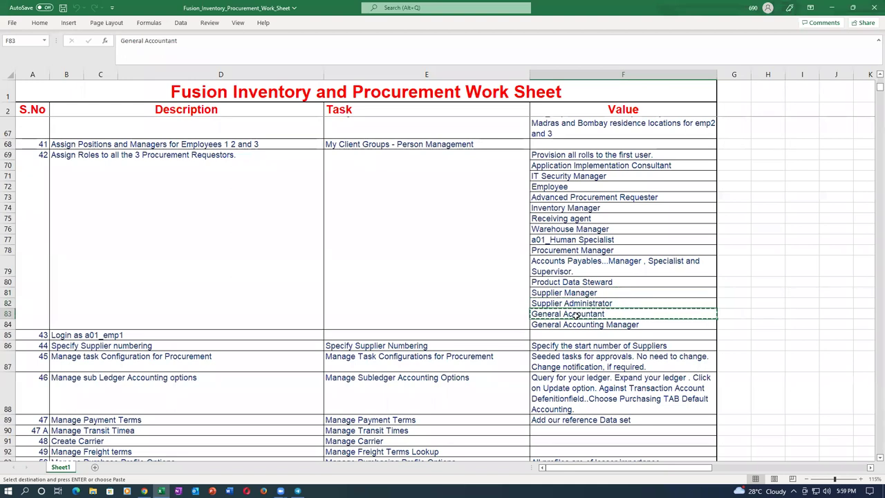
key(alt+Tab)
key(ctrl+a)
key(ctrl+v)
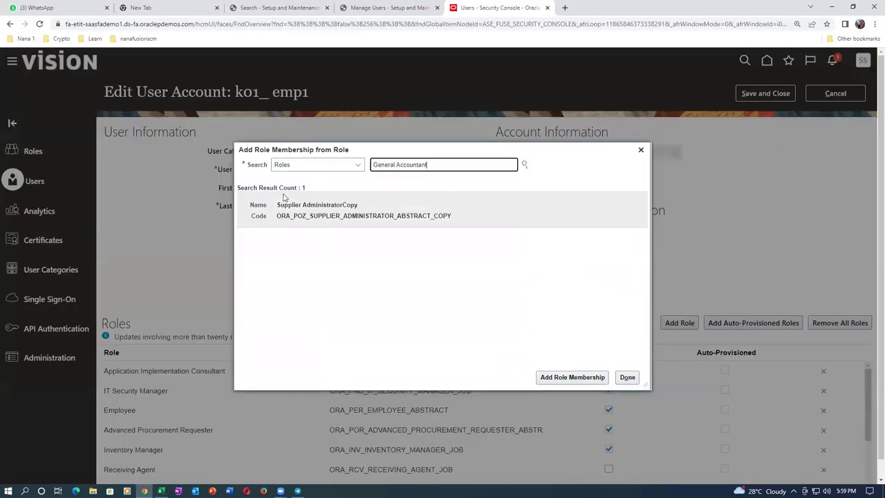
click(421, 212)
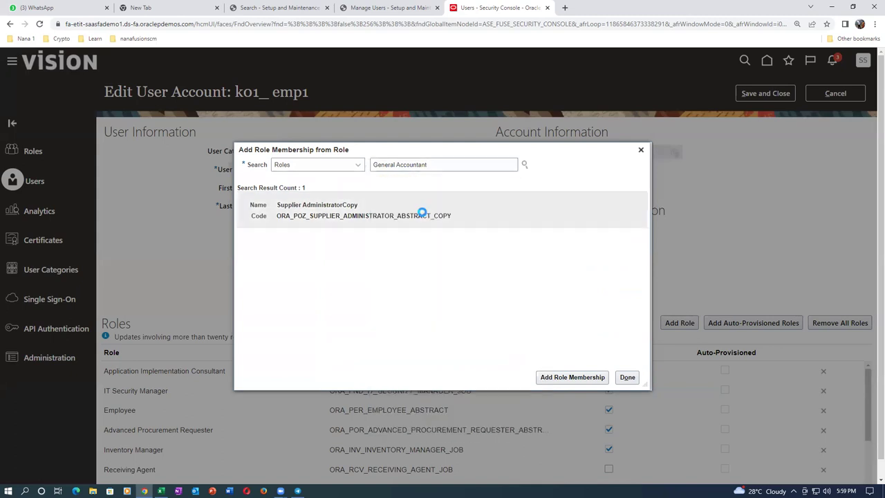
click(559, 379)
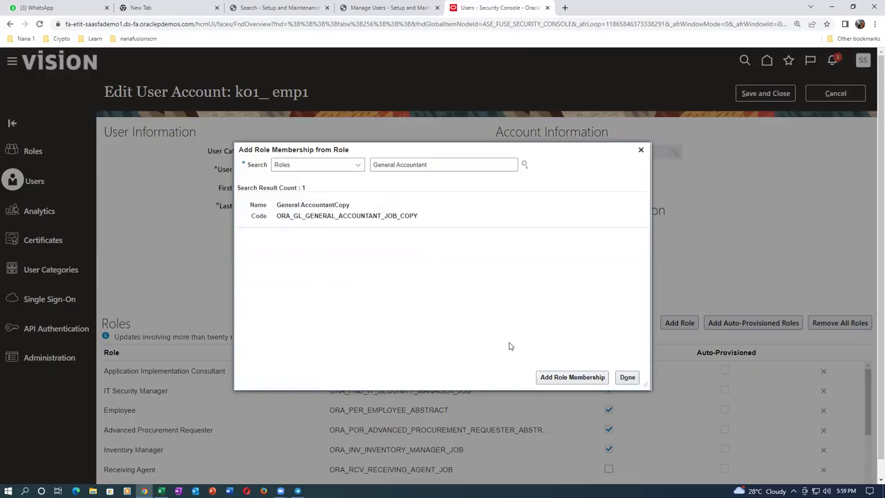
- Add the General Accounting Manager role, finish, and save the user account
key(alt+Tab)
click(570, 327)
key(ctrl+c)
key(alt+Tab)
key(ctrl+a)
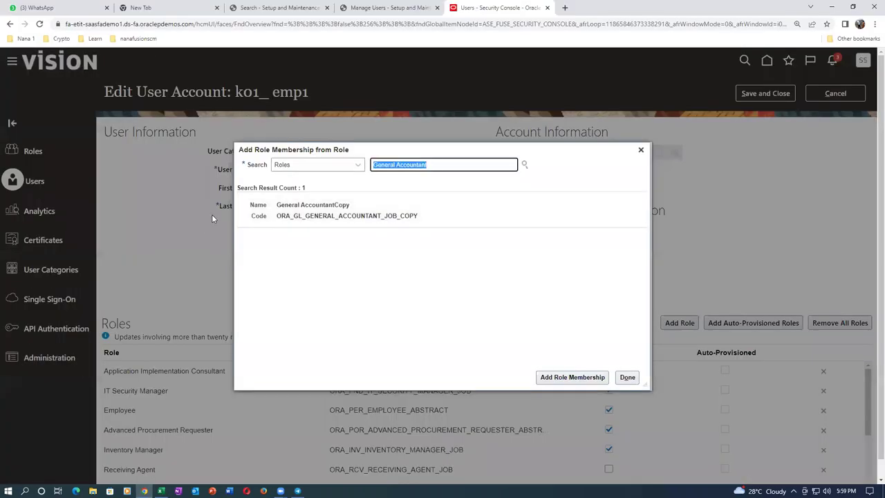
key(ctrl+v)
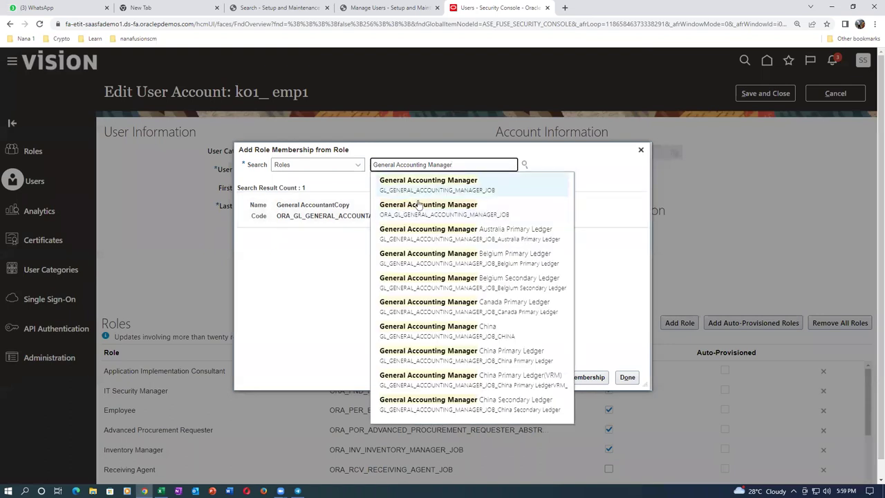
click(418, 205)
click(580, 375)
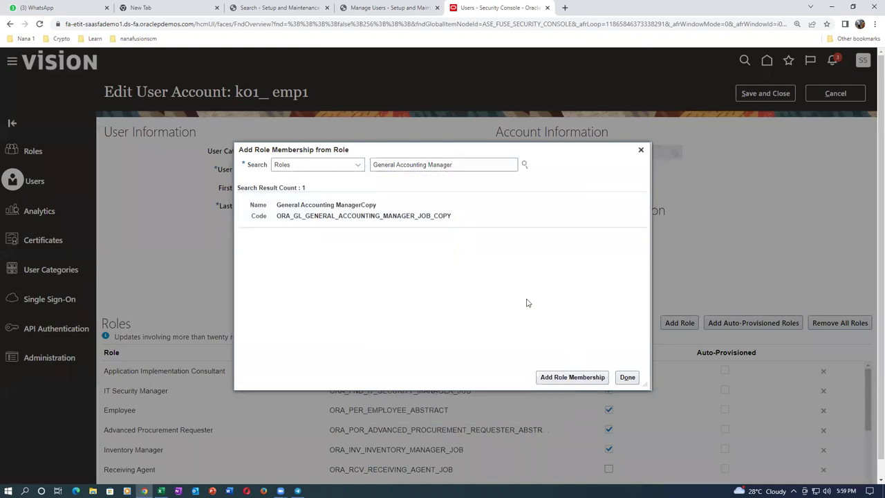
click(627, 377)
click(761, 96)
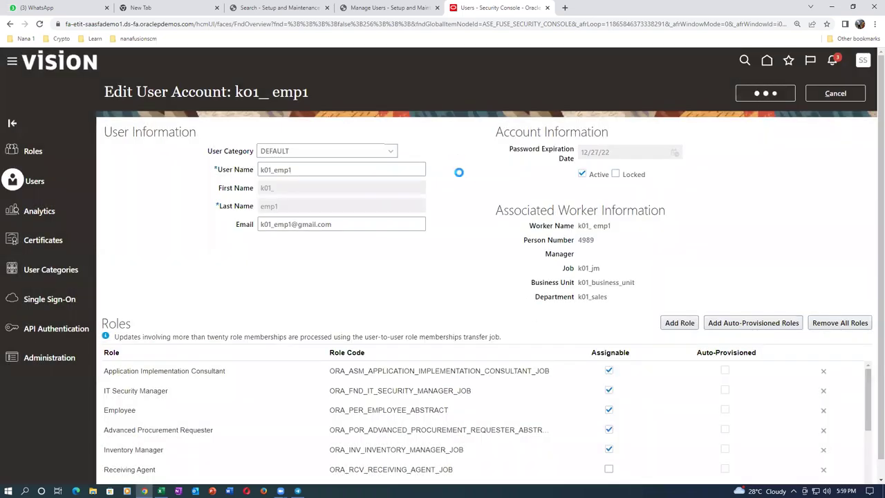
- Close the setup search and Manage Users tabs and return to the home page
key(alt+Tab)
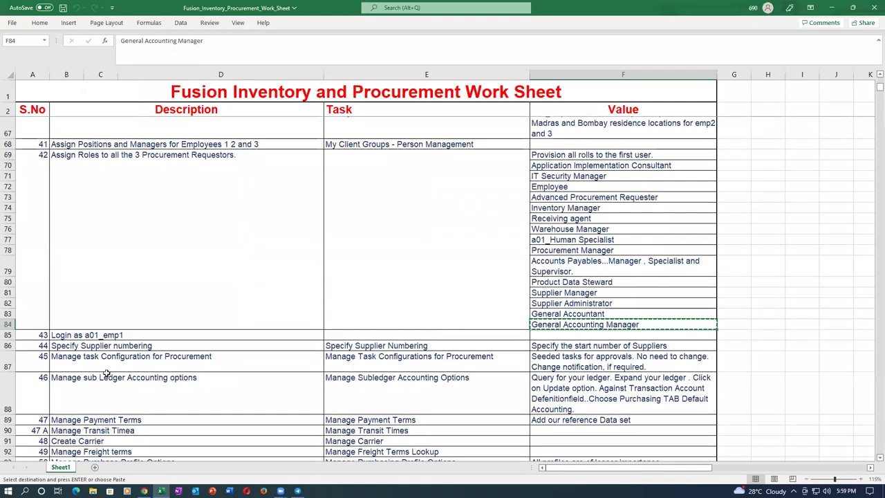
click(63, 336)
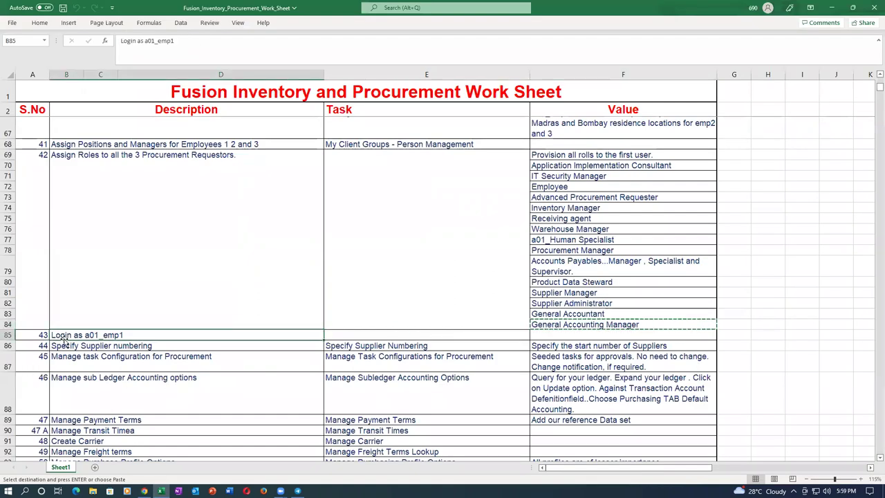
key(alt+Tab)
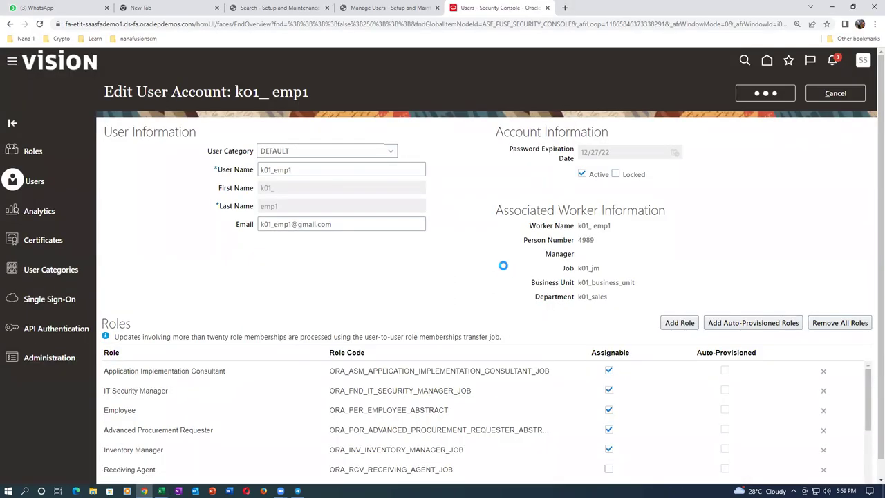
click(298, 10)
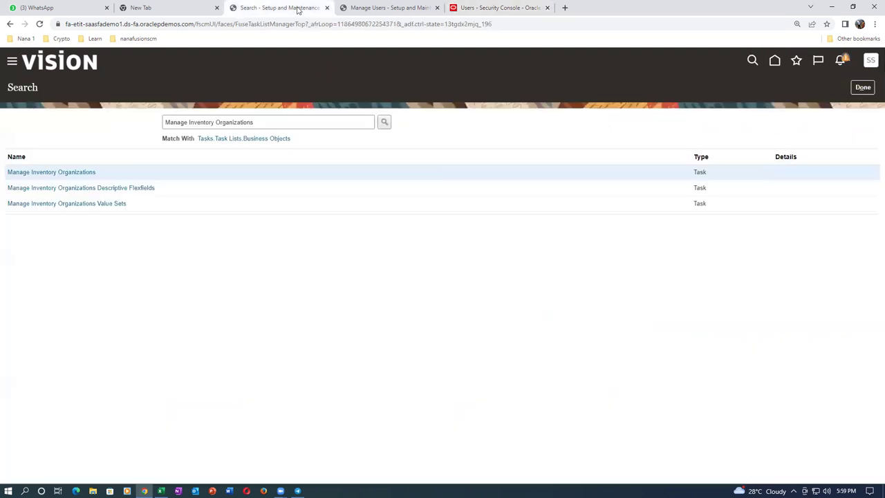
click(327, 8)
click(327, 8)
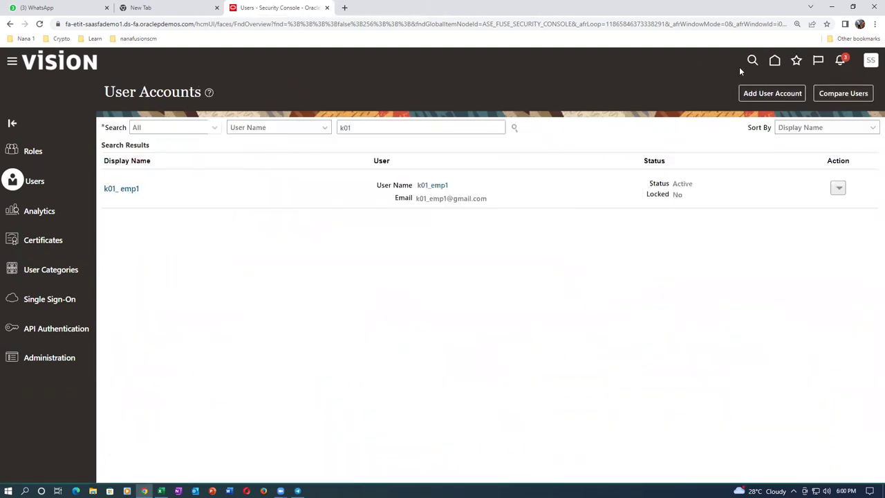
click(771, 63)
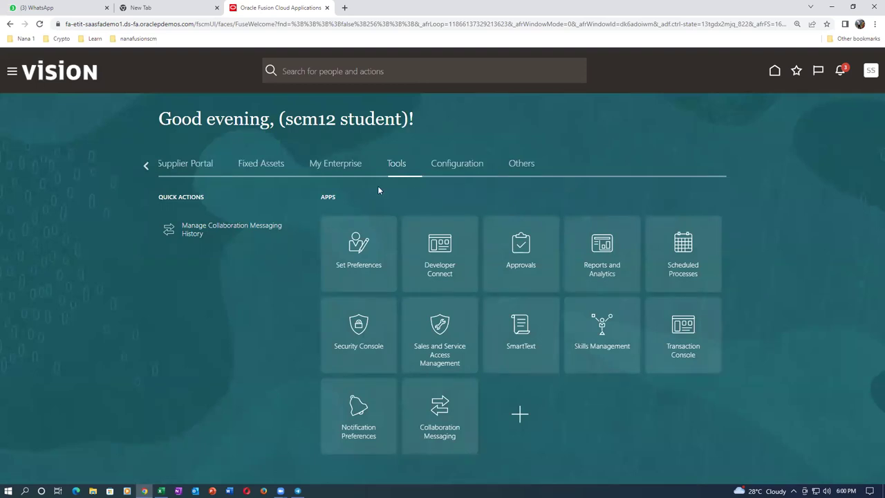
- In Scheduled Processes, schedule a new process and search job names for import%user%role%
click(680, 270)
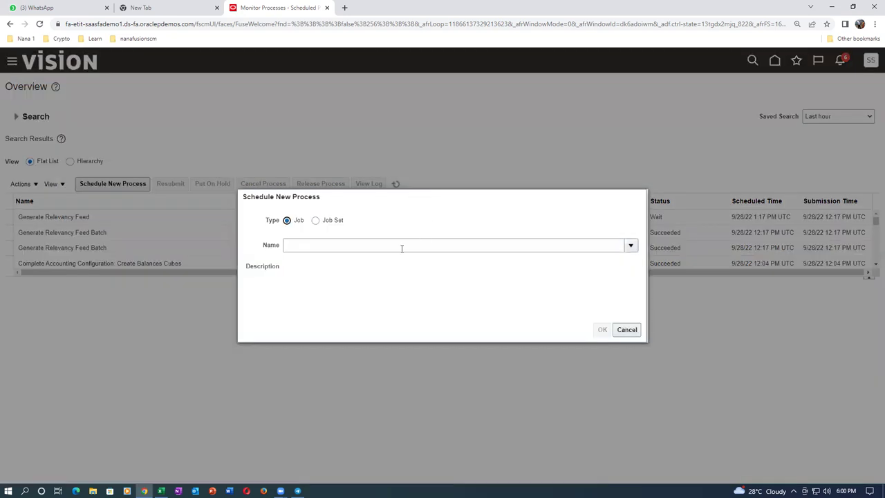
click(402, 246)
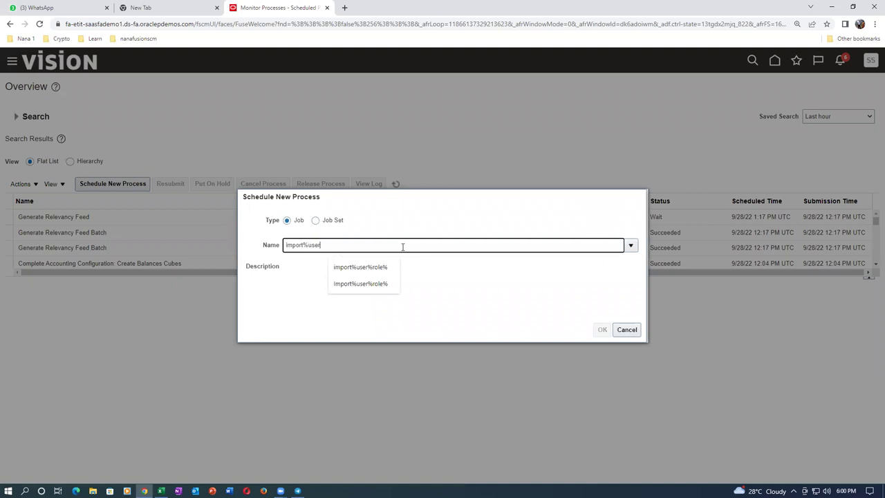
text(import%user%role%)
key(Tab)
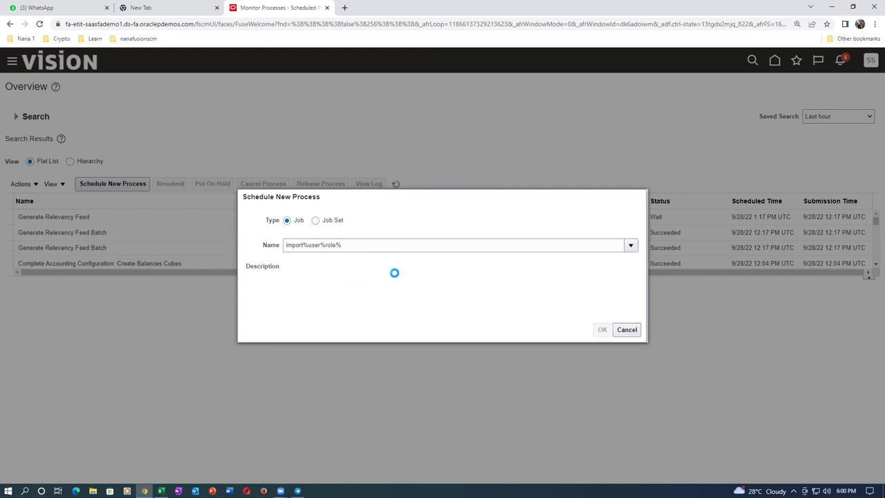
key(alt+Tab)
scroll(398, 269, down, 2)
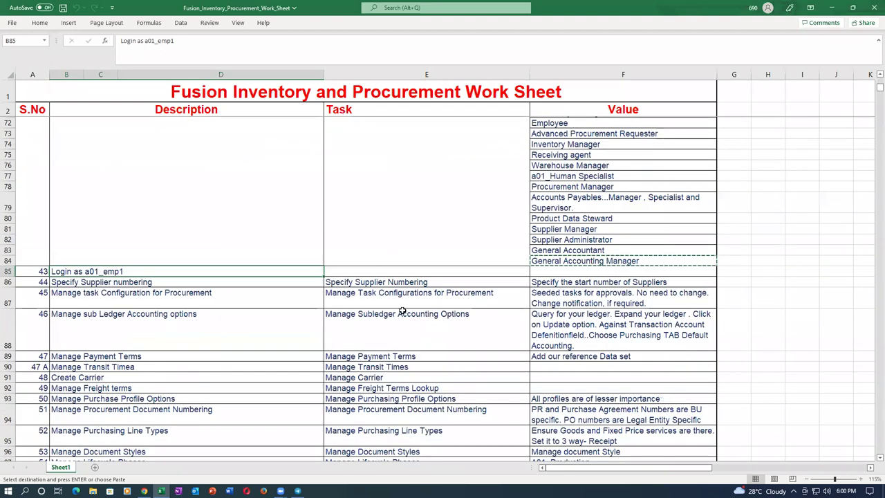
key(Down)
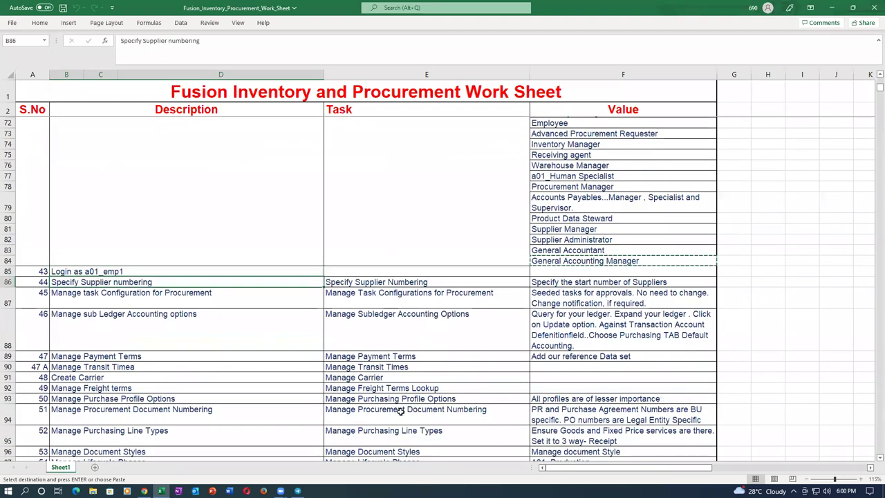
key(alt+Tab)
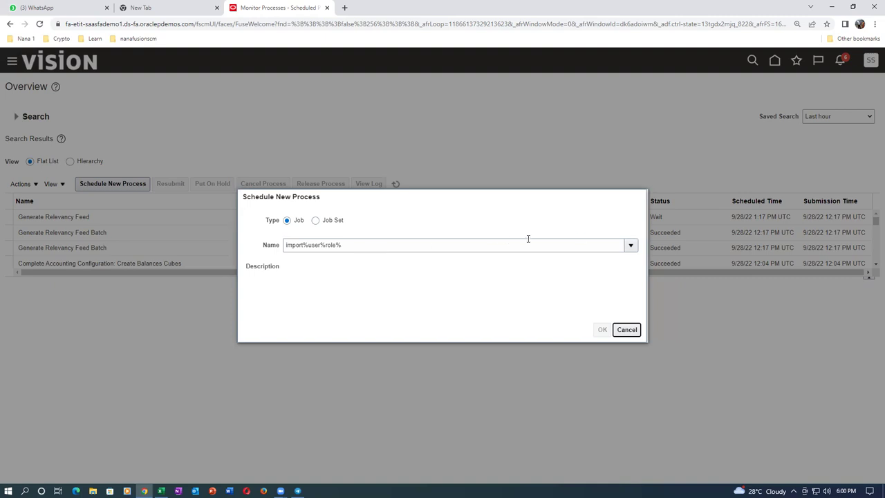
click(630, 246)
- Copy the Oracle site's base URL and launch a second browser
click(120, 25)
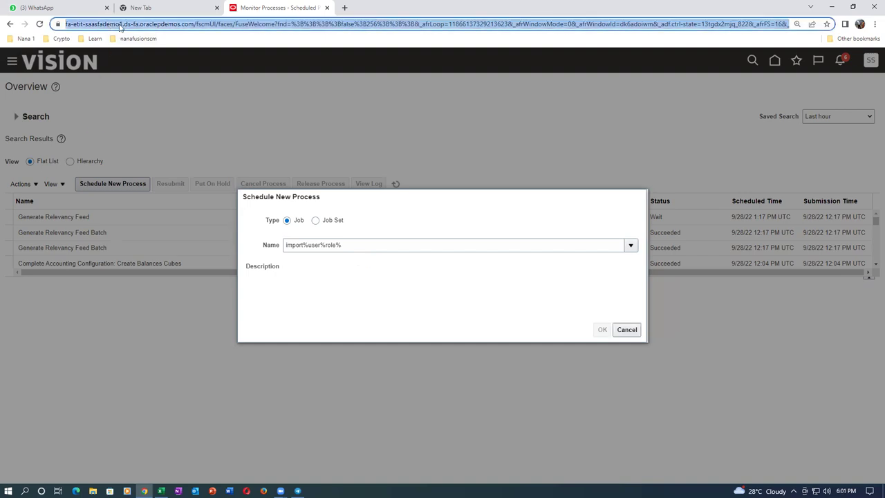
click(120, 25)
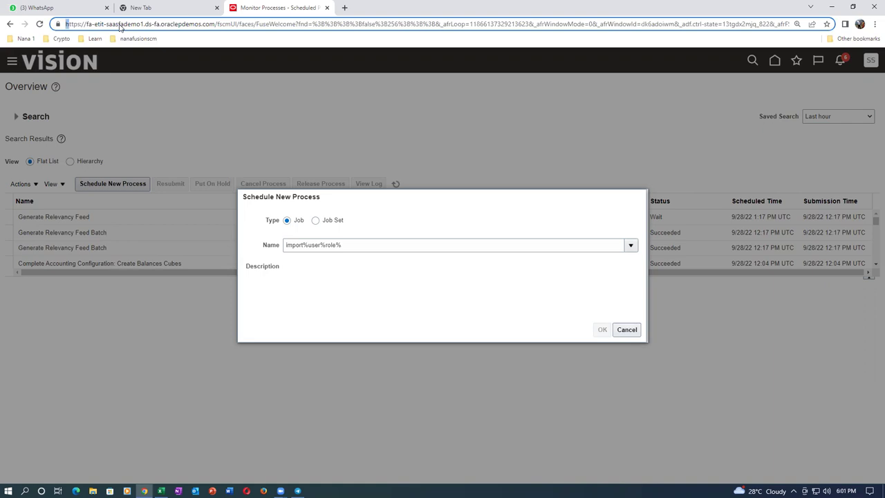
key(shift+Right)
key(shift+Right)
key(shift+Right)
key(shift+Right)
key(shift+Right)
key(shift+Right)
key(shift+Right)
key(shift+Right)
key(shift+Right)
key(shift+Right)
key(shift+Right)
key(shift+Right)
key(shift+Right)
key(shift+Right)
key(shift+Right)
key(shift+Right)
key(shift+Right)
key(shift+Right)
key(shift+Right)
key(shift+Right)
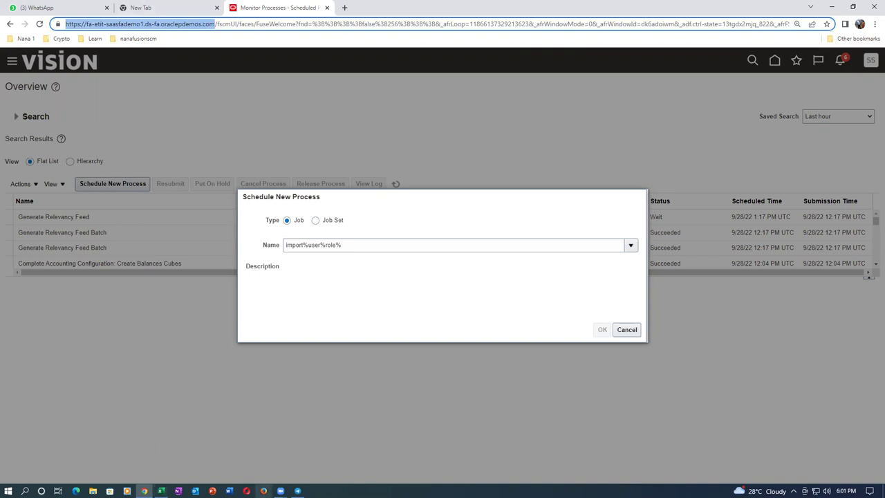
click(264, 491)
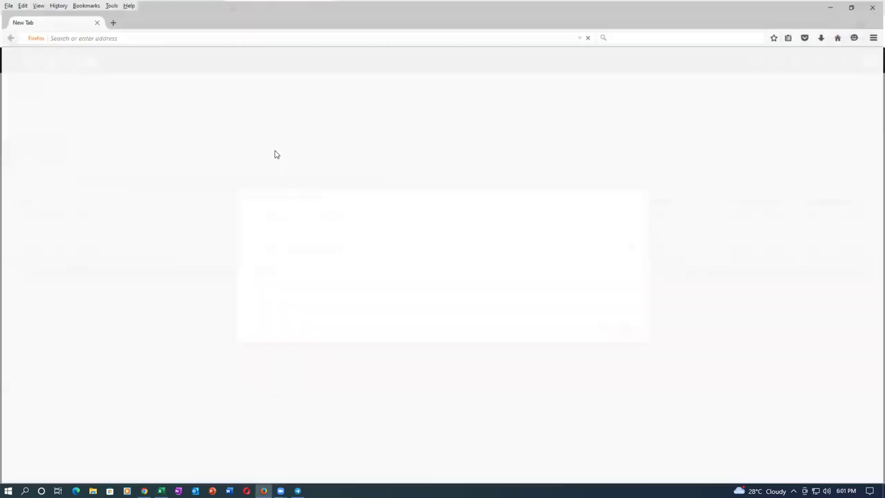
- Load the site in Firefox and sign in with the employee's username and password
click(165, 37)
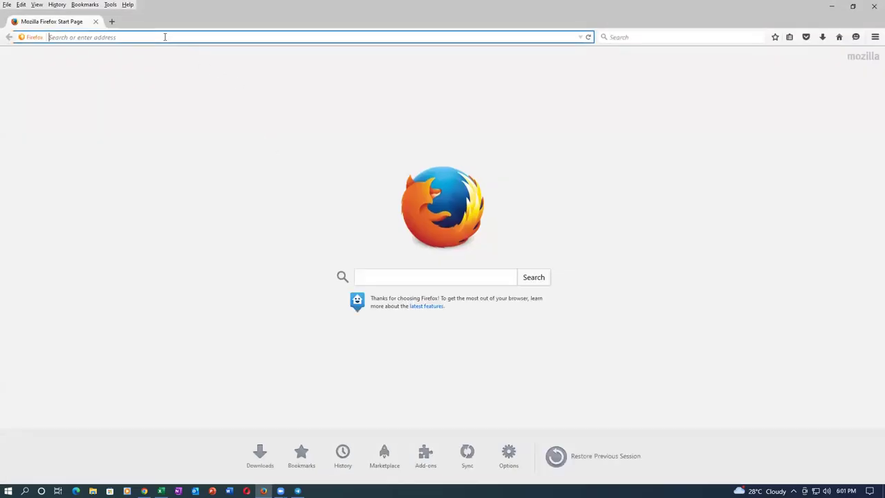
text(https://fa-etit-saasfademo1.ds-fa.oraclepdemos.com)
key(Return)
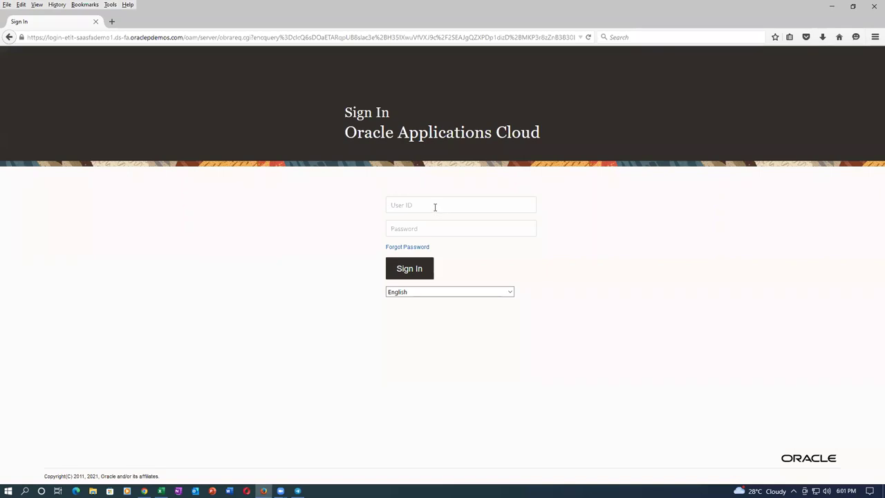
text(k01_emp1)
key(Tab)
text(••)
click(399, 272)
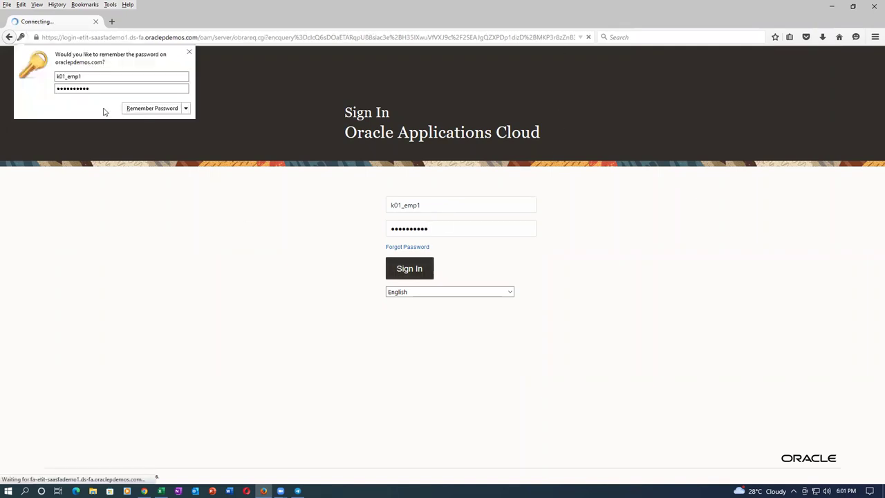
click(142, 109)
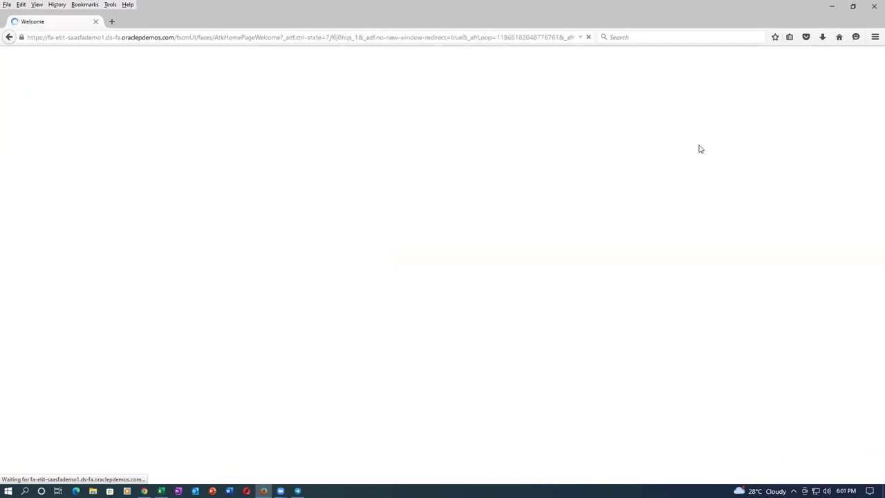
click(752, 61)
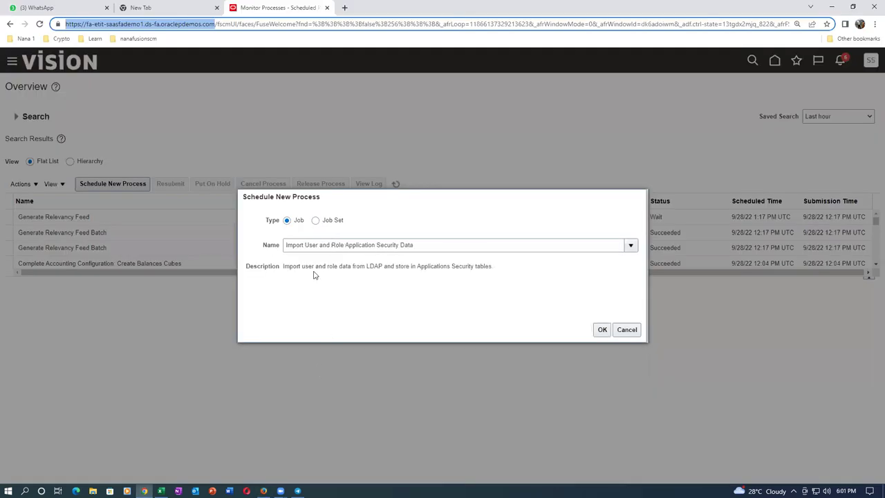
- Submit the Import User and Role Application Security Data job, confirming process 5049943
click(592, 329)
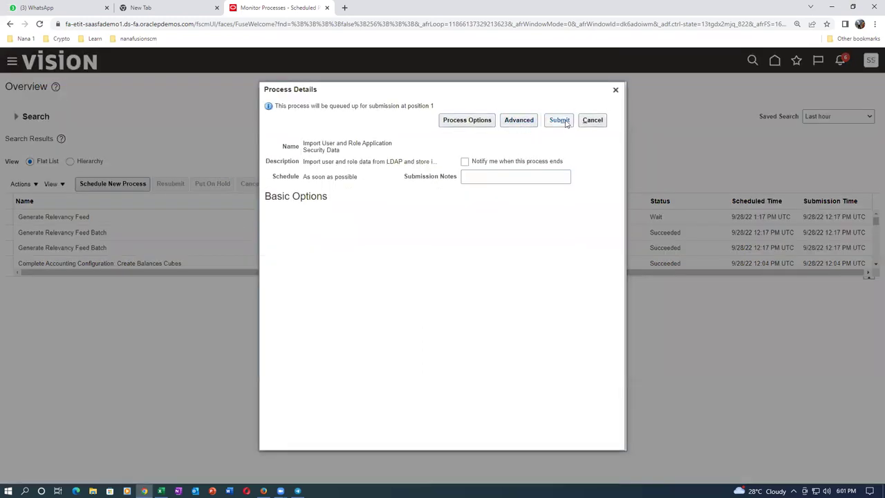
click(559, 120)
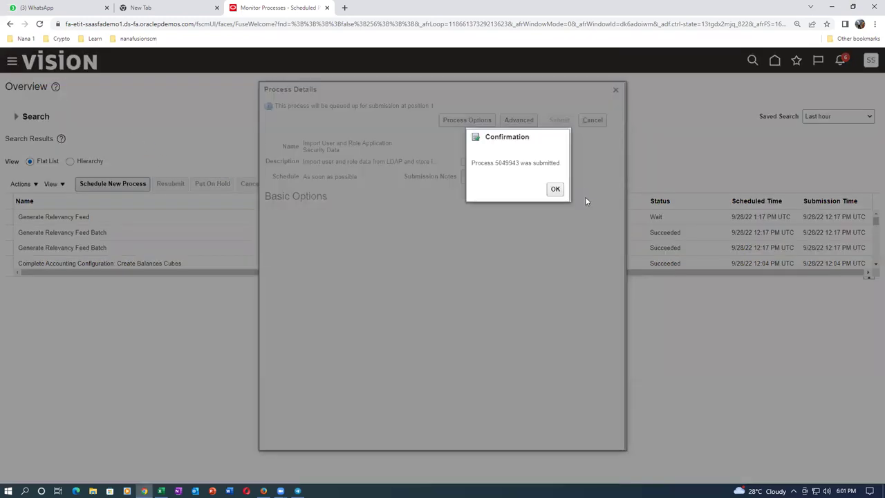
click(556, 195)
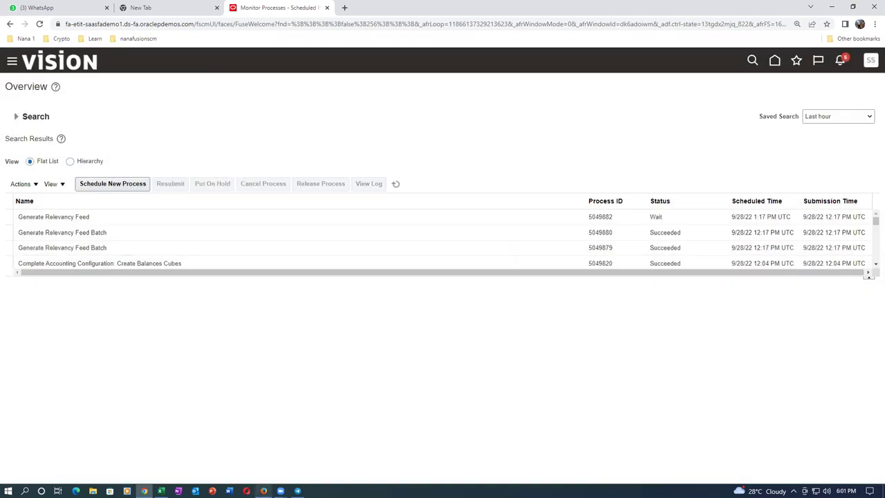
click(264, 491)
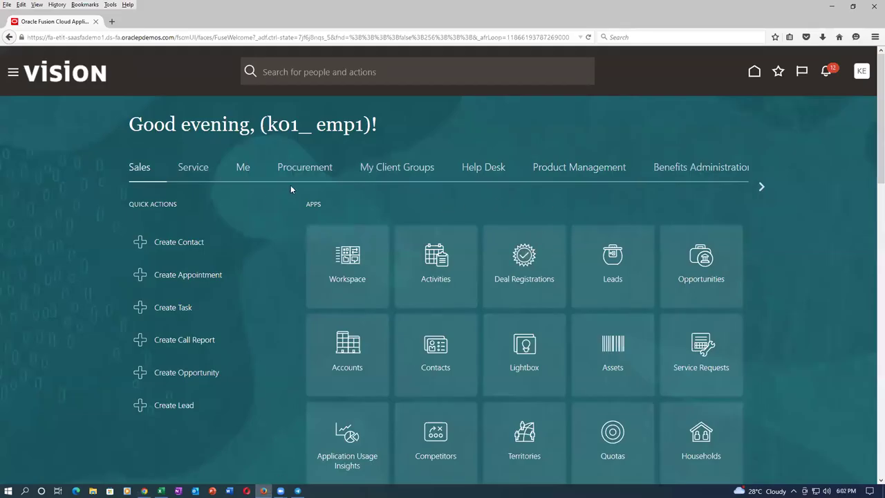
click(381, 169)
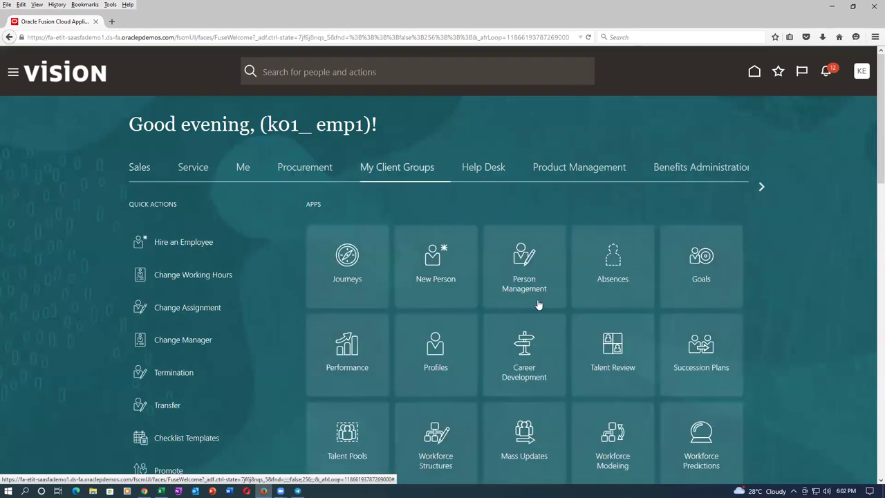
click(540, 277)
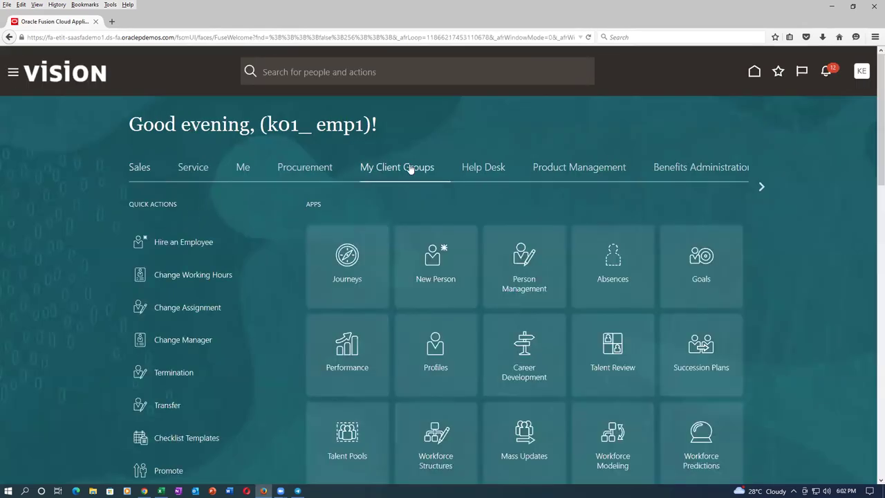
click(529, 279)
key(alt+Tab)
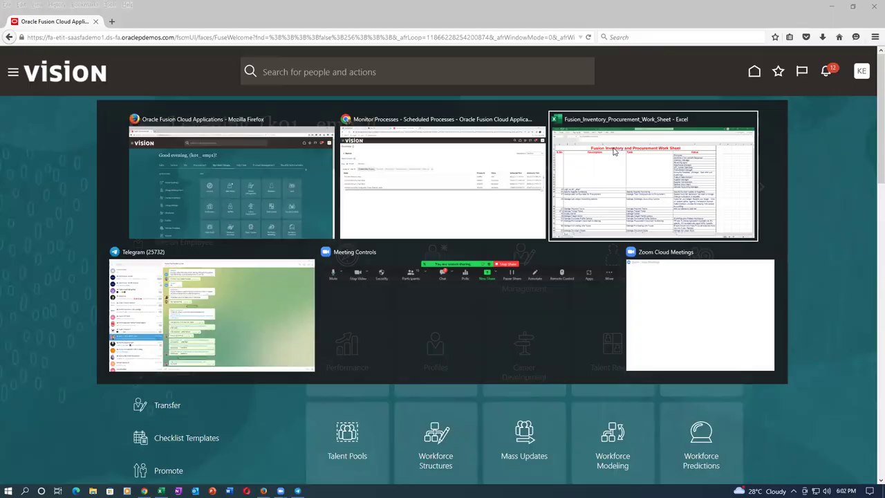
click(613, 152)
click(404, 284)
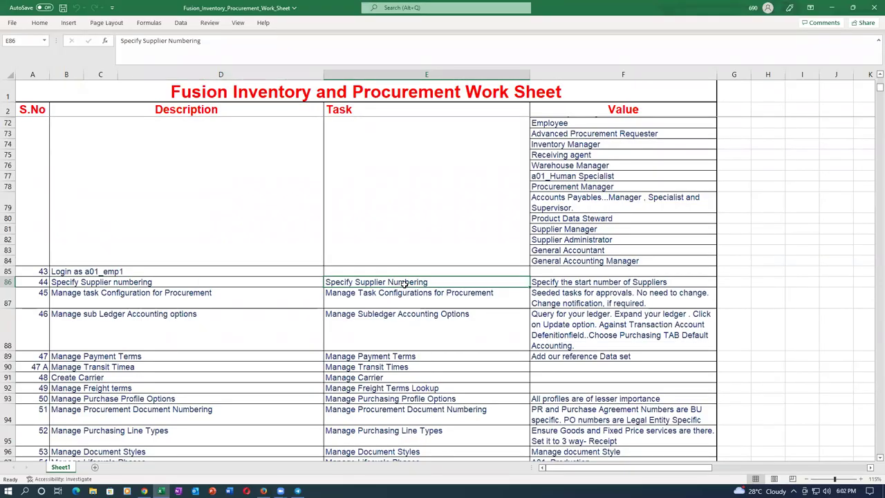
click(383, 299)
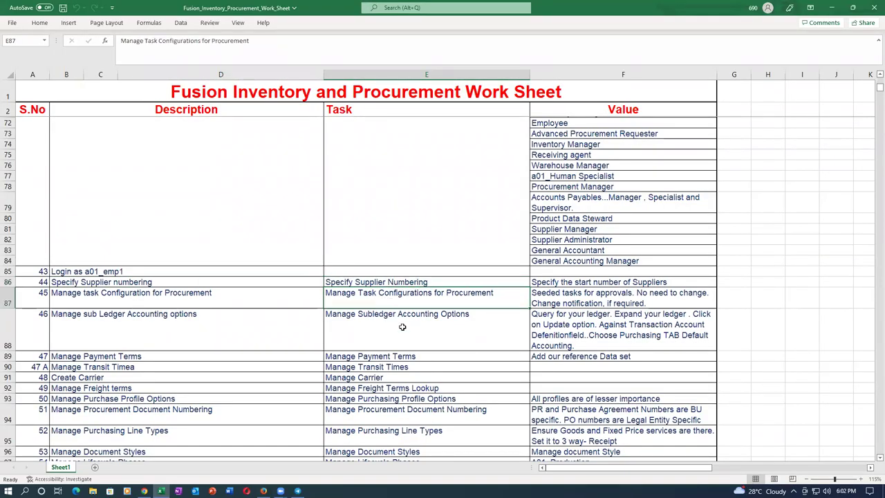
click(402, 328)
scroll(433, 340, down, 2)
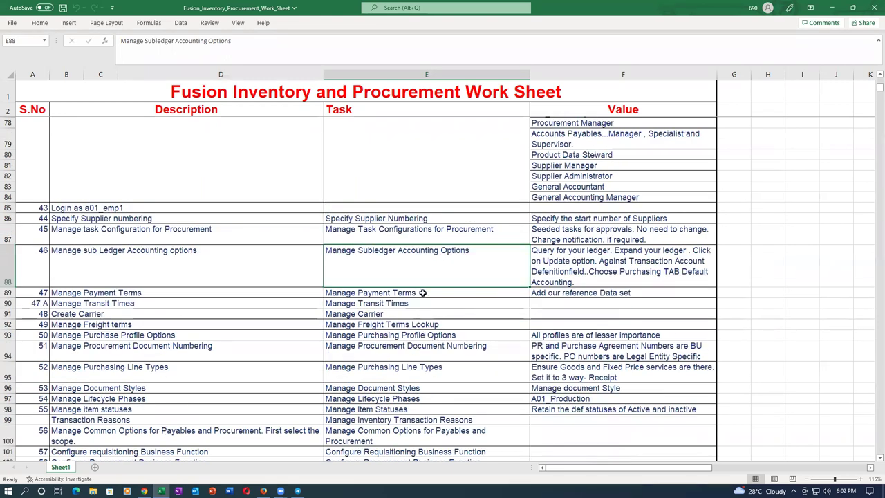
click(424, 293)
click(368, 305)
click(368, 313)
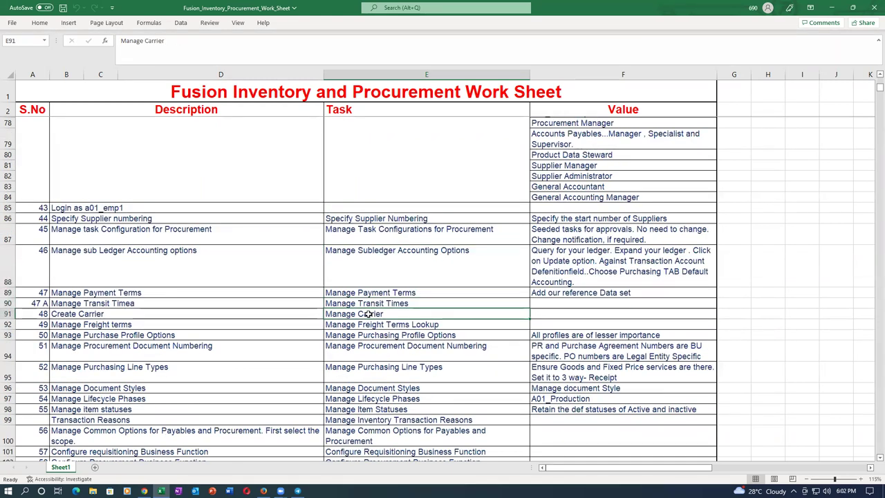
key(alt+Tab)
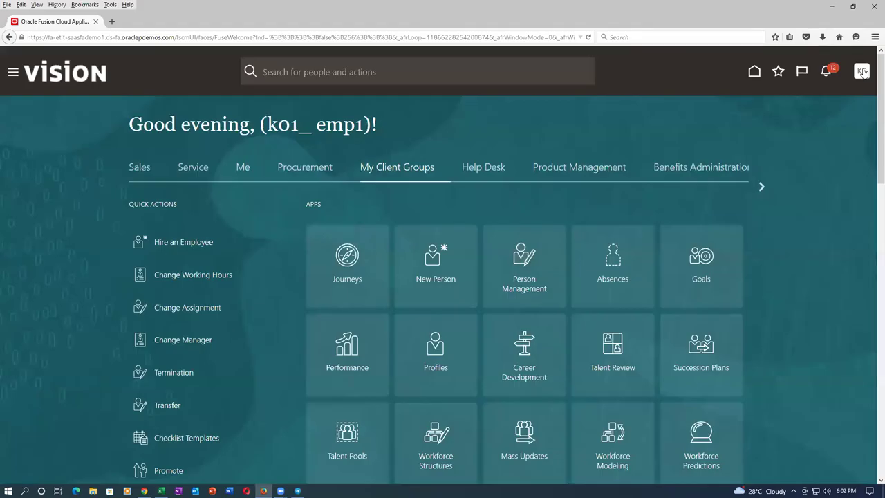
- Find and open the Manage Carriers task in Setup and Maintenance
click(639, 241)
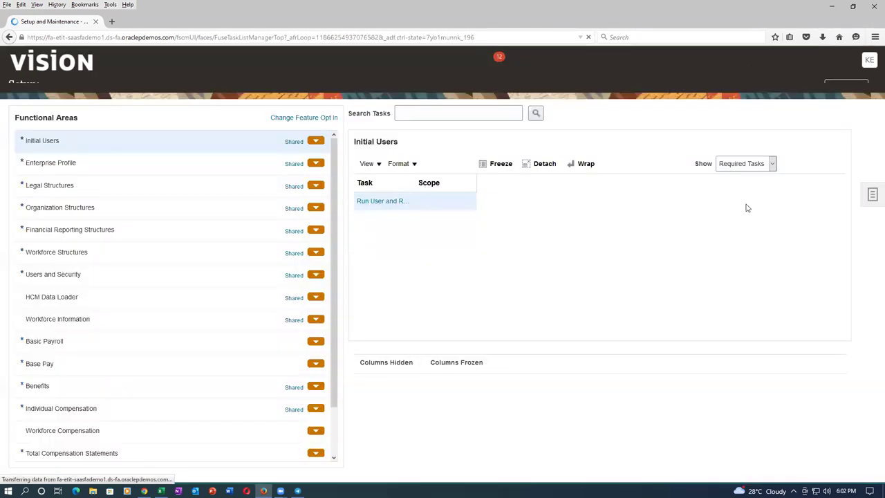
click(865, 205)
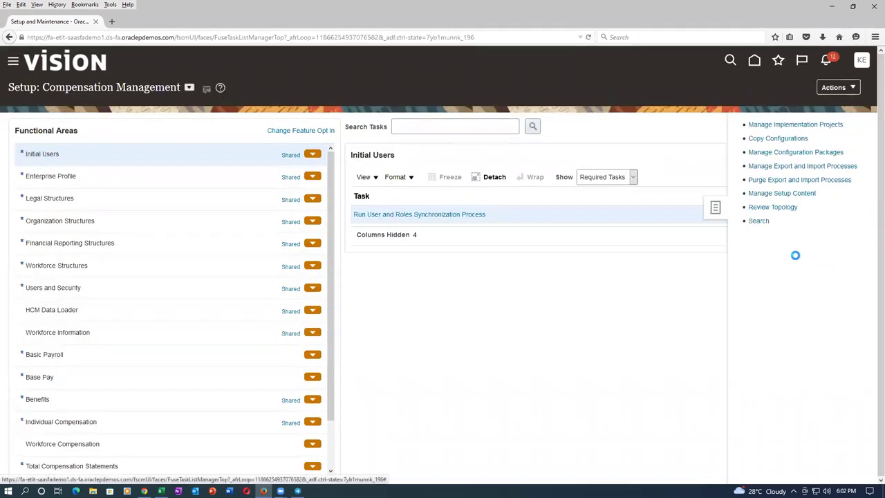
click(758, 220)
click(217, 128)
text(Manage Carrier)
key(Return)
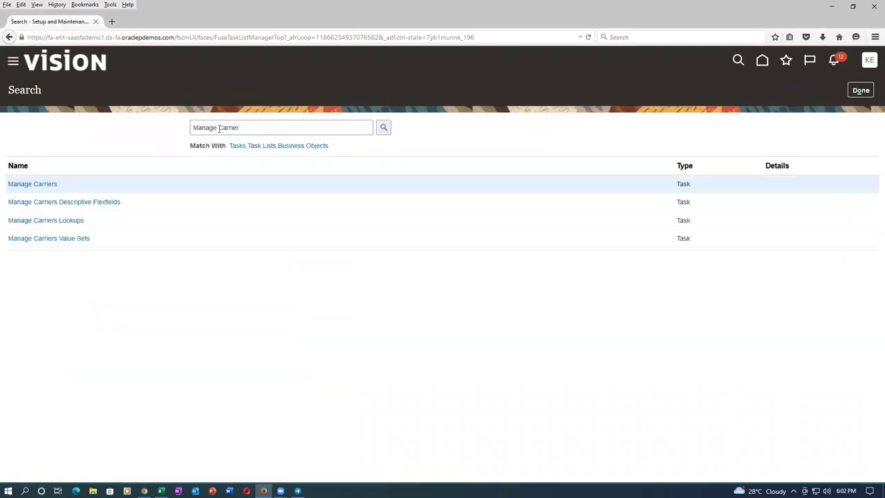
click(30, 185)
- Create carrier k01_DHL with a Next day air shipping method by Air
click(125, 218)
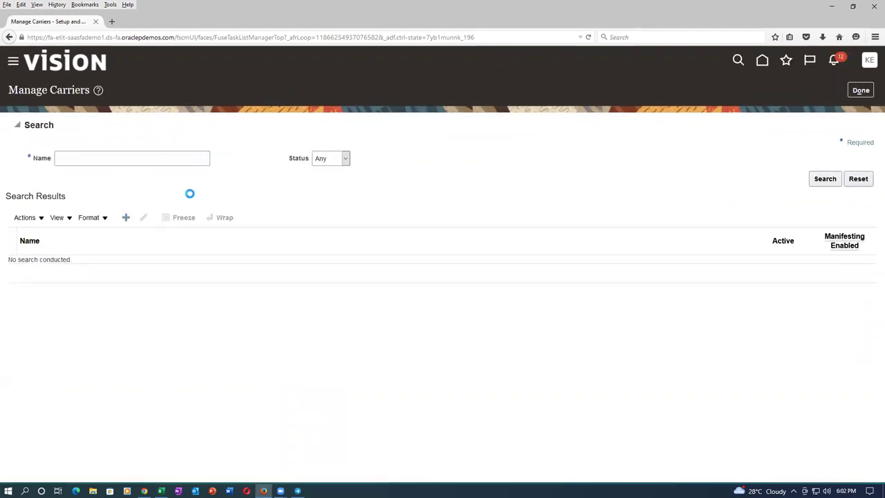
click(214, 125)
text(k01_DHL)
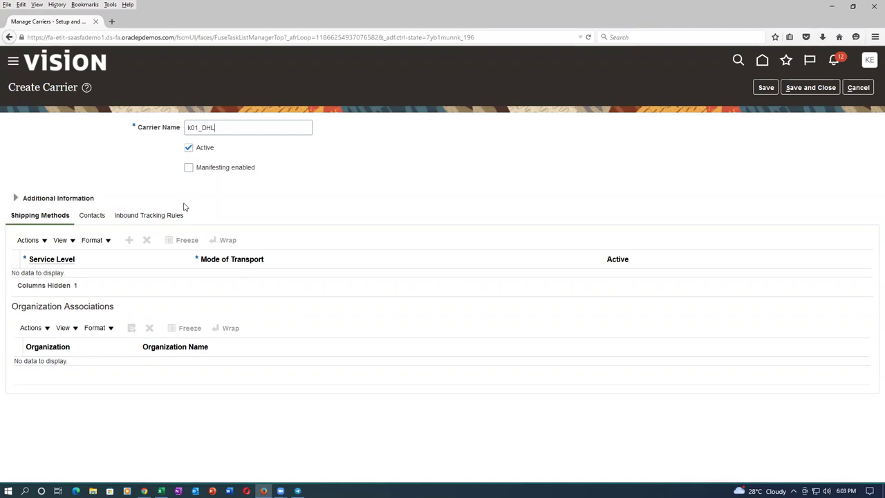
click(26, 240)
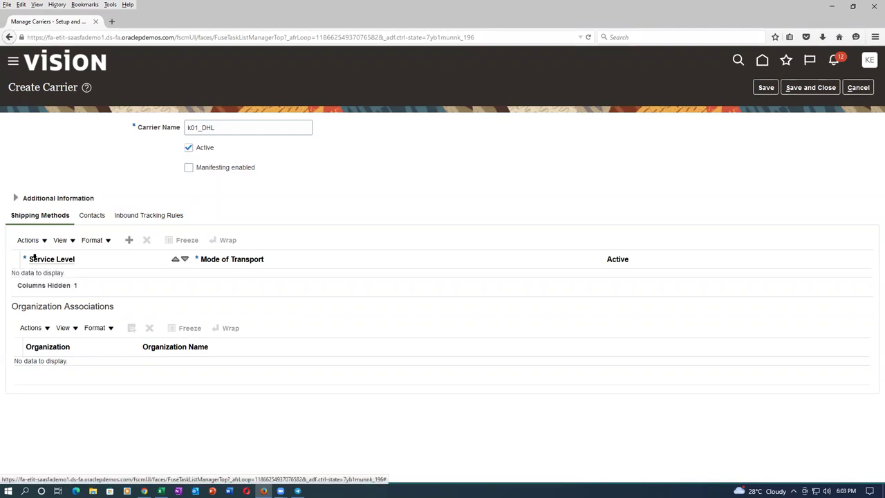
click(23, 244)
click(40, 261)
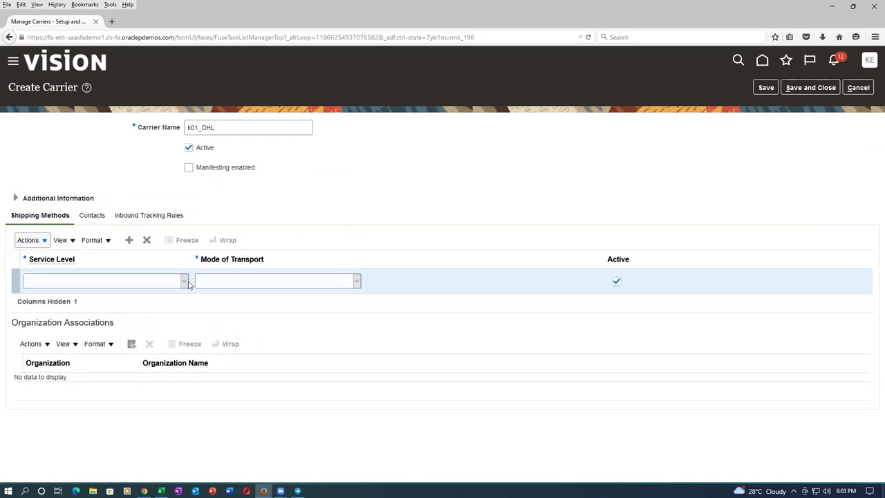
click(185, 281)
click(153, 296)
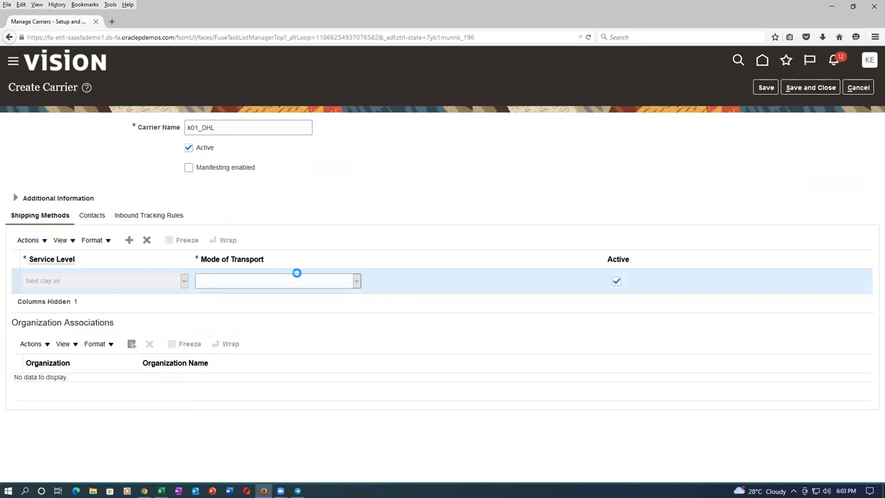
click(296, 280)
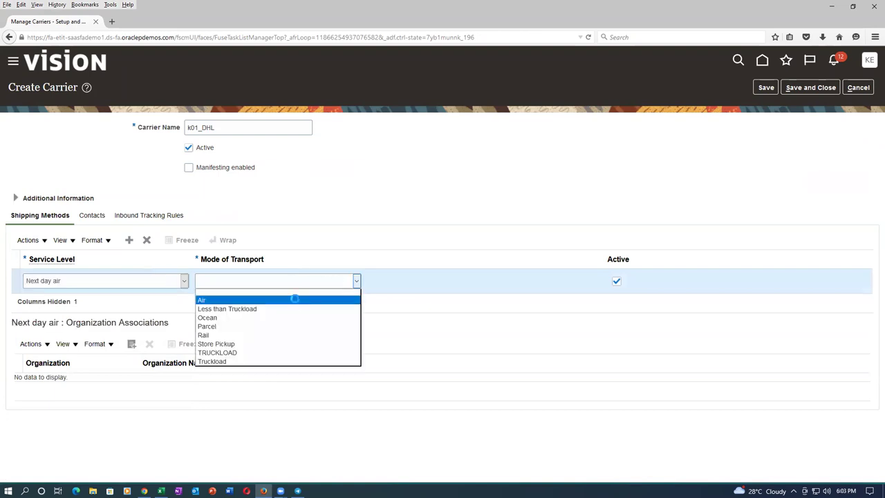
click(294, 300)
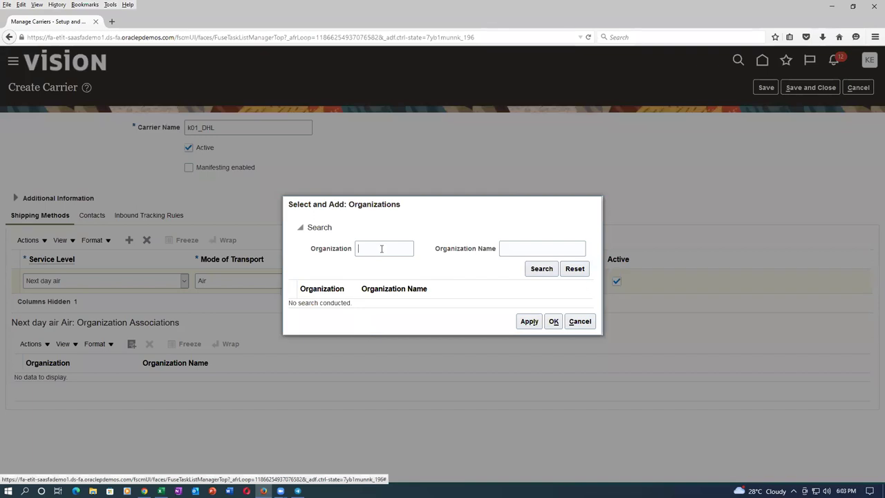
- Associate organizations K011 and K012 with the shipping method and save the carrier
text(k01)
click(541, 269)
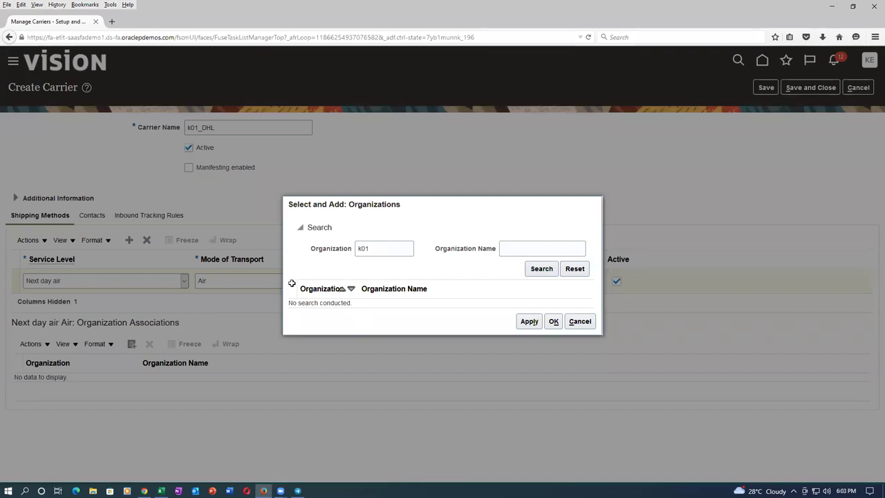
click(294, 302)
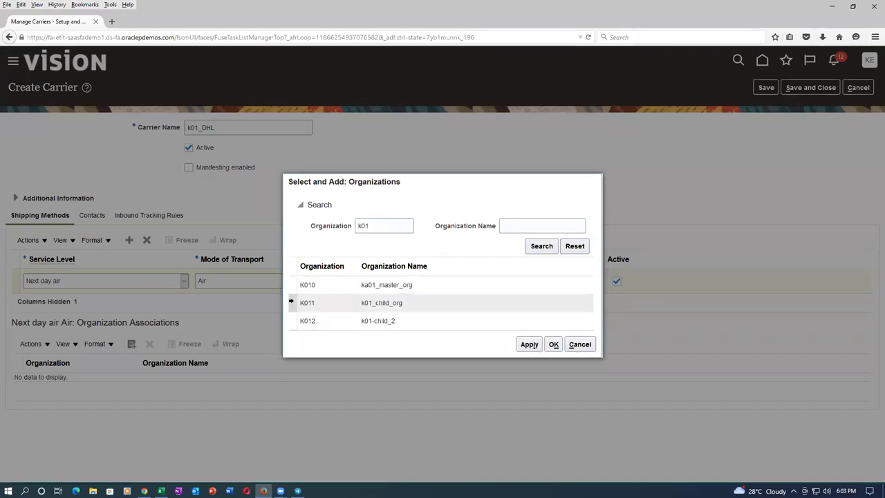
ctrl+click(291, 317)
click(553, 344)
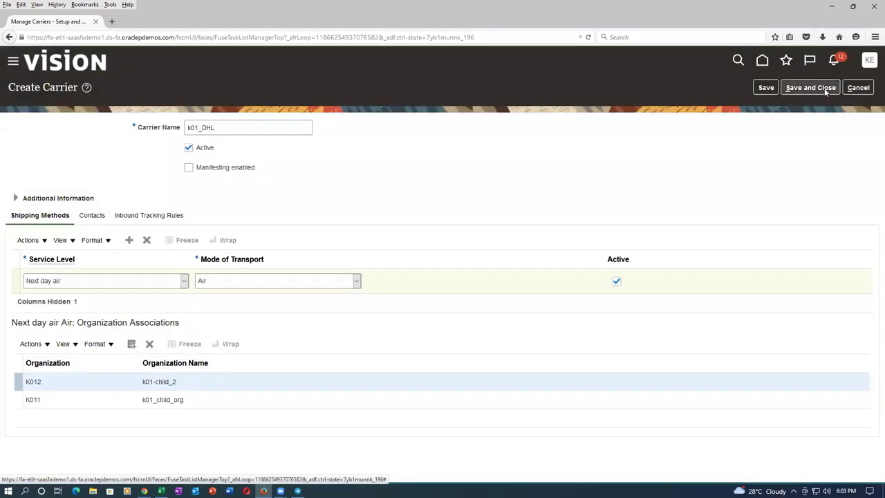
click(809, 87)
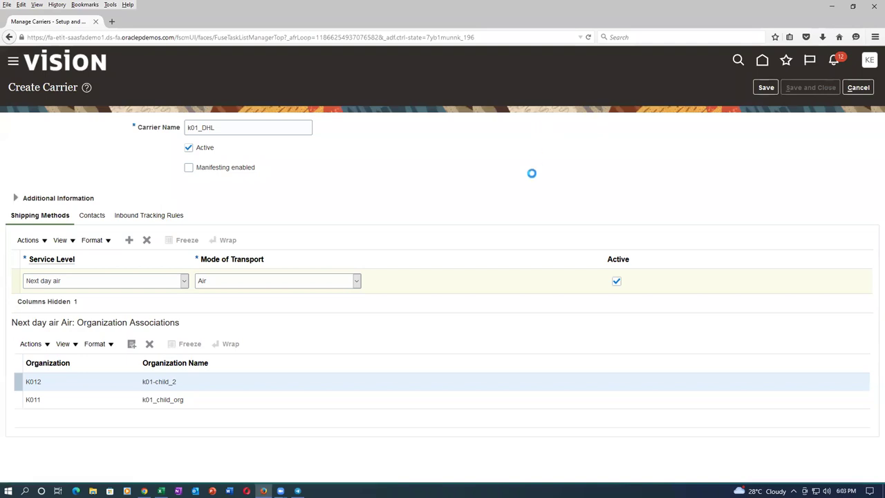
key(alt+Tab)
click(403, 304)
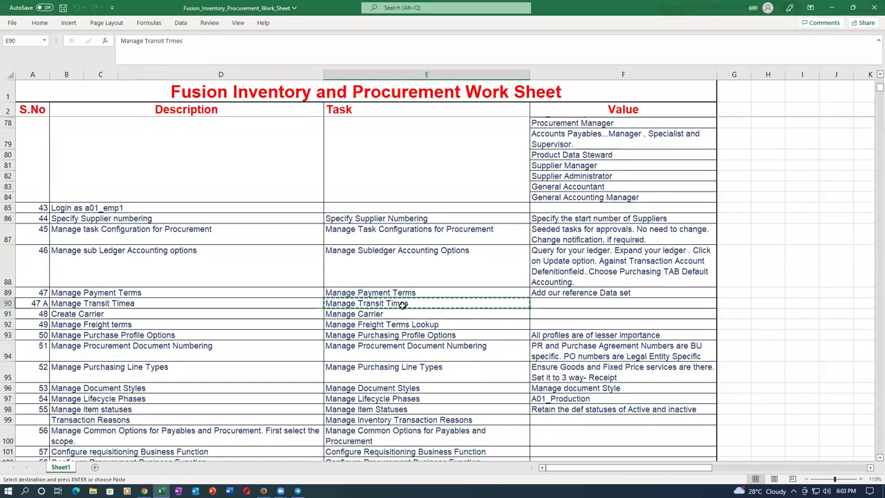
- Leave Manage Carriers and open the Manage Transit Times task from the task search
key(alt+Tab)
click(849, 90)
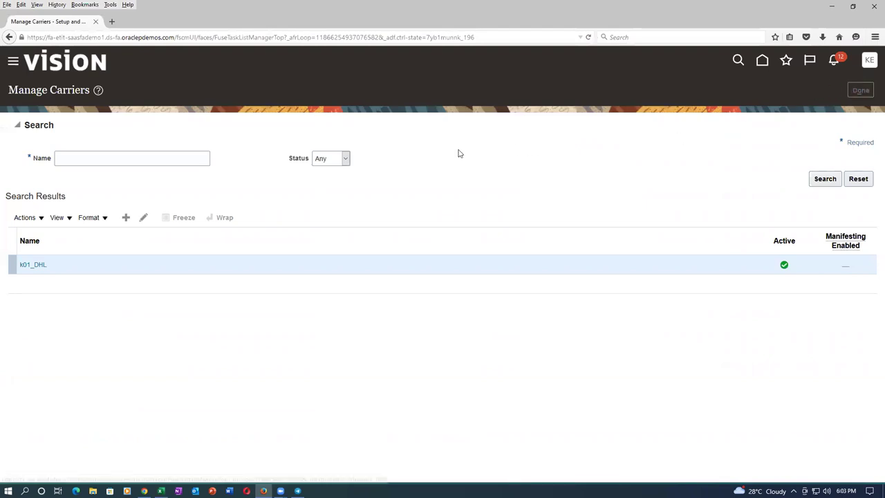
drag(274, 125, 4, 166)
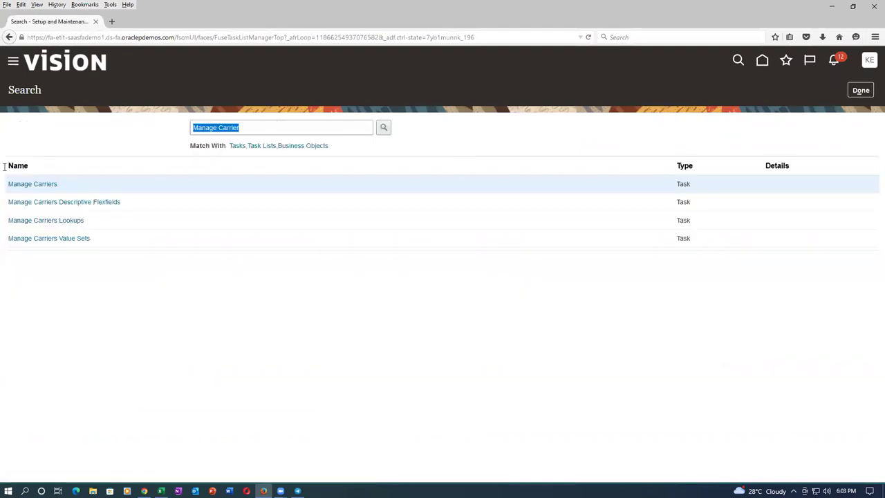
text(Manage Transit Times)
key(Return)
click(20, 187)
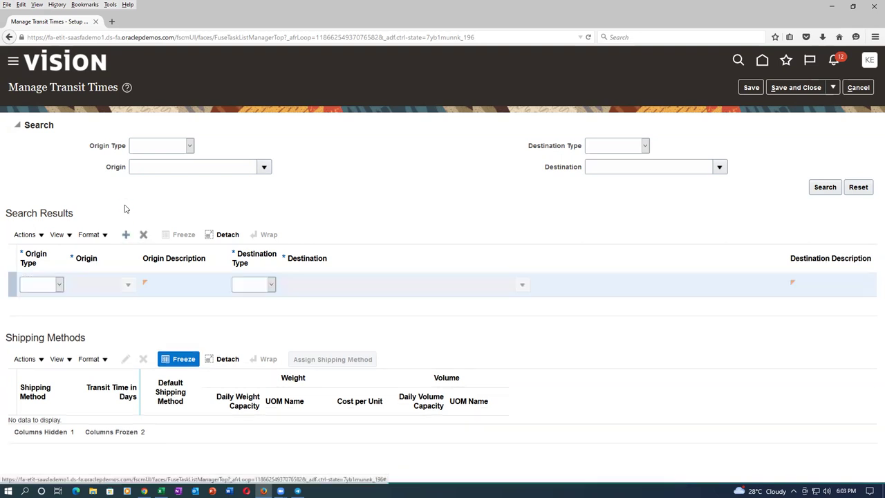
- Set the transit time origin to internal location k01_loc_2
click(50, 288)
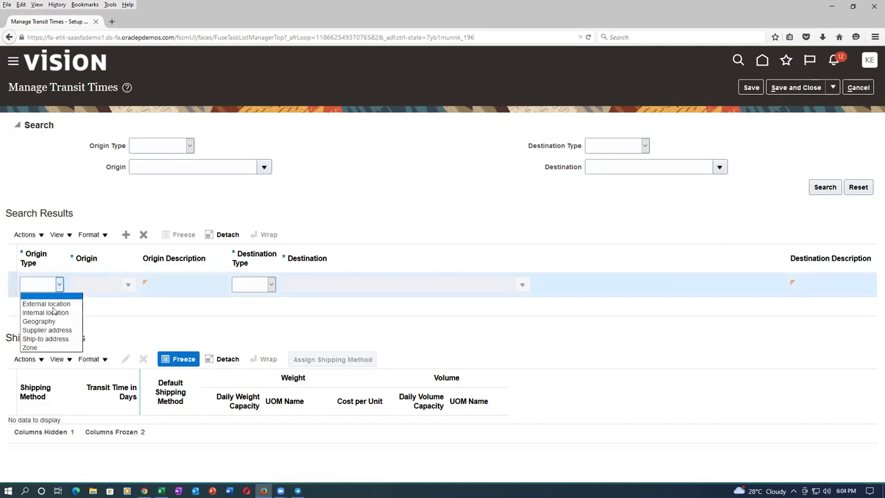
click(63, 314)
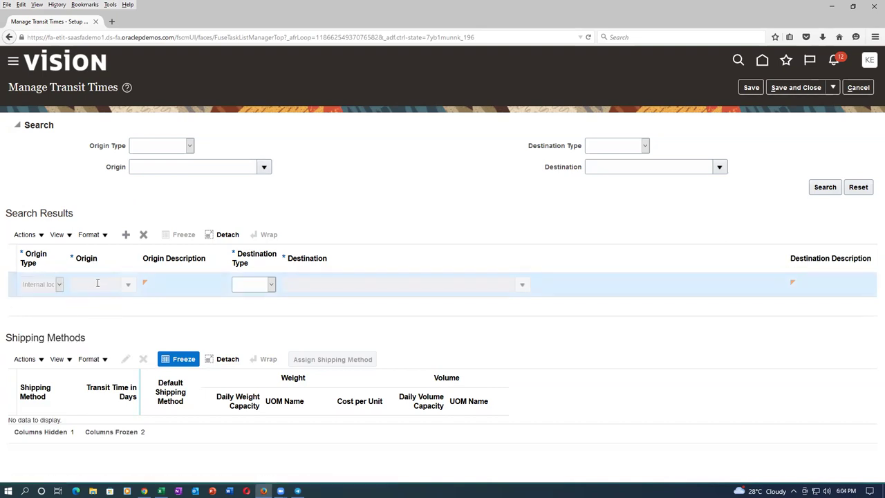
click(98, 283)
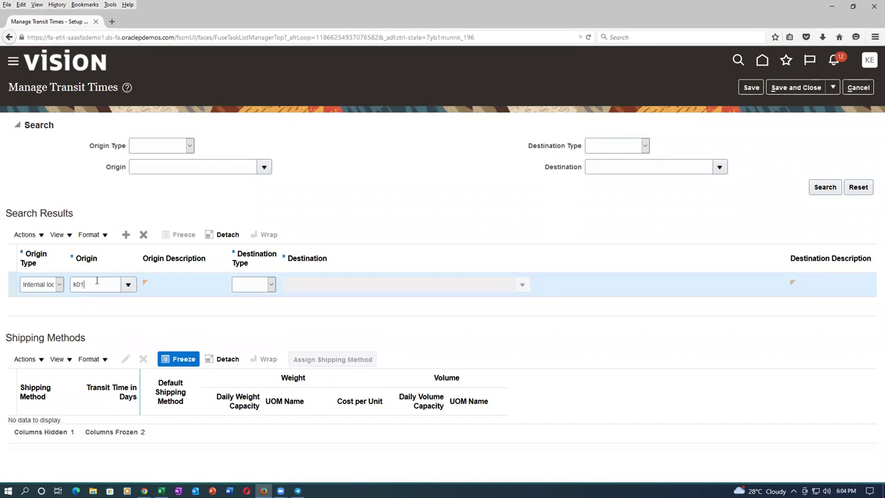
text(k01)
key(Tab)
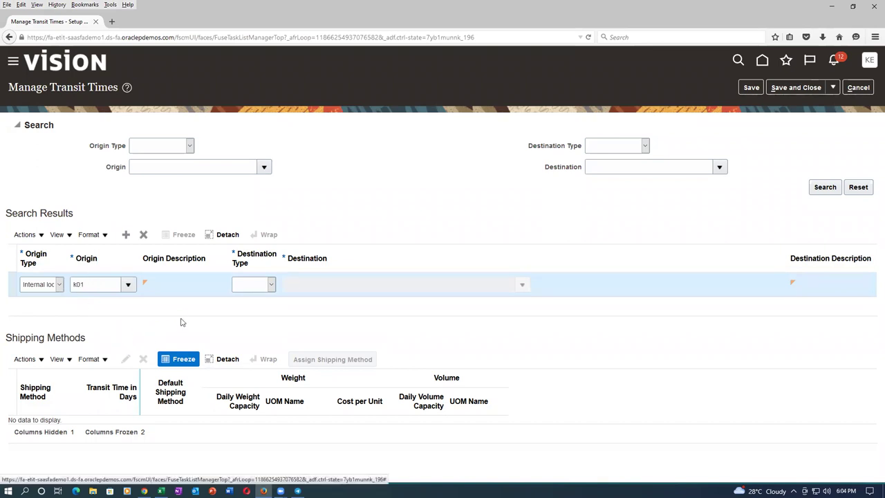
key(Down)
key(Down)
key(Tab)
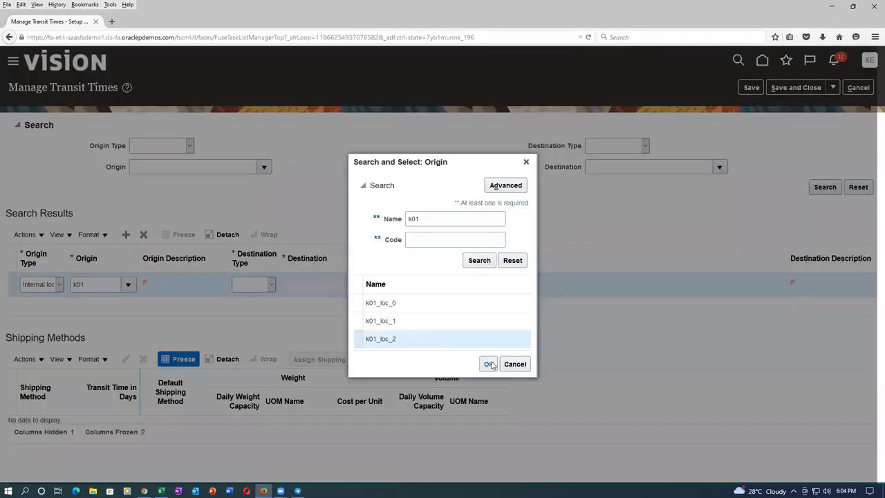
key(Return)
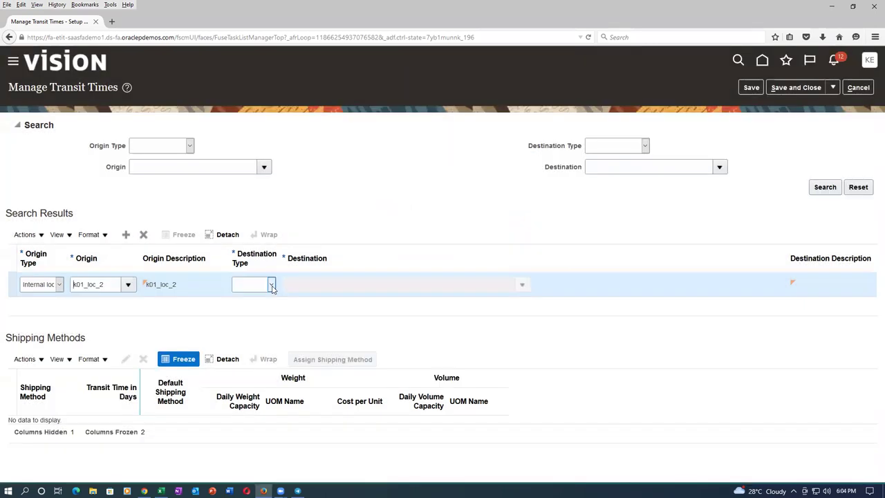
- Set the destination to internal location k01_loc_1
click(271, 284)
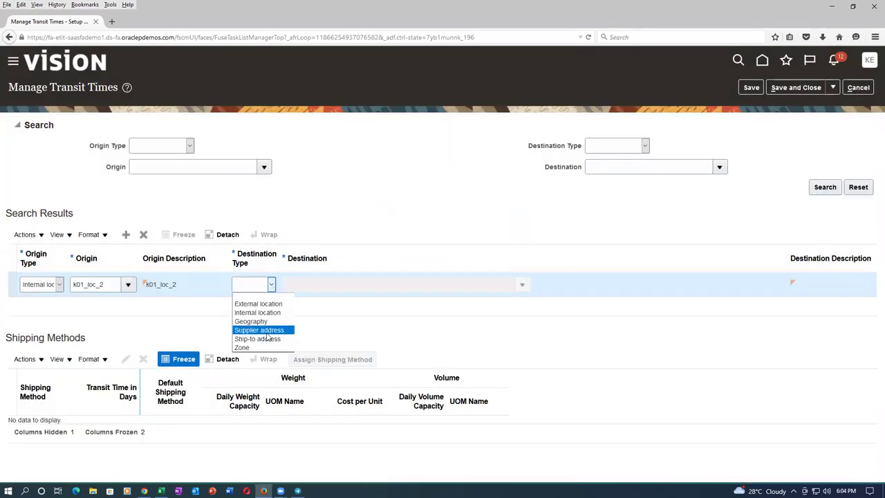
click(269, 312)
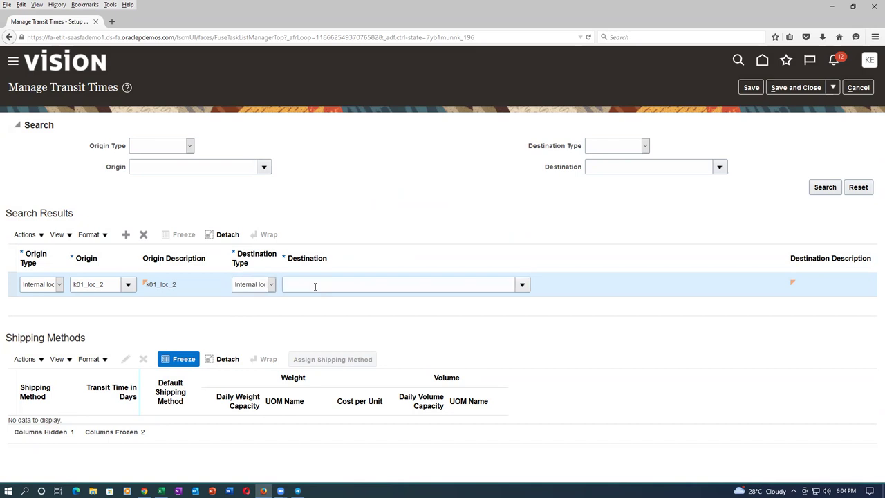
click(316, 284)
text(k01)
key(Tab)
click(434, 321)
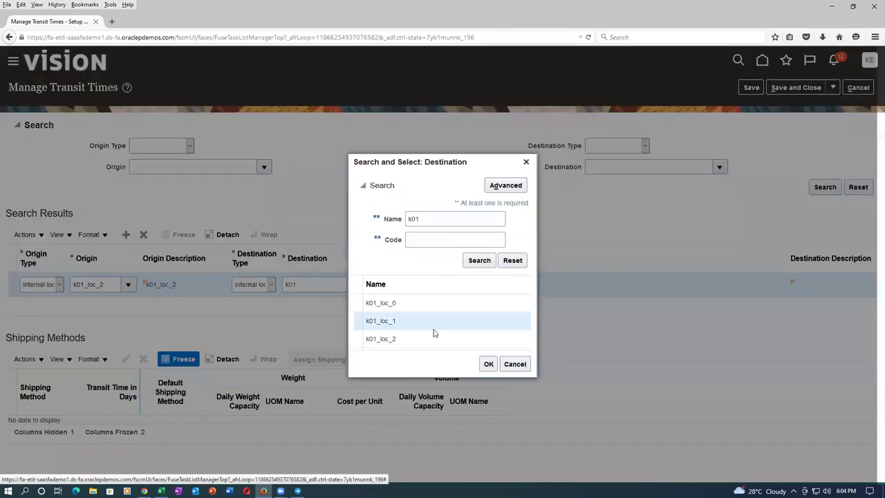
click(488, 363)
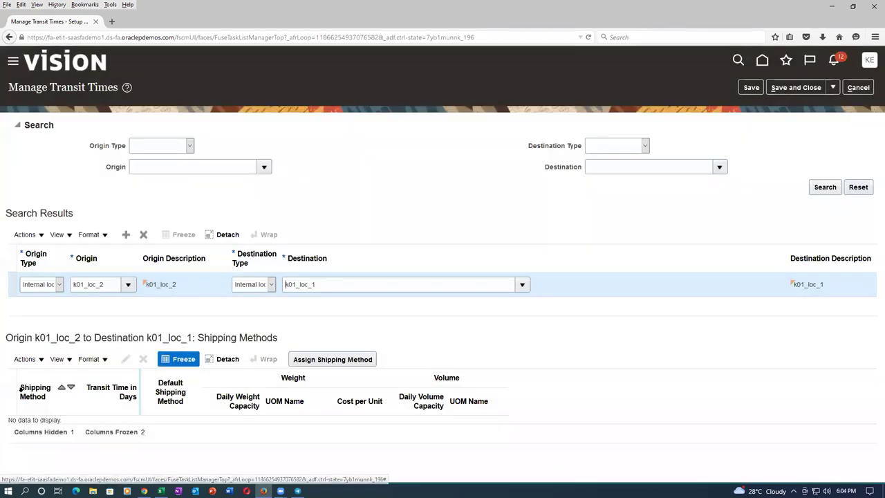
- Assign k01_DHL-Air-Next day air, 5 days, as default method and save the transit time
click(20, 361)
click(46, 412)
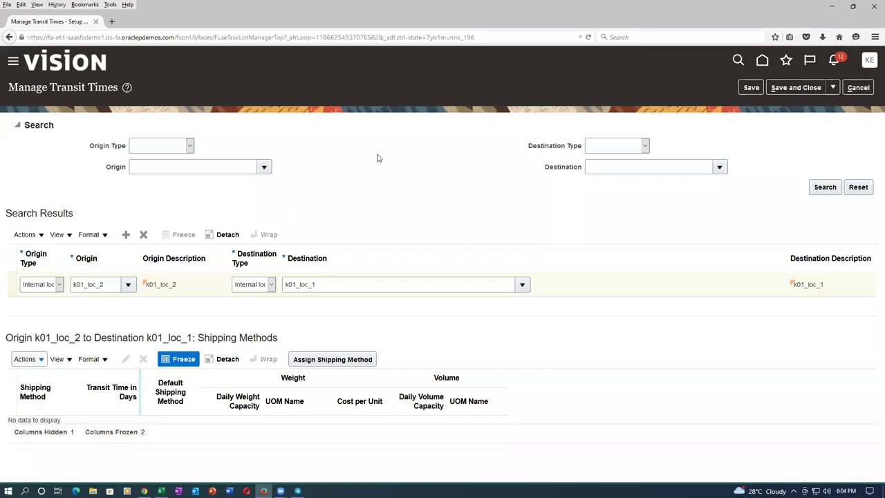
text(01)
key(Tab)
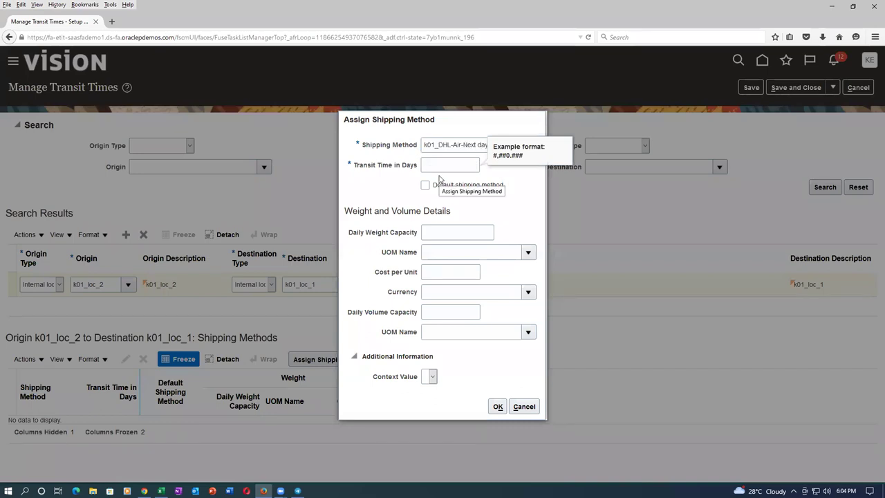
text(5)
click(424, 186)
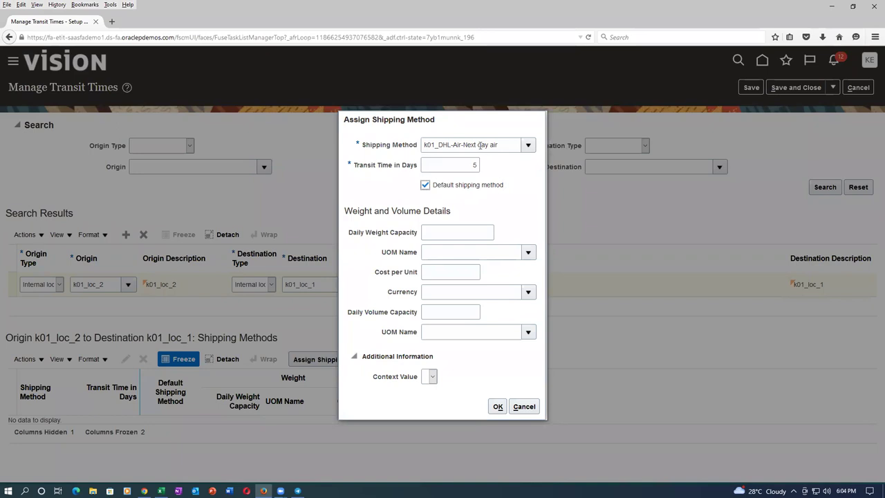
click(498, 410)
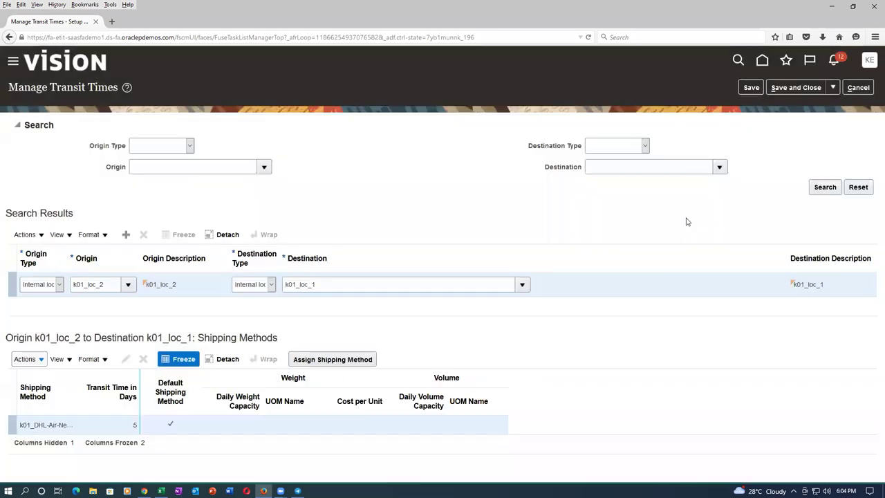
click(795, 87)
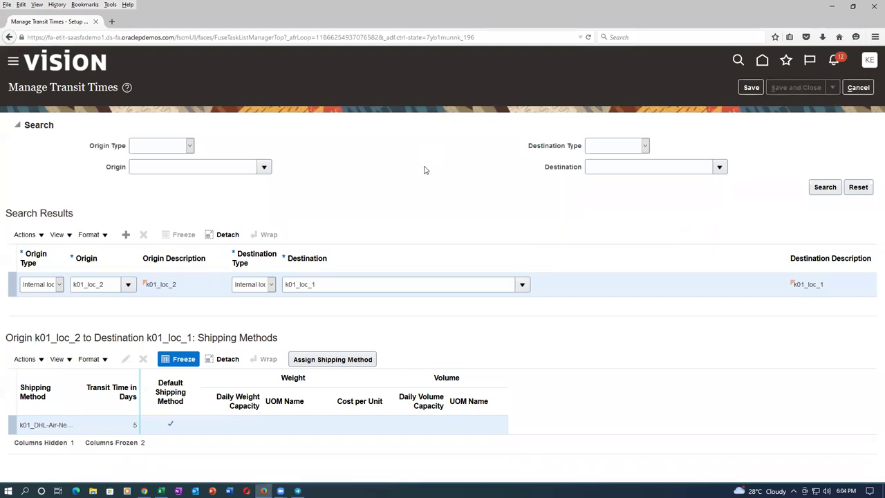
key(alt+Tab)
- Step down the worksheet's task list and copy 'Manage Common Options for Payables and Procurement'
scroll(449, 367, down, 2)
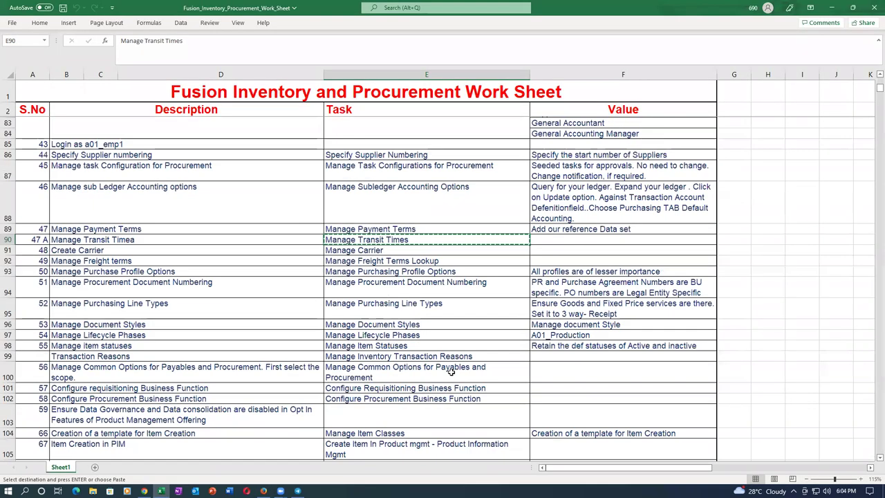
click(368, 262)
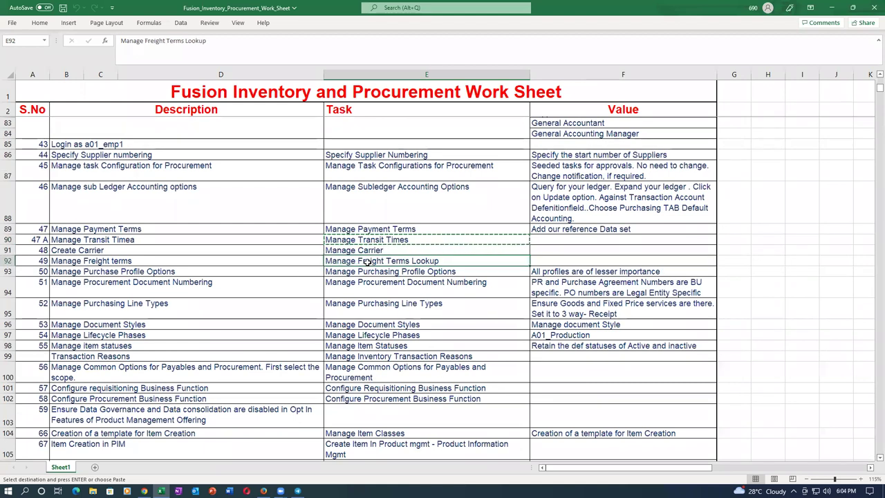
click(374, 274)
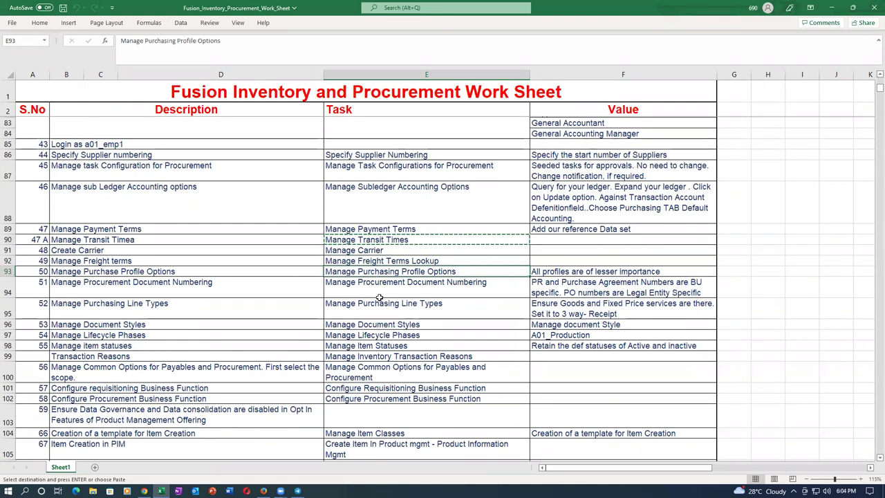
click(371, 291)
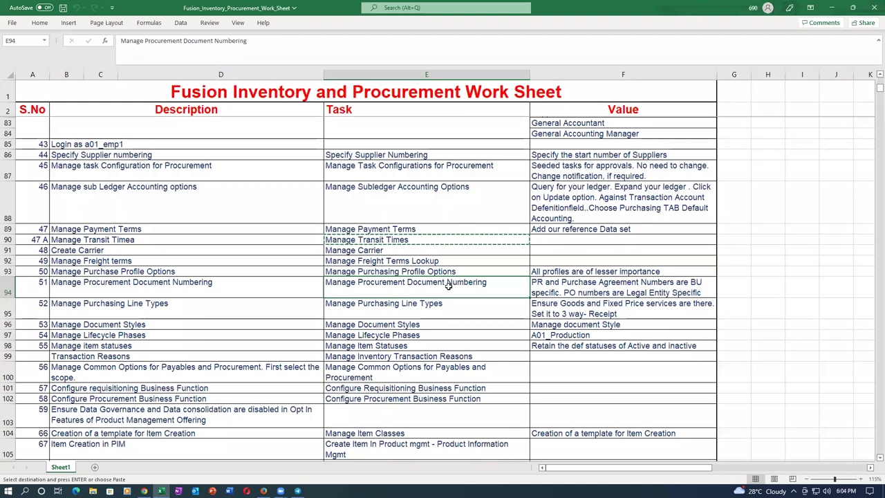
scroll(470, 242, down, 2)
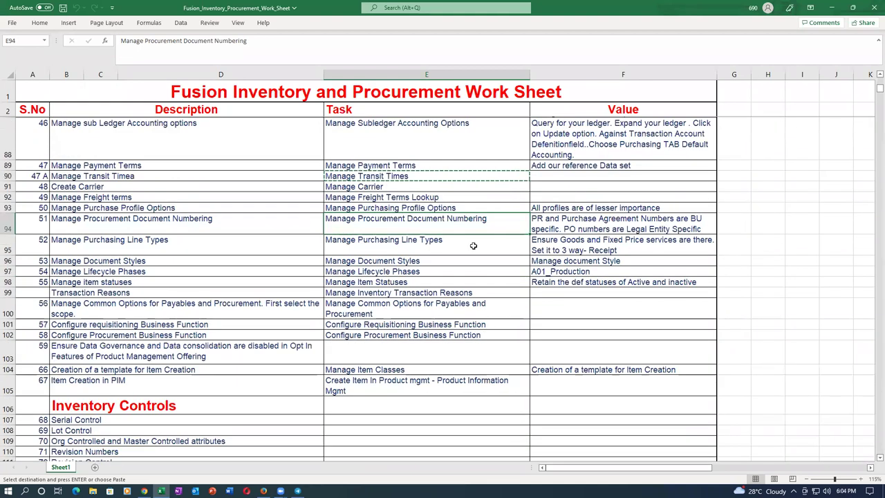
click(378, 244)
click(391, 260)
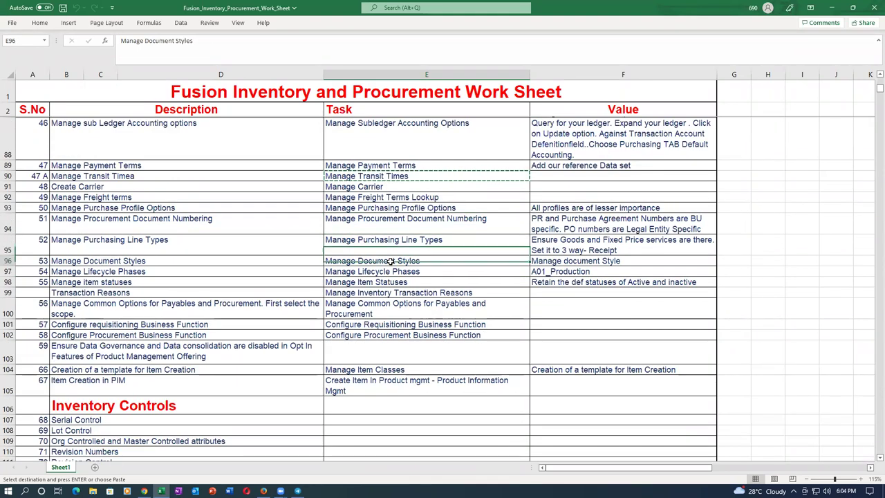
click(392, 274)
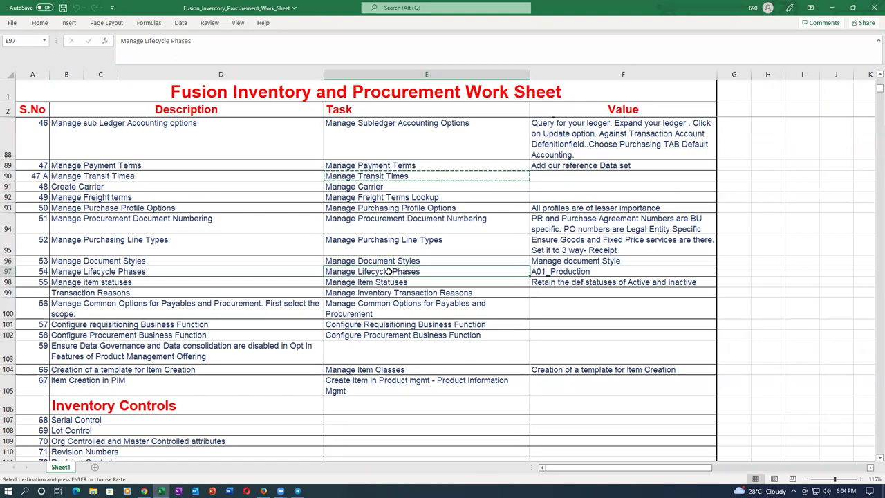
click(379, 283)
click(392, 294)
click(388, 313)
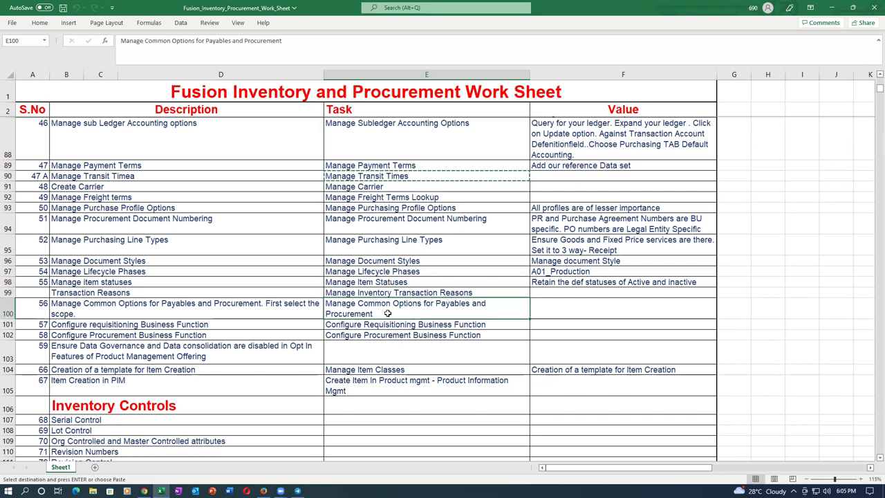
key(ctrl+c)
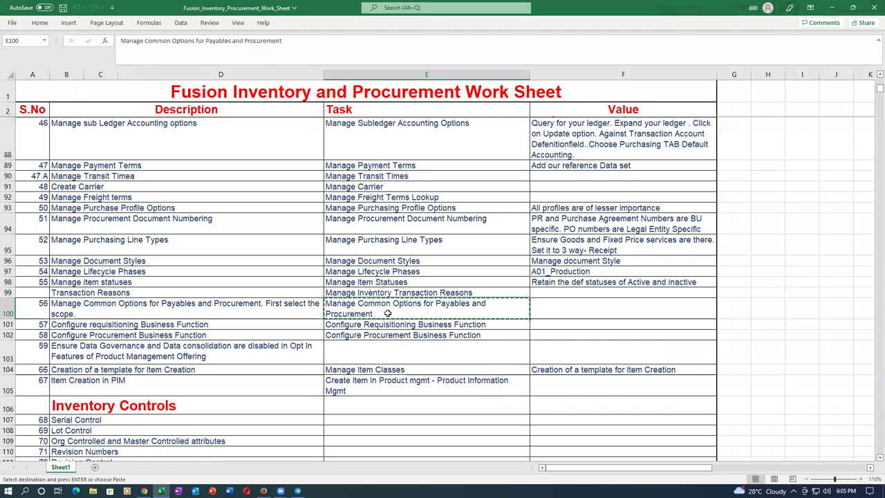
- Paste the copied task name into Oracle's setup task search and run it
key(alt+Tab)
triple_click(286, 125)
key(ctrl+v)
key(Return)
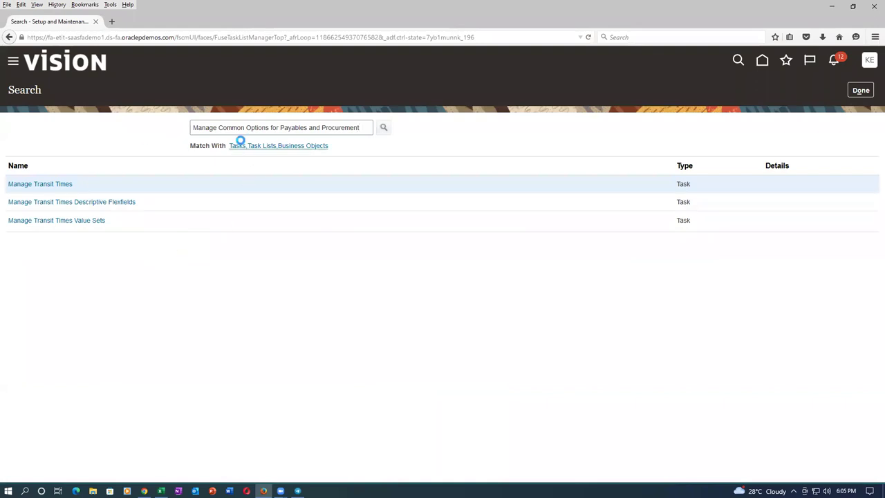
- Open Manage Common Options for Payables and Procurement and select business unit k01_business_unit
click(104, 184)
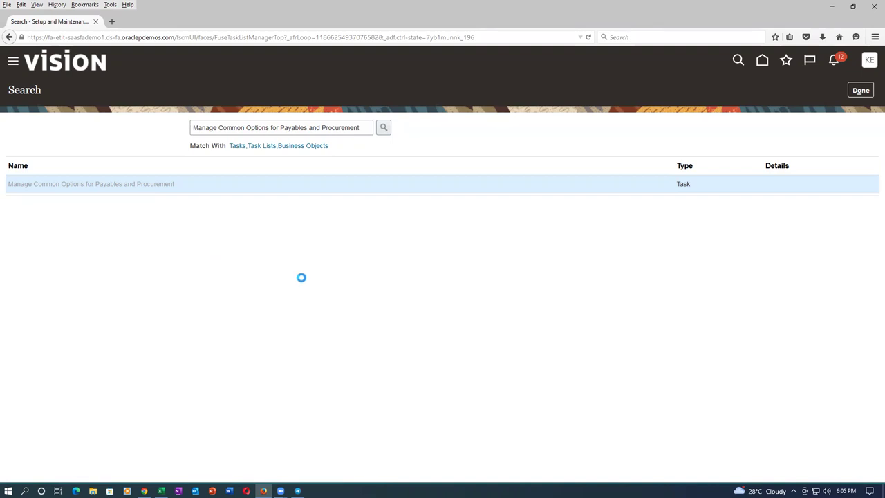
click(79, 131)
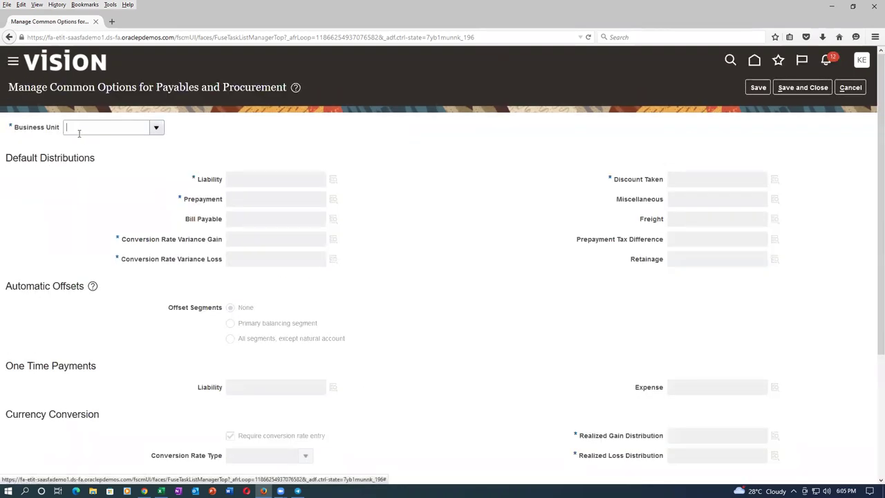
text(k01)
key(Tab)
click(449, 302)
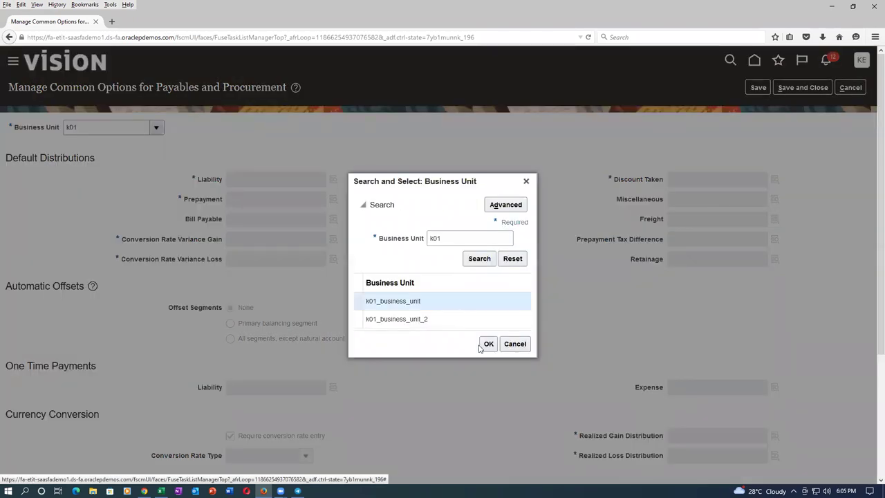
click(488, 344)
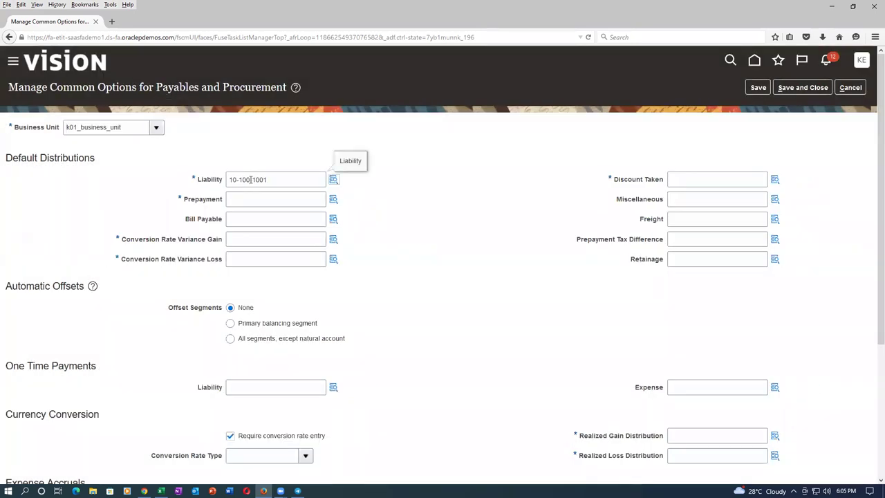
- Copy Liability 10-100-1001 into Prepayment, Conversion Rate Variance Gain/Loss and Discount Taken
drag(282, 182, 126, 211)
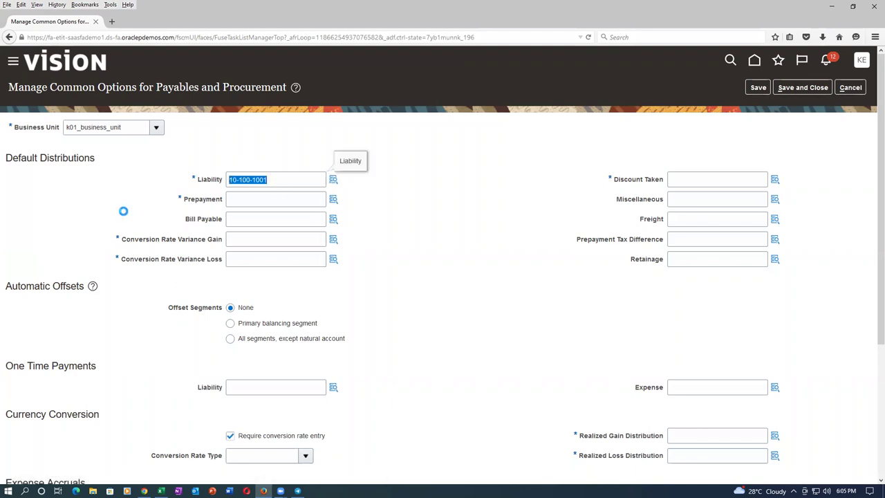
click(249, 200)
key(ctrl+v)
click(240, 244)
key(ctrl+v)
click(246, 260)
key(ctrl+v)
click(676, 181)
key(ctrl+v)
- Paste 10-100-1001 into Realized Gain/Loss, set Bill-to Location k01_loc_1, and save
scroll(689, 270, down, 2)
scroll(690, 272, down, 1)
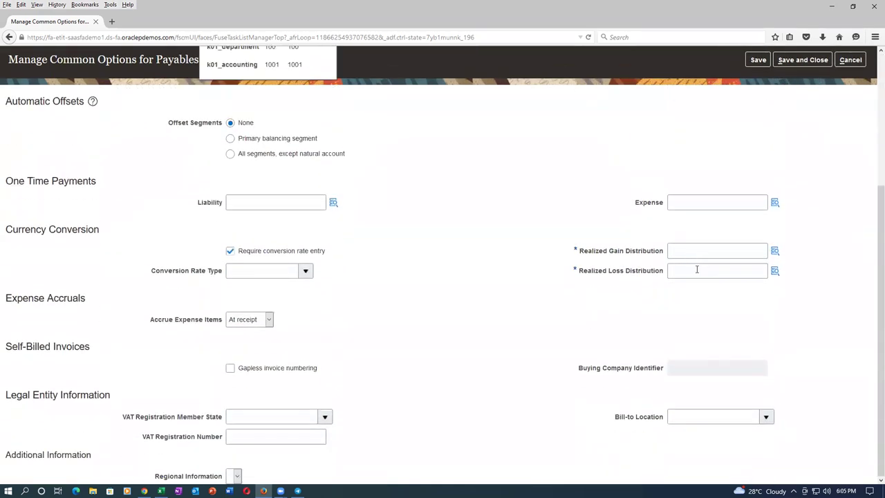
scroll(697, 270, up, 1)
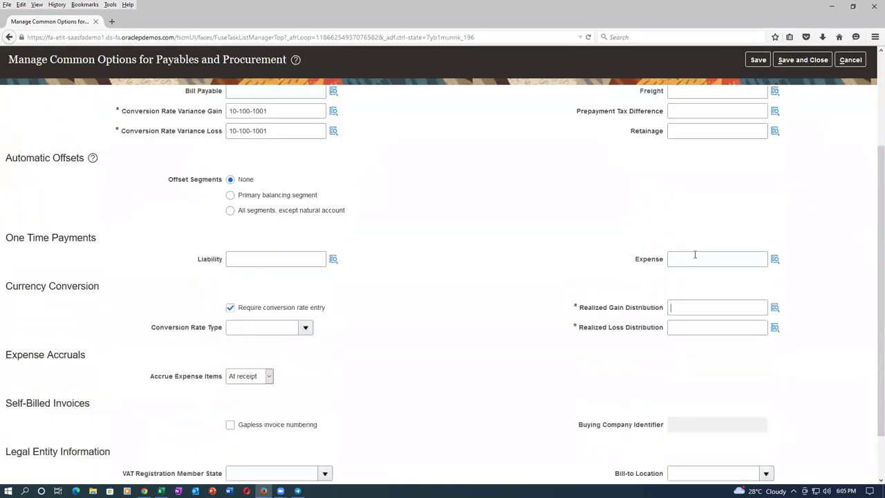
key(ctrl+v)
click(684, 325)
key(ctrl+v)
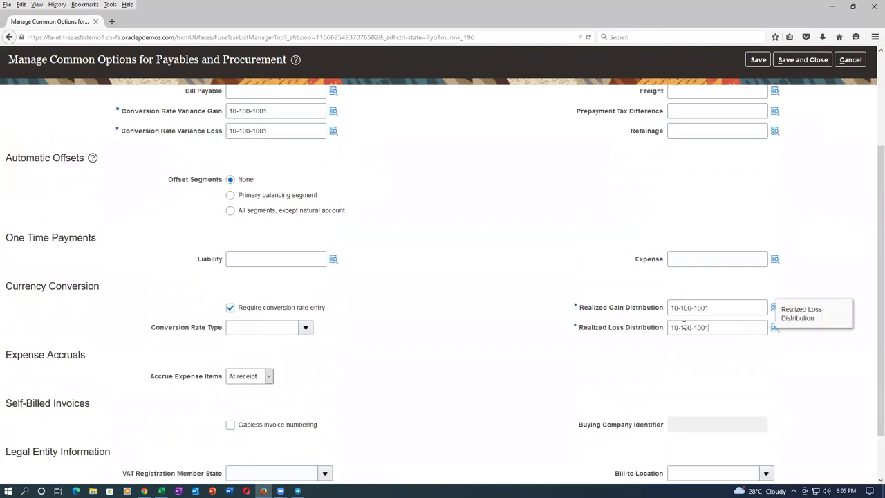
scroll(457, 279, down, 1)
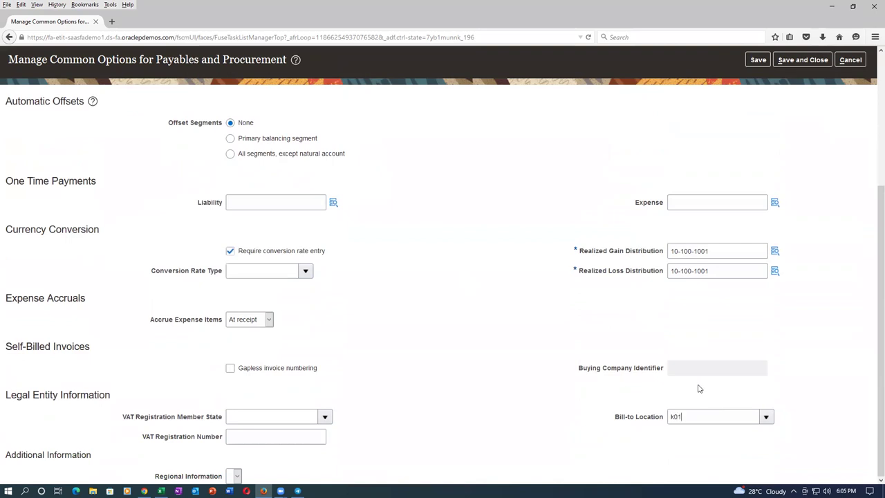
click(693, 364)
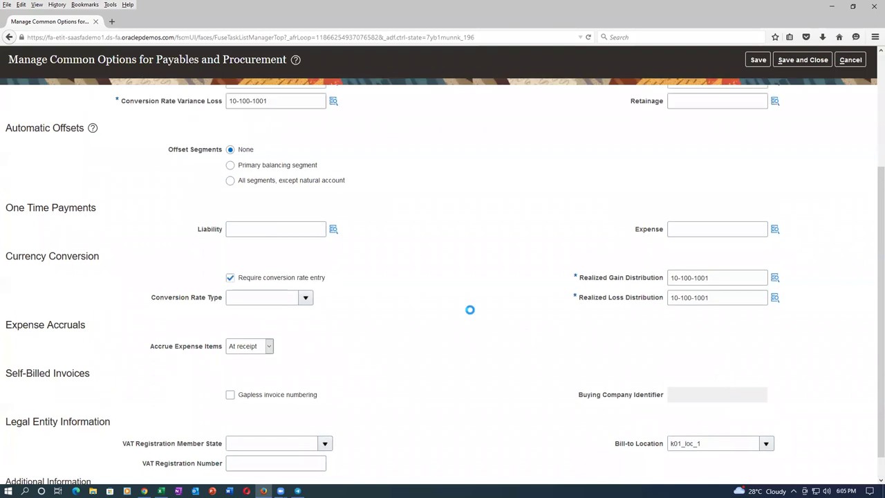
click(802, 87)
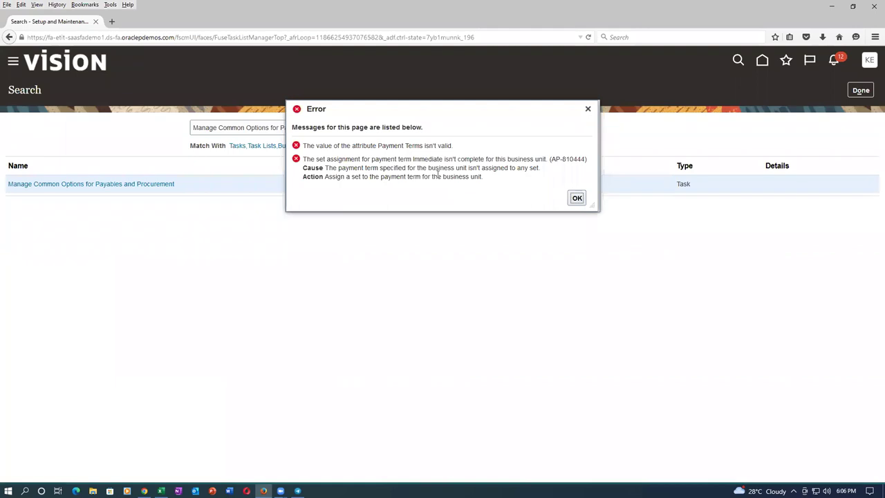
- Note the Immediate term from the error and open Setup and Maintenance's task search
drag(412, 160, 439, 160)
click(144, 491)
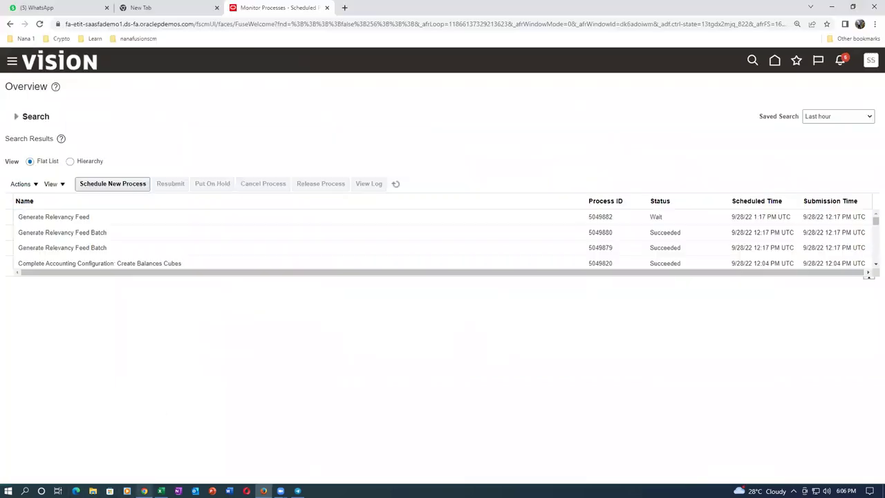
click(871, 60)
click(724, 214)
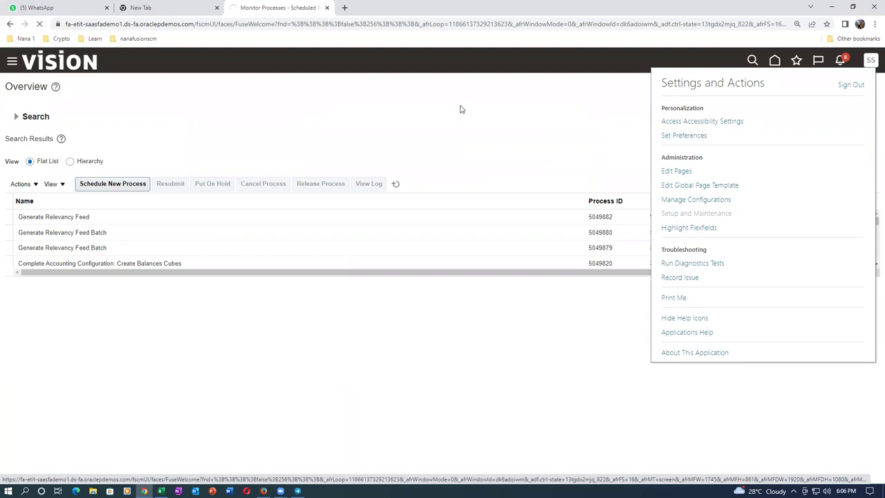
click(869, 197)
click(759, 199)
- Search tasks for man%pay%term% and open Manage Payment Terms, then the Immediate term
click(302, 123)
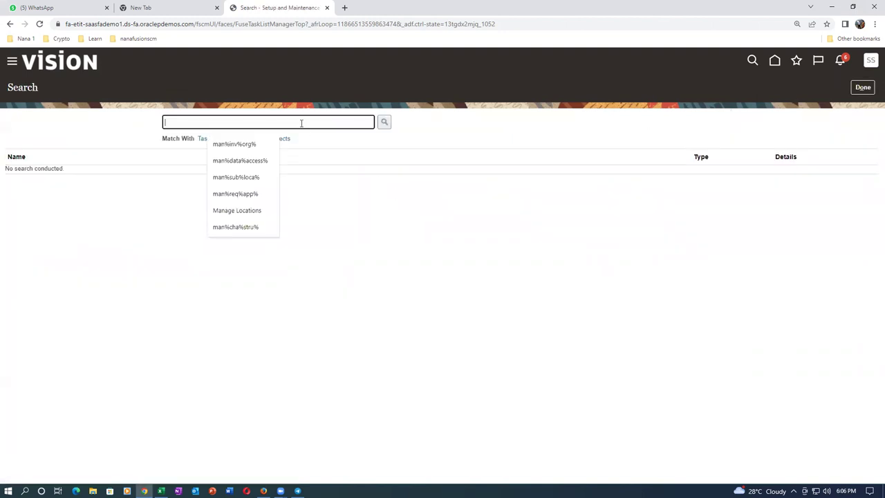
text(man%pay%term%)
key(Return)
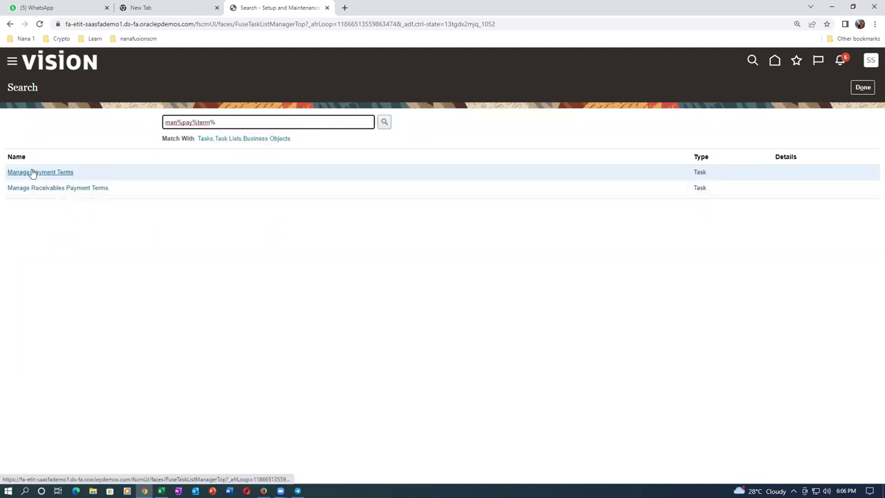
click(40, 173)
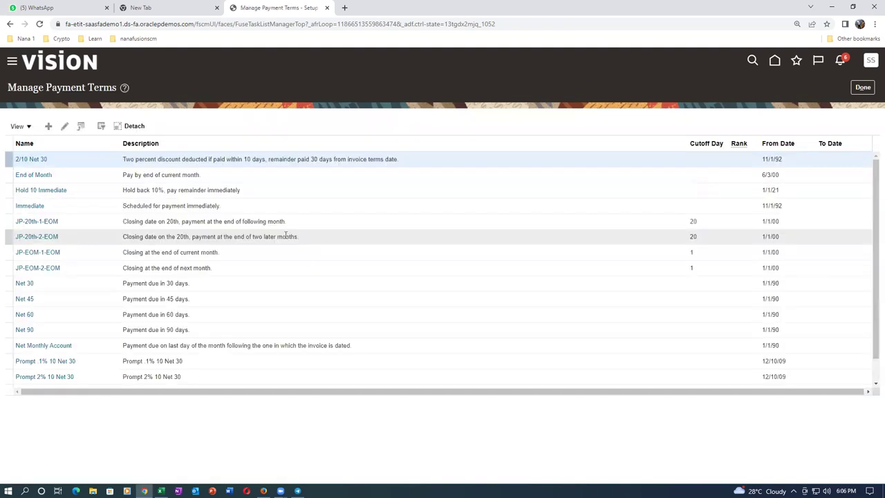
click(28, 206)
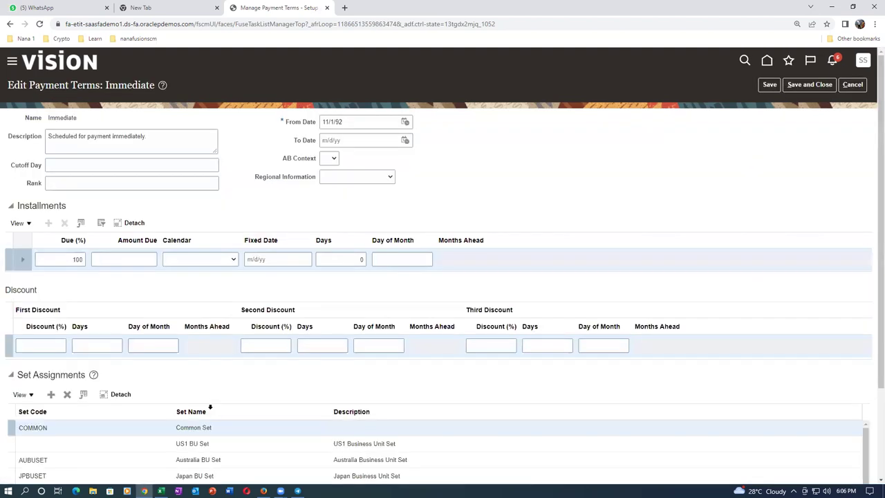
- Add set code K01_RDS_2 to the Immediate term's set assignments and save
scroll(211, 408, down, 3)
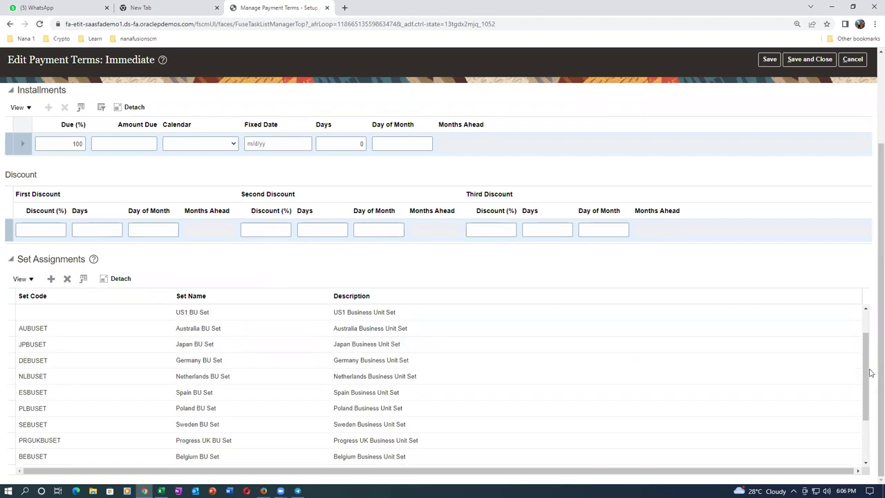
drag(870, 356, 869, 337)
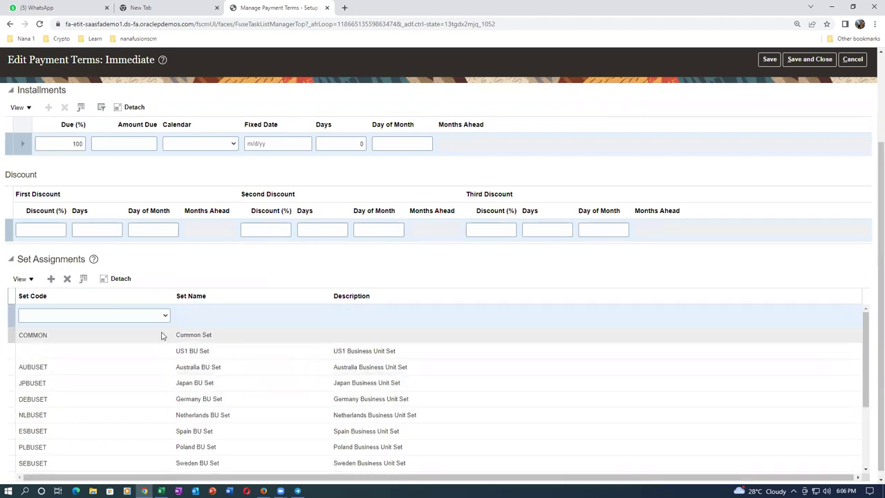
click(135, 315)
drag(165, 336, 166, 408)
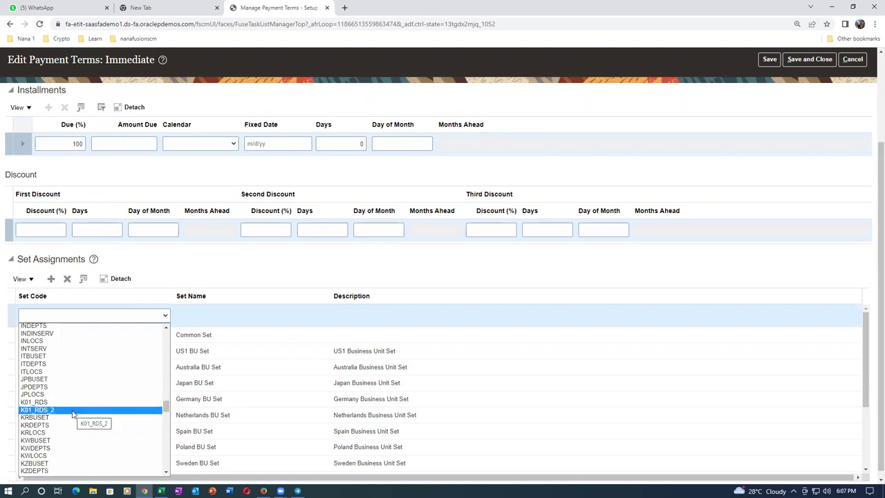
click(73, 412)
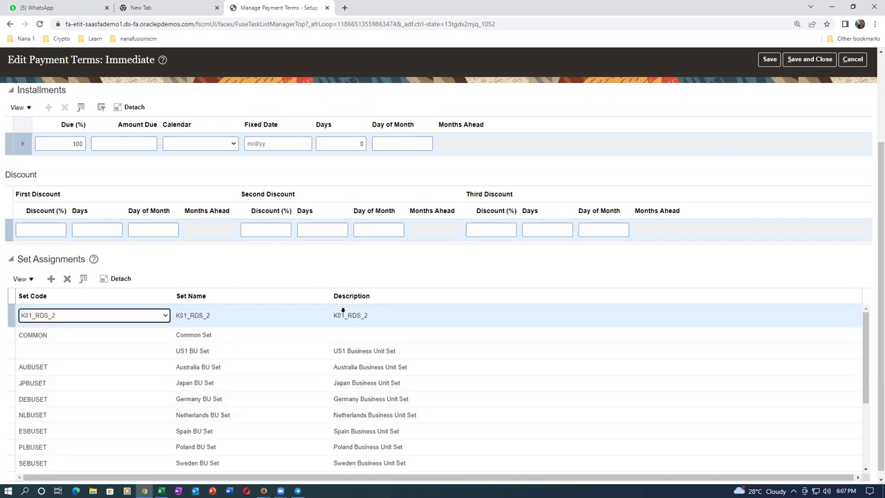
click(807, 58)
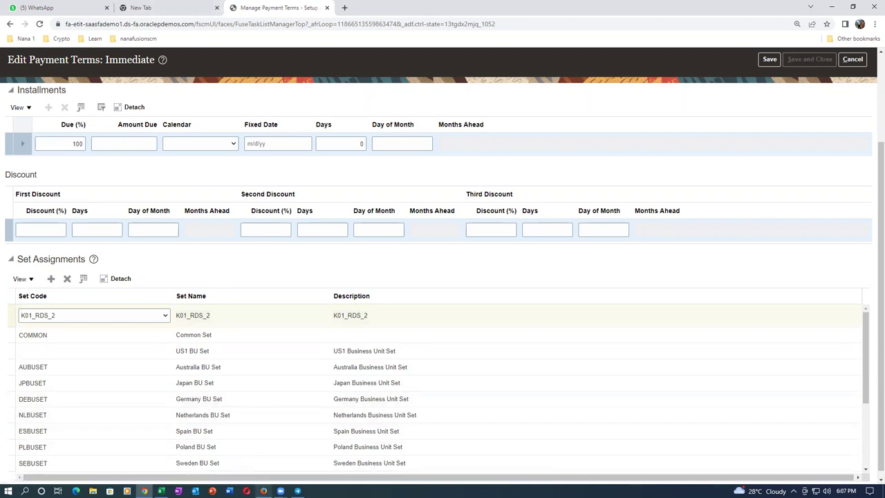
key(alt+Tab)
- Reopen the common options, retry saving, and dismiss the set assignment error
click(577, 199)
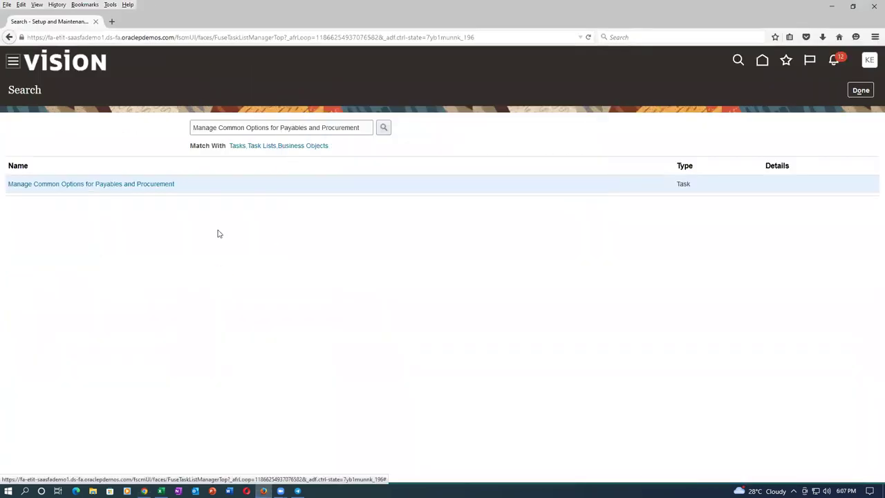
click(73, 184)
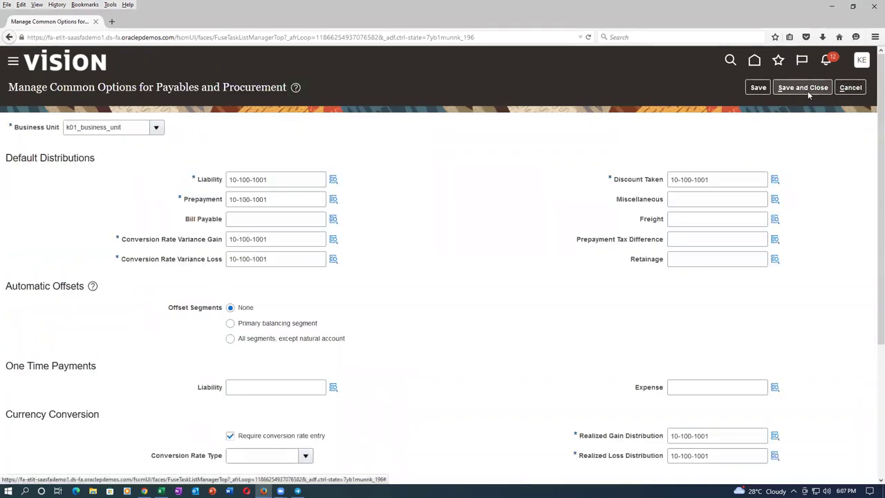
click(802, 87)
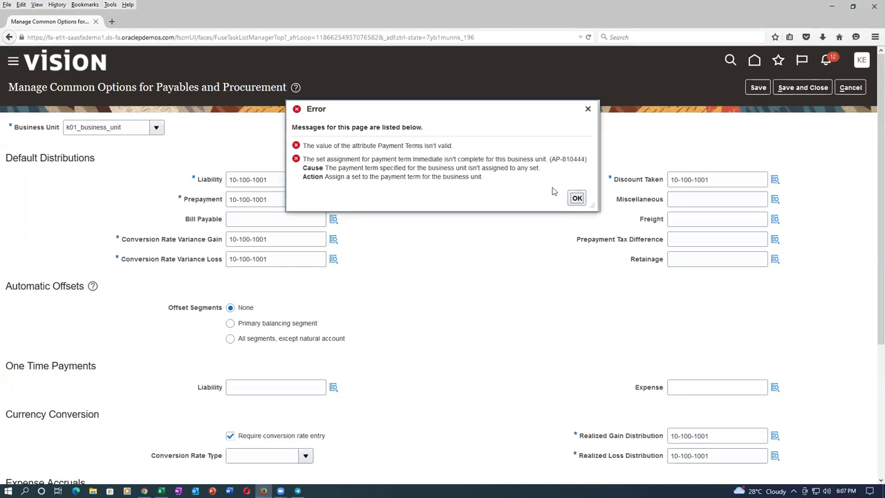
click(576, 198)
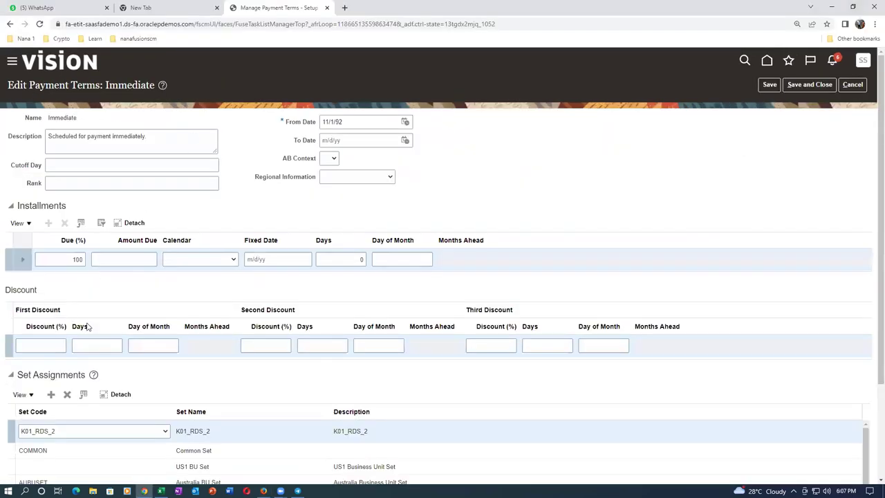
- Add a K01_RDS set assignment row to the Immediate payment term and save
scroll(76, 325, down, 3)
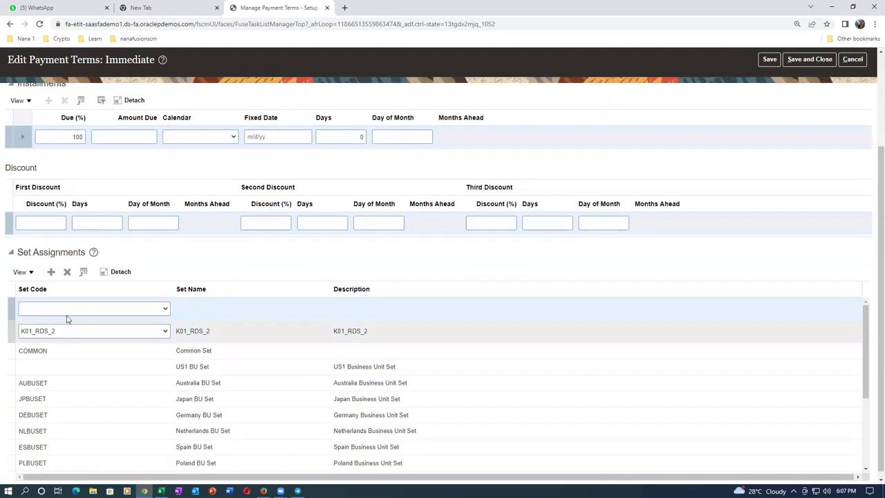
click(69, 310)
drag(167, 330, 168, 375)
drag(165, 378, 168, 403)
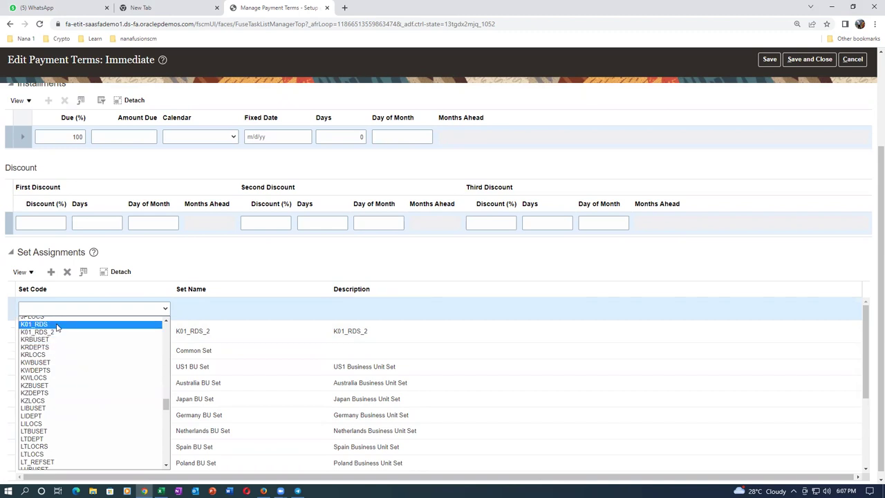
click(58, 323)
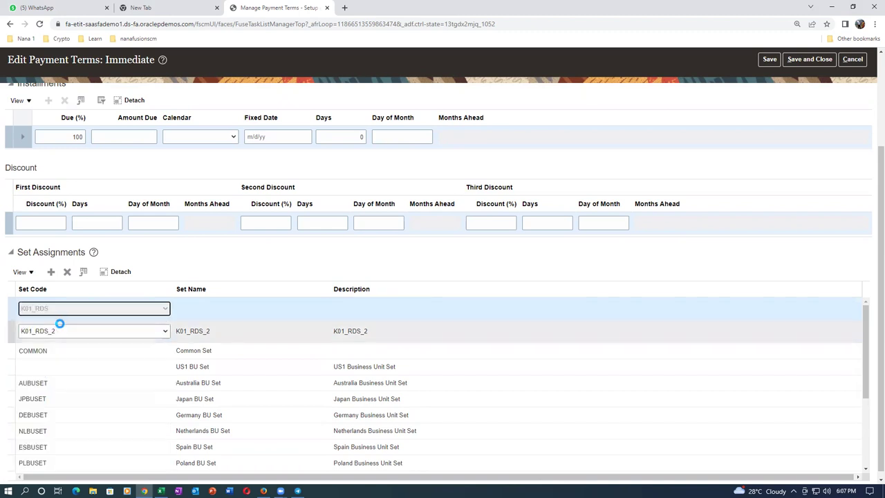
click(812, 59)
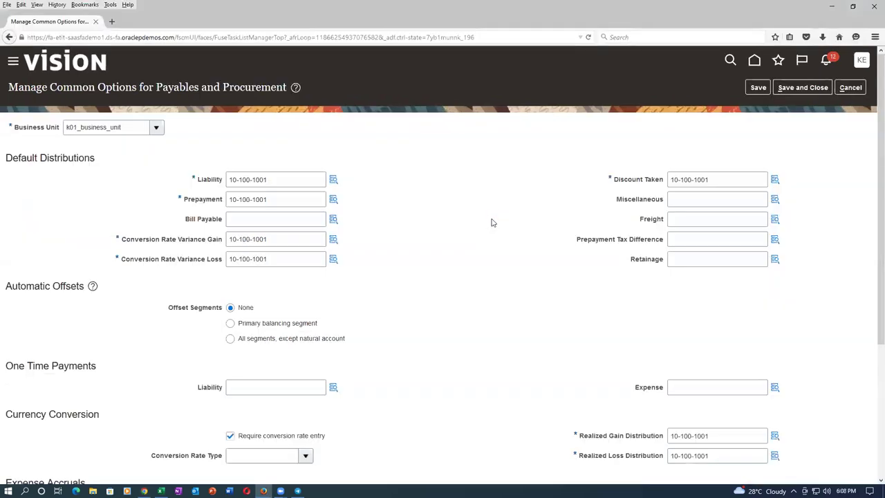
- Retry saving the common options twice, then cancel out of the page
click(814, 92)
click(801, 93)
click(850, 88)
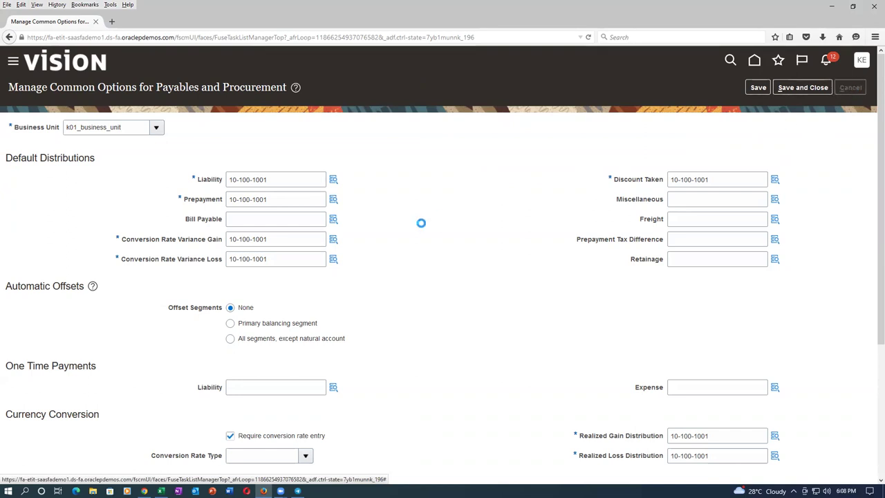
click(850, 87)
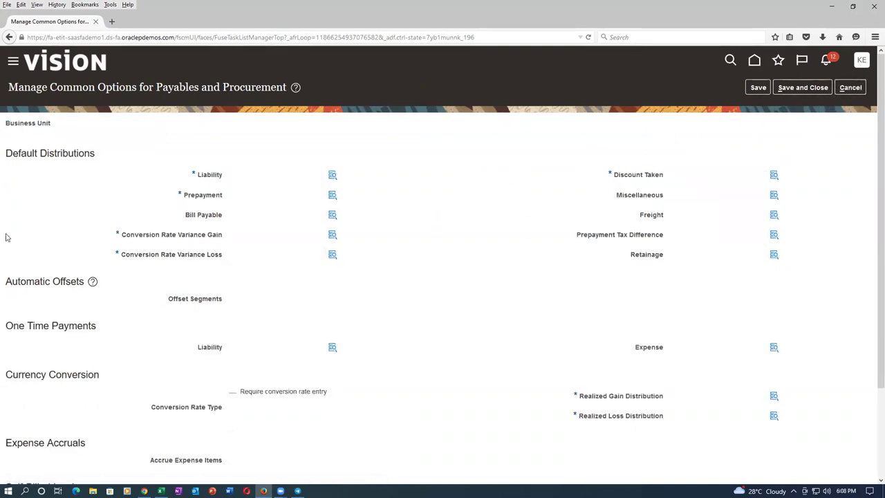
click(850, 88)
- Select the host part of the Oracle page address
click(86, 38)
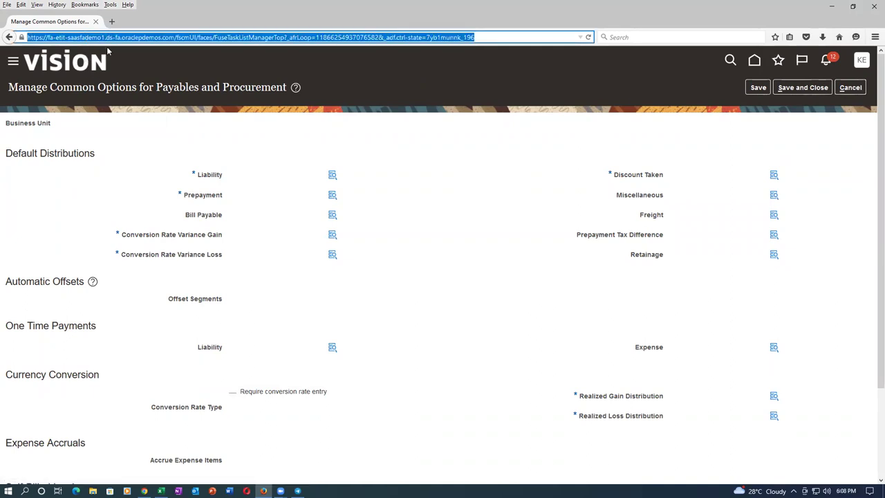
click(108, 52)
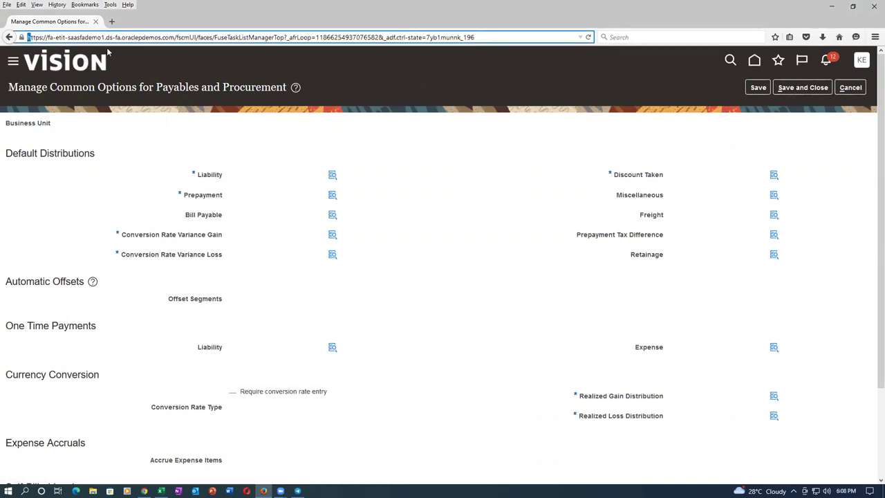
key(shift+Right)
key(shift+Right)
key(shift+Right)
key(shift+Right)
key(shift+Right)
key(shift+Right)
key(shift+Right)
key(shift+Right)
key(shift+Right)
key(shift+Right)
key(shift+Right)
key(shift+Right)
key(shift+Right)
key(shift+Right)
key(shift+Right)
key(shift+Right)
key(shift+Right)
key(shift+Right)
key(shift+Right)
key(shift+Right)
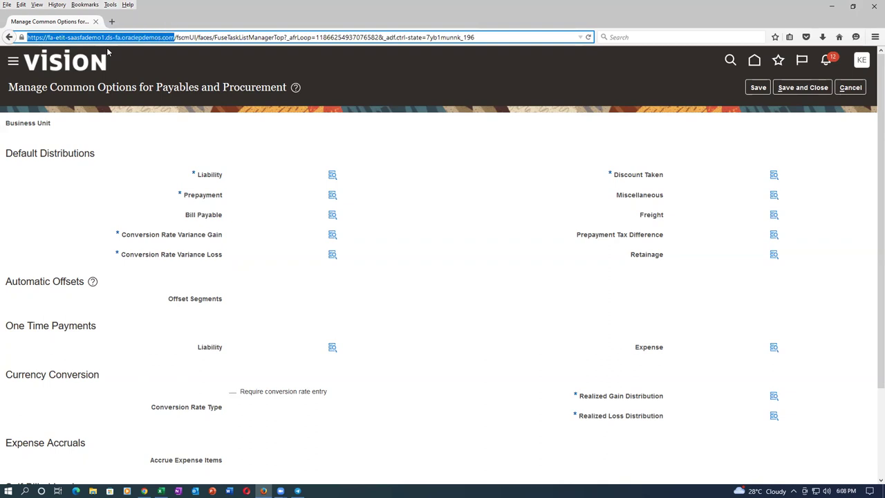
- Open three new browser tabs, each loading the Oracle host address
click(111, 21)
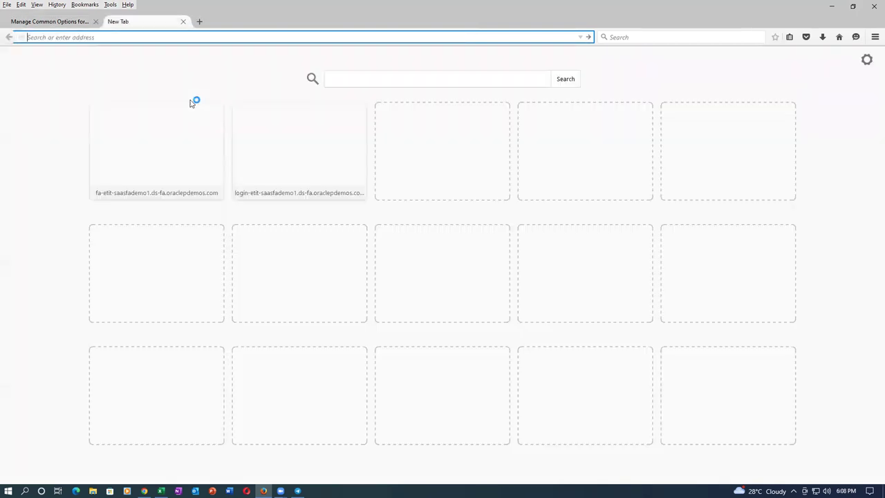
text(https://fa-etit-saasfademo1.ds-fa.oraclepdemos.com)
key(Return)
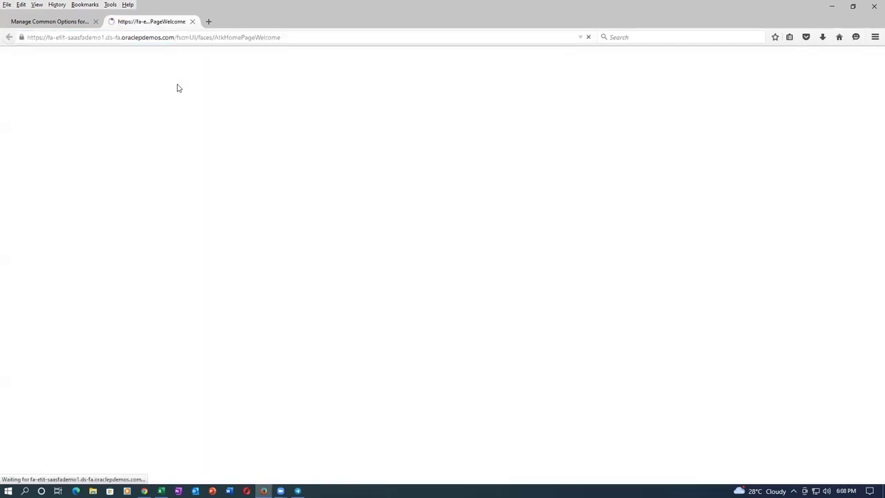
click(208, 21)
text(https://fa-etit-saasfademo1.ds-fa.oraclepdemos.com)
key(Return)
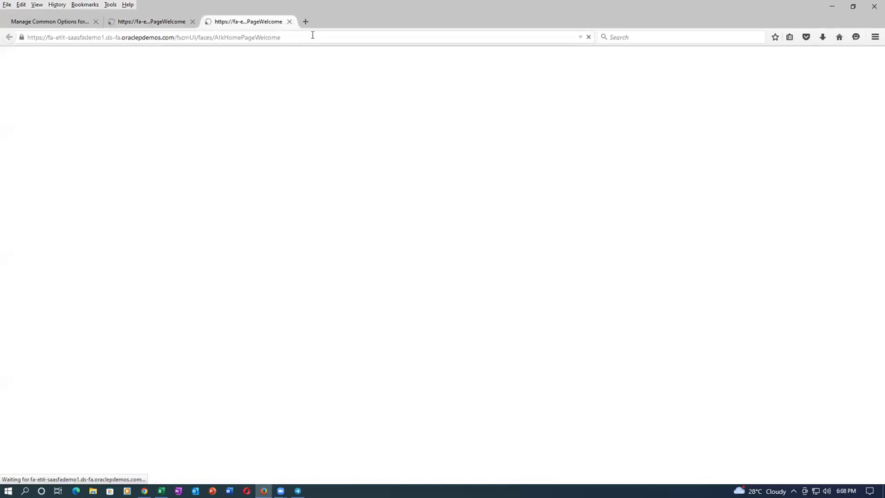
click(305, 22)
text(https://fa-etit-saasfademo1.ds-fa.oraclepdemos.com)
key(Return)
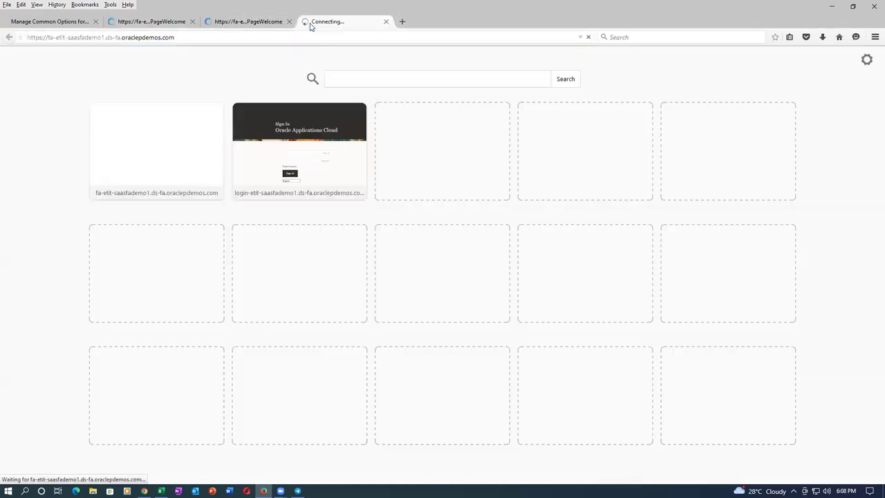
- In the second tab, open the Setup and Maintenance task search page, then check Excel
click(142, 23)
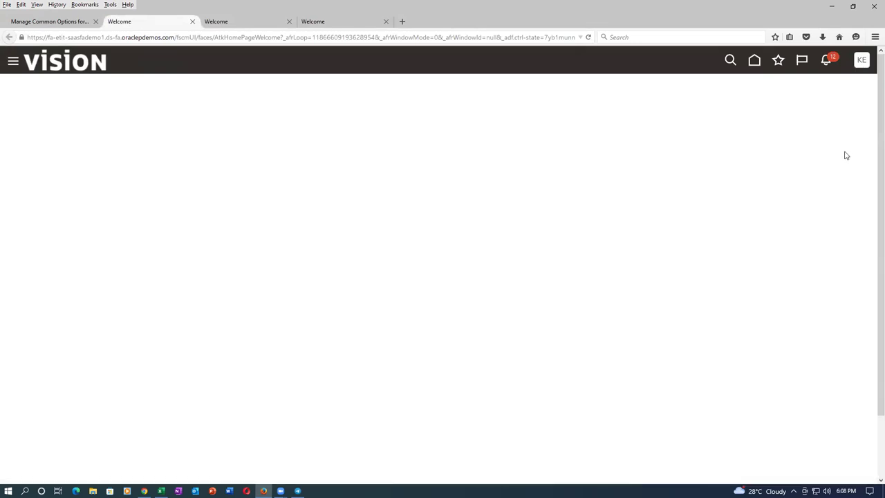
click(655, 232)
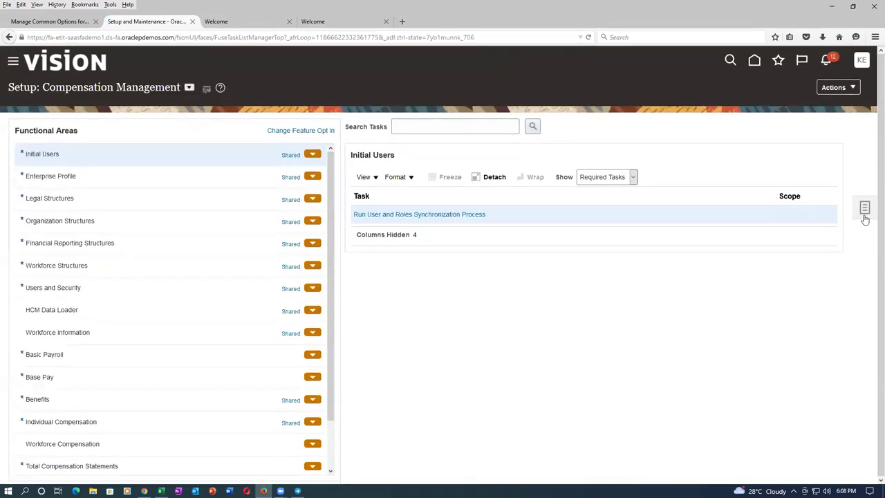
click(863, 209)
click(755, 224)
key(alt+Tab)
key(alt+Tab)
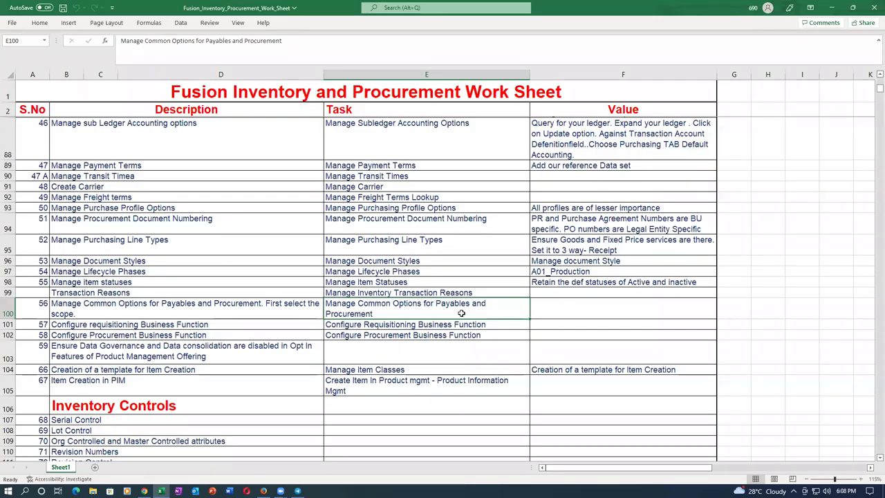
- Open Manage Common Options for Payables and Procurement and select business unit k01_business_unit
key(alt+Tab)
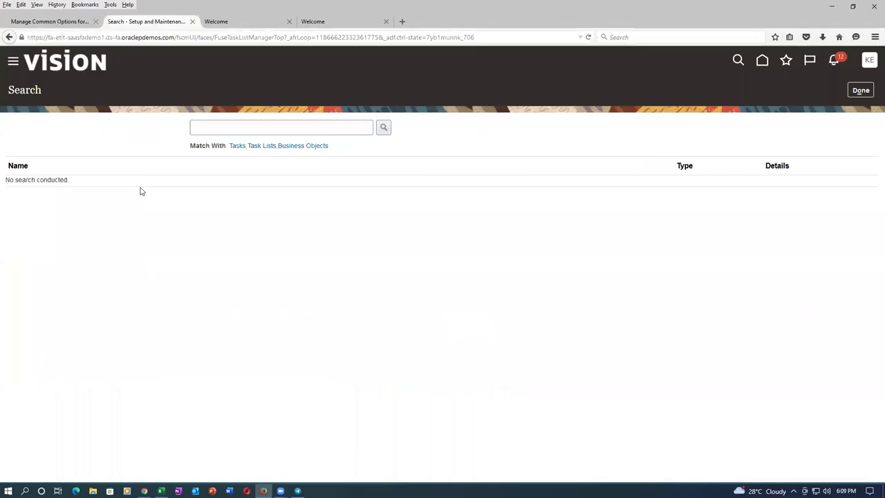
text(Manage Common Options for Payables and Procurement)
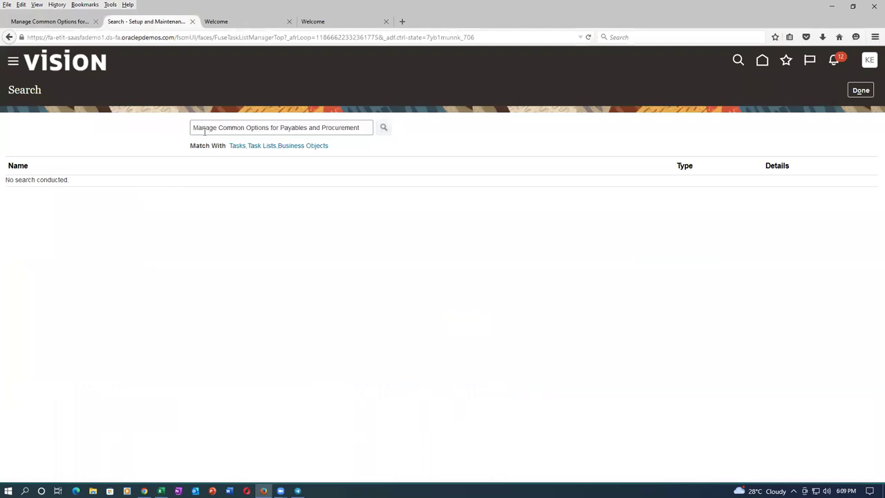
key(Return)
click(80, 183)
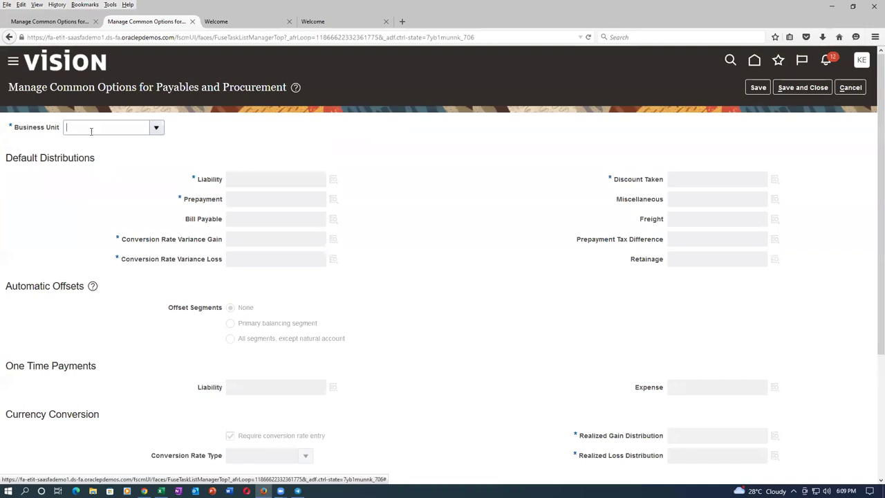
click(91, 125)
text(k01)
key(Tab)
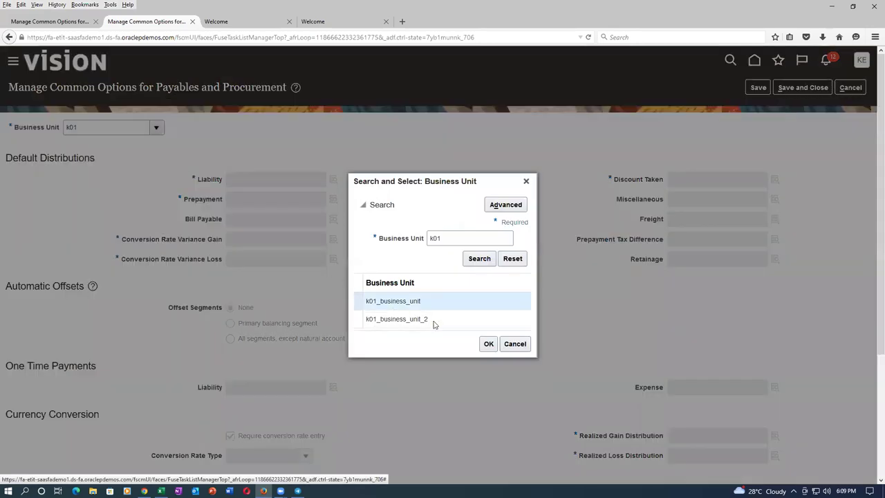
click(487, 343)
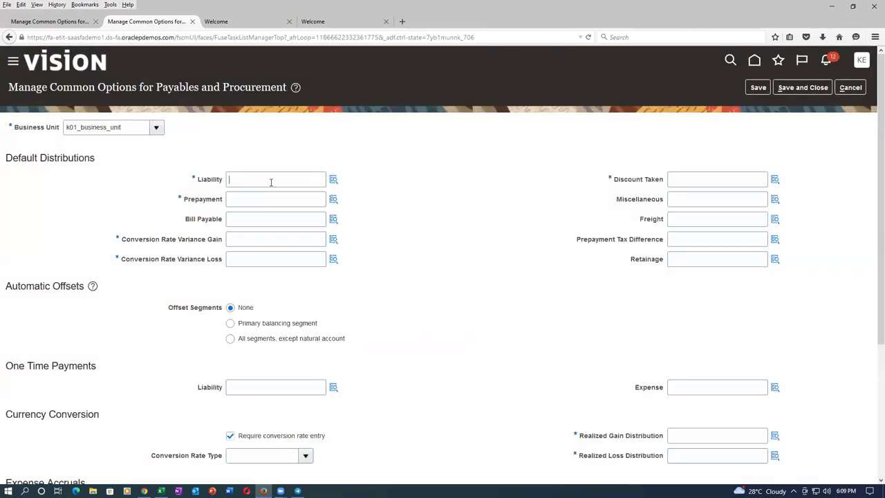
- Enter account 10-100-1001 for Liability, Prepayment, and Conversion Rate Variance Gain and Loss
click(271, 180)
text(10-100-1001)
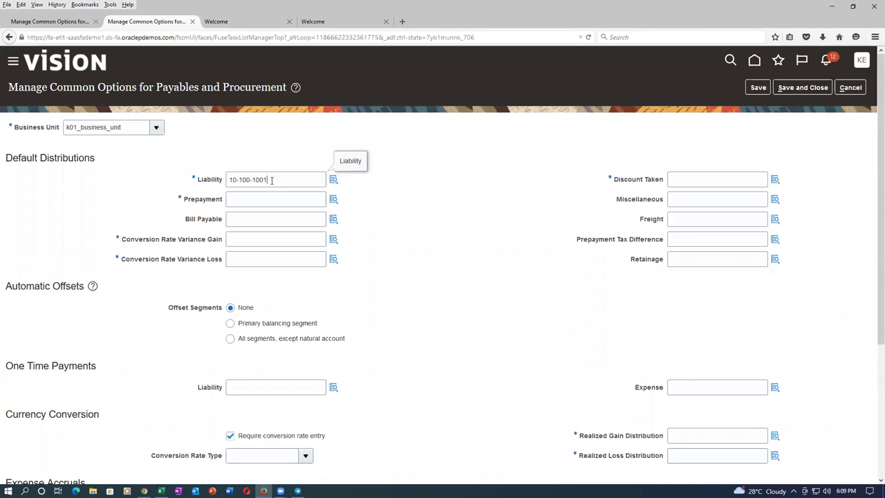
triple_click(287, 179)
key(ctrl+c)
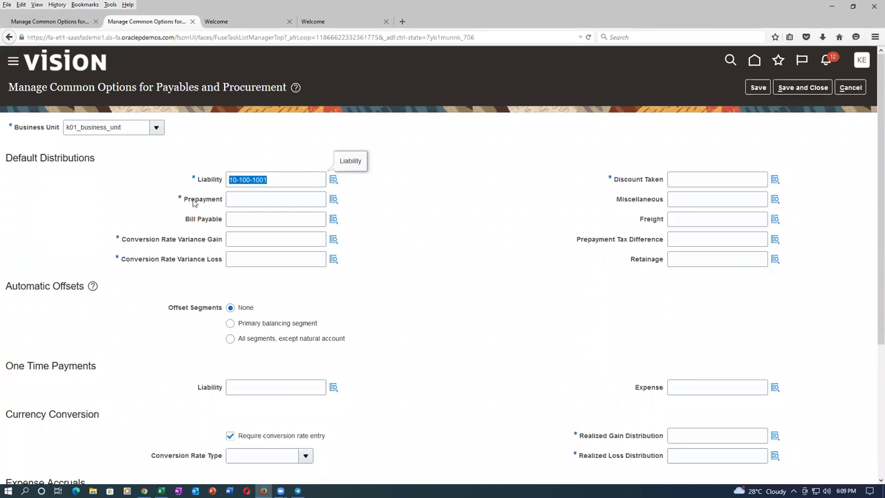
click(268, 198)
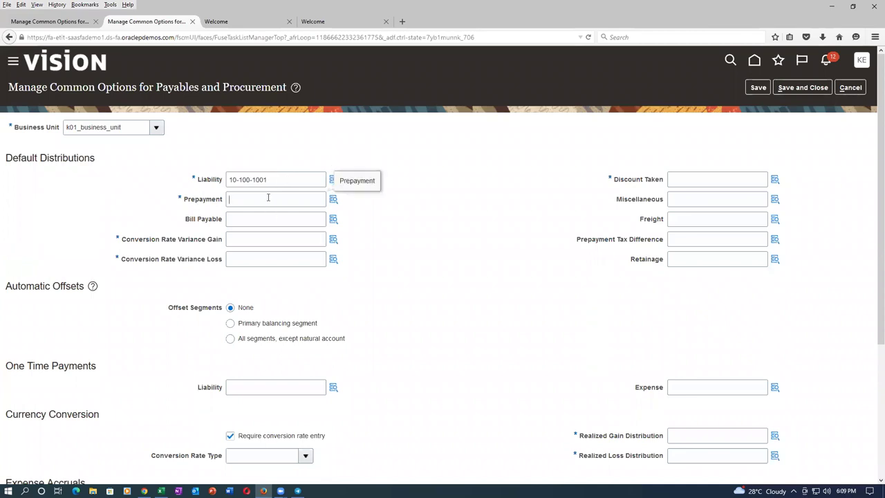
key(ctrl+v)
click(243, 240)
key(ctrl+v)
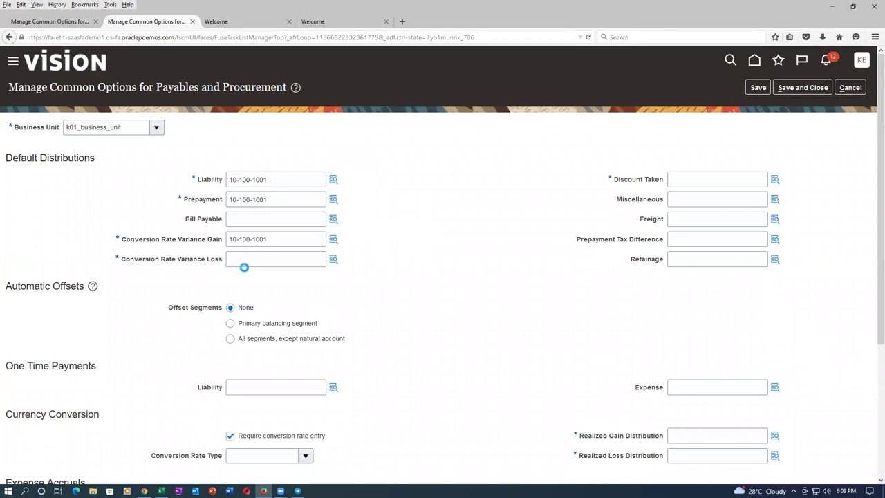
key(ctrl+v)
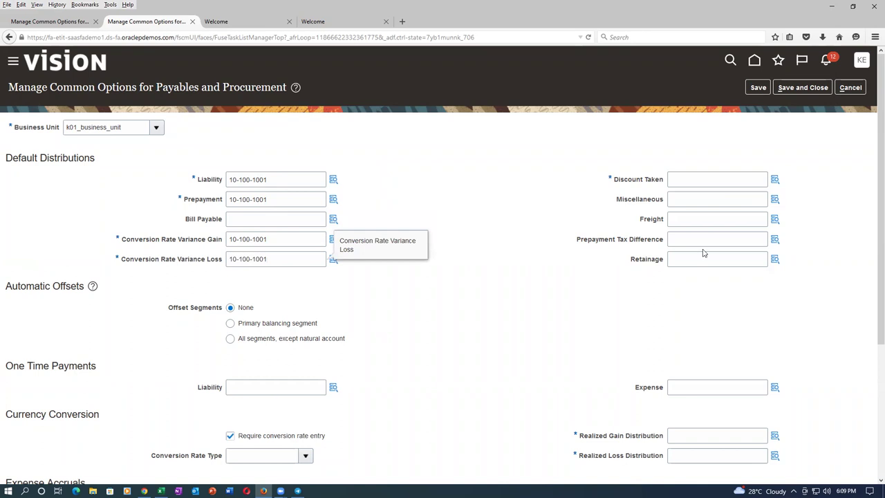
- Paste 10-100-1001 into Discount Taken, Realized Gain and Realized Loss Distribution accounts
click(696, 182)
key(ctrl+v)
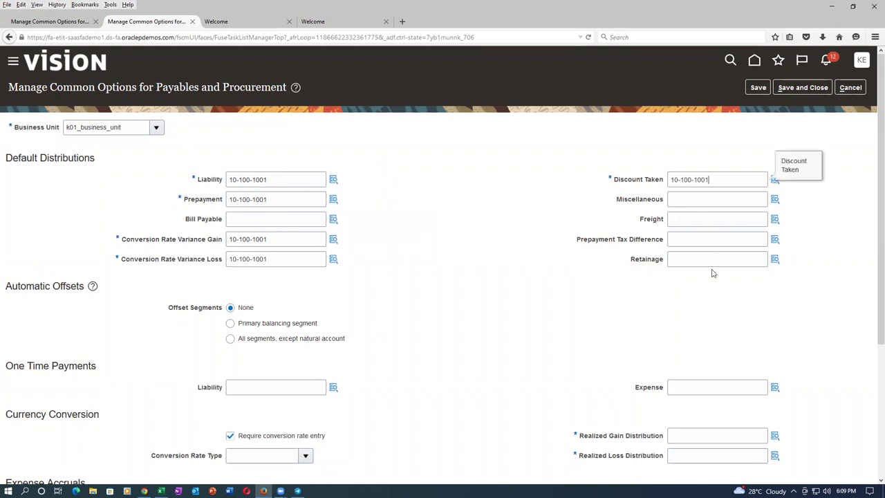
scroll(709, 270, down, 3)
scroll(709, 269, down, 1)
key(ctrl+v)
click(700, 270)
key(ctrl+v)
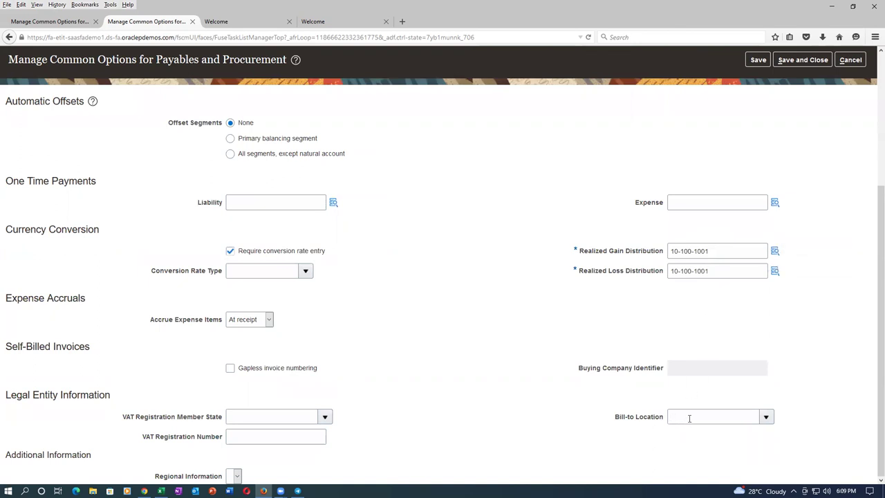
- Set the Bill-to Location to k01_loc_1
key(Tab)
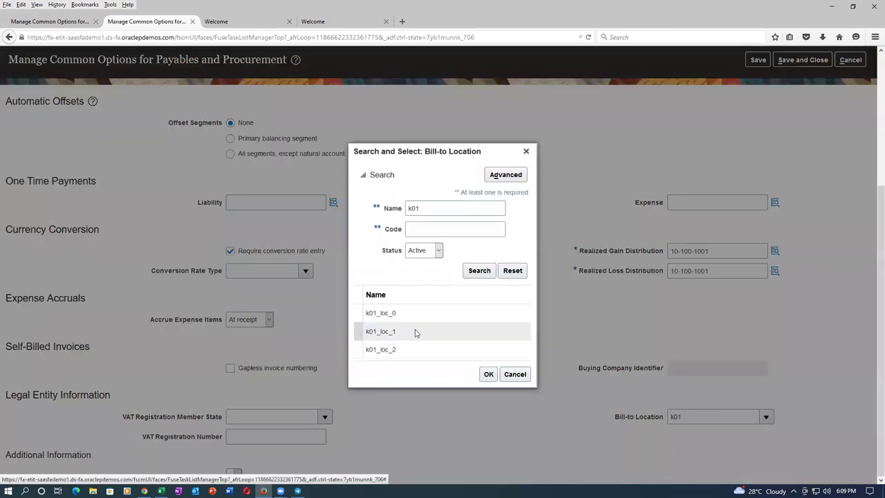
click(414, 333)
click(491, 376)
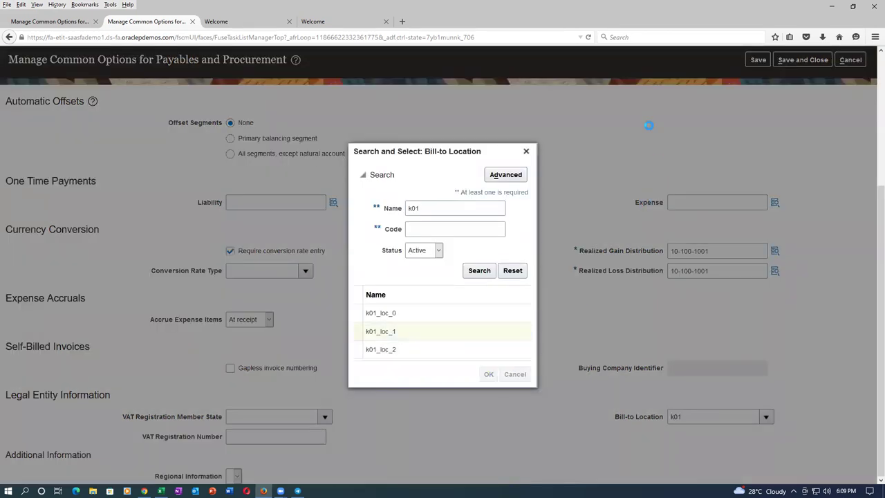
scroll(648, 139, up, 4)
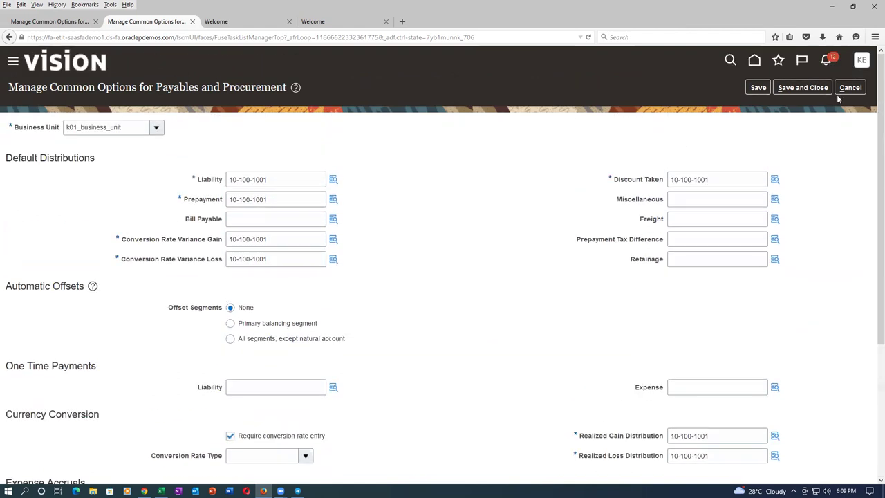
- Save the common options and copy the Configure Requisitioning Business Function task name from the worksheet
click(801, 88)
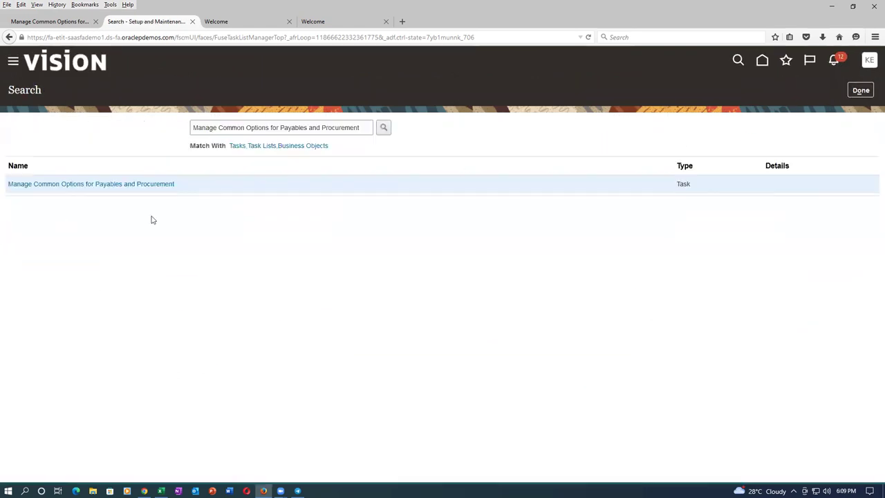
key(alt+Tab)
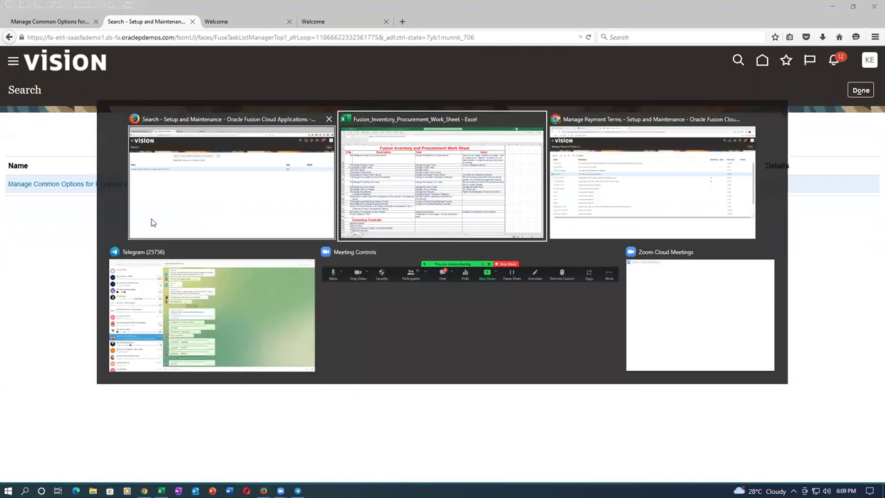
scroll(359, 304, down, 2)
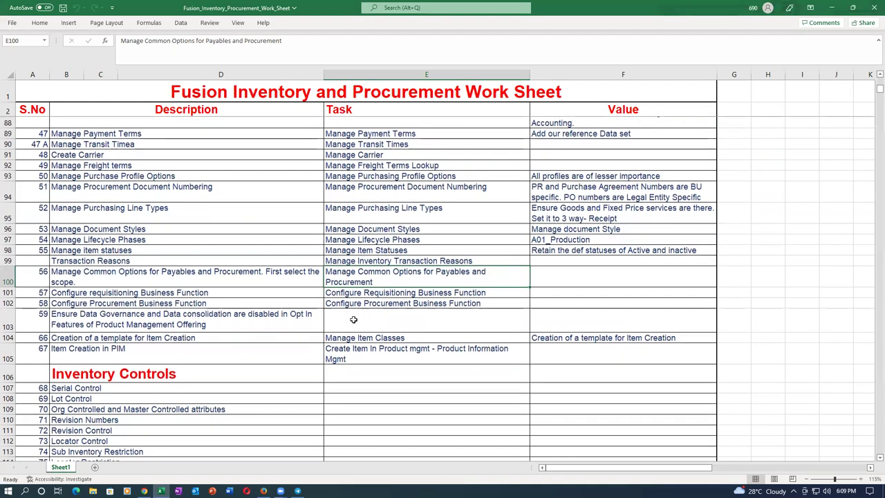
click(358, 296)
key(ctrl+c)
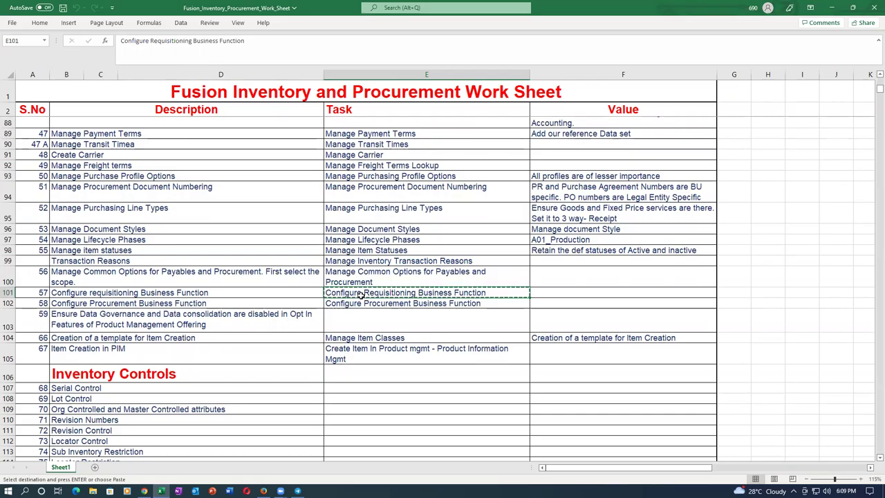
- Open Configure Requisitioning Business Function for k01_business_unit
key(alt+Tab)
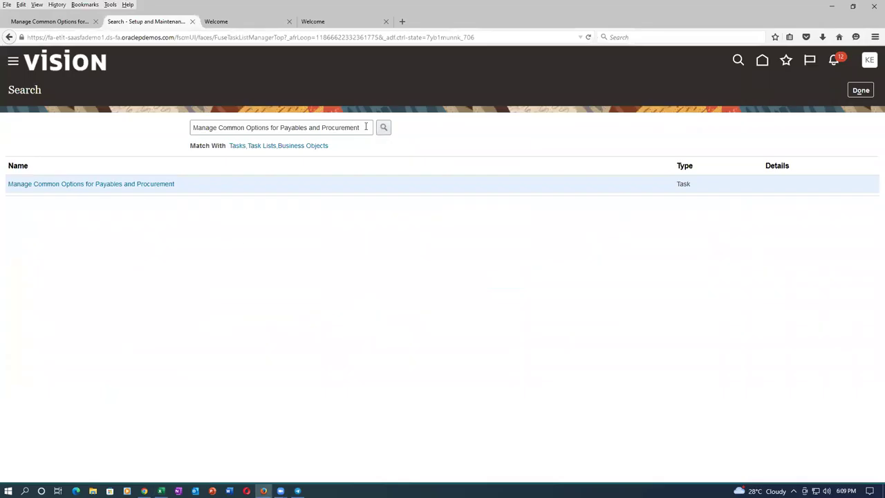
triple_click(366, 128)
key(ctrl+v)
key(Return)
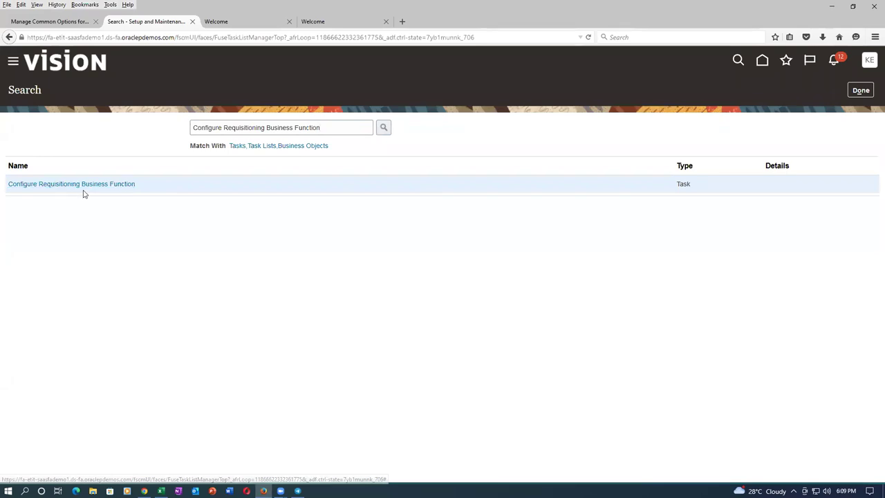
click(83, 185)
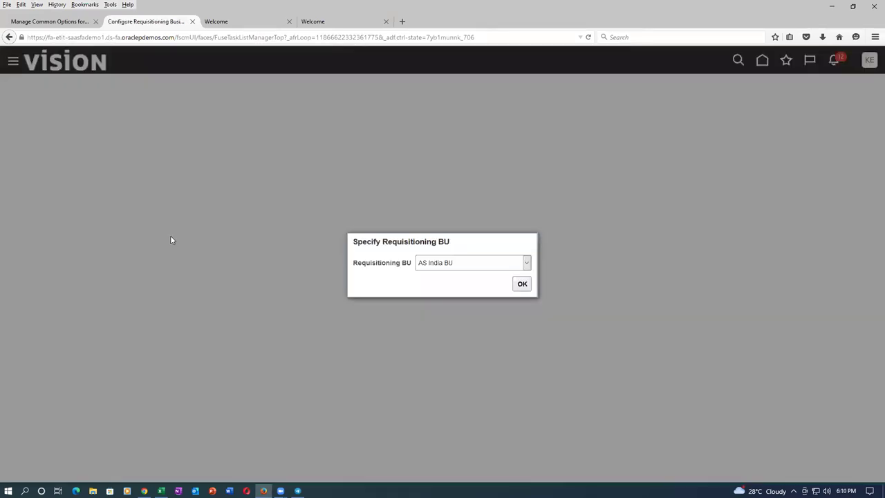
click(450, 270)
drag(526, 297, 533, 438)
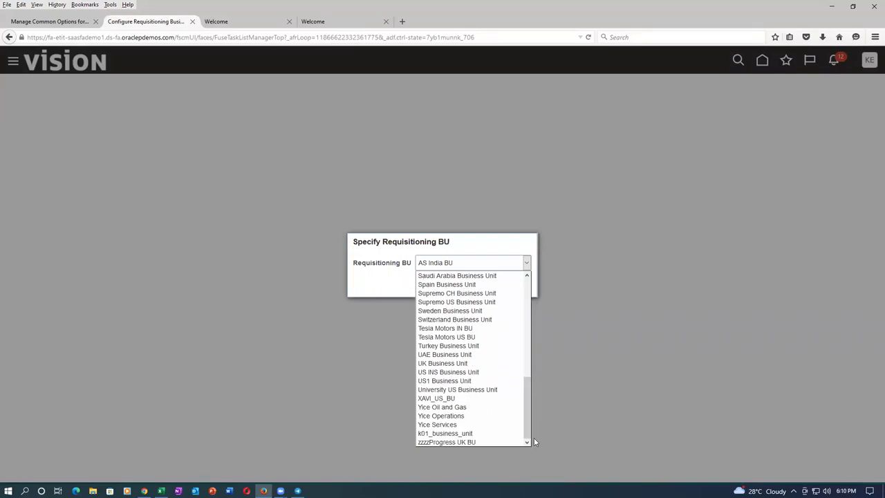
click(489, 433)
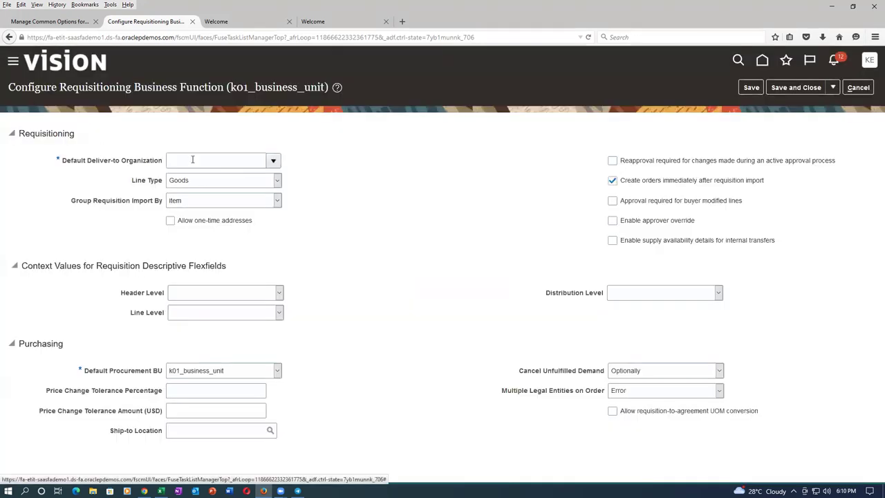
click(199, 159)
- Set default Deliver-to Organization to ka01_master_org and save the requisitioning settings
text(k01)
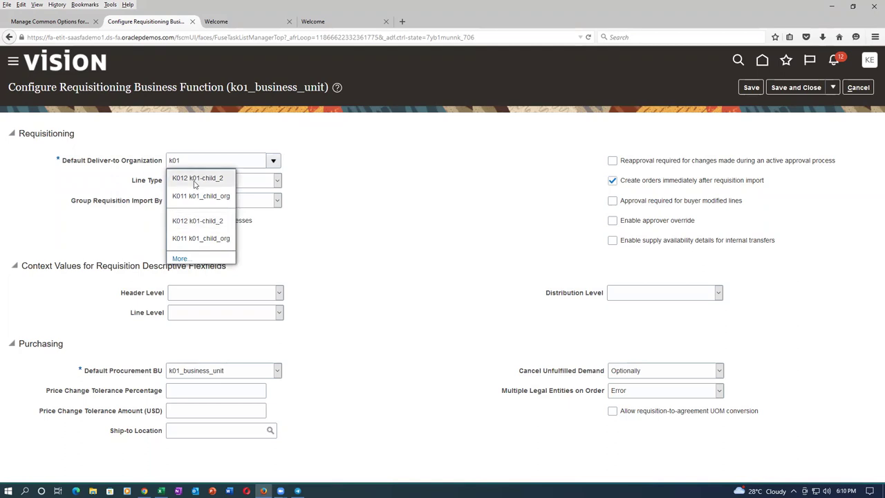
text(a)
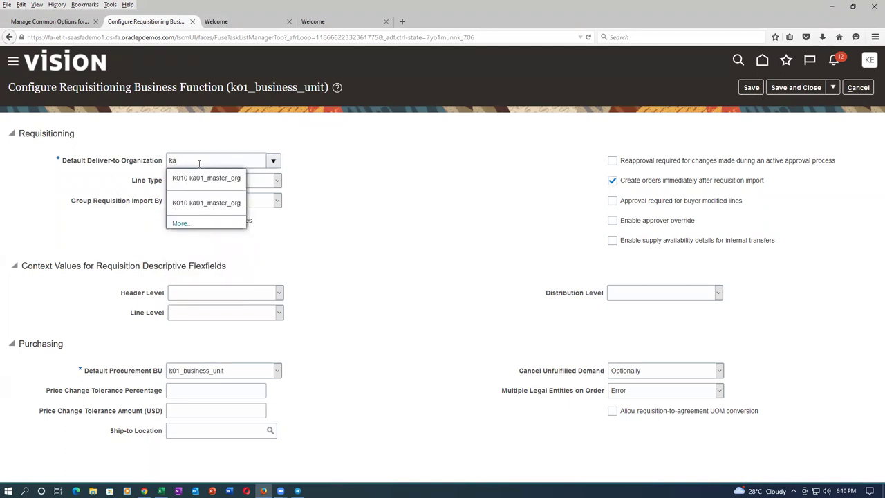
click(211, 206)
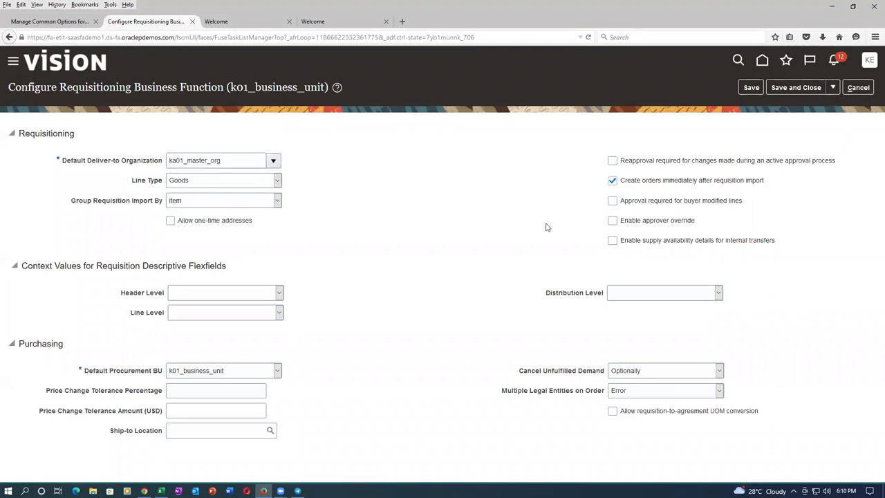
click(791, 87)
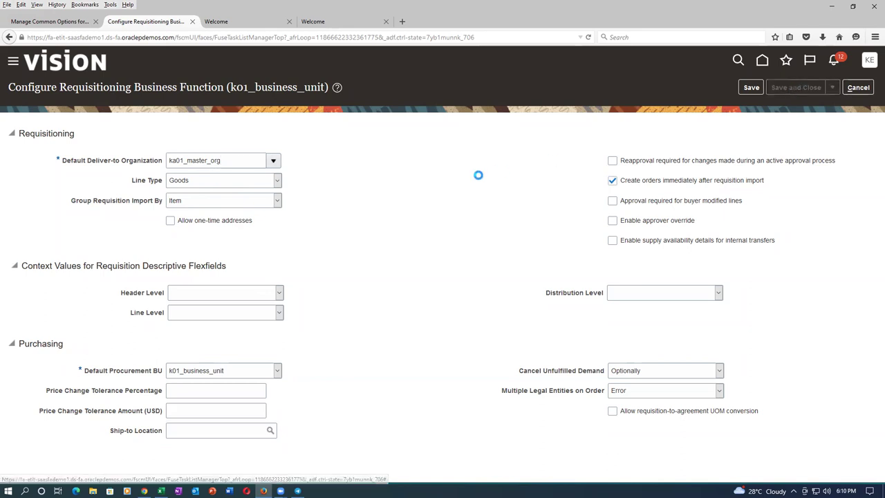
click(470, 280)
key(alt+Tab)
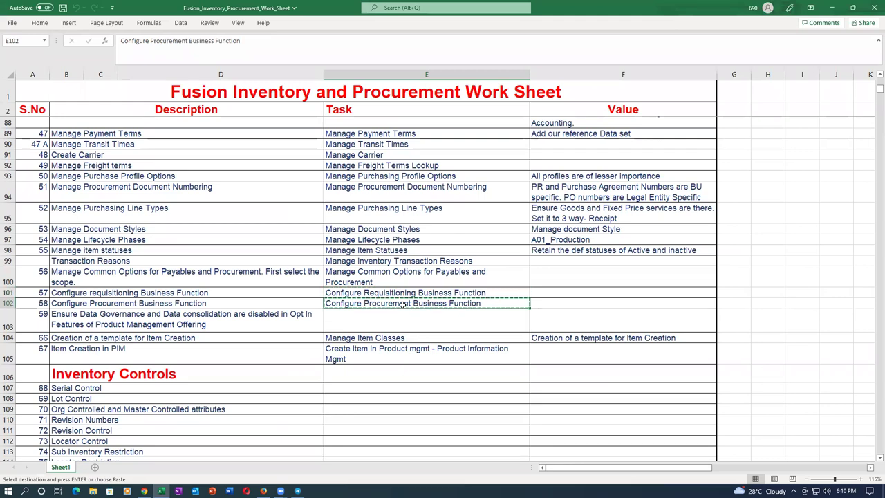
- Open Configure Procurement Business Function for k01_business_unit
key(alt+Tab)
drag(321, 127, 130, 155)
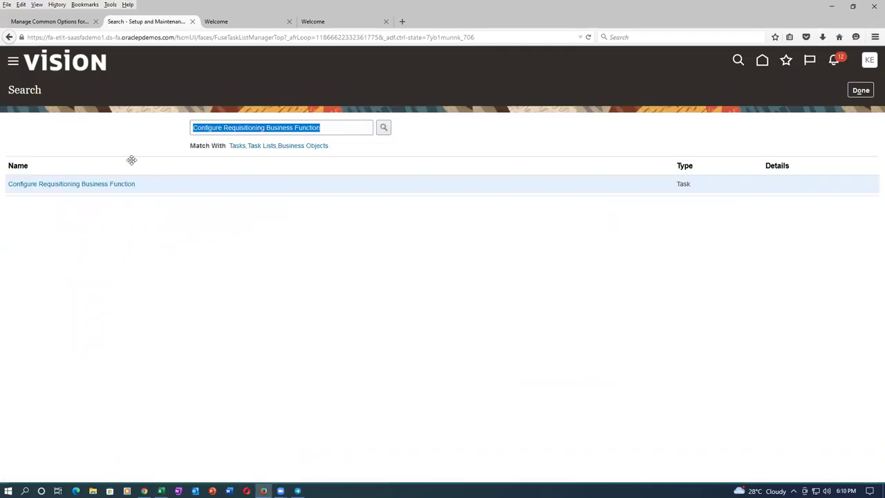
key(ctrl+v)
key(Return)
click(91, 188)
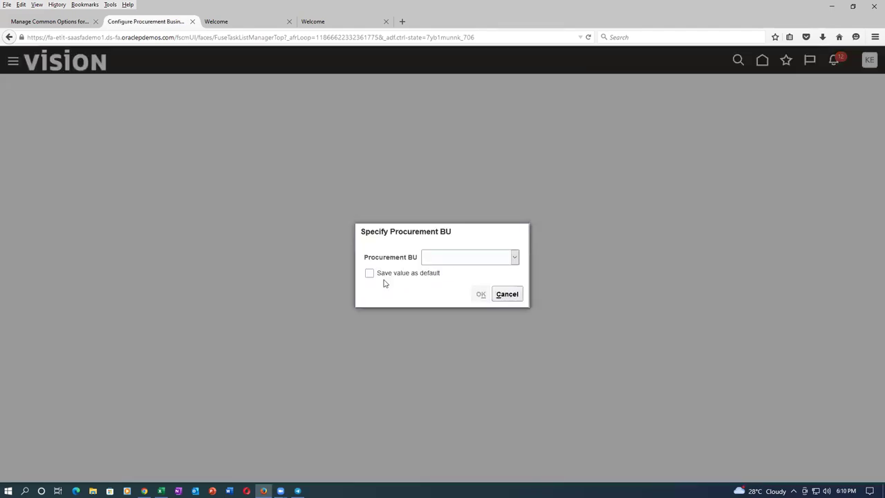
click(461, 261)
drag(515, 308, 521, 411)
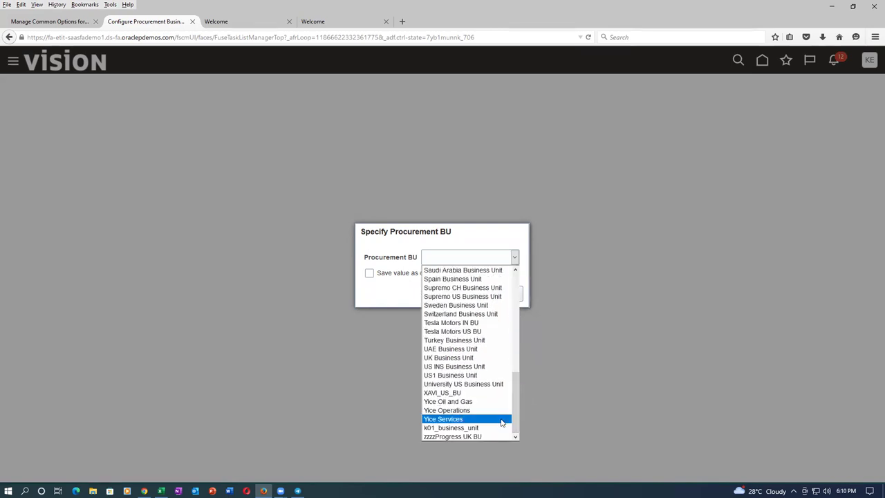
click(490, 427)
click(481, 295)
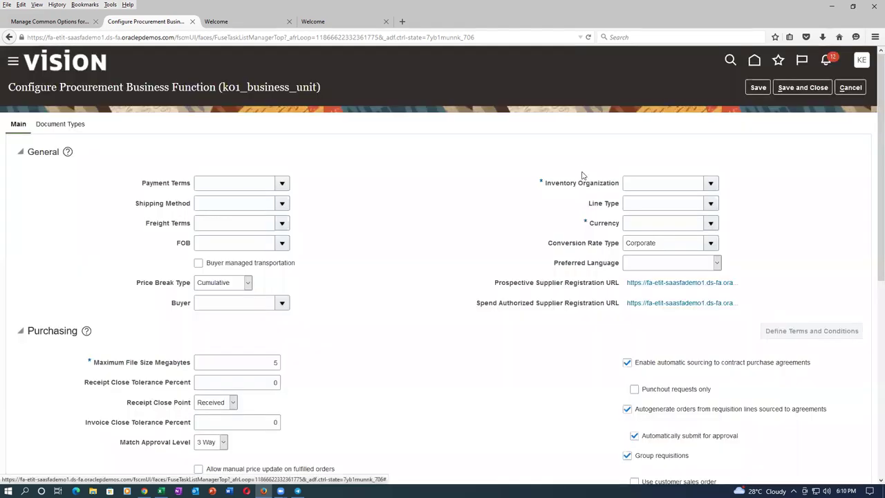
- Set Inventory Organization ka01_master_org, Line Type Goods and Currency USD
click(624, 183)
text(k0)
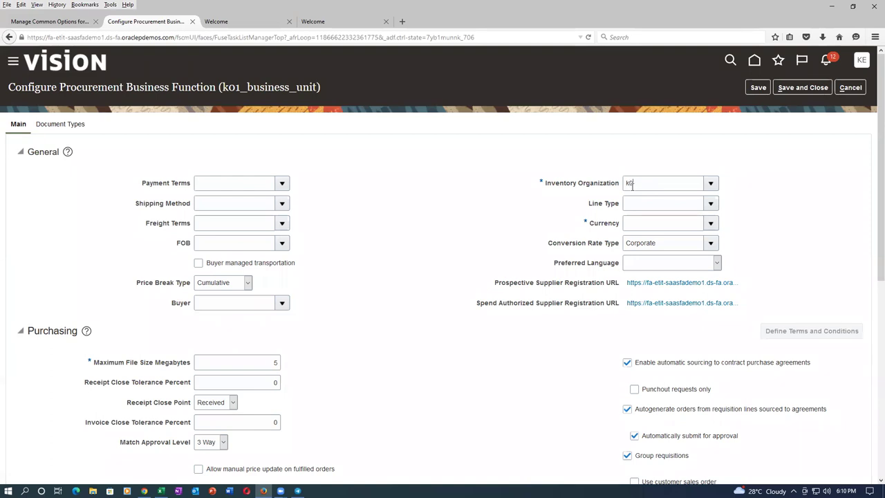
text(1)
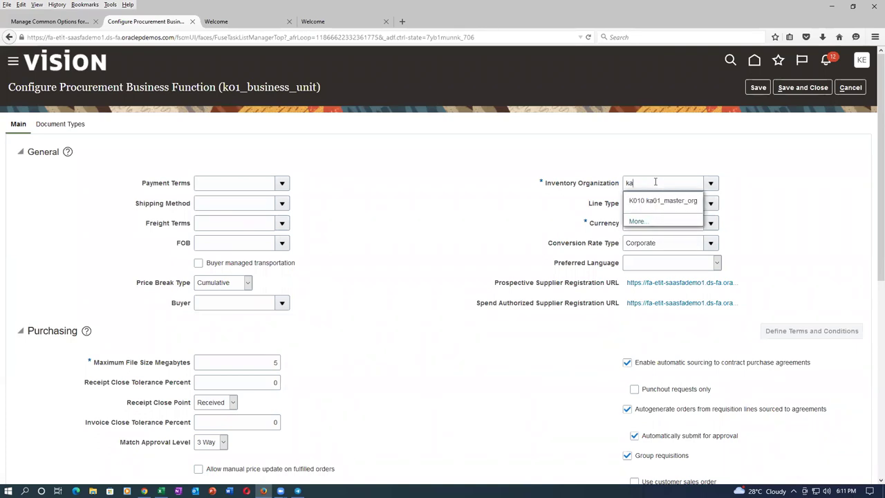
click(656, 201)
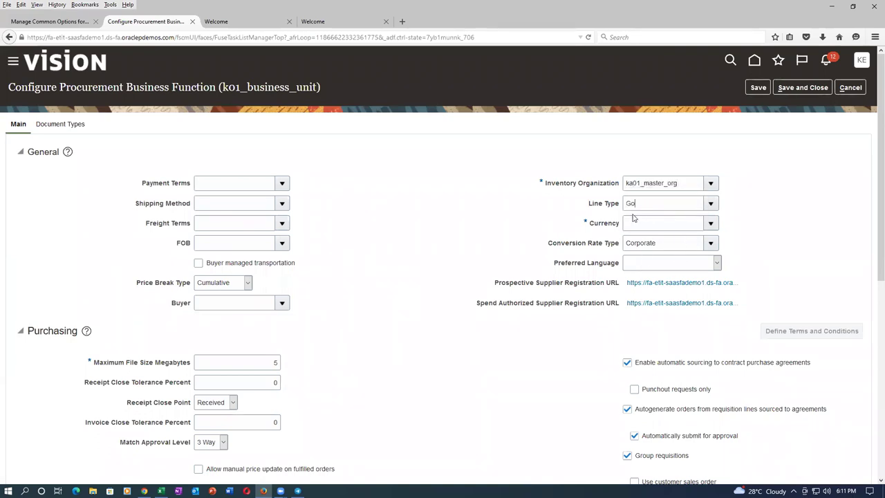
key(BackSpace)
text(d)
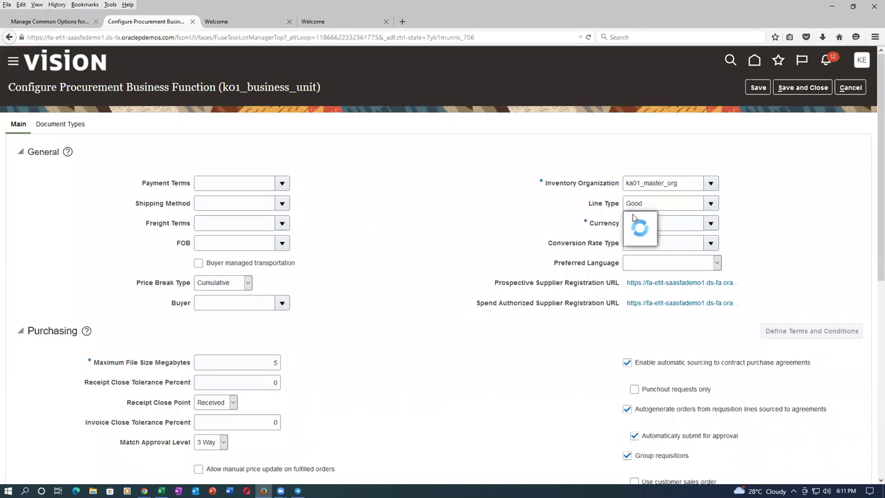
click(641, 221)
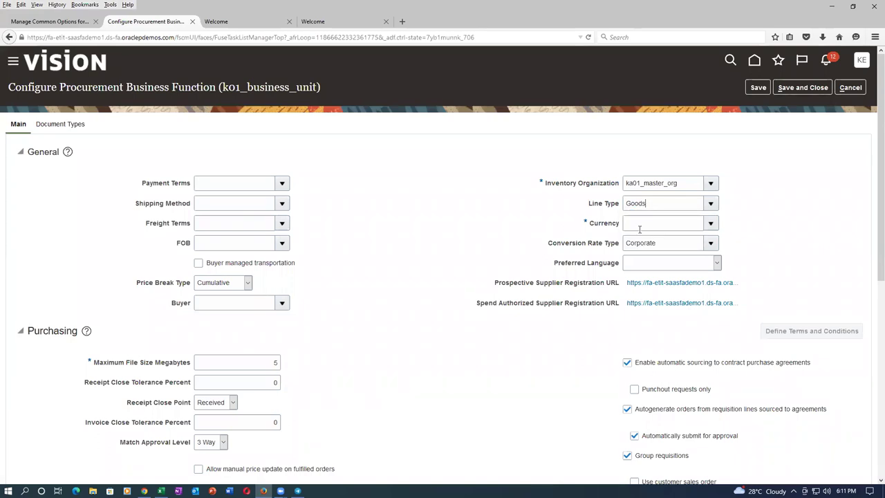
click(710, 223)
click(677, 244)
- Set Payment Terms Immediate, shipping k01 DHL next day air, Freight Terms Prepaid, FOB CFR
click(217, 183)
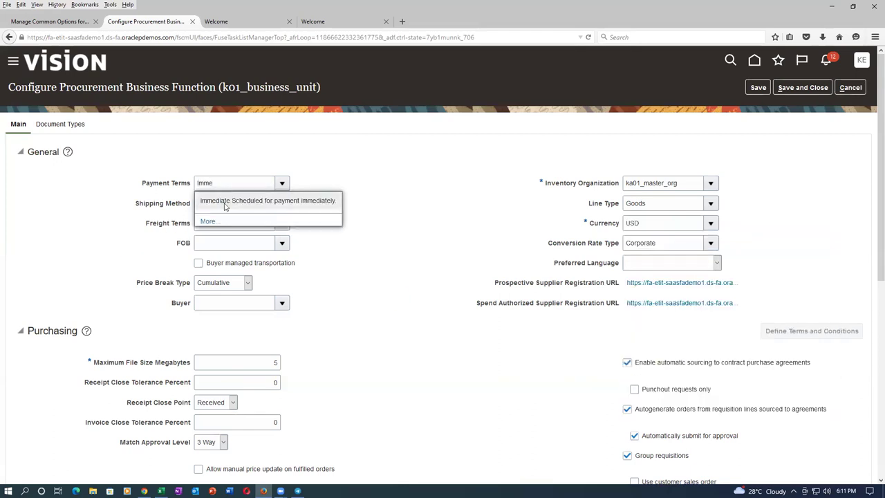
click(225, 200)
click(227, 205)
text(k01)
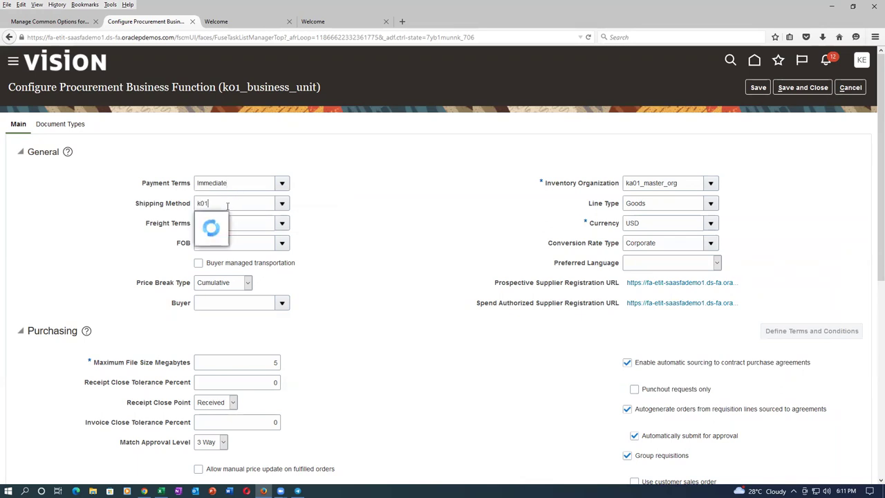
click(228, 239)
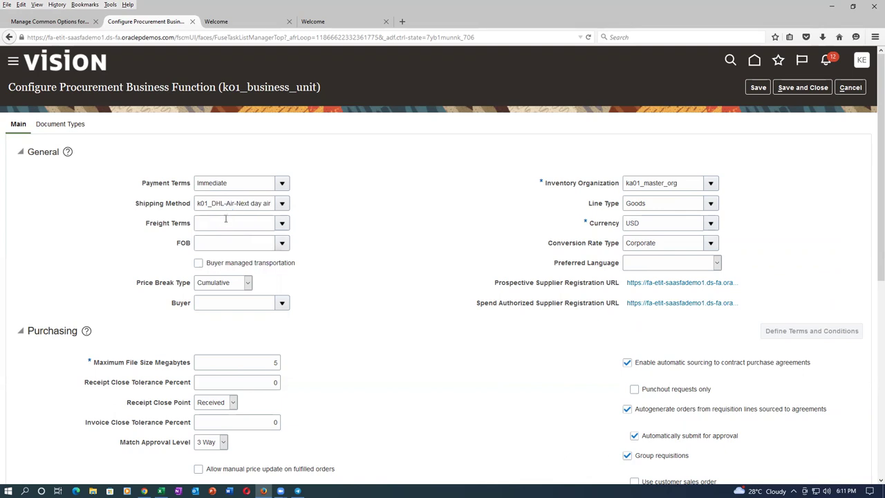
click(282, 223)
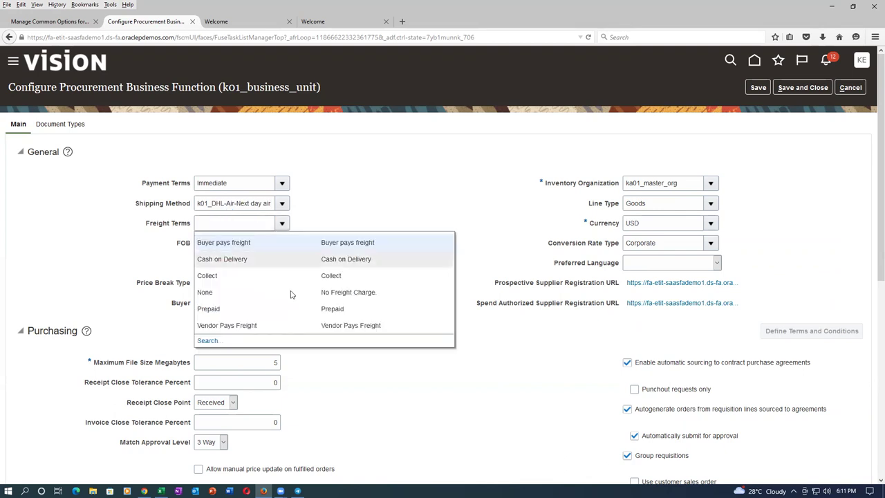
click(279, 316)
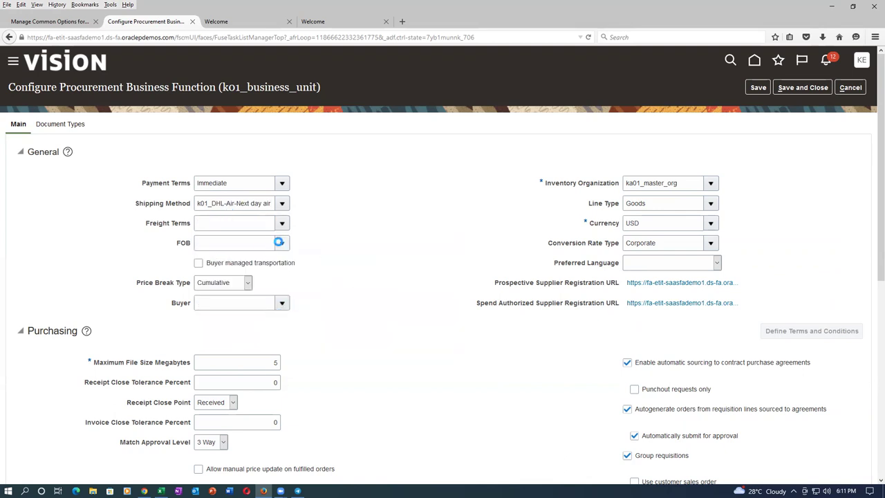
click(283, 244)
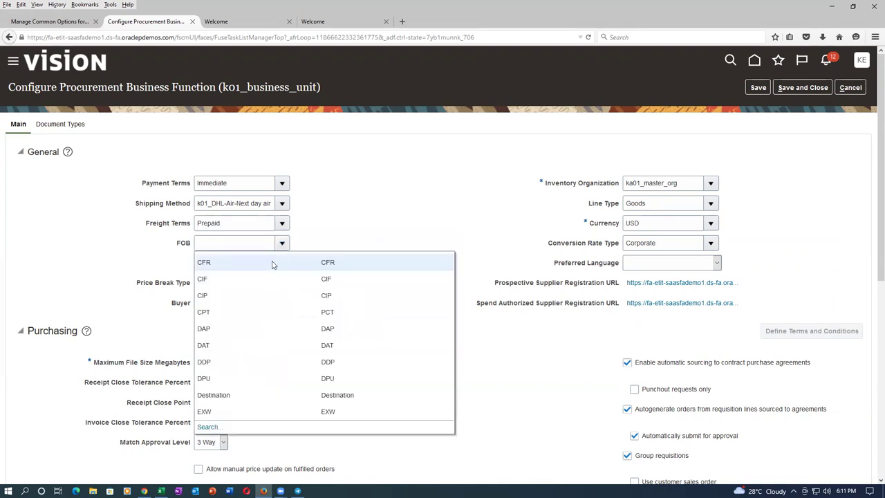
click(339, 277)
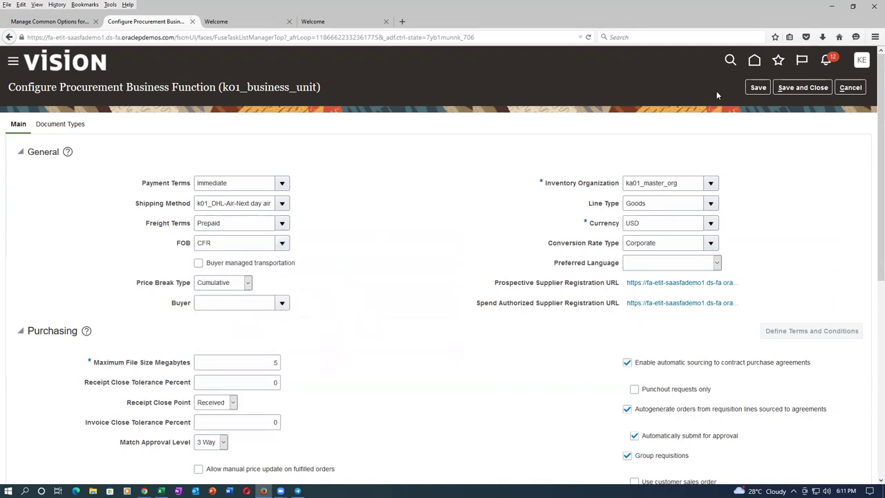
- Save the procurement business function settings and acknowledge the confirmation
click(802, 87)
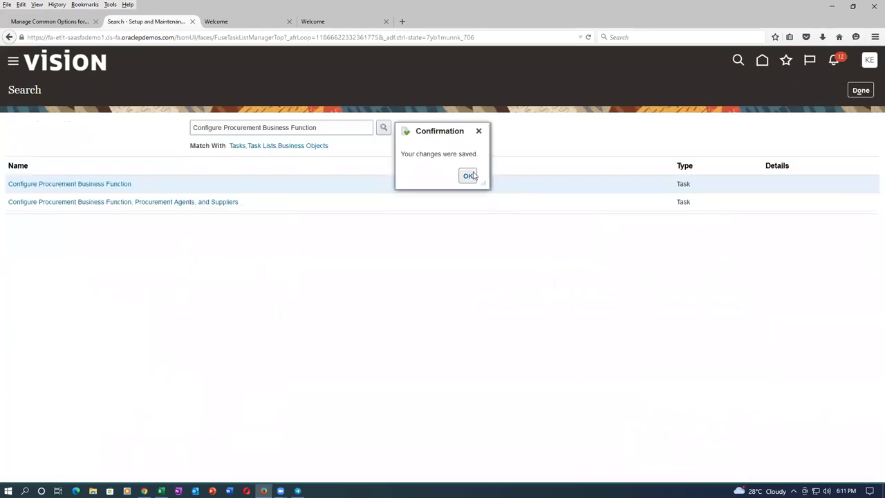
click(472, 175)
key(alt+Tab)
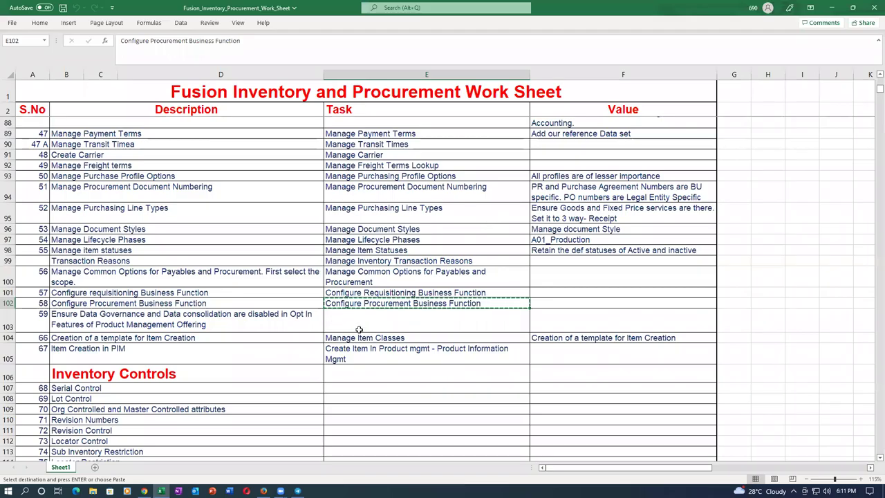
- Copy the Manage Item Classes task name from cell E104 and open that task
click(352, 336)
key(ctrl+c)
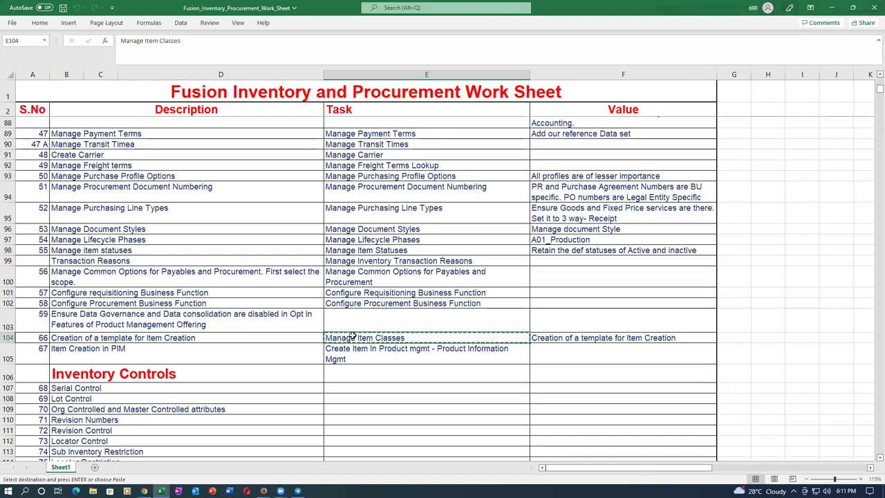
key(alt+Tab)
key(ctrl+a)
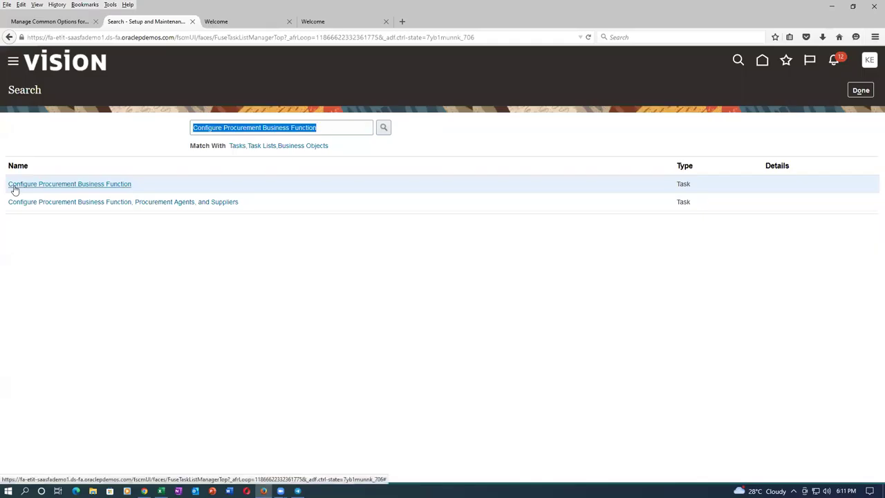
key(ctrl+v)
key(Return)
click(39, 185)
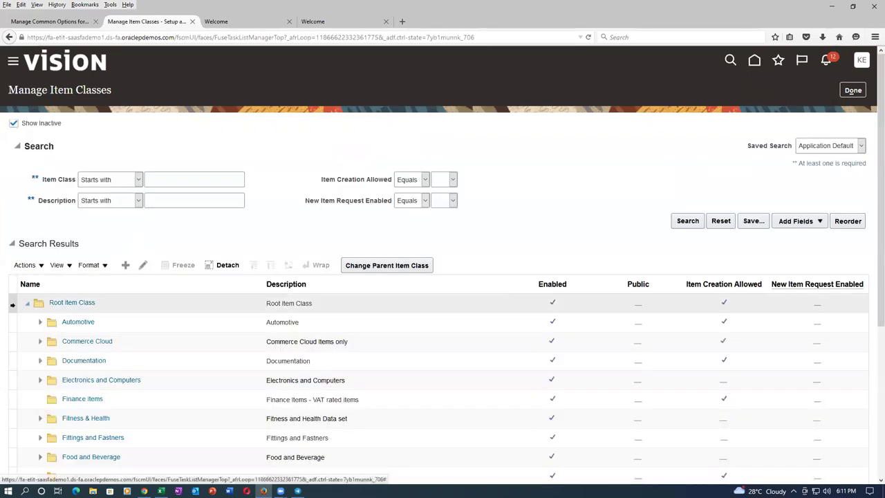
- Edit Root Item Class and filter its item templates by K010 and name Pur
click(142, 265)
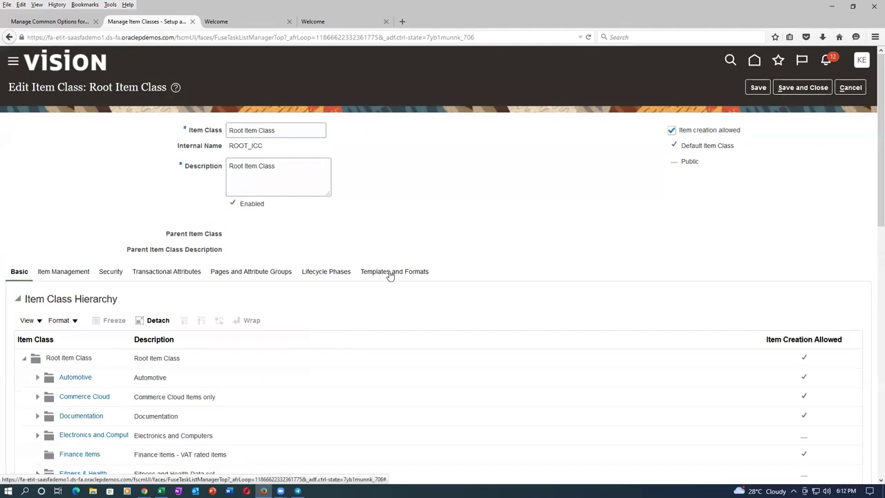
click(308, 276)
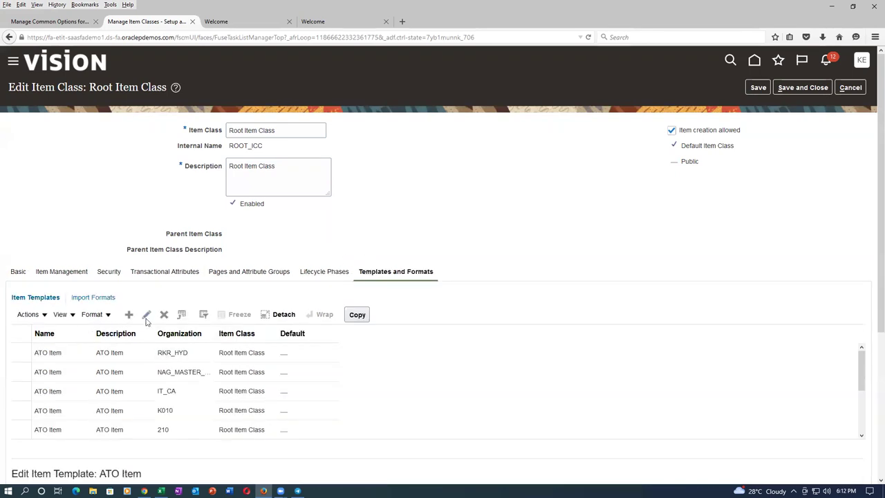
click(204, 315)
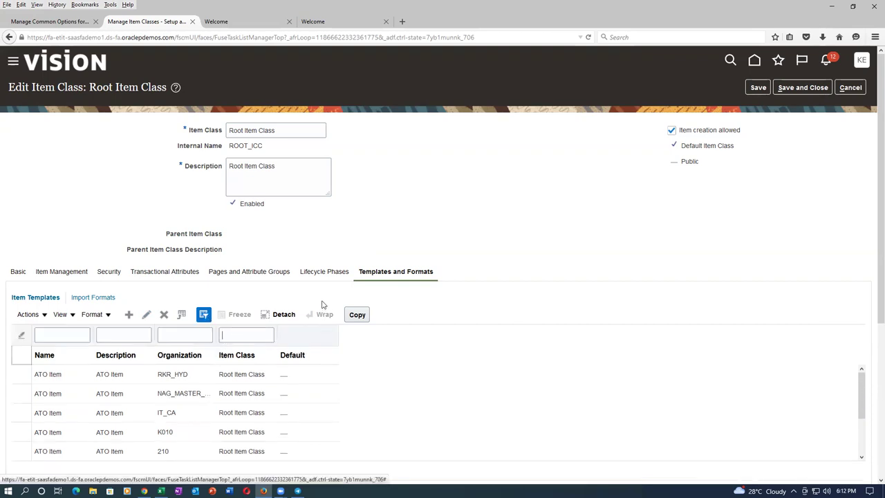
text(K010)
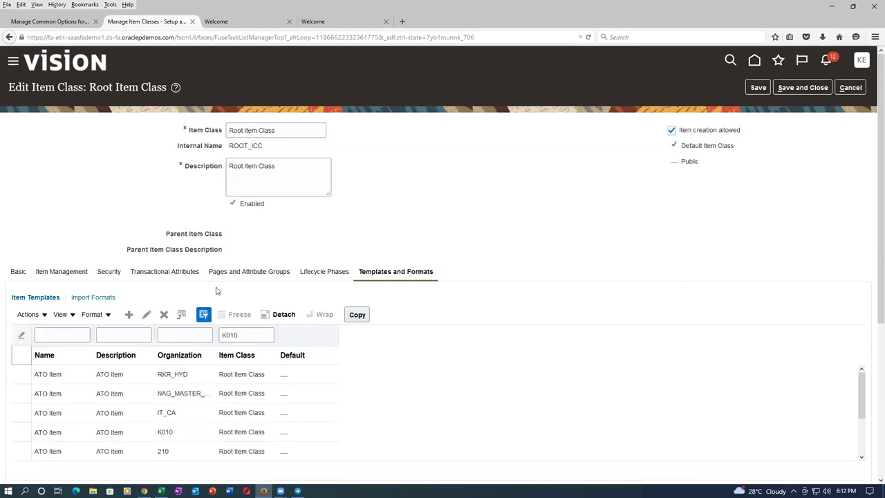
click(67, 337)
text(Pur)
key(Return)
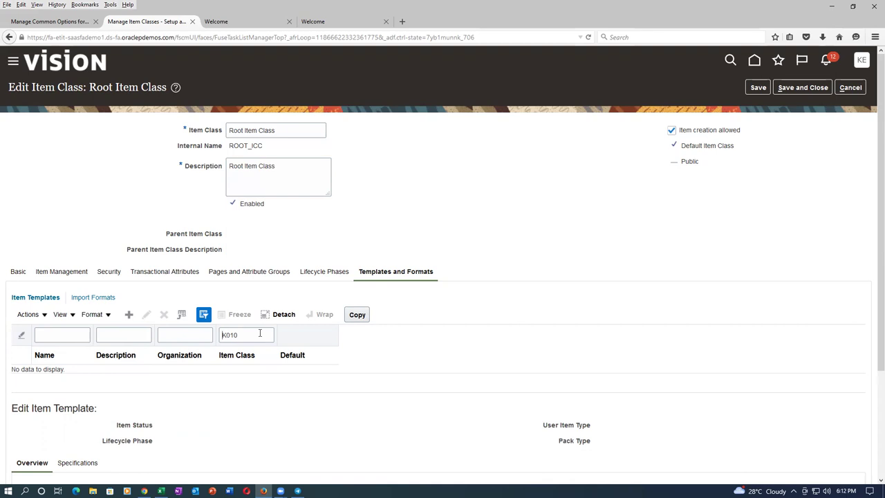
- Filter item templates to organization K010 and names starting 'Pur', then open Purchased Item
key(ctrl+a)
text(K)
click(59, 333)
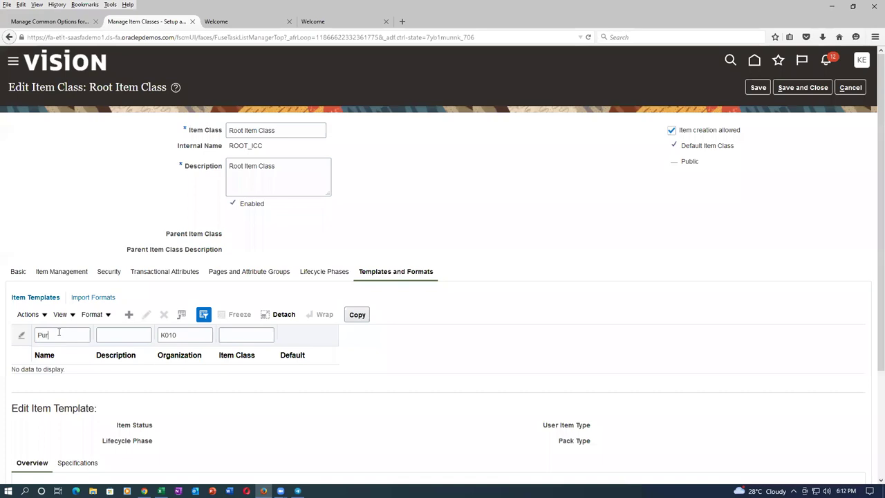
key(Return)
click(38, 374)
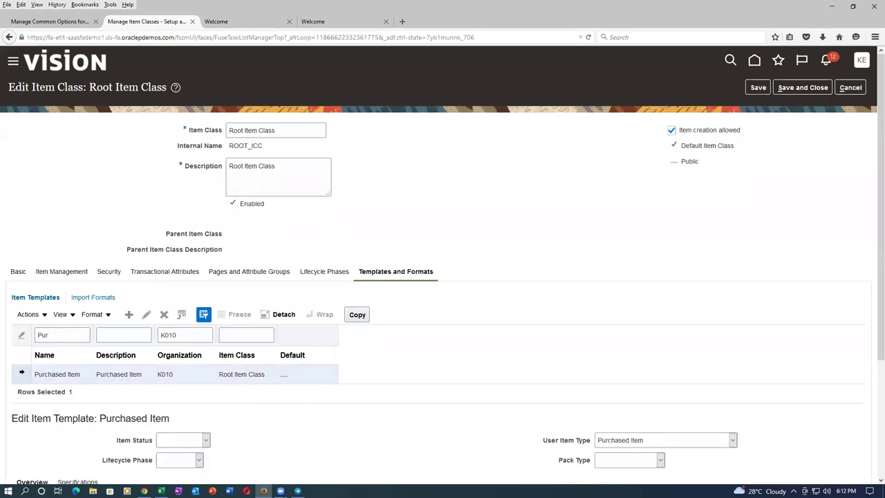
- Set the template's item status to Active, lifecycle phase to Production, and primary unit to Ea
drag(871, 284, 871, 391)
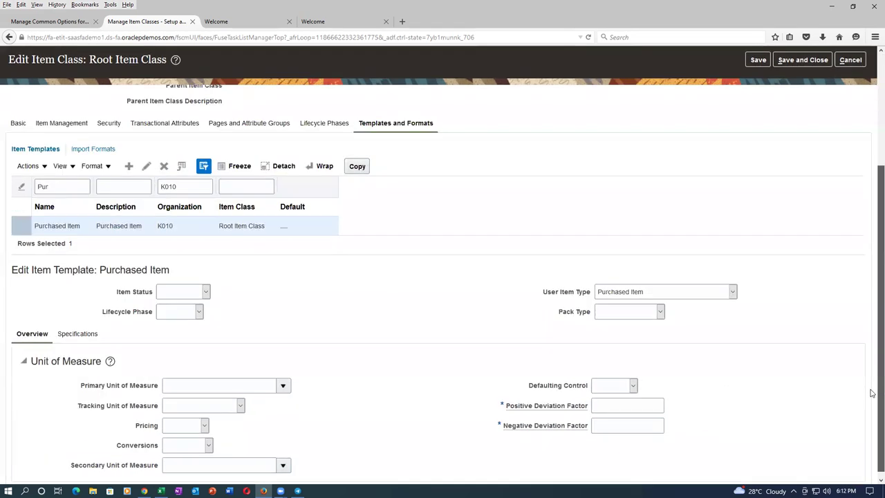
click(206, 292)
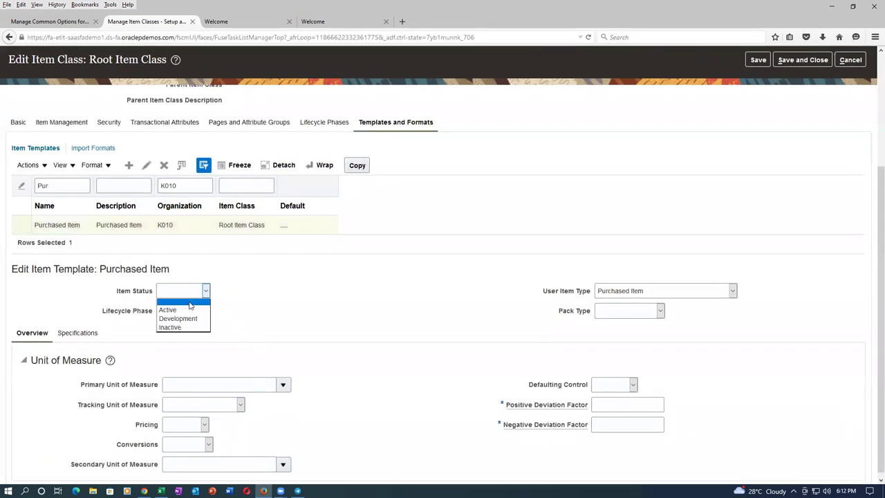
click(188, 306)
click(185, 313)
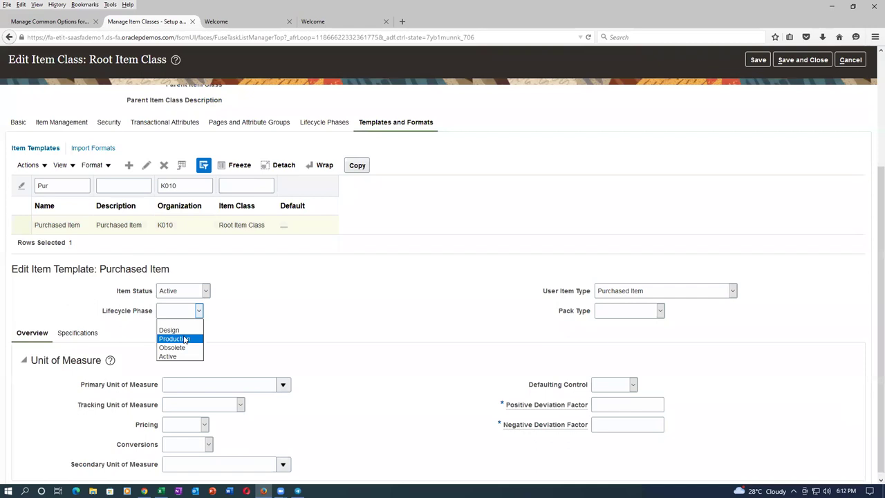
click(185, 339)
click(193, 388)
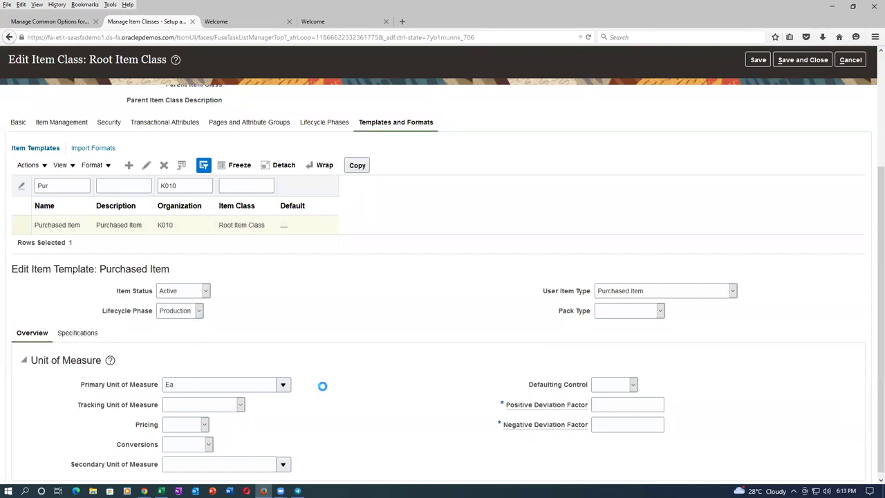
- Set tracking and pricing units to Primary and conversions to Both, then view the Specifications
click(240, 400)
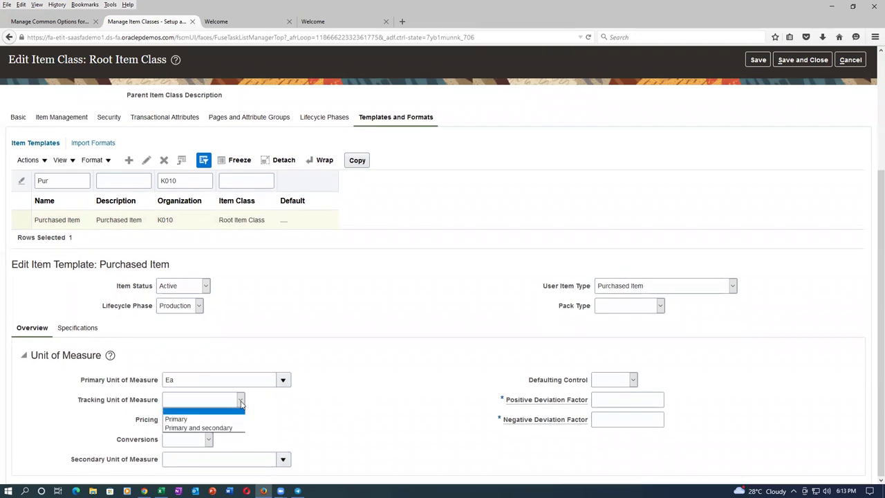
click(174, 418)
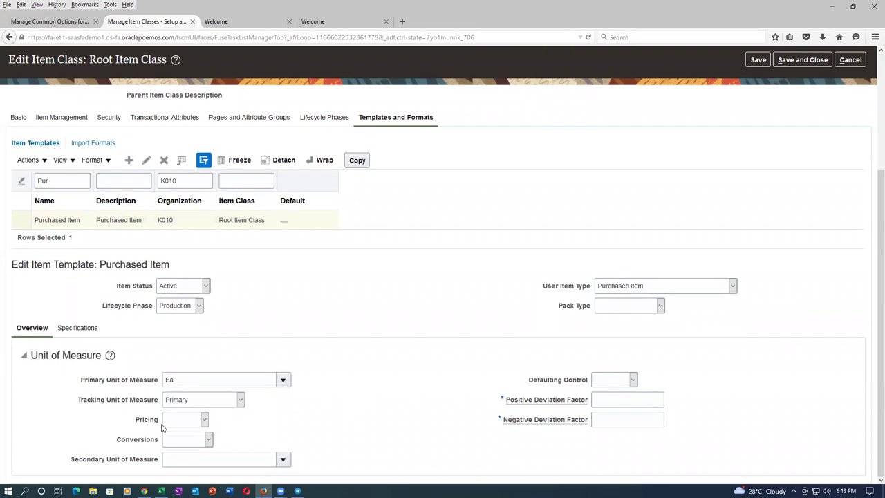
click(182, 420)
click(174, 439)
click(176, 444)
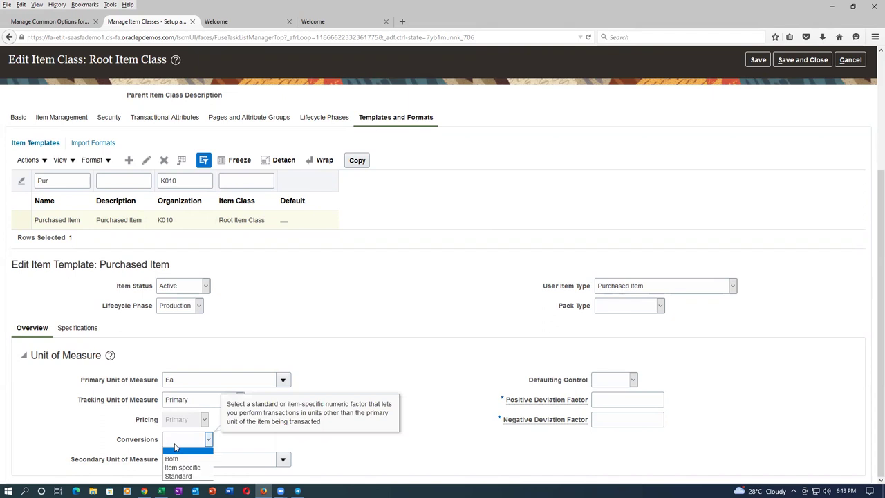
click(173, 459)
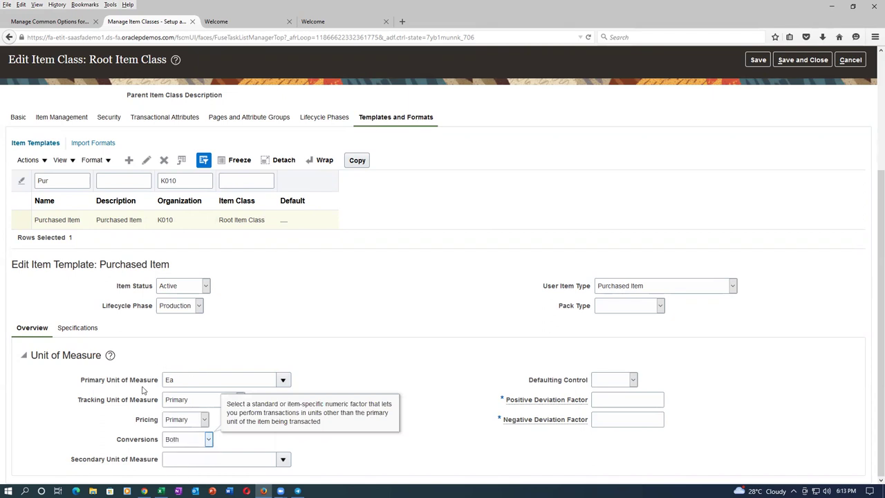
click(68, 327)
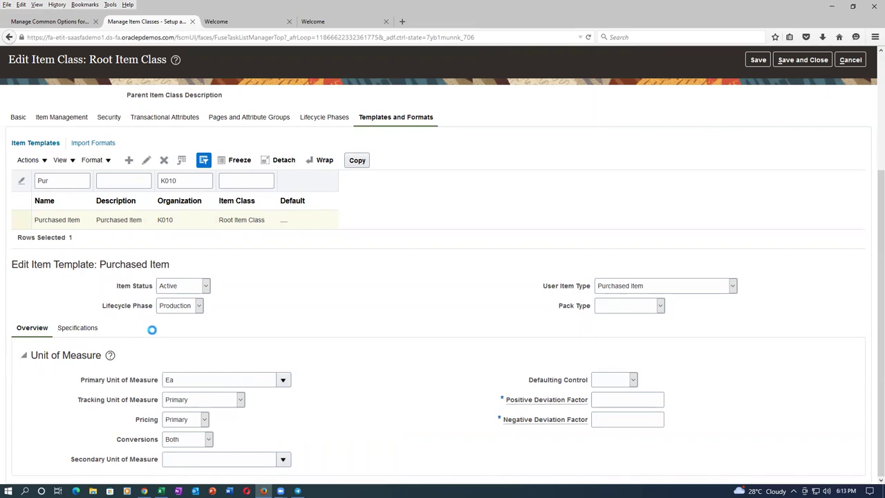
scroll(70, 311, down, 3)
- Enter a purchase price of 10 in the template's Purchasing attributes
click(46, 293)
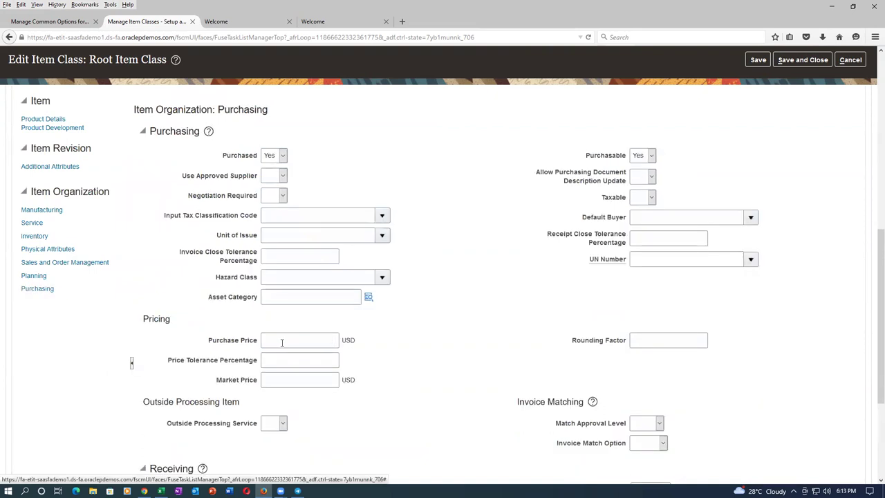
click(282, 342)
text(10)
key(Tab)
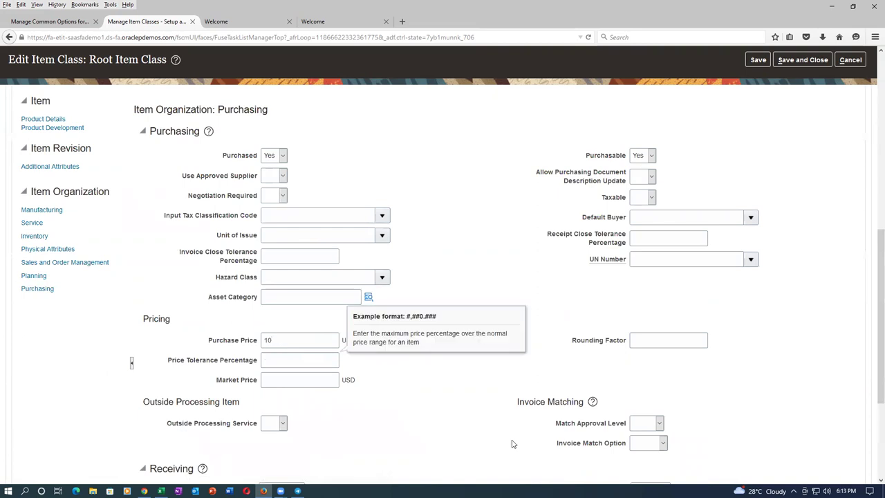
scroll(512, 443, down, 3)
- Set Allow Substitute Receipts, Unordered Receipts and Express Transactions to Yes, then save and close
click(650, 369)
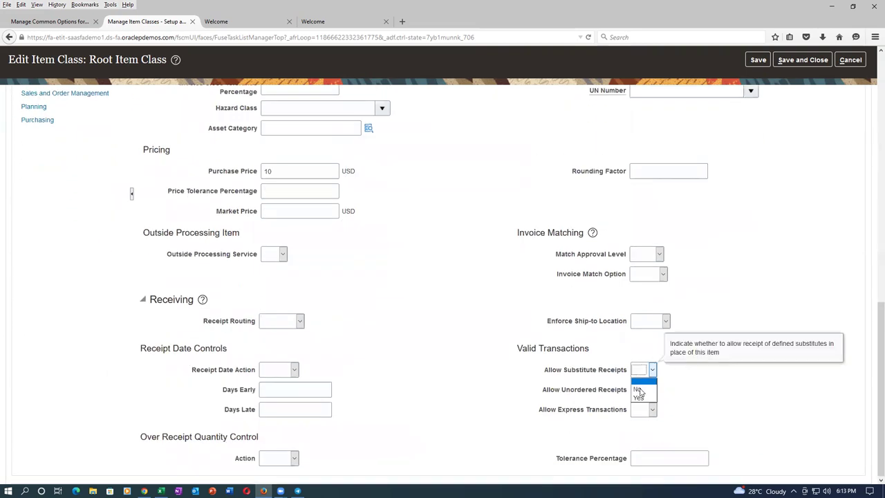
click(638, 399)
click(640, 389)
click(637, 419)
click(641, 409)
click(637, 437)
click(445, 311)
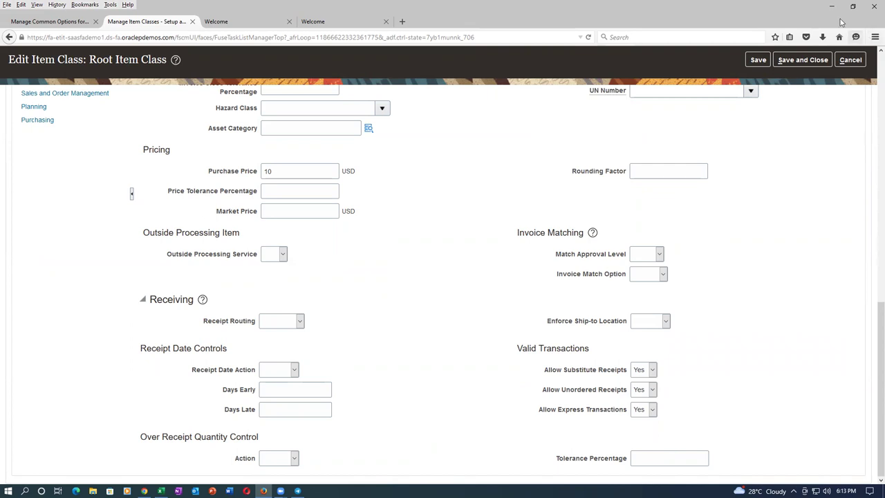
click(781, 59)
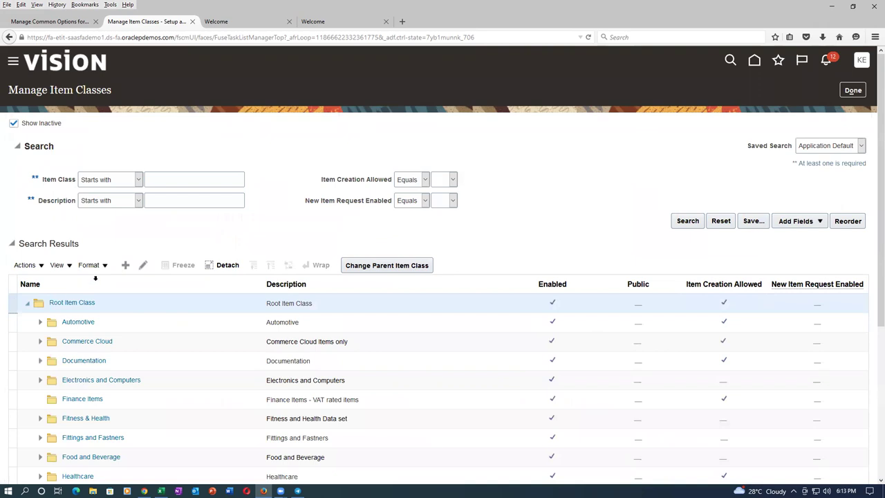
- Reopen Root Item Class templates and filter them to organization K010 and names starting 'Pur'
click(144, 268)
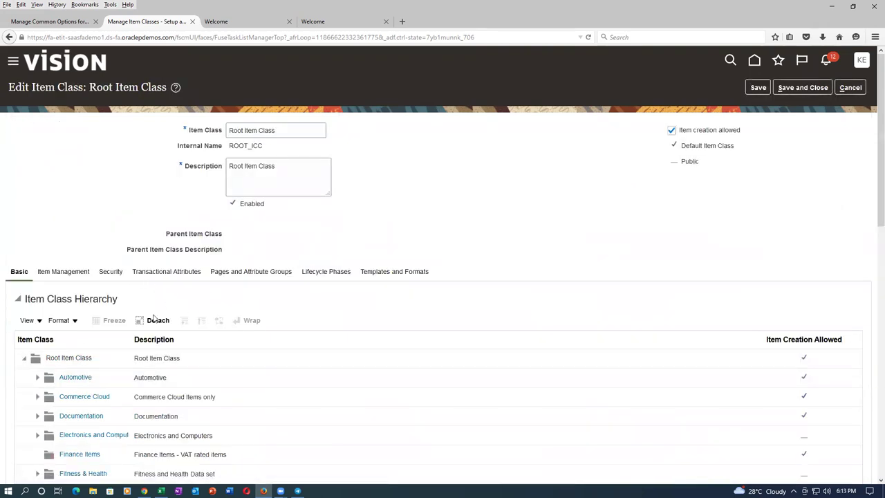
click(395, 272)
click(181, 335)
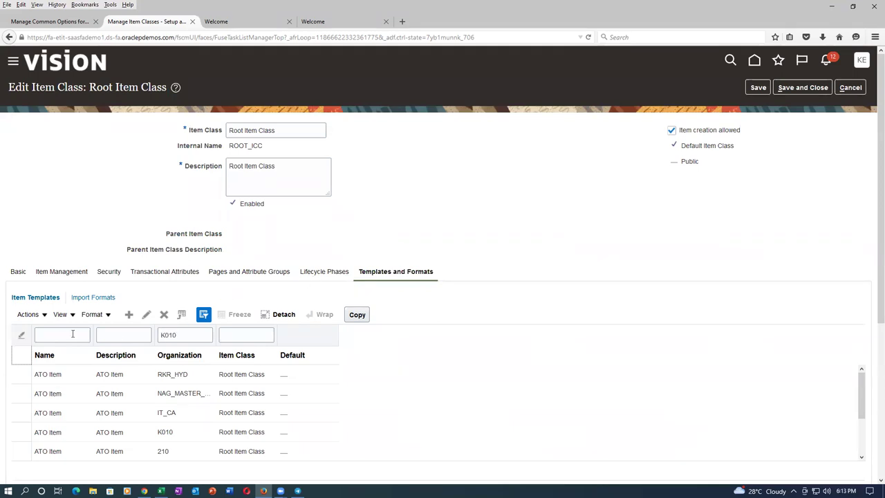
key(Return)
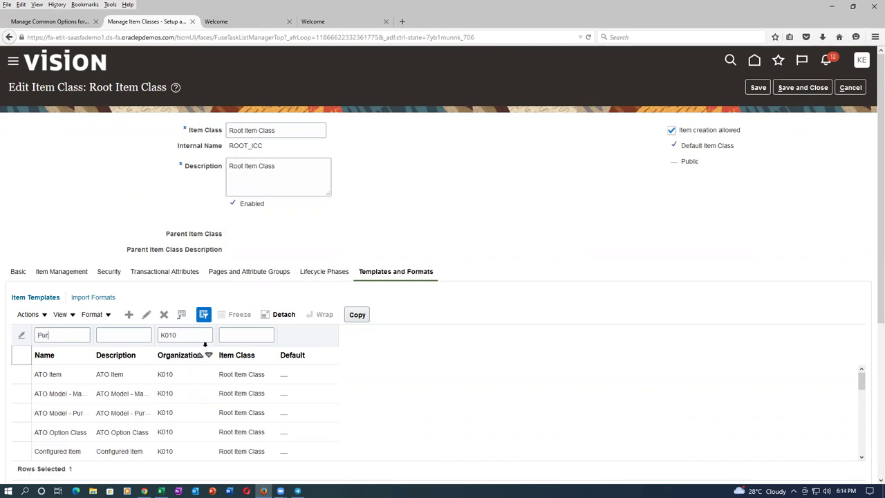
key(Return)
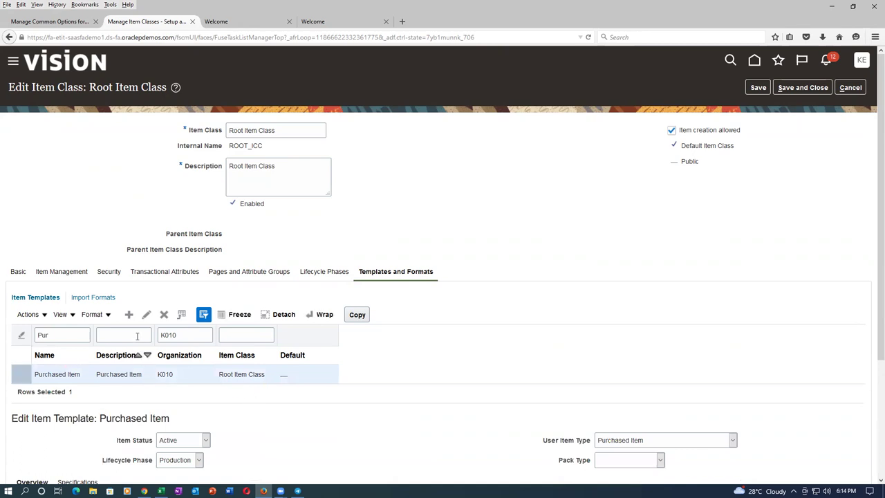
- Rename the template to 'K01 Purchased Item', describe it as 'k01 Purchased Item', and make it default
click(145, 315)
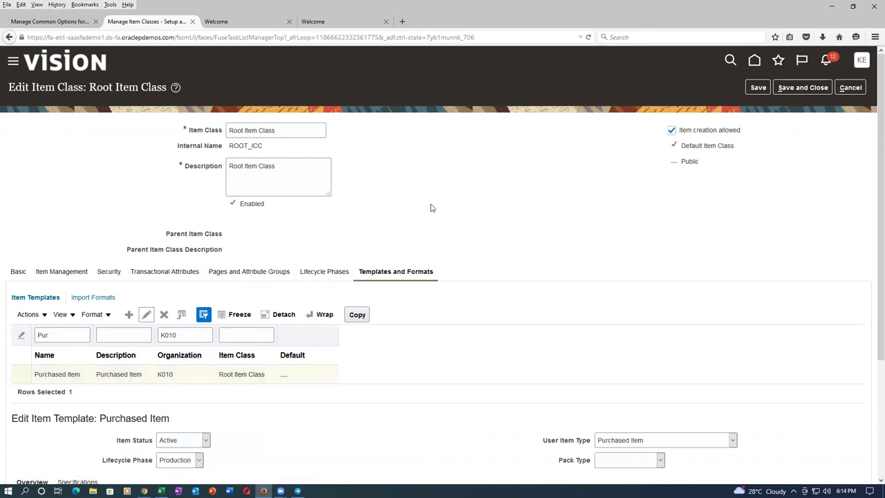
text(K01 Purchased Item)
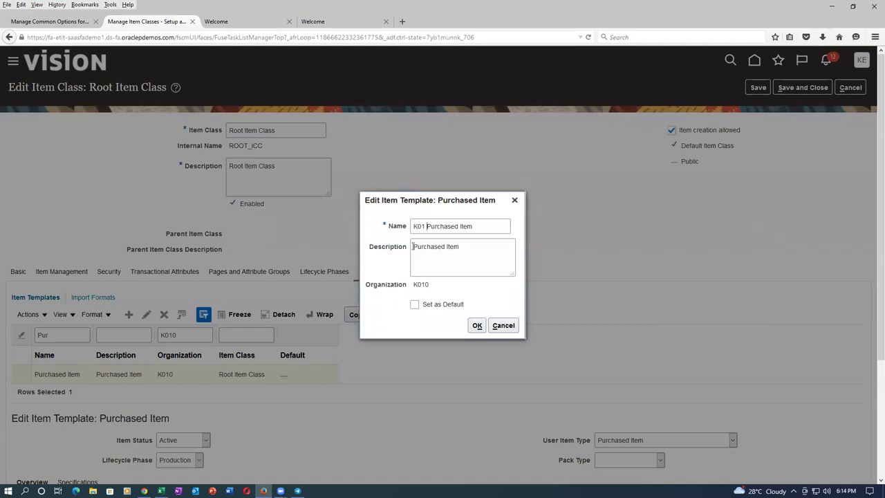
click(409, 254)
text(k01)
click(414, 304)
click(477, 325)
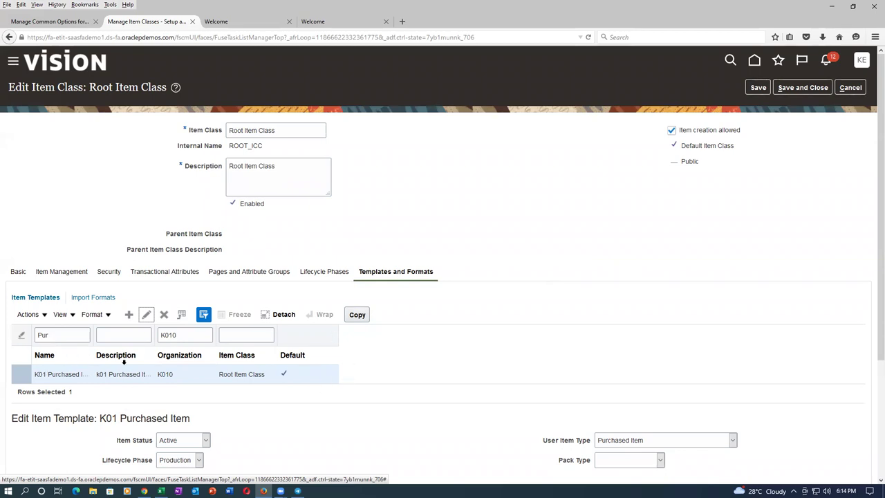
- Save and close Root Item Class, move to cell E105 in the Excel worksheet, and finish the task
click(818, 92)
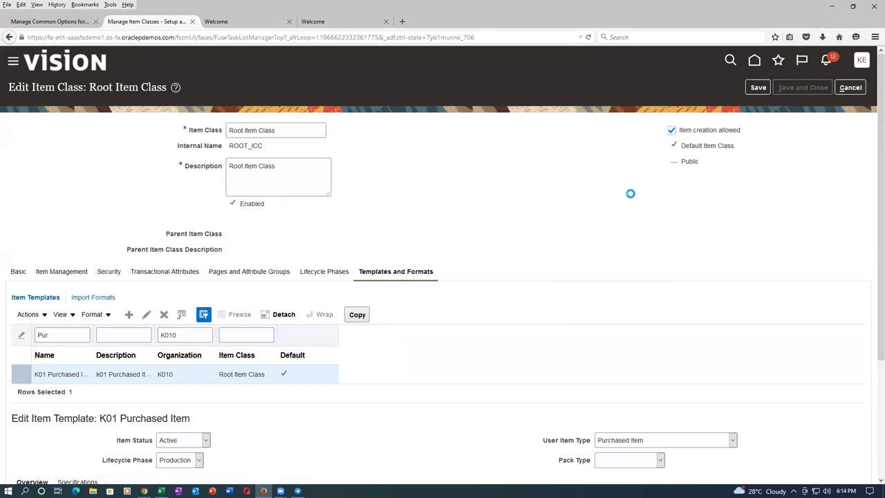
key(alt+Tab)
click(379, 358)
key(alt+Tab)
click(852, 90)
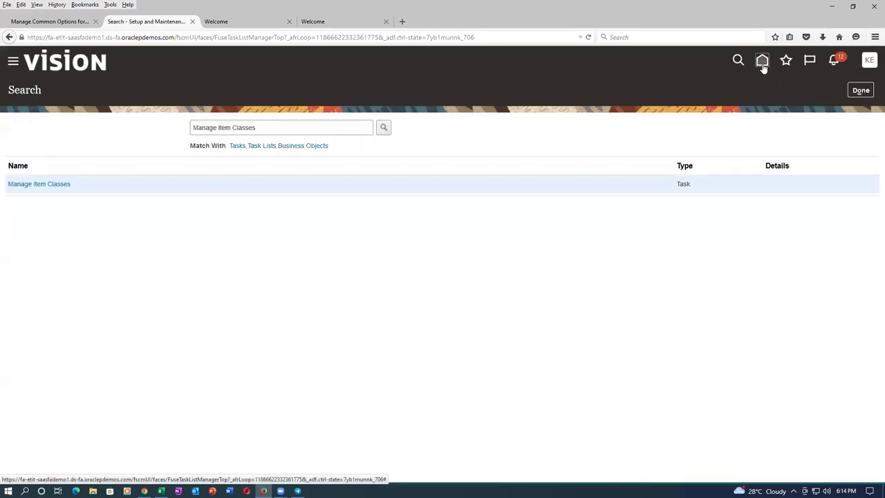
- Go from the home page to Product Management, then cancel adding the page to Favorites
click(762, 61)
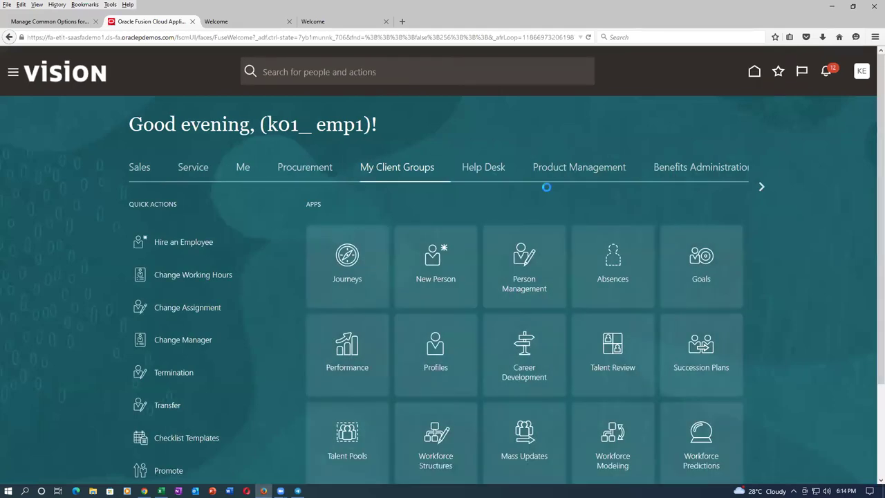
click(563, 171)
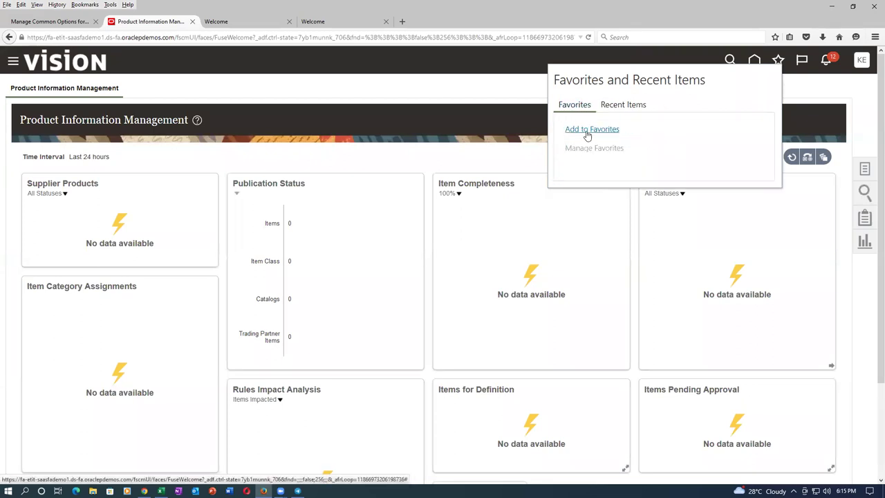
click(594, 135)
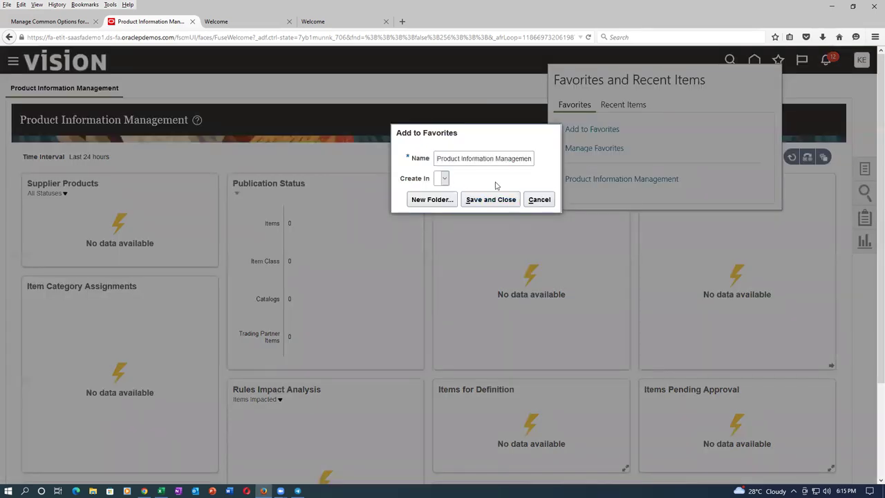
key(Escape)
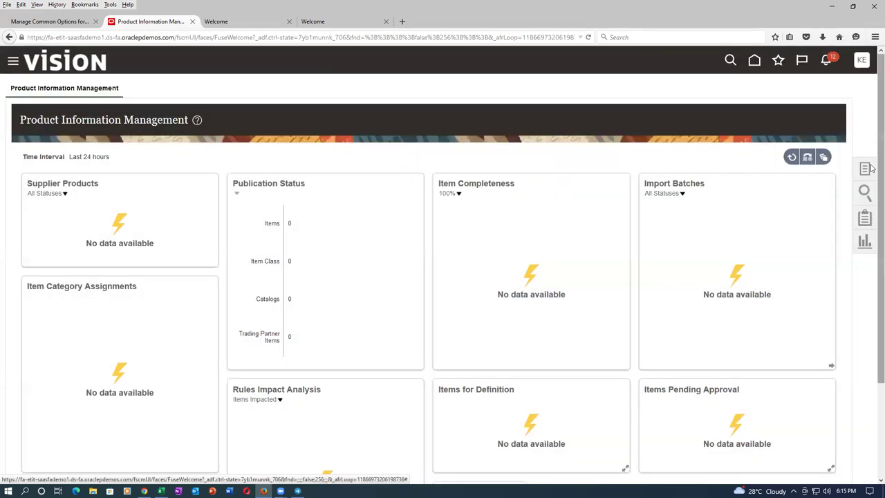
- Start a new item in organization K010 using the K01 Purchased Item template
click(864, 171)
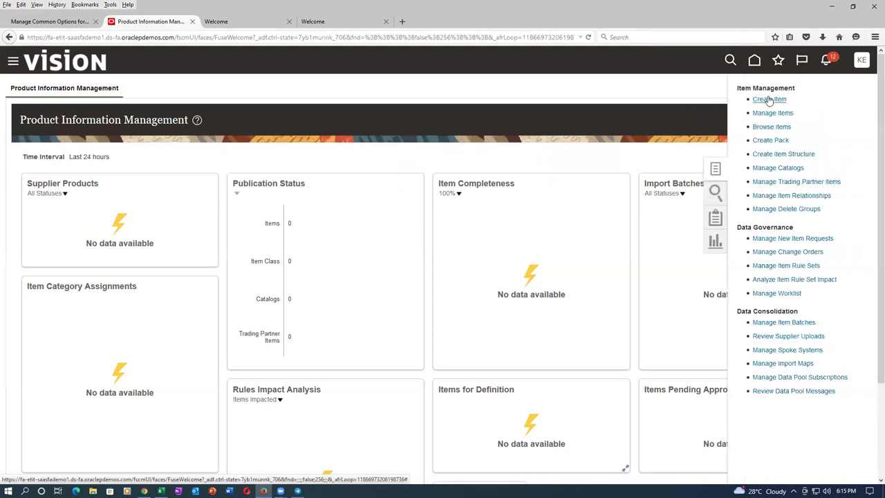
click(767, 99)
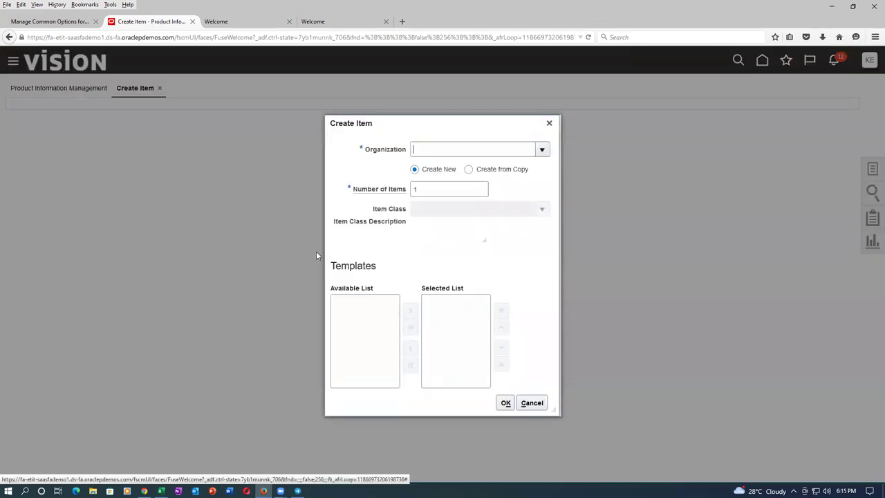
text(K01)
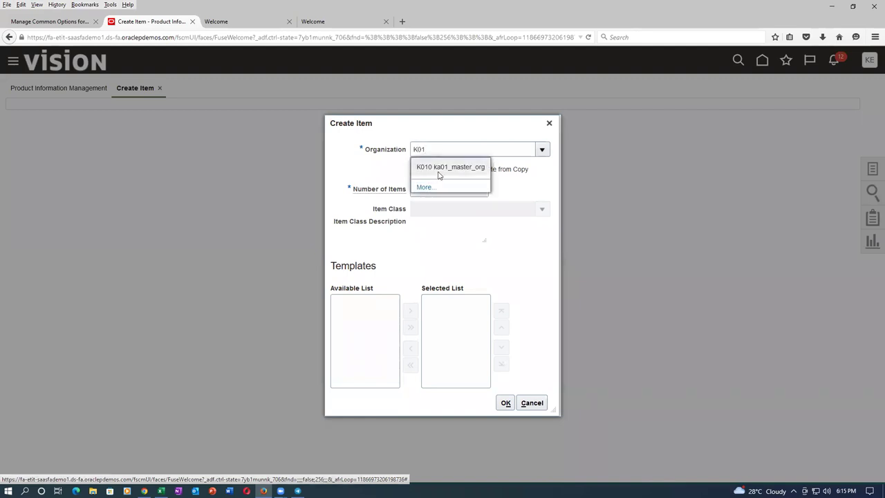
text(0)
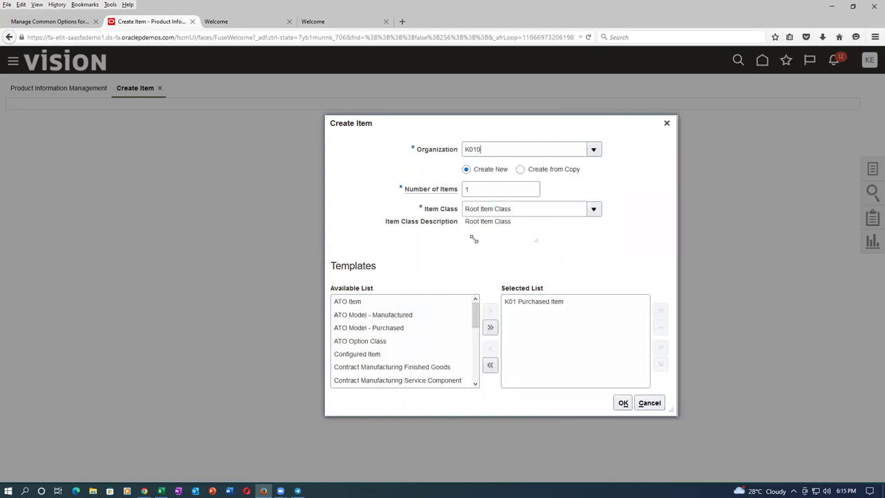
click(564, 403)
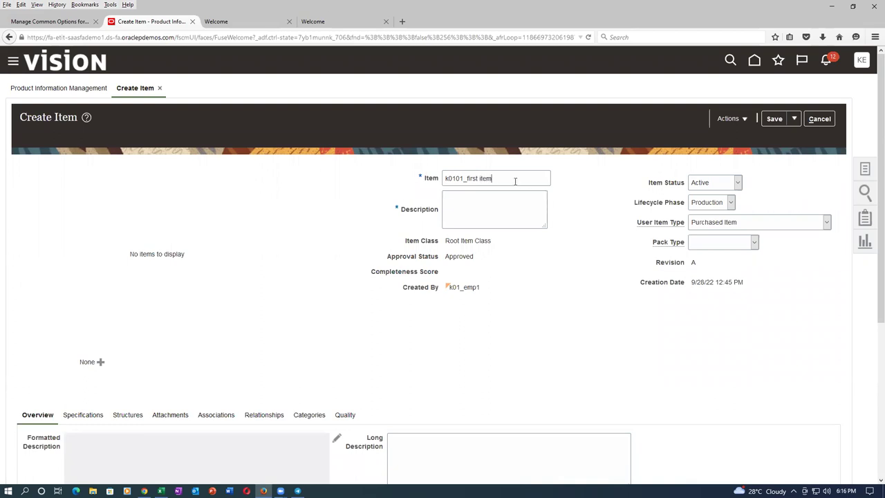
- Copy the item number 'k0101_first item' into the description and show the organization associations
drag(501, 180, 403, 191)
key(ctrl+c)
click(454, 203)
key(ctrl+v)
click(216, 415)
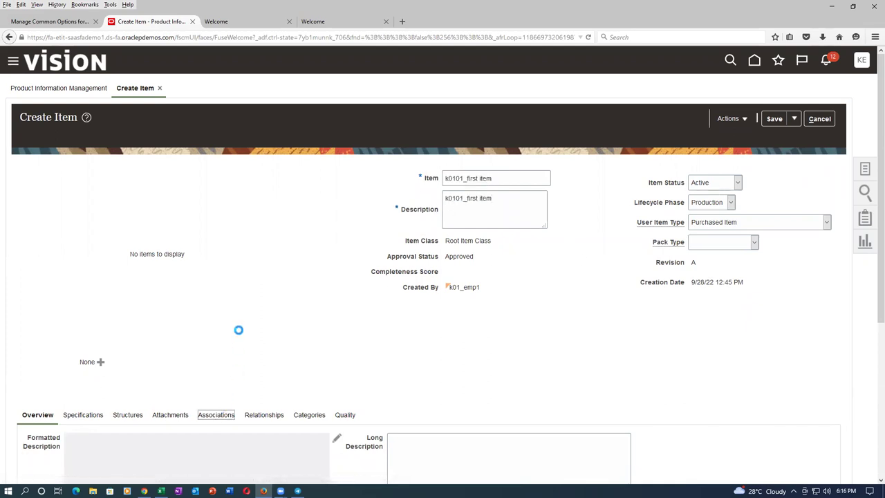
scroll(237, 329, down, 5)
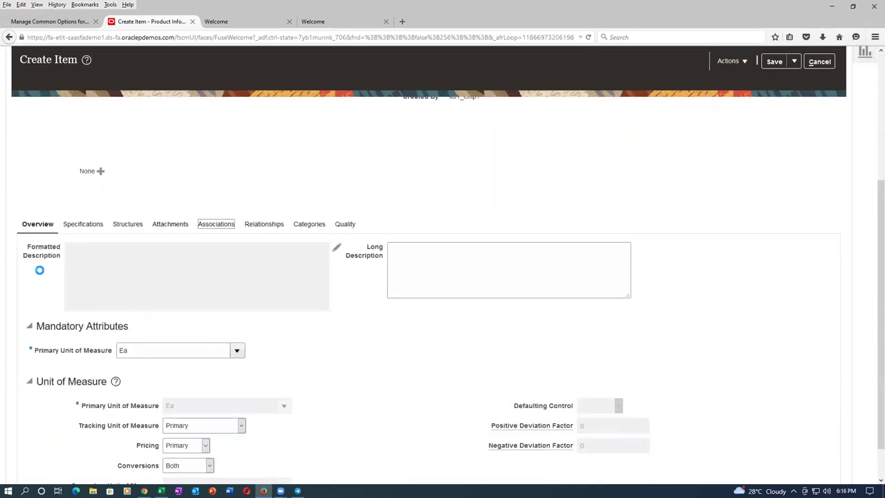
- Search organizations for 'k' and add K011 (k01_child_org) to the item's associations
click(40, 373)
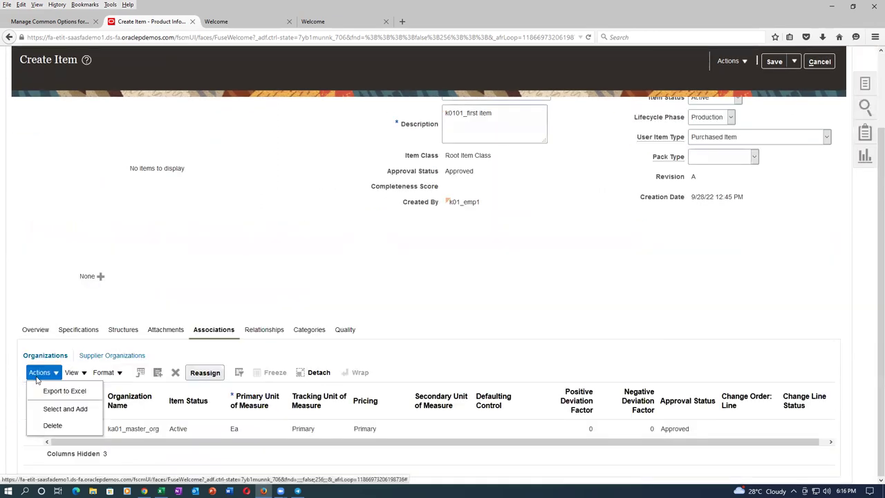
click(48, 407)
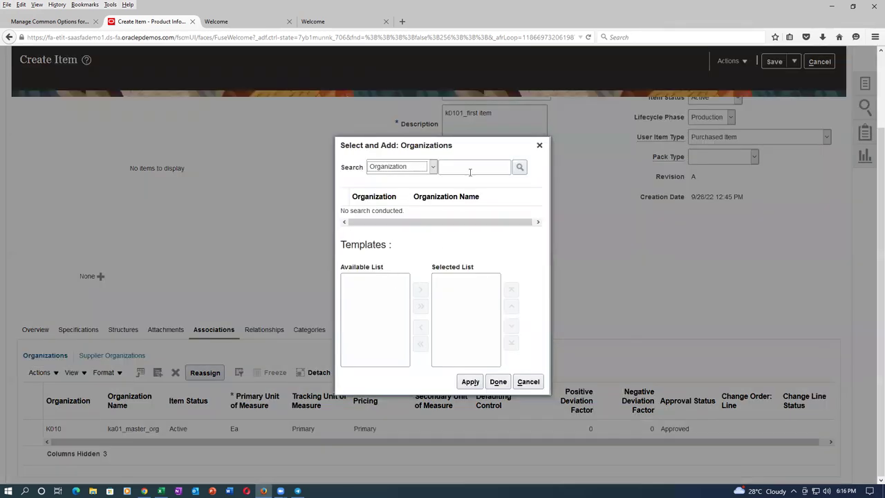
click(470, 172)
text(k01)
key(Return)
click(406, 216)
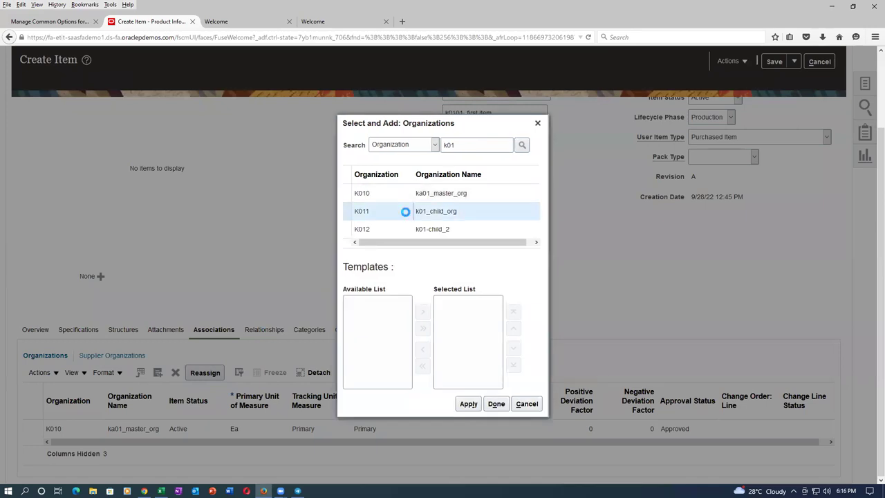
click(559, 405)
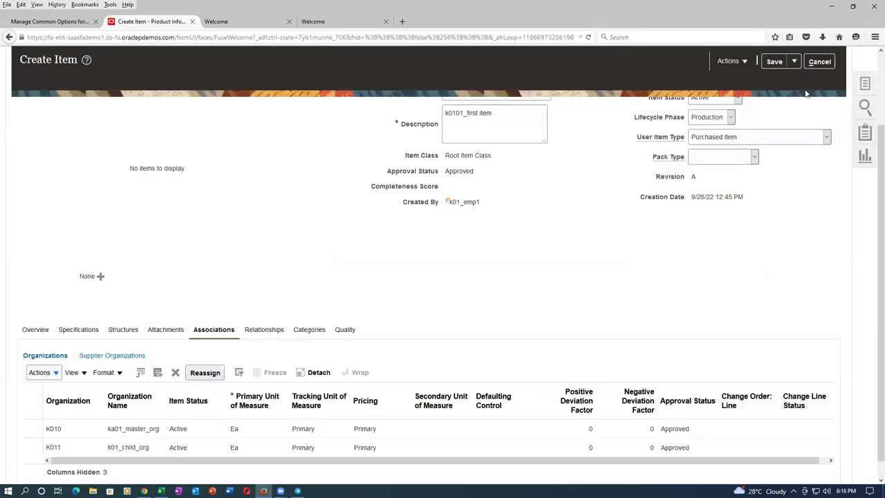
- Save and close item 'k0101_first item', then go to Setup and Maintenance
click(794, 63)
click(798, 78)
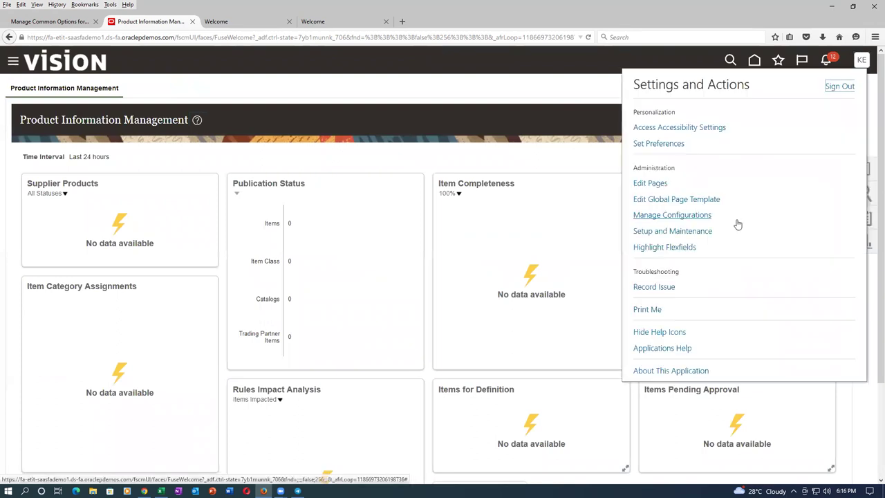
click(667, 231)
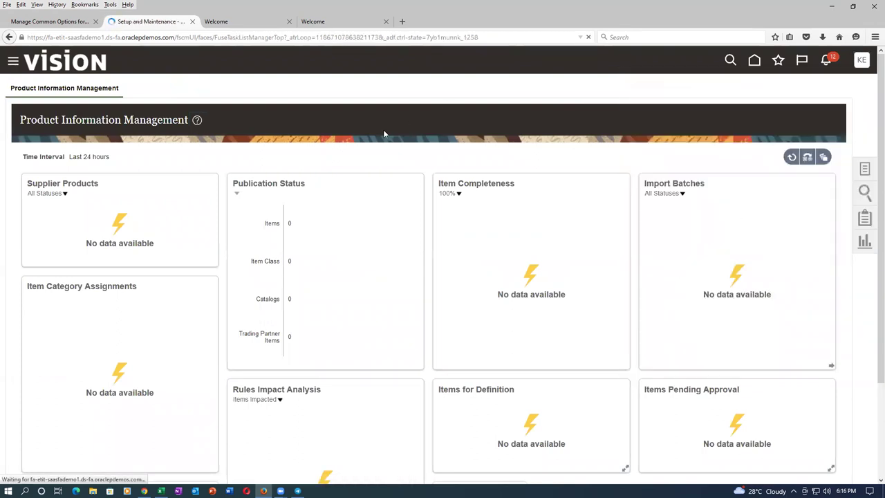
- In Manufacturing and Supply Chain Materials Management, find man%map%set% and begin scoping Cost Accounting's Manage Mapping Sets
click(189, 88)
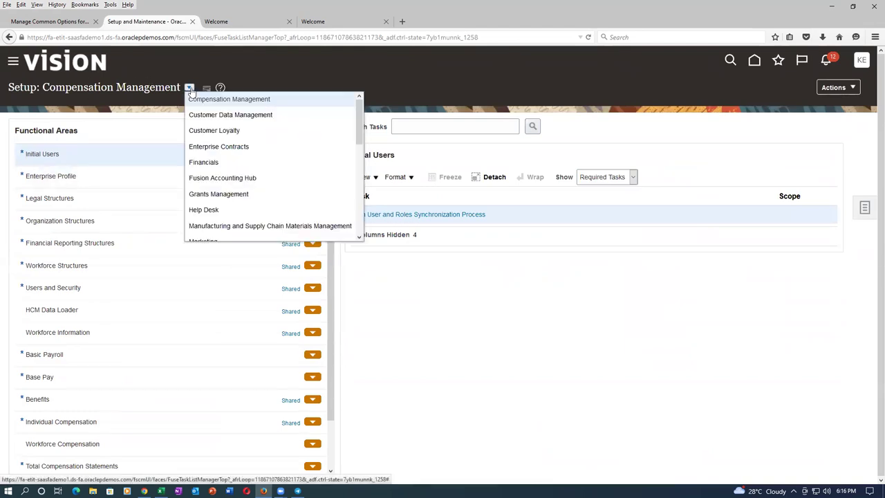
click(210, 226)
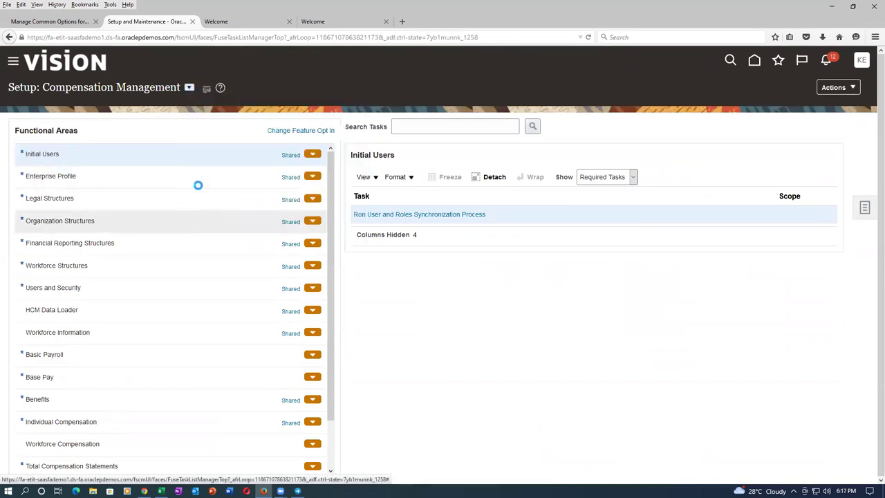
text(man%map)
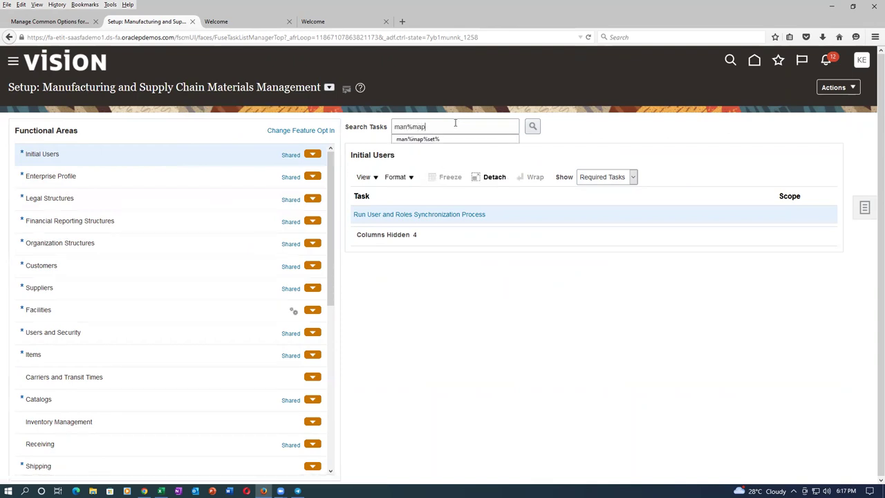
text(%set%)
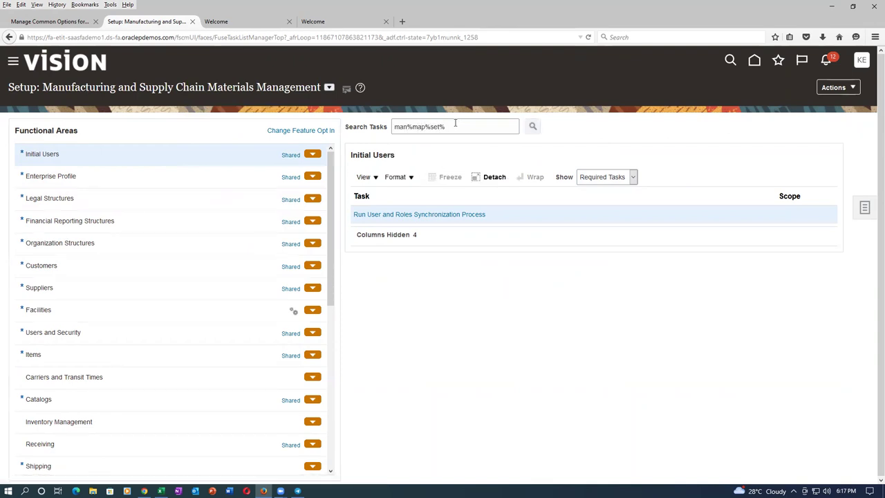
key(Return)
click(296, 273)
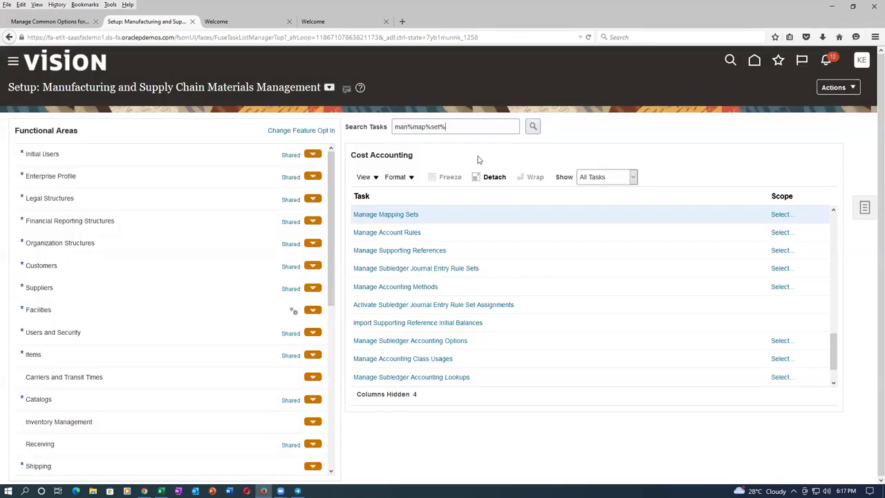
click(778, 214)
- Scope Manage Mapping Sets to the Cost Management subledger application and expand its search criteria
click(450, 288)
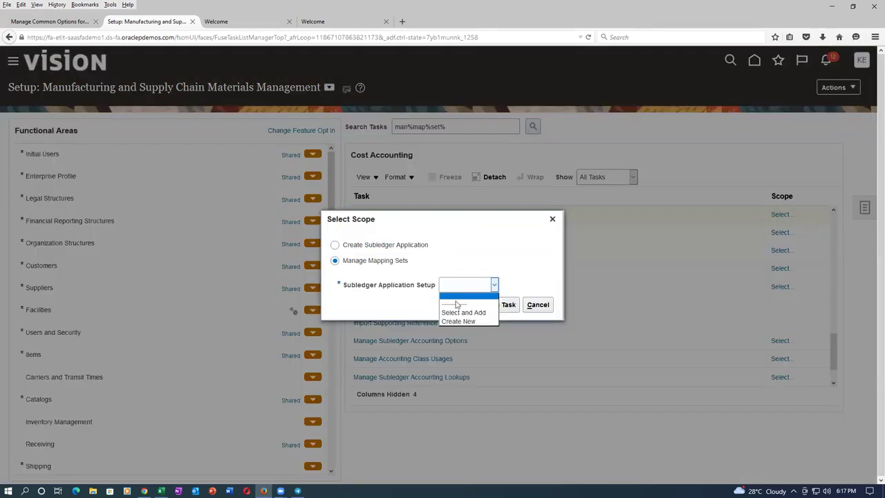
click(460, 311)
click(469, 307)
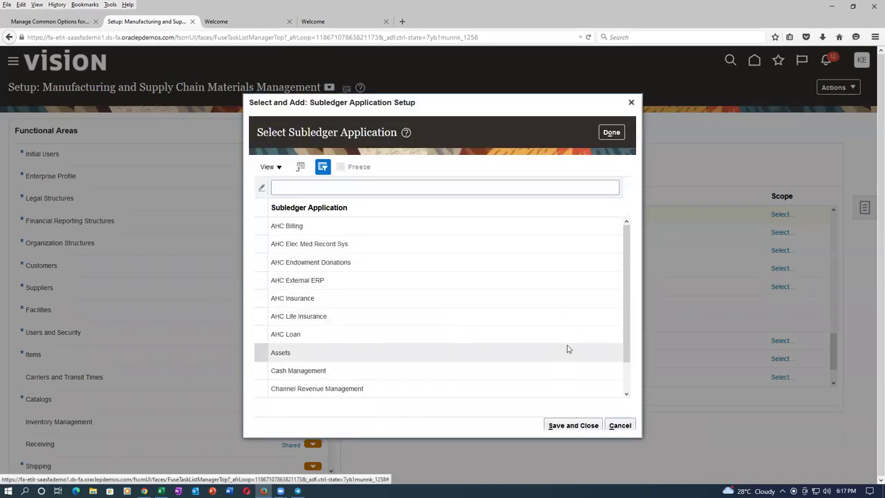
scroll(627, 352, down, 1)
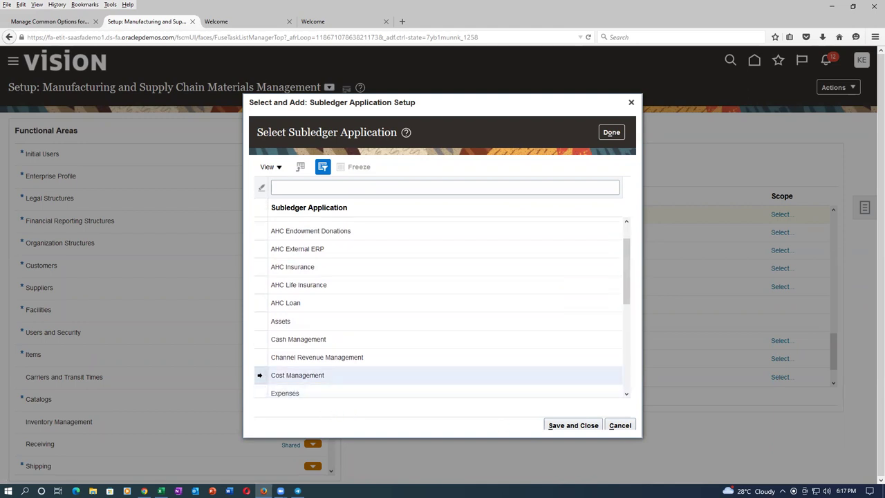
click(566, 427)
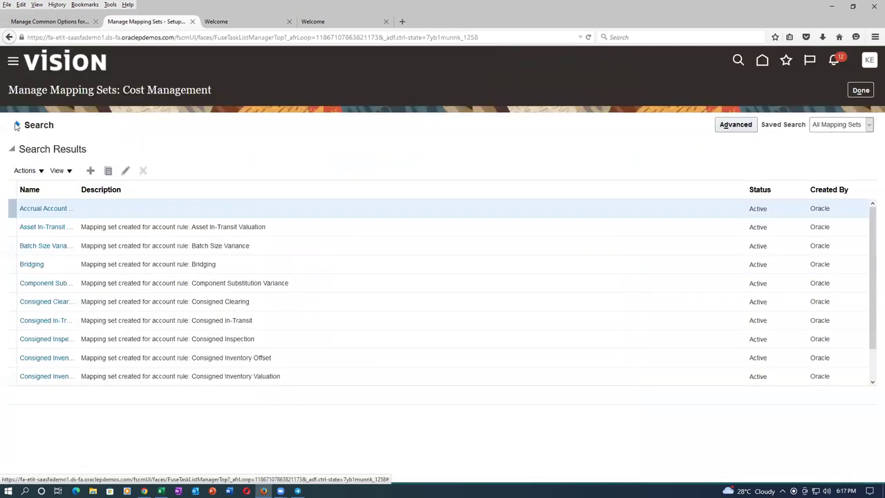
click(17, 125)
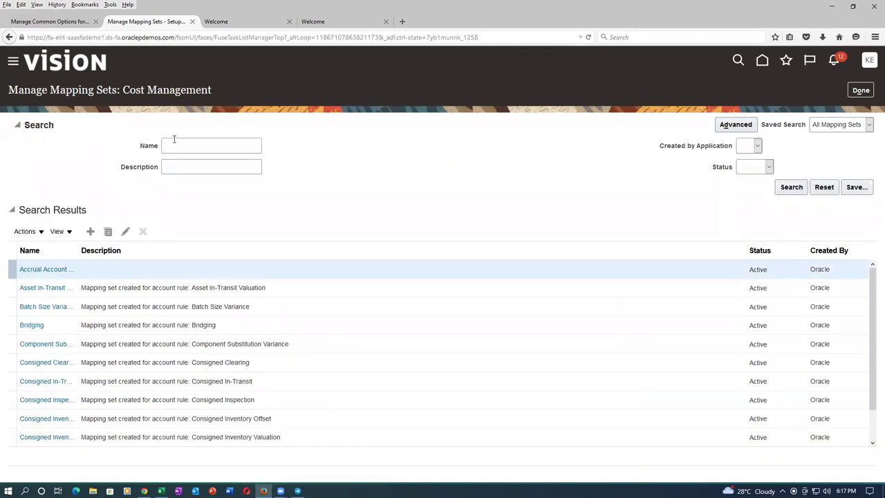
- Open the Inventory Valuation mapping set and add the k01_COA chart of accounts
key(Return)
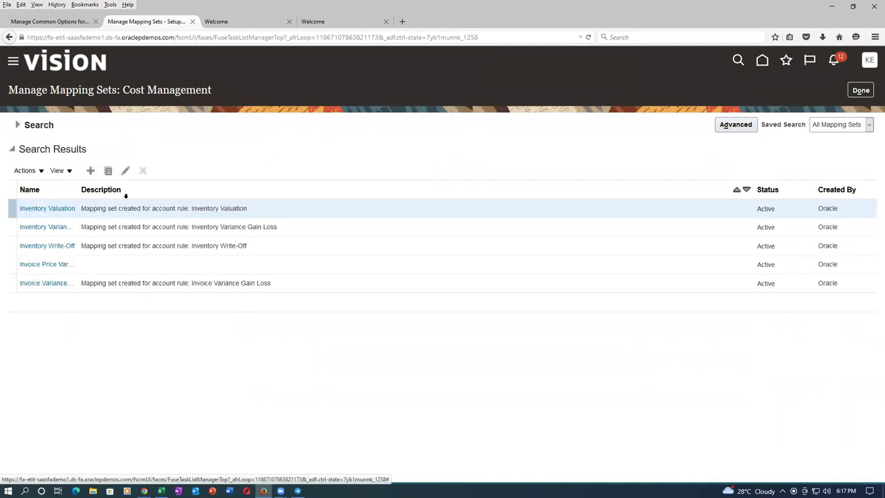
click(53, 206)
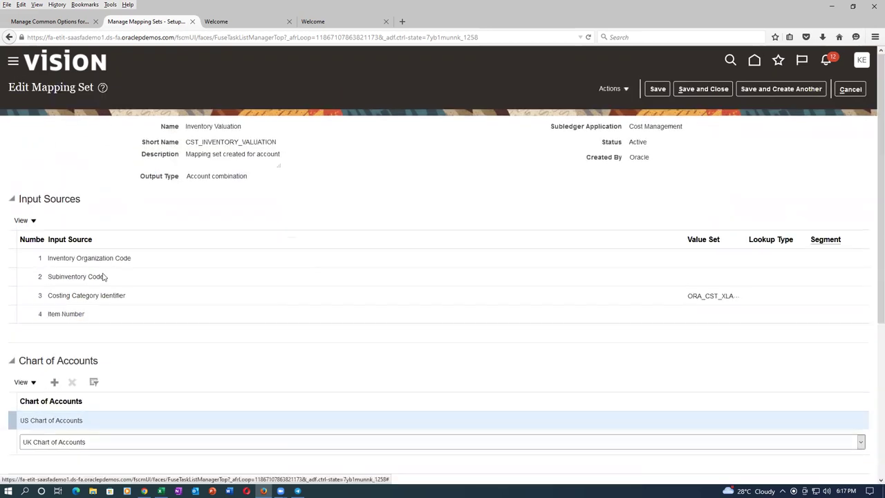
scroll(104, 276, down, 3)
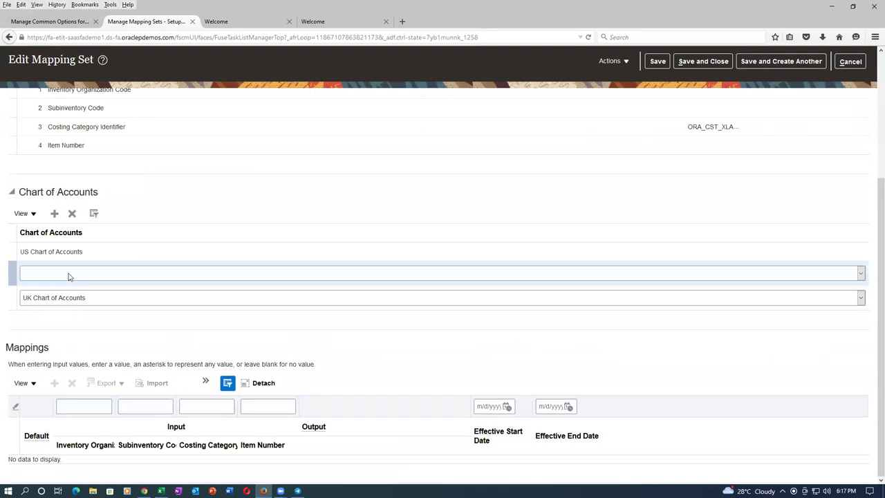
click(72, 273)
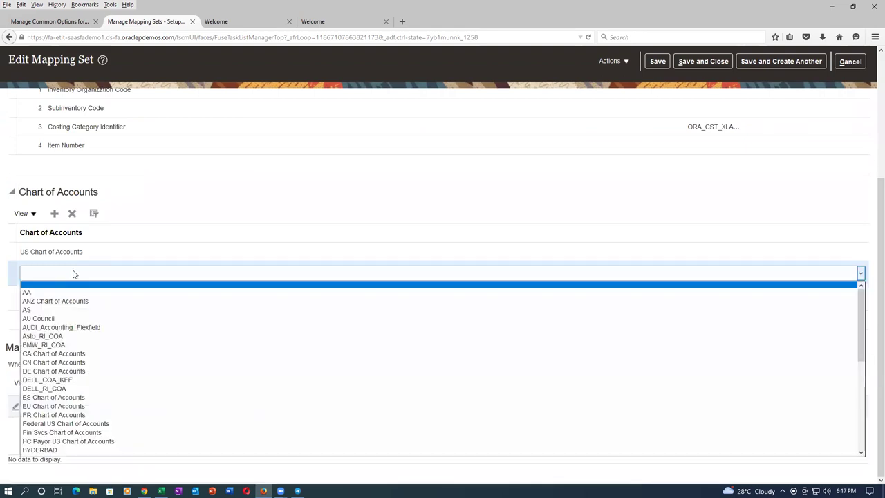
key(k)
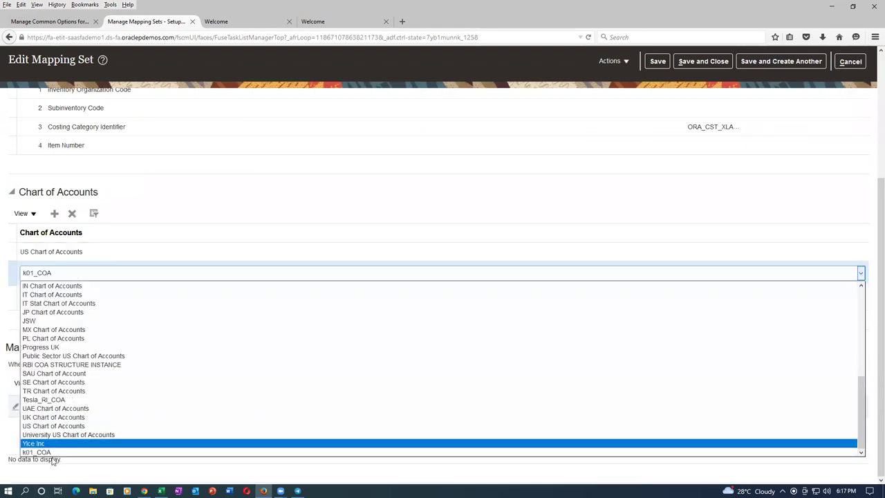
click(55, 449)
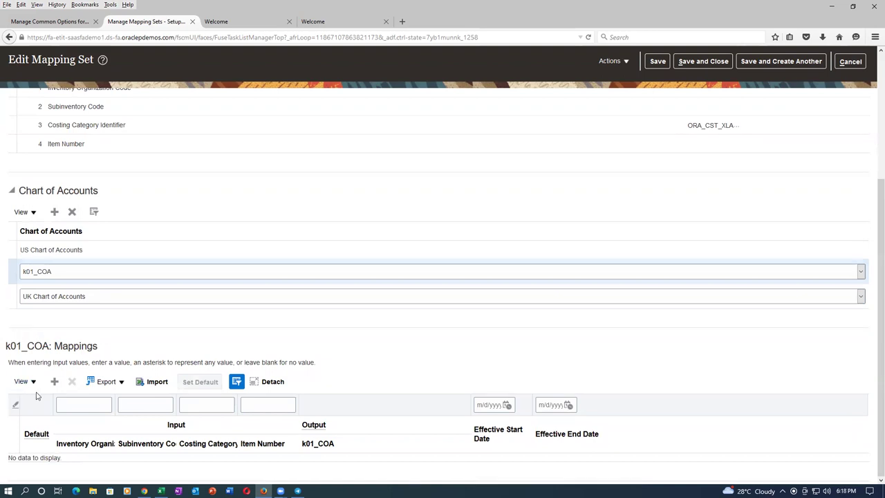
- Add a default k01_COA mapping with output 10-100-1000 and save the mapping set
click(271, 373)
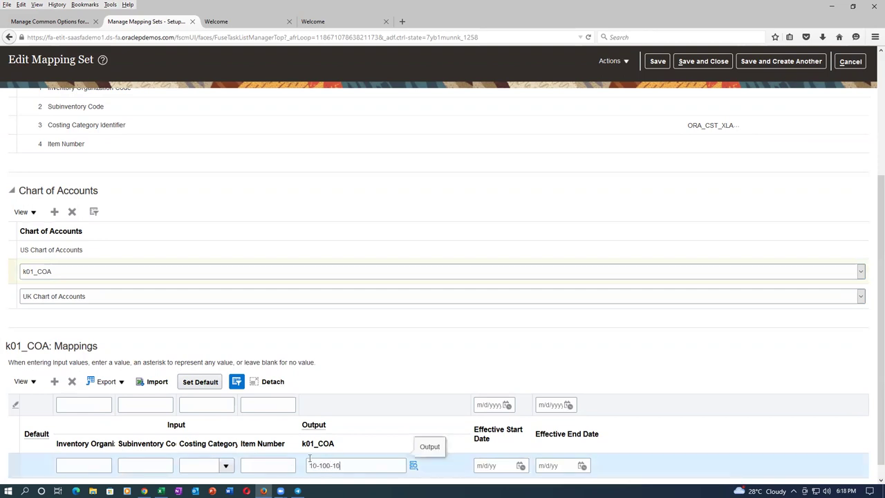
click(207, 382)
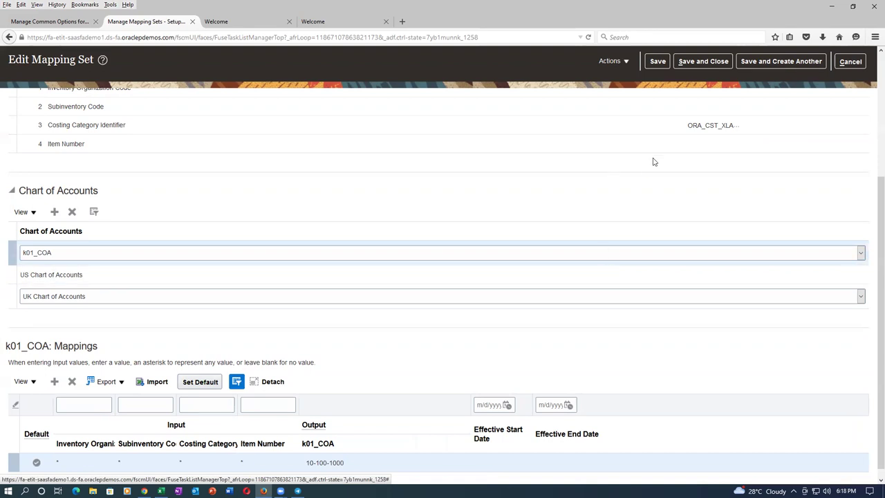
click(715, 62)
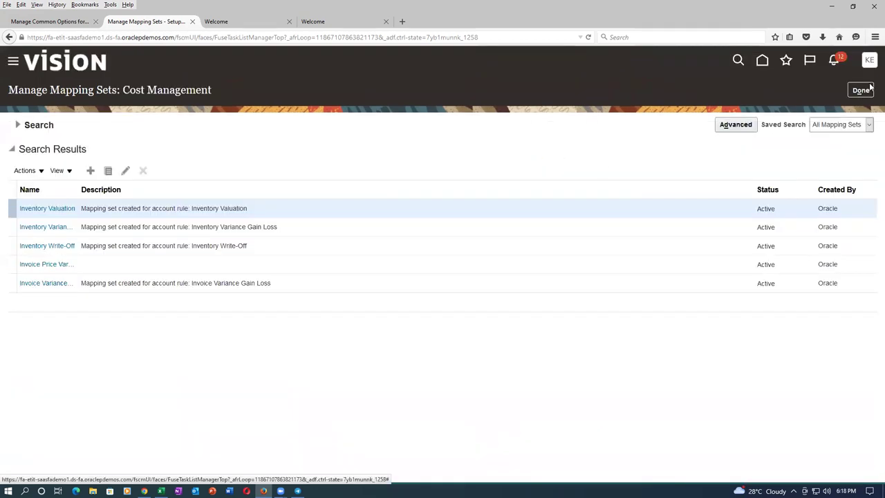
- Finish with mapping sets, search setup tasks for man%da, and open Manage Data Access for Users
click(862, 90)
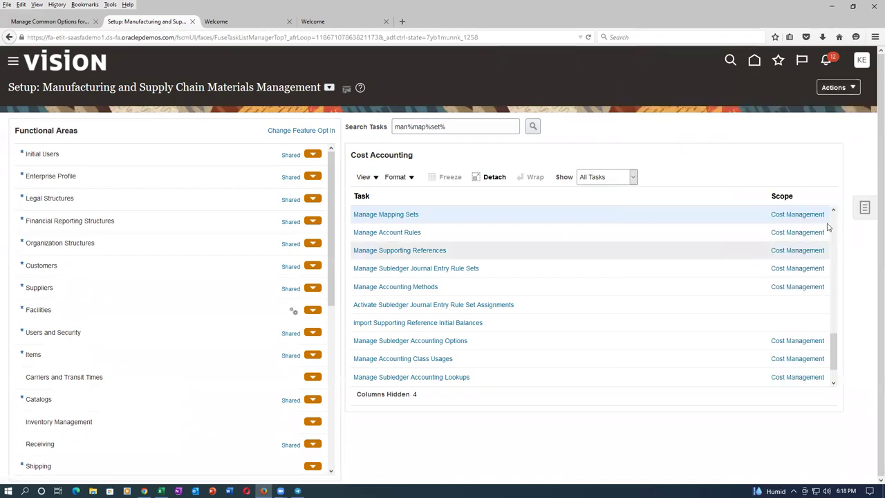
click(863, 207)
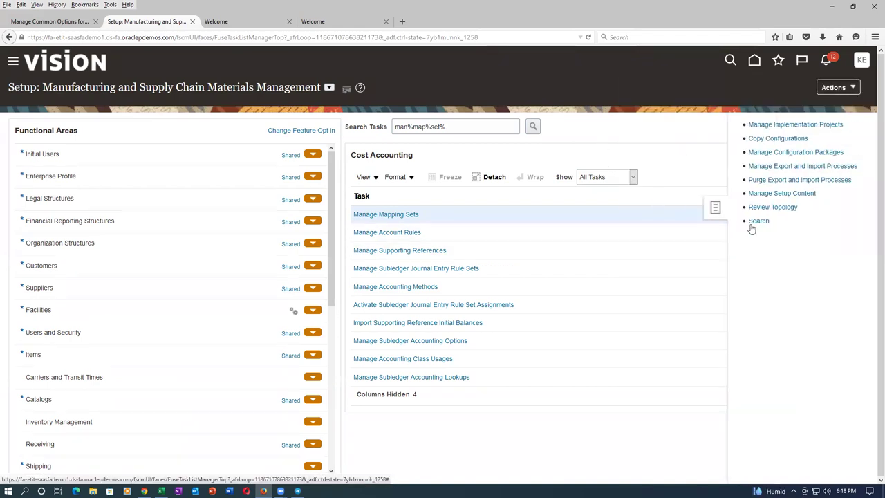
click(757, 221)
click(213, 127)
text(man%data%access%)
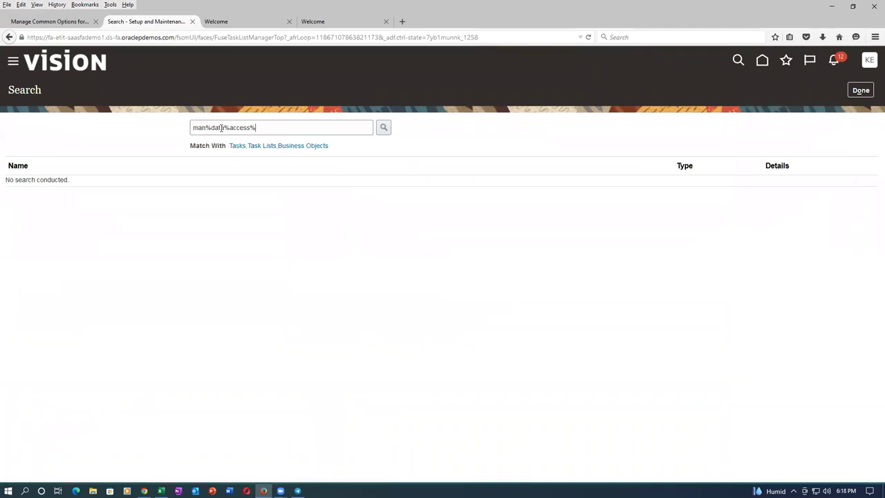
key(Return)
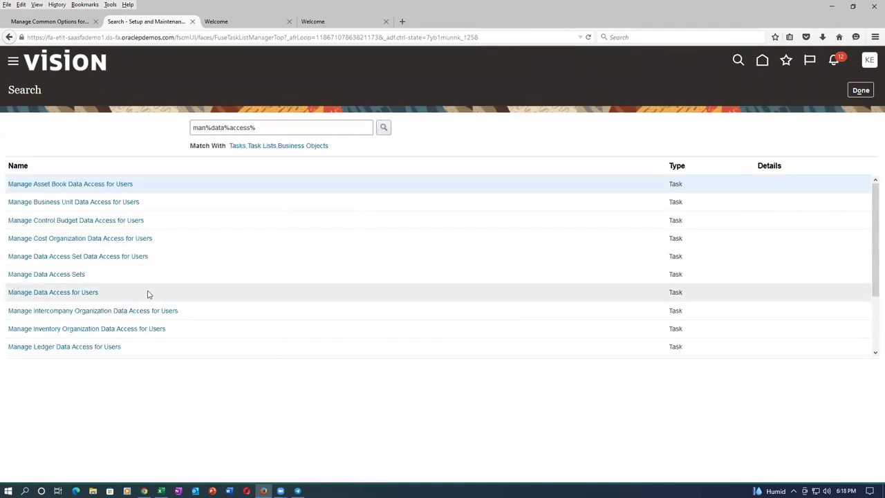
click(57, 291)
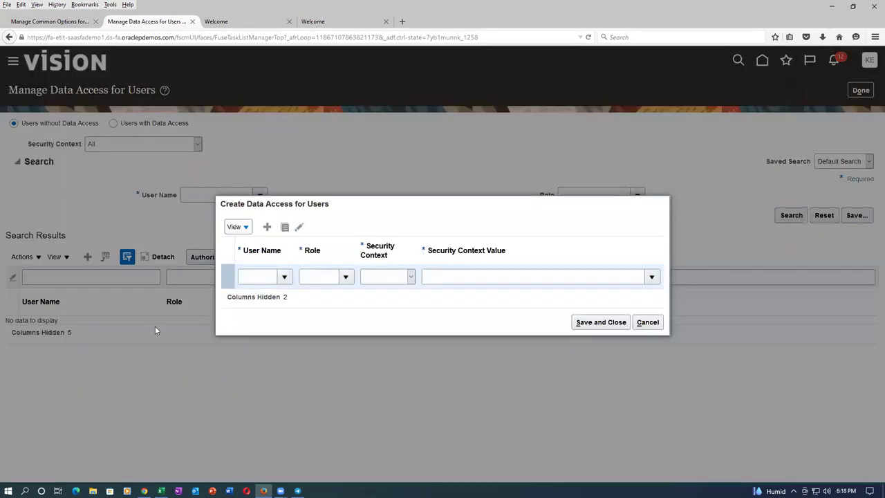
- Grant the employee user an Inventory role with Inventory organization access to K011, then return home
click(262, 278)
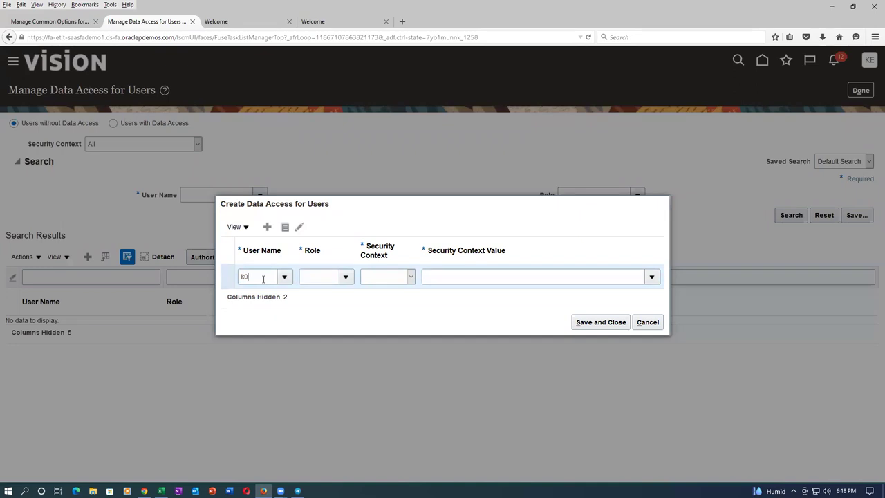
text(k01_emp1)
text(INV)
key(Tab)
click(393, 280)
click(388, 296)
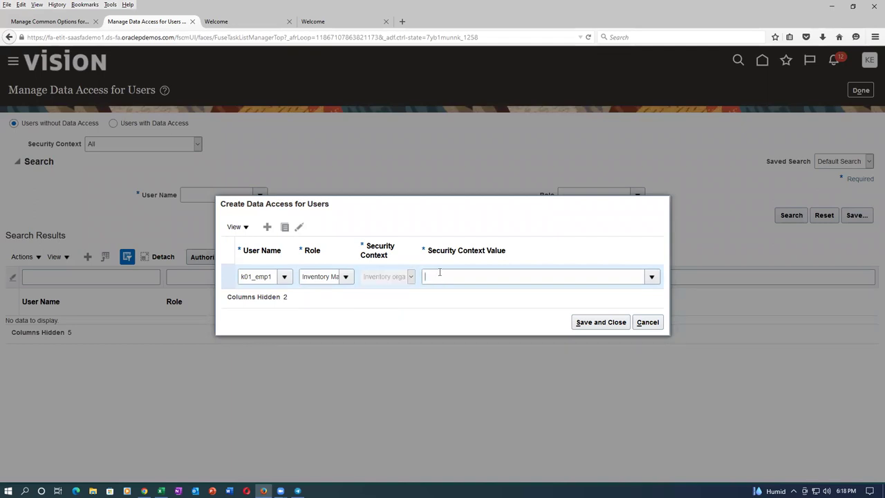
click(440, 272)
text(k011)
click(614, 322)
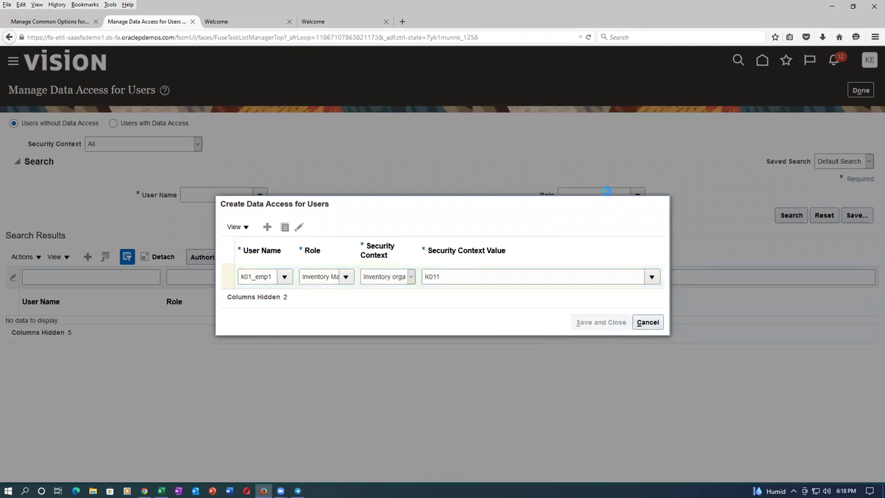
click(762, 61)
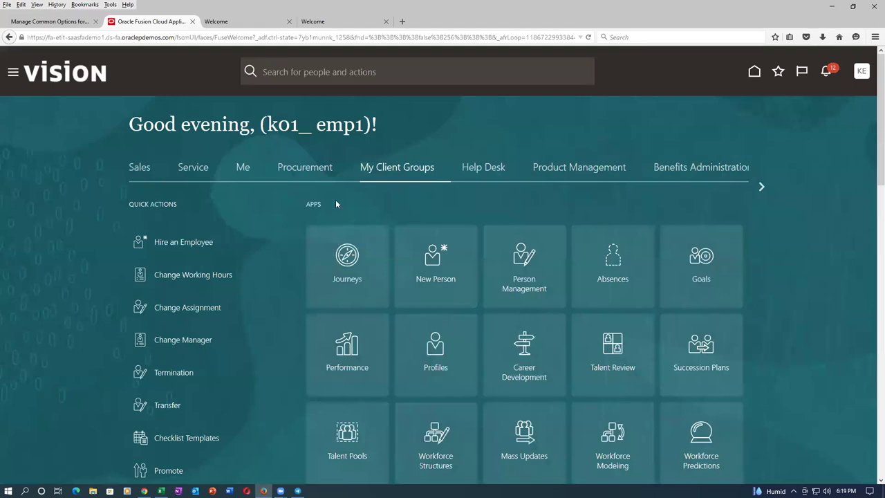
- From Supply Chain Execution, open Inventory Management and start a new miscellaneous transaction
click(761, 187)
click(760, 188)
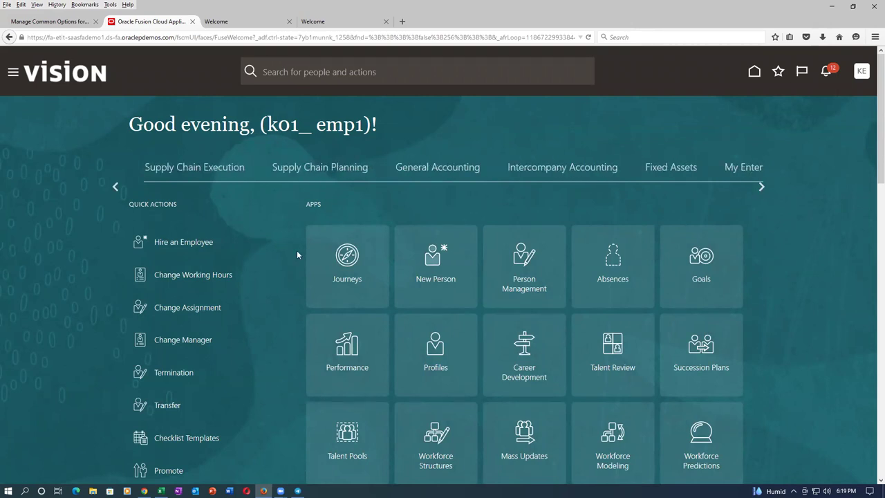
click(213, 171)
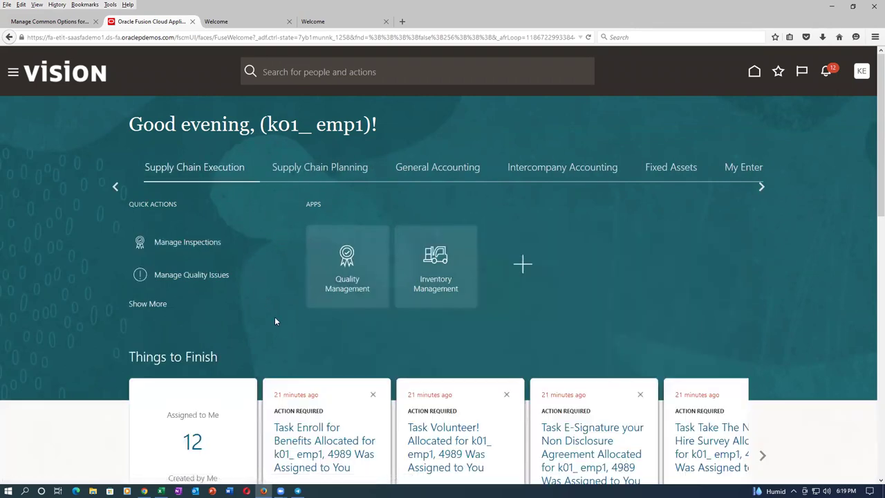
click(435, 283)
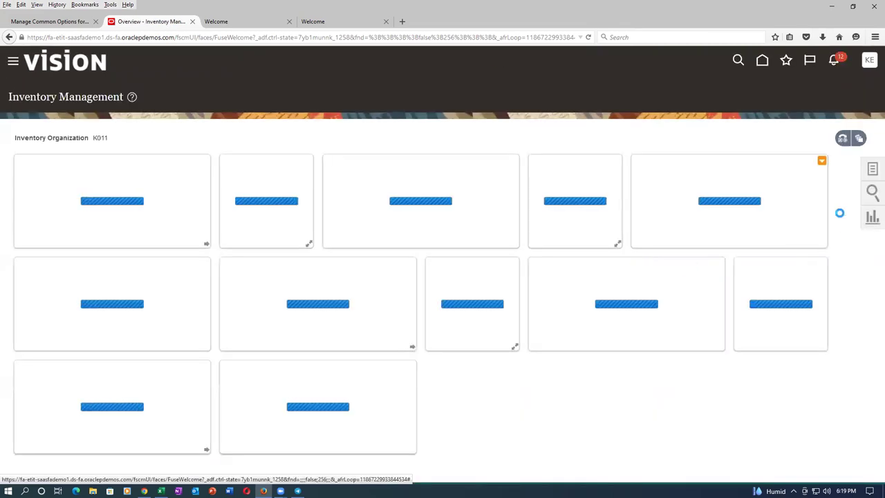
click(873, 171)
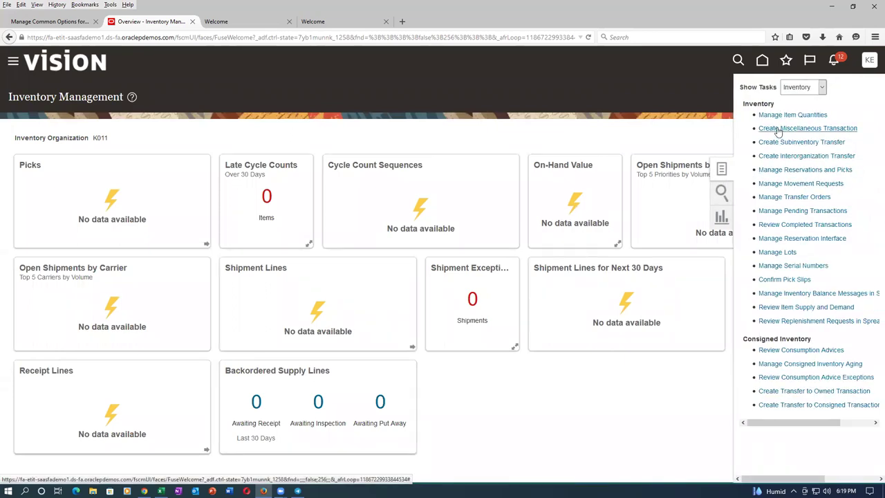
click(779, 131)
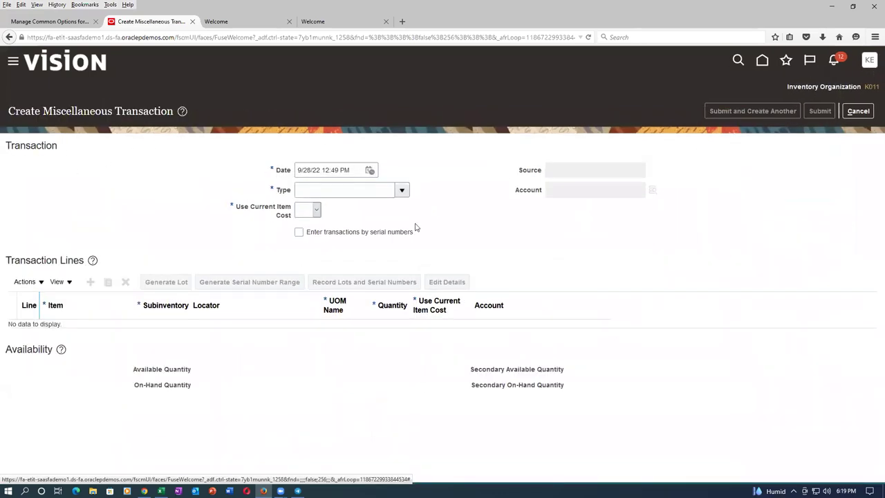
- Set the transaction type to Miscellaneous Receipt and Use Current Item Cost to Yes
click(406, 192)
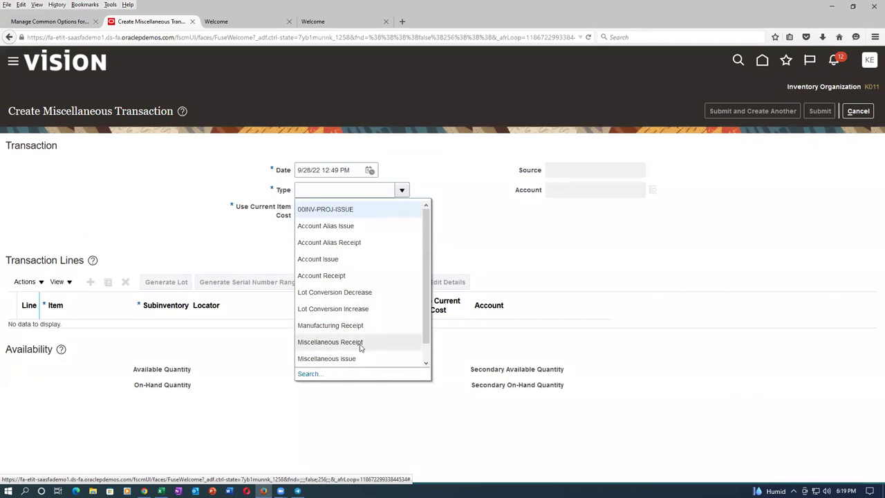
click(364, 341)
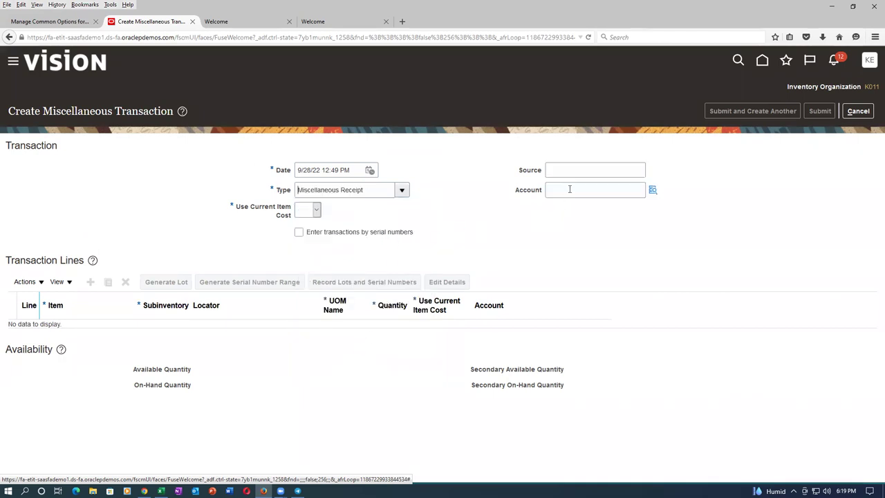
text(-100-1000)
click(571, 169)
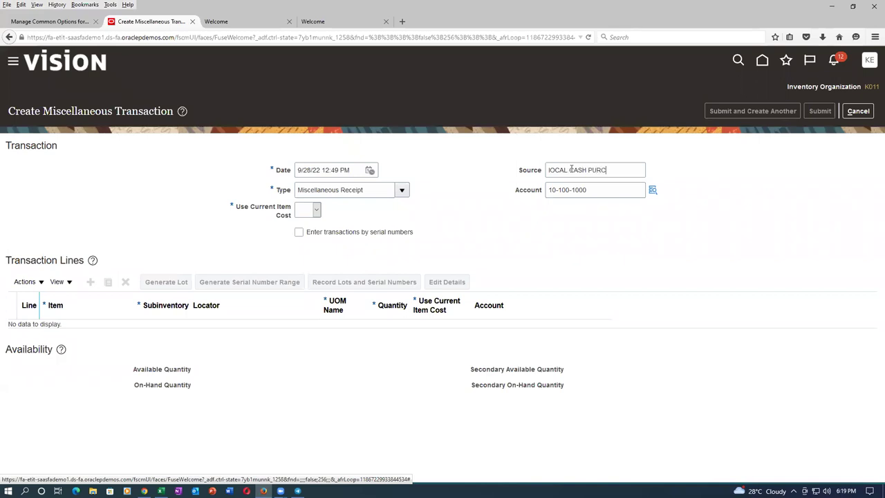
click(310, 212)
click(304, 229)
- Add a line for 1,000 Ea of k0101_first item into k011_RMS_1 and submit the receipt
click(89, 282)
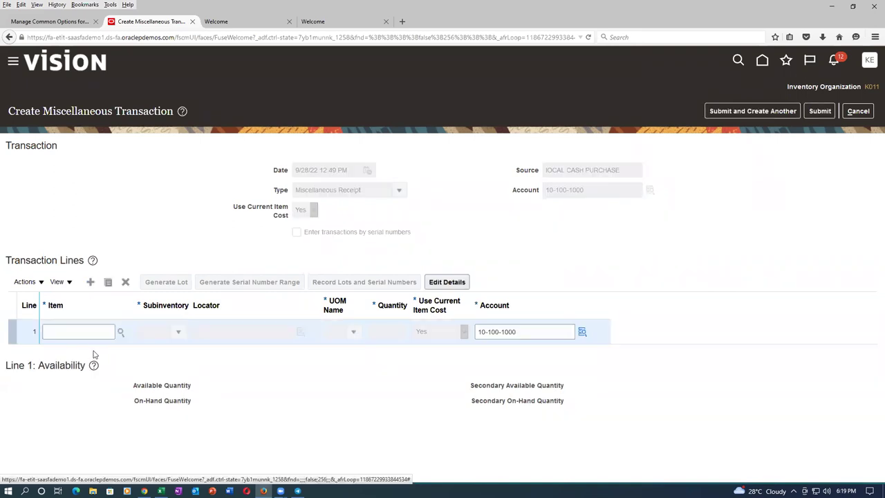
text(K01)
click(158, 338)
click(177, 333)
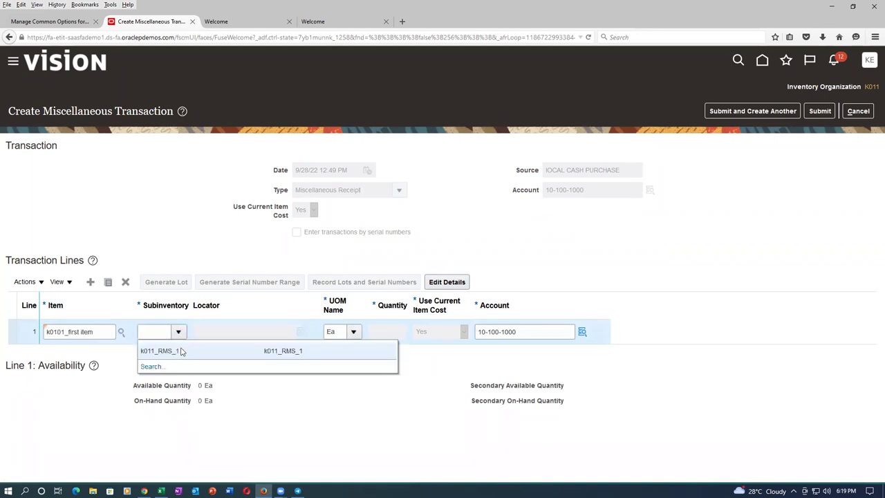
click(380, 333)
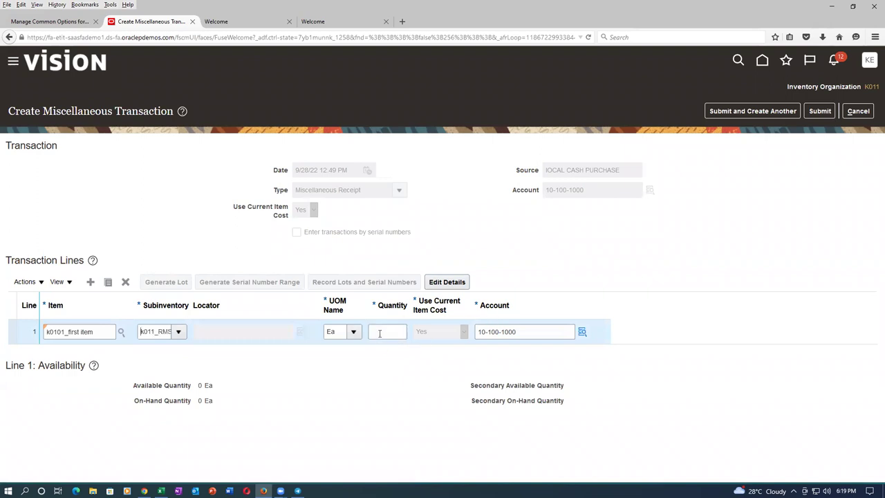
text(1000)
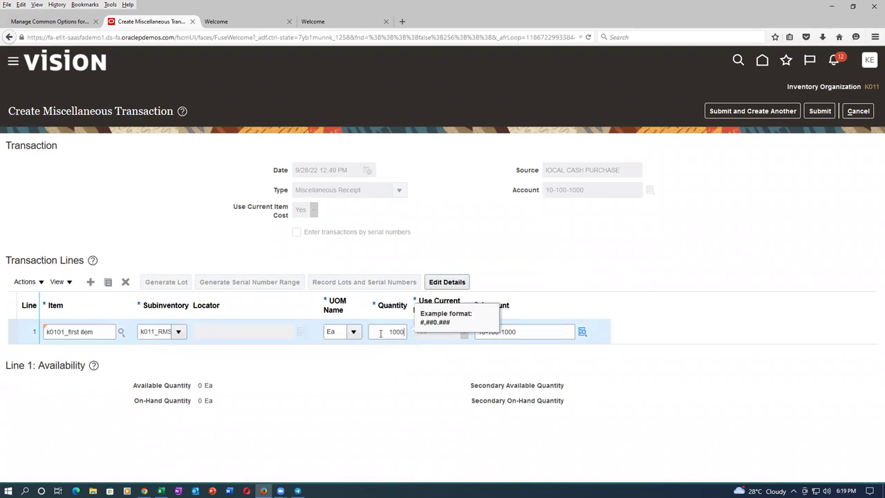
key(Tab)
click(820, 112)
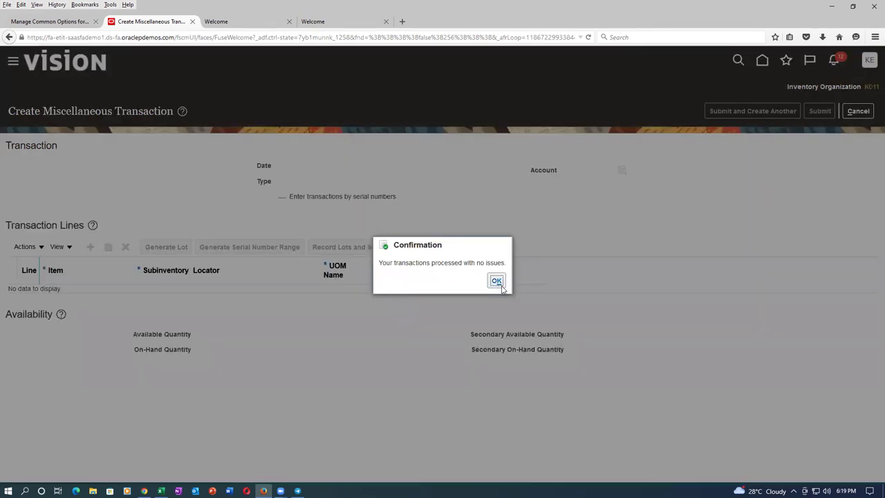
click(495, 281)
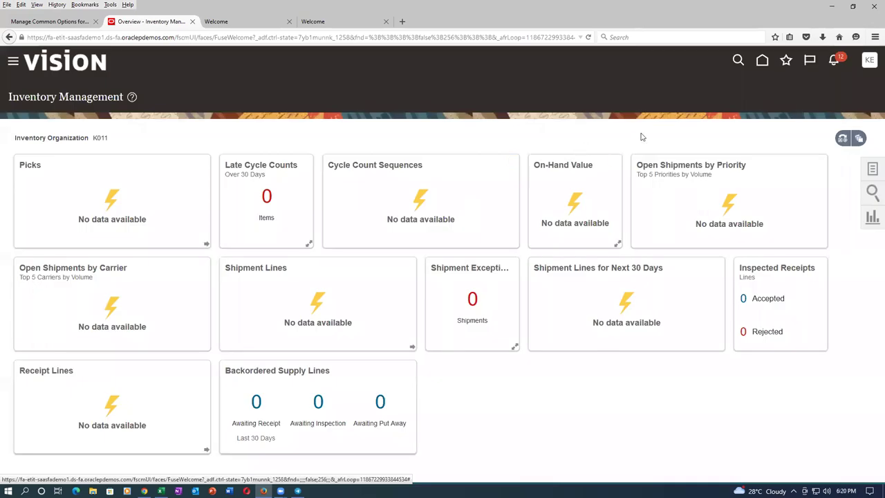
- Return to the Fusion home page and select the Item Creation in PIM entry in the Excel worksheet
click(761, 61)
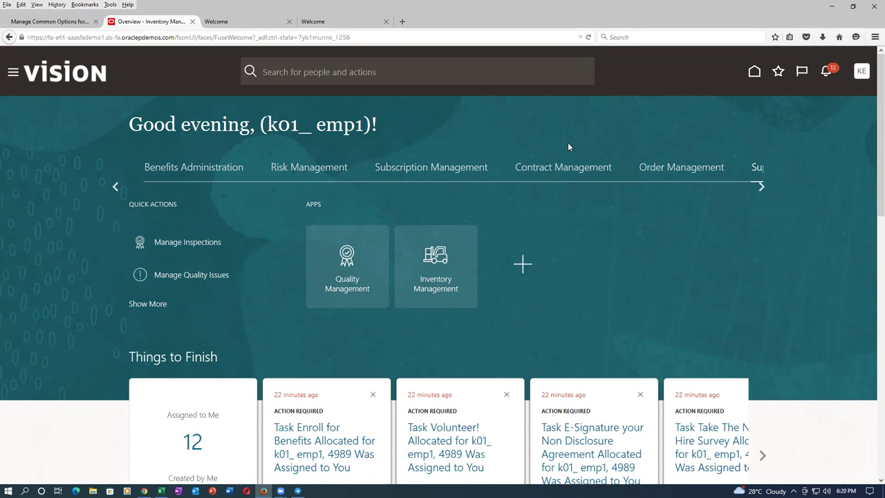
key(alt+Tab)
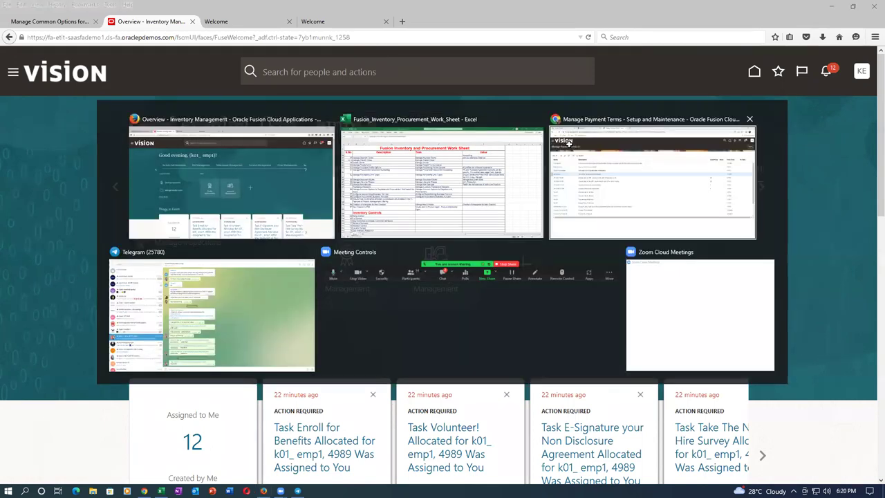
click(172, 352)
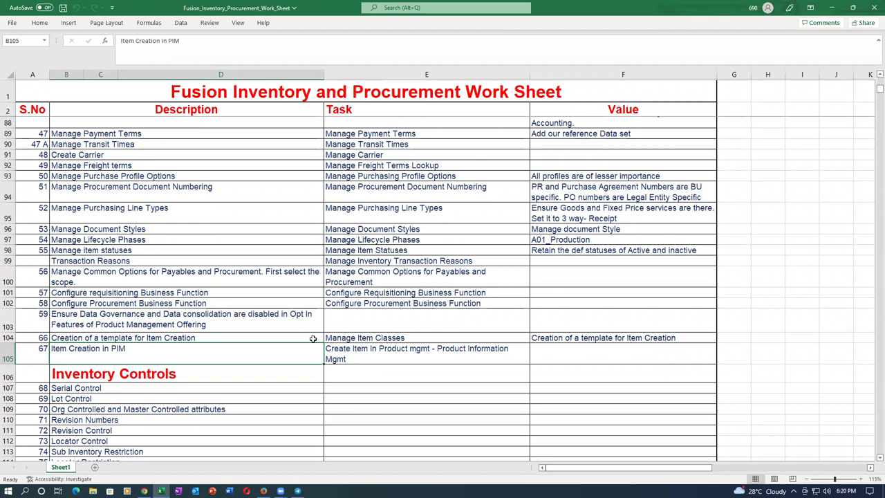
click(9, 337)
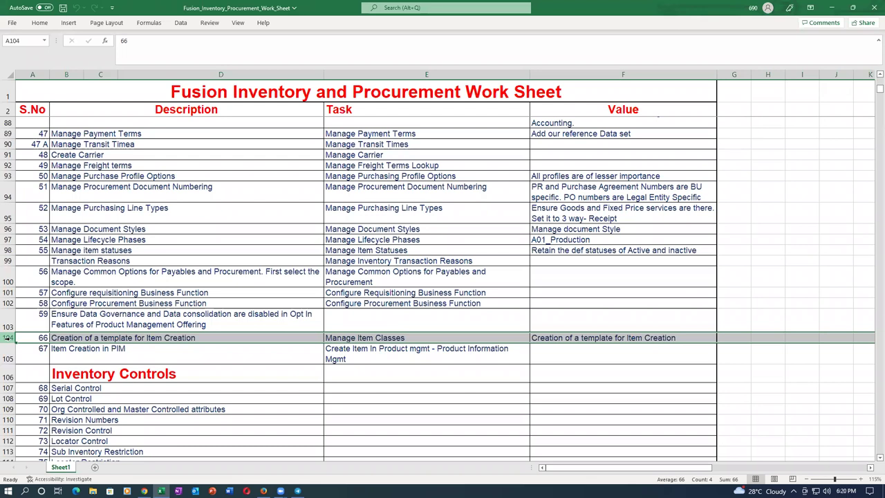
click(217, 313)
click(121, 337)
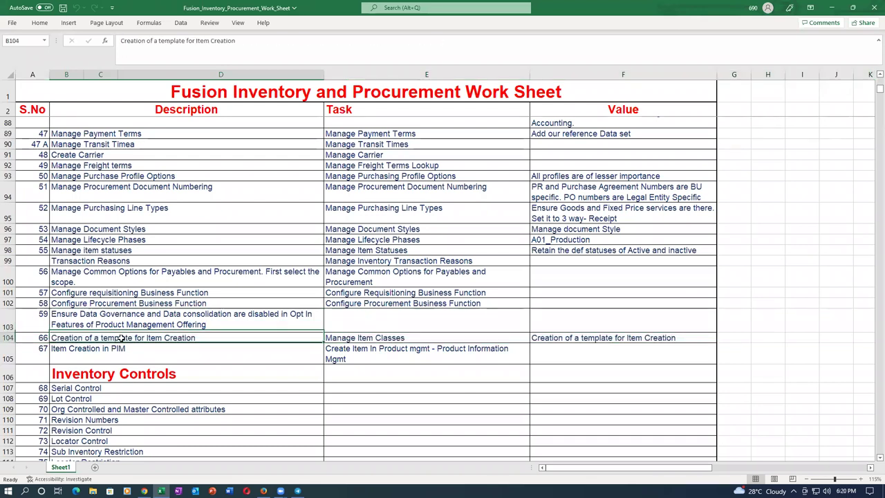
click(351, 339)
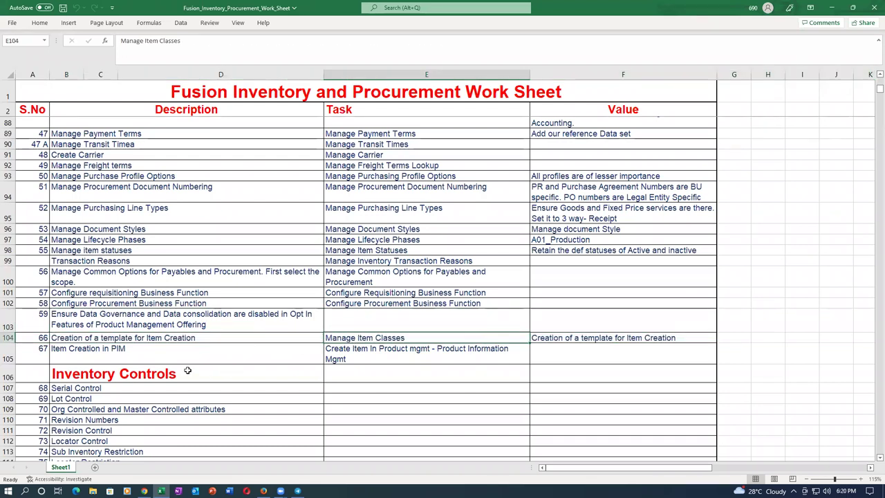
click(175, 339)
click(370, 340)
click(204, 338)
click(373, 343)
click(8, 337)
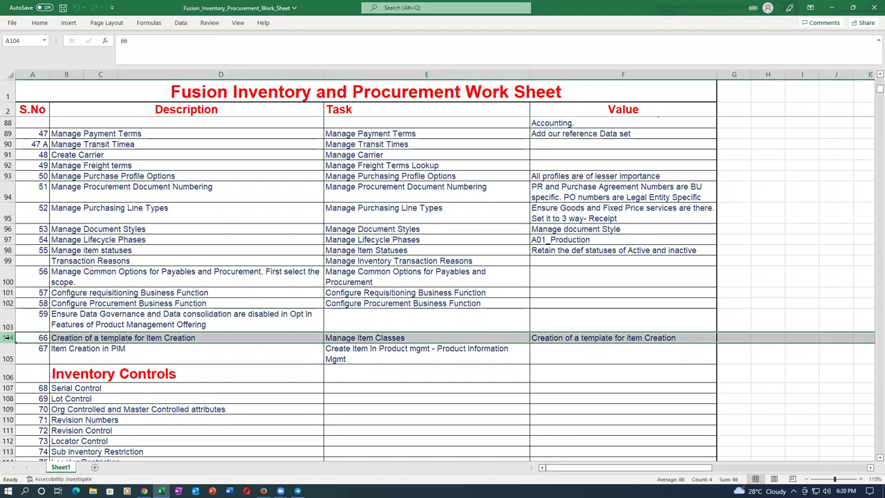
click(81, 362)
click(359, 351)
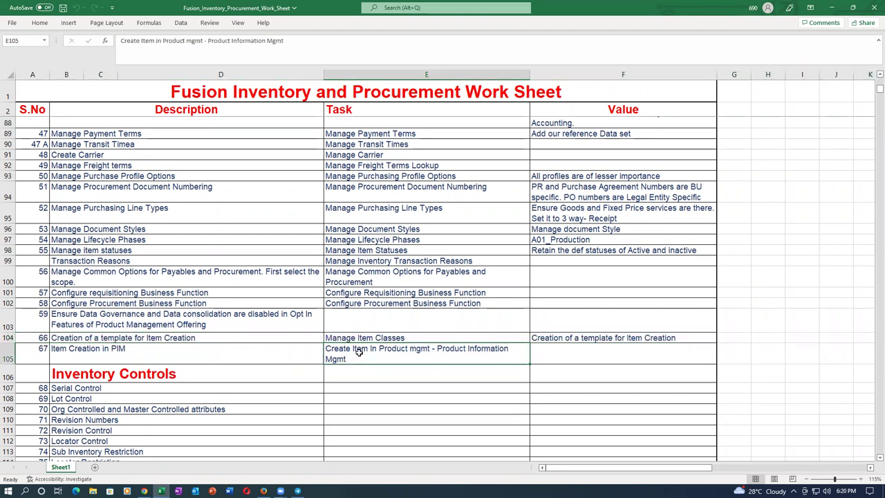
click(195, 338)
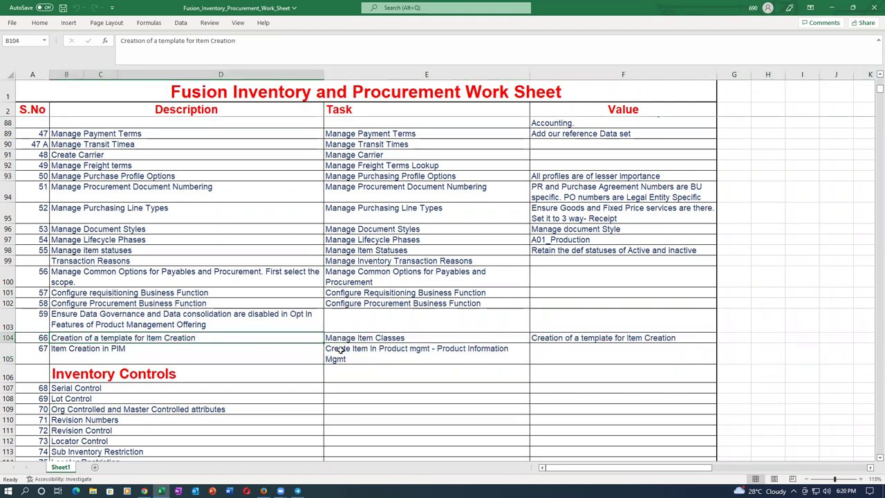
click(361, 338)
click(366, 350)
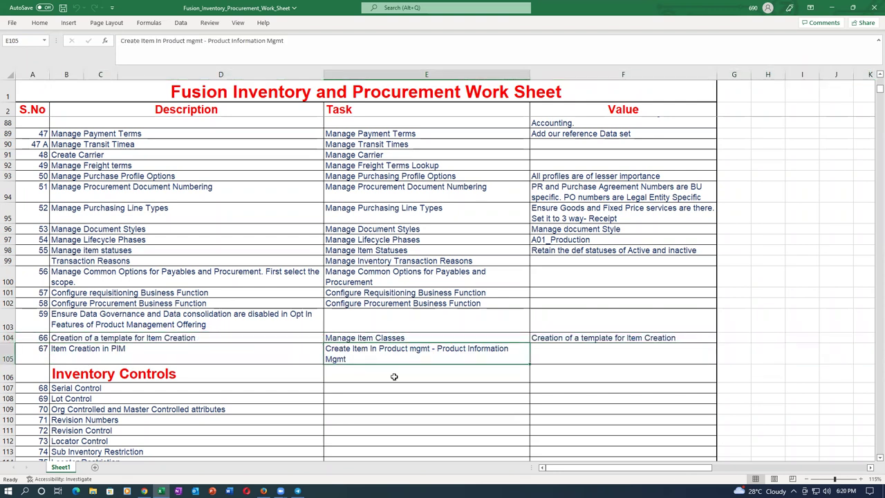
click(546, 338)
click(562, 353)
click(483, 353)
click(255, 359)
click(391, 349)
click(575, 353)
click(582, 335)
click(417, 340)
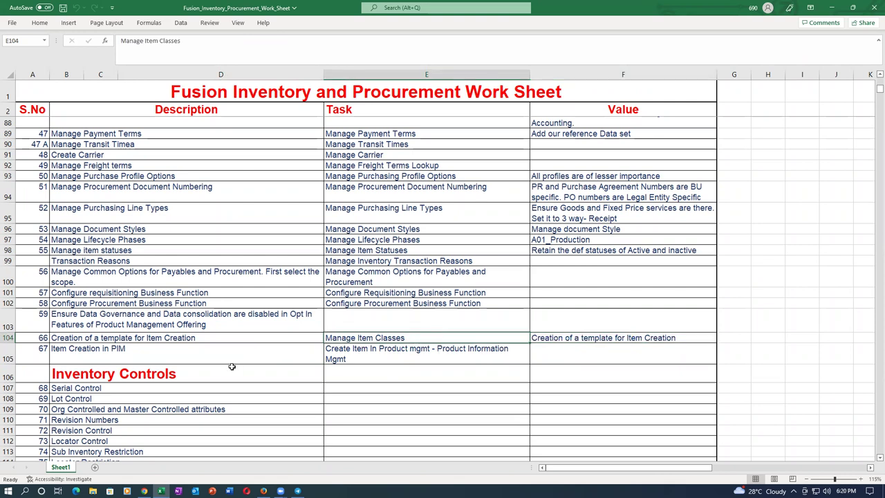
click(200, 337)
click(193, 356)
click(359, 351)
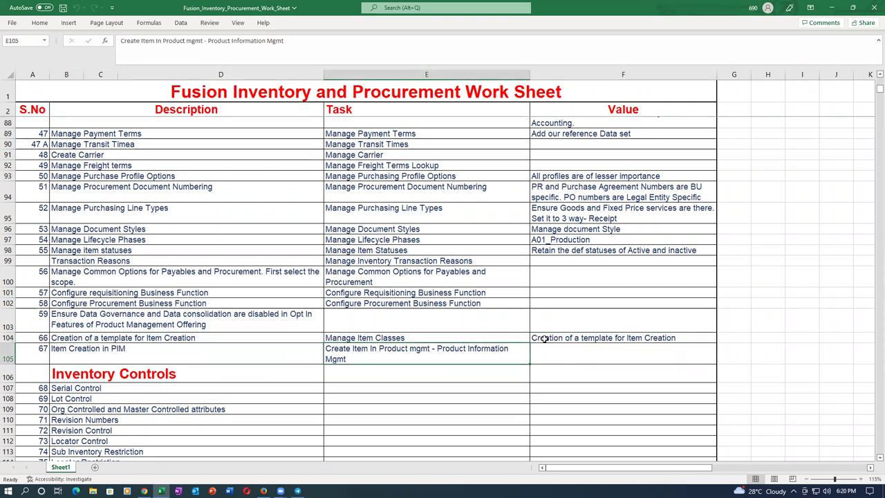
click(558, 356)
click(552, 337)
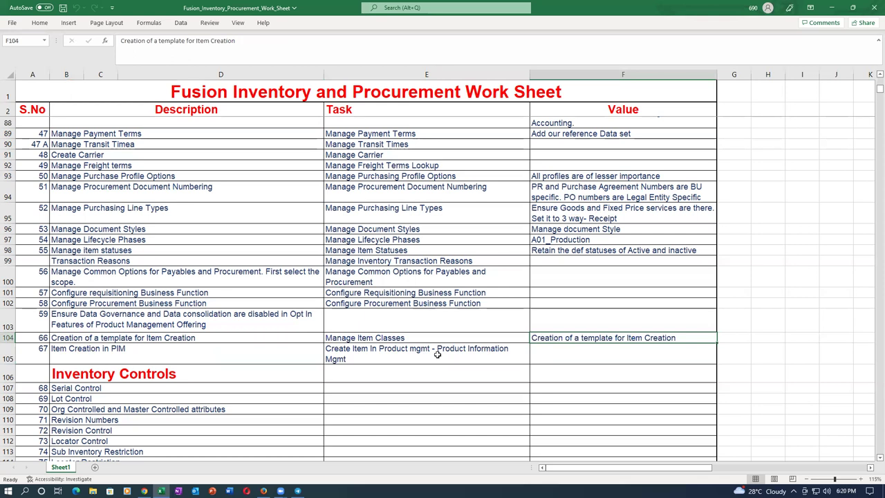
click(225, 337)
click(332, 338)
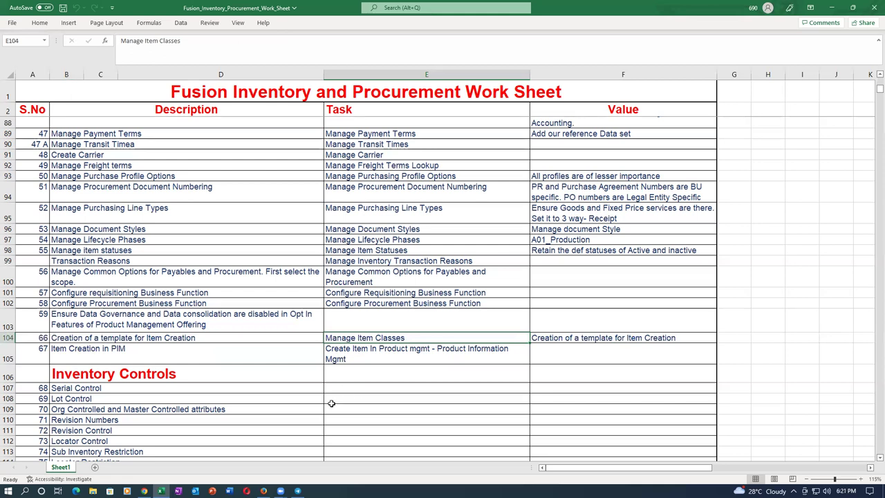
click(8, 338)
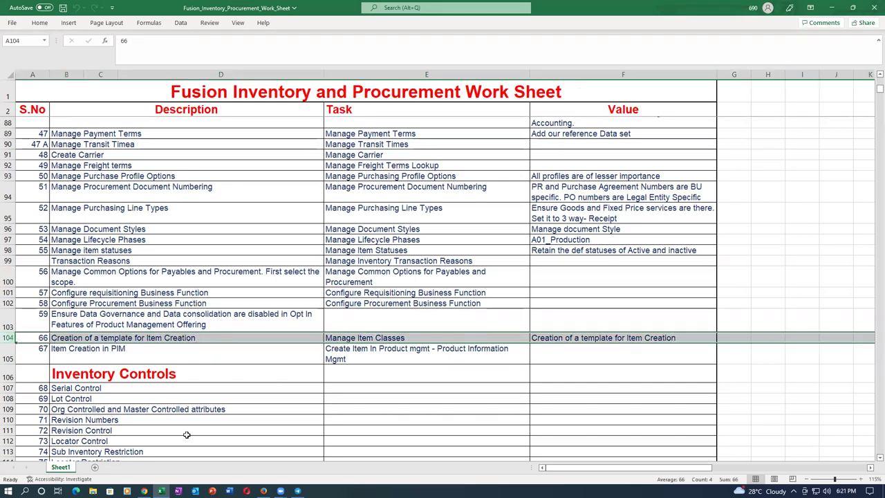
- Scroll the worksheet to Inventory Controls and select the Revision Control, Revision Numbers and step 70 task cells
scroll(167, 393, down, 3)
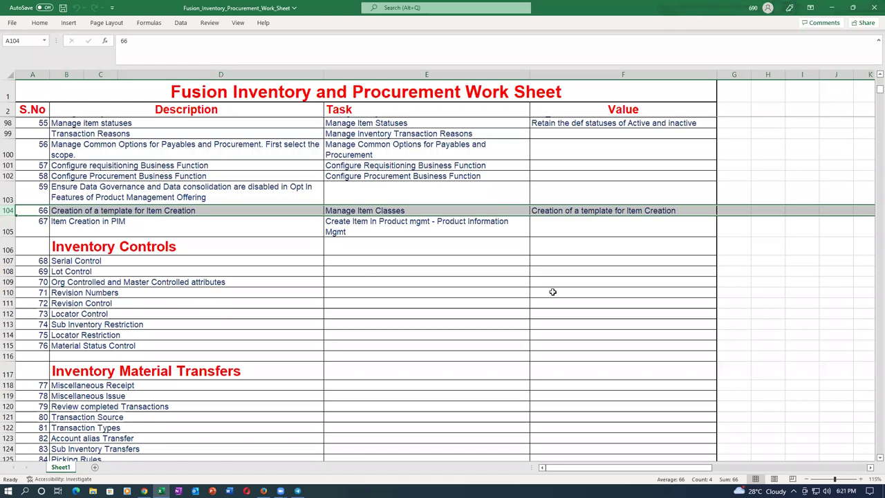
click(161, 299)
click(179, 291)
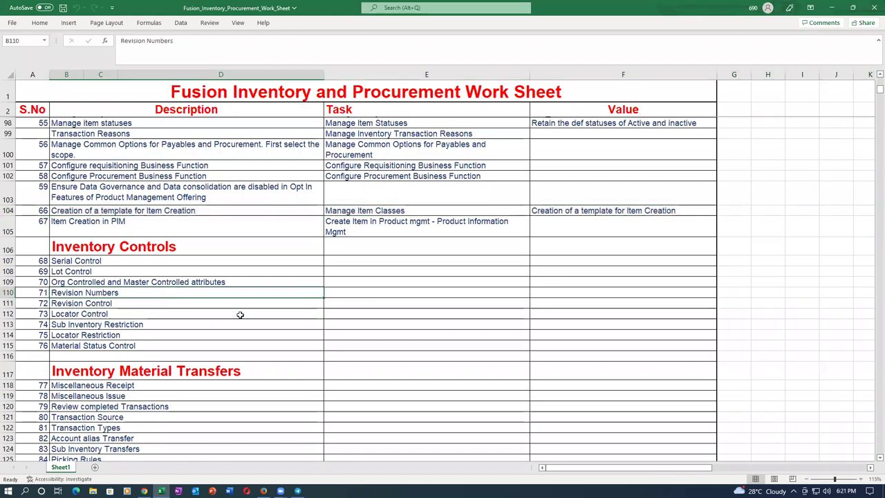
click(414, 301)
click(427, 292)
click(429, 284)
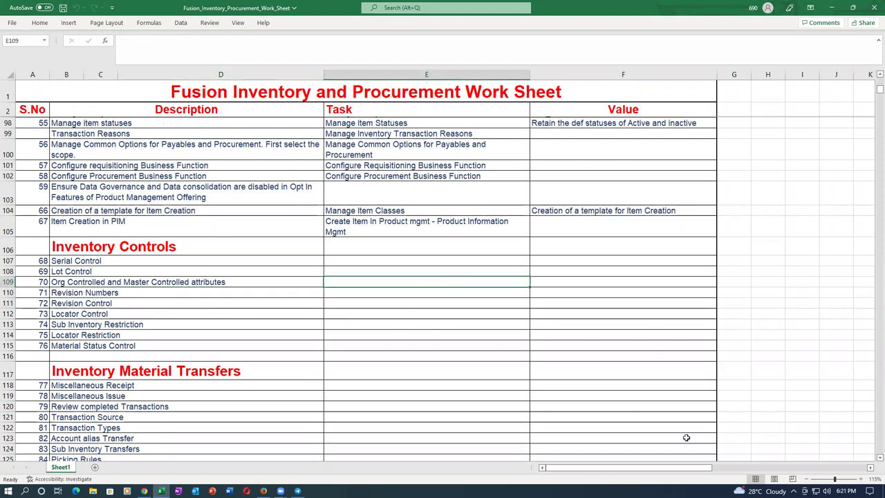